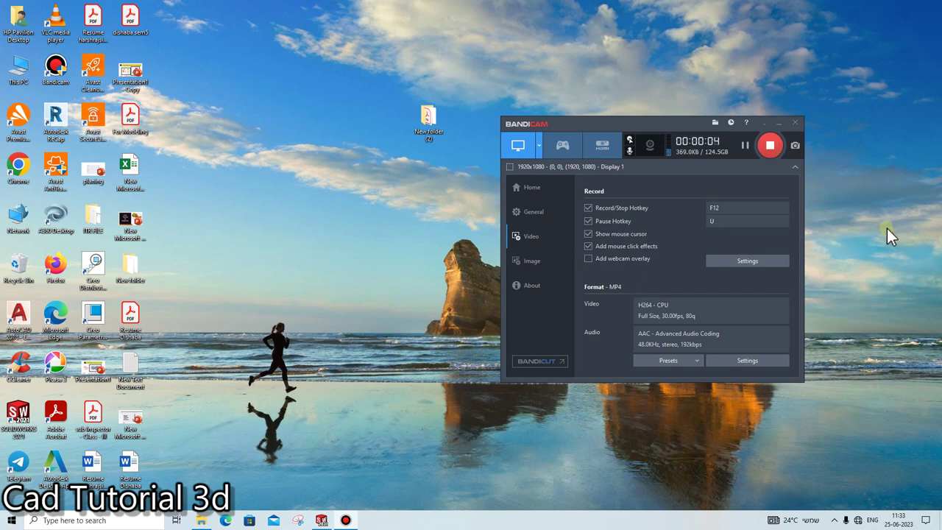
Step: Bring the pipe vise assembly forward and orbit it between tilted and front views
left_click(322, 520)
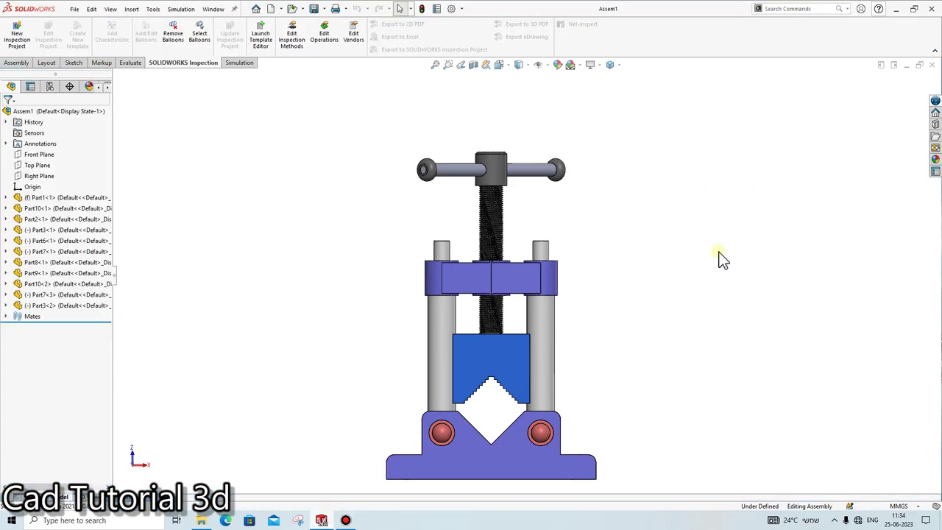
mouse_move(717, 257)
middle_mouse_down()
mouse_move(668, 352)
mouse_move(671, 321)
middle_mouse_up()
middle_click_drag(541, 254, 582, 197)
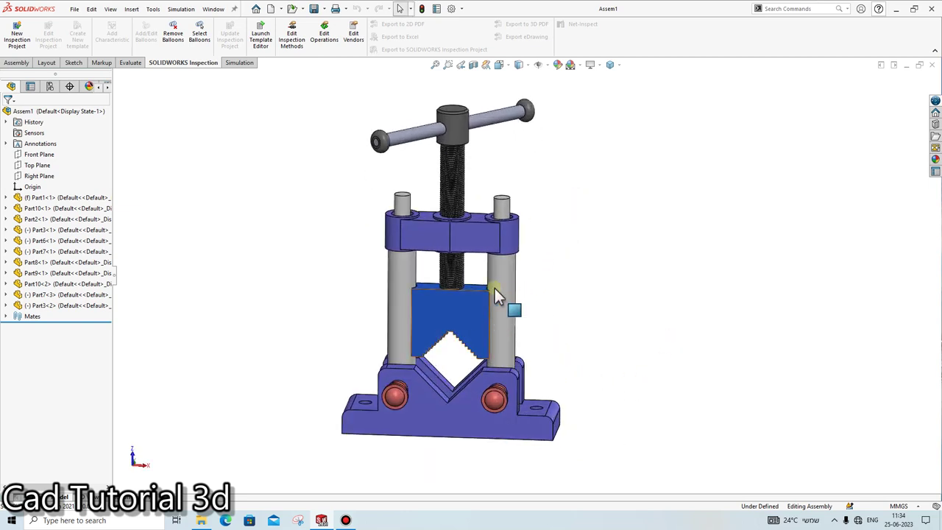
Step: Turn the handle and slide the blue jaw along the posts to test its motion, viewing from several angles
mouse_move(502, 129)
left_mouse_down()
mouse_move(610, 79)
mouse_move(623, 94)
mouse_move(515, 142)
mouse_move(406, 166)
mouse_move(473, 301)
mouse_move(466, 286)
mouse_move(481, 267)
mouse_move(473, 240)
mouse_move(439, 362)
left_mouse_up()
left_click_drag(439, 324, 448, 238)
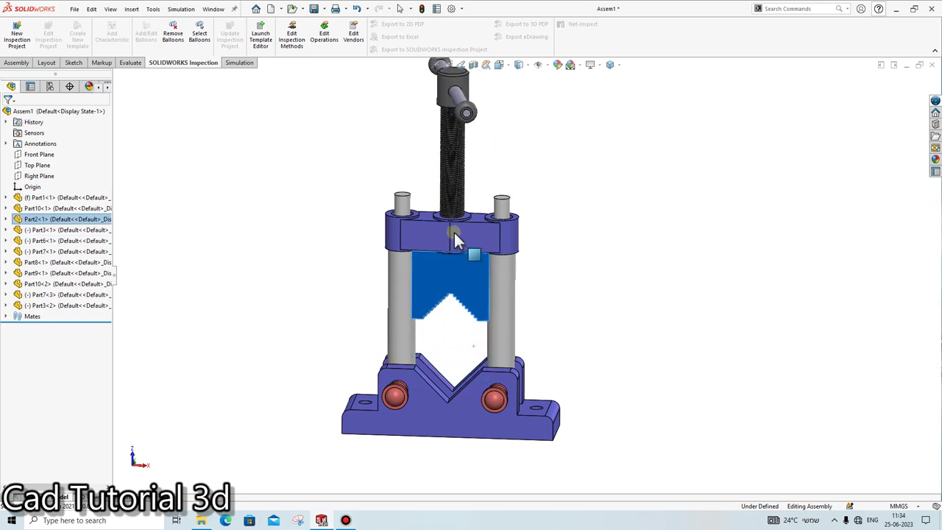
mouse_move(448, 238)
middle_mouse_down()
mouse_move(635, 221)
mouse_move(668, 242)
mouse_move(670, 296)
mouse_move(721, 273)
mouse_move(790, 290)
mouse_move(839, 354)
middle_mouse_up()
mouse_move(470, 210)
middle_mouse_down()
mouse_move(567, 147)
mouse_move(610, 248)
mouse_move(593, 341)
mouse_move(505, 265)
middle_mouse_up()
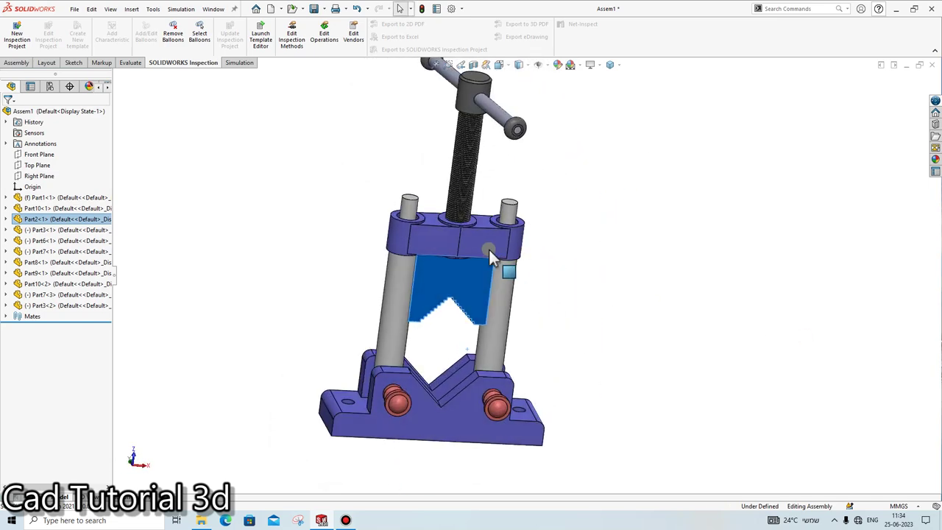
left_click(452, 287)
mouse_move(452, 287)
left_mouse_down()
mouse_move(458, 332)
mouse_move(444, 393)
mouse_move(450, 263)
mouse_move(624, 332)
left_mouse_up()
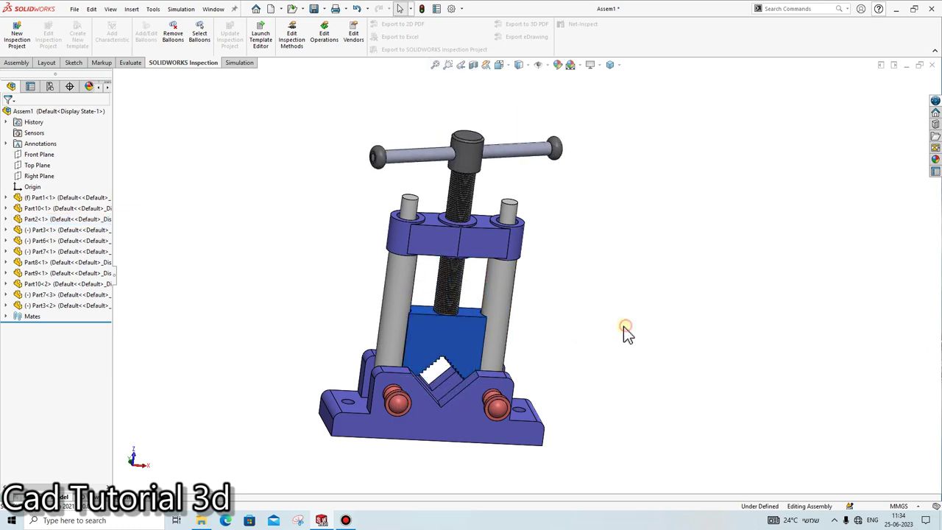
mouse_move(624, 332)
middle_mouse_down()
mouse_move(557, 290)
mouse_move(578, 296)
mouse_move(585, 320)
middle_mouse_up()
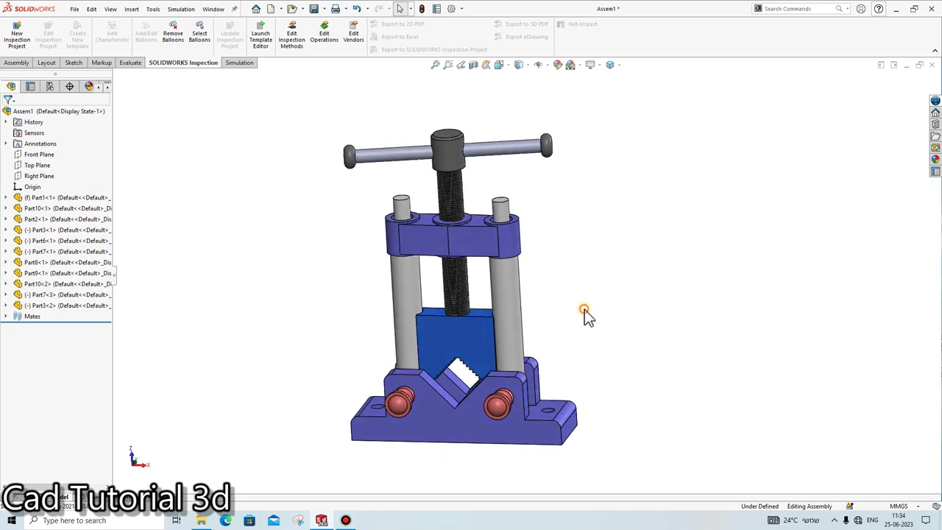
Step: Open the Pipe Vise reference JPG from the project folder and zoom in on the Fixed Jaw views
left_click(206, 521)
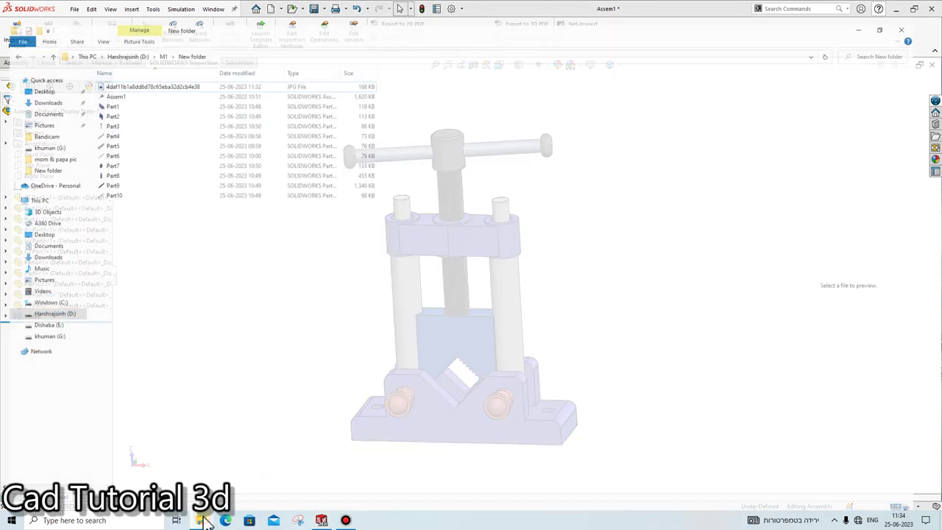
left_click(126, 65)
key("Return")
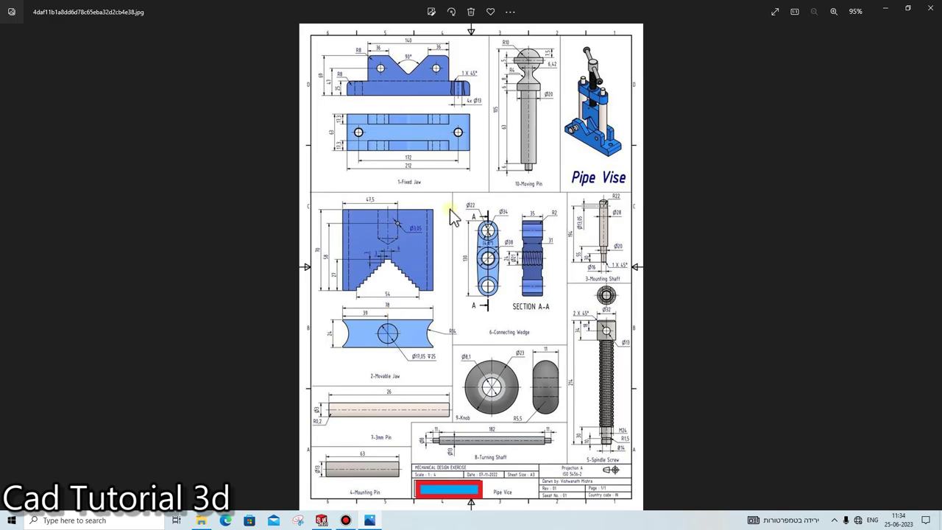
scroll(401, 119, "up", 2)
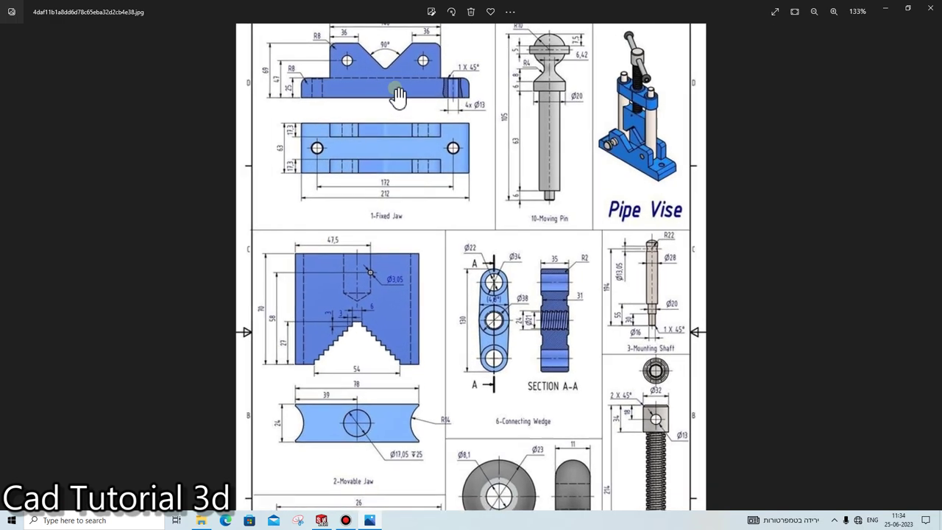
scroll(398, 92, "up", 3)
left_click_drag(374, 120, 366, 268)
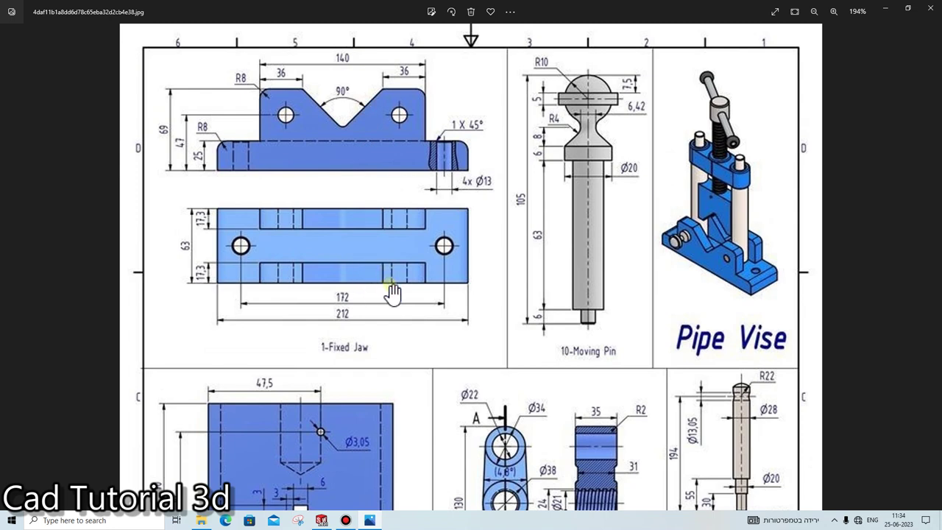
left_click(327, 520)
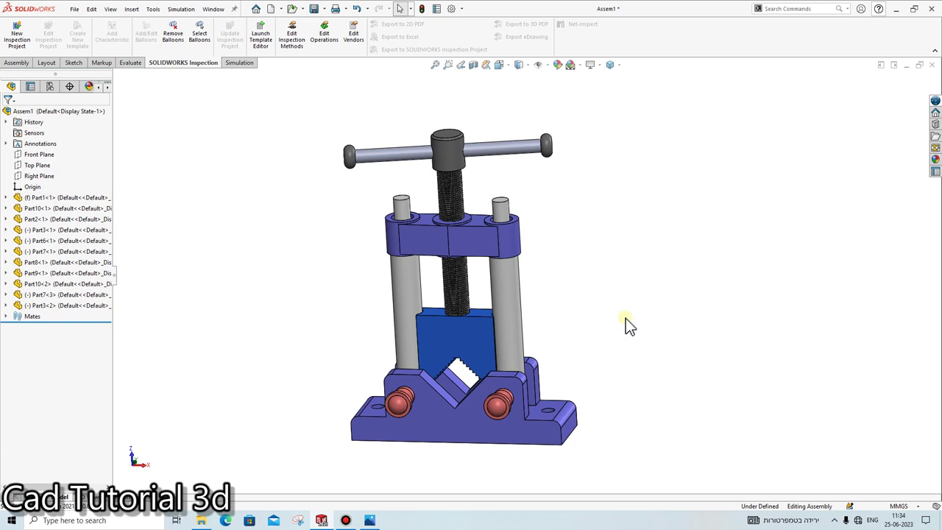
Step: Create a new part and start a sketch on the Front Plane
key("ctrl+n")
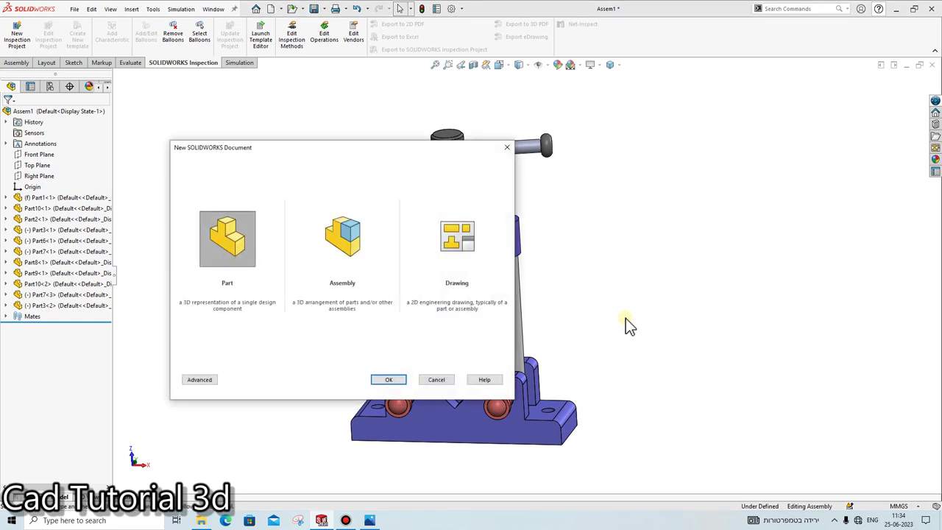
double_click(222, 234)
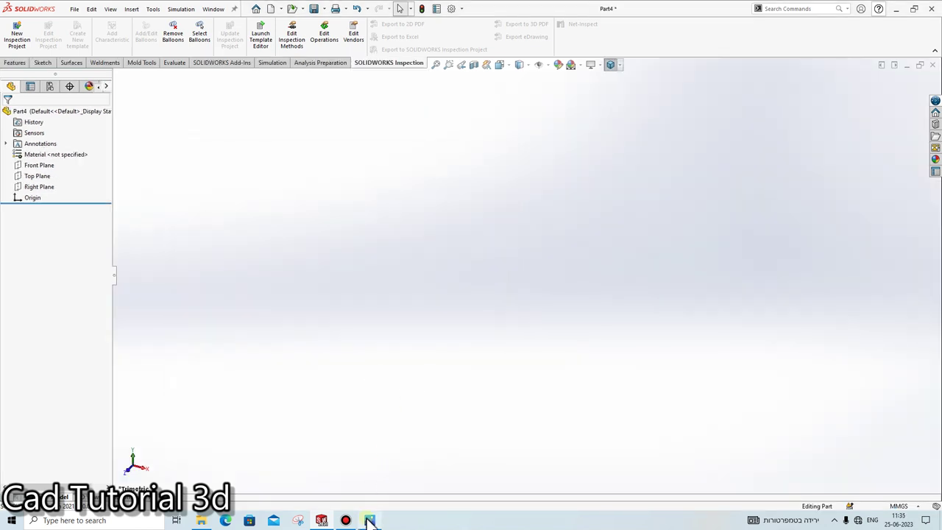
left_click(370, 520)
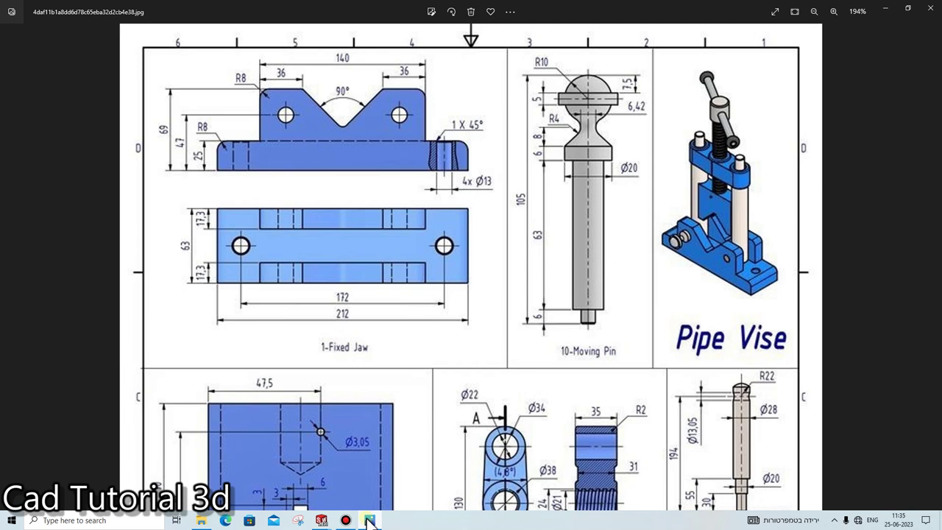
left_click(370, 520)
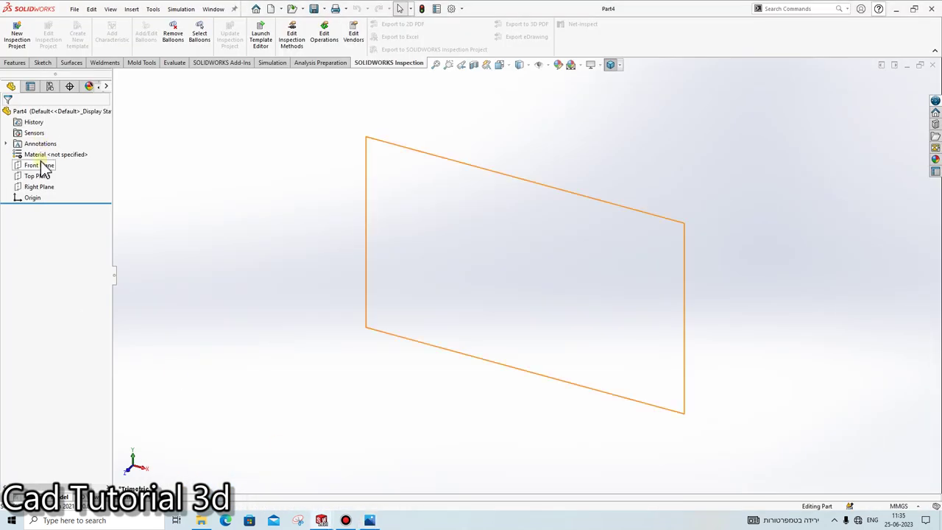
left_click(38, 165)
left_click(49, 147)
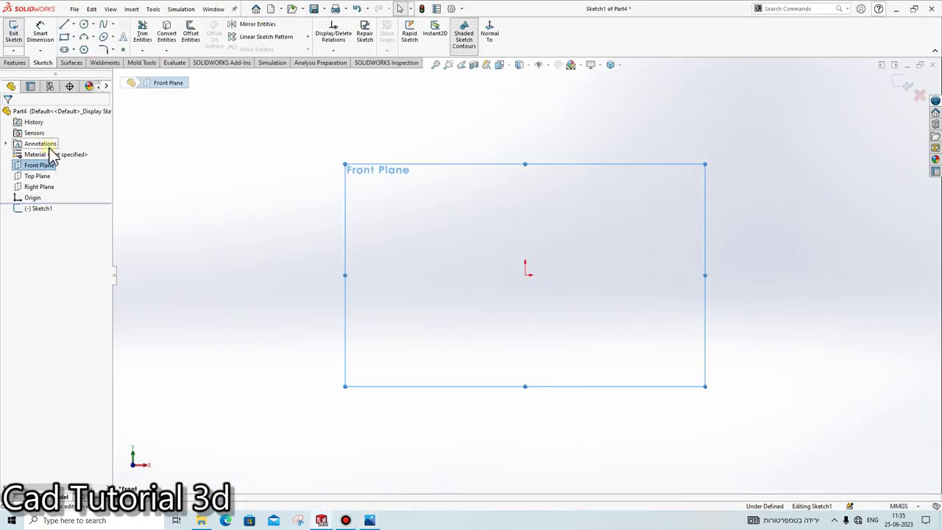
Step: Draw a centre rectangle centred on the origin
left_click(66, 37)
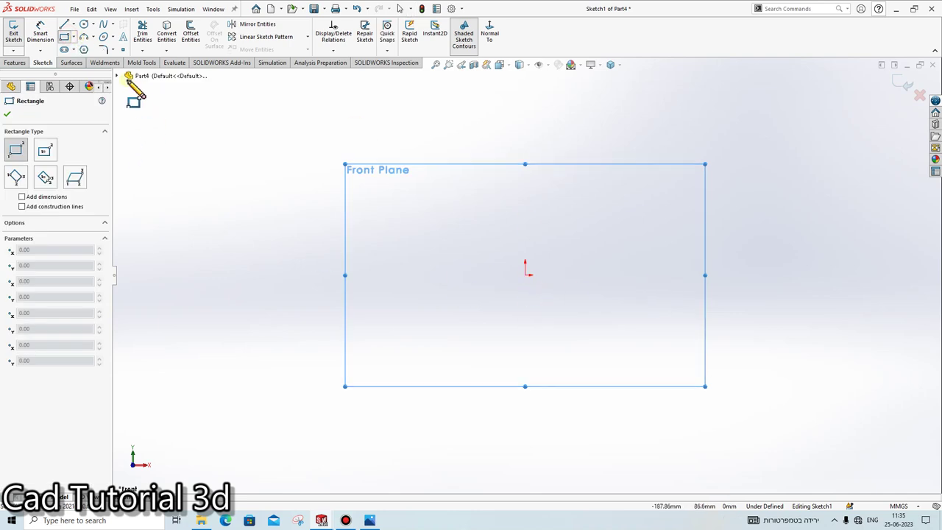
key("Escape")
left_click(74, 37)
left_click(82, 58)
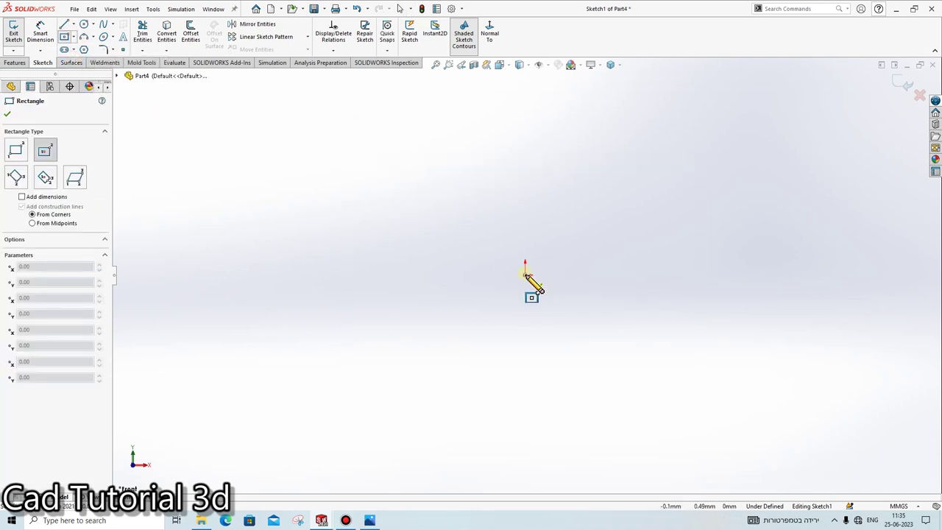
left_click(525, 274)
left_click(746, 170)
key("Escape")
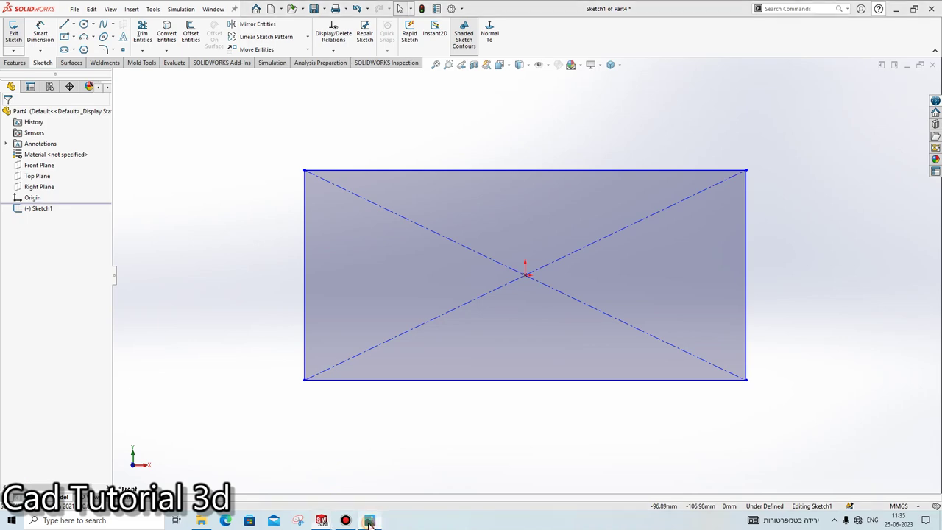
left_click(369, 520)
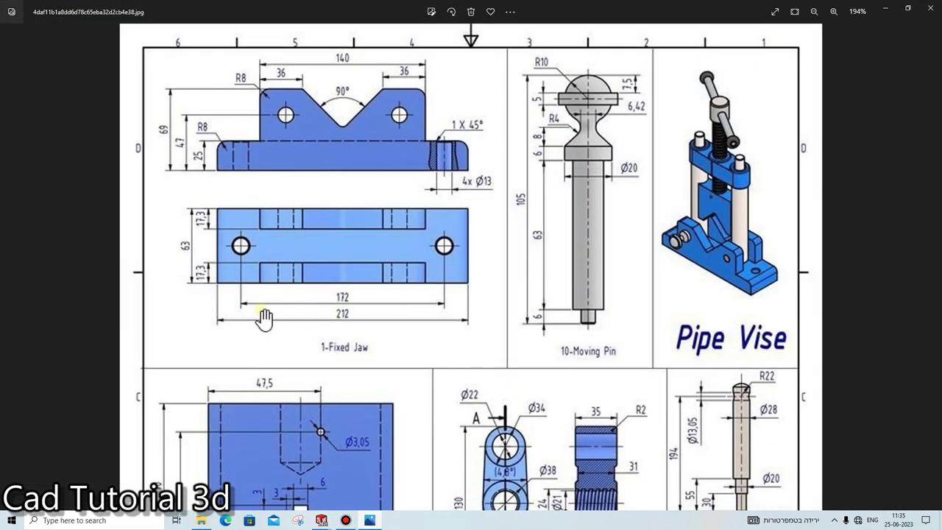
Step: Dimension the rectangle's bottom edge to 212 mm wide
left_click(370, 520)
left_click(40, 33)
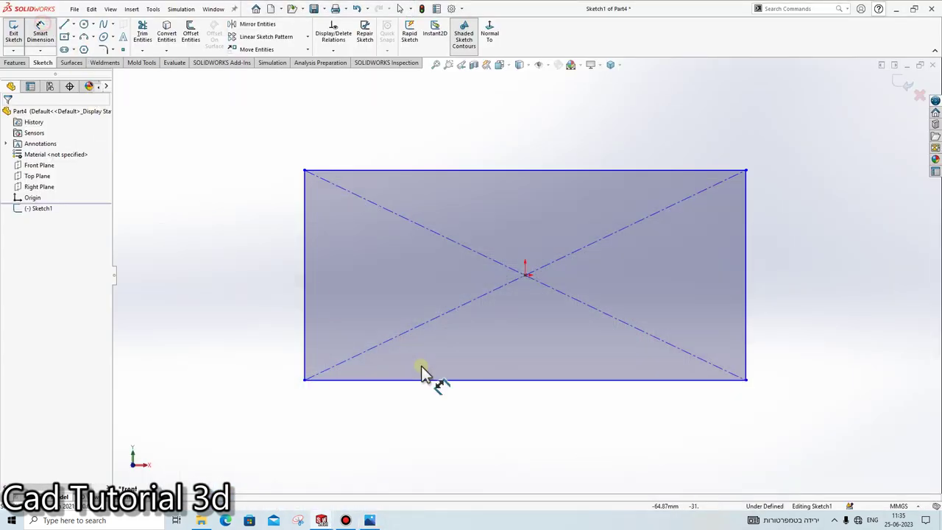
left_click(420, 381)
left_click(423, 401)
type("212")
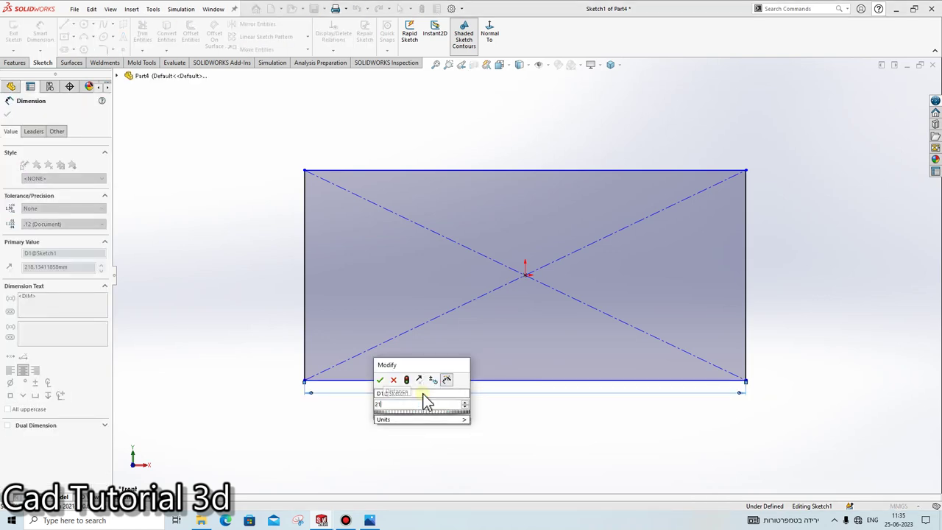
key("Return")
Step: Dimension the left edge to 63 mm tall, fully defining the rectangle
left_click(305, 274)
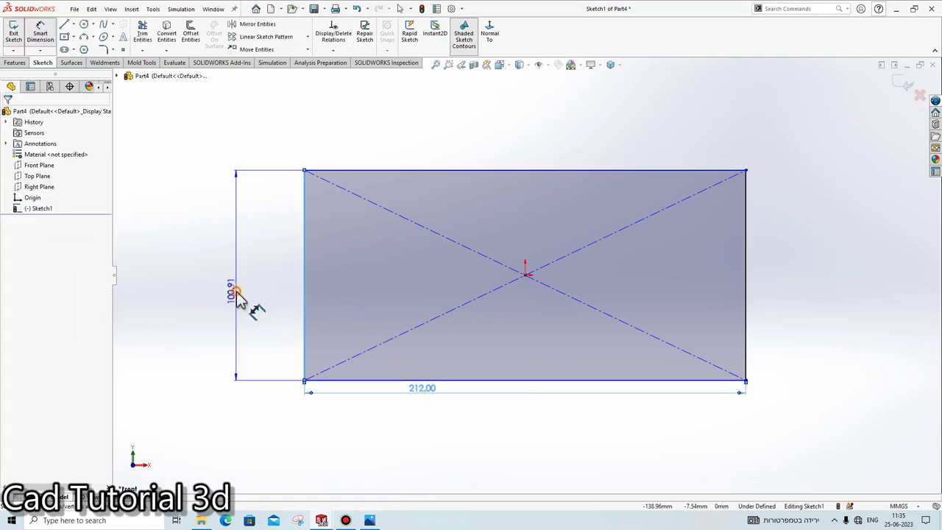
left_click(236, 294)
type("63")
key("Return")
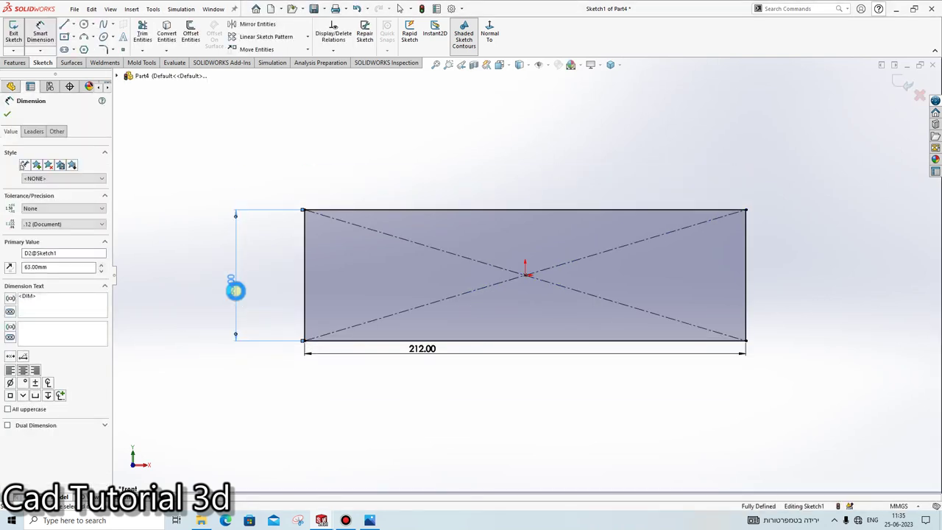
key("Escape")
scroll(603, 250, "down", 2)
key("alt+Tab")
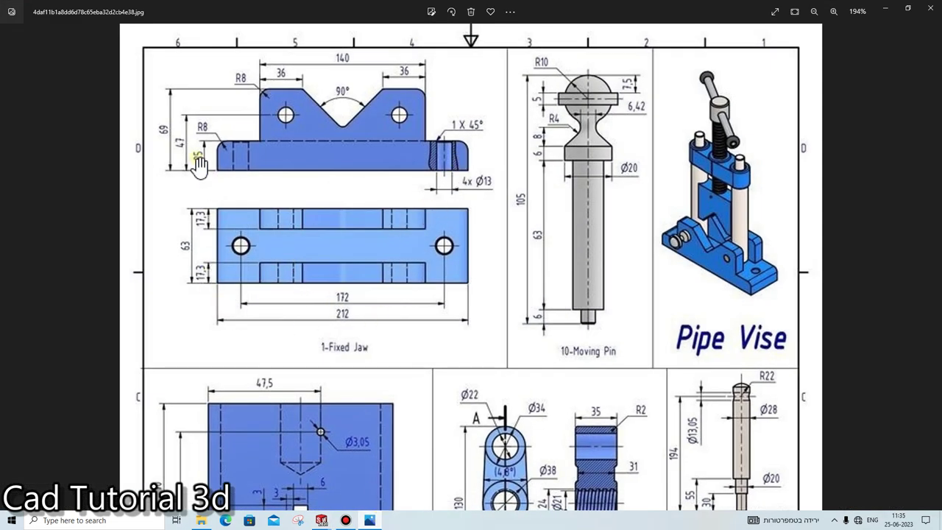
left_click(370, 520)
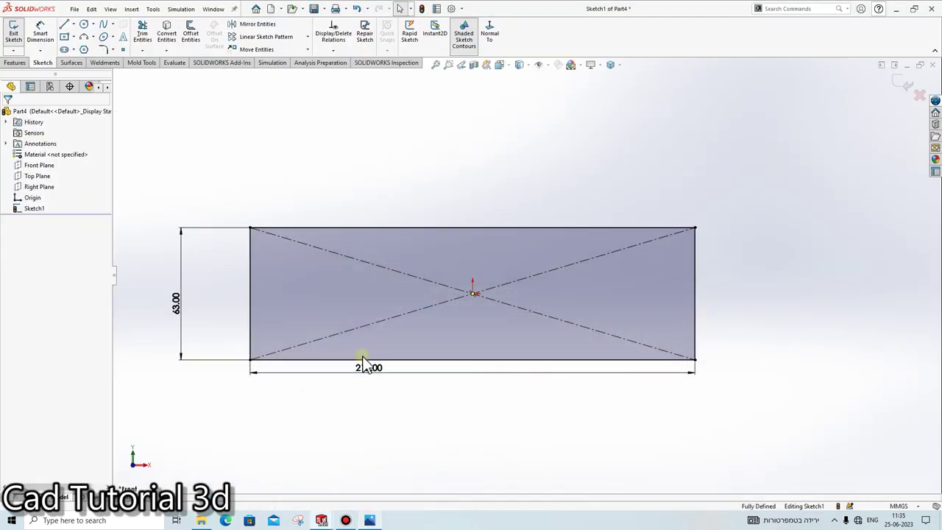
left_click(15, 62)
type("5")
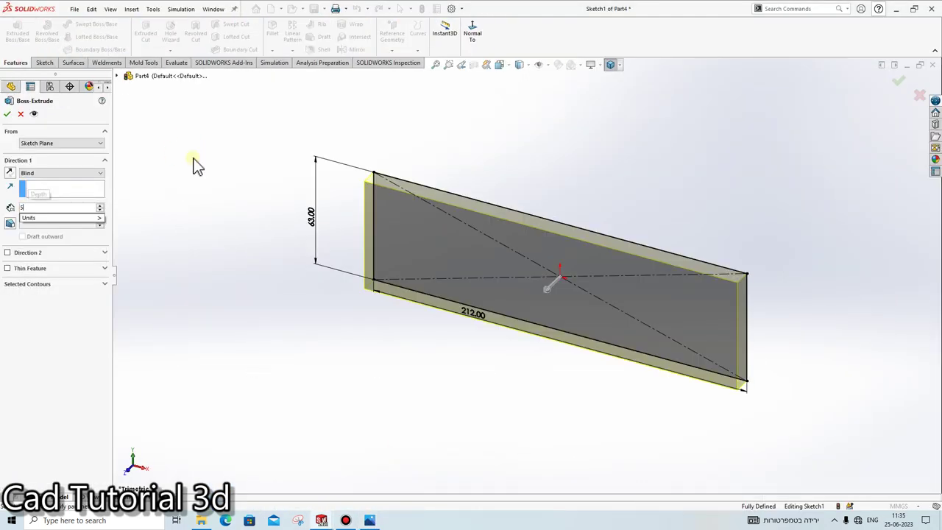
Step: Extrude the 212 × 63 mm rectangle into a solid block as Boss-Extrude1
left_click(56, 198)
type("20")
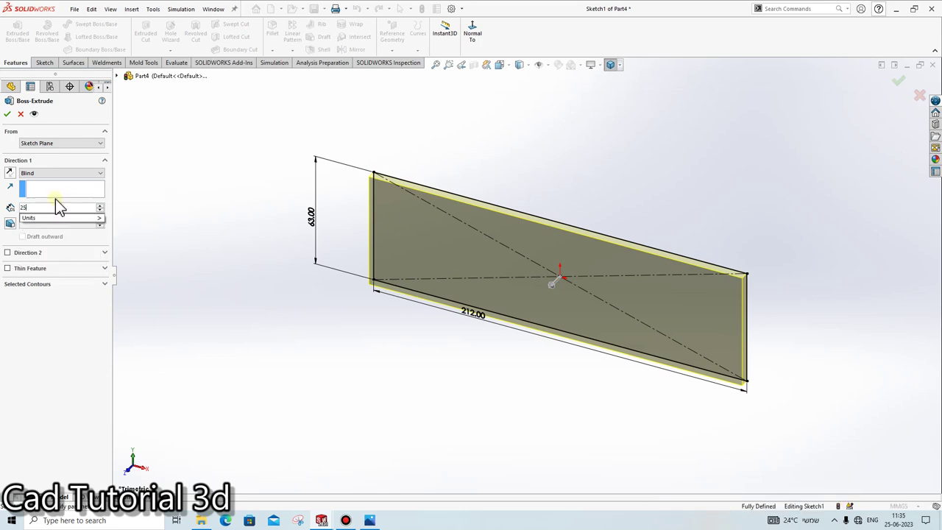
key("Return")
left_click(7, 114)
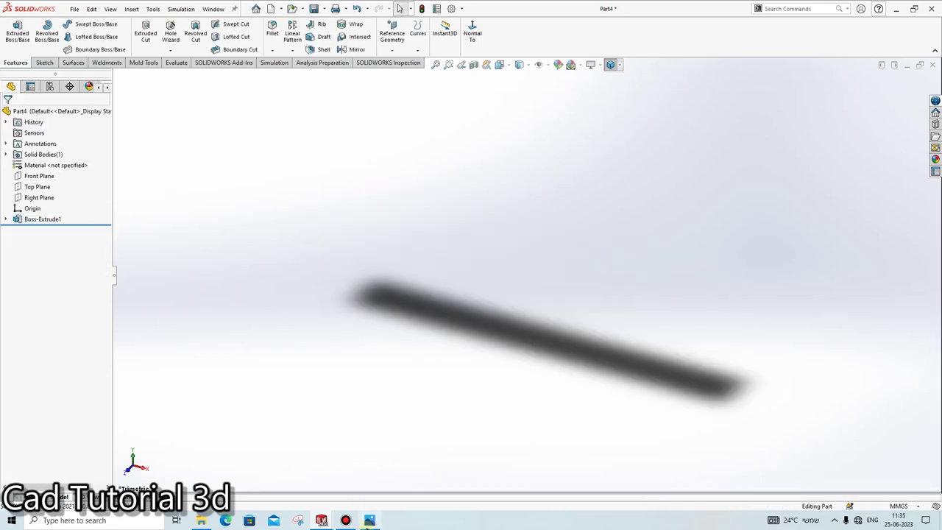
left_click(369, 520)
left_click(370, 521)
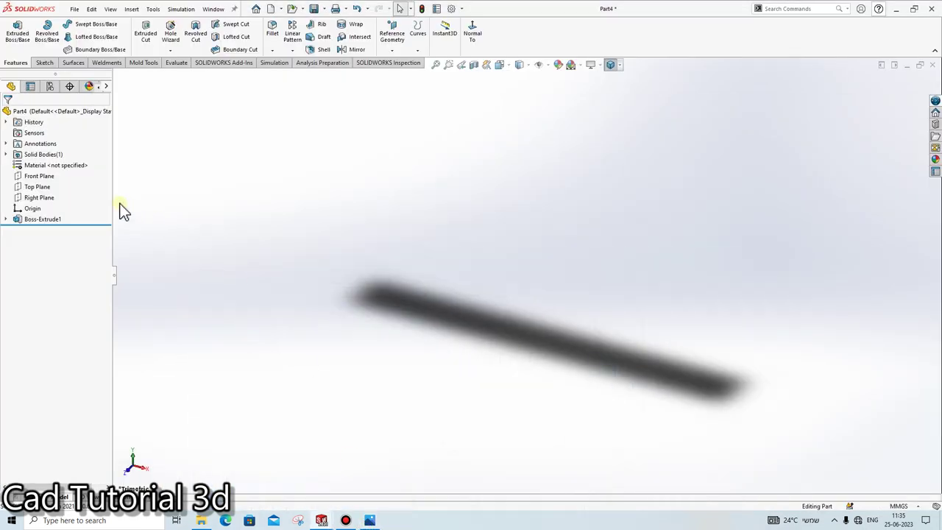
Step: Hide Boss-Extrude1, then show it again as a shaded solid
left_click(46, 219)
left_click(62, 196)
left_click(151, 229)
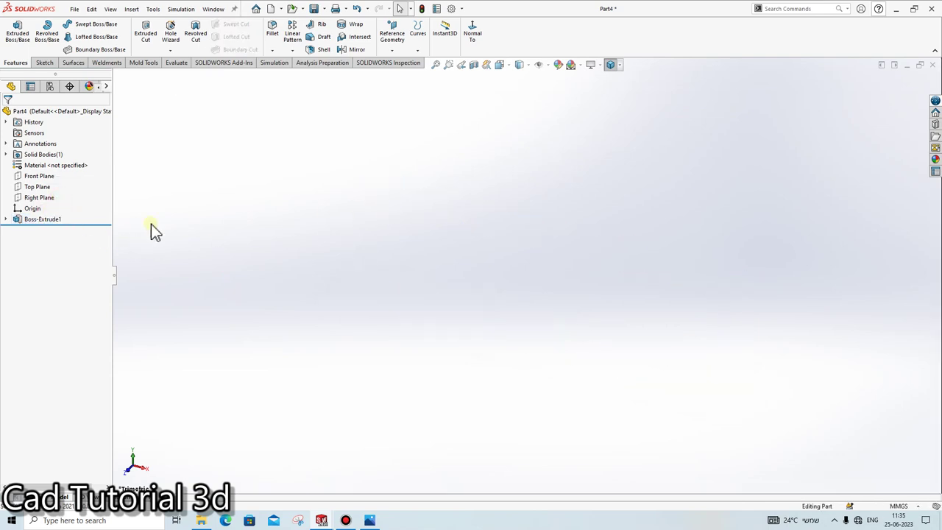
left_click(38, 220)
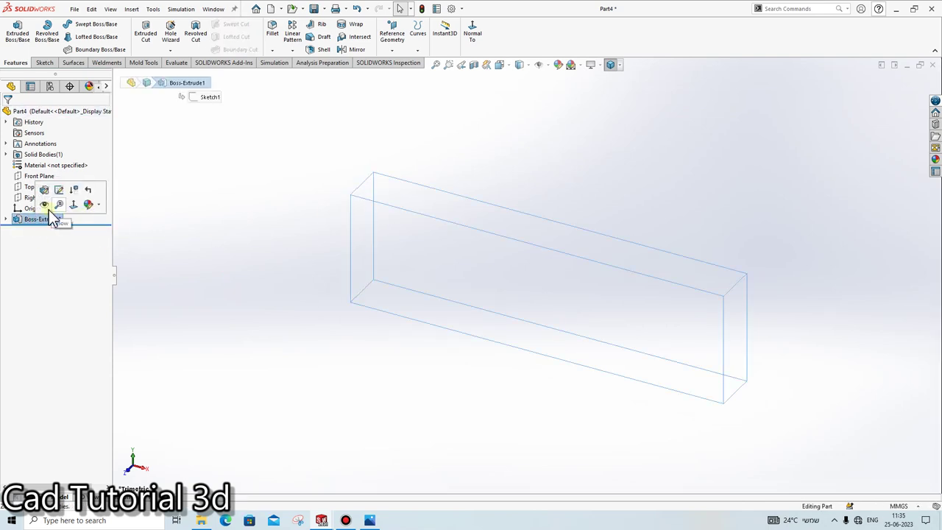
left_click(49, 207)
left_click(209, 254)
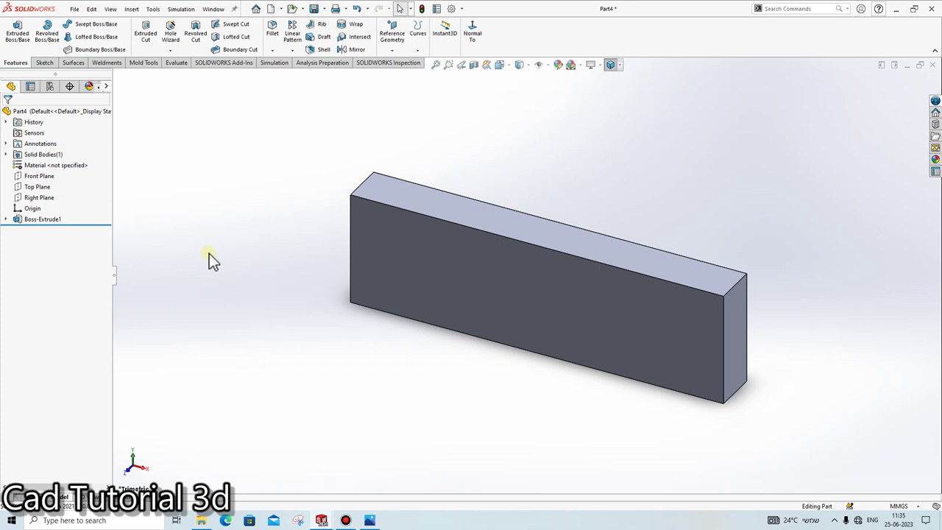
Step: Close the Assem1 pipe vise assembly without saving it
key("ctrl+Tab")
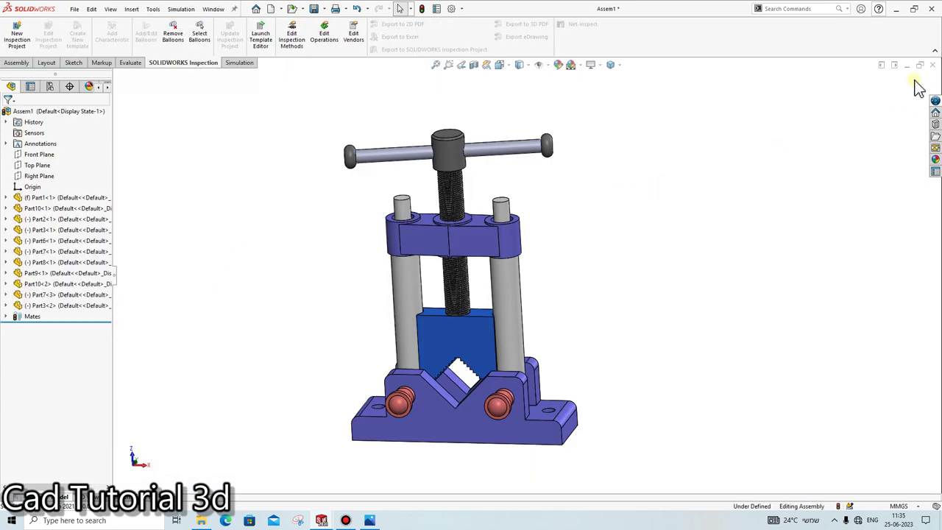
left_click(933, 66)
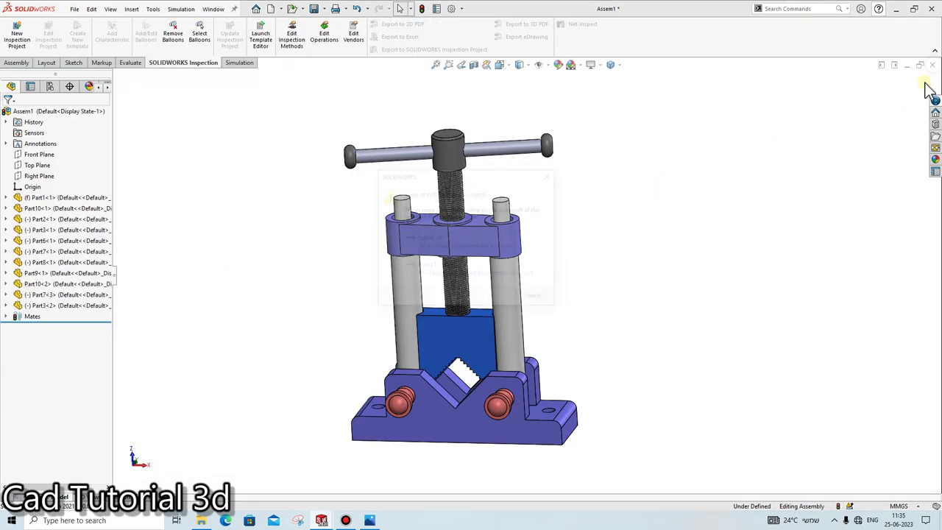
left_click(452, 279)
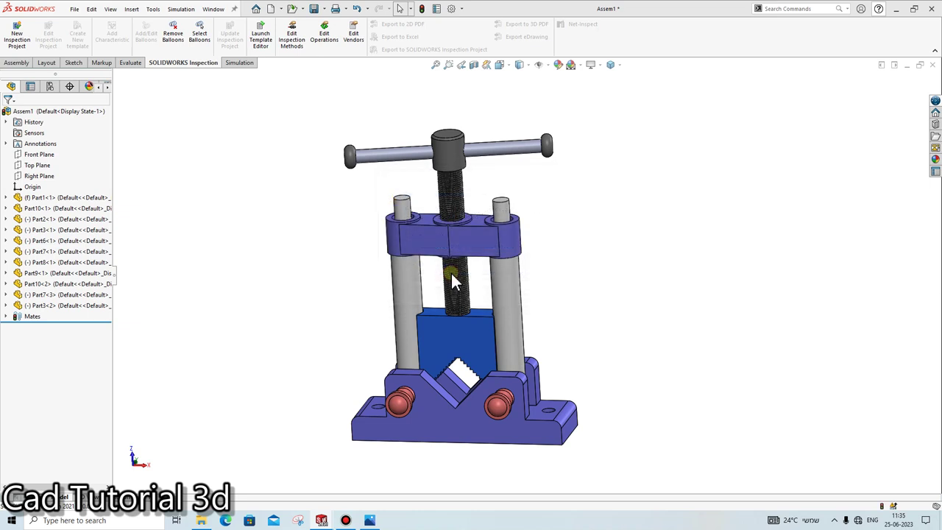
Step: Orbit the Part4 block to a rotated view and check the reference drawing
left_click(637, 267)
left_click(533, 191)
mouse_move(532, 189)
middle_mouse_down()
mouse_move(619, 197)
mouse_move(630, 204)
mouse_move(634, 234)
middle_mouse_up()
left_click(369, 520)
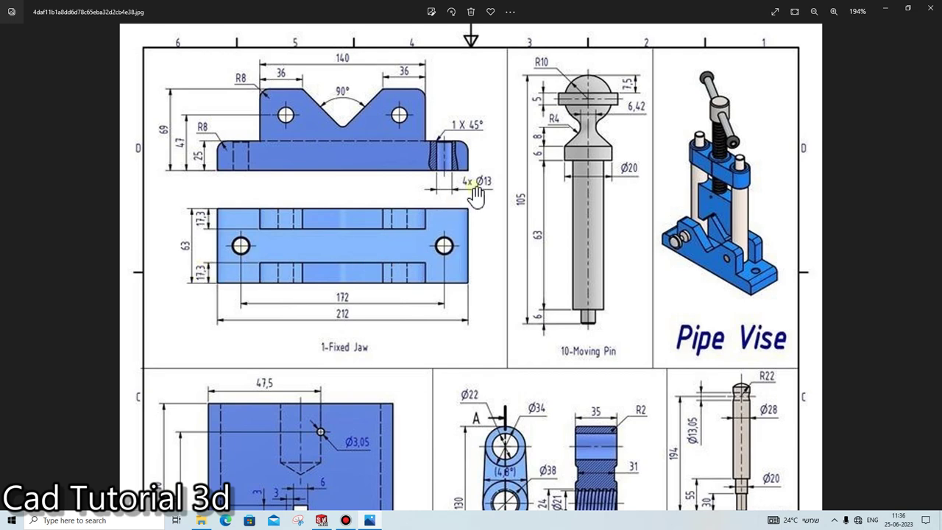
Step: Edit Sketch1 under Boss-Extrude1 and view it normal to the sketch plane
left_click(373, 520)
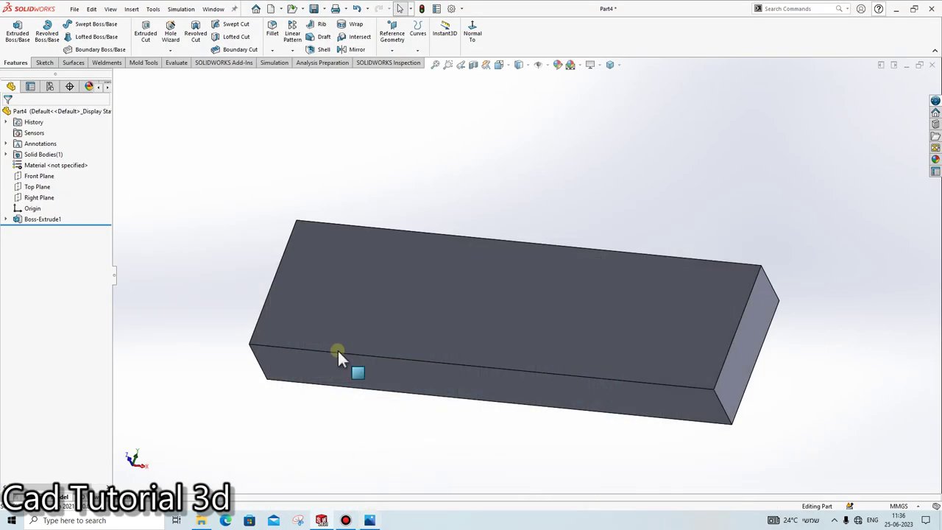
left_click(309, 265)
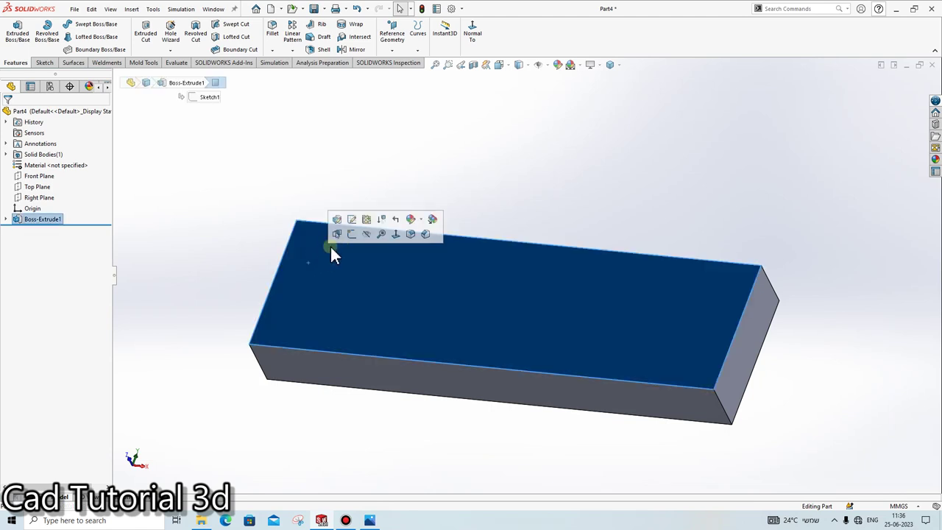
left_click(6, 219)
left_click(40, 229)
left_click(35, 240)
left_click(492, 43)
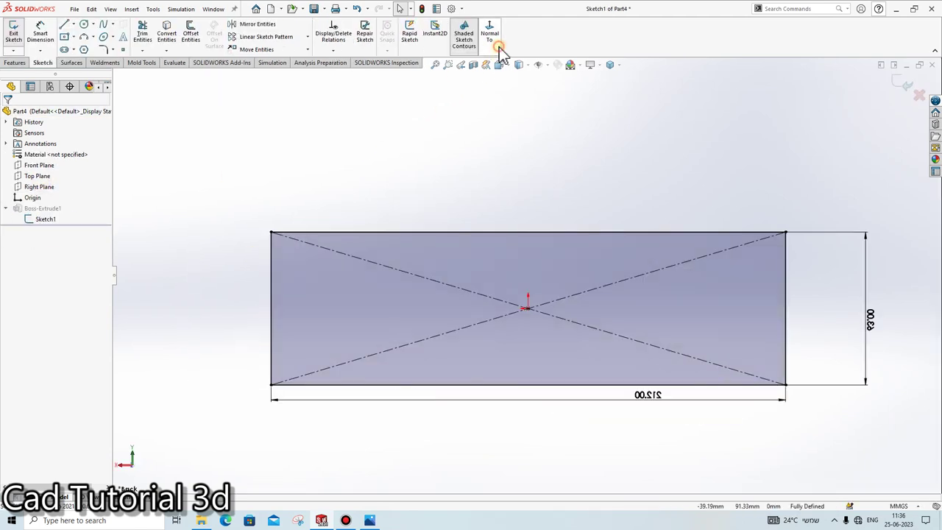
left_click(494, 50)
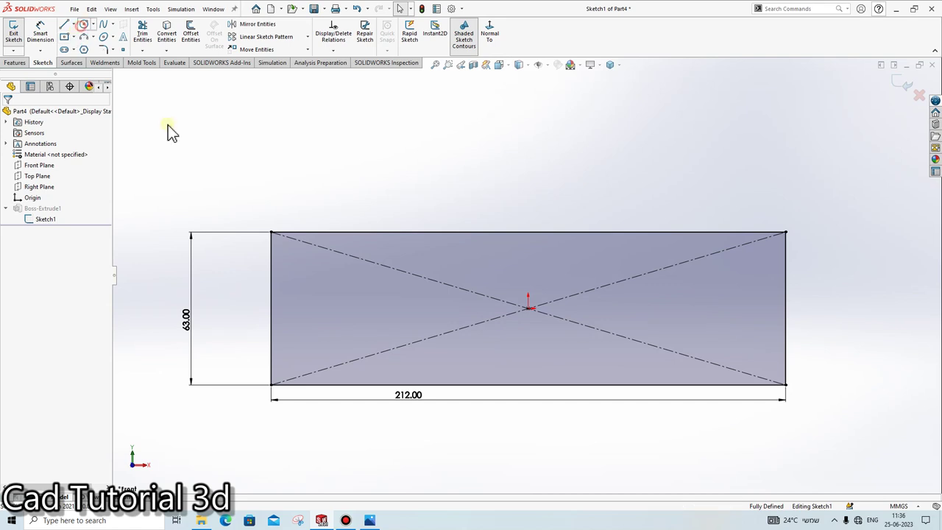
Step: Draw circles near each end of the rectangle and dimension the left one Ø13 mm
left_click(309, 308)
left_click(349, 308)
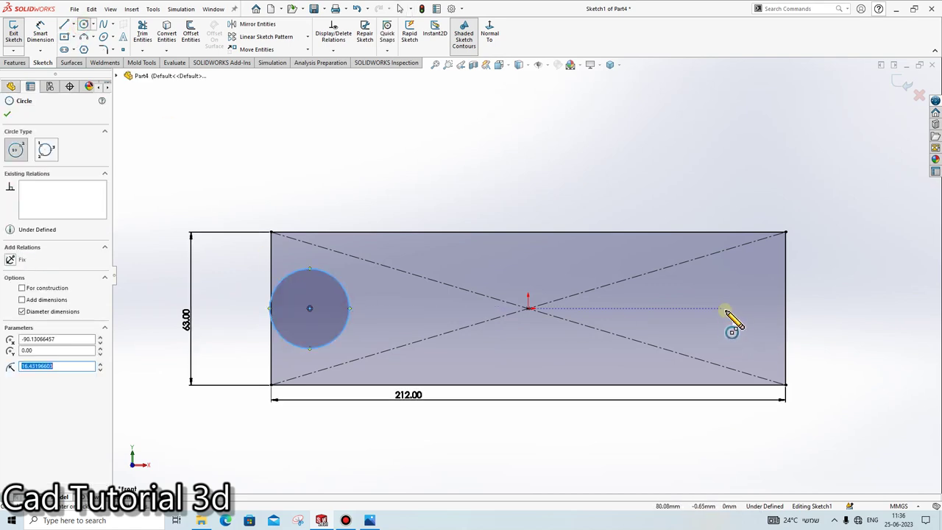
left_click(729, 308)
left_click(755, 309)
left_click(41, 33)
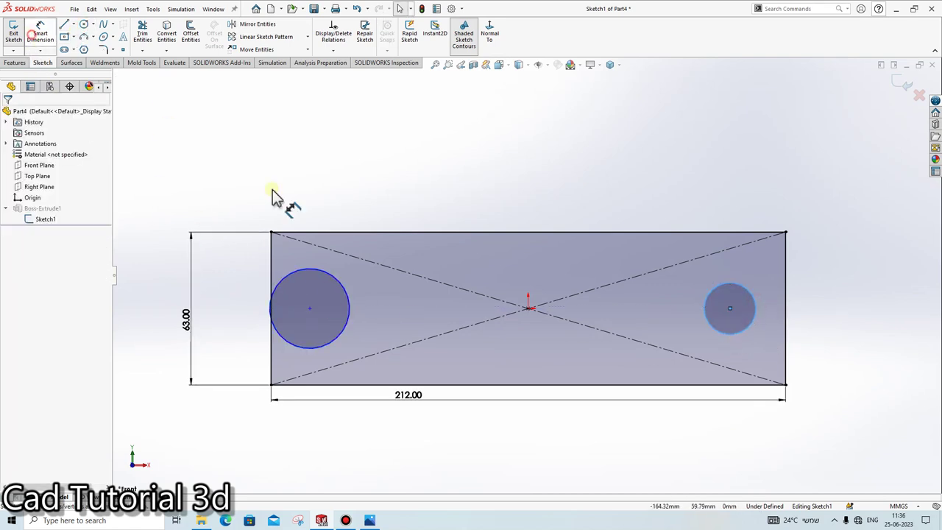
left_click(350, 298)
left_click(360, 341)
type("13")
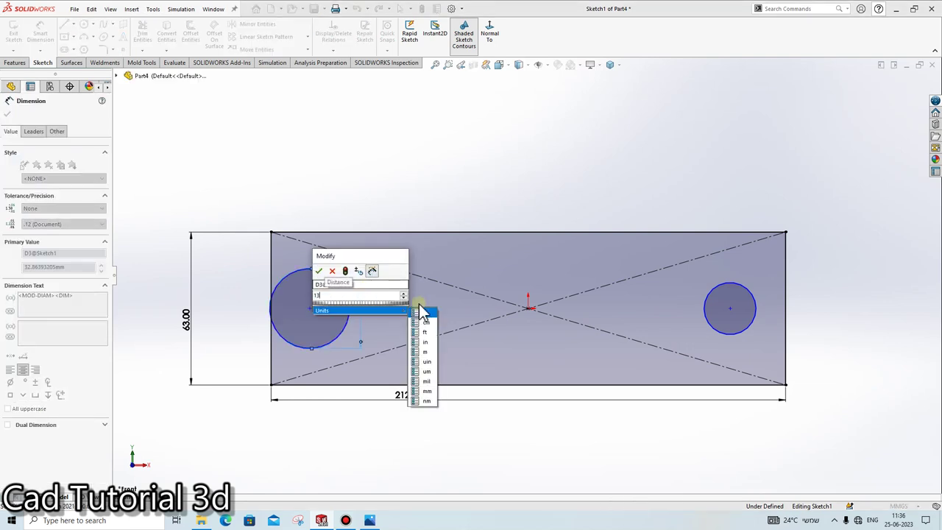
key("Return")
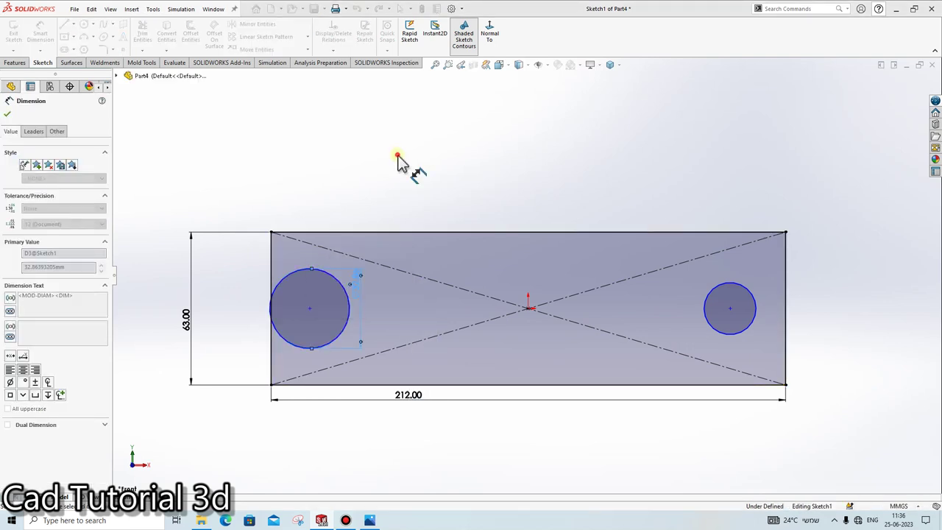
key("Escape")
Step: Add an Equal relation between the two circles
left_click(326, 312)
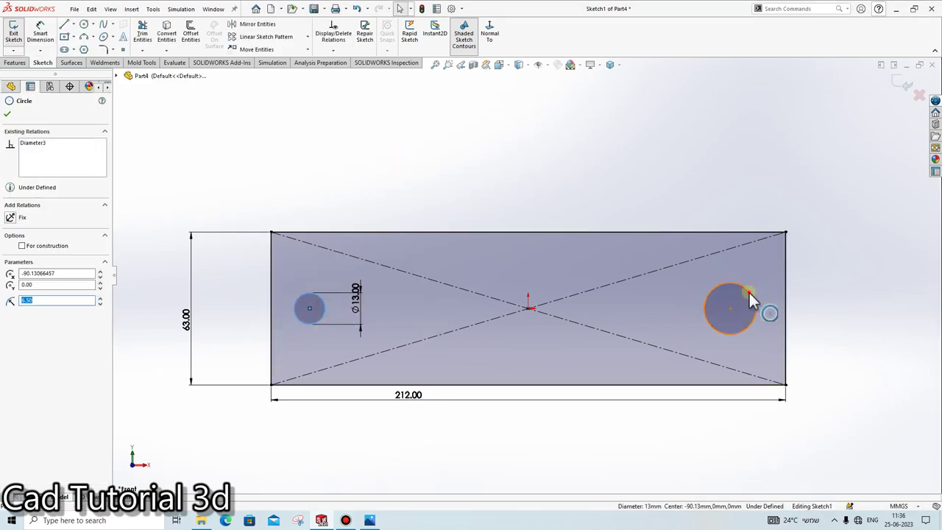
left_click(755, 312, "ctrl")
left_click(25, 307)
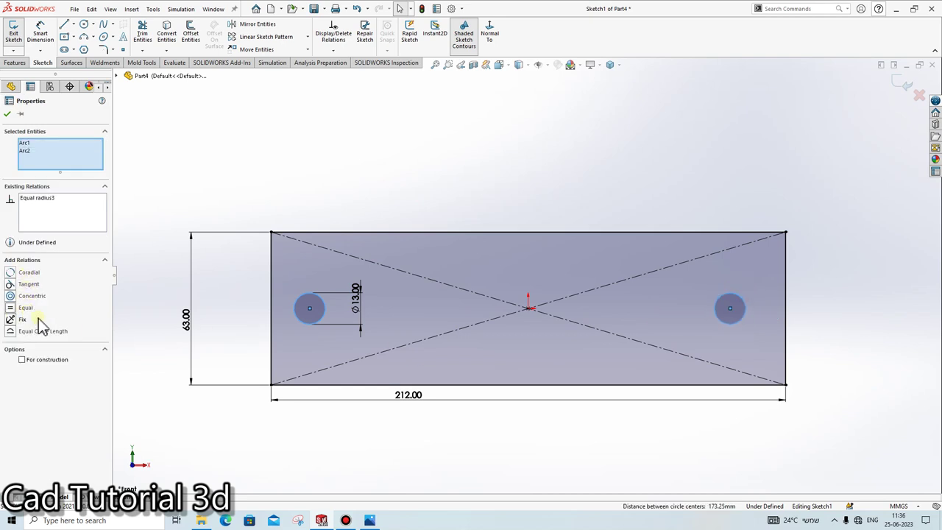
left_click(669, 213)
Step: Make the two circle centres horizontally aligned
left_click(320, 298)
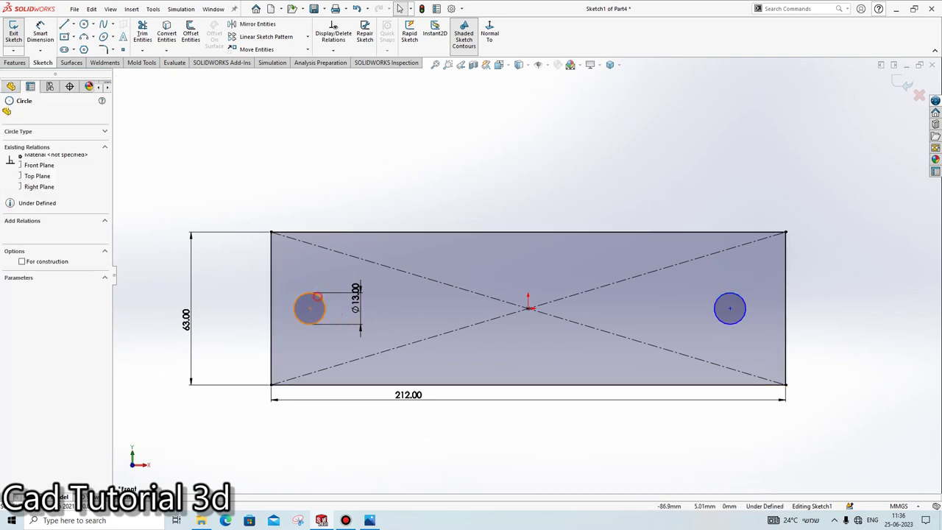
left_click(755, 313, "ctrl")
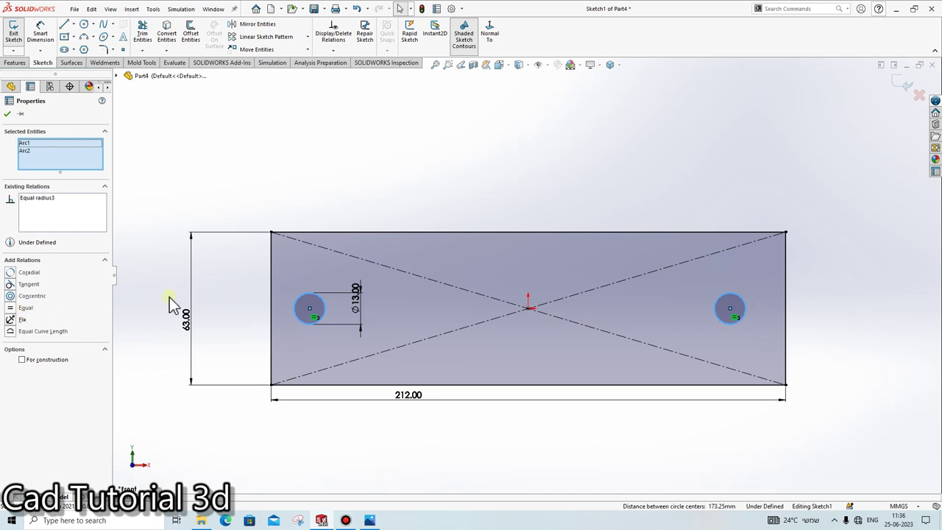
left_click(169, 304)
left_click(310, 308)
key("Escape")
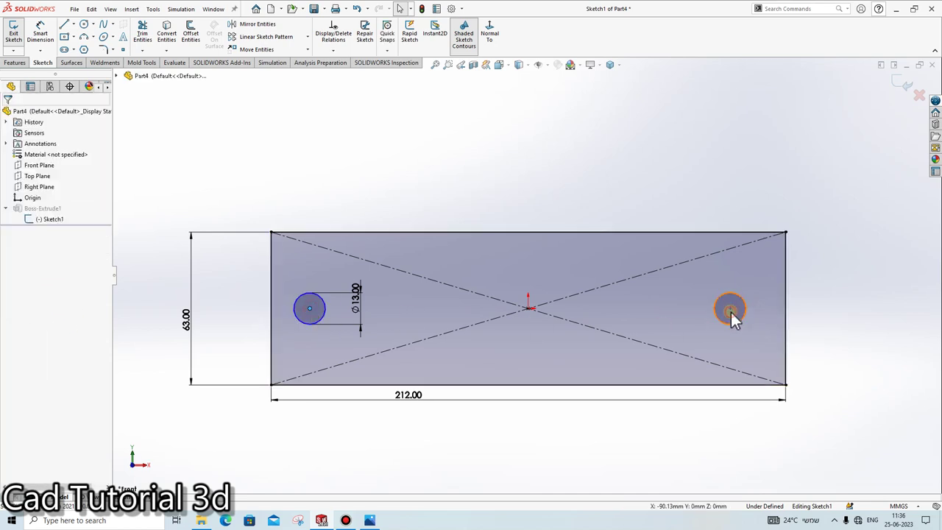
left_click(729, 312)
key("Escape")
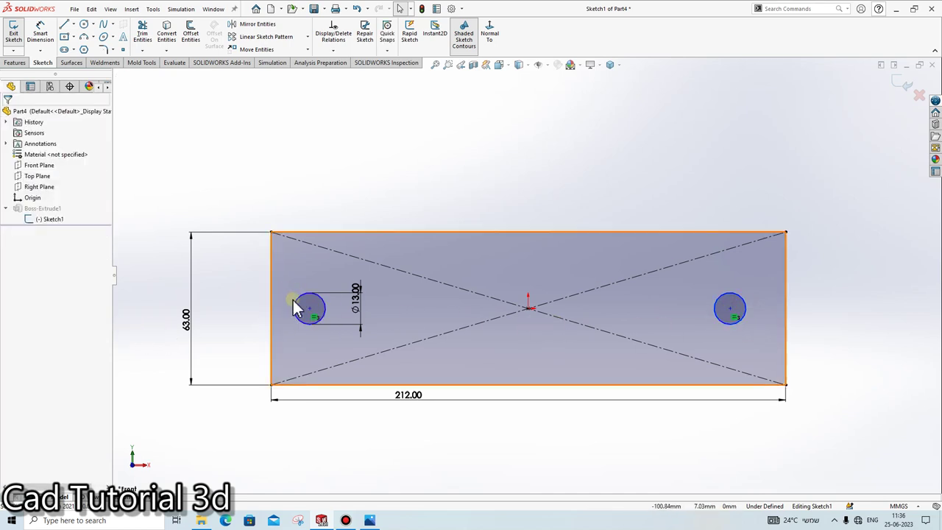
left_click(295, 307)
key("Escape")
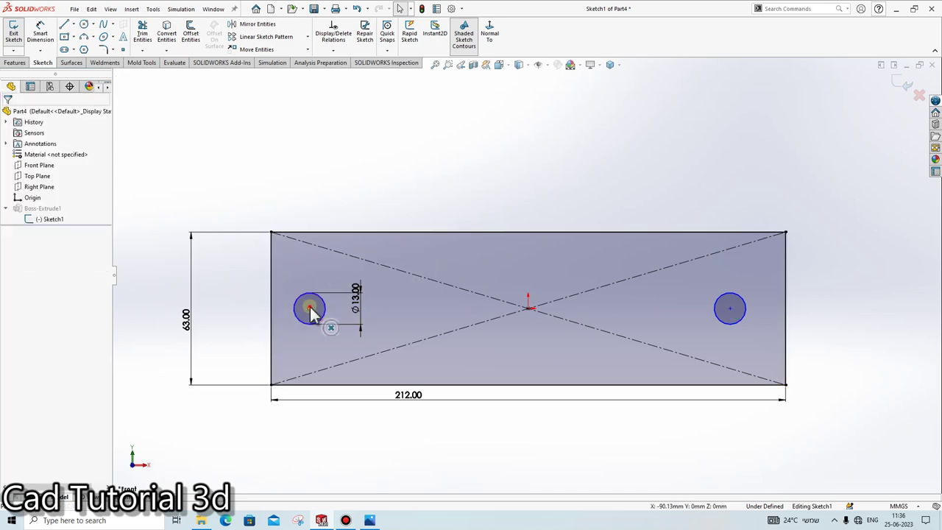
left_click(310, 308)
left_click(729, 309, "ctrl")
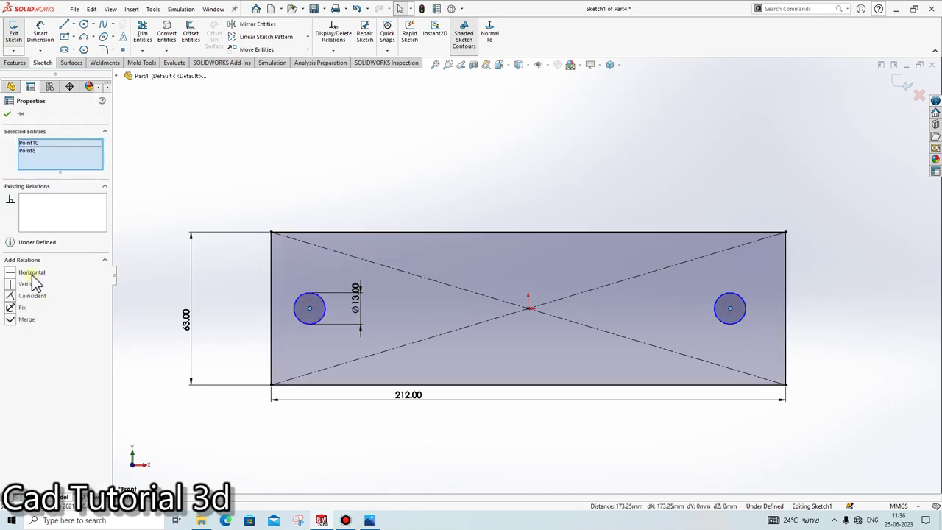
left_click(163, 284)
left_click(370, 520)
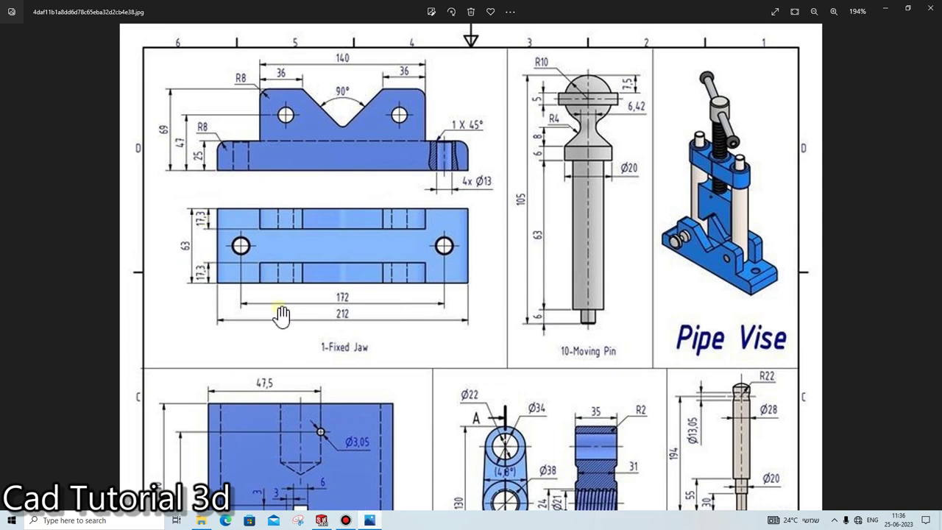
left_click(371, 520)
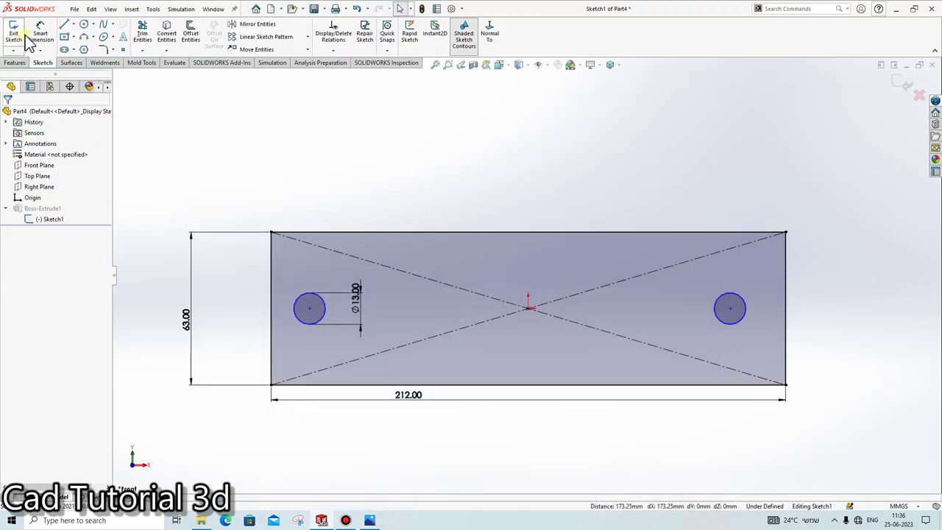
Step: Dimension the hole spacing to 172 mm and the left hole 86 mm from the origin
left_click(309, 309)
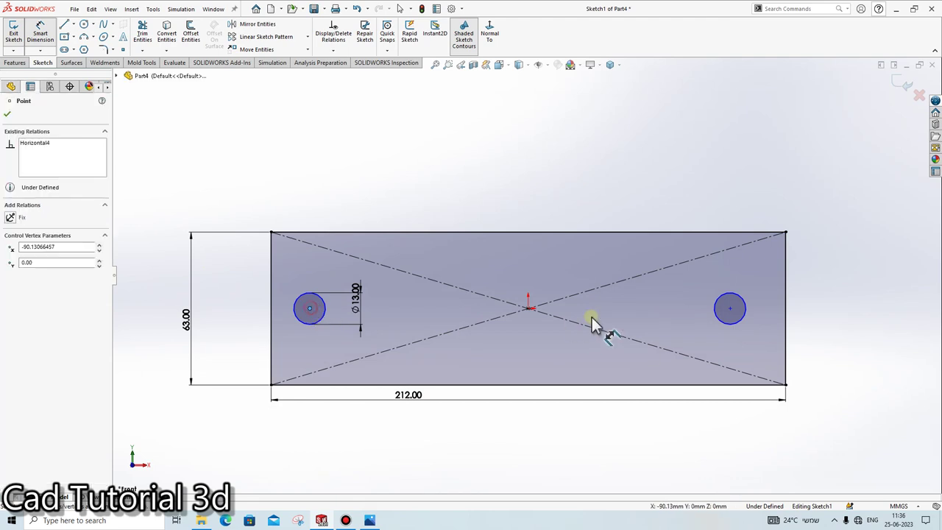
left_click(729, 308)
left_click(565, 257)
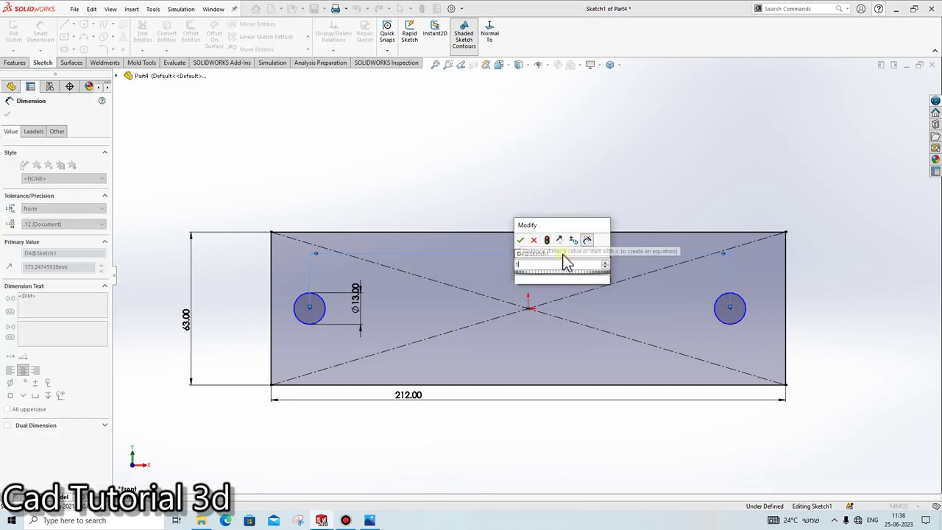
type("170")
key("Return")
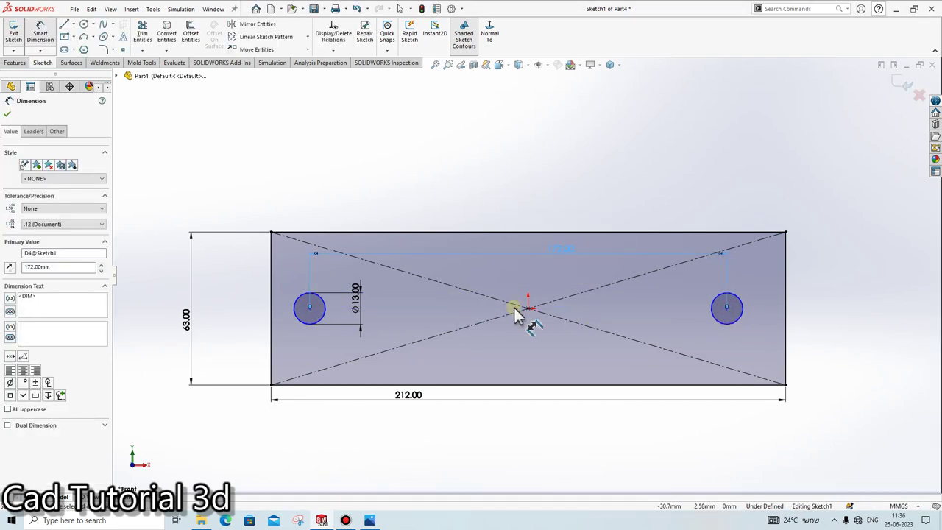
left_click(528, 307)
left_click(309, 308)
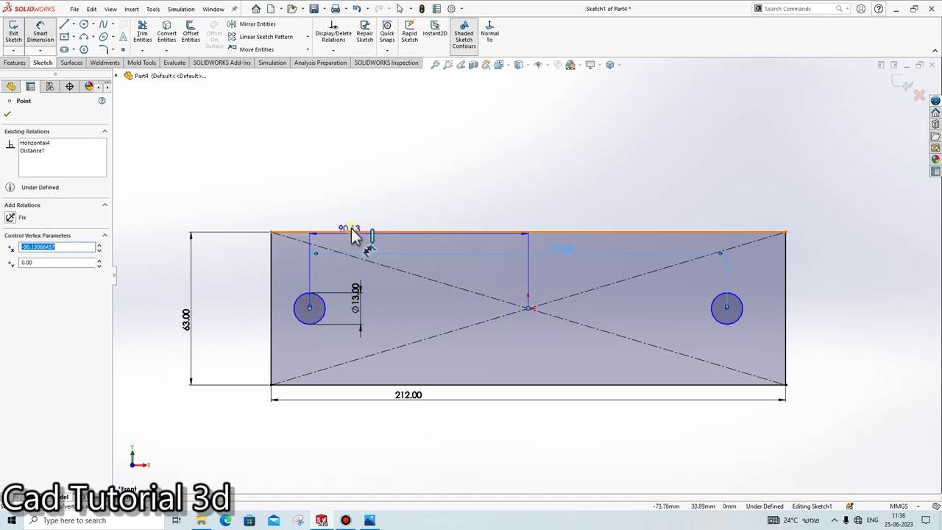
left_click(359, 230)
type("172")
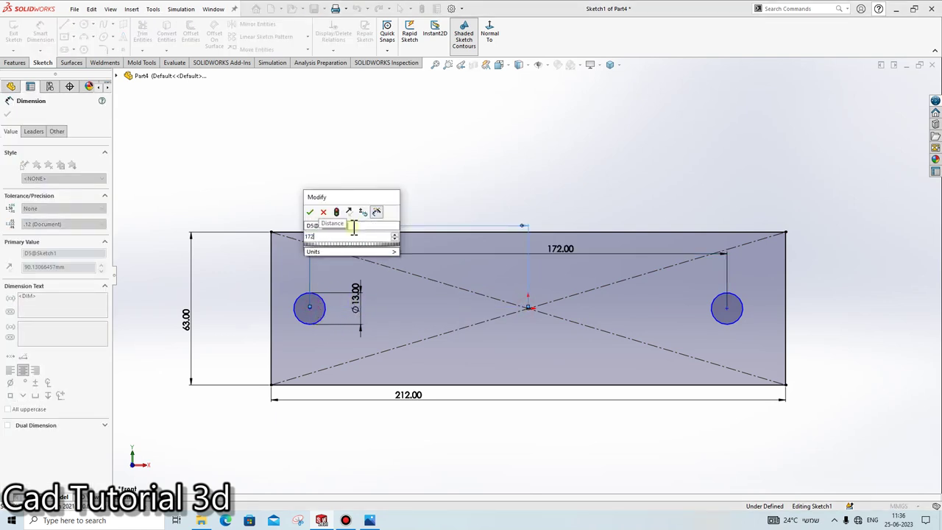
type("/2")
key("Return")
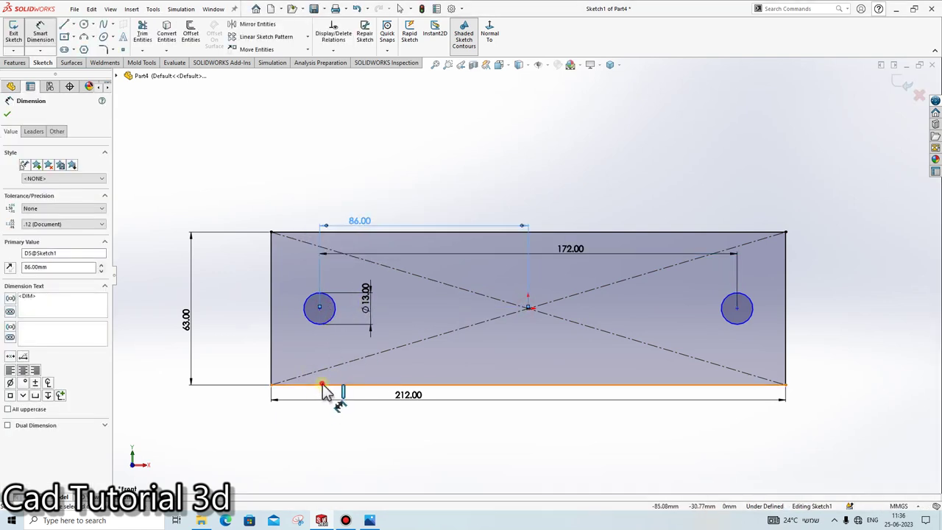
Step: Set the holes 31.50 mm above the bottom edge and exit the sketch to rebuild Boss-Extrude1
left_click(324, 384)
left_click(319, 308)
left_click(251, 332)
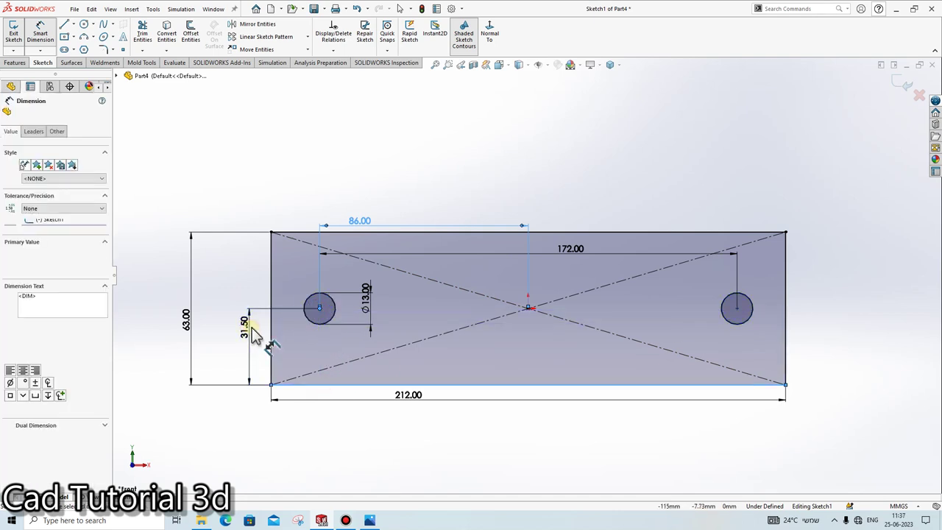
type("63/2")
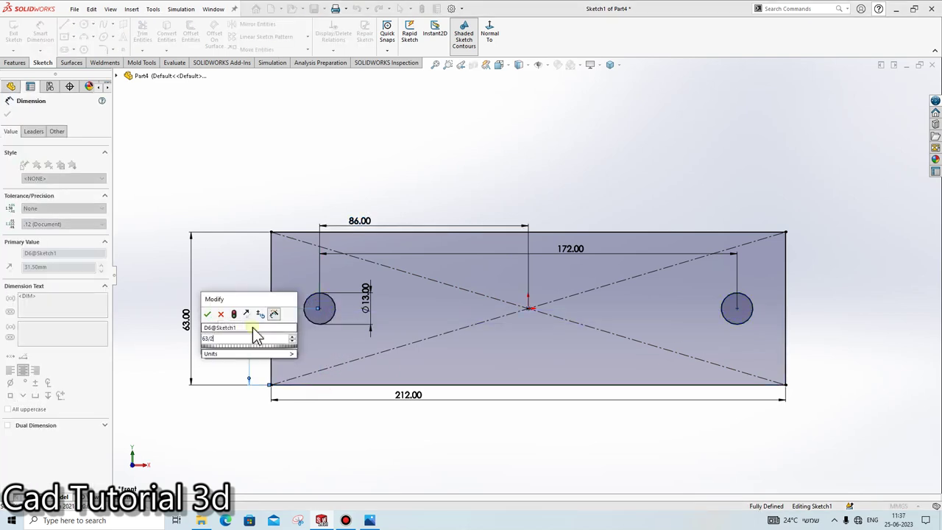
key("Return")
key("Escape")
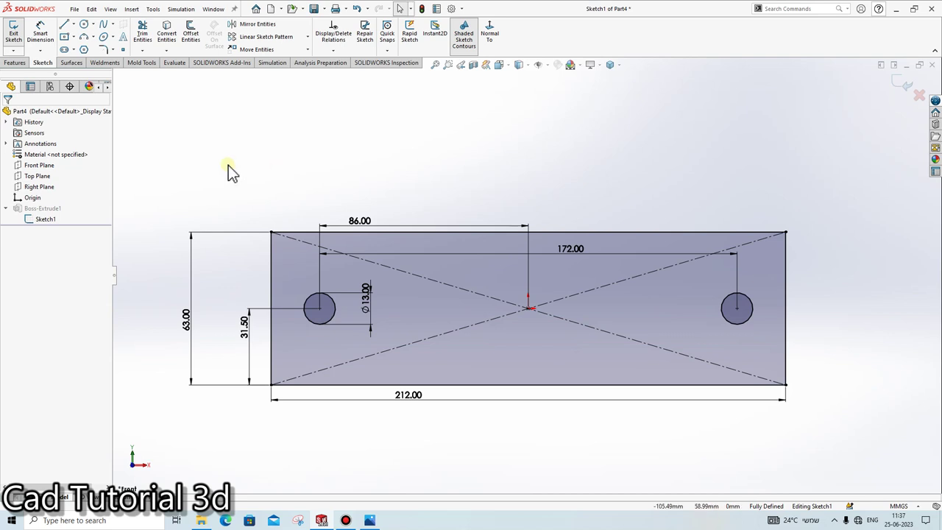
left_click(902, 84)
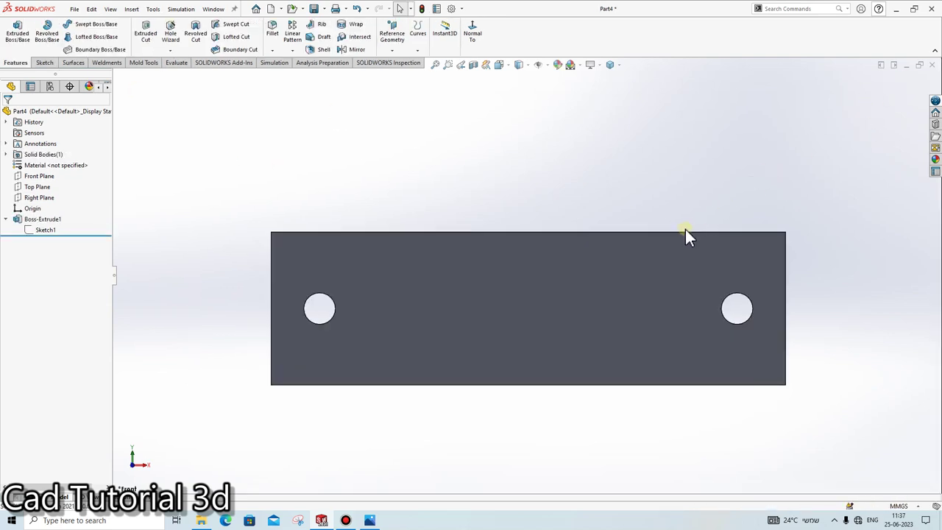
Step: Tilt the model and start a new sketch on the block's face
middle_click_drag(685, 229, 679, 145)
left_click(487, 368)
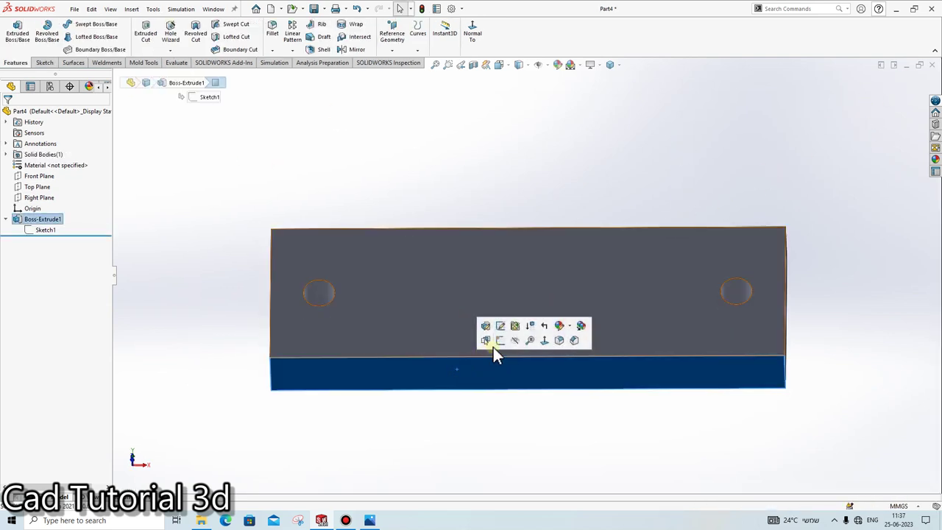
left_click(494, 345)
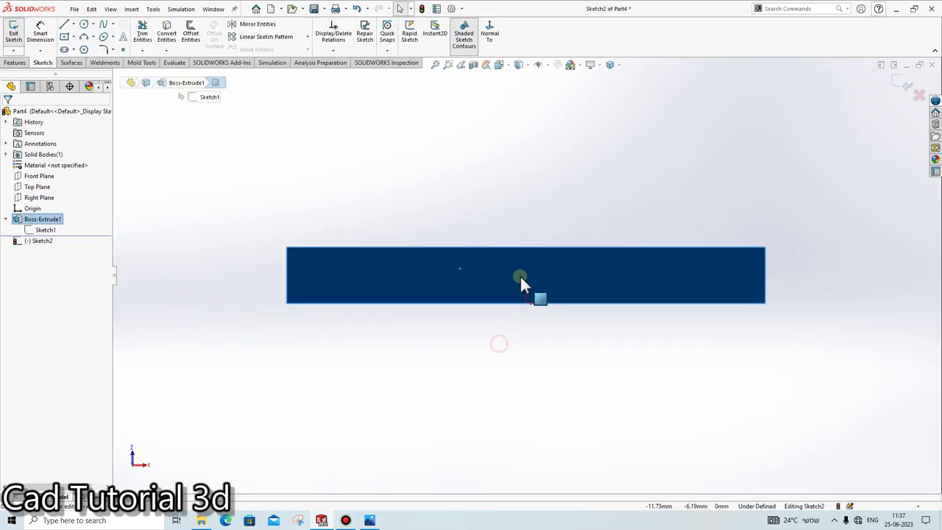
Step: Draw the closed profile: two vertical sides, two top ledges and a V-notch on the block edge
left_click(64, 27)
left_click(406, 247)
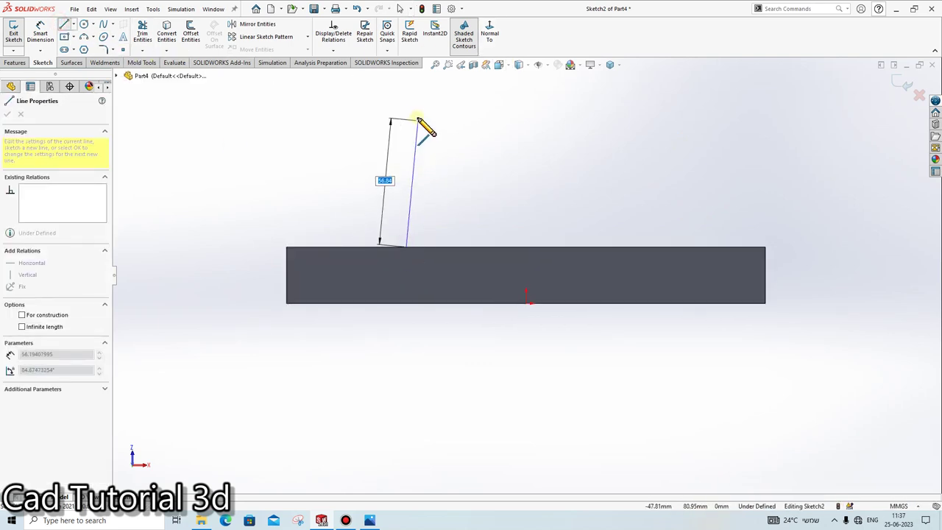
left_click(406, 113)
left_click(464, 113)
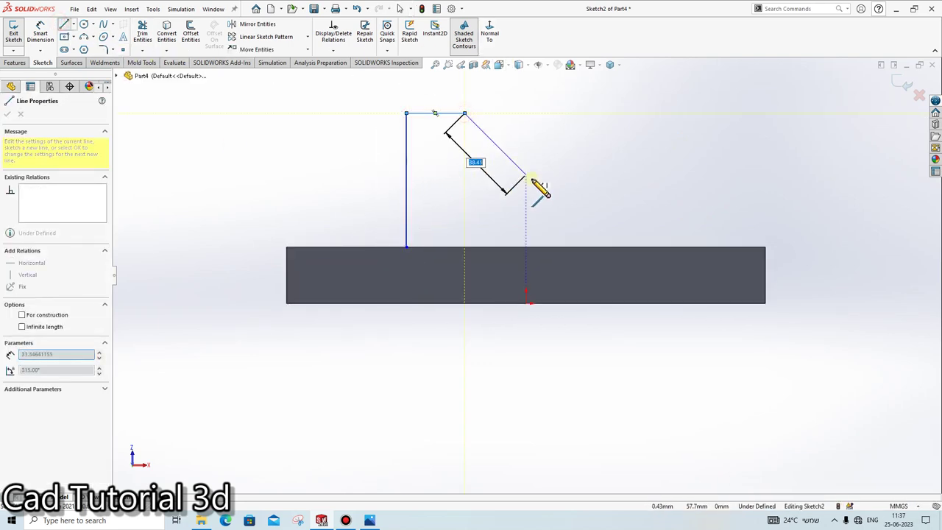
left_click(531, 179)
left_click(600, 110)
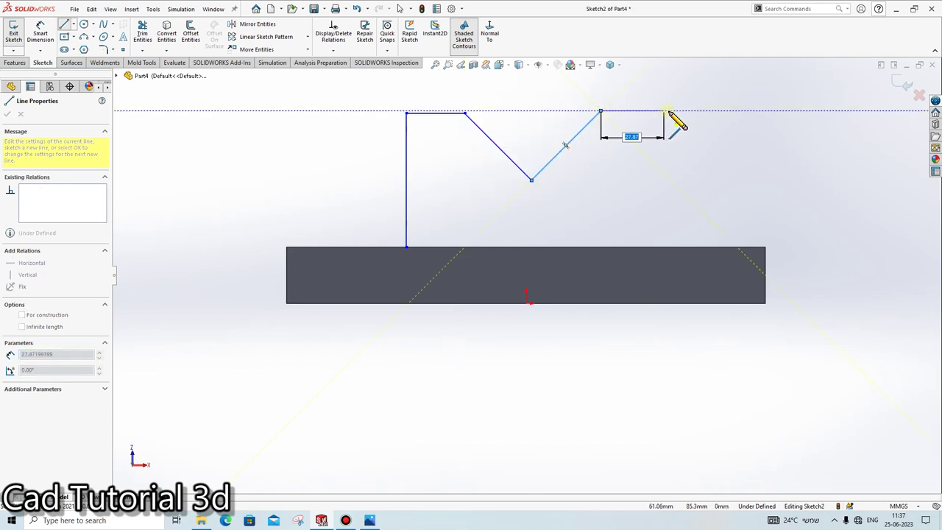
left_click(670, 110)
left_click(672, 246)
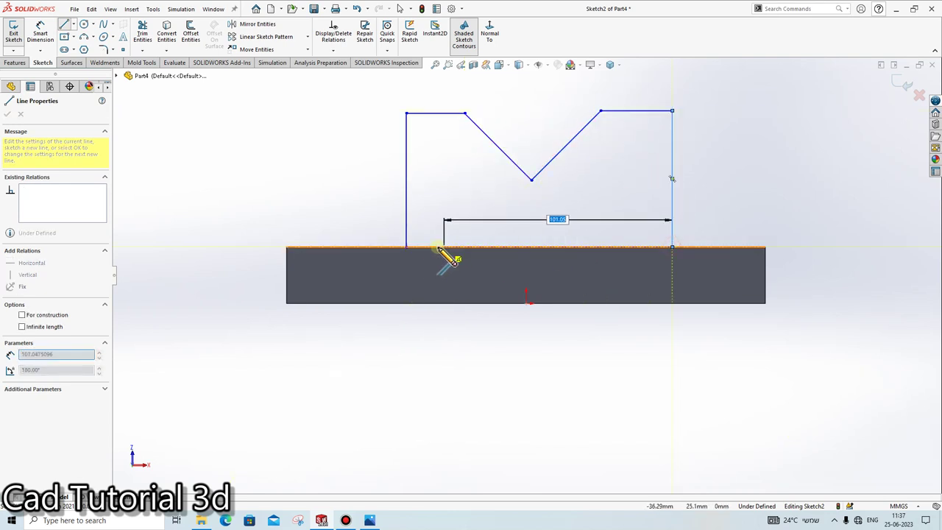
left_click(406, 246)
key("Escape")
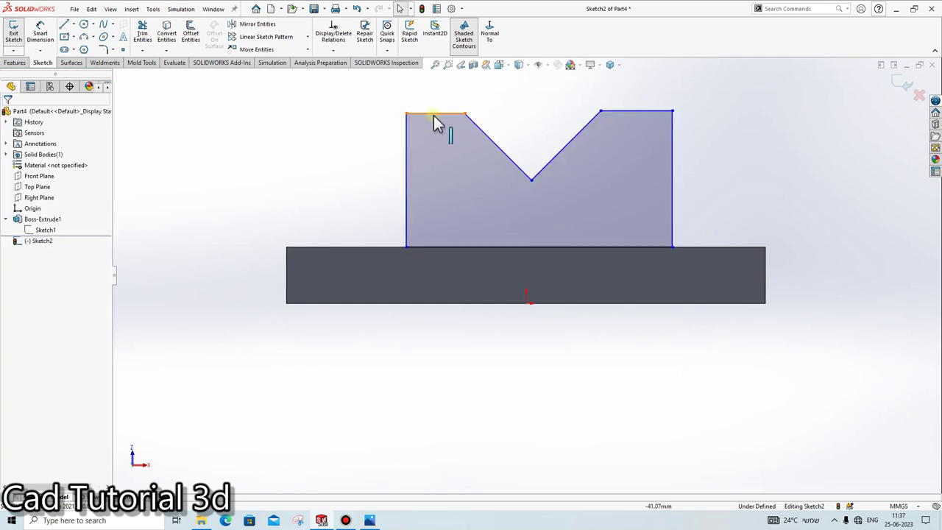
Step: Make the two top ledges, the two V lines and the two vertical sides equal
left_click(436, 115)
left_click(630, 112, "ctrl")
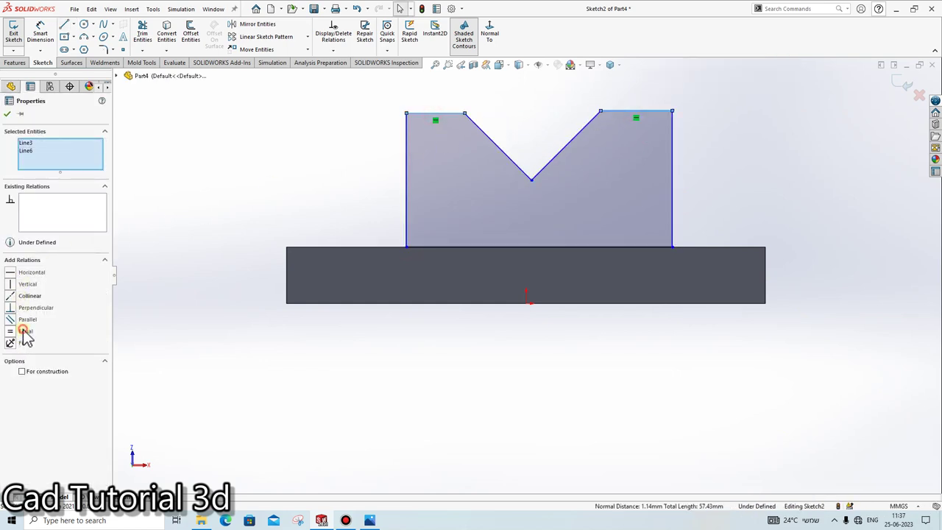
left_click(25, 331)
left_click(518, 164)
left_click(564, 152, "ctrl")
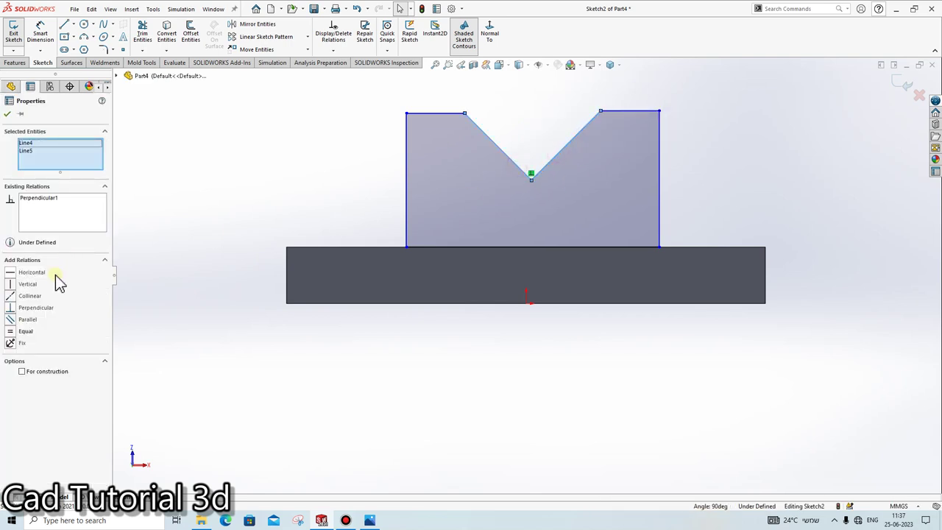
left_click(25, 333)
left_click(332, 309)
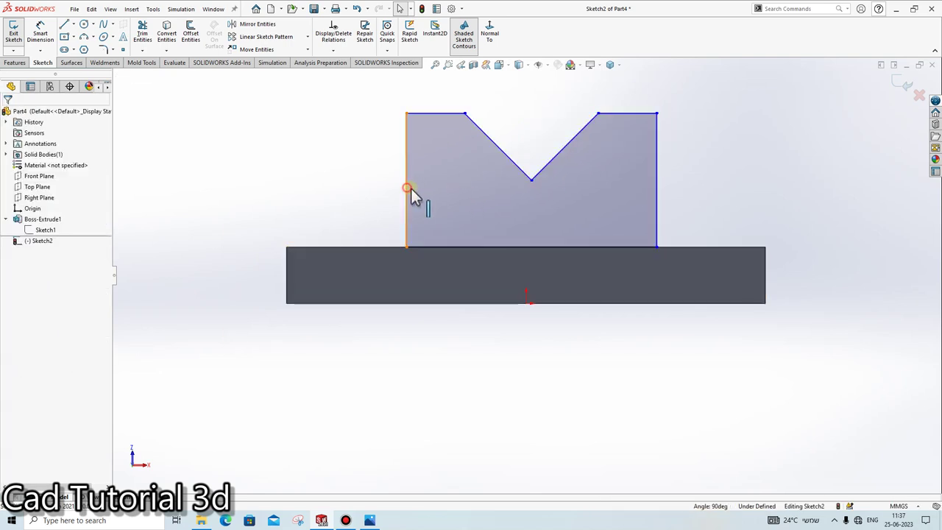
left_click(407, 188)
left_click(657, 196, "ctrl")
left_click(267, 389)
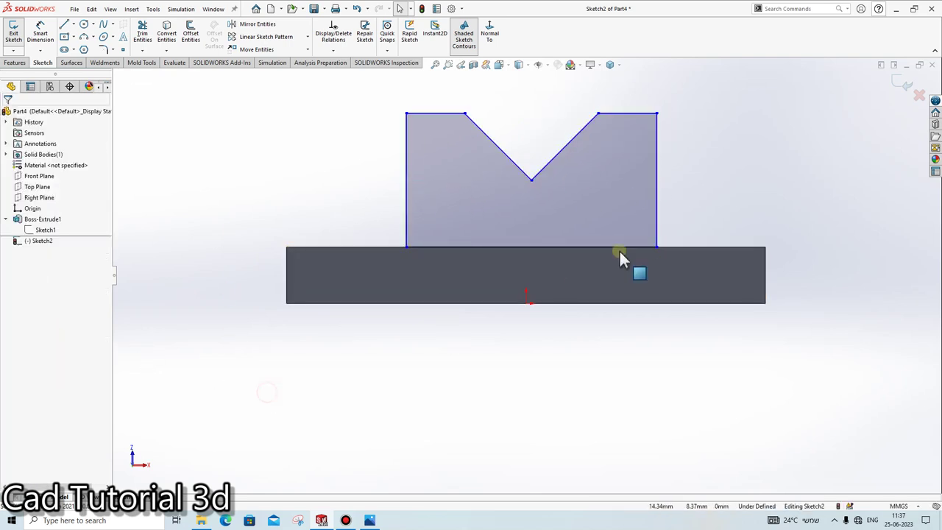
Step: Check the bottom-right corner point and consult the vise reference drawing
left_click(657, 246)
left_click(478, 396)
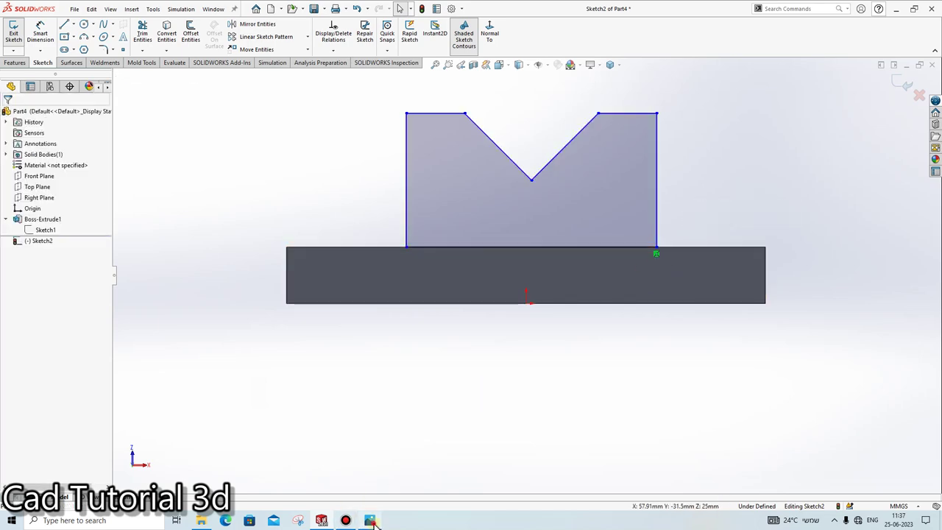
left_click(370, 520)
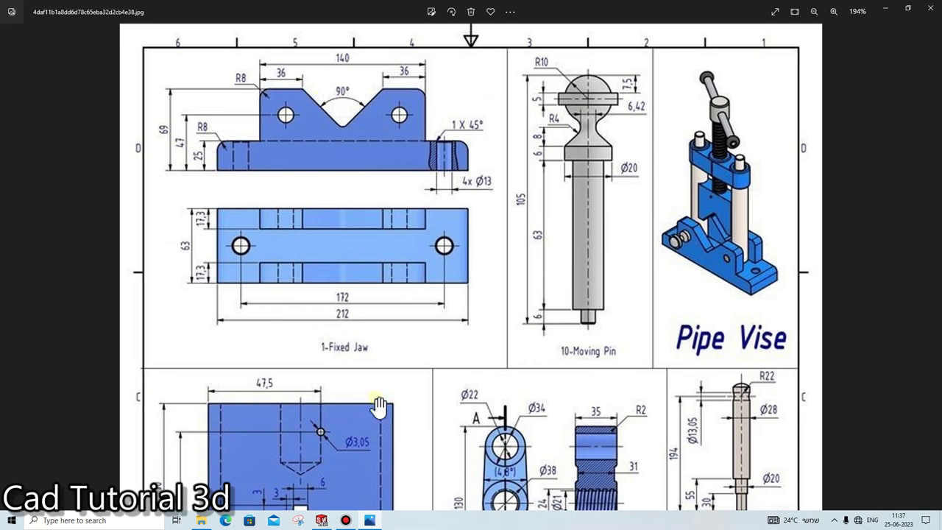
left_click(370, 520)
Step: Dimension the profile's width between the vertical sides as 140 mm
left_click(41, 33)
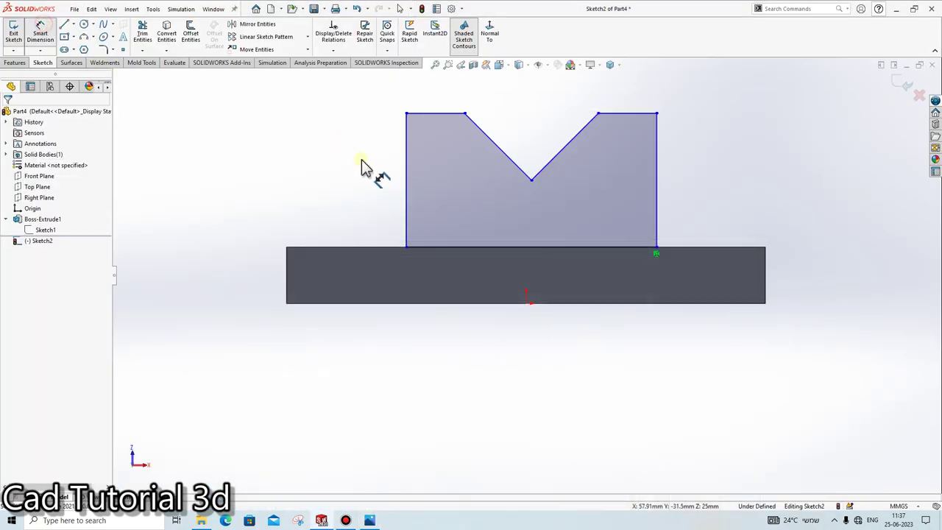
left_click(406, 157)
left_click(657, 148)
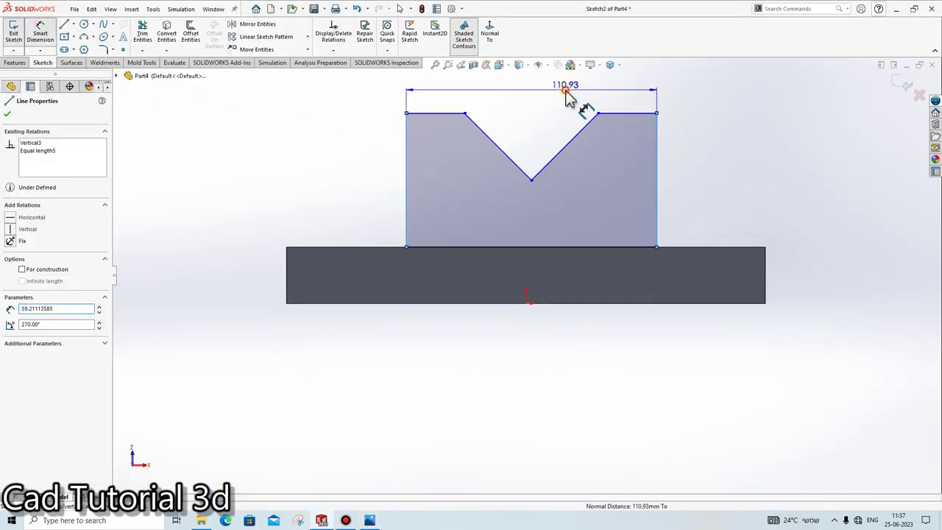
left_click(571, 89)
type("140")
key("Return")
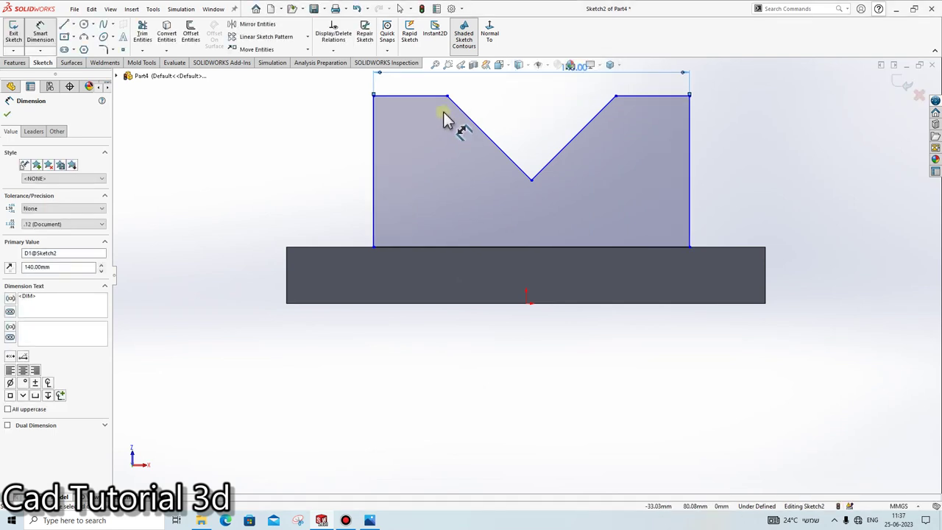
Step: Dimension the height from the top line to the base's bottom edge as 69 mm
left_click(426, 97)
left_click(391, 303)
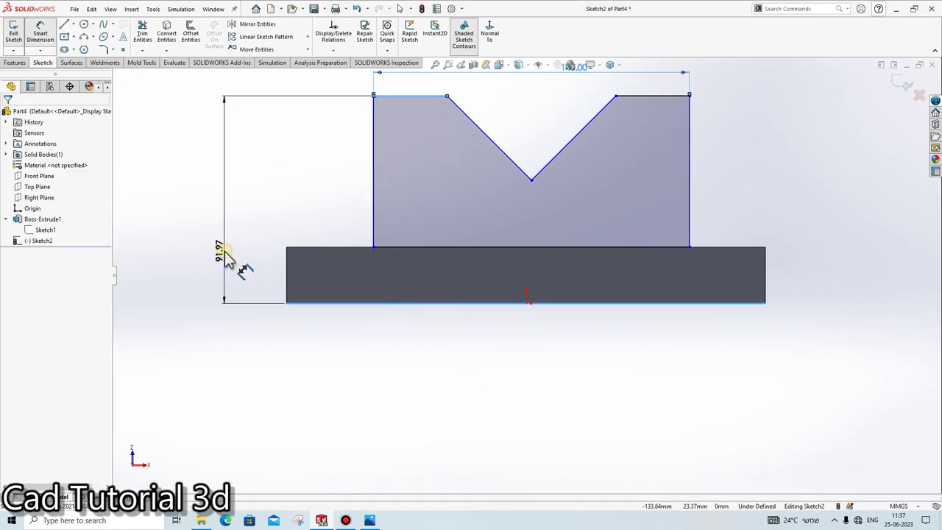
left_click(225, 258)
type("69")
key("Return")
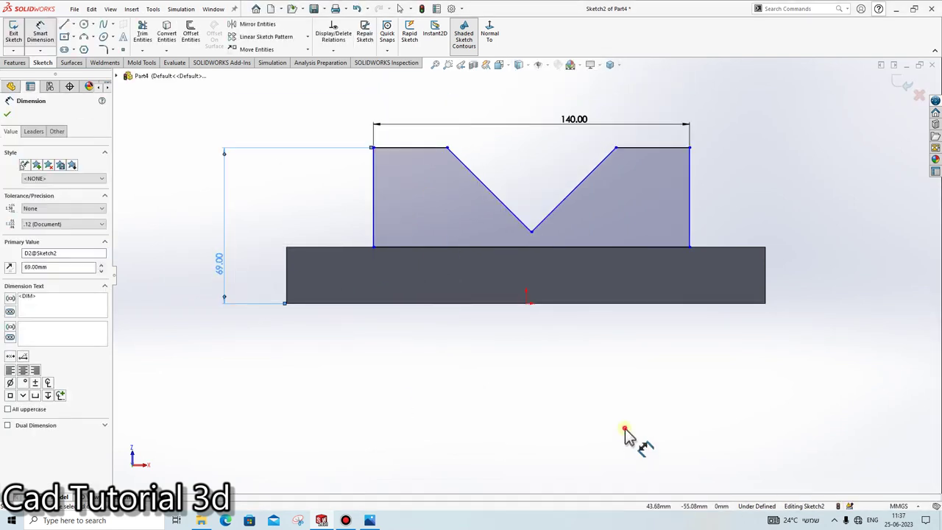
key("Escape")
left_click(369, 520)
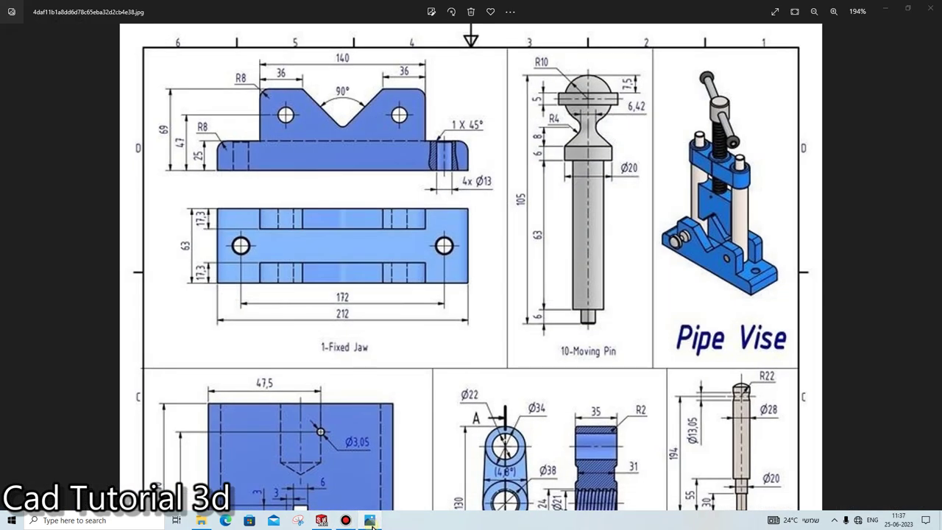
Step: Try a 90° angle dimension on the V, then cancel it as over-defining
left_click(371, 520)
left_click(515, 209)
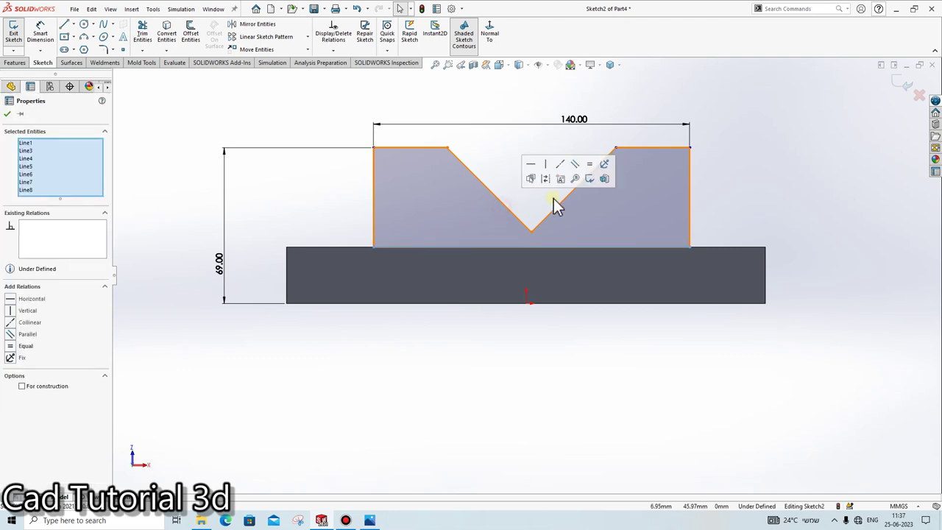
left_click(41, 37)
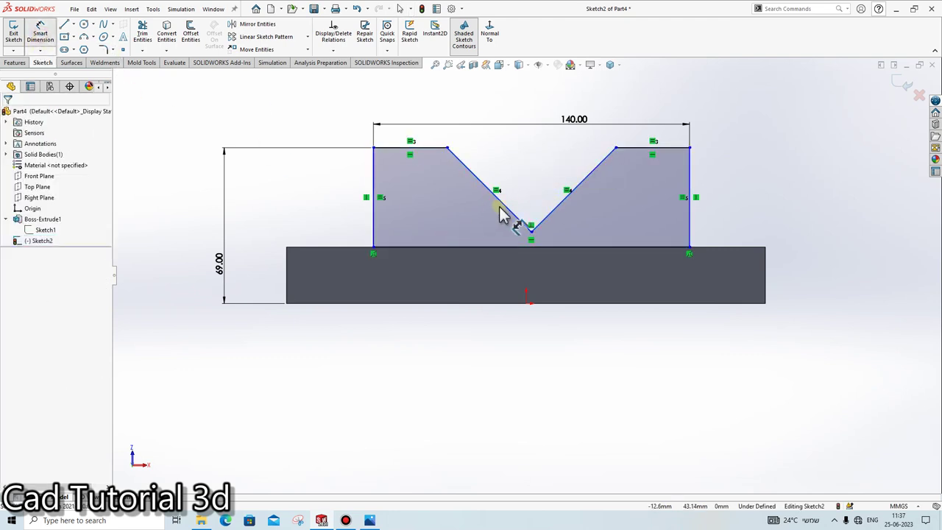
left_click(519, 220)
left_click(557, 205)
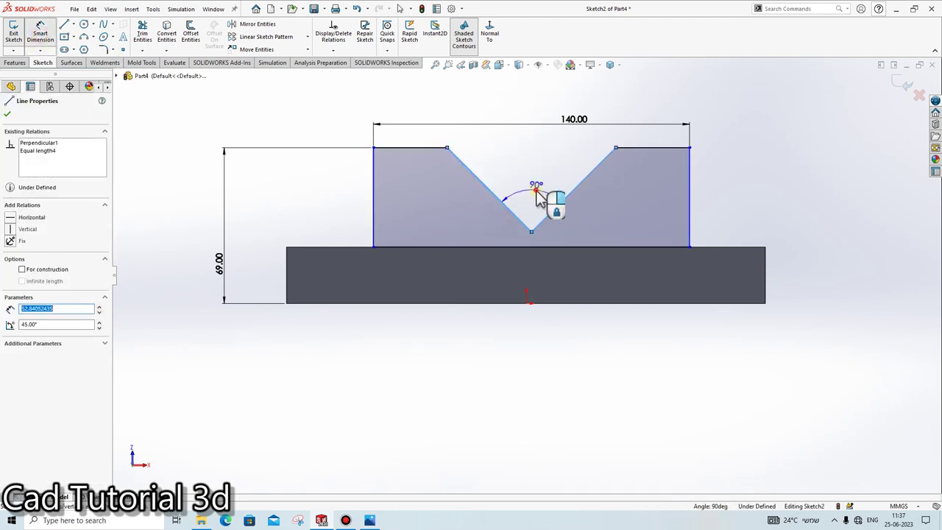
left_click(539, 197)
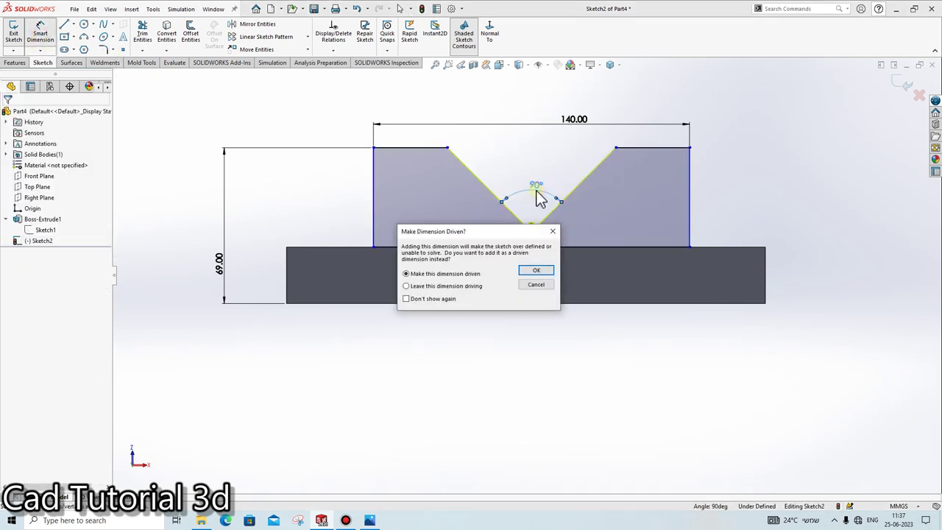
left_click(554, 233)
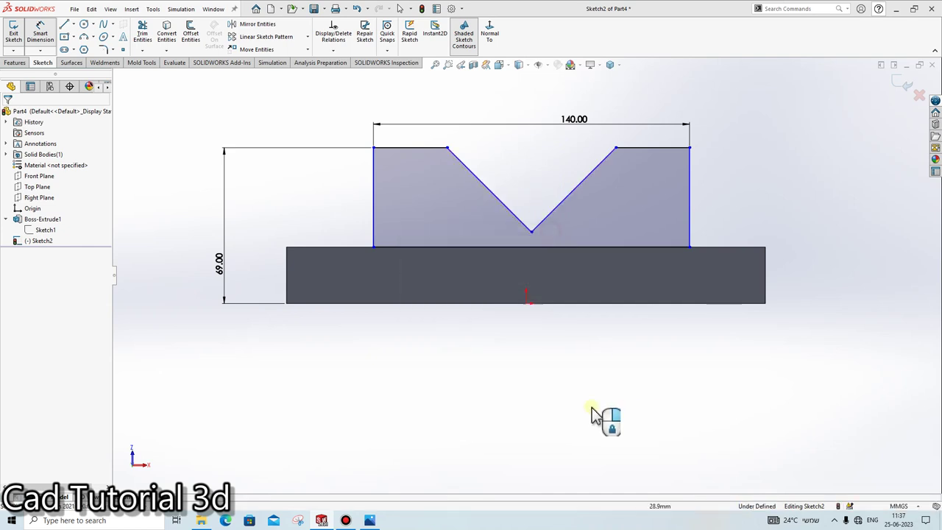
Step: Dimension the left top ledge to 36 mm and check the left side stays fixed
left_click(417, 150)
left_click(423, 137)
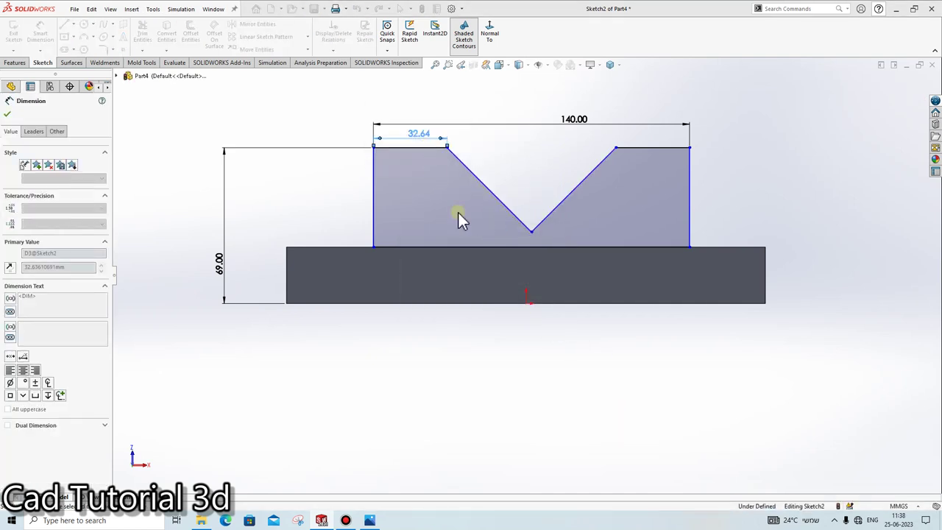
type("36")
key("Return")
key("Escape")
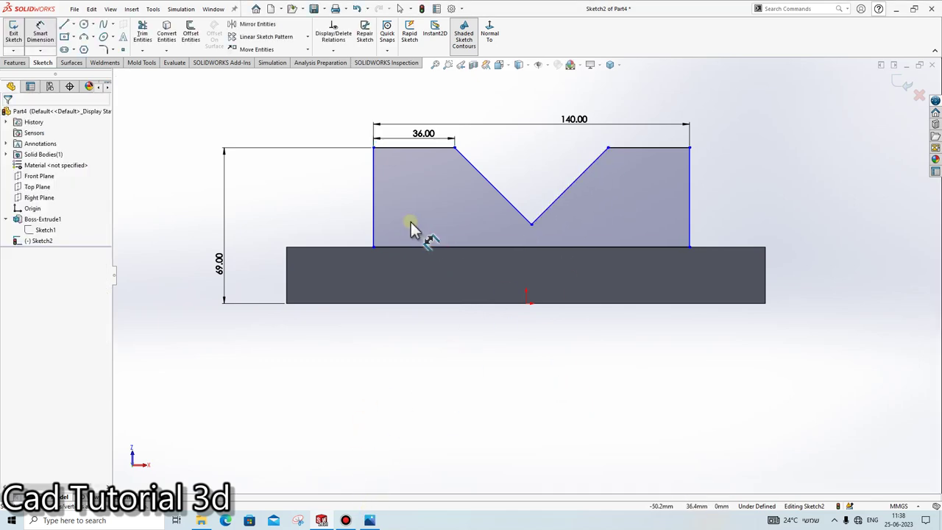
left_click_drag(376, 215, 316, 227)
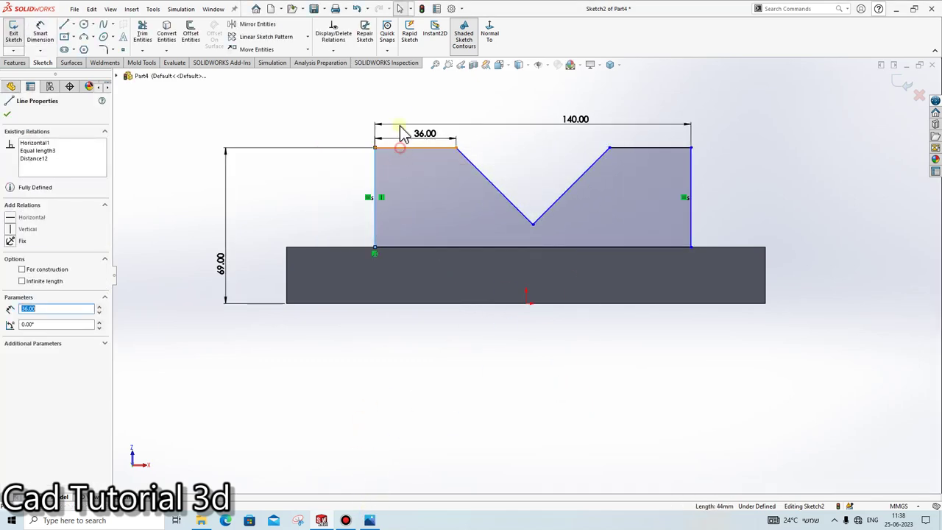
key("Escape")
Step: Consult the reference drawing and shift the V-block profile to the right
left_click(369, 520)
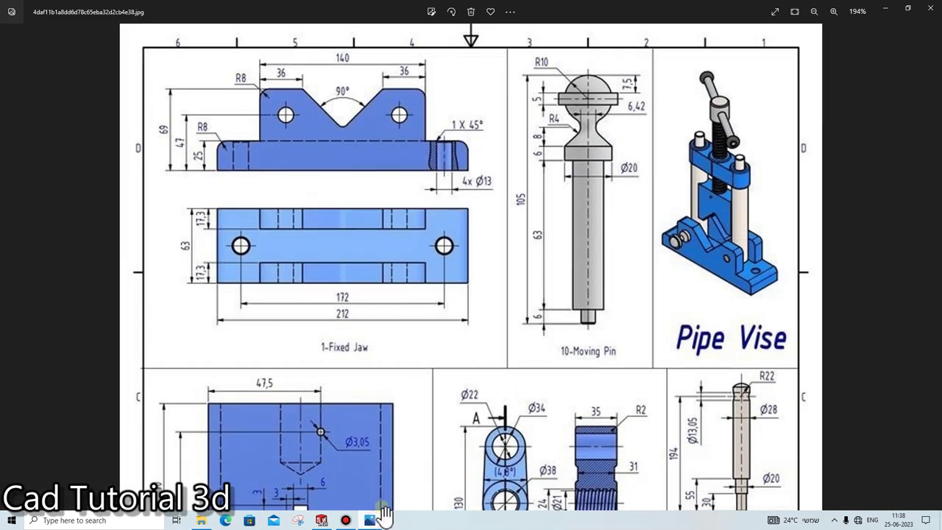
left_click(377, 519)
left_click(402, 203)
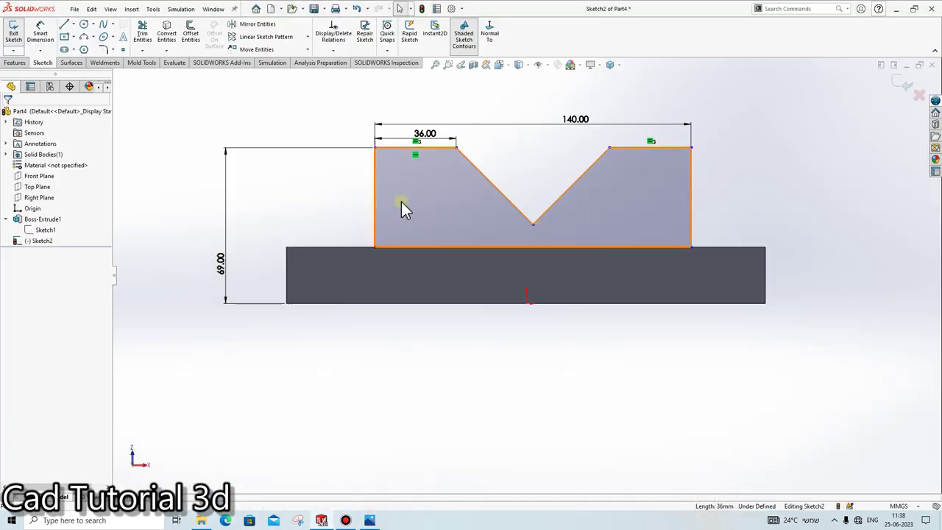
left_click_drag(532, 222, 586, 222)
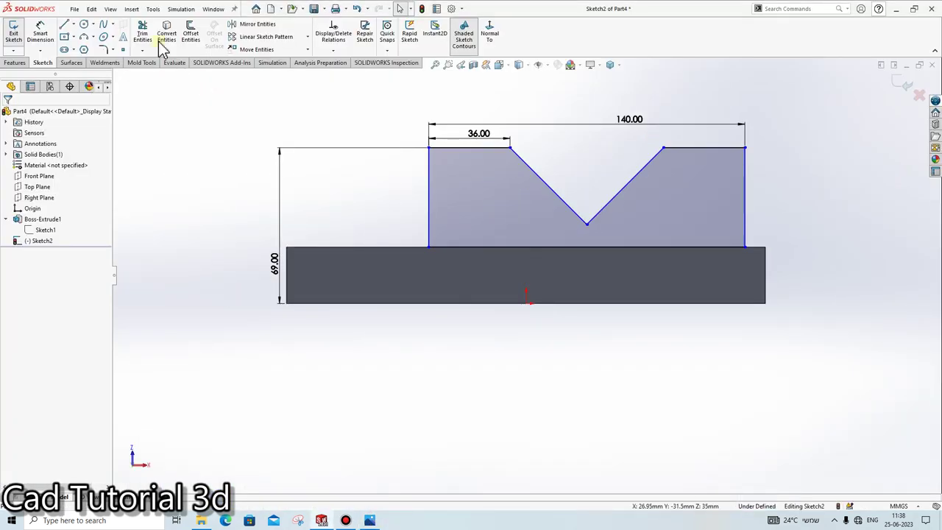
Step: Dimension the V point to the origin with 0 offset, centring the notch
left_click(48, 31)
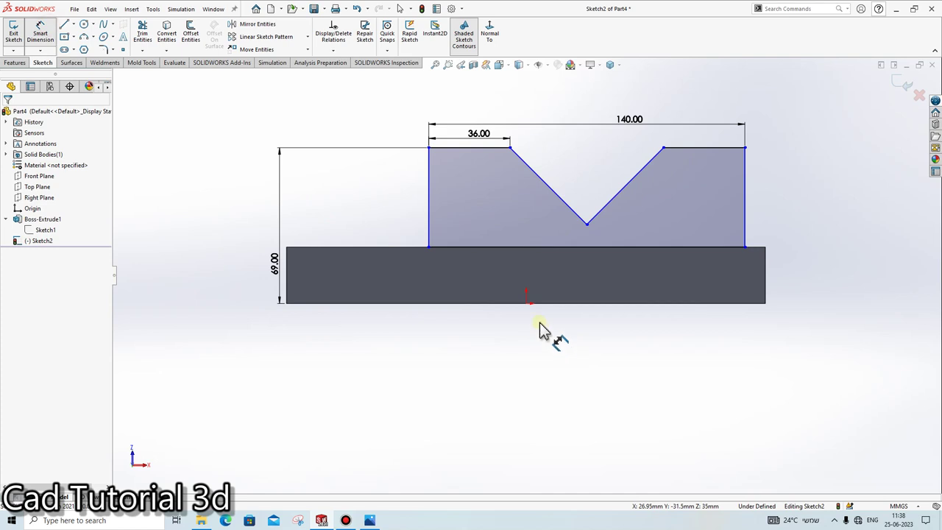
left_click(557, 239)
left_click(585, 225)
left_click(562, 196)
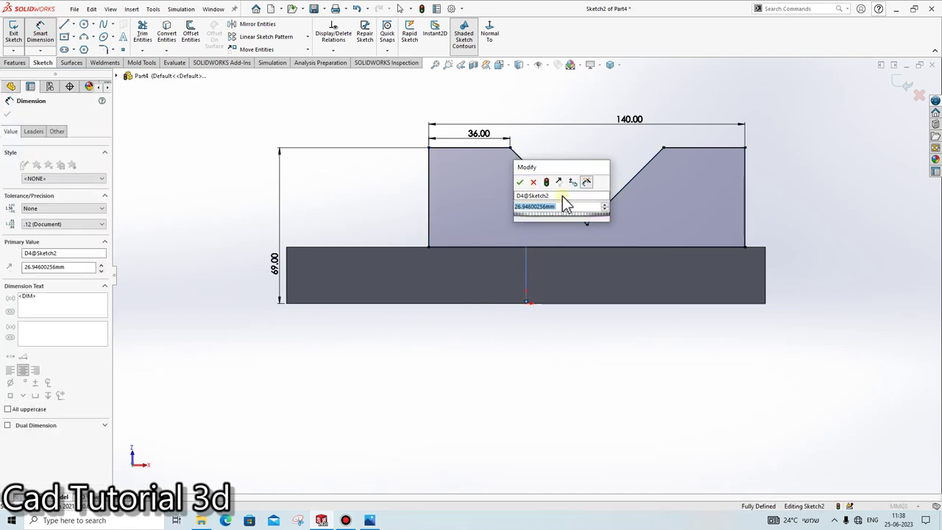
type("0")
key("Return")
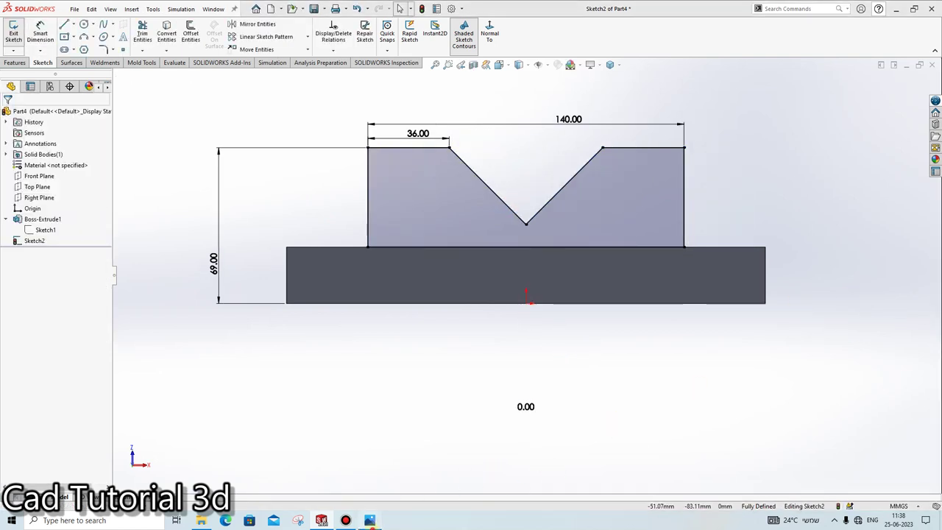
left_click(370, 520)
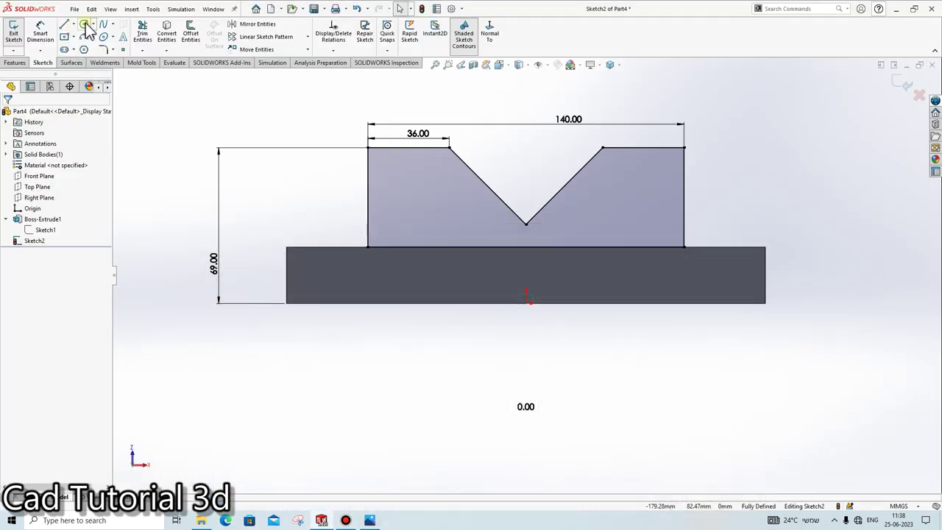
Step: Draw two circles, one in each side block of the jaw
left_click(87, 28)
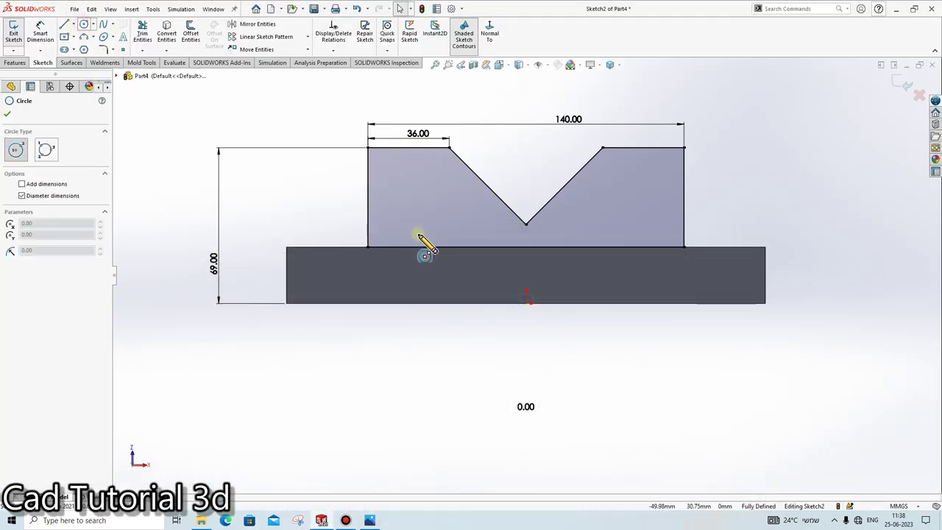
left_click(416, 185)
left_click(437, 186)
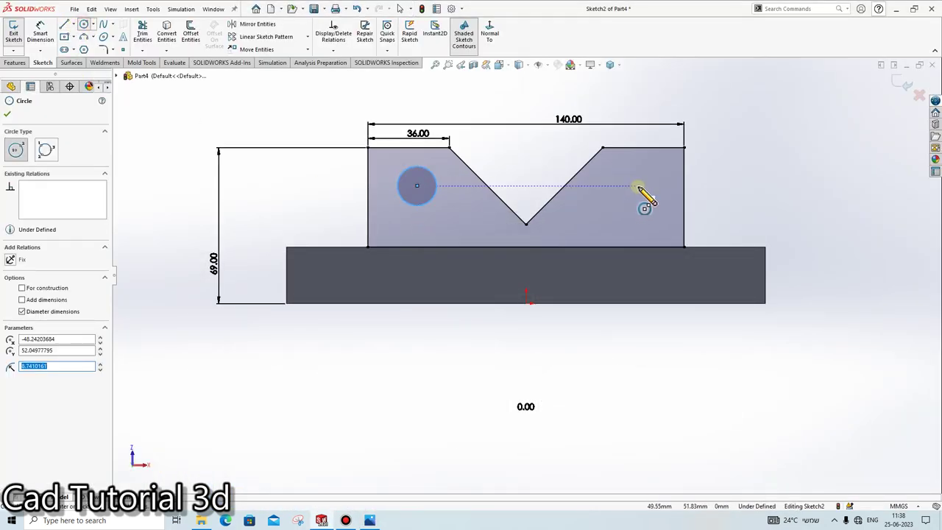
left_click(637, 186)
left_click(616, 186)
Step: Dimension the left hole's diameter as Ø13 mm
left_click(41, 29)
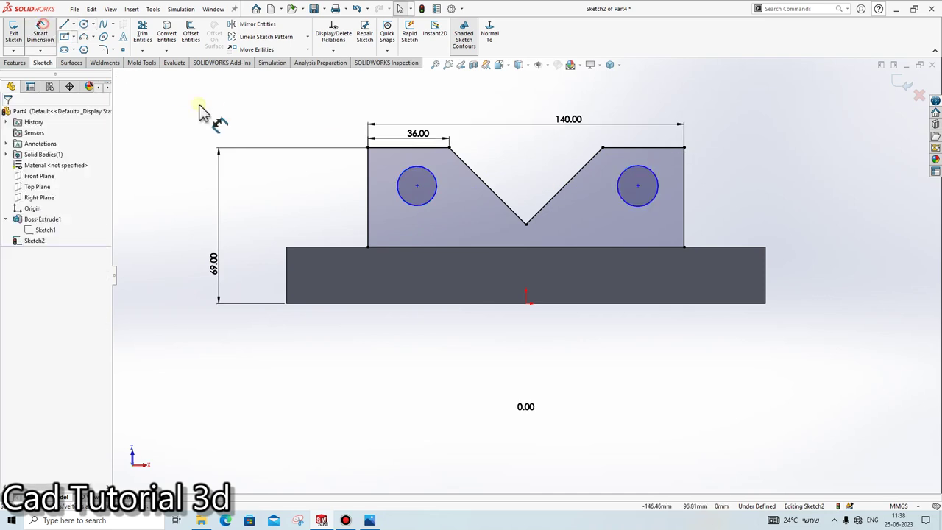
left_click(425, 170)
left_click(427, 166)
type("3")
key("Return")
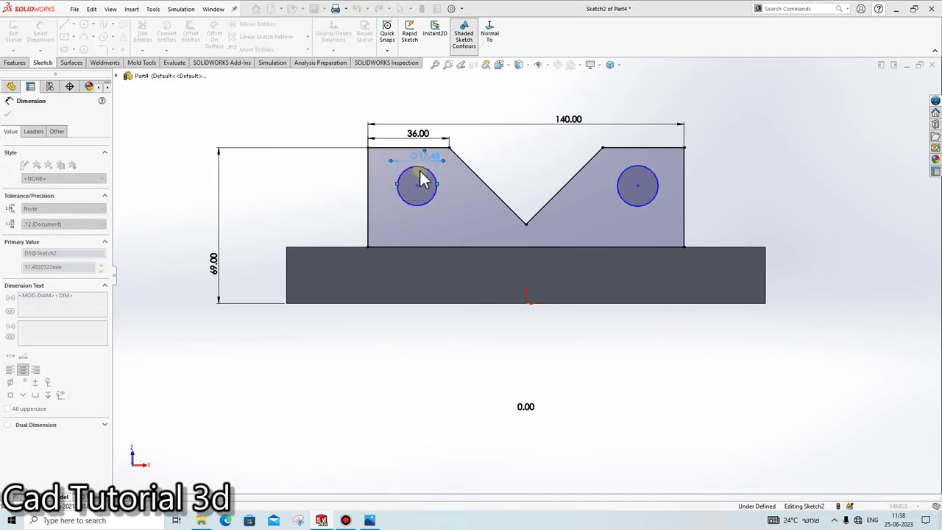
double_click(420, 157)
type("13")
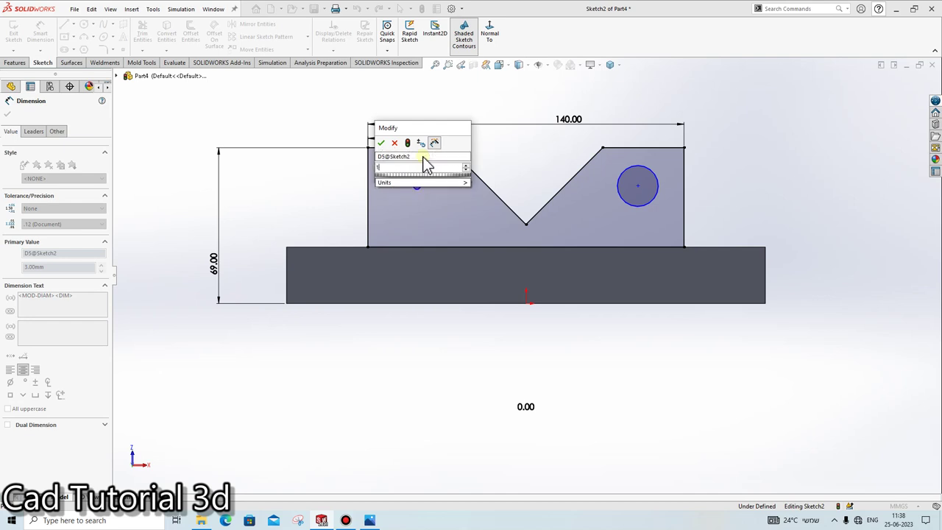
key("Return")
key("Escape")
Step: Make both holes equal and keep their centres horizontally level
left_click(423, 196)
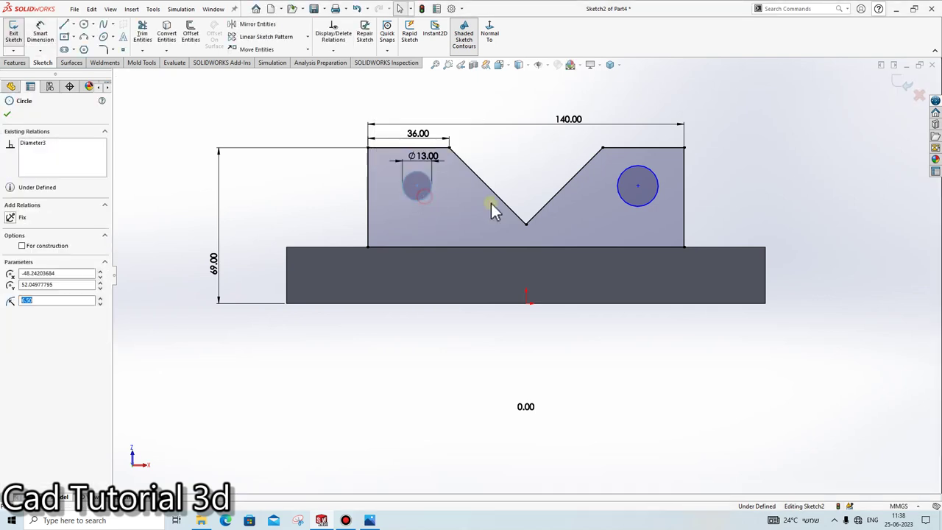
left_click(624, 202, "ctrl")
left_click(26, 308)
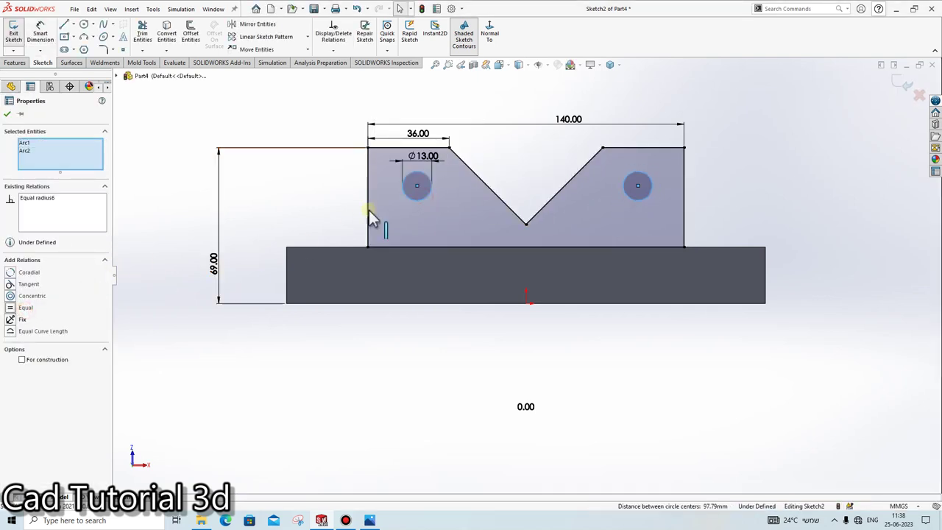
key("Escape")
left_click(637, 185)
left_click(638, 186, "ctrl")
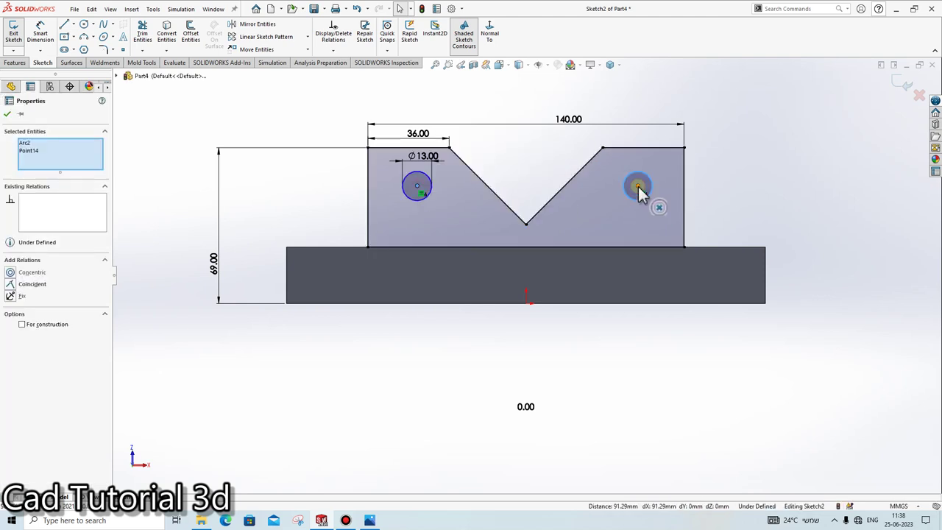
left_click(64, 259)
key("Escape")
left_click(411, 190)
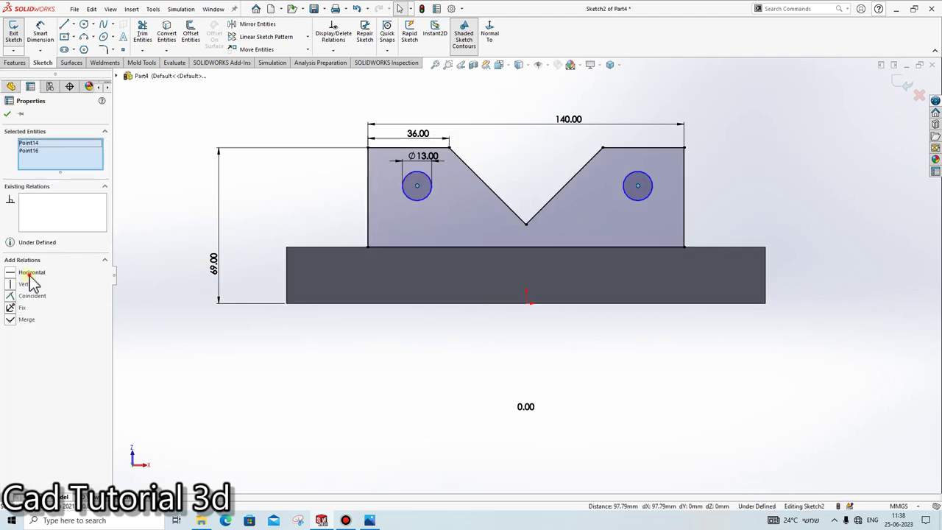
left_click(7, 115)
Step: Dimension the left hole centre 47 mm above the base's bottom edge
left_click(40, 33)
left_click(404, 302)
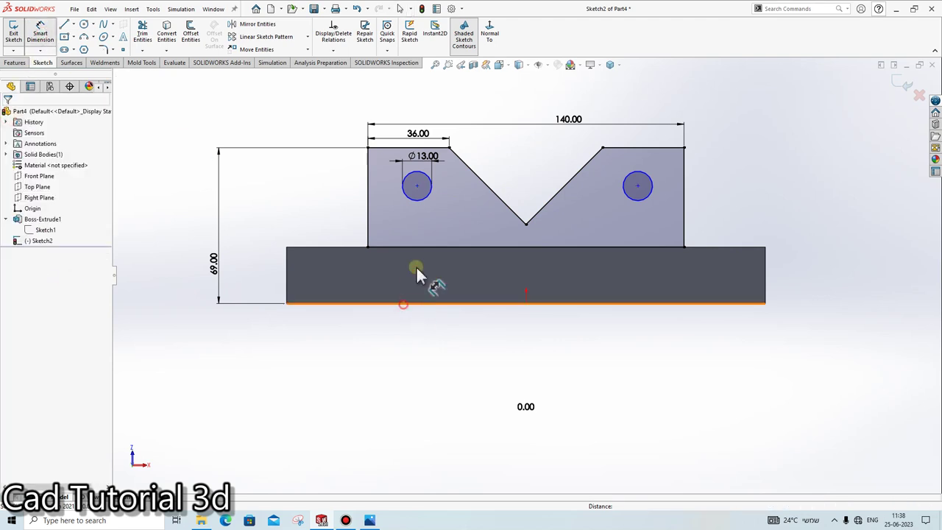
left_click(416, 185)
left_click(241, 259)
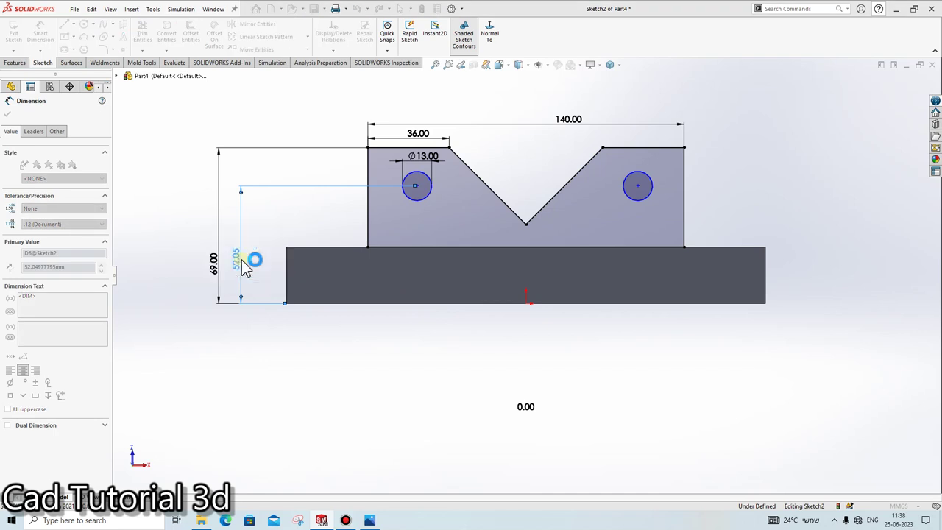
type("47")
key("Return")
Step: Place the holes 20 mm in from the left and right edges, then exit the sketch
left_click(369, 196)
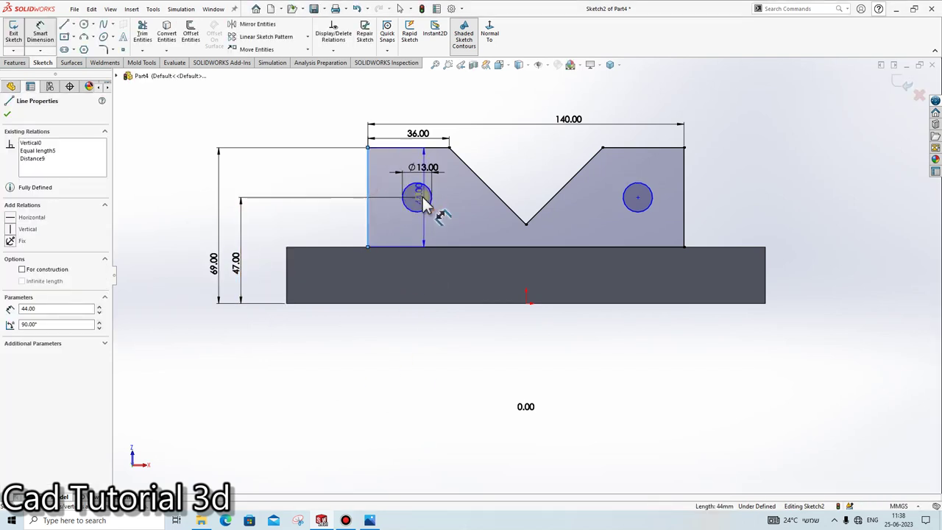
left_click(417, 197)
left_click(386, 180)
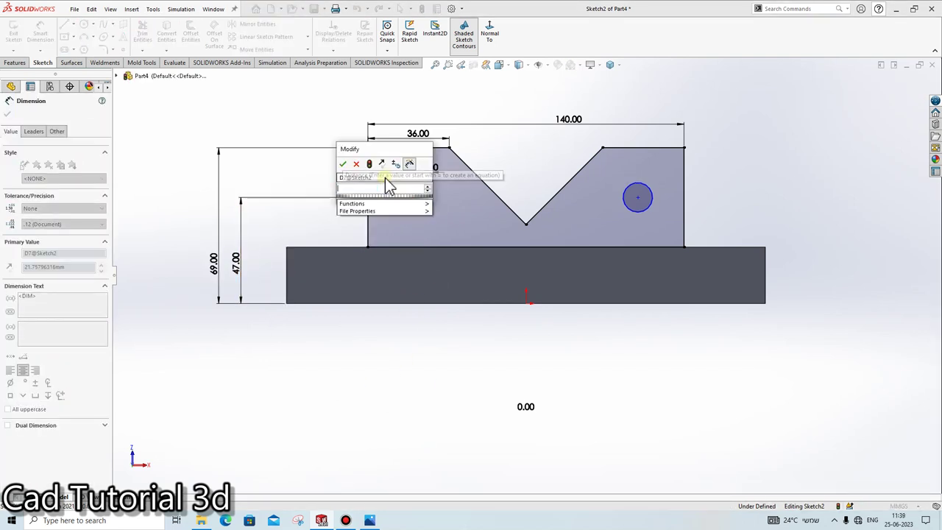
type("20")
key("Return")
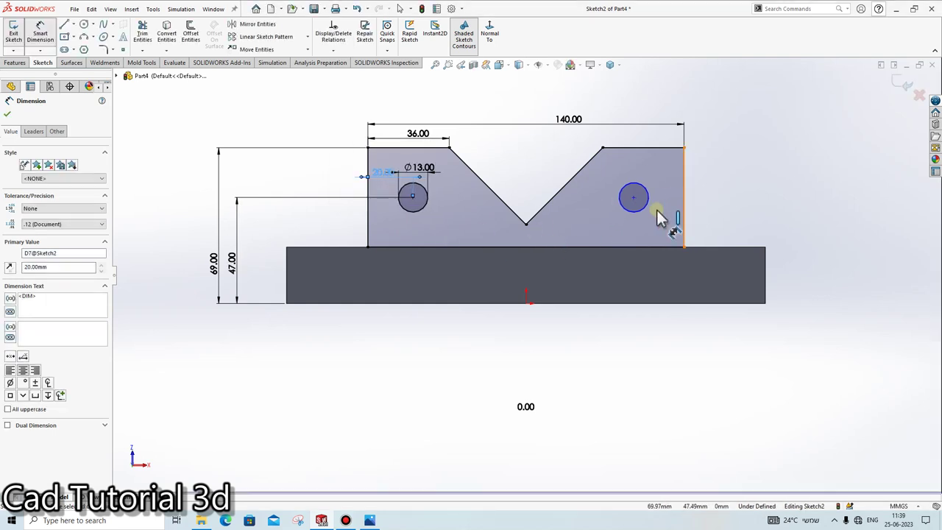
left_click(633, 198)
left_click(685, 197)
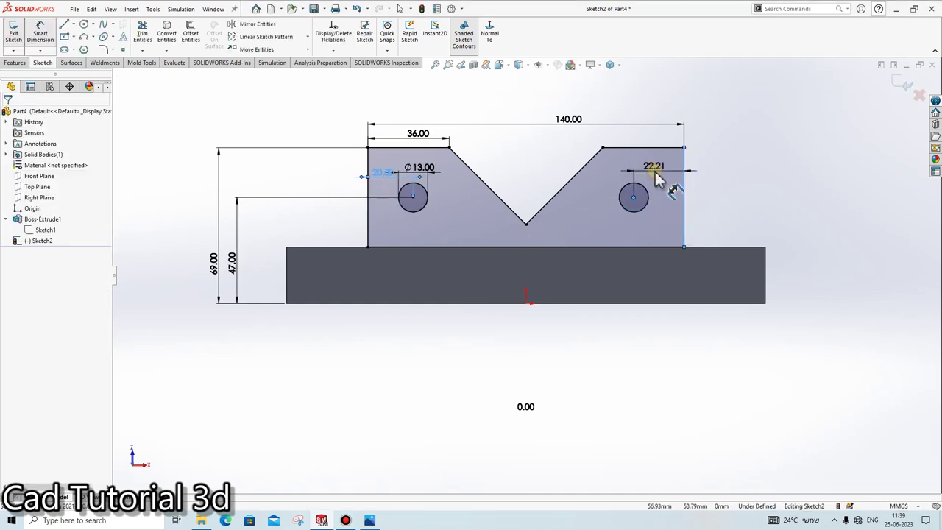
left_click(655, 172)
type("20")
key("Return")
key("Escape")
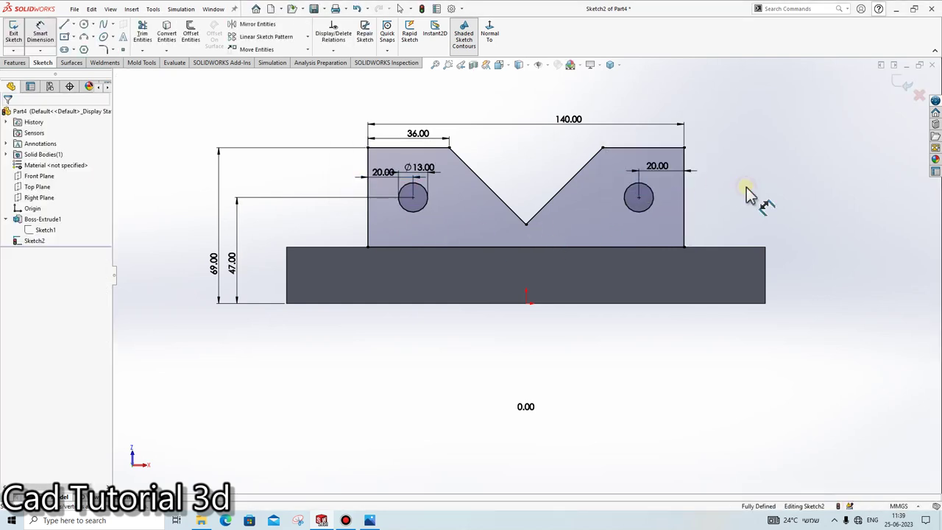
left_click(902, 83)
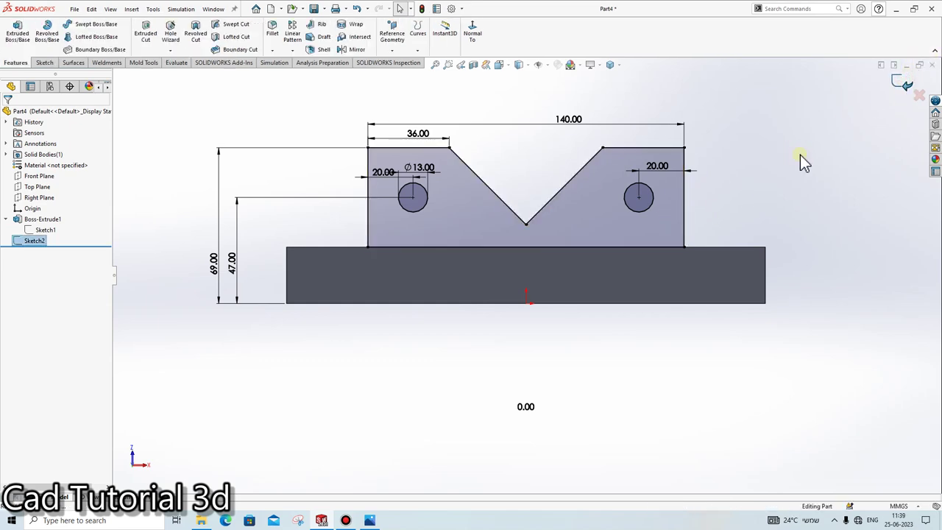
Step: Extrude Sketch2 as a 17.3 mm boss and accept it
left_click(15, 34)
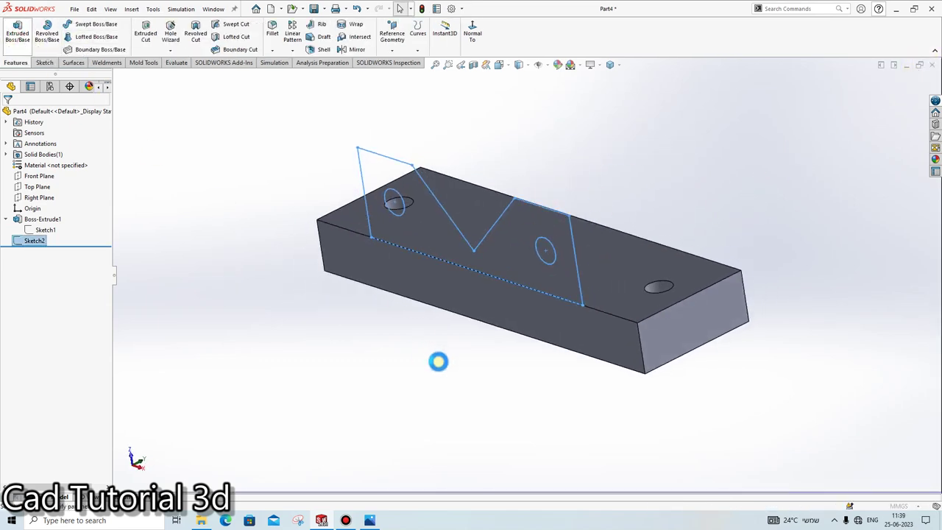
left_click(369, 520)
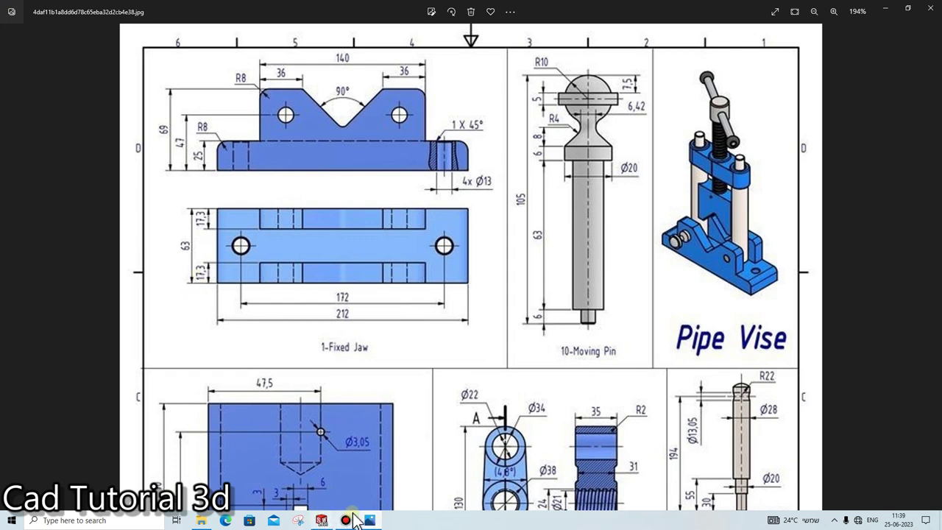
left_click(368, 520)
double_click(67, 208)
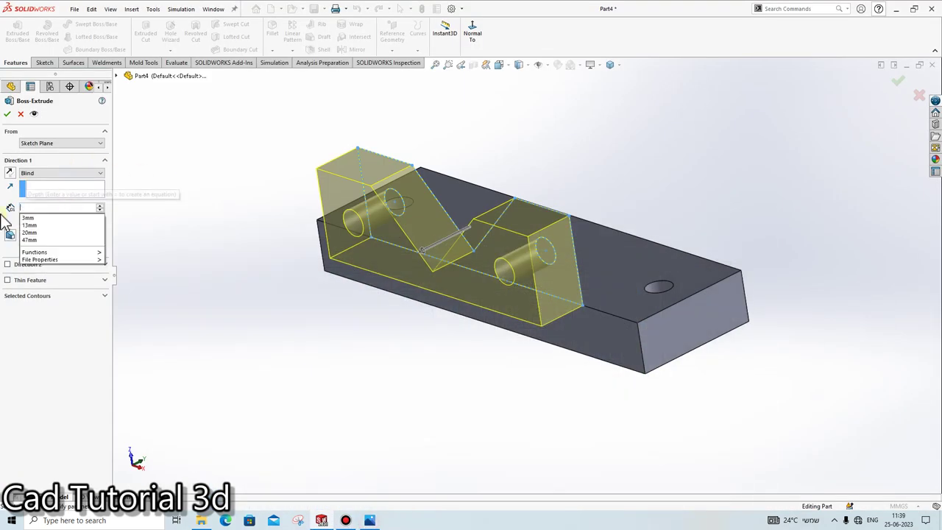
type("17.3")
key("Return")
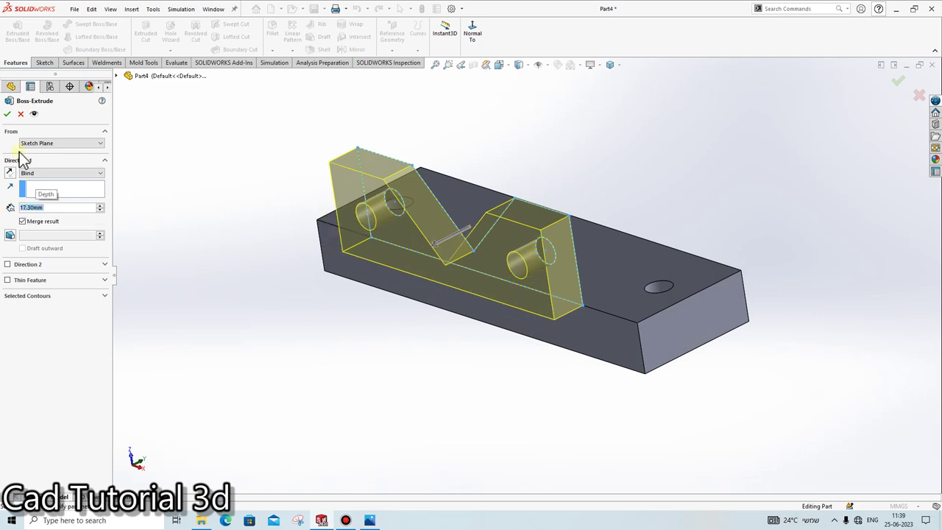
left_click(7, 114)
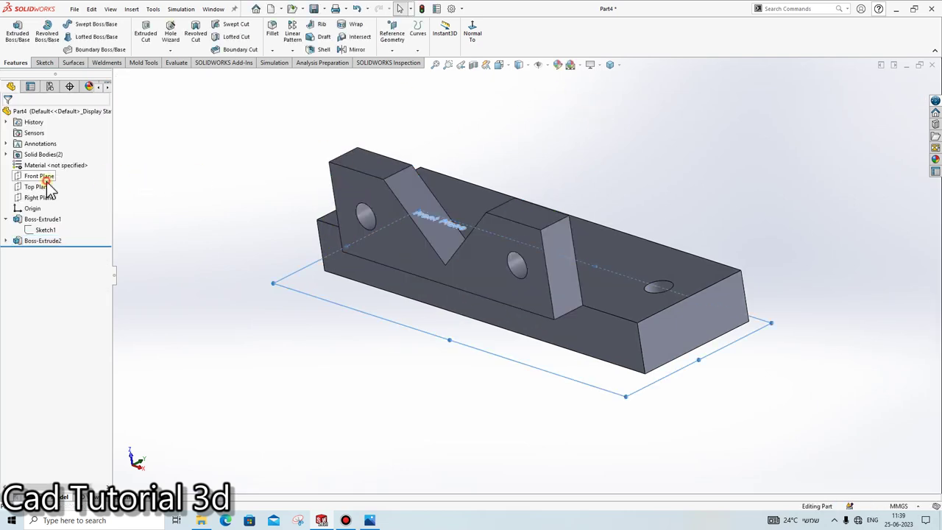
left_click(36, 186)
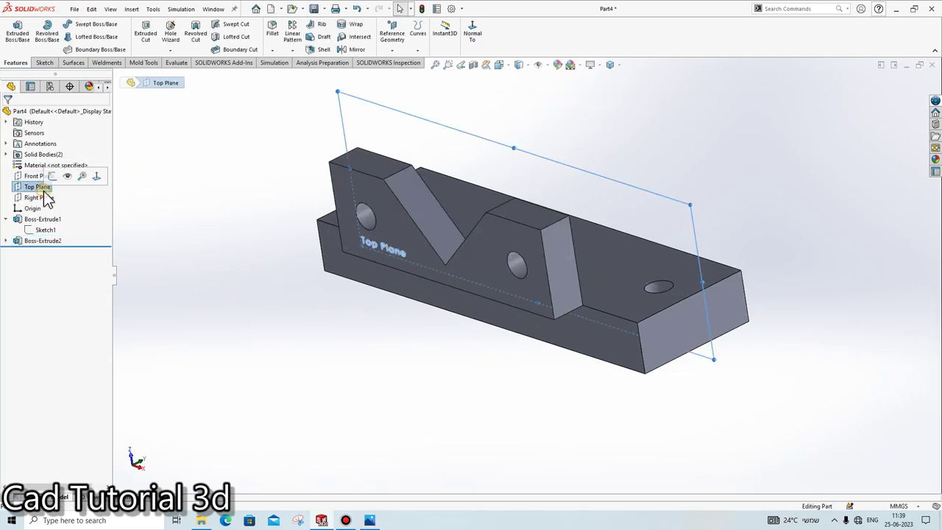
Step: Set up a Mirror of Boss-Extrude2, preview it, then dismiss it
left_click(292, 49)
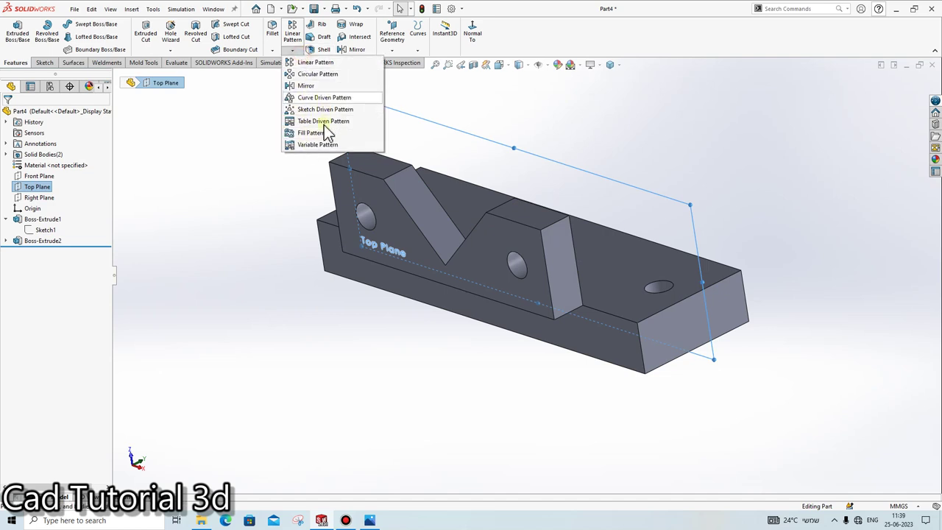
left_click(313, 86)
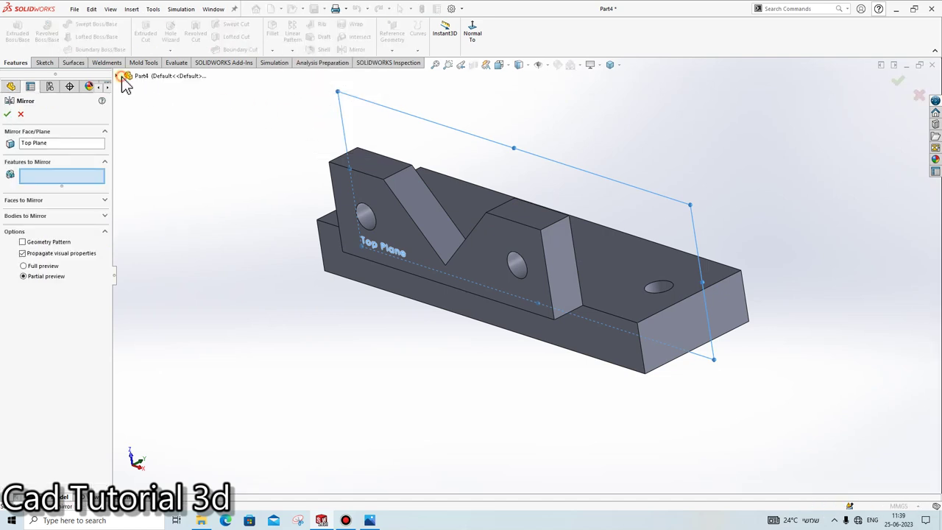
left_click(120, 77)
left_click(163, 194)
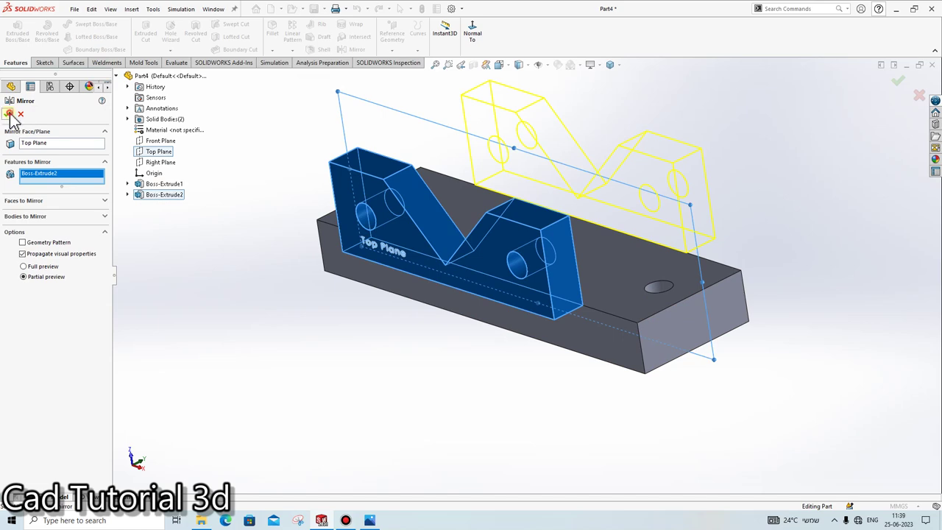
mouse_move(772, 283)
middle_mouse_down()
mouse_move(732, 288)
mouse_move(740, 307)
middle_mouse_up()
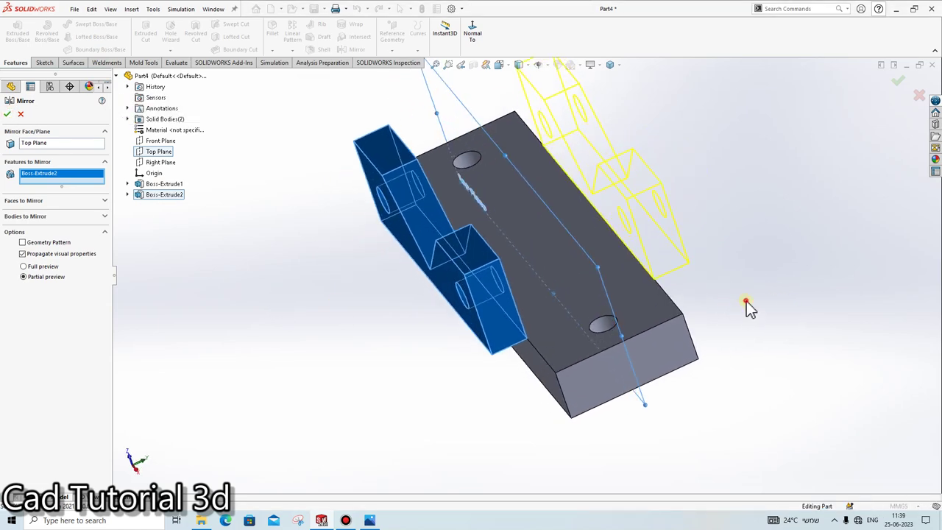
right_click(740, 309)
Step: Confirm the V-notch boss extrusion and select the Top Plane
left_click(505, 316)
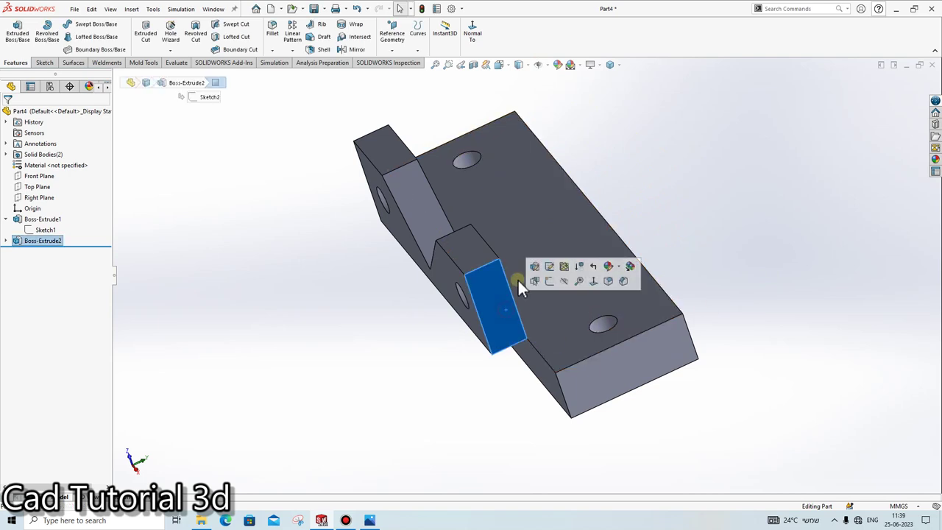
left_click(530, 267)
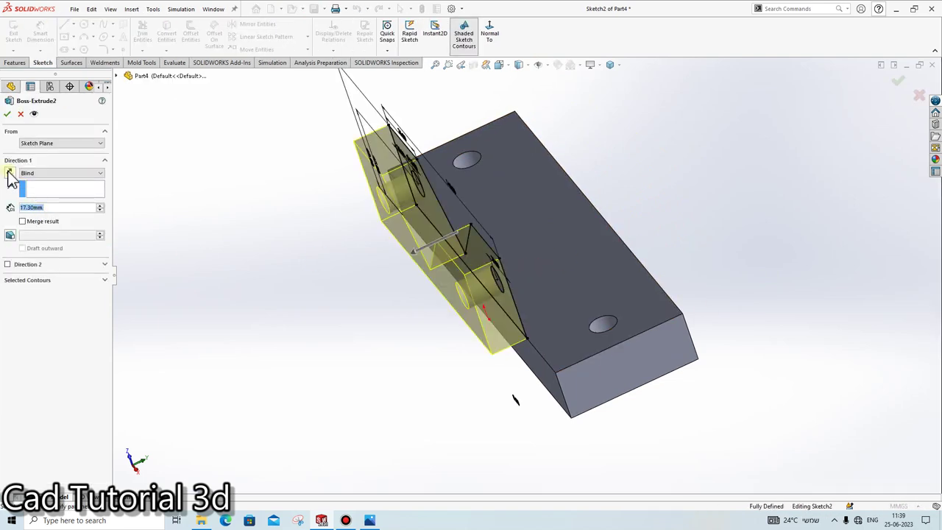
left_click(5, 115)
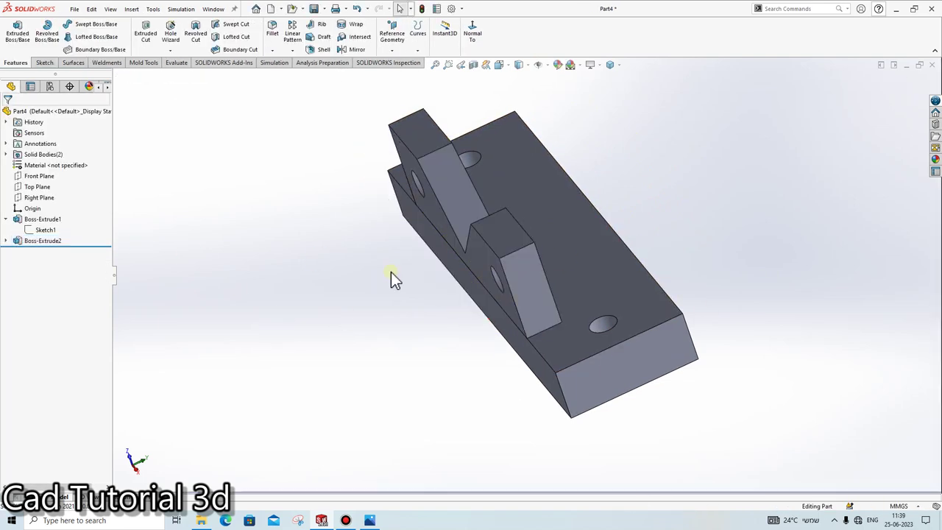
left_click(37, 186)
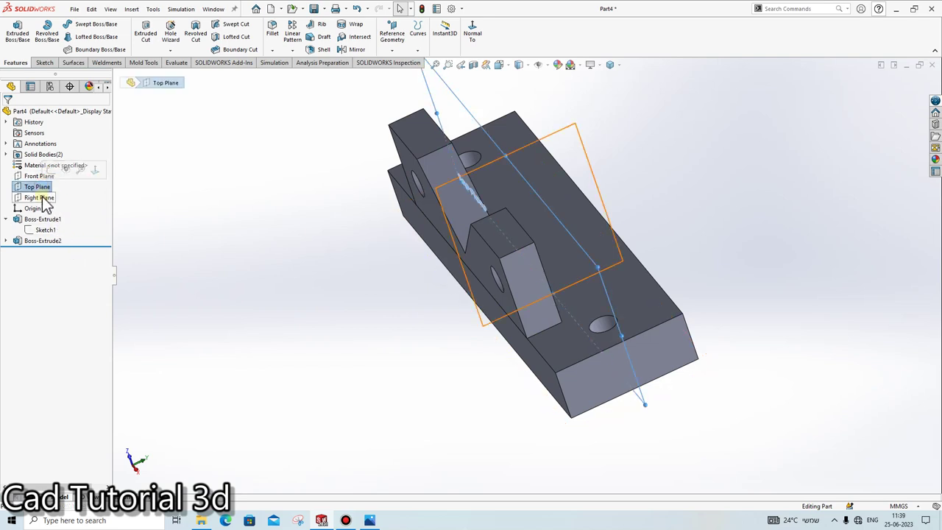
Step: Mirror the bosses about the Top Plane, toggling between bodies and features
left_click(293, 51)
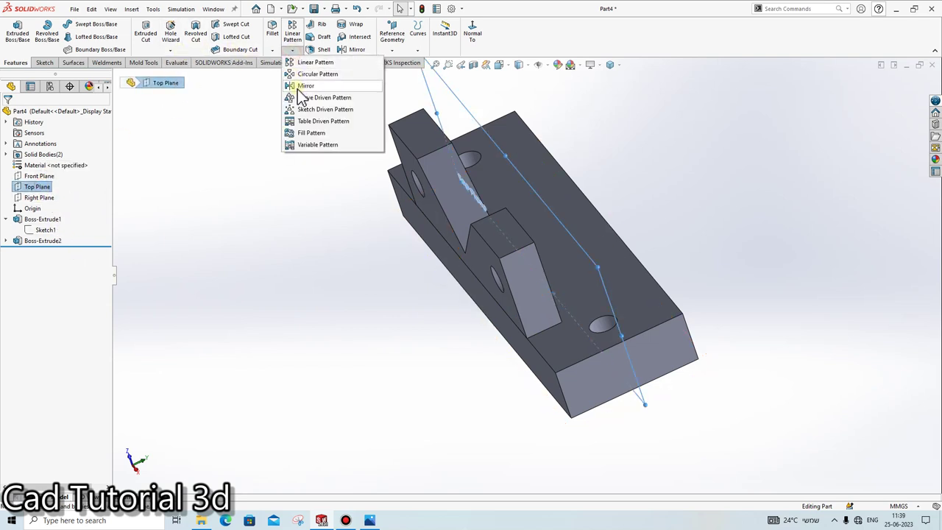
left_click(318, 86)
left_click(446, 180)
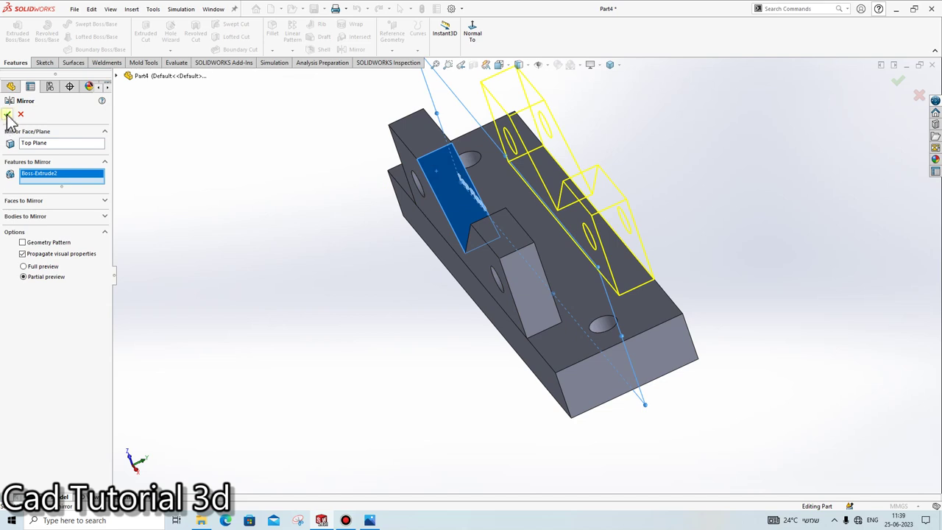
left_click(7, 115)
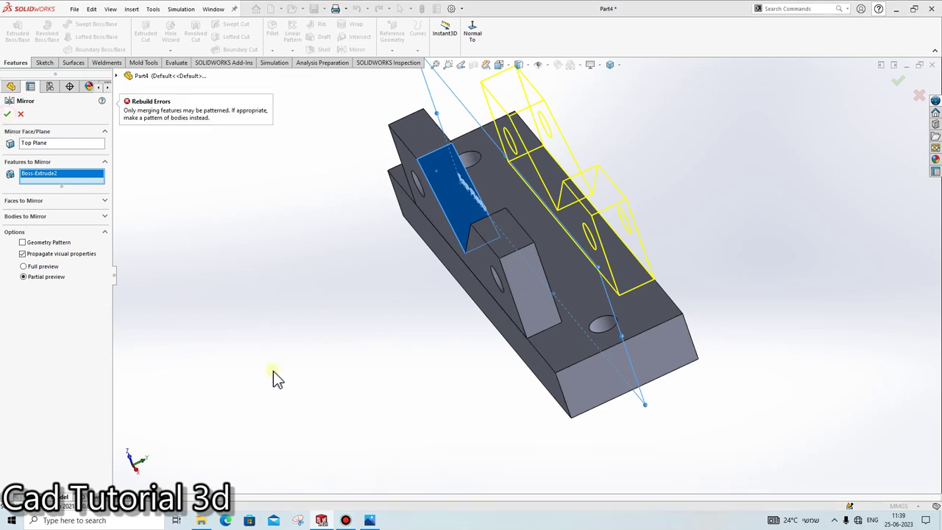
left_click(47, 217)
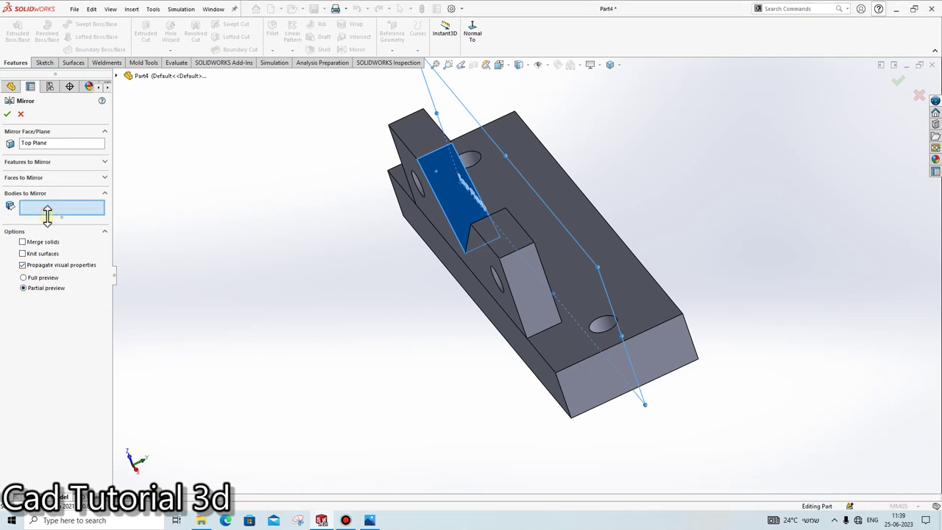
left_click(36, 170)
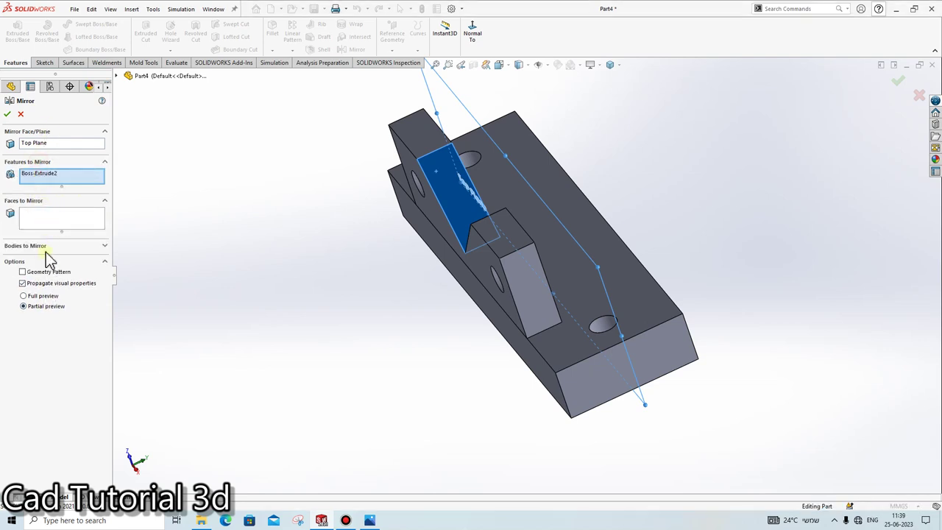
left_click(6, 115)
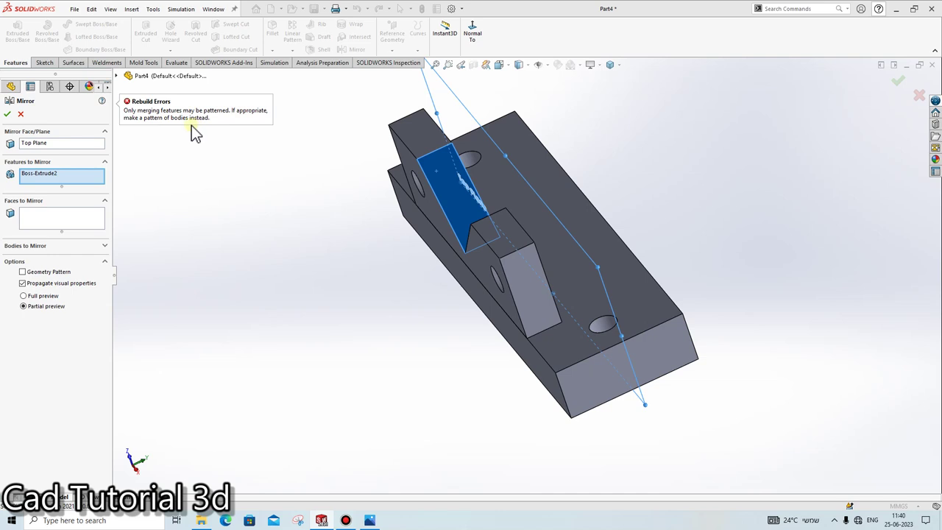
Step: Rework the features to mirror, switch to bodies, then cancel the failing Mirror
right_click(41, 176)
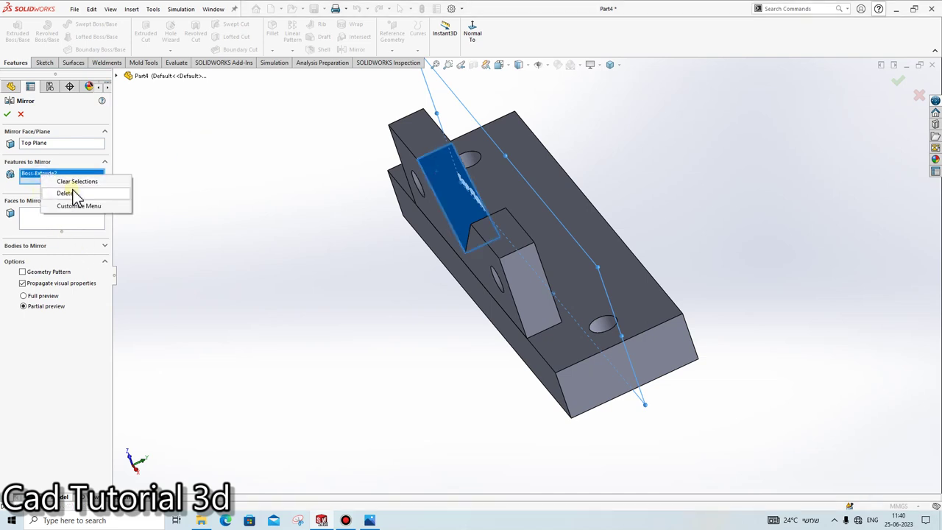
left_click(65, 193)
left_click(116, 76)
left_click(154, 194)
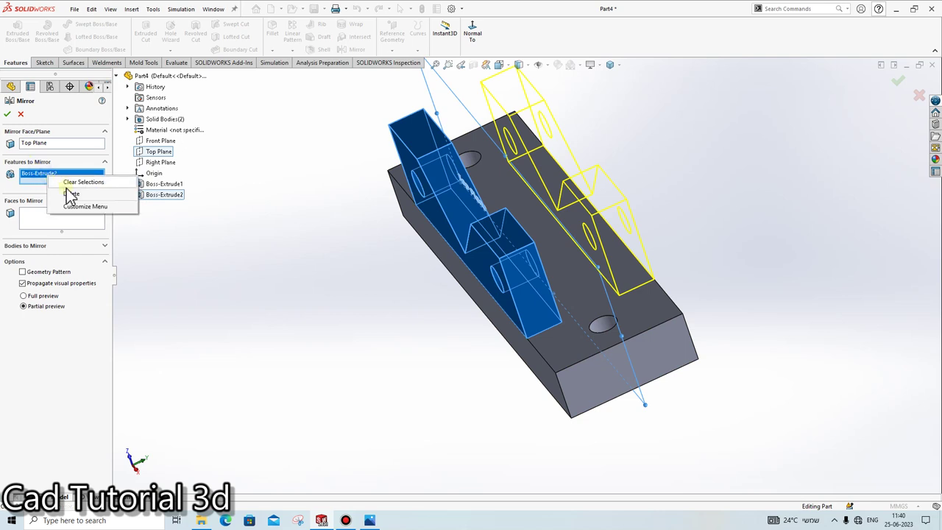
left_click(71, 193)
left_click(52, 220)
left_click(48, 247)
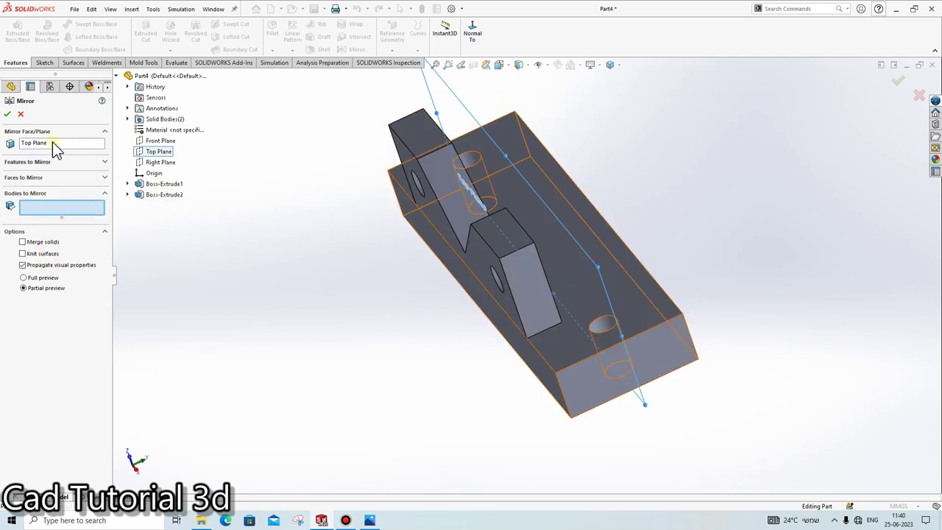
left_click(127, 195)
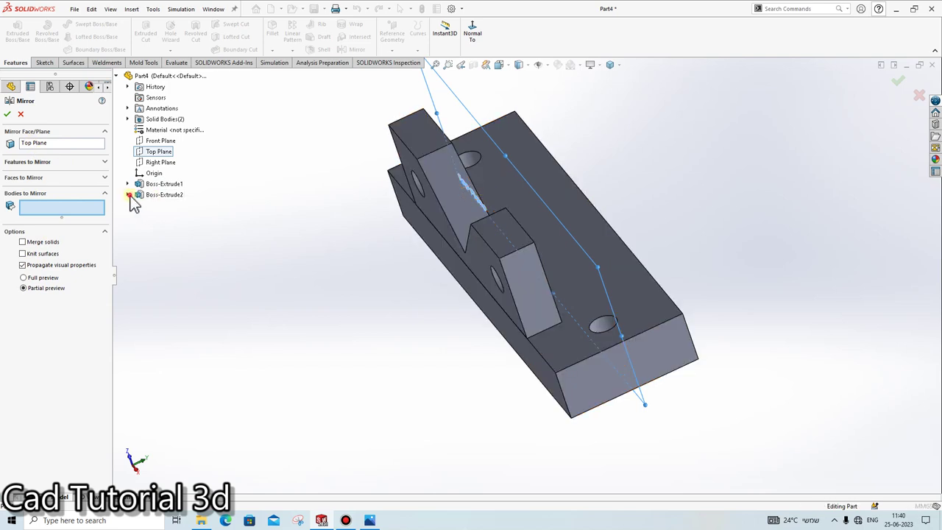
left_click(20, 115)
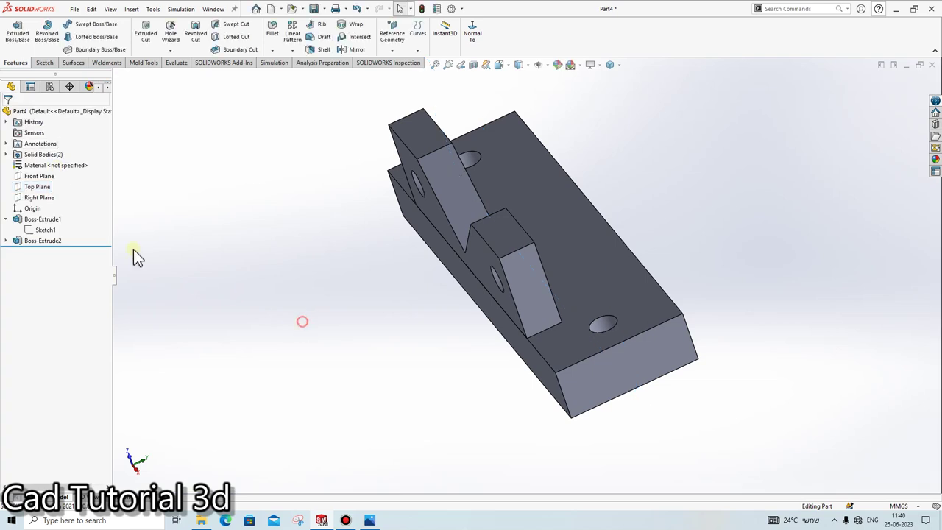
Step: Edit Boss-Extrude2 so it merges into the base body
left_click(42, 241)
left_click(56, 214)
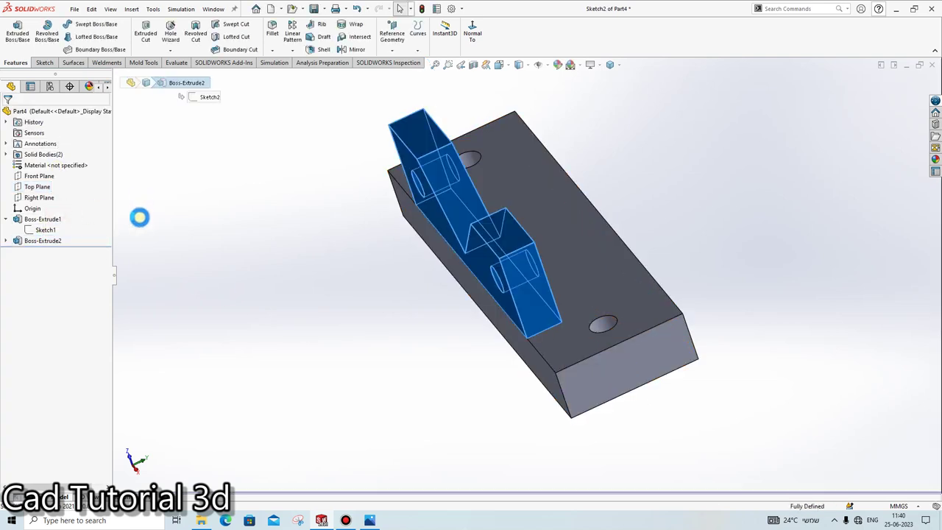
left_click(36, 221)
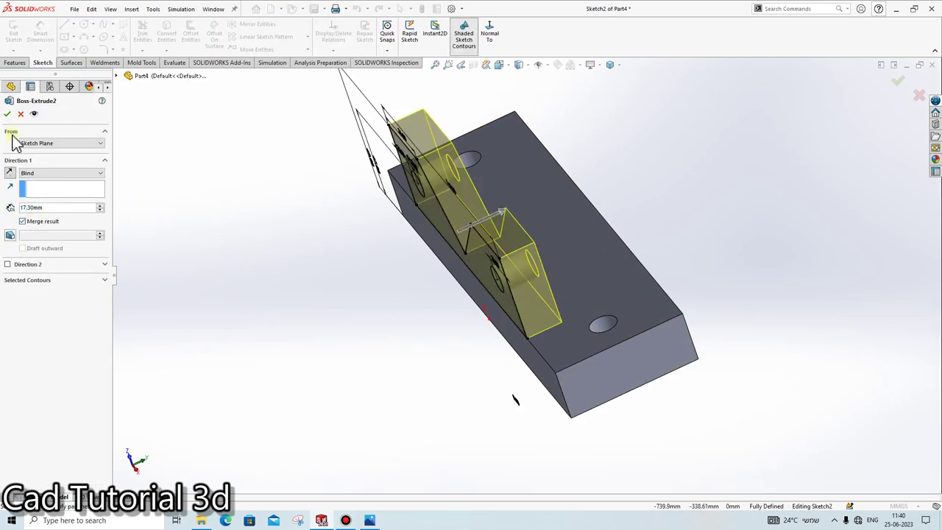
left_click(7, 116)
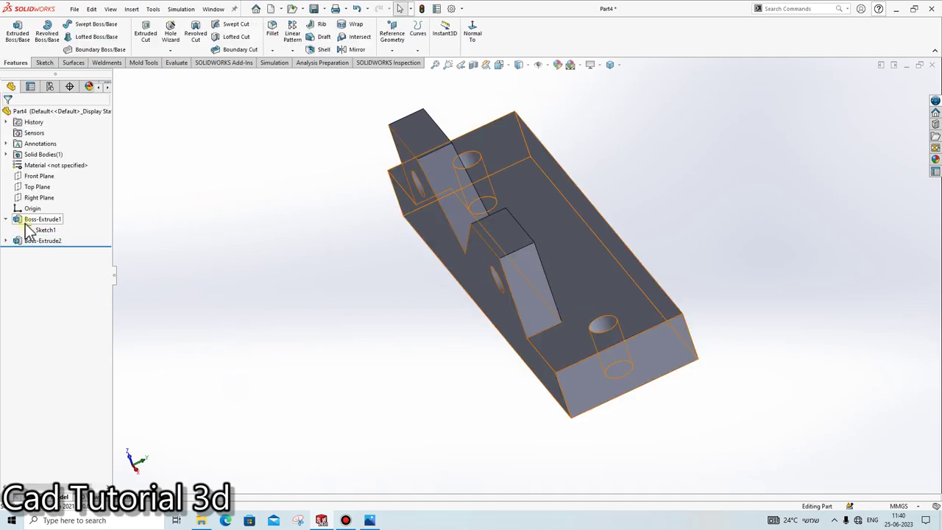
Step: Mirror Boss-Extrude2 across the Top Plane
left_click(39, 240)
left_click(294, 53)
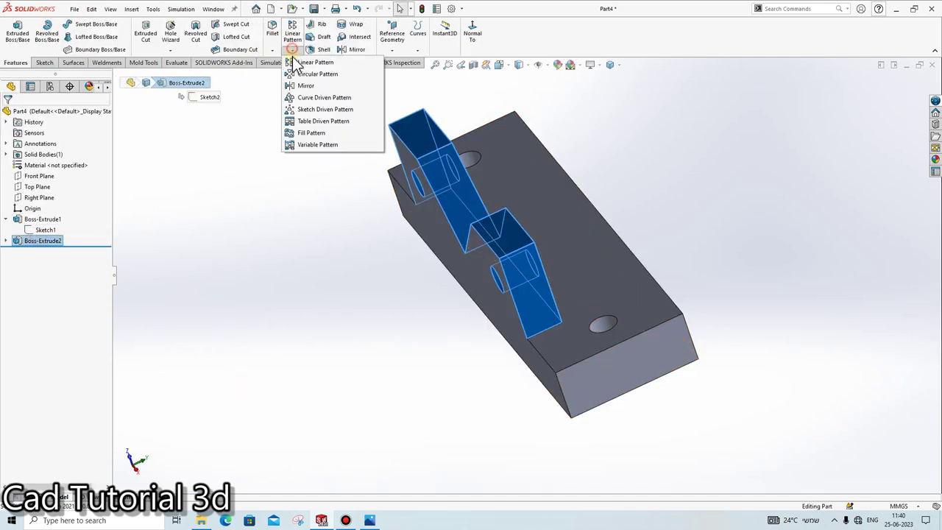
left_click(304, 85)
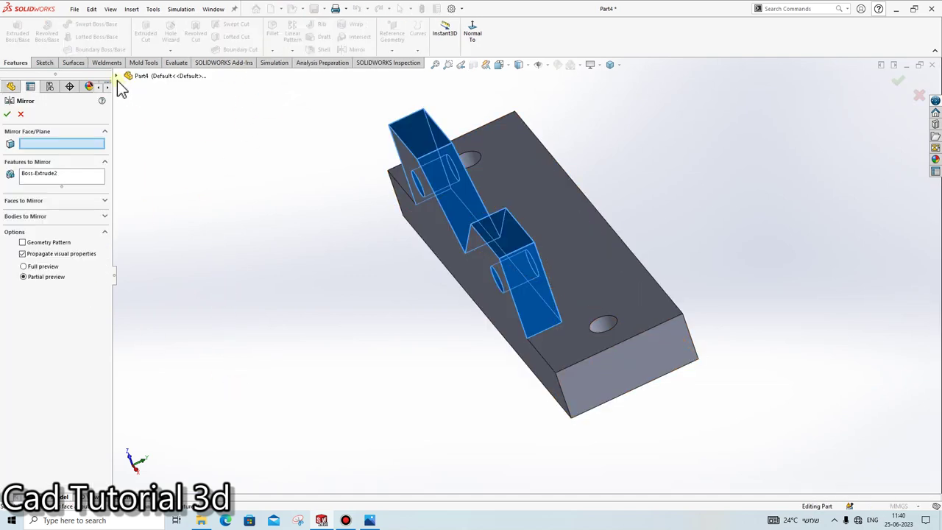
left_click(124, 75)
left_click(148, 153)
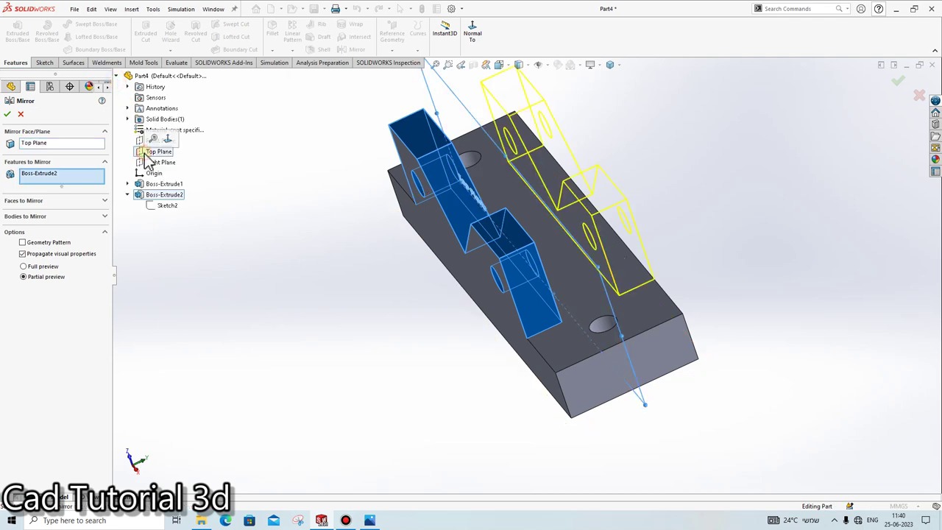
left_click(9, 115)
Step: Orbit to a side view and glance at the Pipe Vise reference drawing
mouse_move(315, 343)
middle_mouse_down()
mouse_move(720, 305)
mouse_move(614, 262)
mouse_move(785, 225)
mouse_move(766, 304)
middle_mouse_up()
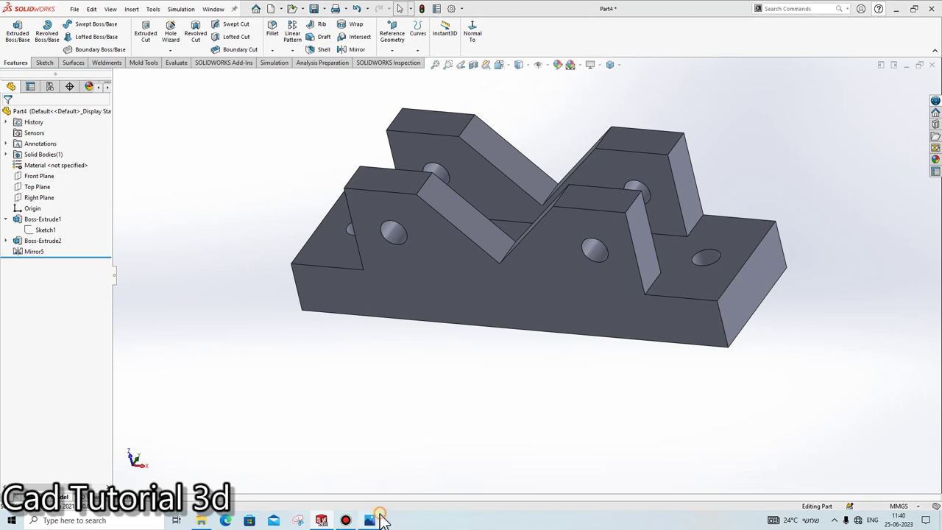
left_click(379, 519)
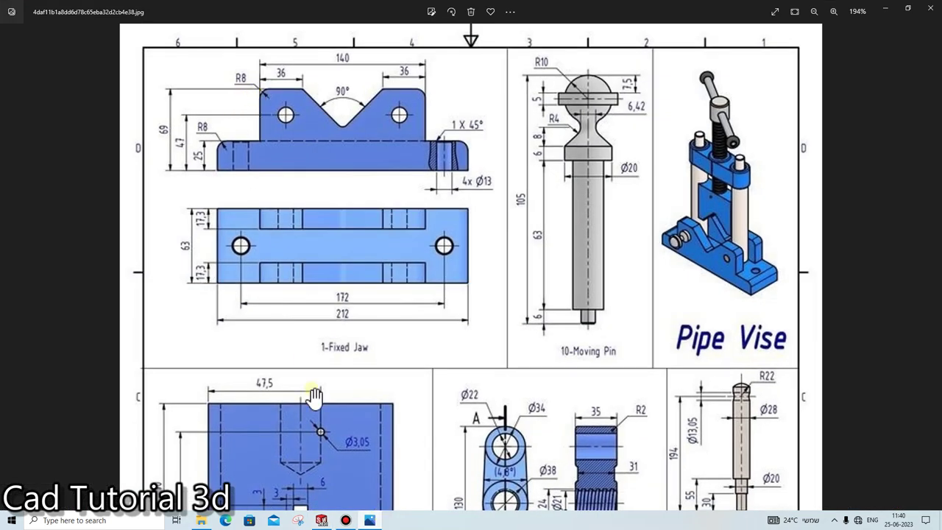
left_click(368, 519)
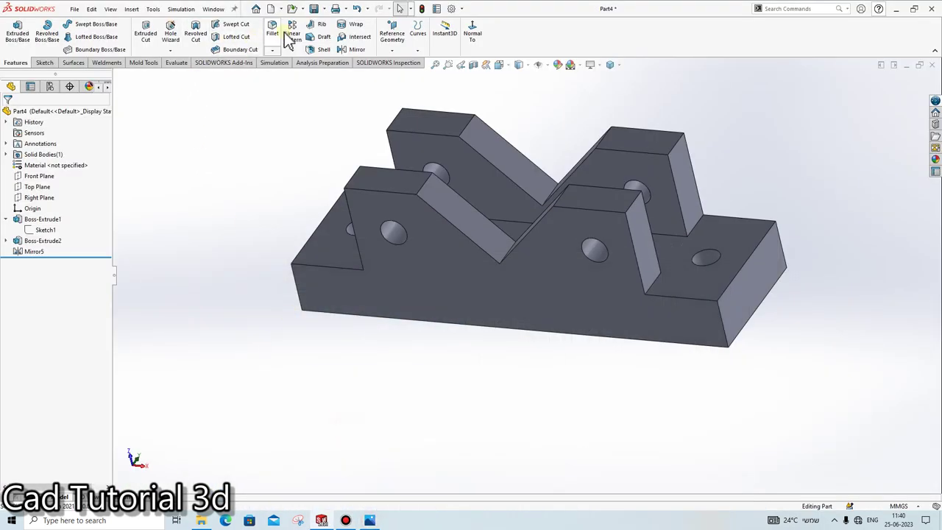
Step: Start an 8 mm fillet on the jaw edges, removing a mistakenly picked face
left_click(271, 56)
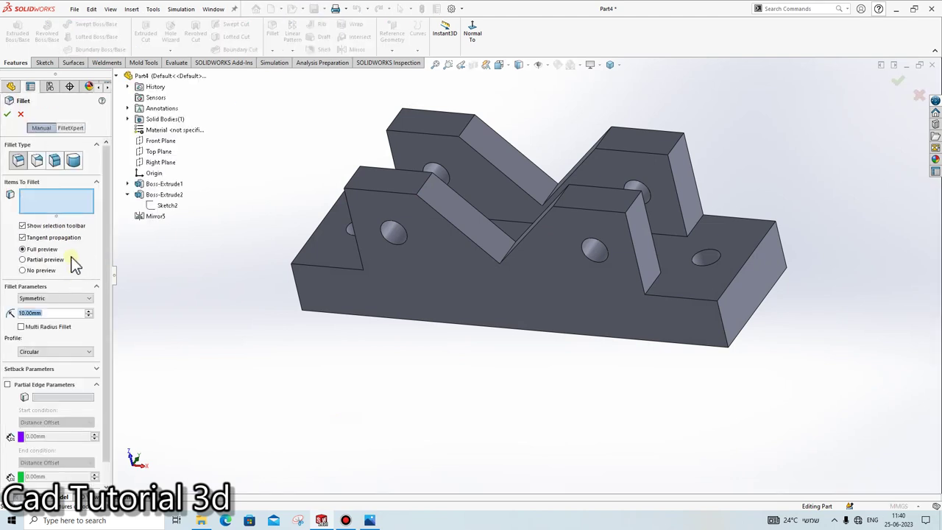
left_click(351, 181)
left_click(681, 156)
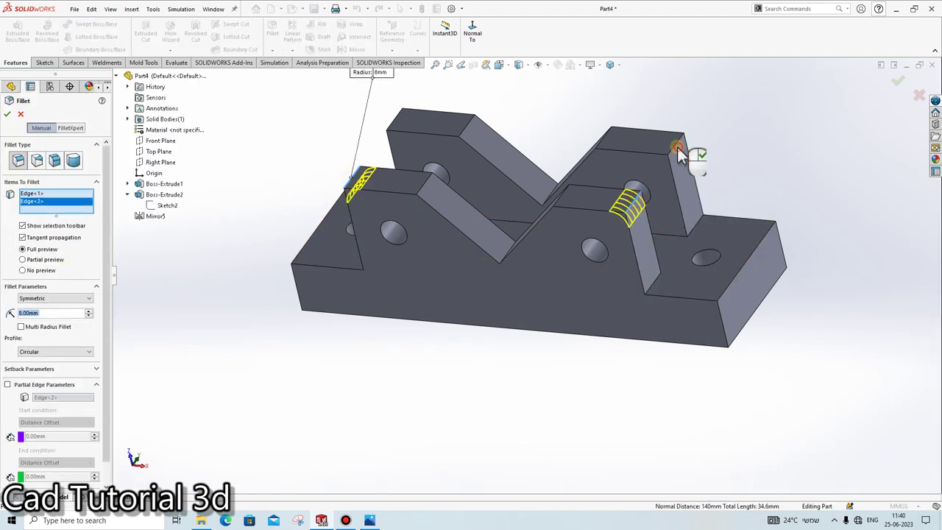
left_click(677, 154)
right_click(49, 213)
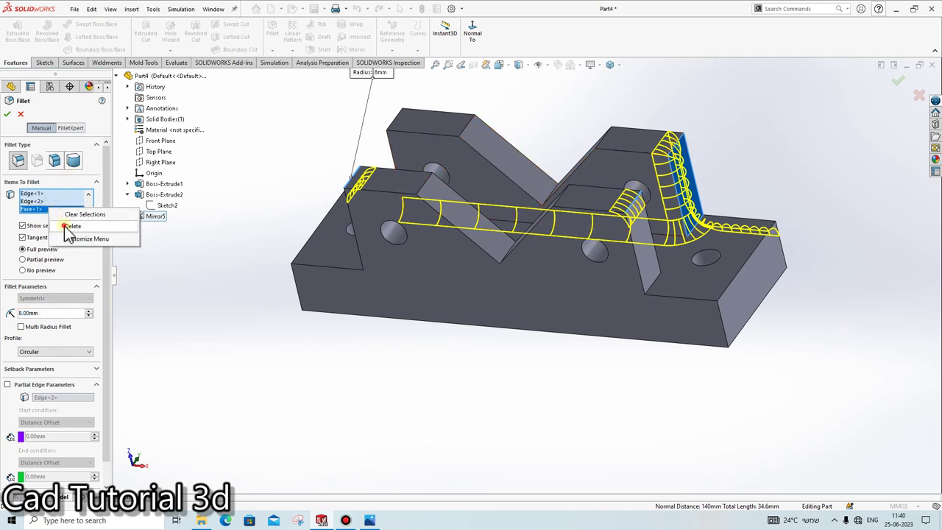
left_click(72, 225)
Step: Add the boss corner and base end edges to the 8 mm fillet, then save
left_click(680, 156)
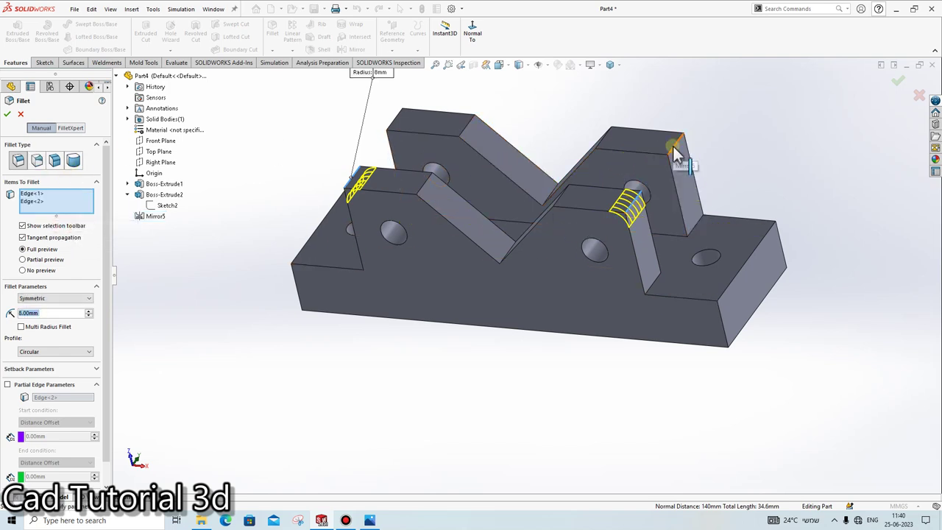
left_click(397, 121)
left_click(754, 259)
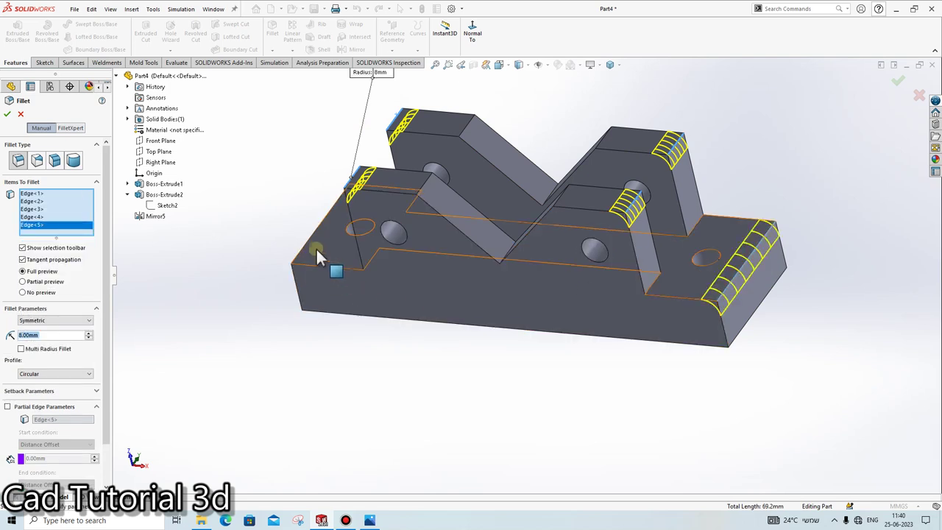
left_click(312, 249)
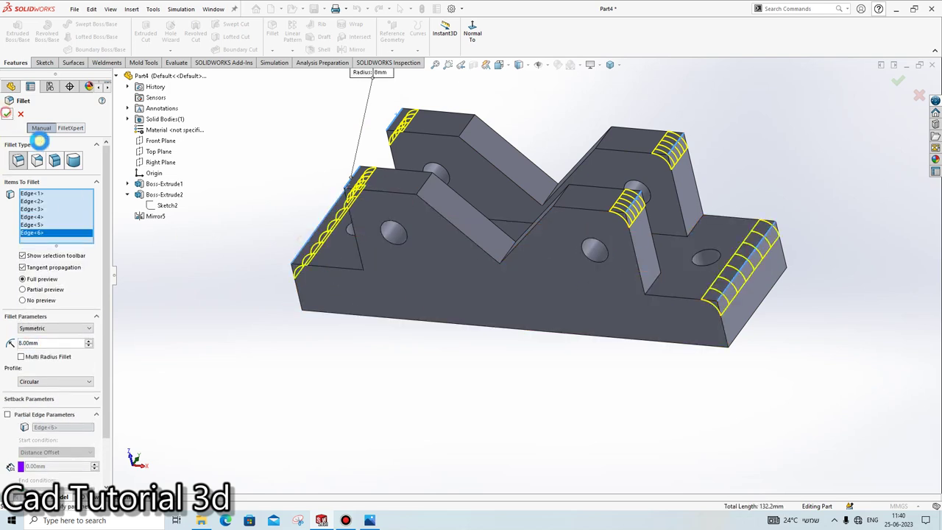
left_click(7, 114)
mouse_move(315, 278)
middle_mouse_down()
mouse_move(305, 298)
mouse_move(311, 273)
mouse_move(312, 308)
middle_mouse_up()
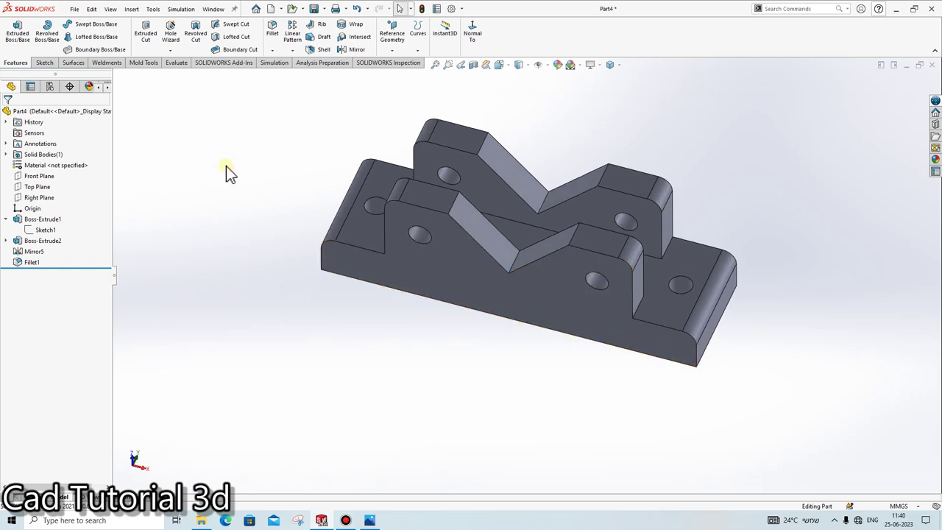
key("ctrl+s")
Step: Change the part's appearance colour to blue (128, 128, 255) and bring up Save As
key("Escape")
left_click(558, 66)
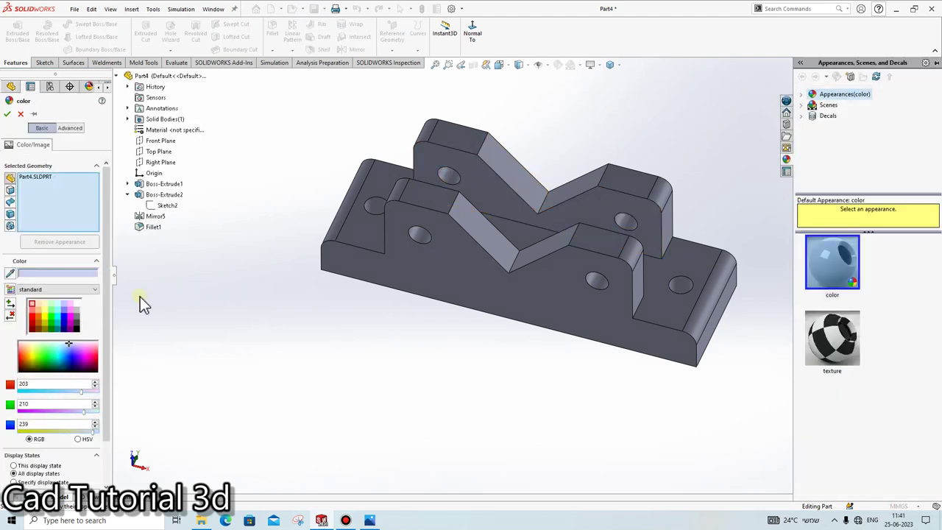
left_click(32, 310)
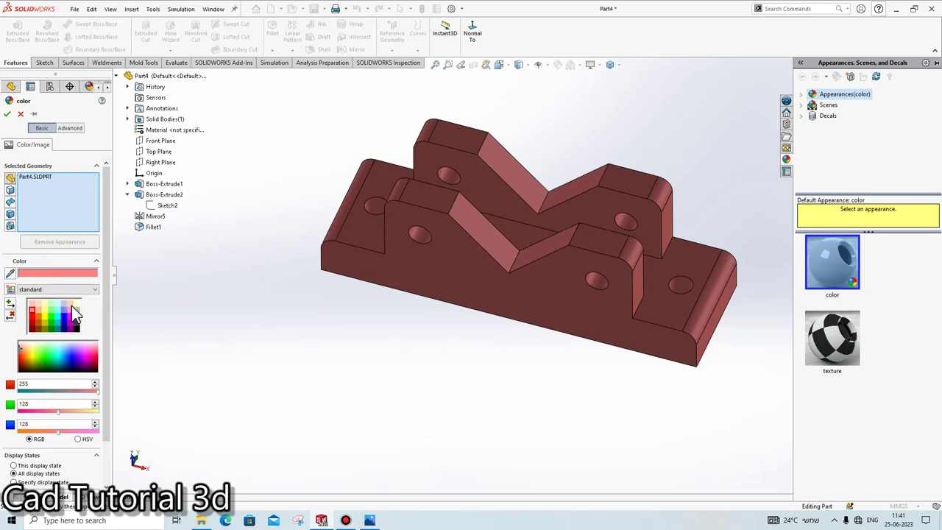
left_click(65, 311)
left_click(7, 114)
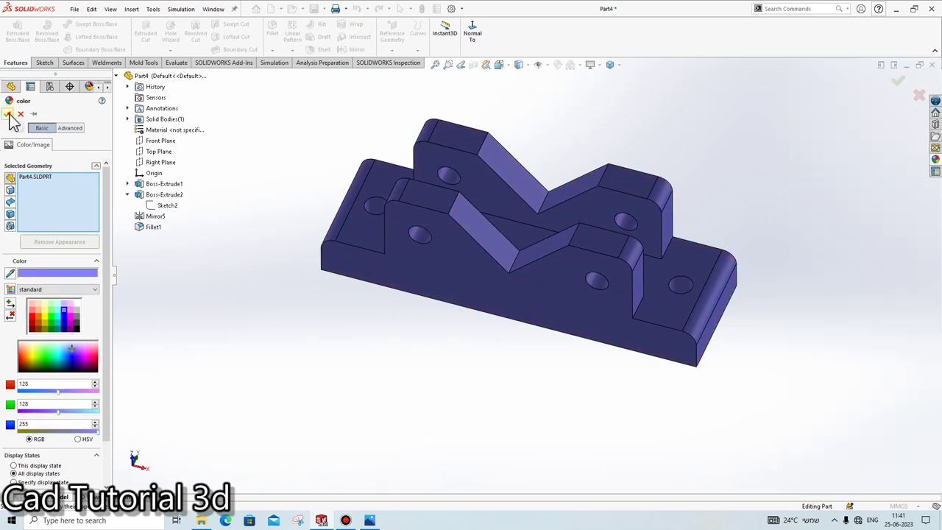
key("ctrl+s")
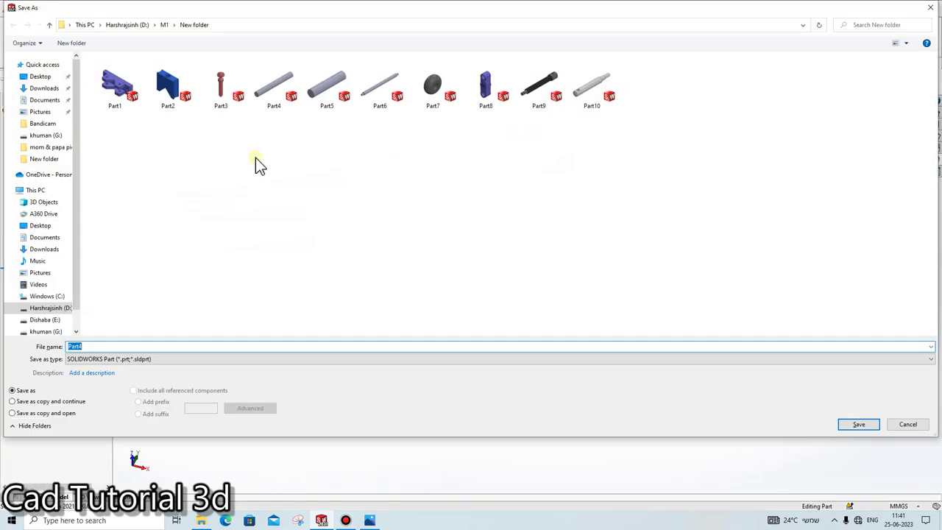
Step: Create and open a new 'screw jack' folder in the Save As dialog
right_click(256, 157)
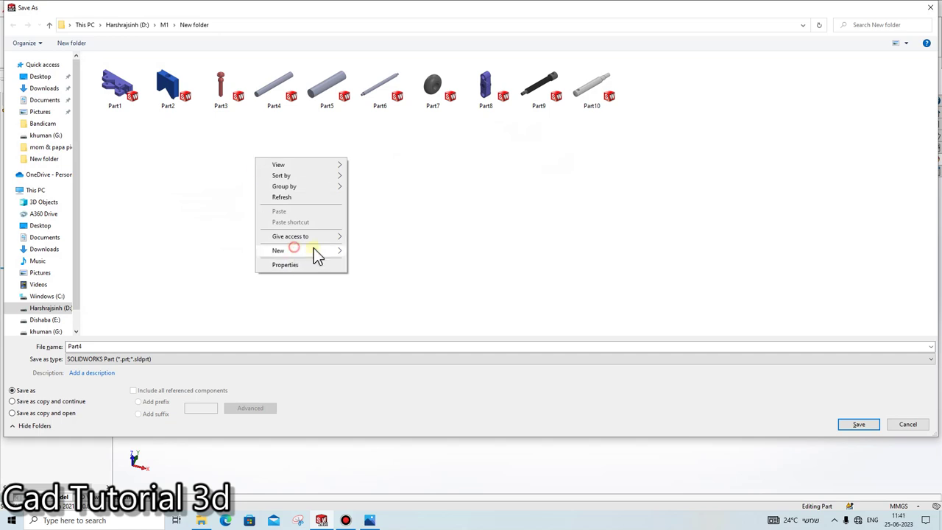
left_click(370, 252)
type("screw jack")
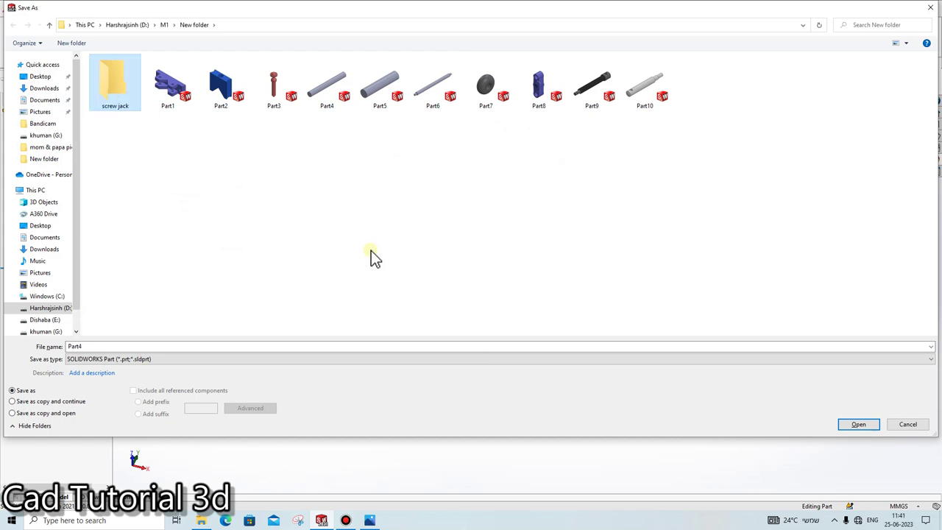
key("Return")
left_click(155, 347)
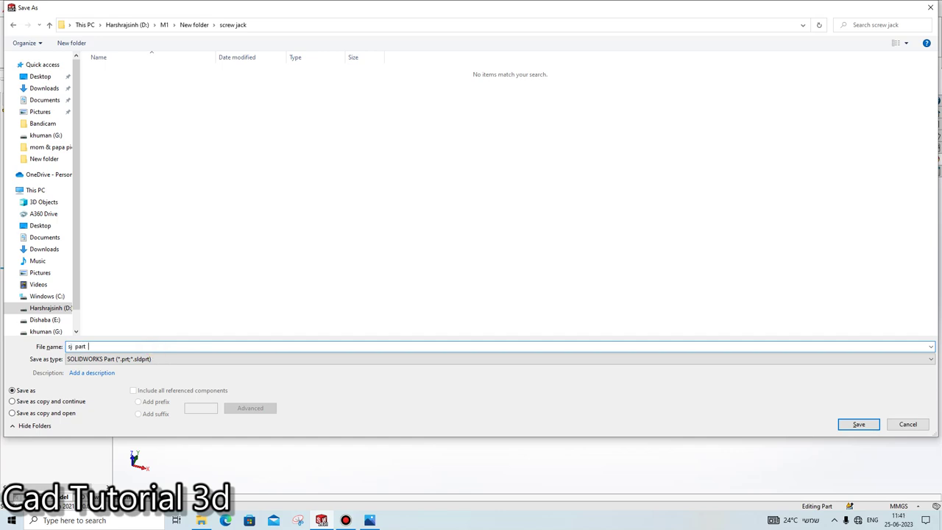
Step: Save the part as 'sj part 1' and close the document
key("Return")
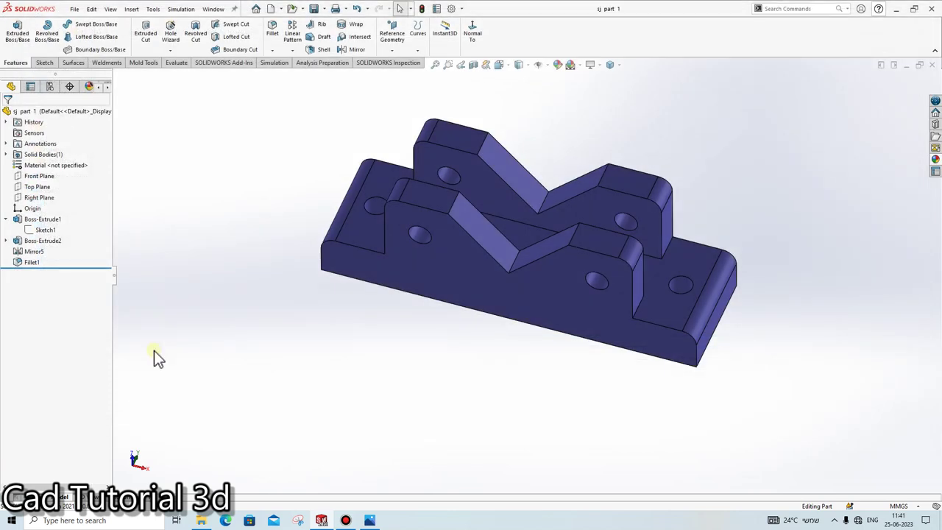
left_click(933, 65)
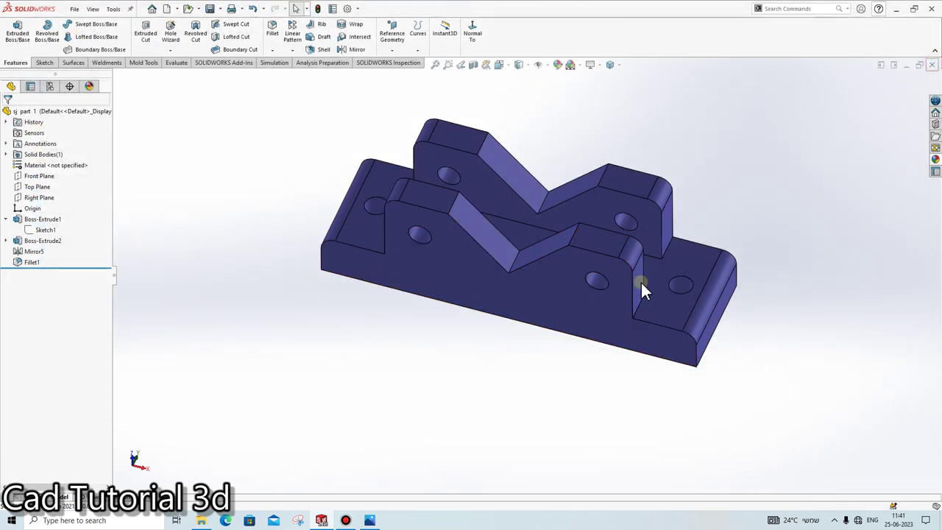
left_click(347, 520)
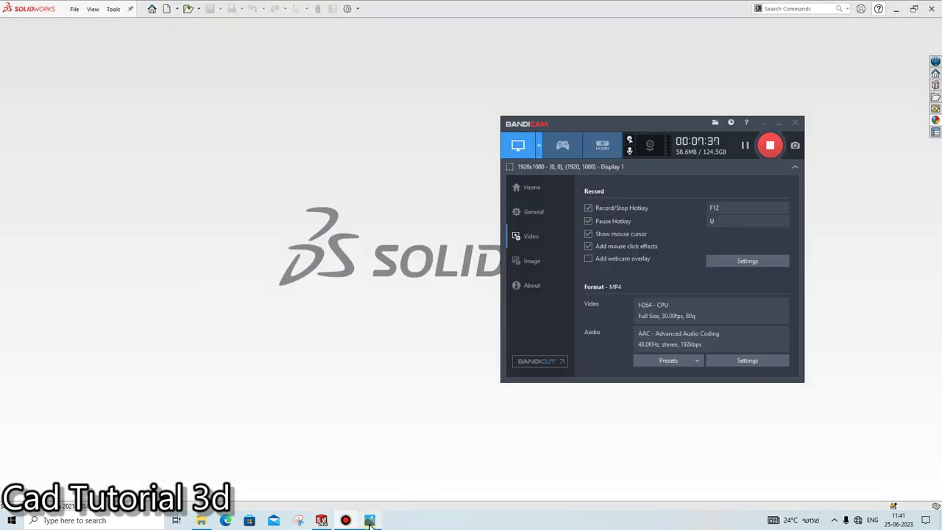
left_click(762, 120)
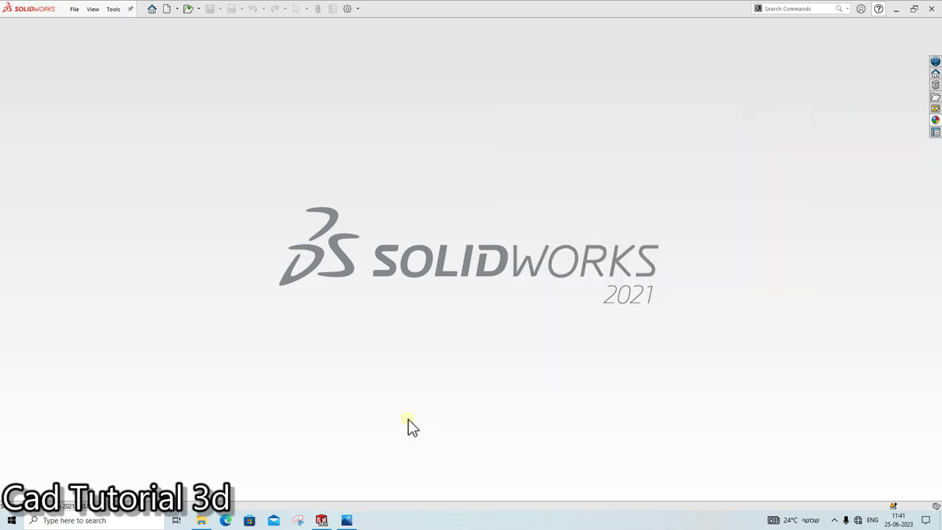
Step: Open the Pipe Vise drawing in Photos and zoom to the Movable Jaw views
left_click(835, 521)
left_click(847, 478)
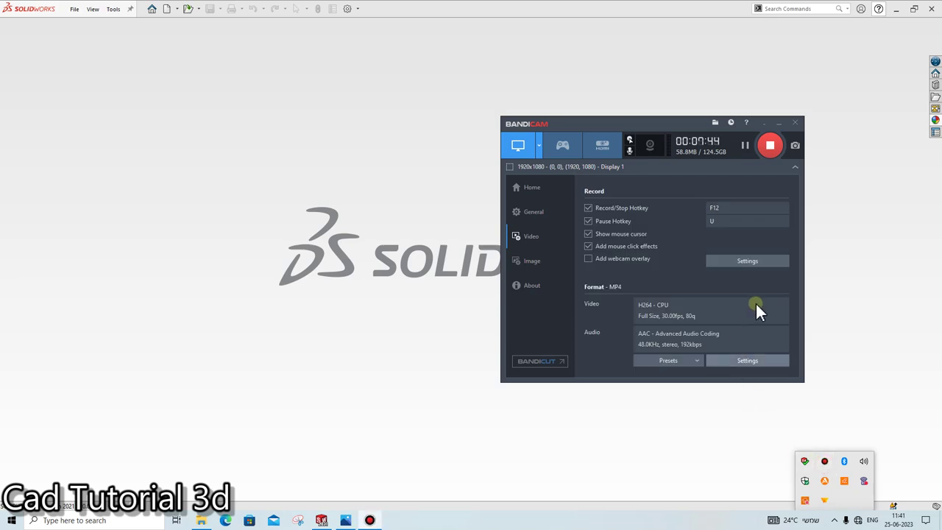
left_click(824, 266)
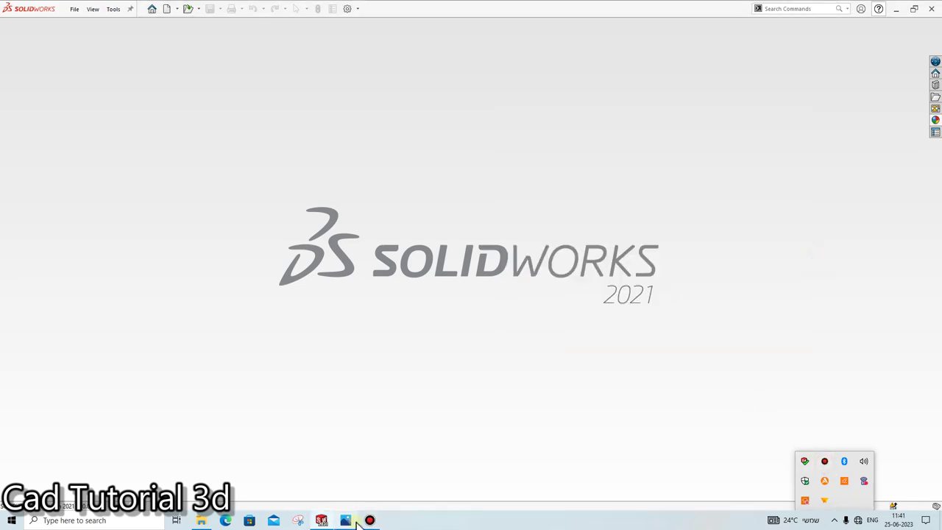
left_click(355, 518)
scroll(380, 335, "down", 2)
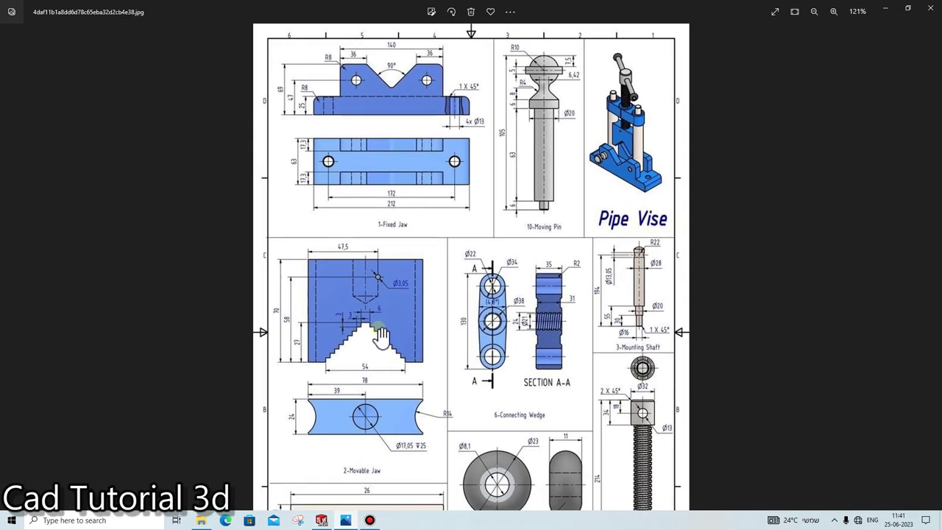
scroll(316, 392, "up", 1)
scroll(294, 379, "up", 1)
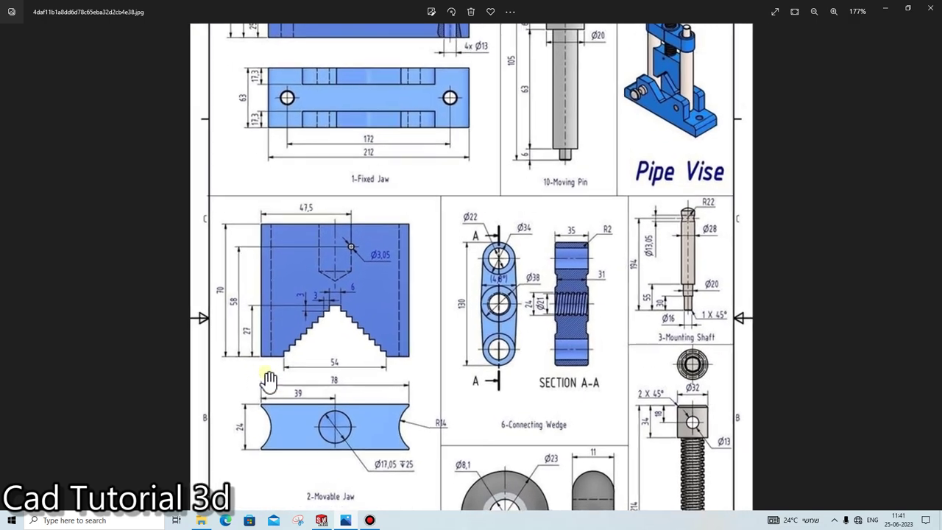
scroll(283, 359, "up", 2)
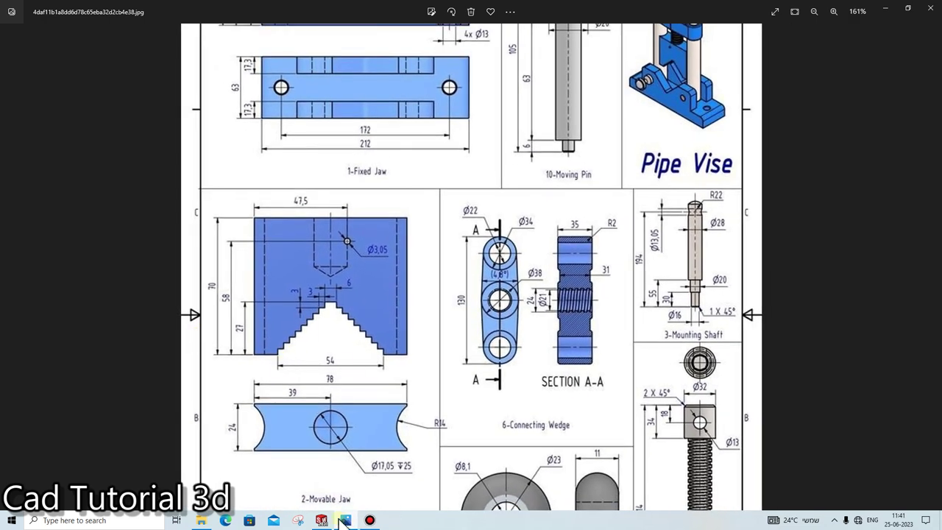
Step: Put away Photos and the file browser and bring SOLIDWORKS back to front
left_click(343, 520)
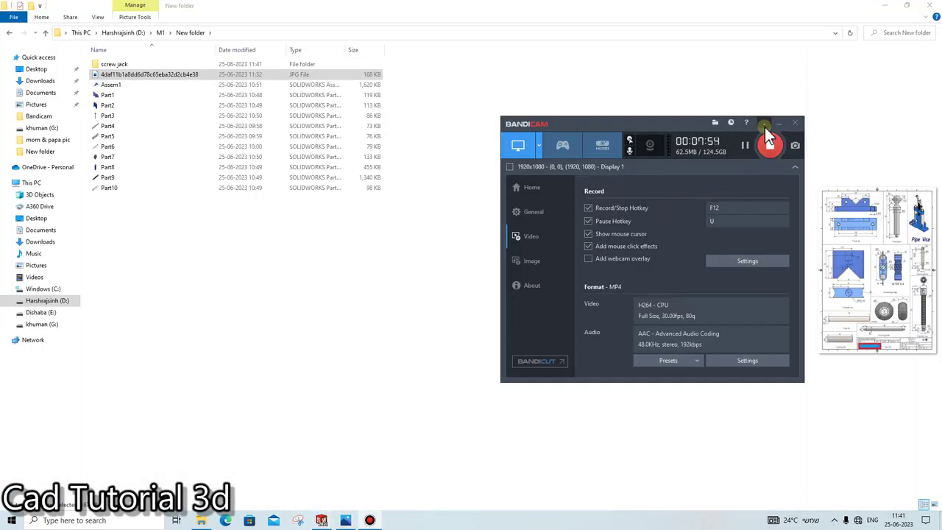
left_click(764, 127)
left_click(883, 6)
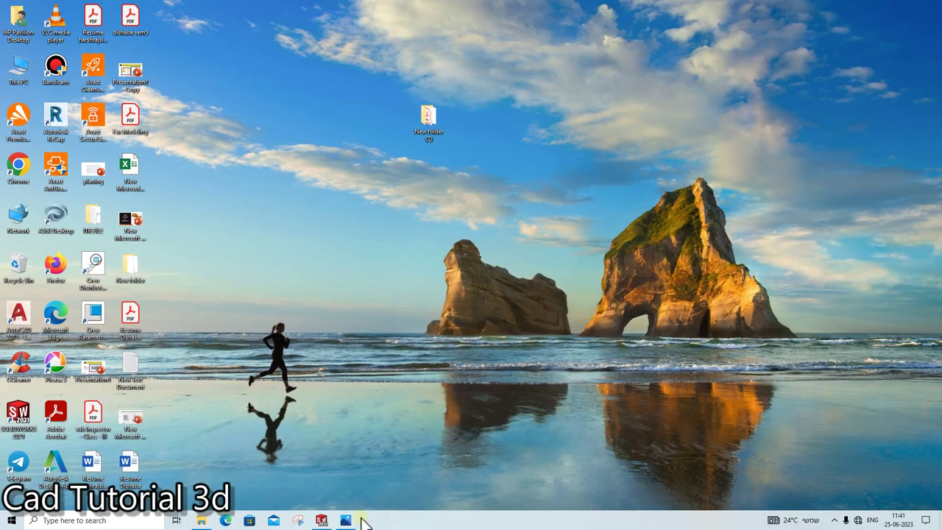
left_click(321, 520)
Step: Create a new part and start a sketch on the Front Plane
key("ctrl+n")
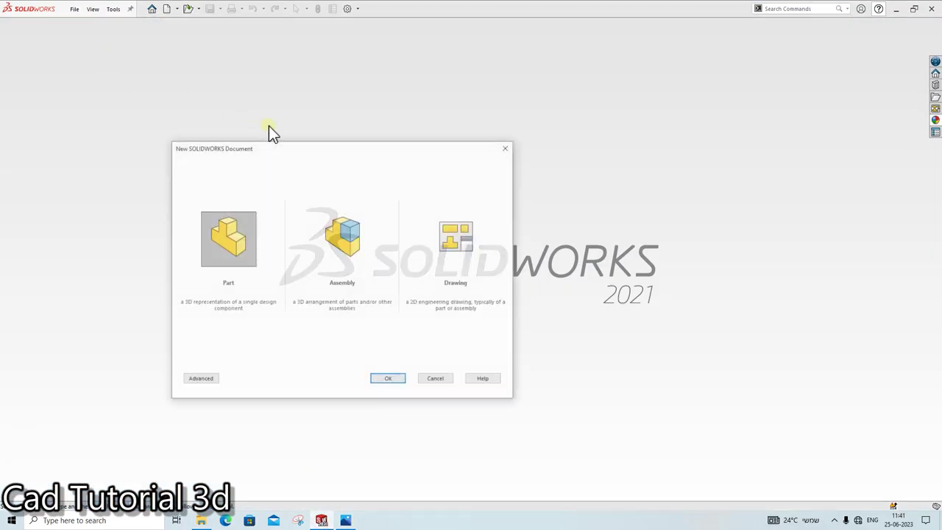
double_click(246, 241)
left_click(355, 521)
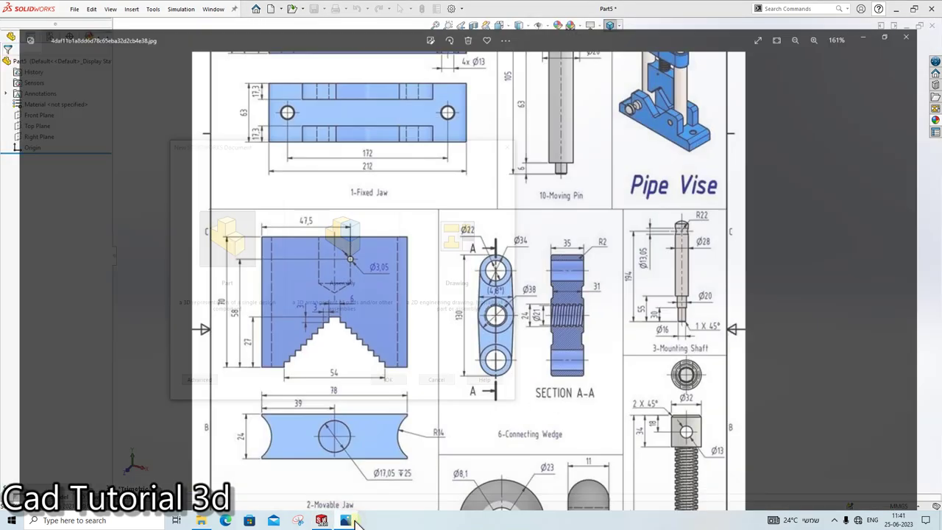
left_click(356, 519)
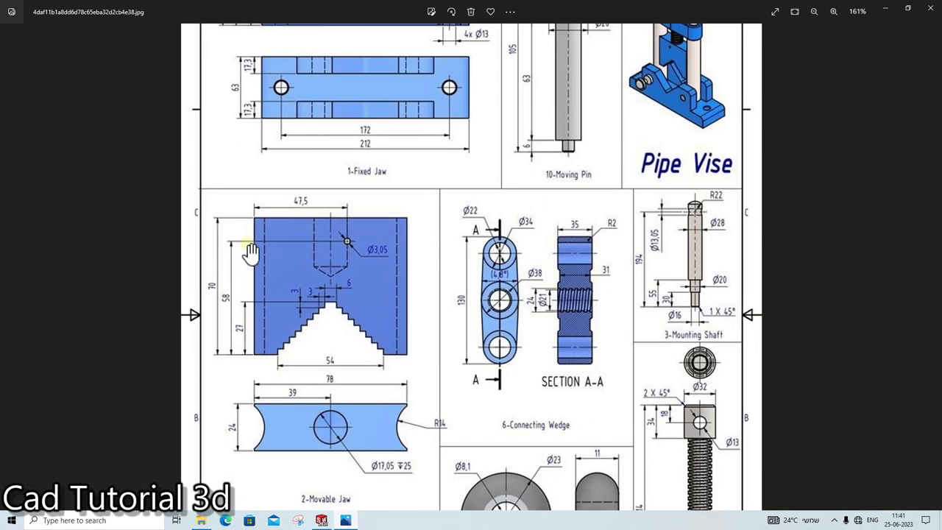
left_click(351, 520)
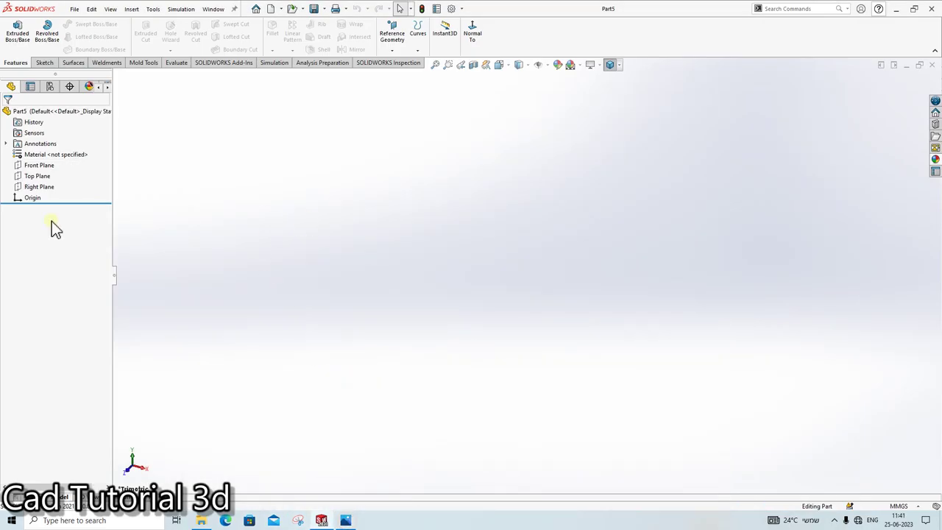
left_click(41, 165)
left_click(45, 144)
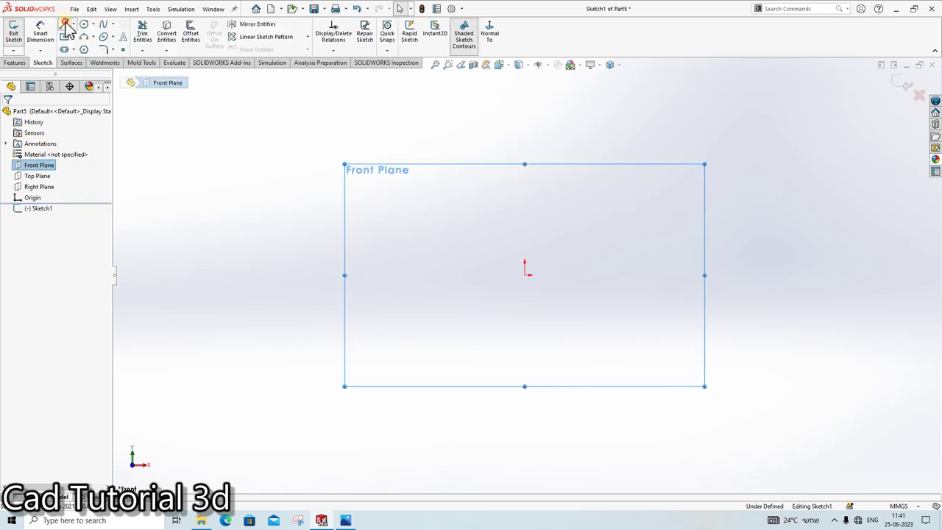
Step: Draw an open outline: left vertical, top horizontal and right vertical lines
left_click(64, 24)
left_click(481, 275)
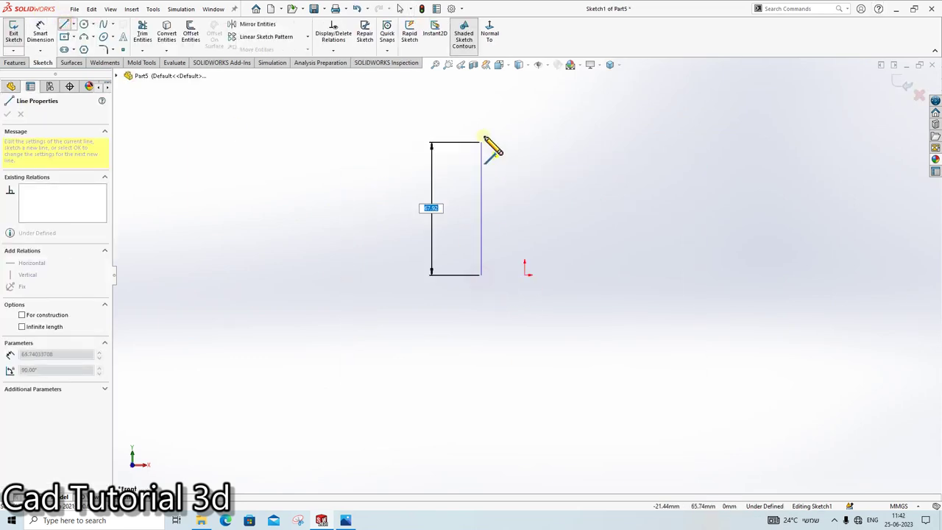
left_click(481, 135)
left_click(608, 134)
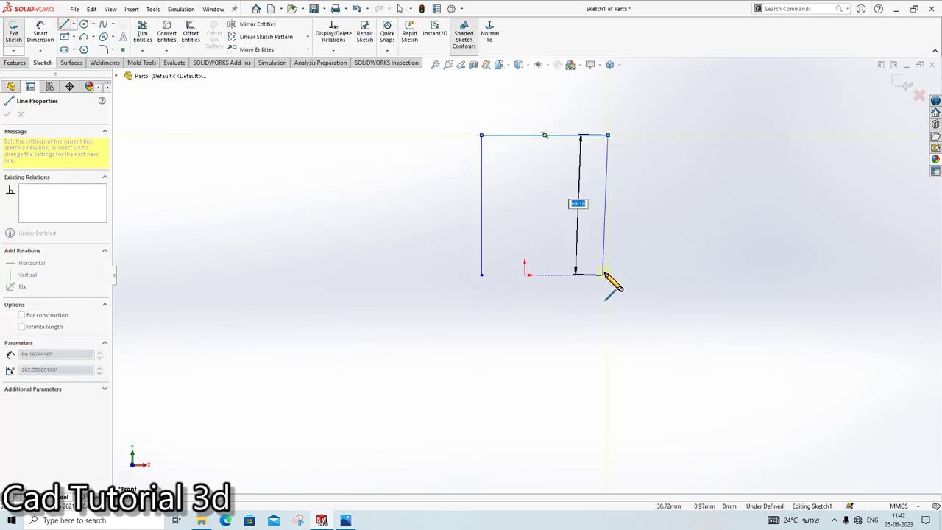
left_click(607, 274)
key("Escape")
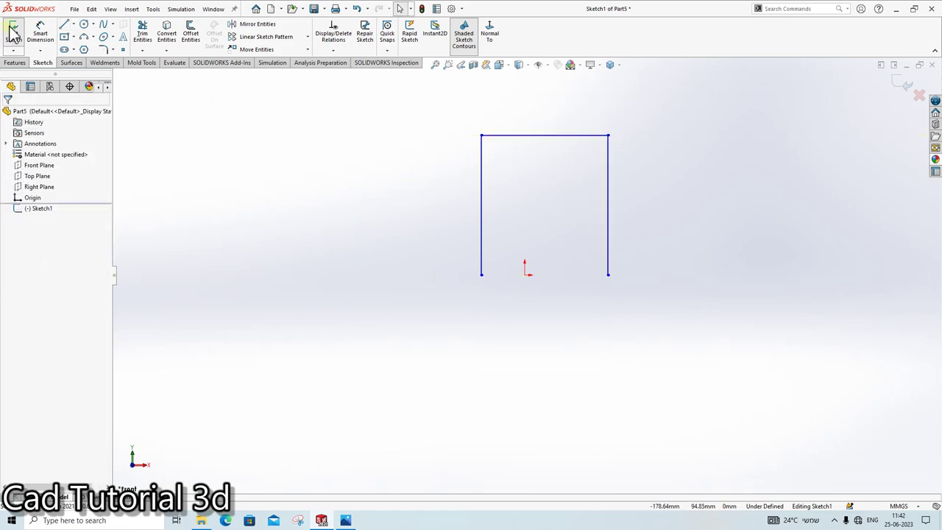
left_click(343, 520)
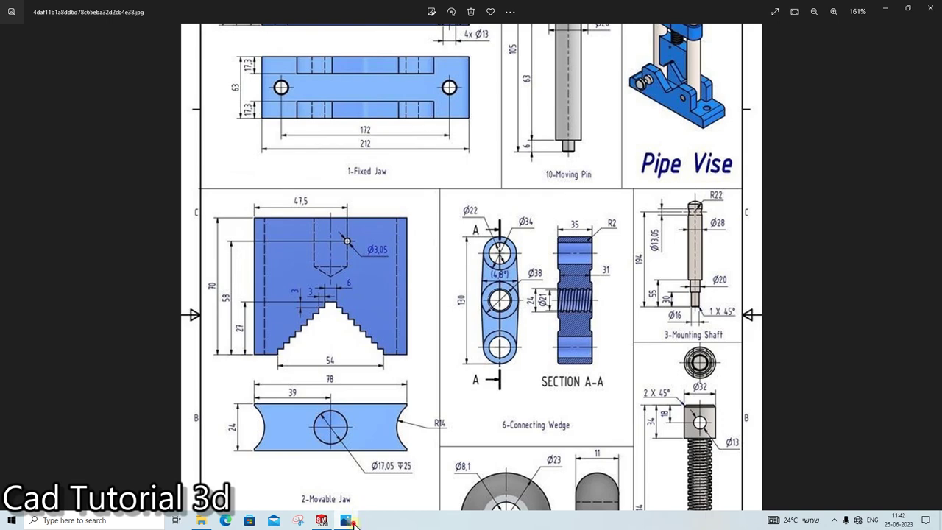
Step: Dimension the left line to 70 mm height and the top line to 78 mm width
left_click(346, 520)
left_click(479, 211)
left_click(457, 200)
type("70")
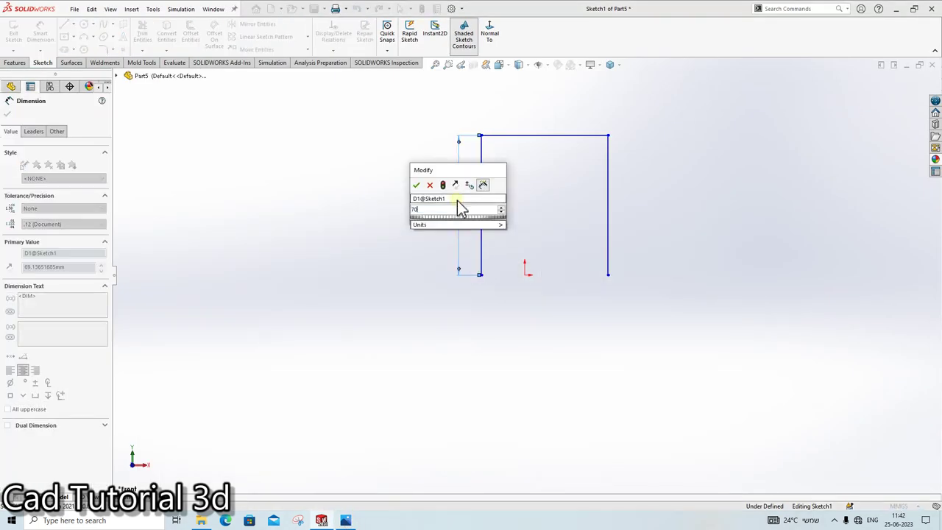
key("Return")
left_click(503, 135)
left_click(509, 130)
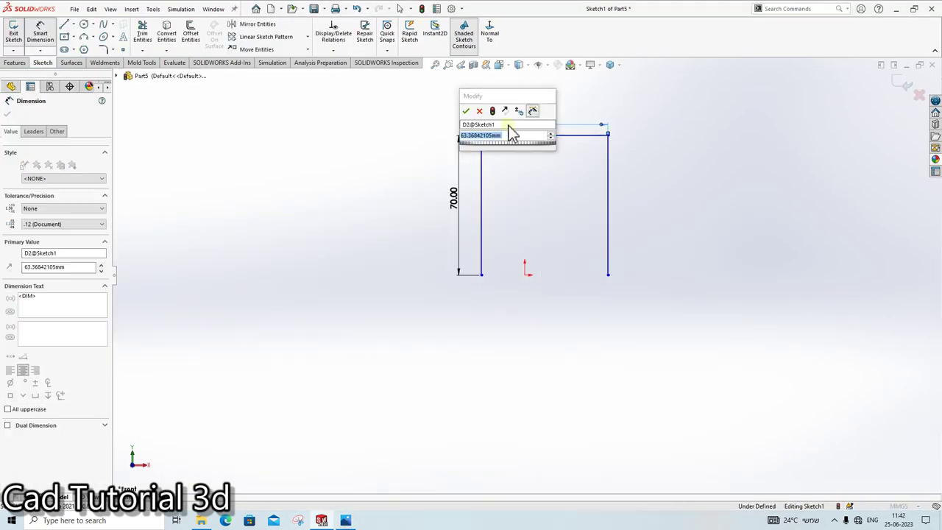
type("78")
key("Return")
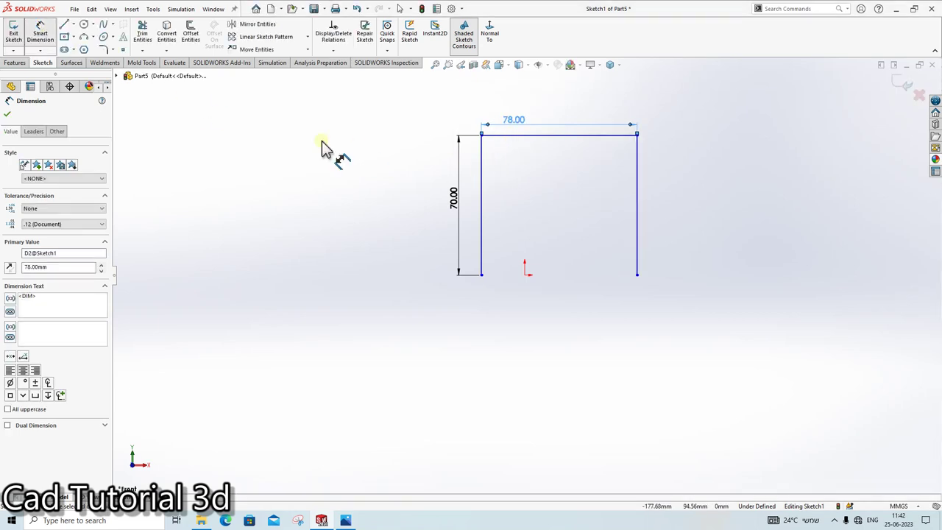
left_click(500, 217)
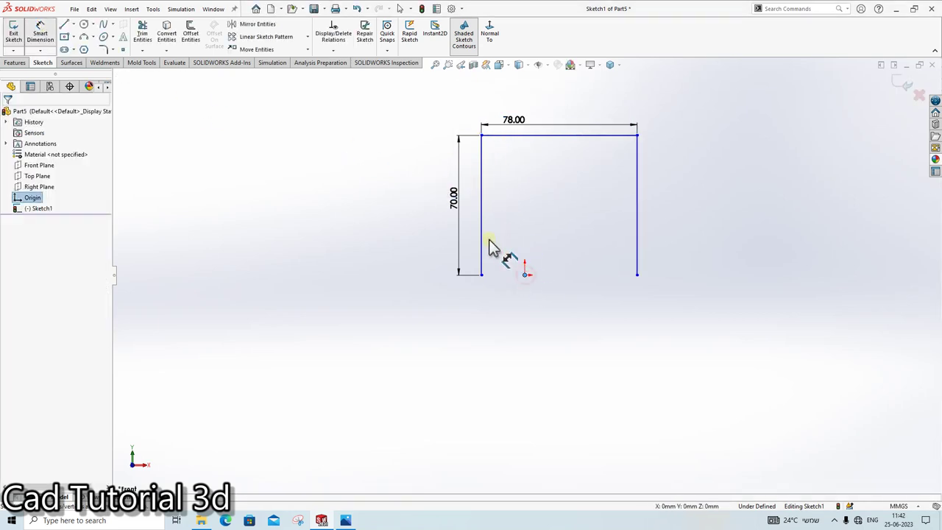
Step: Dimension the left line 39 mm (78/2) from the origin
left_click(484, 243)
left_click(524, 274)
left_click(484, 323)
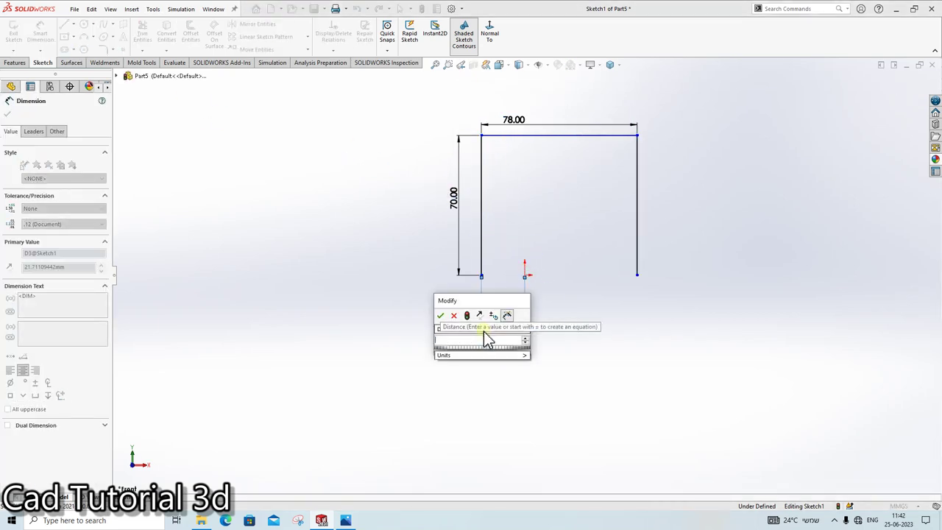
type("78/2")
key("Return")
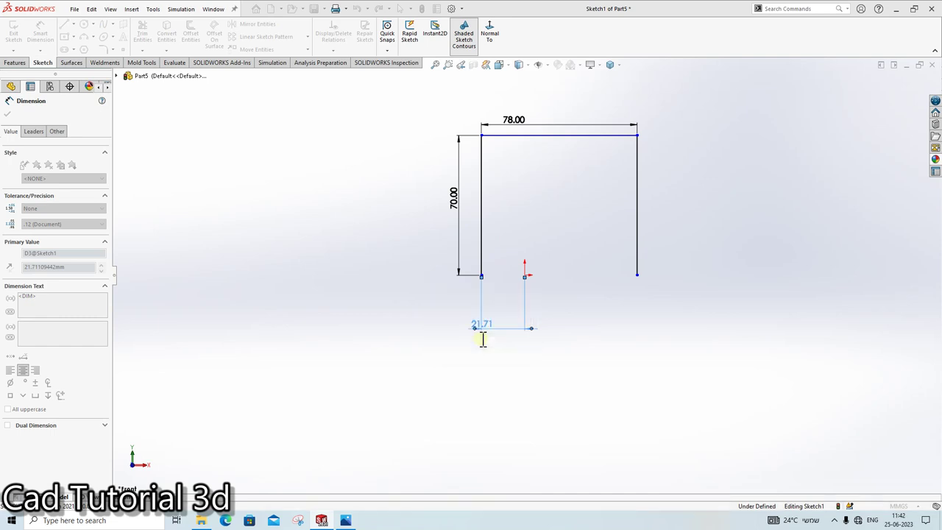
Step: Make the lower-left corner point horizontal with the origin instead of coincident
left_click_drag(446, 274, 447, 244)
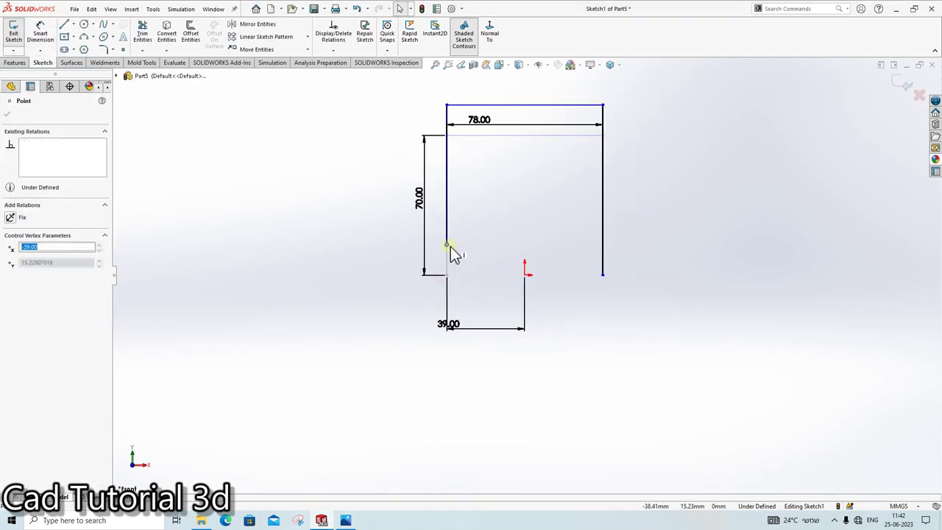
left_click(525, 274, "ctrl")
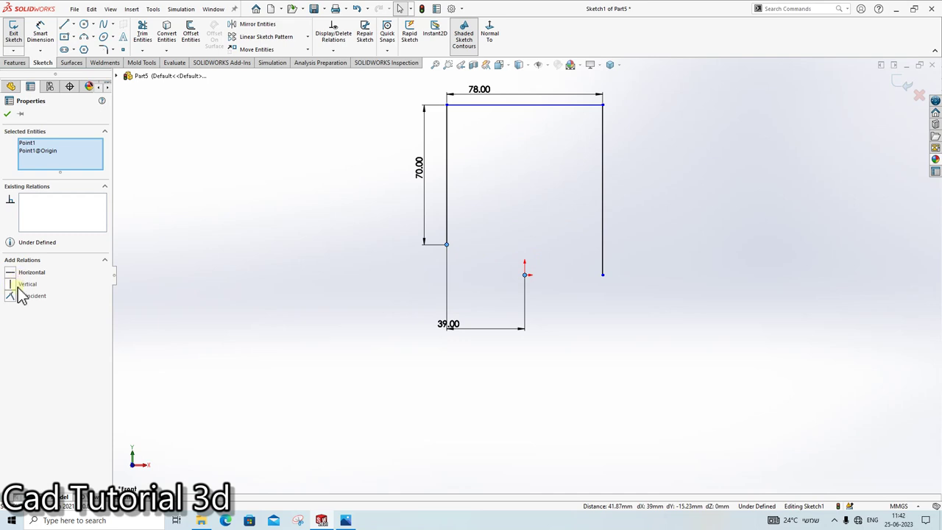
left_click(21, 297)
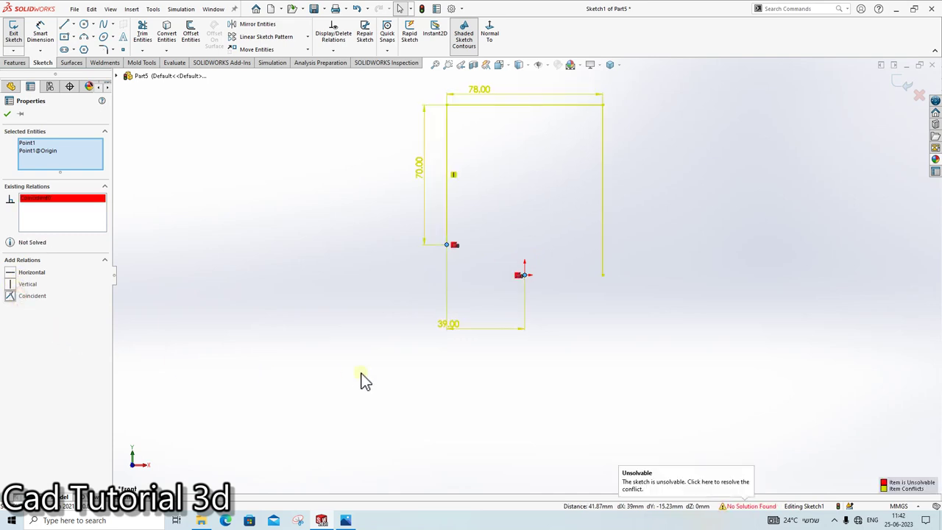
key("ctrl+z")
left_click(22, 273)
left_click(291, 358)
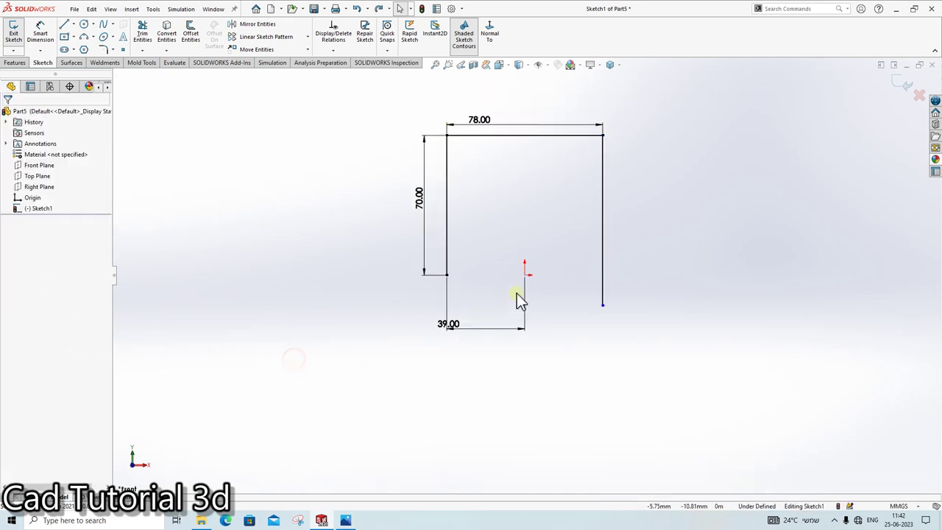
Step: Make the left and right vertical lines equal in length
left_click(447, 221)
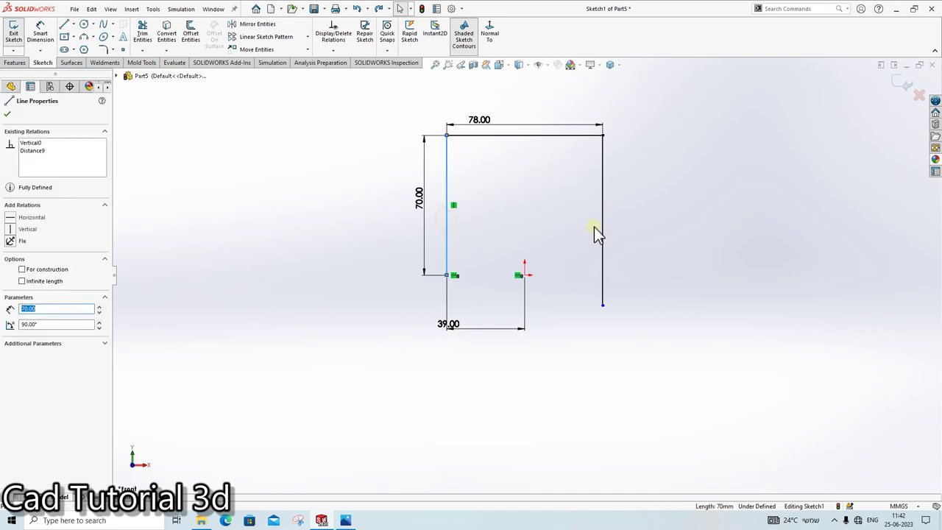
left_click(602, 219, "ctrl")
left_click(26, 330)
left_click(353, 420)
scroll(579, 282, "up", 2)
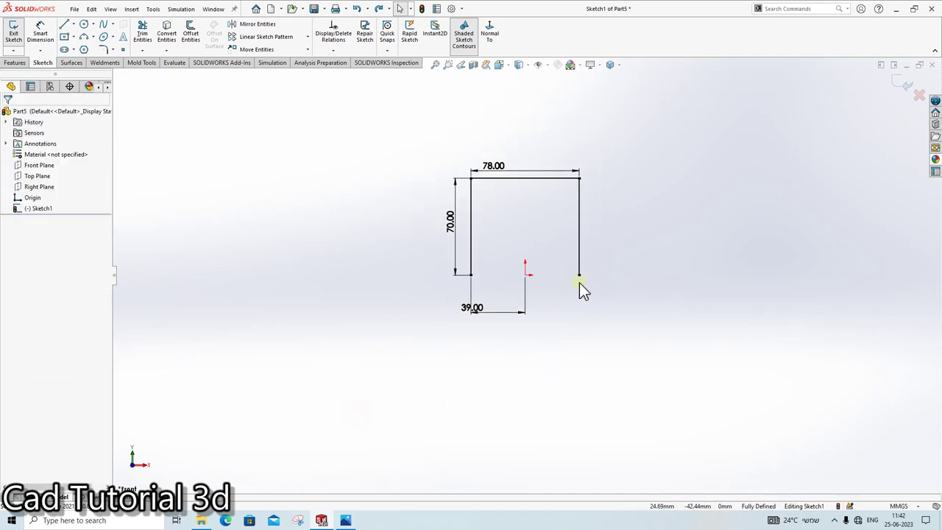
scroll(525, 276, "down", 2)
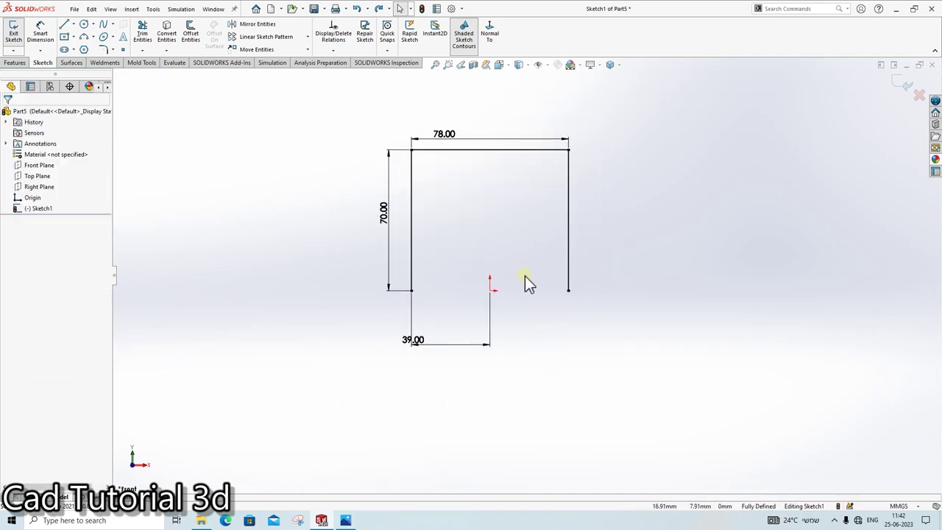
Step: Glance at the reference drawing, then try and cancel the Dynamic Mirror command
left_click(346, 520)
left_click(876, 7)
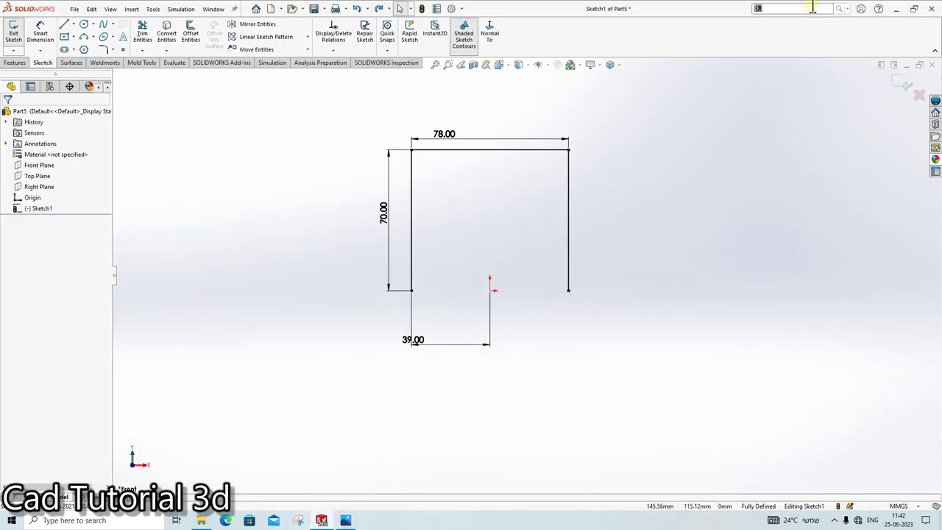
left_click(806, 11)
type("dy")
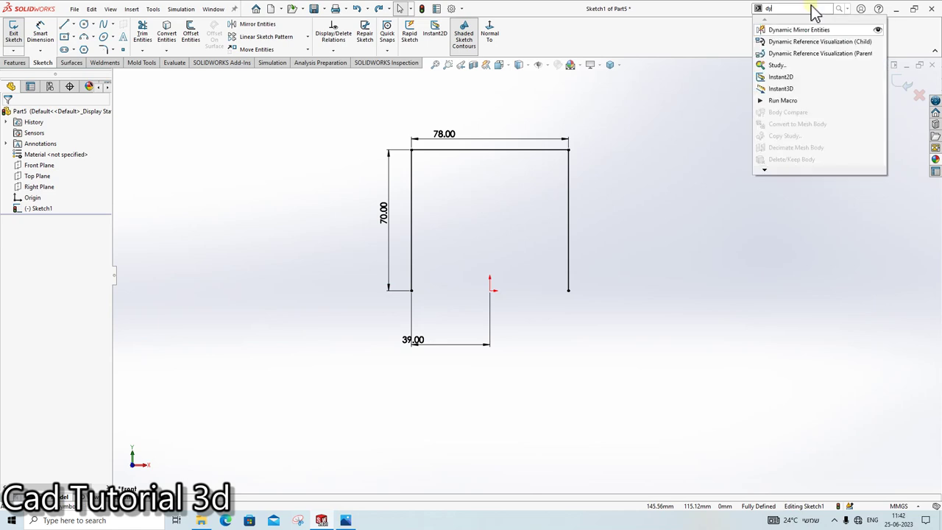
left_click(814, 33)
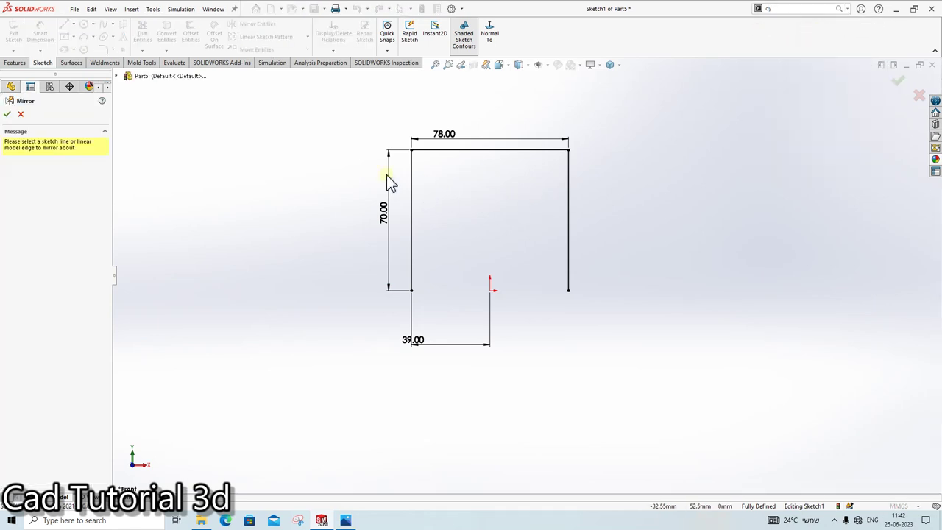
left_click(21, 114)
Step: Draw a vertical centerline rising straight up from the origin
left_click(71, 25)
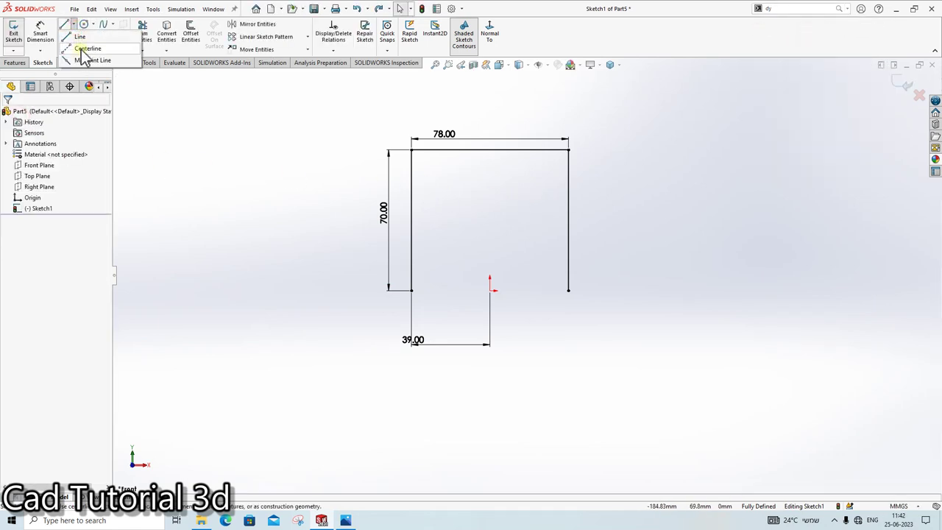
left_click(81, 46)
left_click(489, 291)
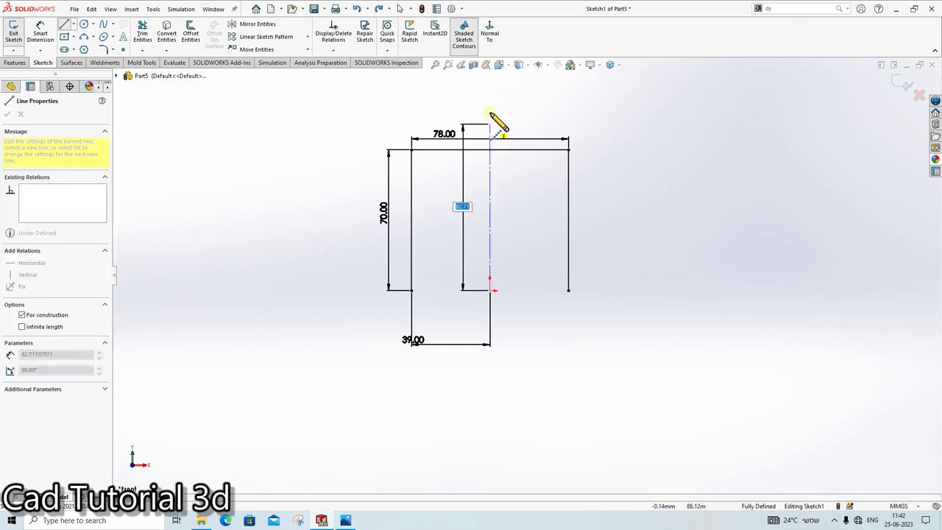
left_click(490, 112)
key("Escape")
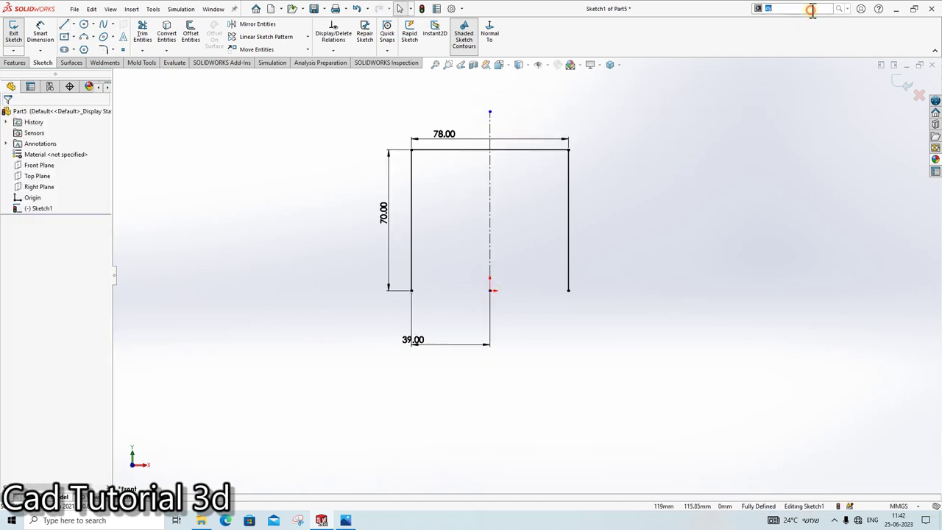
Step: Set the vertical centerline as the Dynamic Mirror axis
left_click(810, 30)
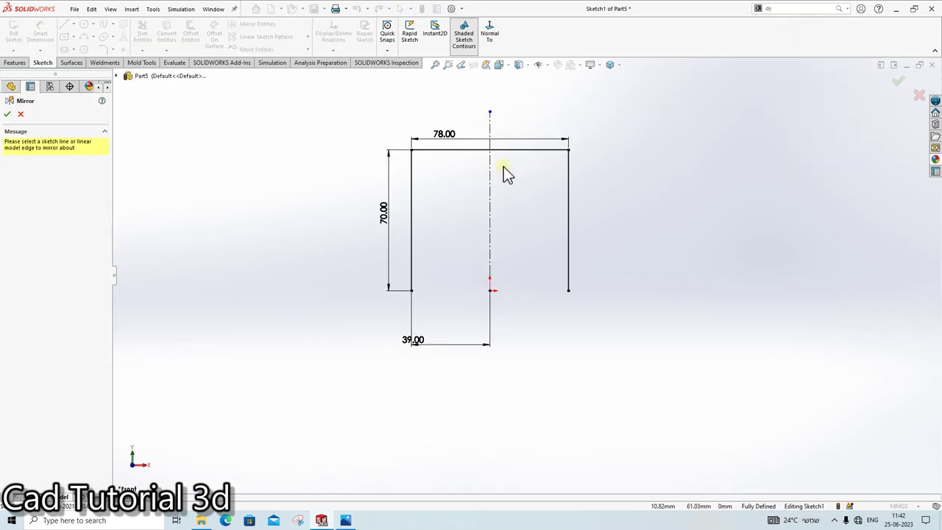
left_click(489, 164)
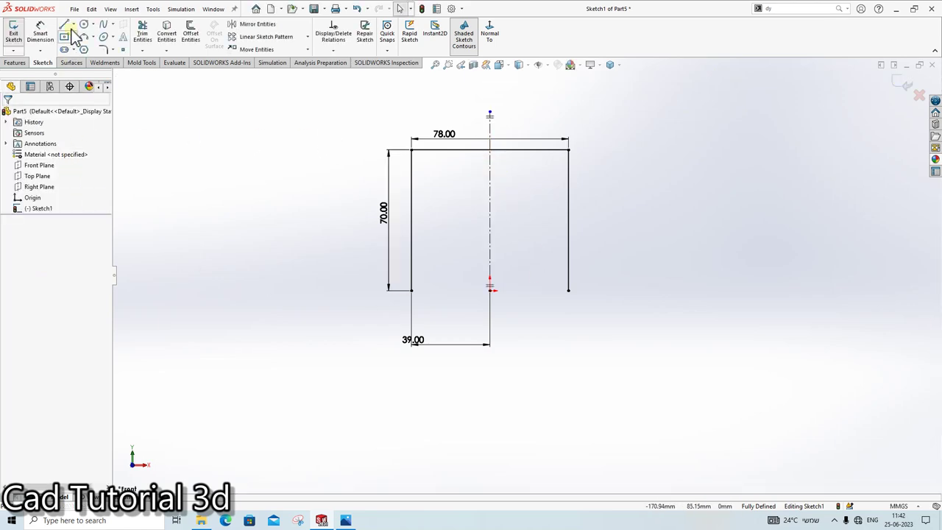
left_click(64, 27)
left_click(351, 520)
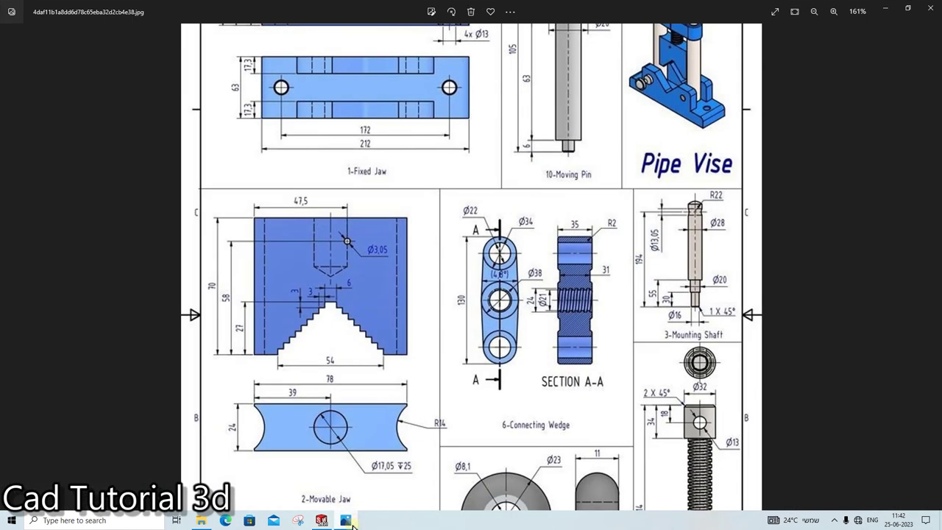
Step: Compare the Pipe Vise drawing with the sketch, panning to show the full Movable Jaw
left_click(350, 520)
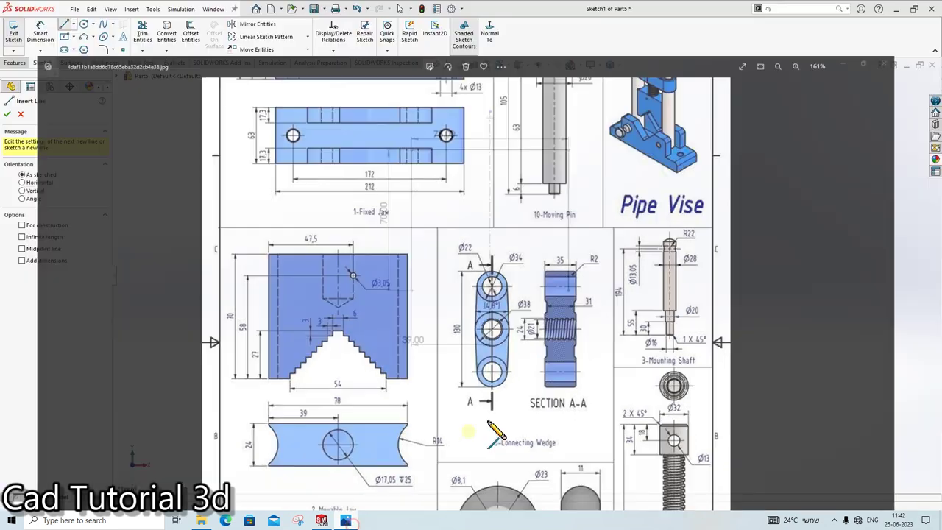
left_click(346, 520)
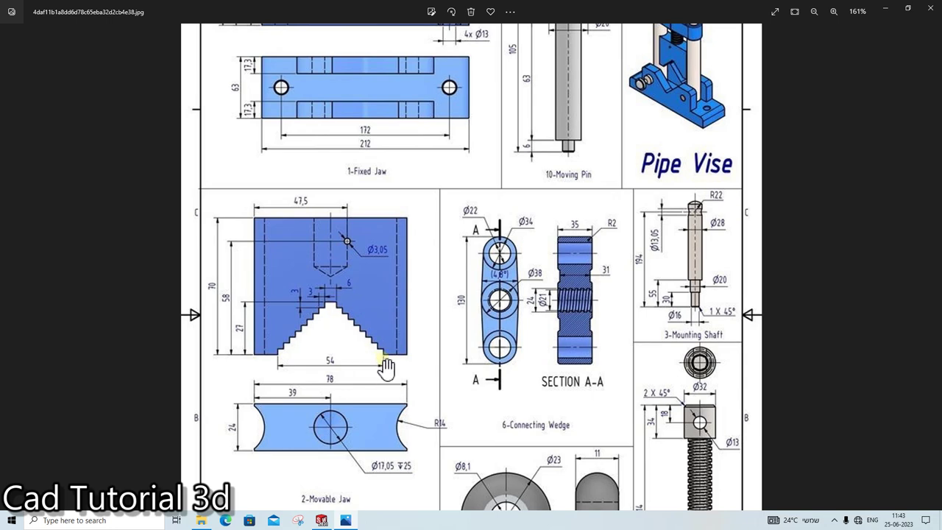
left_click(351, 522)
left_click(352, 521)
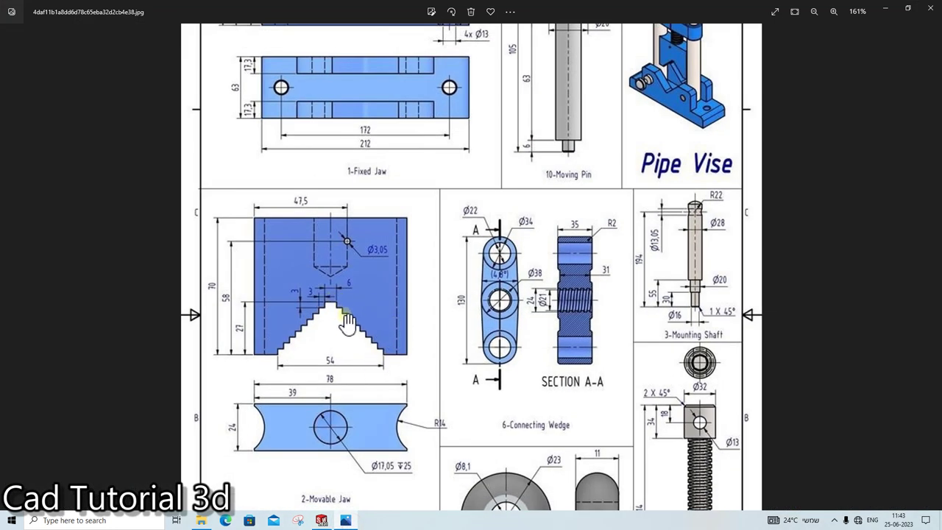
left_click_drag(344, 322, 351, 381)
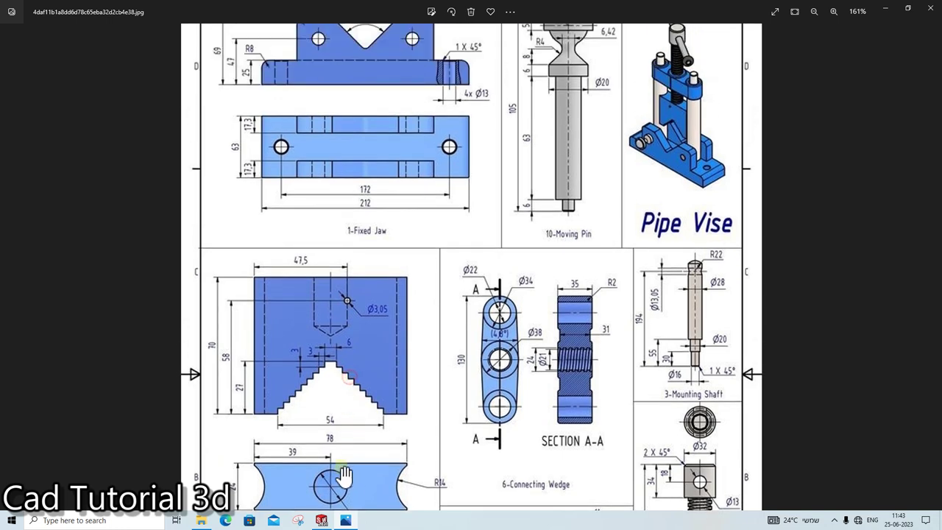
left_click(345, 520)
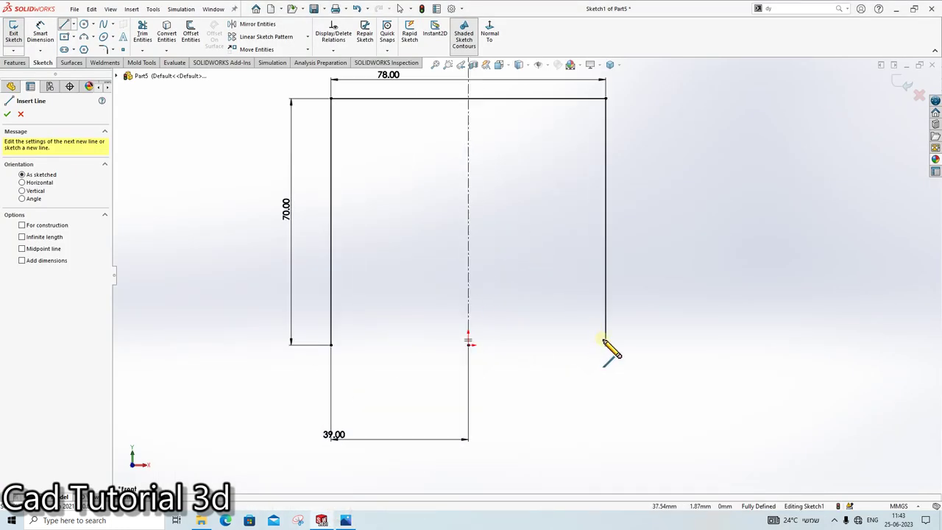
Step: Draw the stair-step lines of the V-notch inward along the jaw's bottom edge
left_click(605, 344)
left_click(606, 372)
key("ctrl+z")
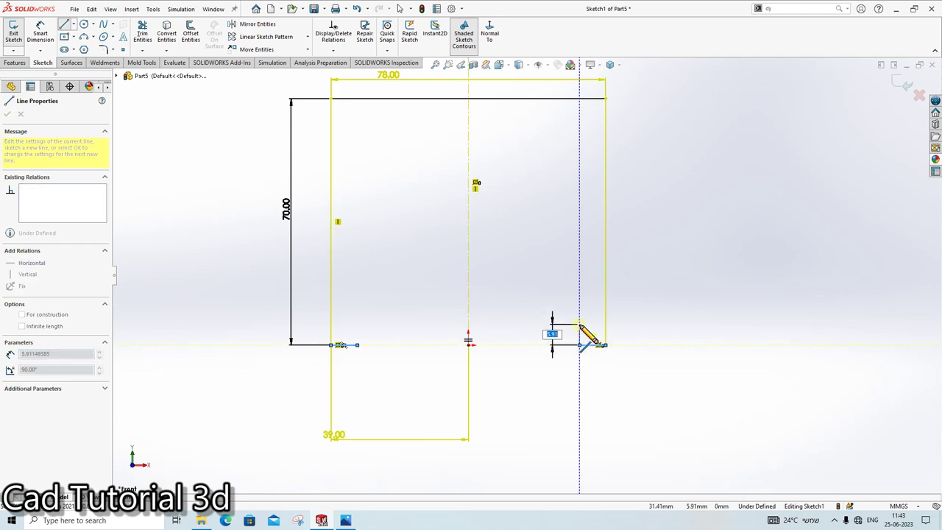
left_click(579, 344)
left_click(579, 324)
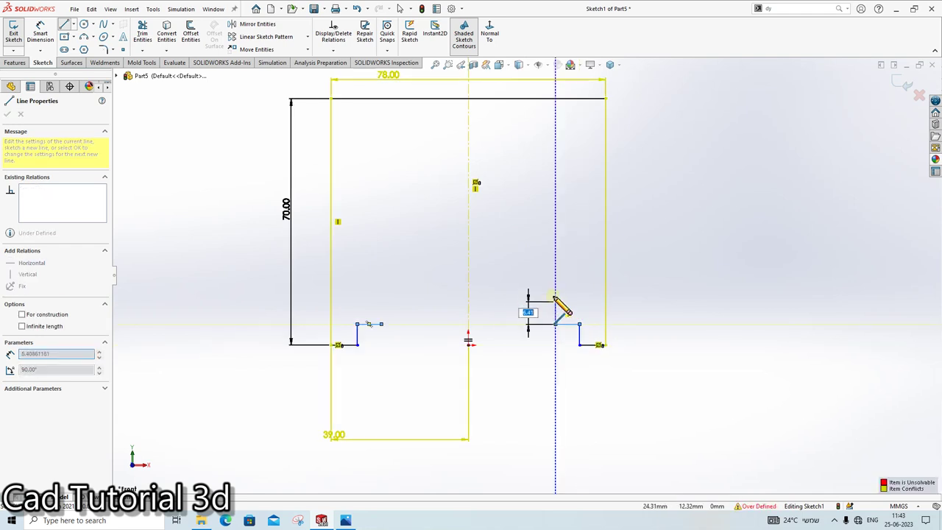
scroll(557, 303, "down", 3)
scroll(551, 309, "down", 3)
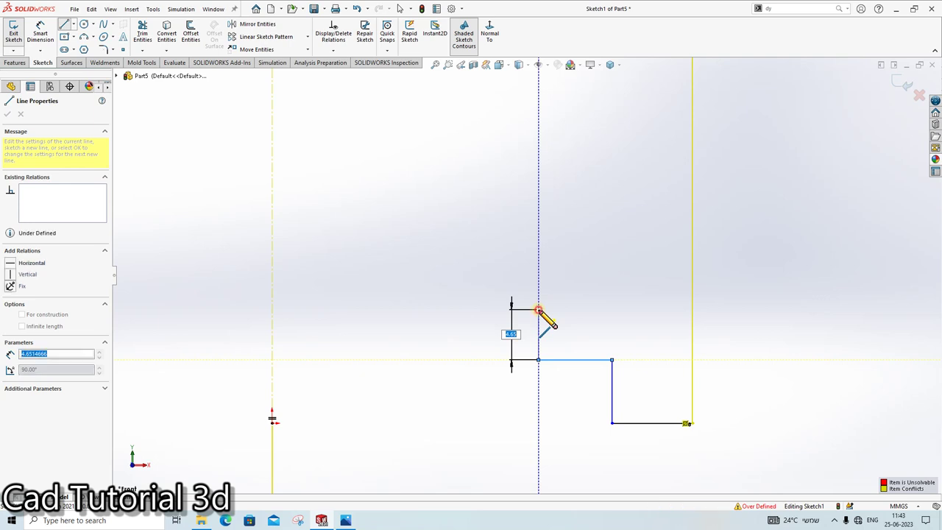
left_click(538, 310)
left_click(520, 308)
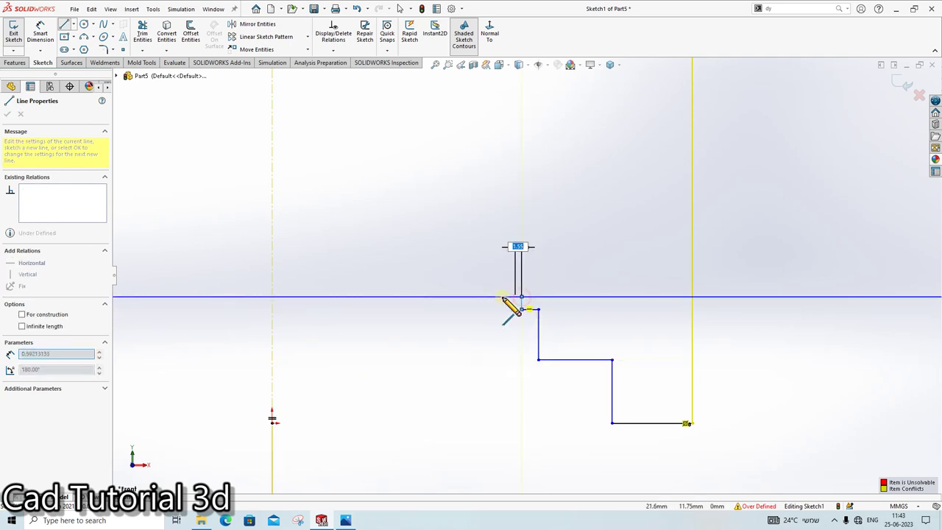
left_click(521, 297)
left_click(502, 298)
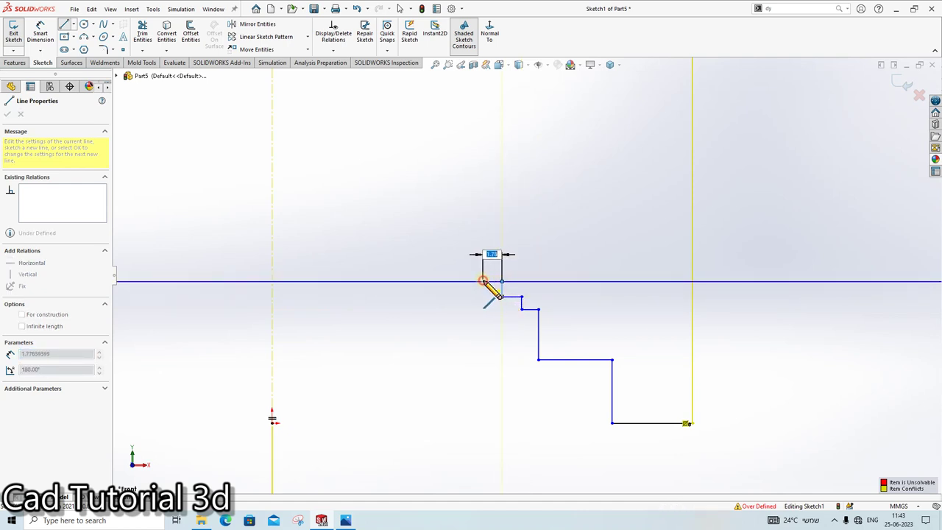
left_click(502, 281)
left_click(482, 281)
left_click(482, 261)
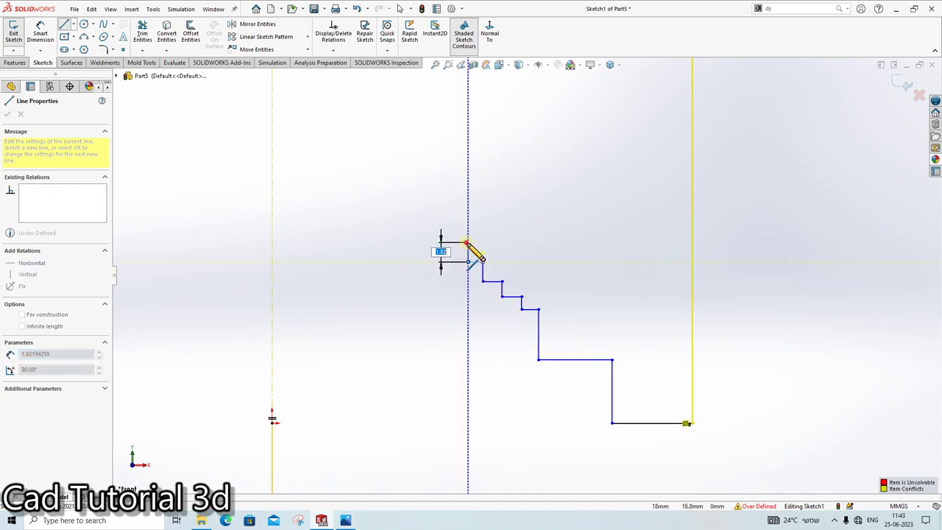
left_click(468, 261)
left_click(468, 242)
left_click(442, 241)
left_click(441, 219)
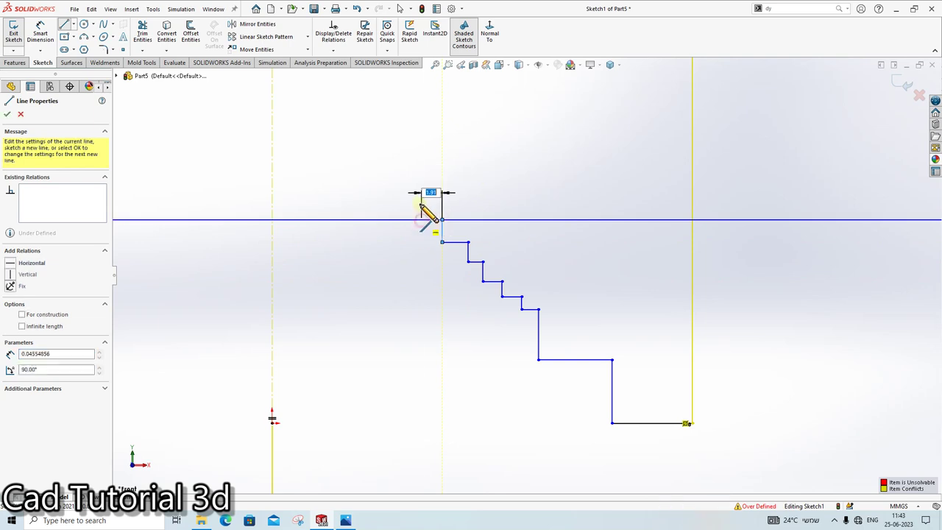
left_click(421, 218)
left_click(417, 194)
key("Escape")
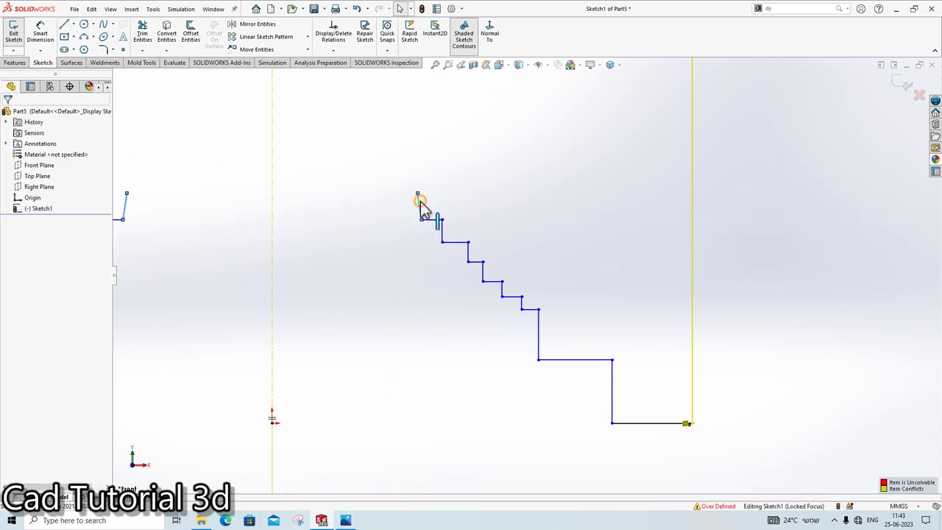
Step: Delete the stray top segment and redraw the notch's rise and flat top to the centreline
left_click(419, 206)
key("Delete")
left_click(65, 27)
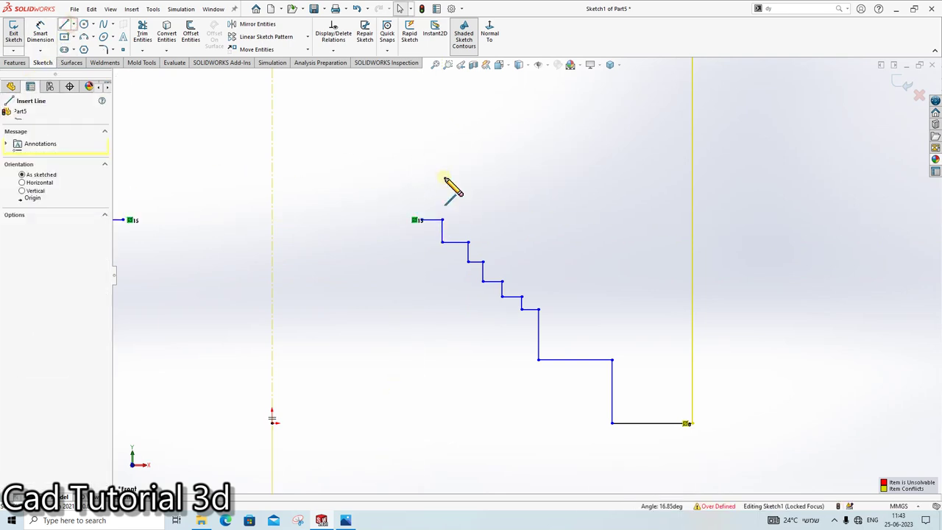
left_click(417, 220)
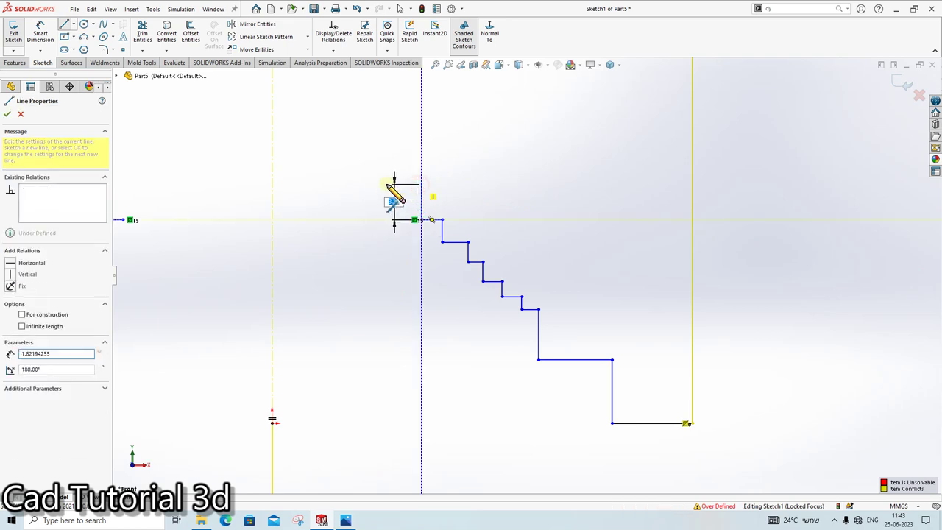
left_click(421, 184)
left_click(386, 155)
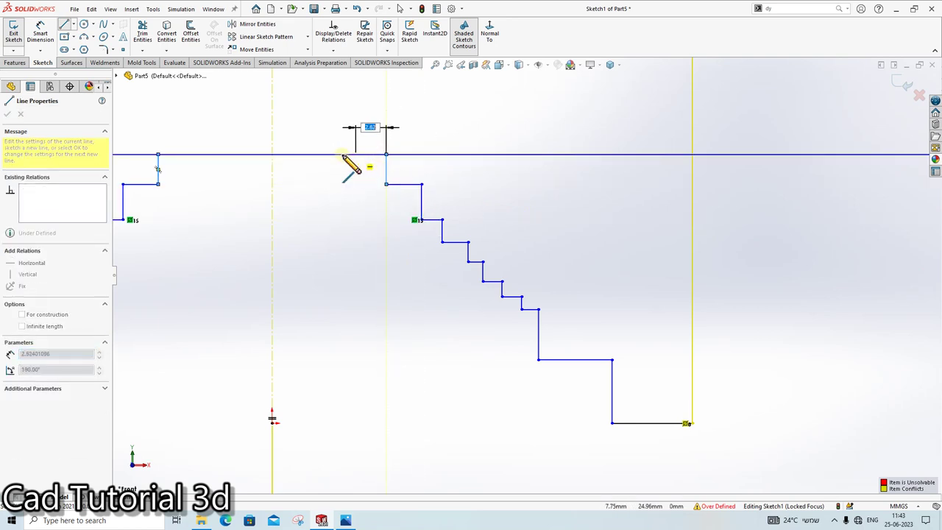
left_click(273, 154)
key("Escape")
key("f")
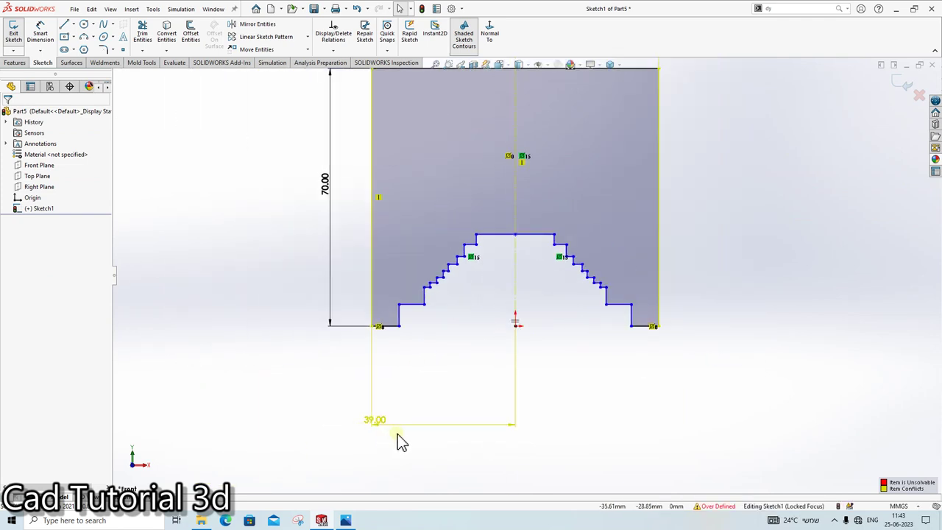
Step: Discard the over-defining 39 mm dimension and briefly check the Pipe Vise reference drawing
left_click(365, 429)
key("Escape")
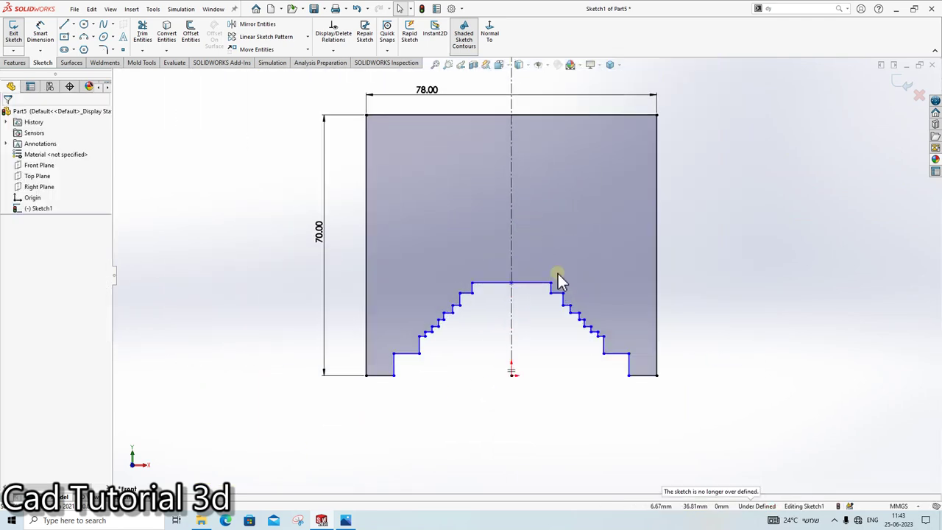
scroll(717, 425, "up", 3)
left_click(340, 520)
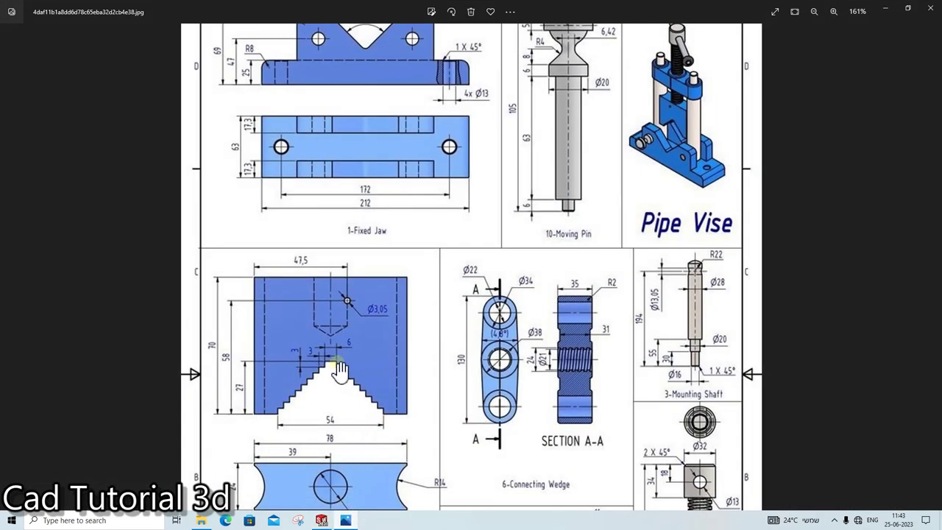
left_click(354, 518)
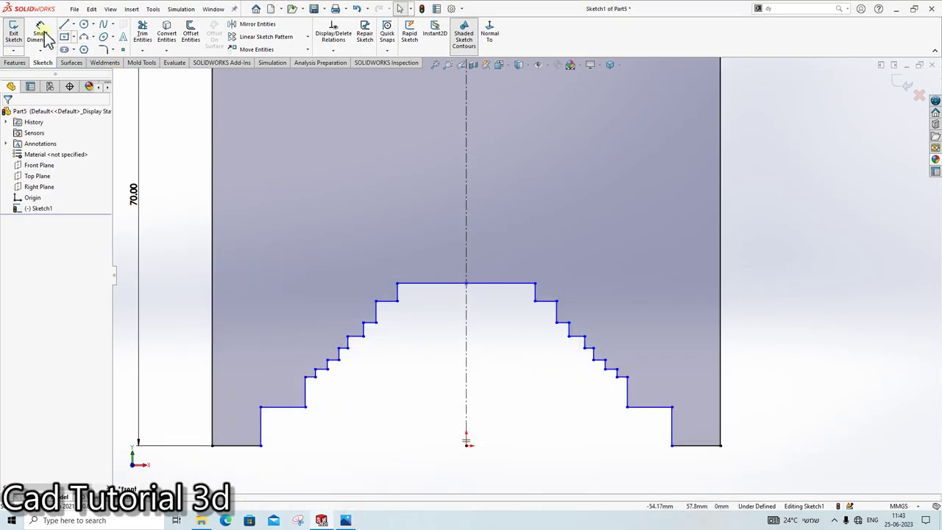
Step: Dimension the bottom notch step at 3 mm high and 3 mm wide
left_click(40, 33)
left_click(673, 430)
left_click(693, 418)
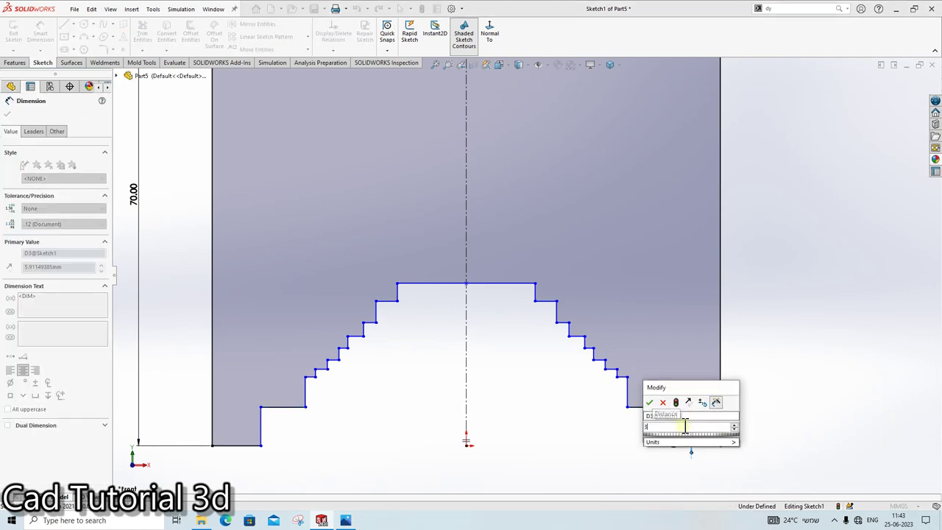
key("Escape")
scroll(640, 420, "down", 2)
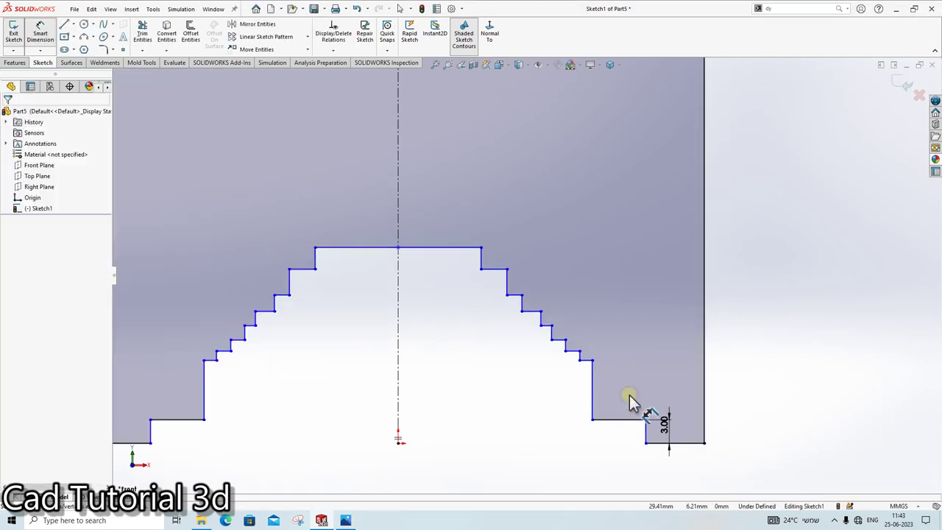
left_click(620, 420)
left_click(623, 406)
type("3")
key("Return")
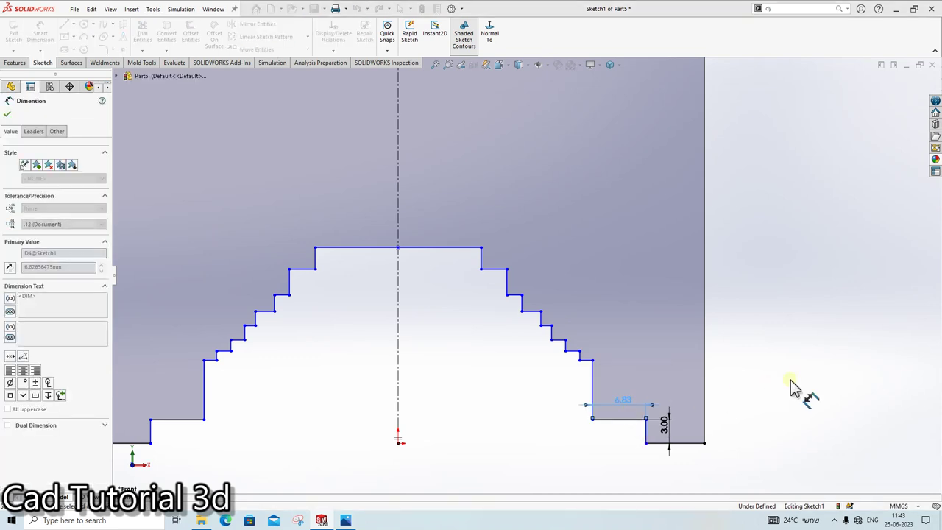
left_click(825, 373)
scroll(657, 425, "down", 2)
key("Escape")
Step: Make all the vertical stair-step risers equal in length
left_click(603, 401)
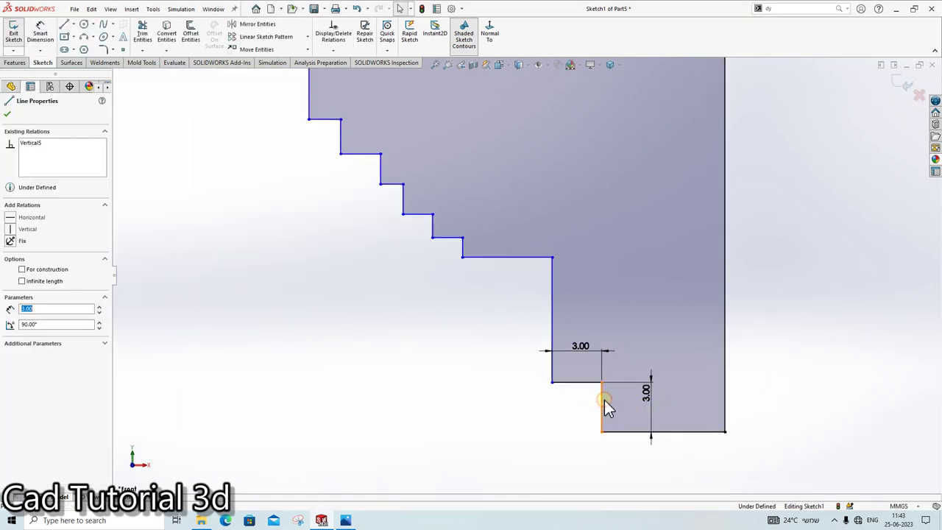
left_click(553, 294, "ctrl")
left_click(442, 244, "ctrl")
left_click(432, 226, "ctrl")
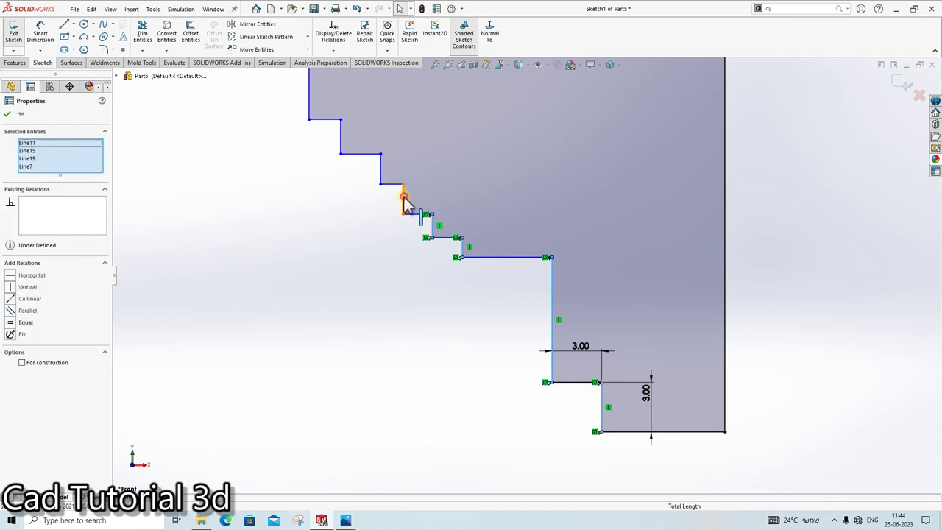
left_click(402, 200, "ctrl")
left_click(388, 184, "ctrl")
scroll(336, 142, "up", 3)
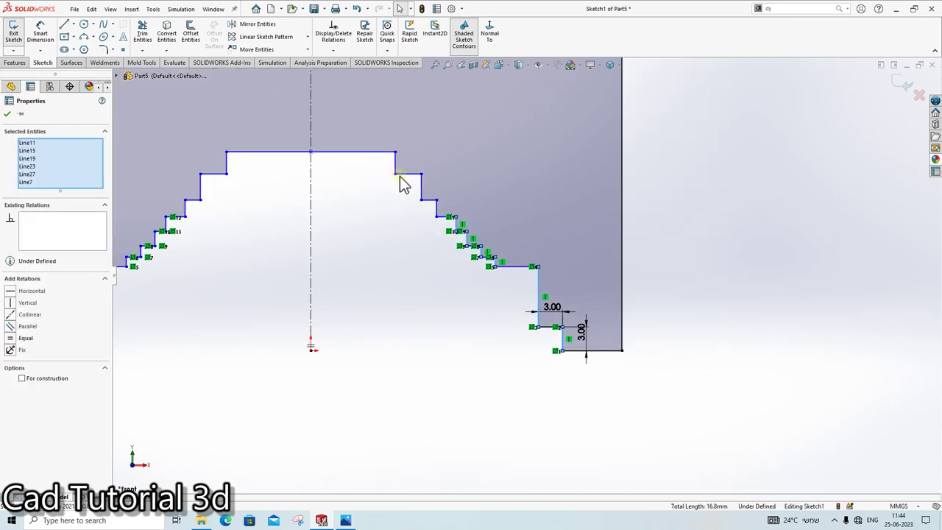
scroll(400, 183, "down", 2)
left_click(455, 219, "ctrl")
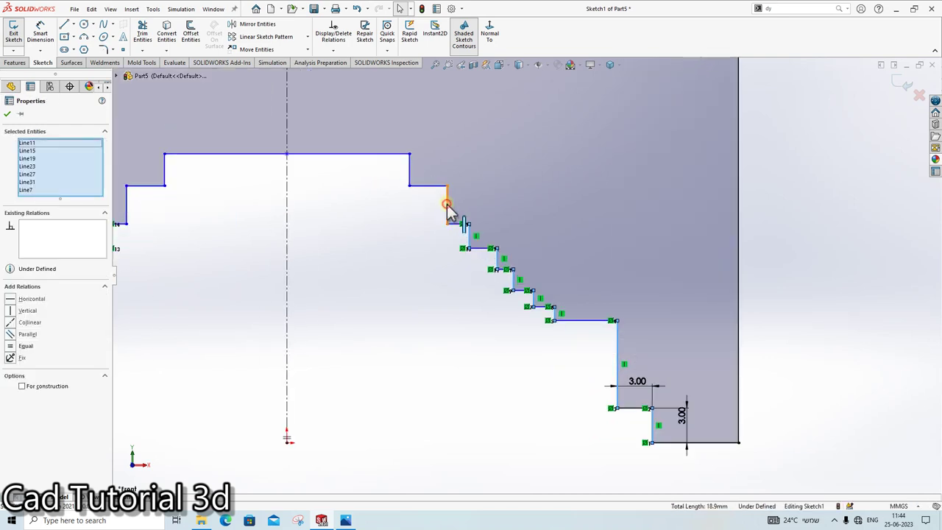
left_click(447, 203, "ctrl")
left_click(409, 170, "ctrl")
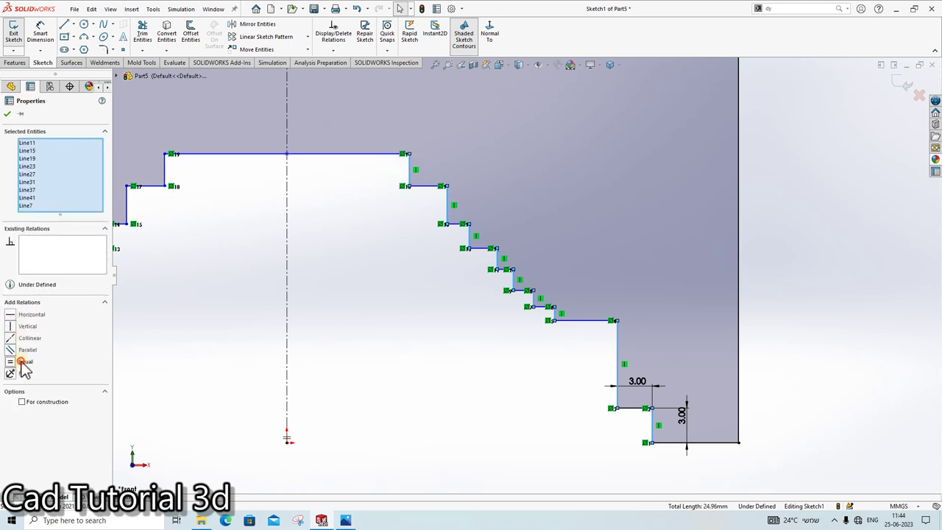
left_click(24, 361)
key("Escape")
Step: Make all the horizontal stair-step treads equal in length
scroll(579, 320, "up", 2)
scroll(555, 357, "down", 2)
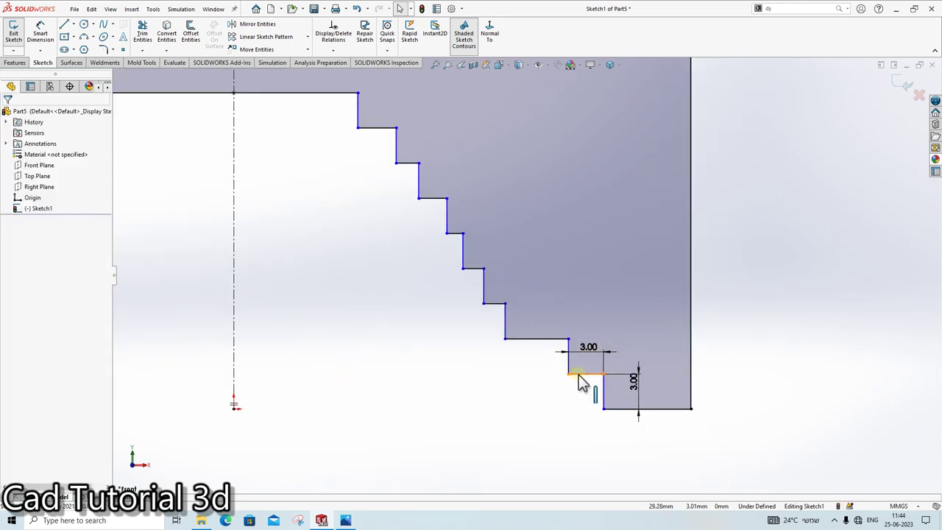
left_click(579, 374)
left_click(546, 339, "ctrl")
left_click(482, 280, "ctrl")
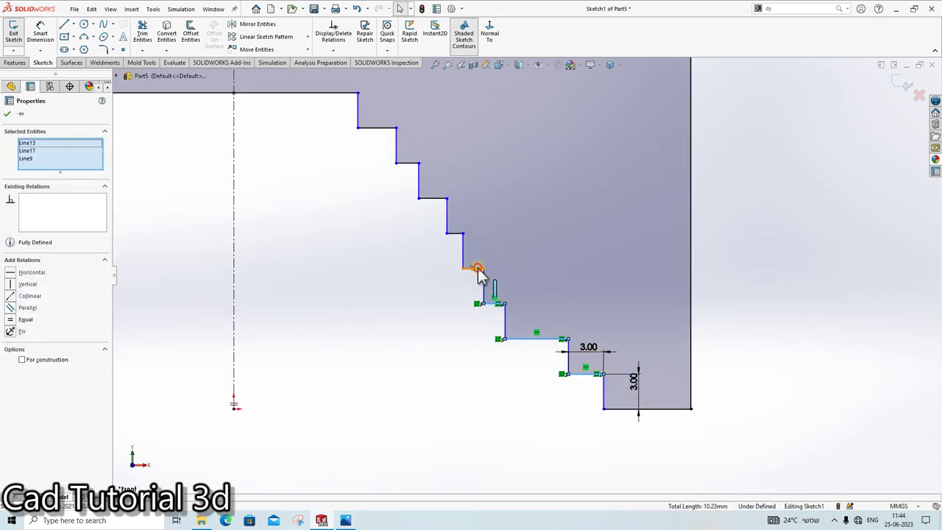
left_click(463, 246, "ctrl")
left_click(449, 213, "ctrl")
left_click(413, 177, "ctrl")
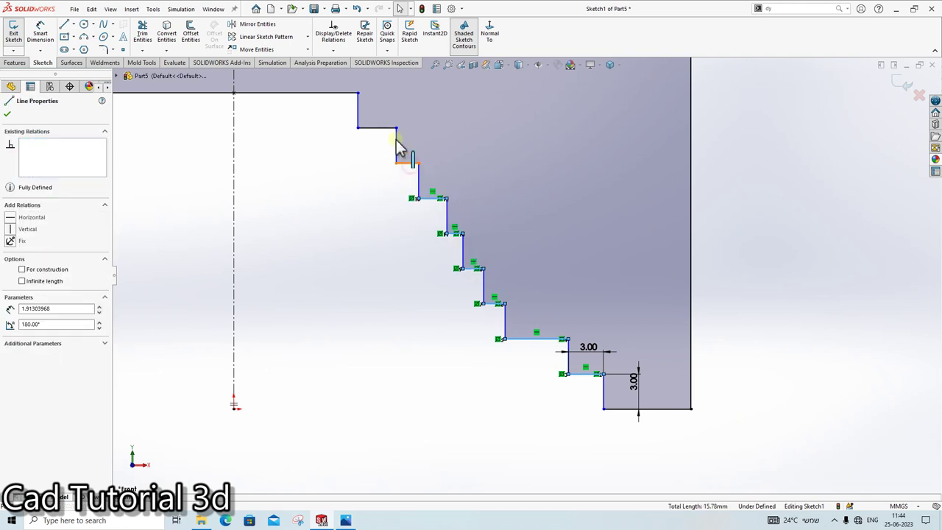
left_click(407, 162, "ctrl")
left_click(376, 128, "ctrl")
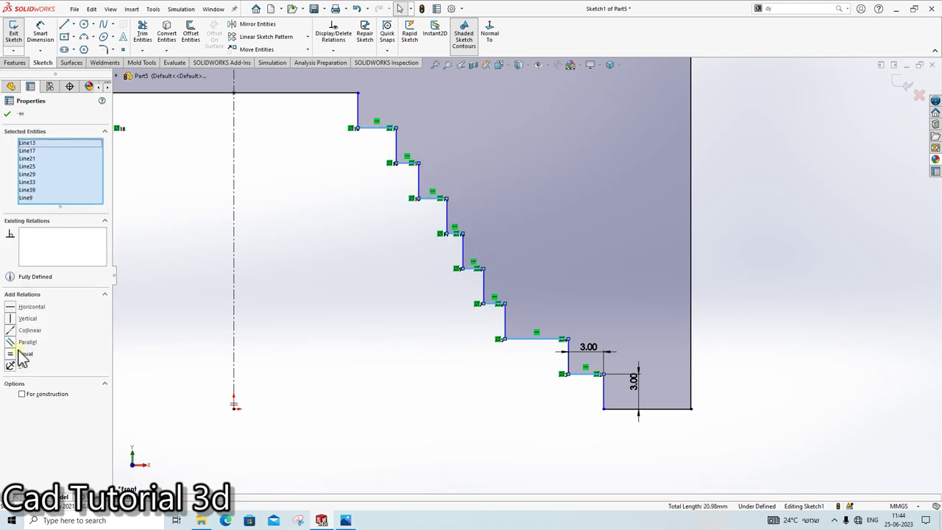
left_click(22, 354)
left_click(354, 368)
scroll(543, 279, "up", 2)
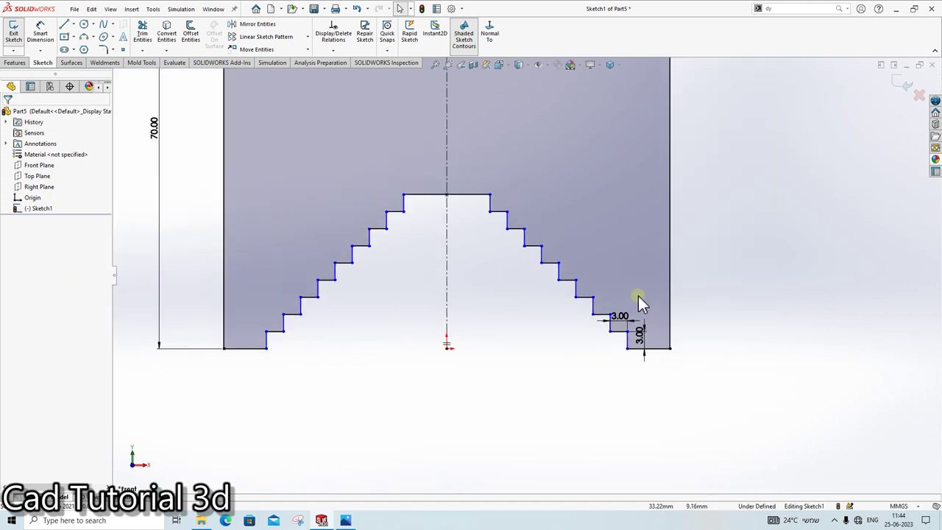
scroll(638, 295, "up", 2)
scroll(538, 373, "down", 1)
scroll(121, 121, "up", 1)
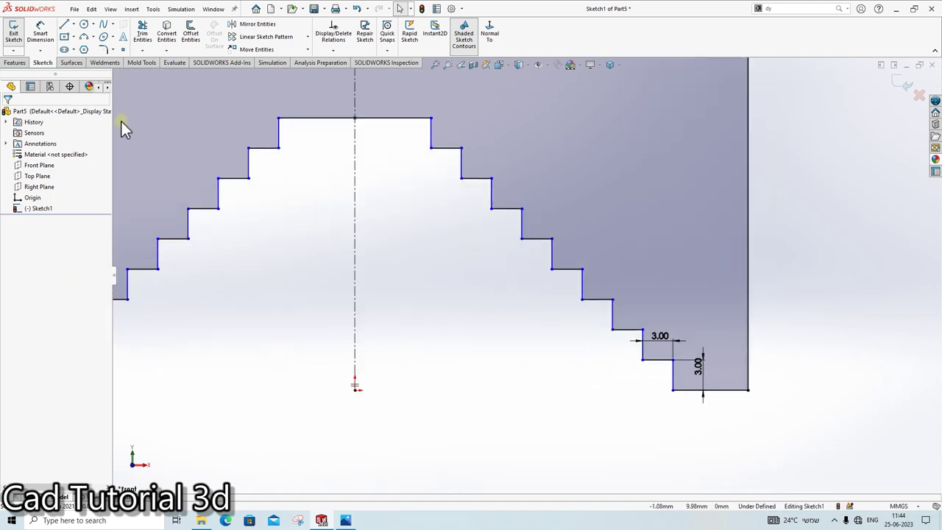
Step: Dimension the notch's flat top 6 mm wide, fully defining the sketch, then show the Pipe Vise drawing
left_click(39, 37)
left_click(323, 118)
left_click(342, 117)
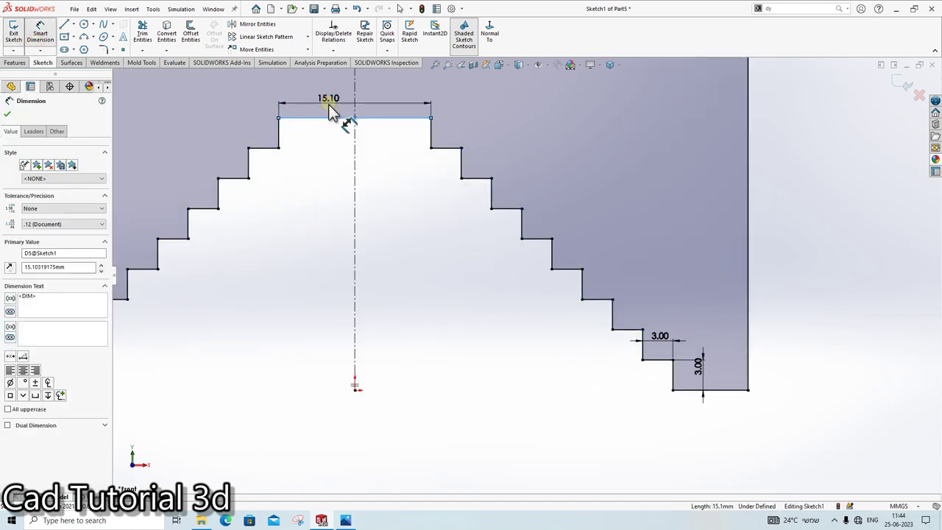
type("6")
key("Return")
left_click(533, 330)
scroll(501, 213, "down", 2)
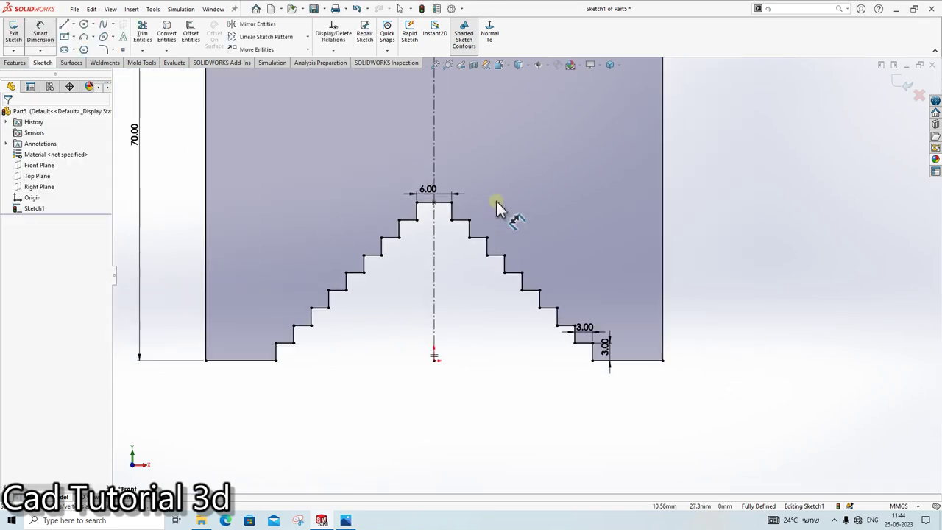
scroll(559, 221, "up", 1)
scroll(669, 206, "down", 1)
scroll(633, 169, "up", 1)
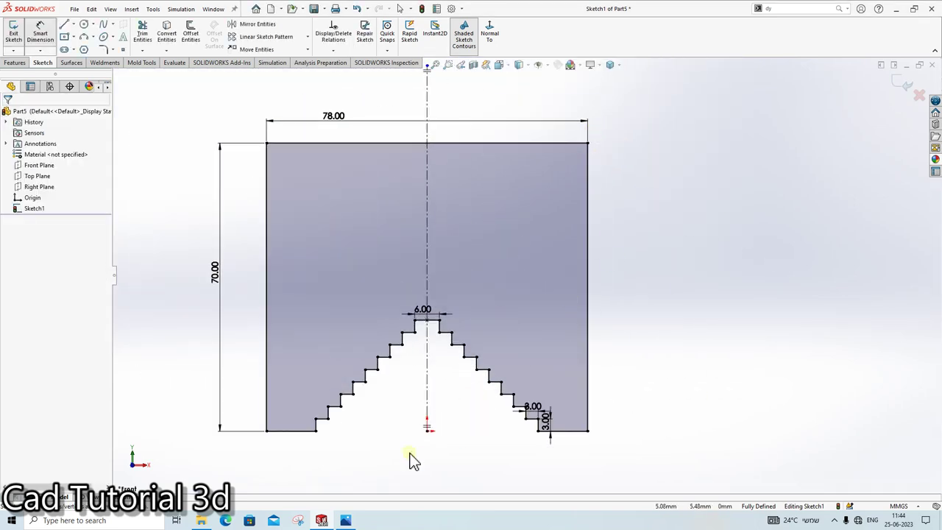
left_click(348, 520)
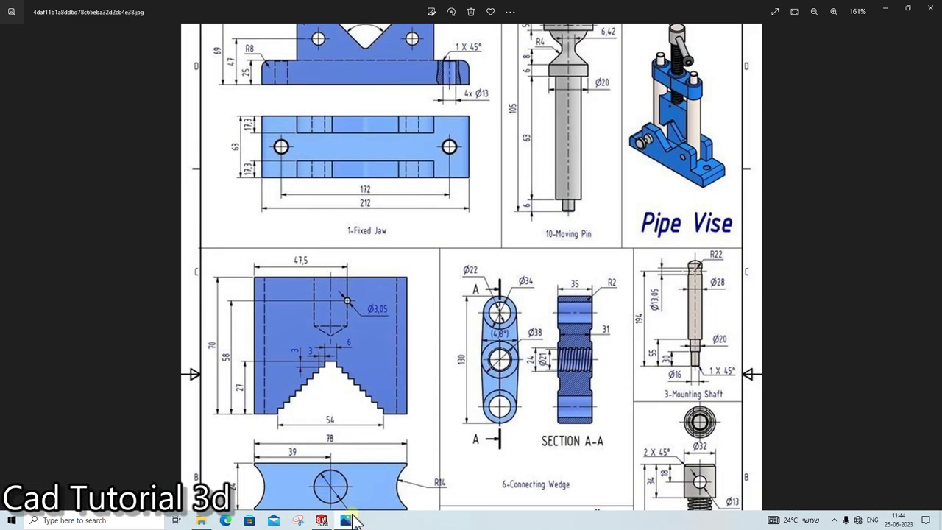
Step: Compare the Pipe Vise drawing against the sketch, then return to SOLIDWORKS
scroll(412, 427, "down", 2)
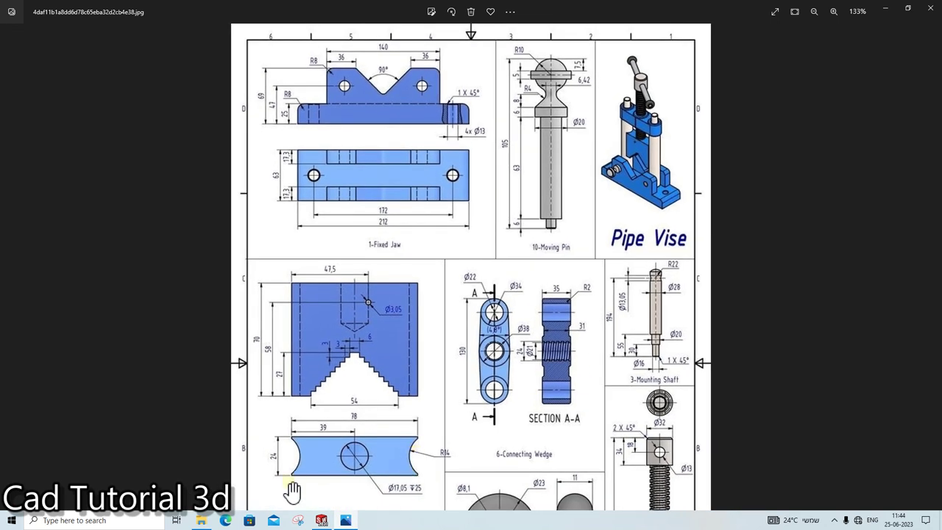
left_click(348, 520)
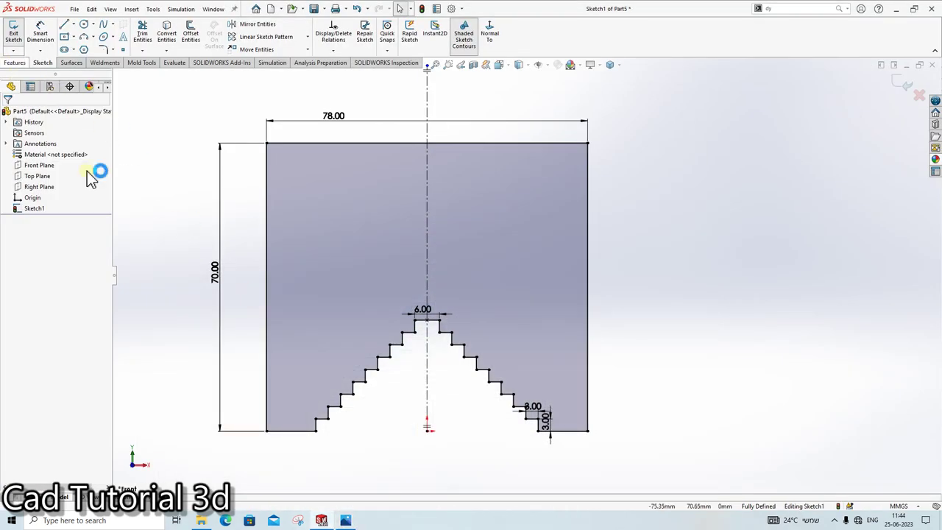
left_click(345, 520)
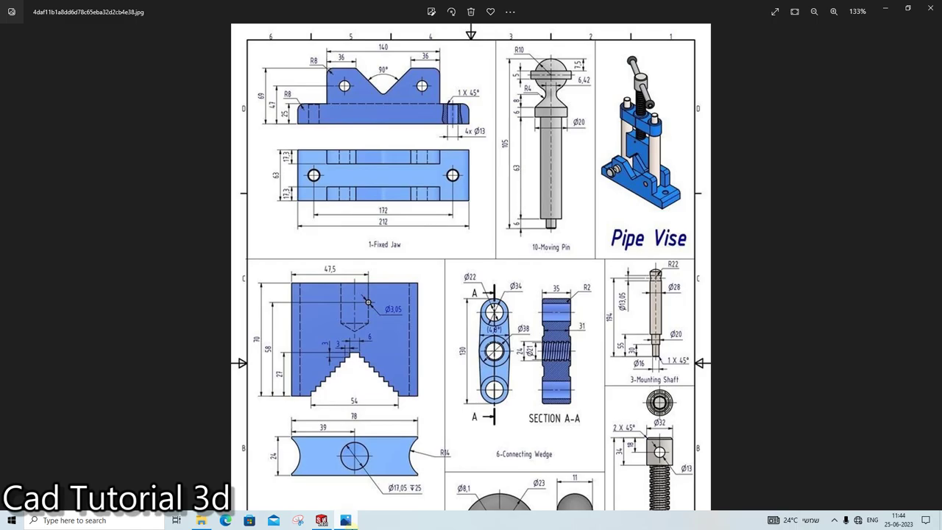
key("alt+Tab")
Step: Extrude the jaw sketch 24 mm into a solid boss block, then switch back to the drawing
left_click(15, 63)
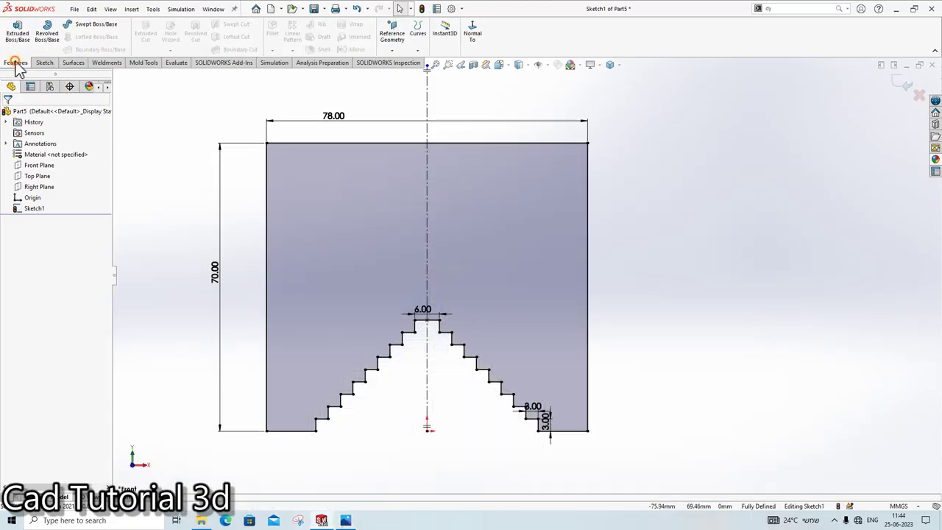
left_click(28, 42)
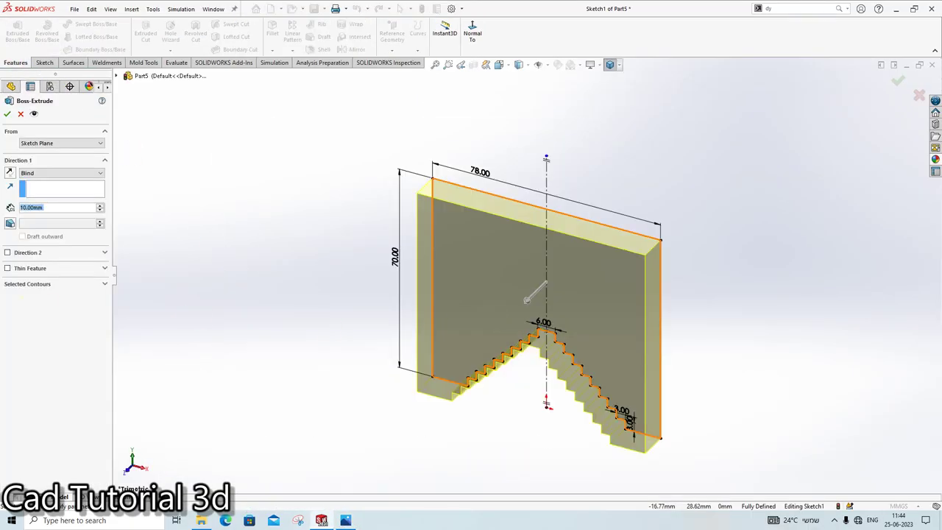
type("24")
key("Return")
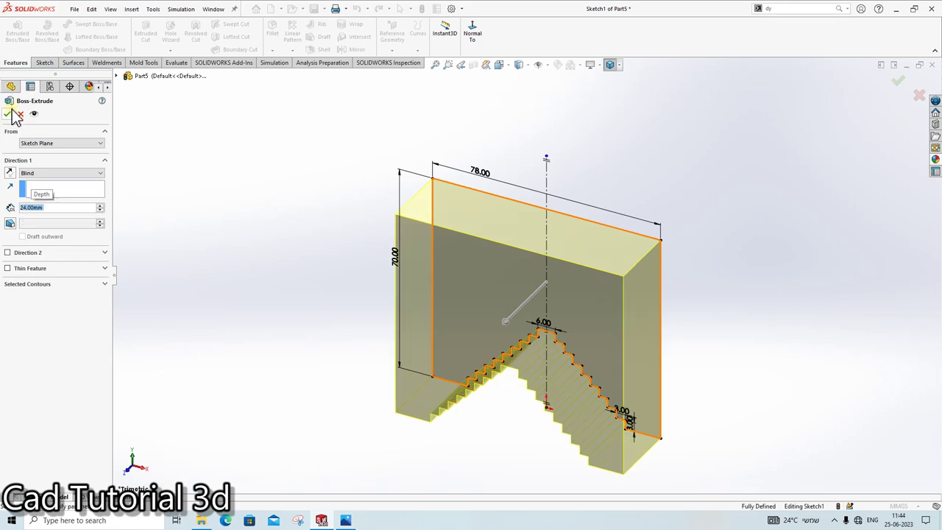
left_click(9, 114)
key("alt+Tab")
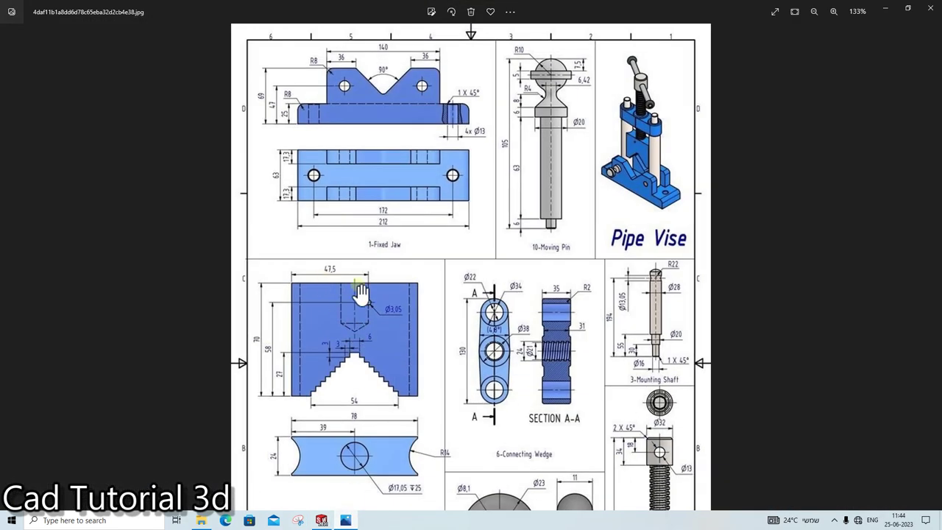
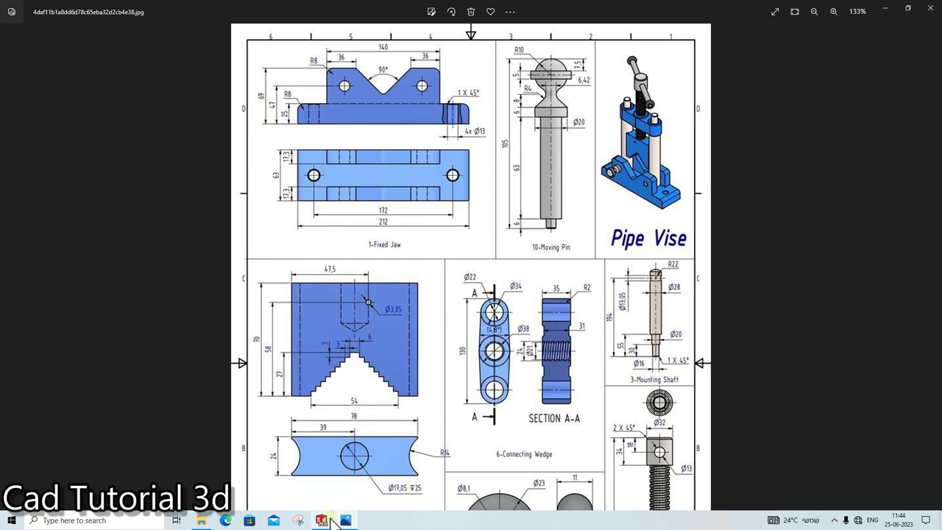
Step: Define a Ø17.5 Hole Wizard hole, Blind 25 mm deep, centred on the block's top face
left_click(330, 519)
left_click(277, 33)
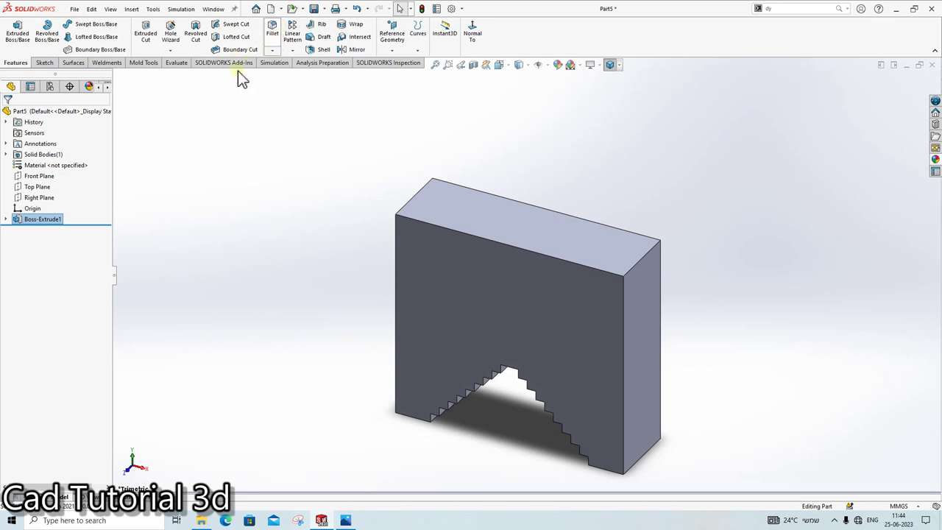
left_click(172, 41)
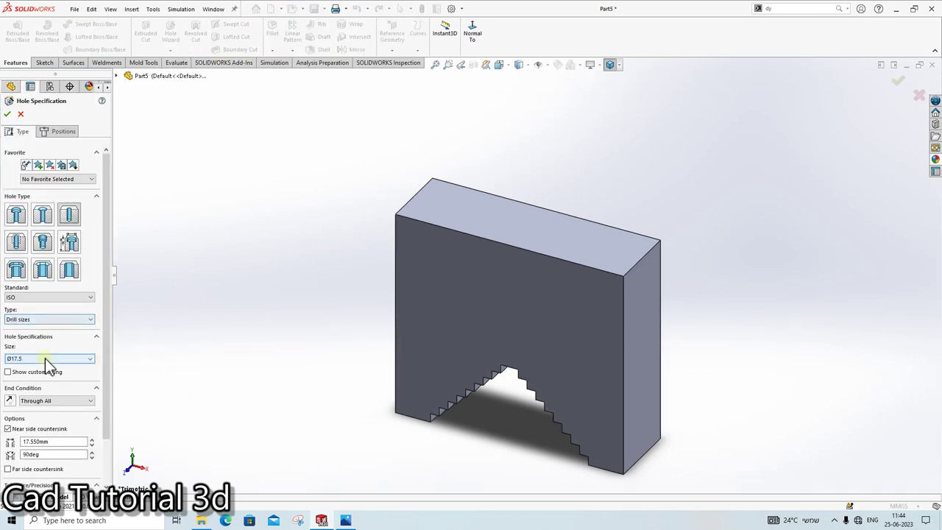
left_click(52, 403)
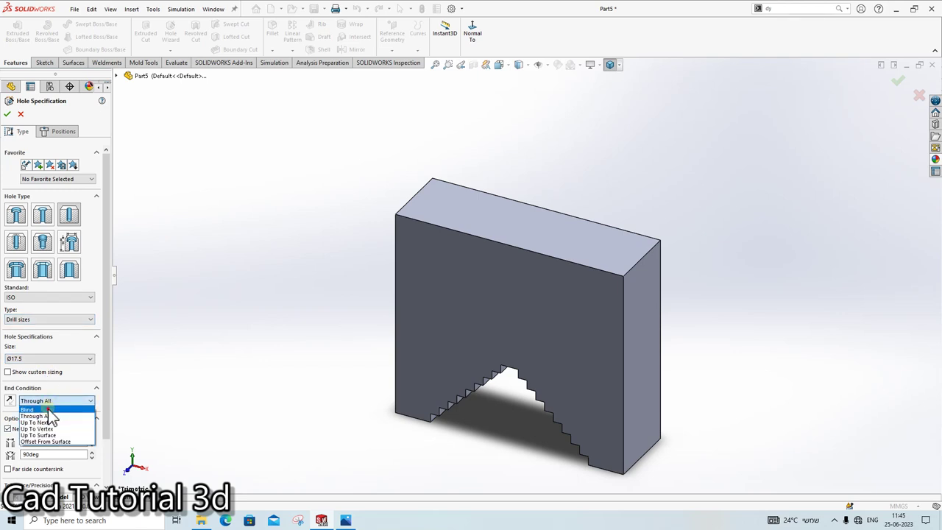
left_click(29, 409)
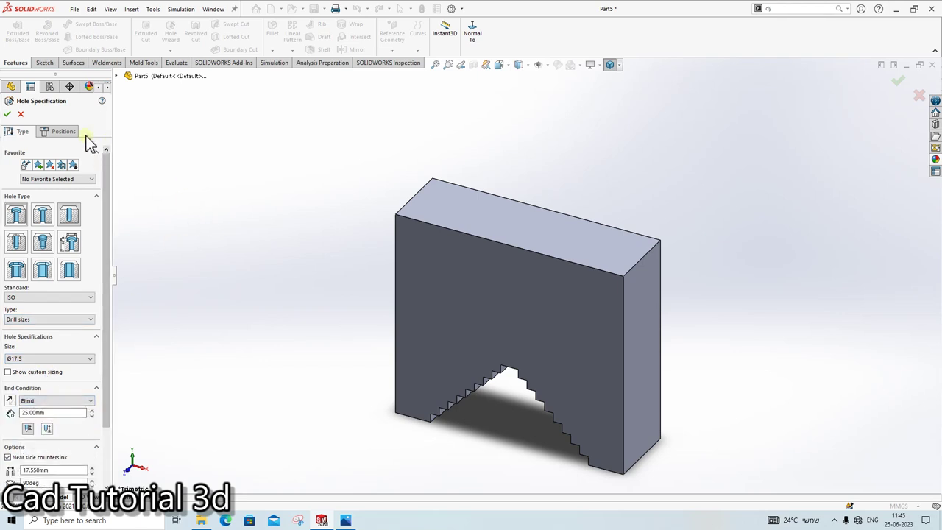
left_click(64, 131)
left_click(536, 246)
left_click(546, 445)
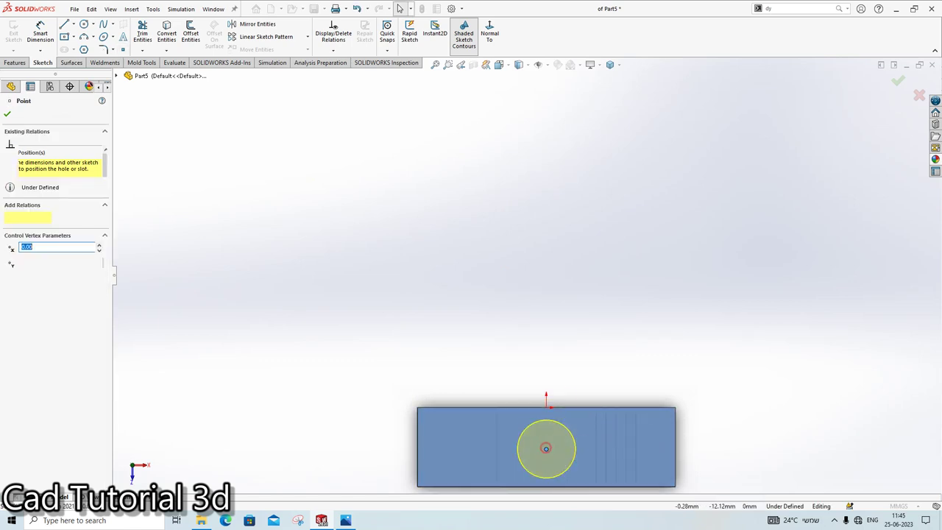
Step: Add a Vertical relation between the hole centre and the origin
left_click(546, 409, "ctrl")
key("Escape")
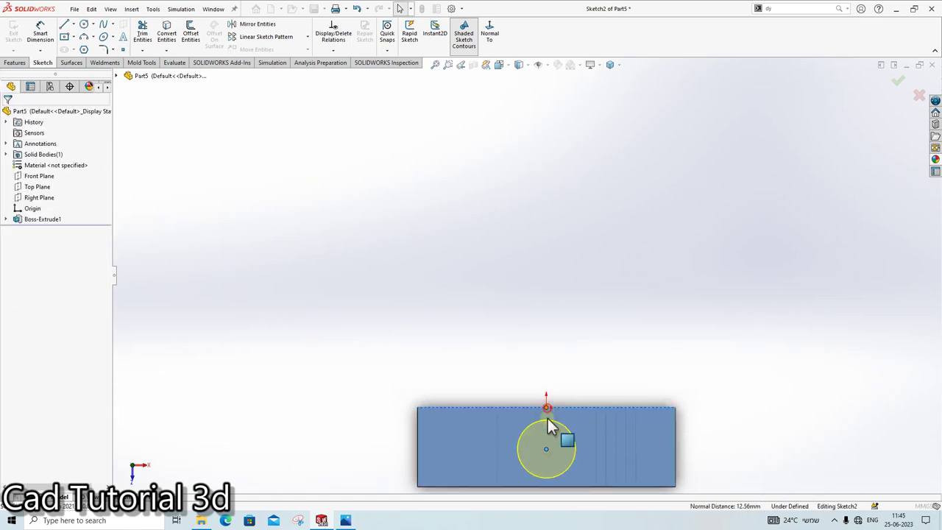
left_click(546, 449)
left_click(546, 407, "ctrl")
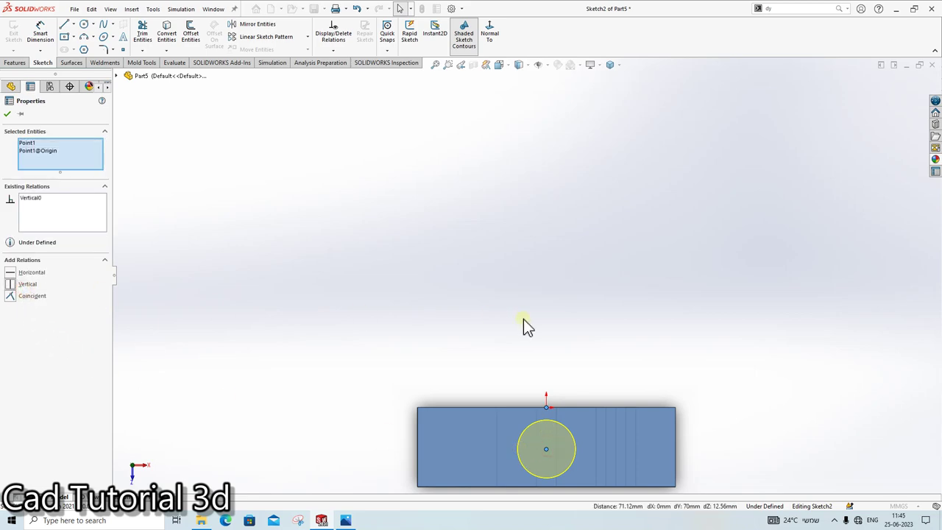
scroll(524, 326, "up", 3)
left_click(7, 114)
scroll(673, 385, "down", 3)
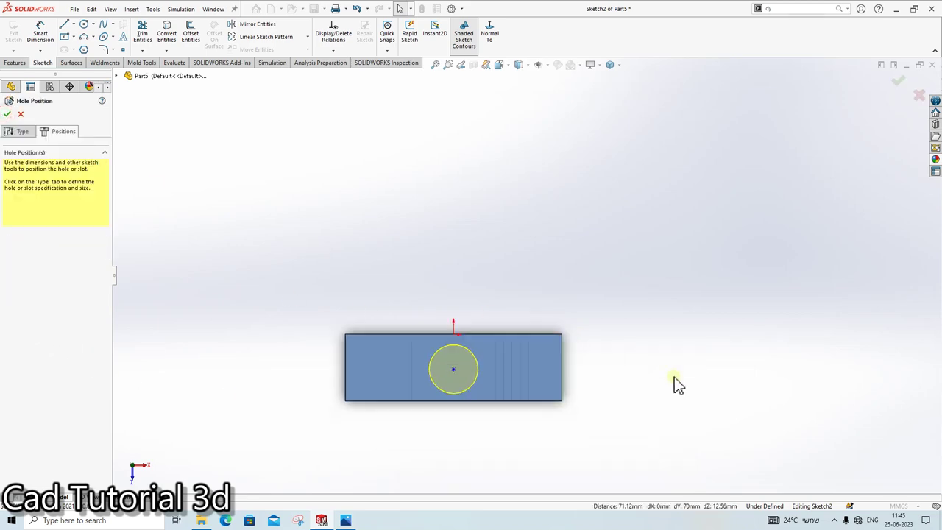
Step: Dimension the hole centre 12 mm from the bottom edge and finish the hole
left_click(345, 520)
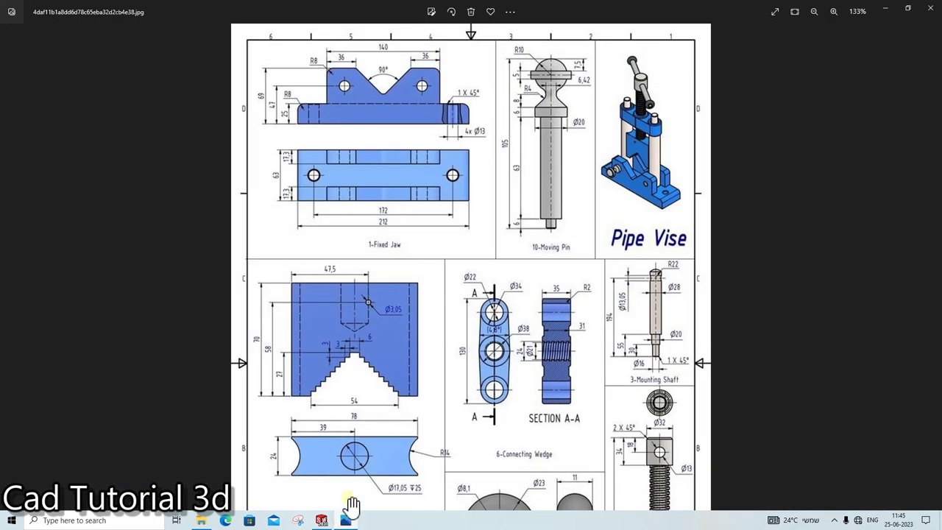
left_click(345, 520)
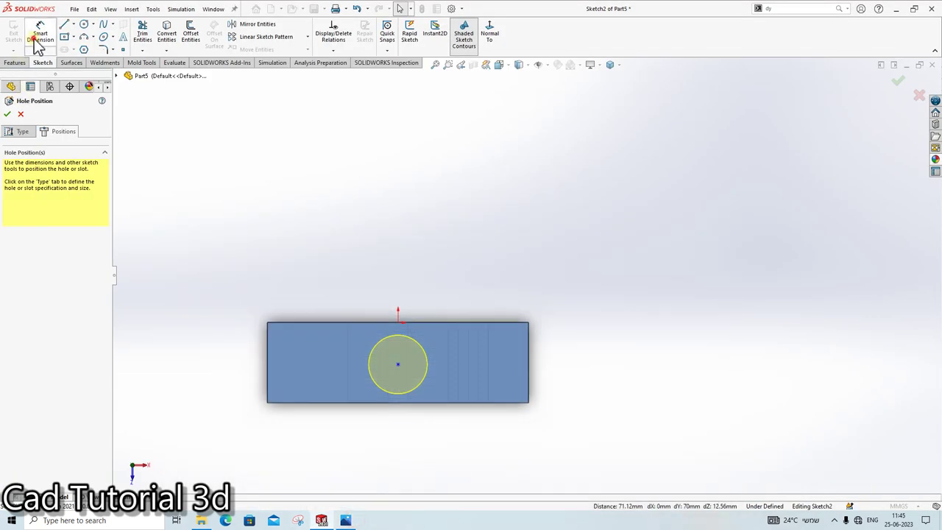
left_click(381, 404)
left_click(397, 364)
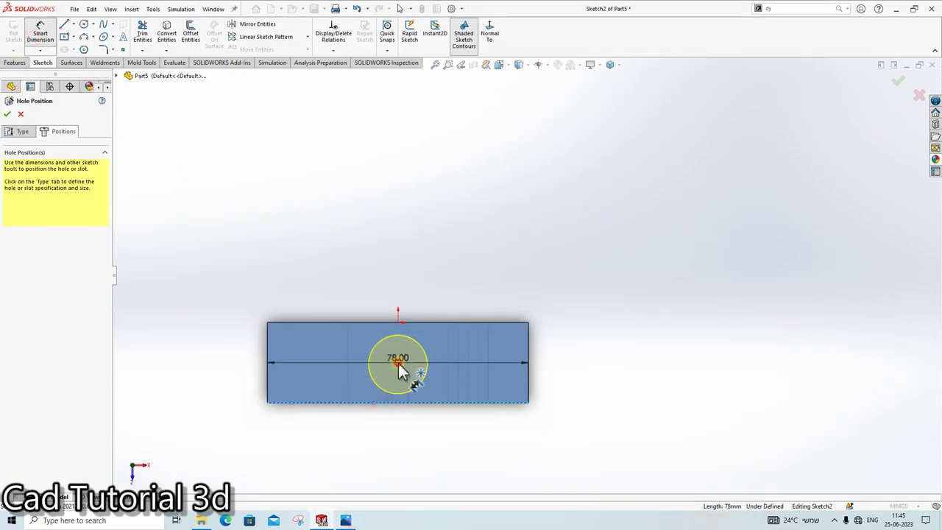
left_click(262, 384)
left_click(262, 384)
type("12")
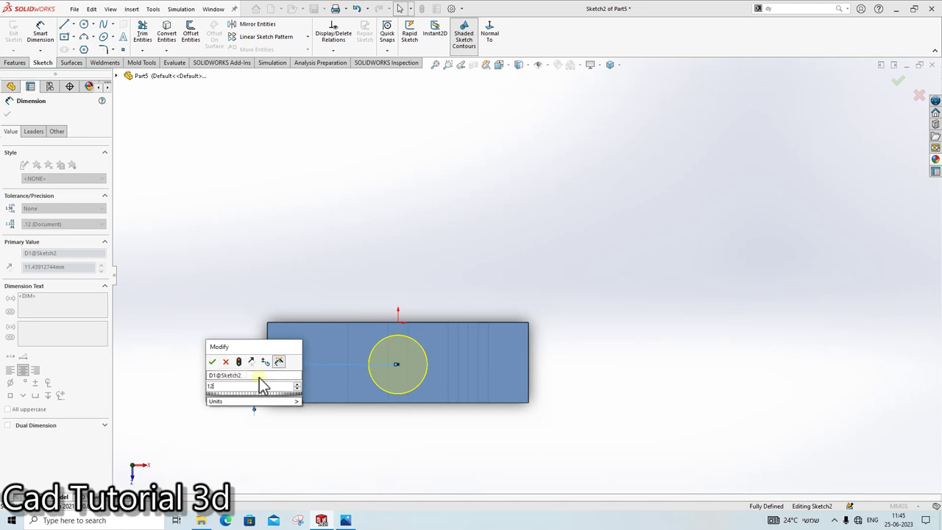
key("Return")
key("Escape")
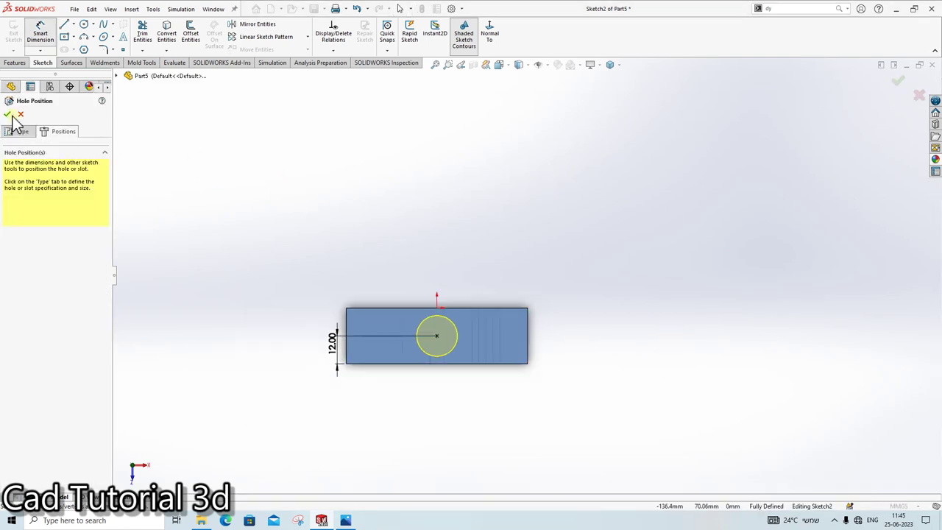
left_click(9, 115)
mouse_move(555, 286)
middle_mouse_down()
mouse_move(540, 271)
mouse_move(497, 284)
middle_mouse_up()
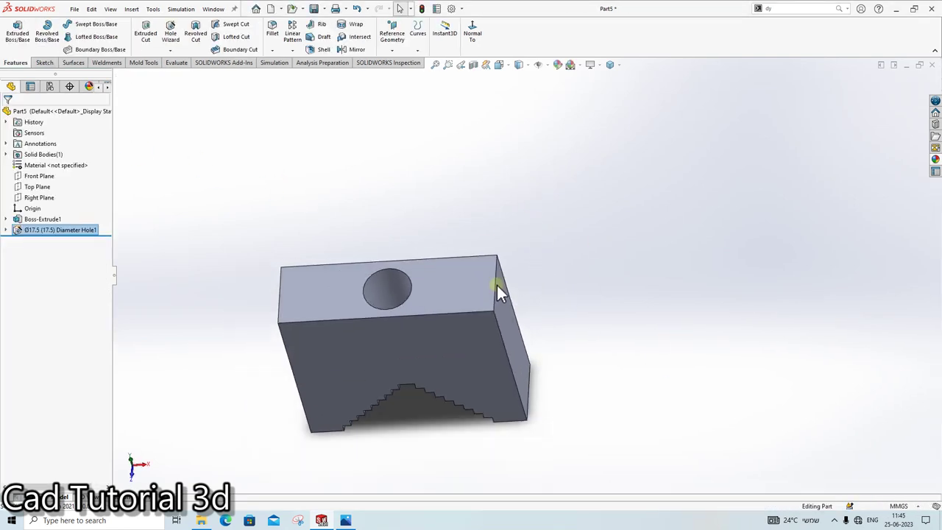
Step: Start a new sketch on the block's top face after checking the reference drawing
left_click(345, 518)
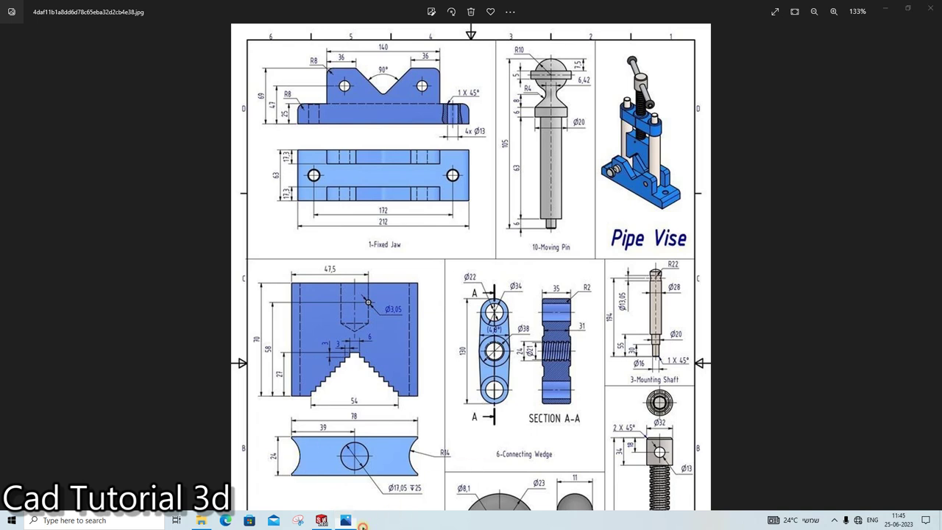
left_click(883, 9)
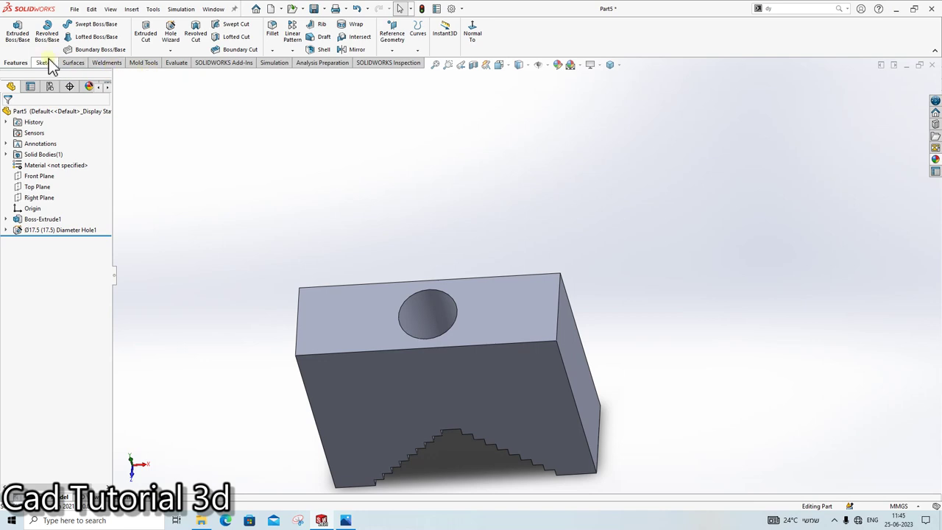
left_click(50, 63)
left_click(15, 31)
left_click(332, 315)
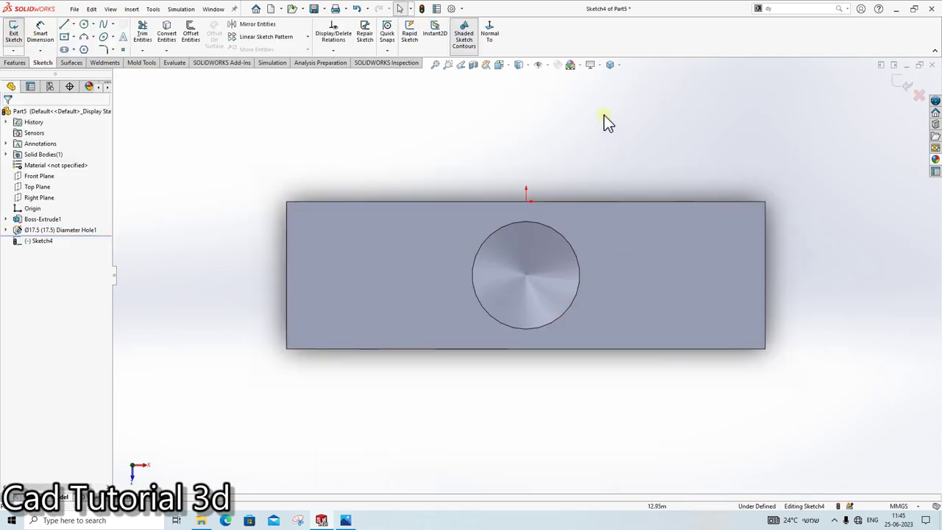
Step: Draw a circle at each short end of the block
left_click(86, 25)
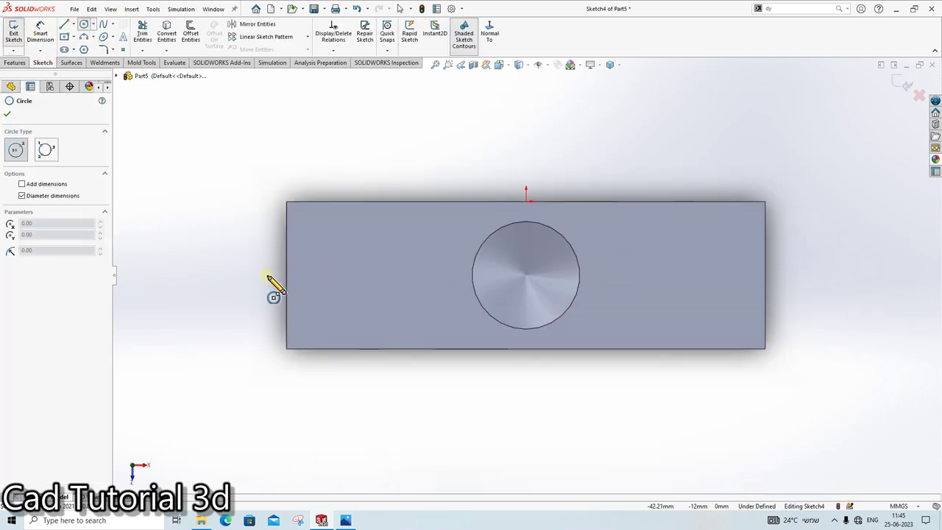
left_click(267, 275)
left_click(324, 275)
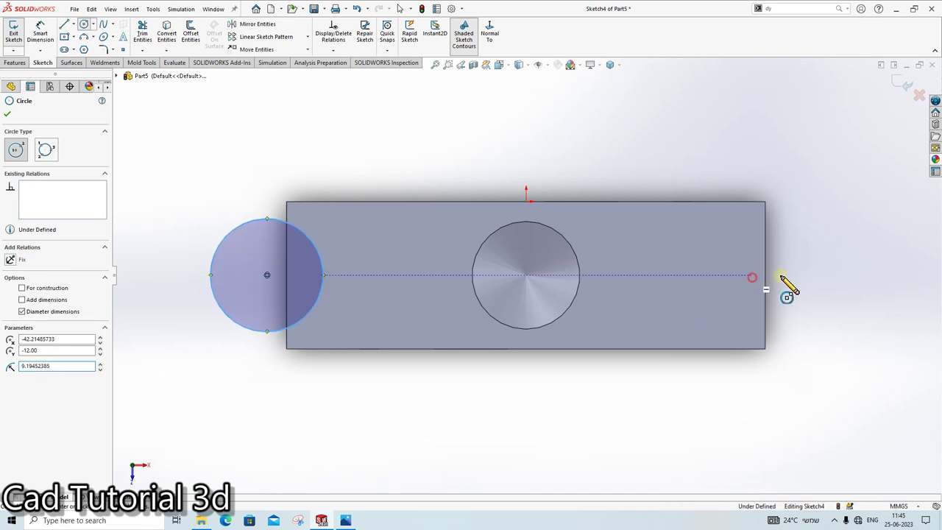
left_click(752, 274)
left_click(806, 275)
key("Escape")
Step: Dimension both end circles to Ø28
left_click(52, 35)
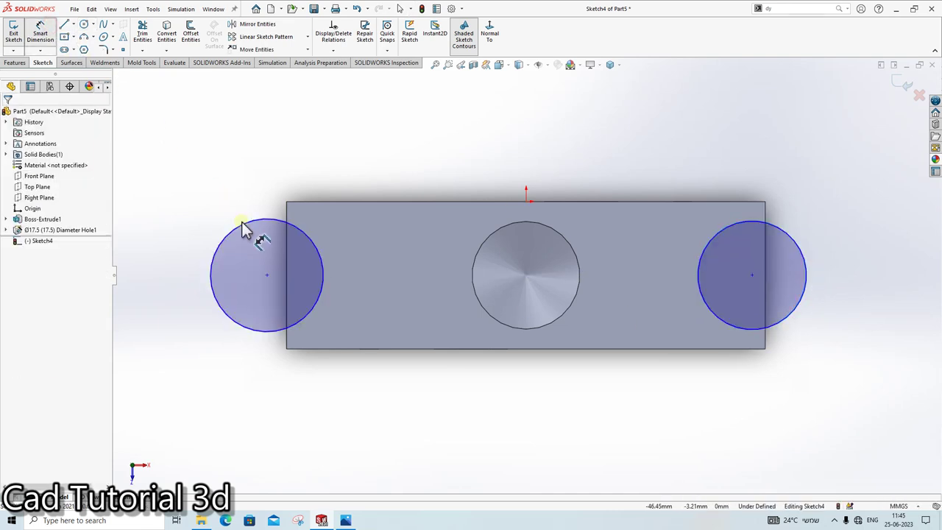
left_click(246, 225)
left_click(239, 211)
type("28")
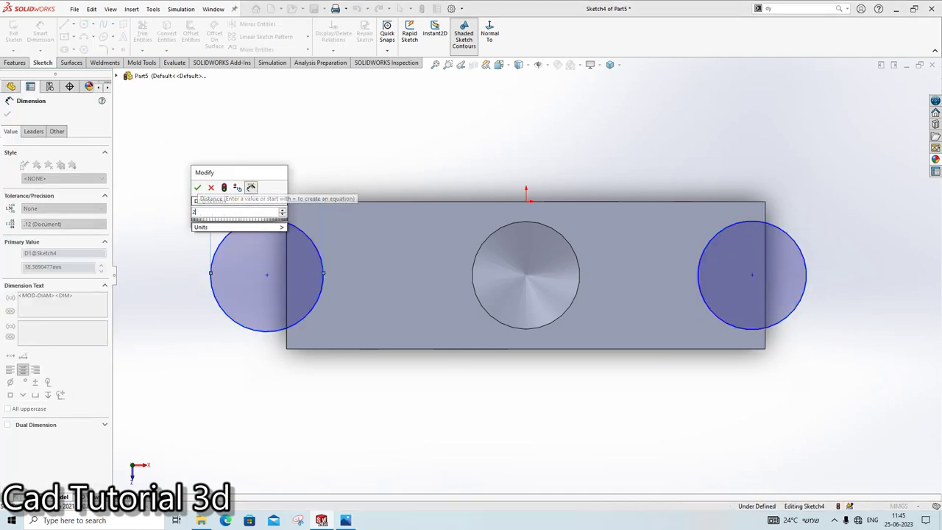
key("Return")
key("Escape")
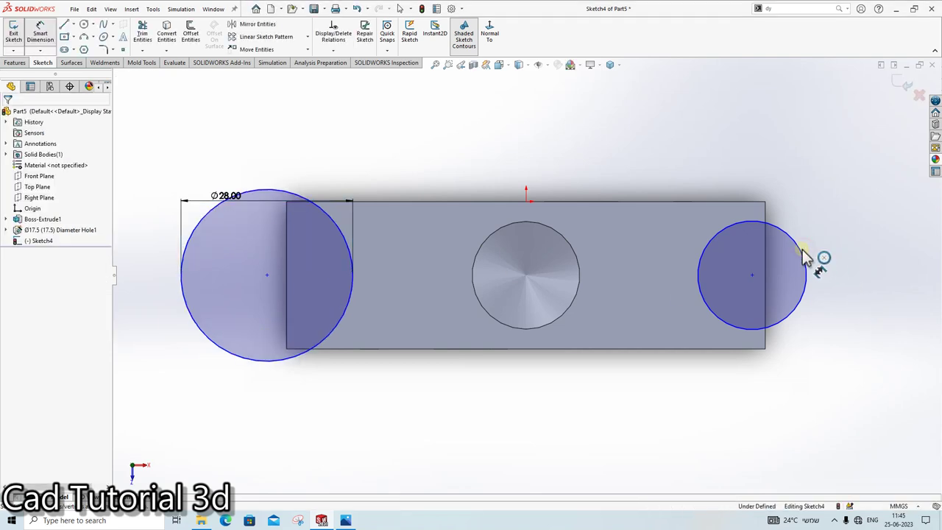
left_click(804, 257)
left_click(816, 243)
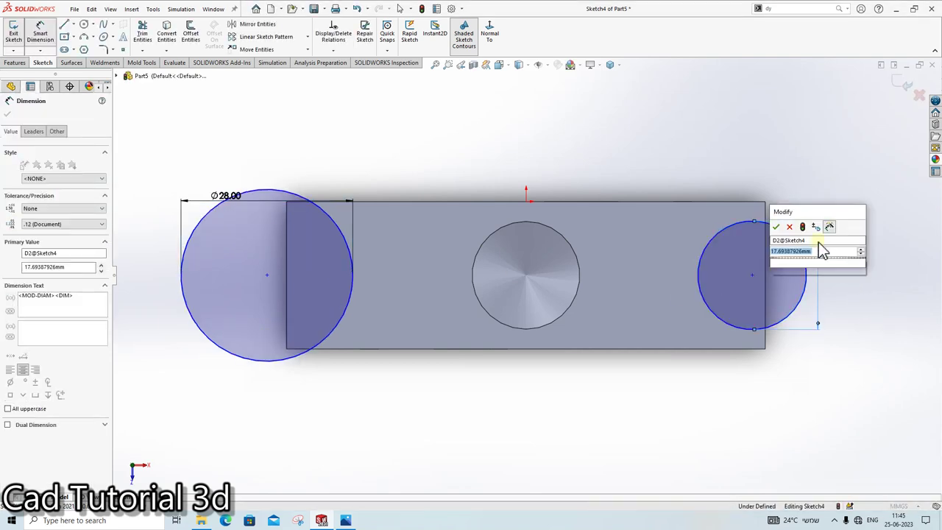
type("28")
key("Return")
left_click(347, 520)
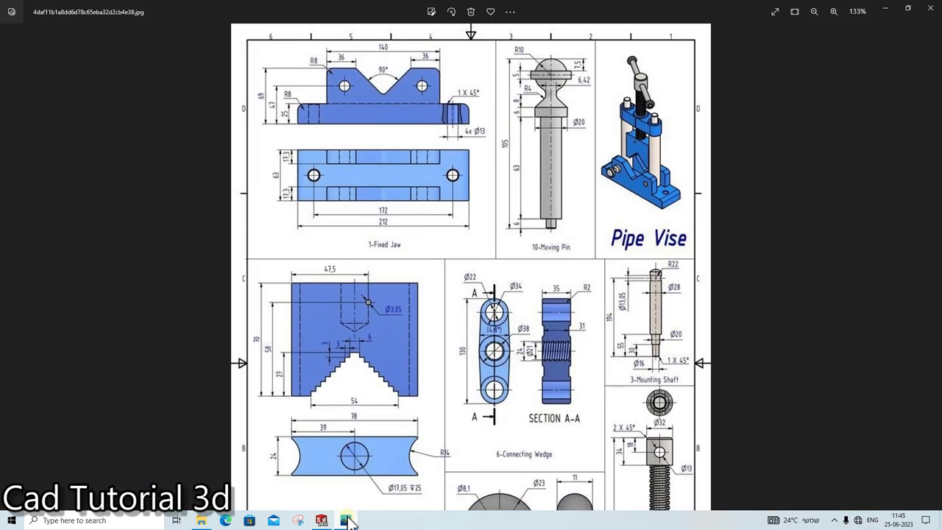
left_click(348, 521)
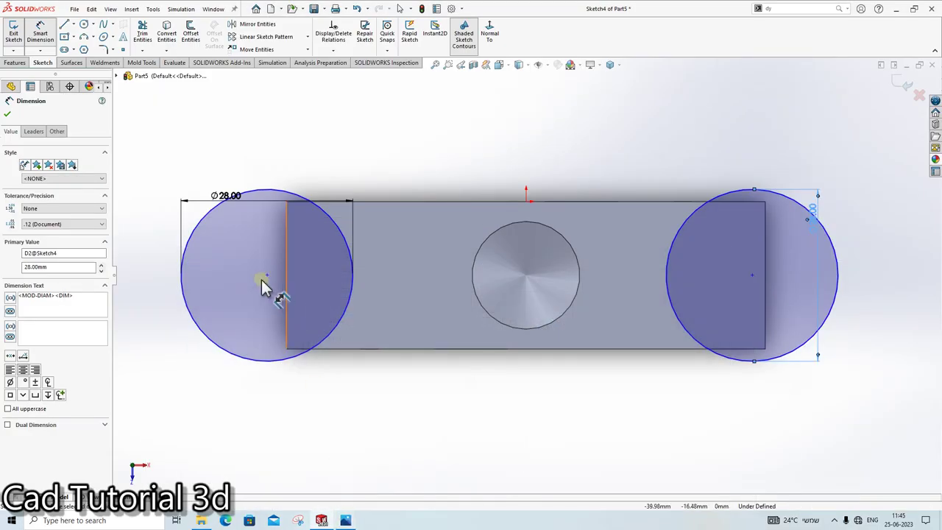
key("Escape")
key("Escape")
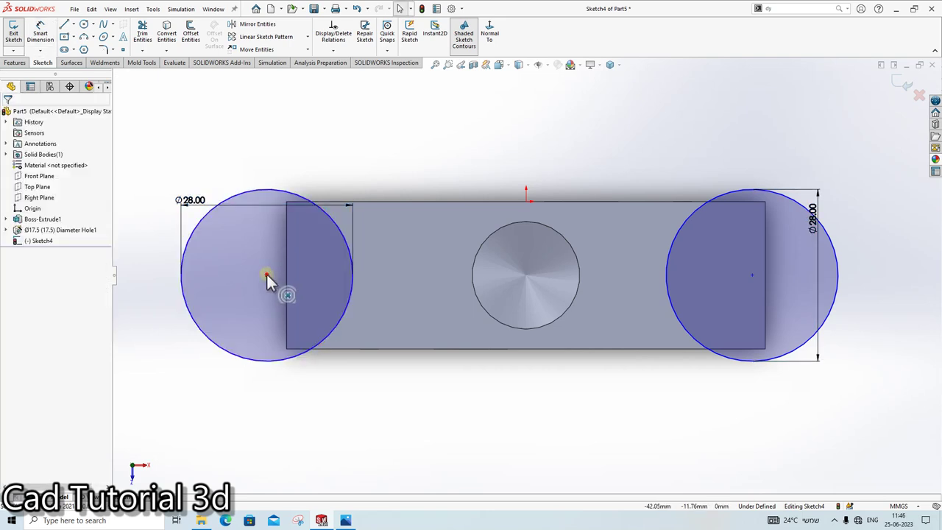
Step: Dimension the left circle centre 10 mm from the block's left edge
left_click_drag(266, 275, 221, 271)
left_click(41, 33)
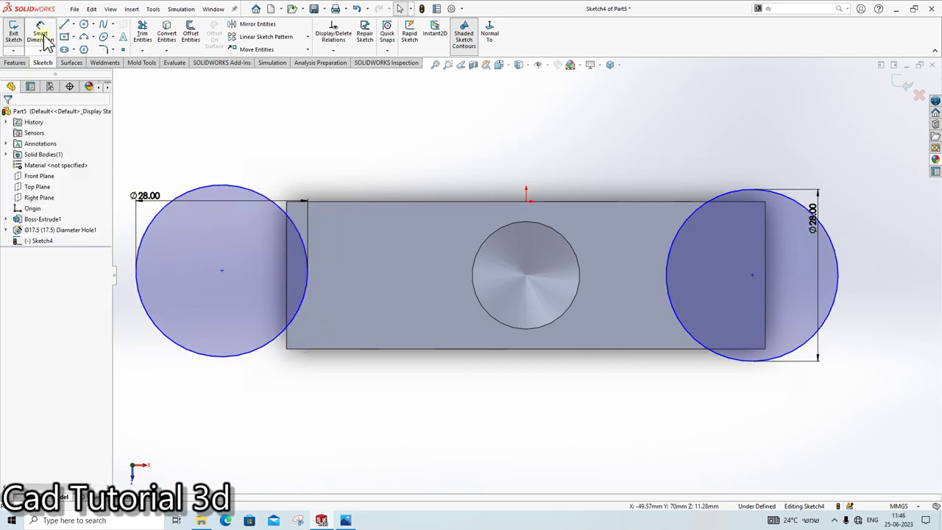
left_click(221, 270)
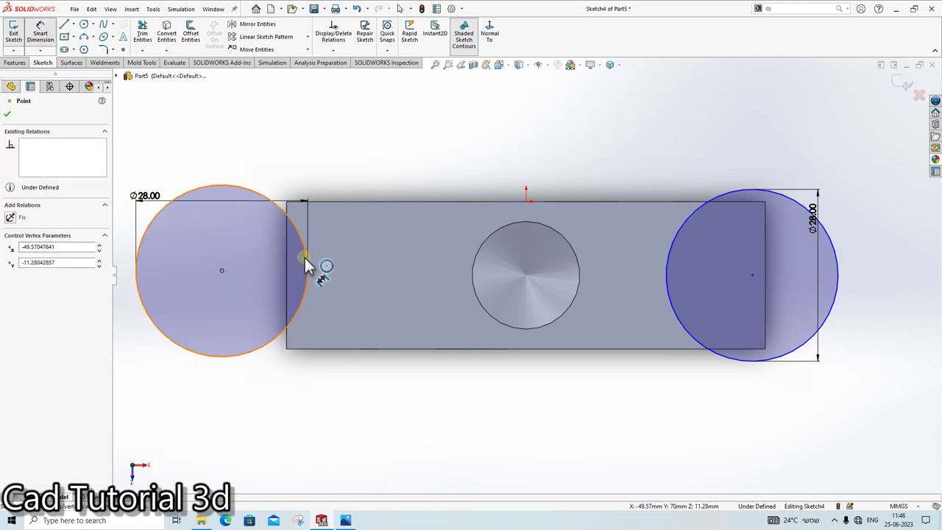
left_click(286, 258)
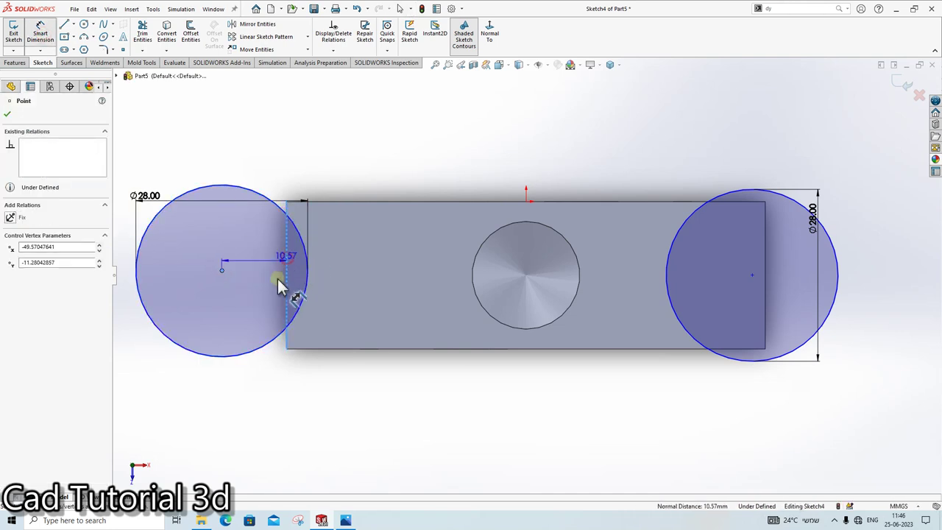
left_click(262, 302)
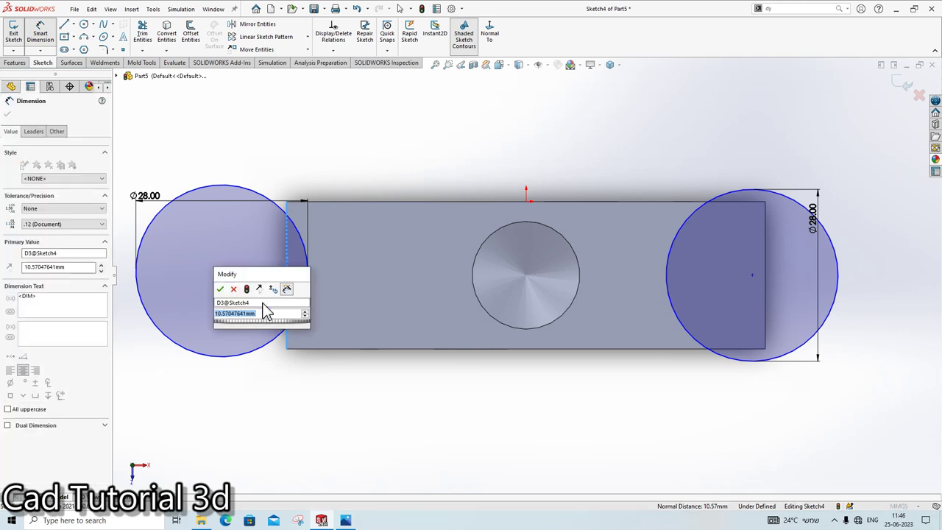
type("10")
key("Return")
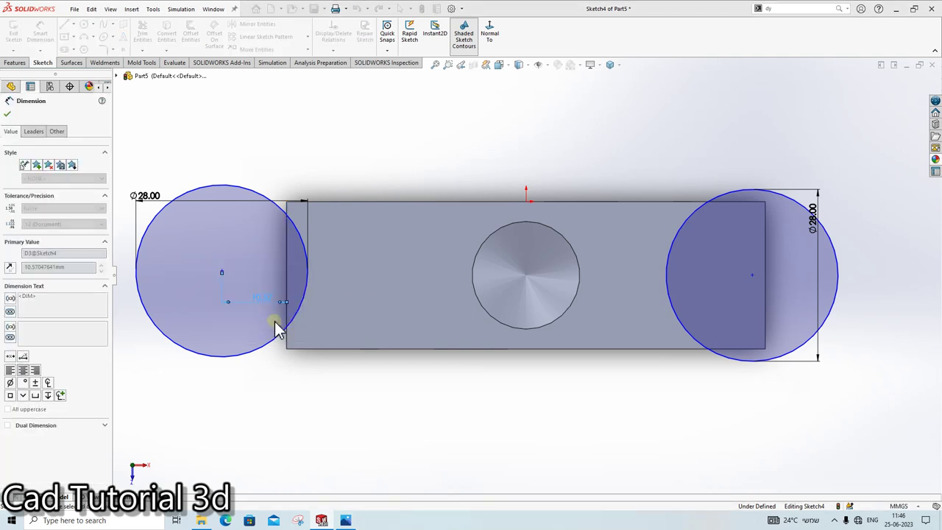
Step: Dimension the right circle 10 mm from the block's right edge
left_click(765, 278)
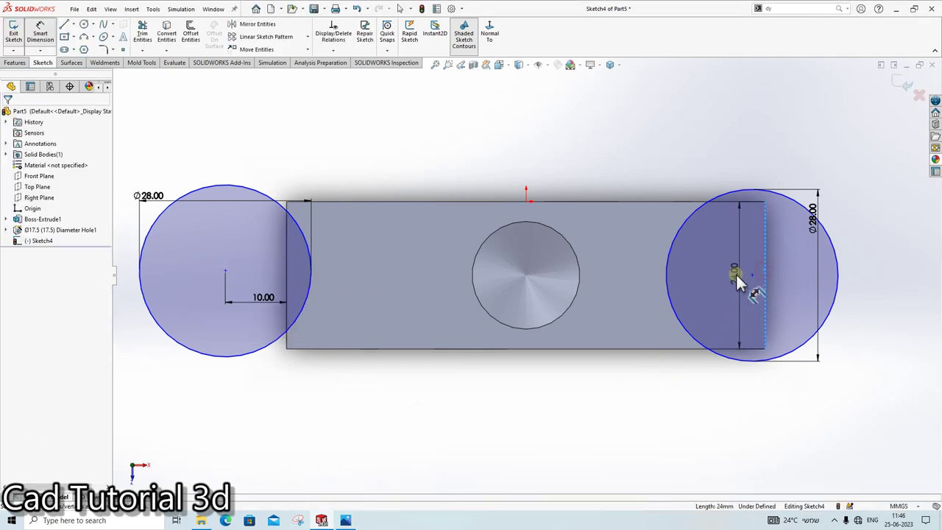
left_click(666, 273)
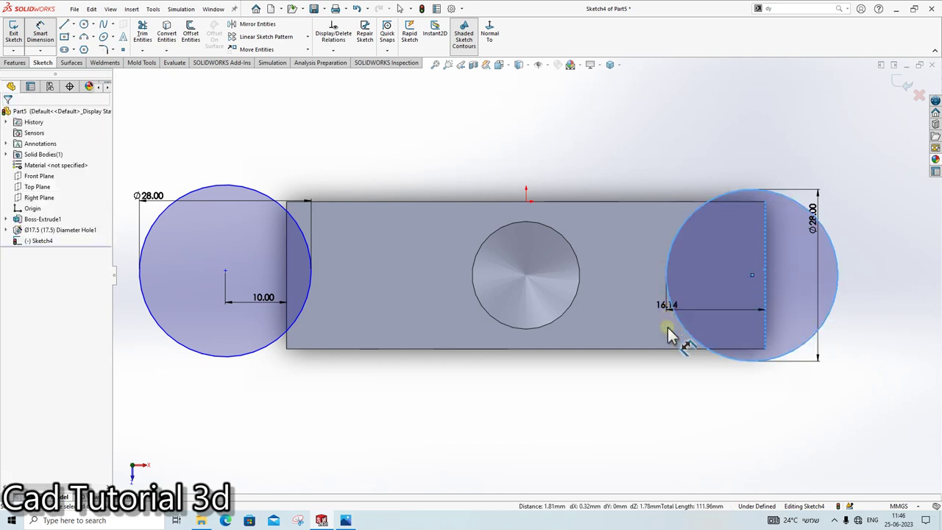
left_click(667, 336)
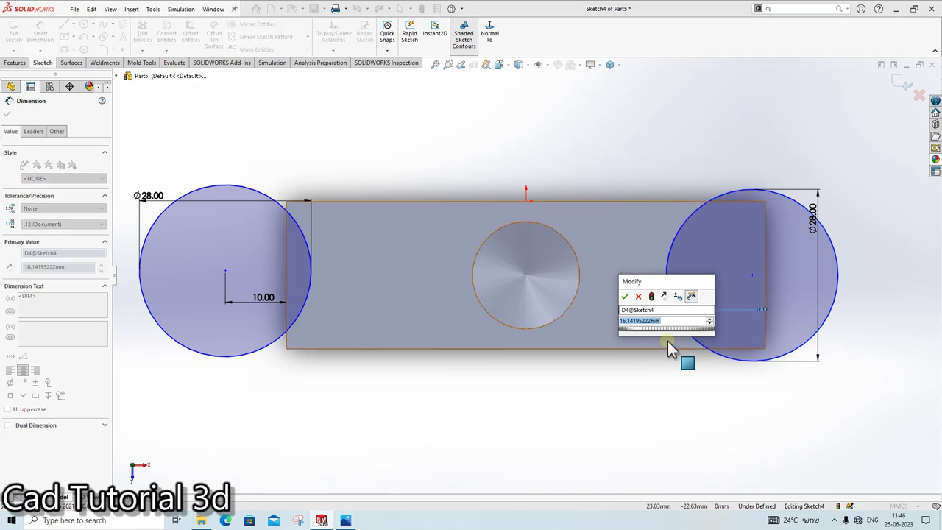
key("Return")
left_click(674, 397)
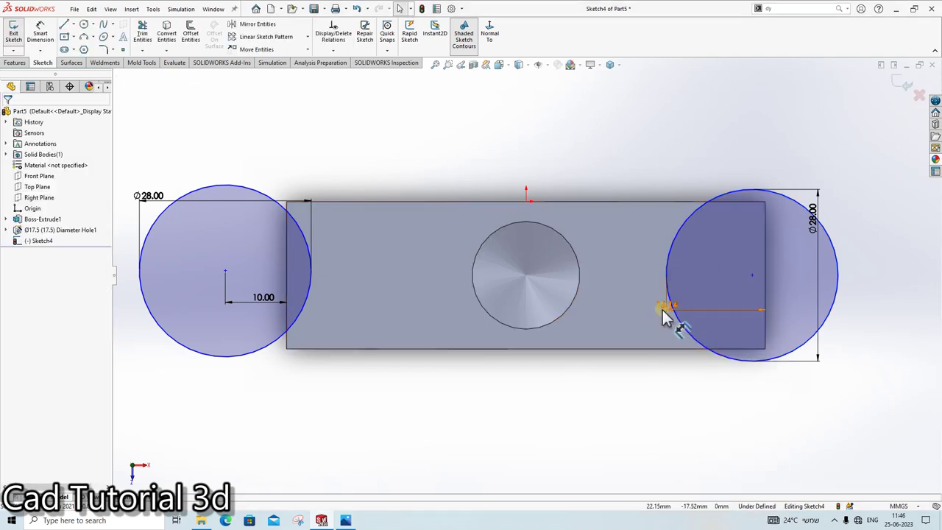
left_click(668, 409)
left_click(42, 33)
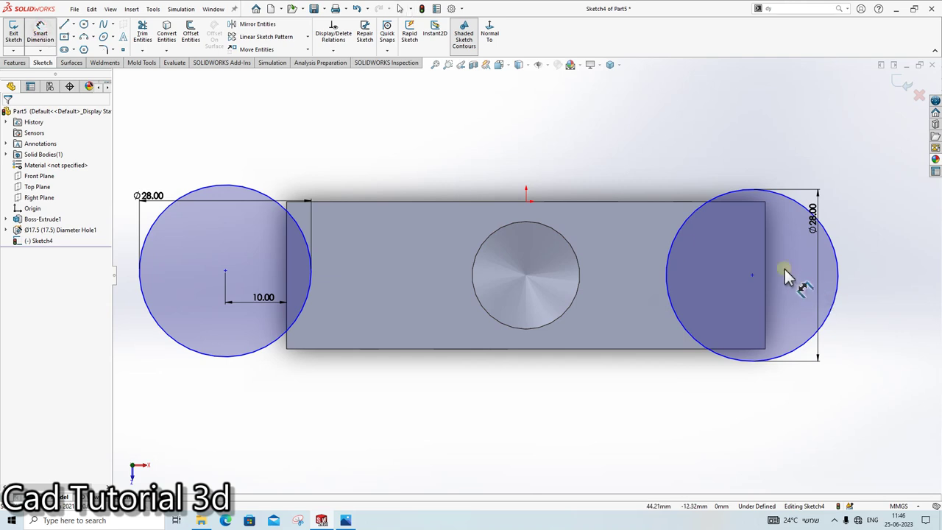
left_click(767, 263)
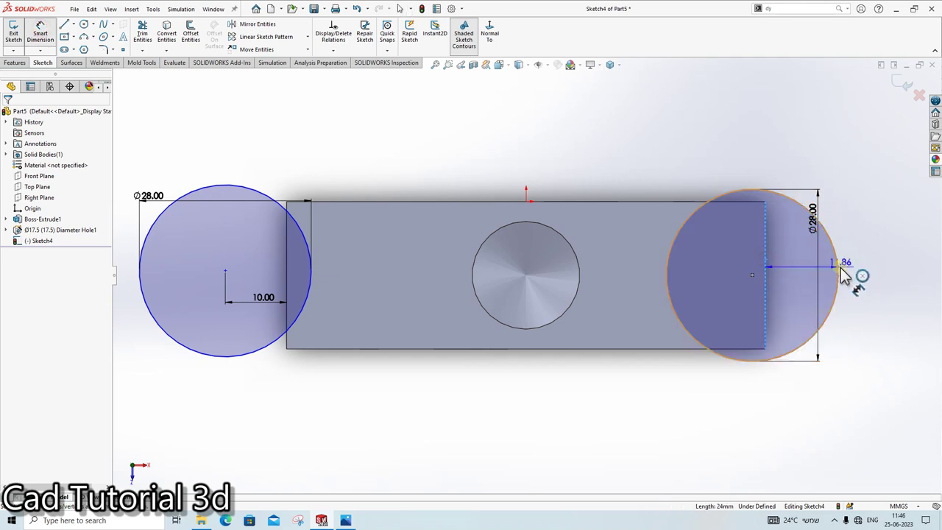
left_click(840, 283)
left_click(829, 294)
type("10")
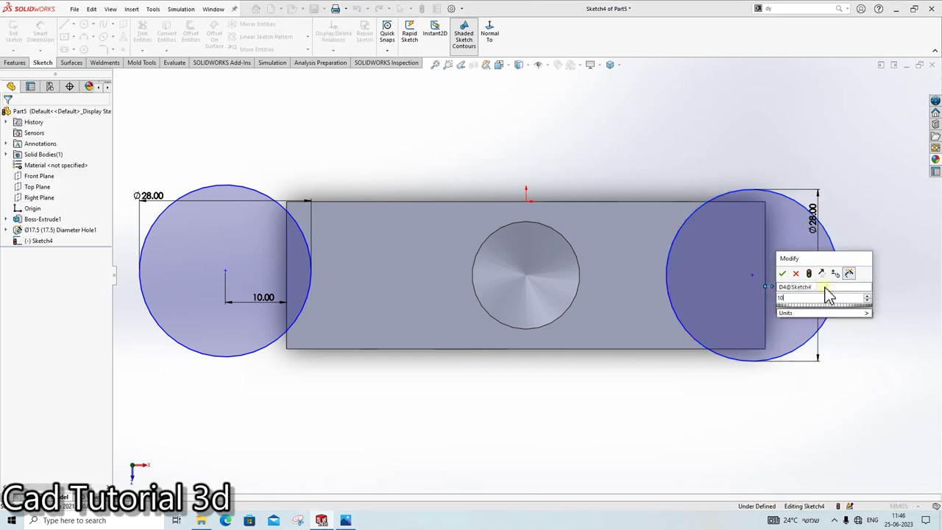
key("Return")
key("Escape")
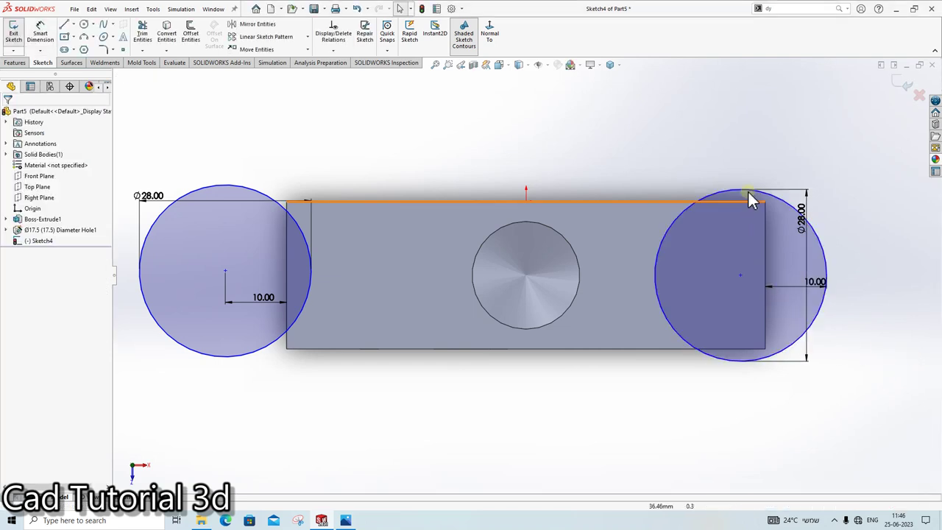
Step: Add a Horizontal relation between the two circle centres
left_click(745, 190)
key("Escape")
left_click_drag(740, 276, 740, 309)
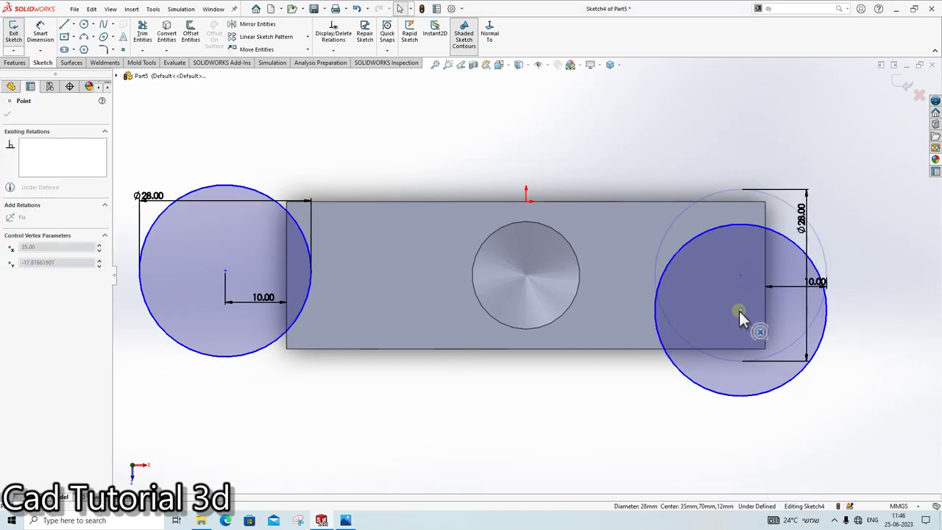
key("Escape")
left_click(225, 271)
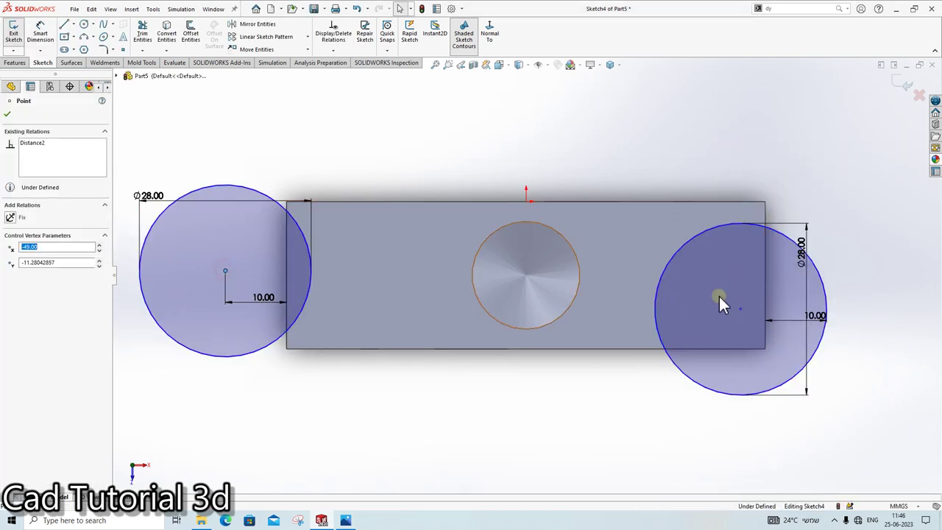
left_click(740, 309, "ctrl")
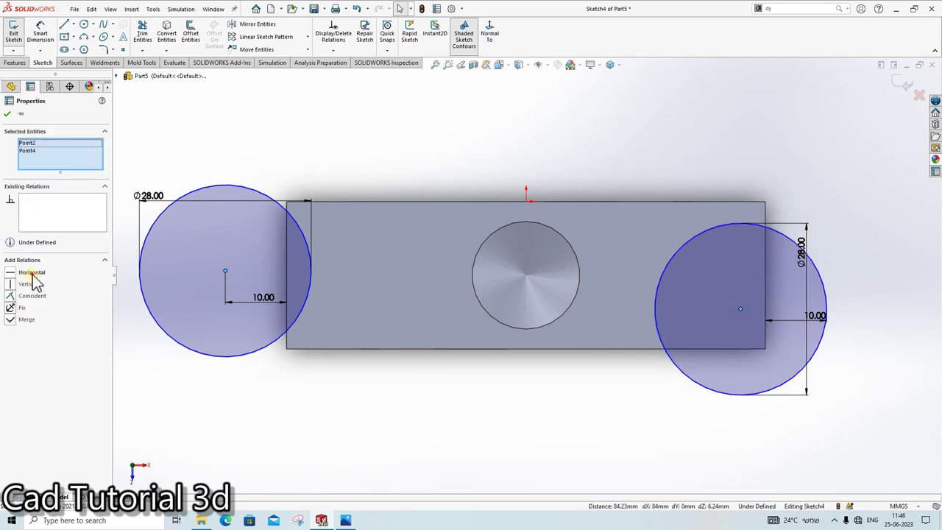
left_click(33, 273)
key("Escape")
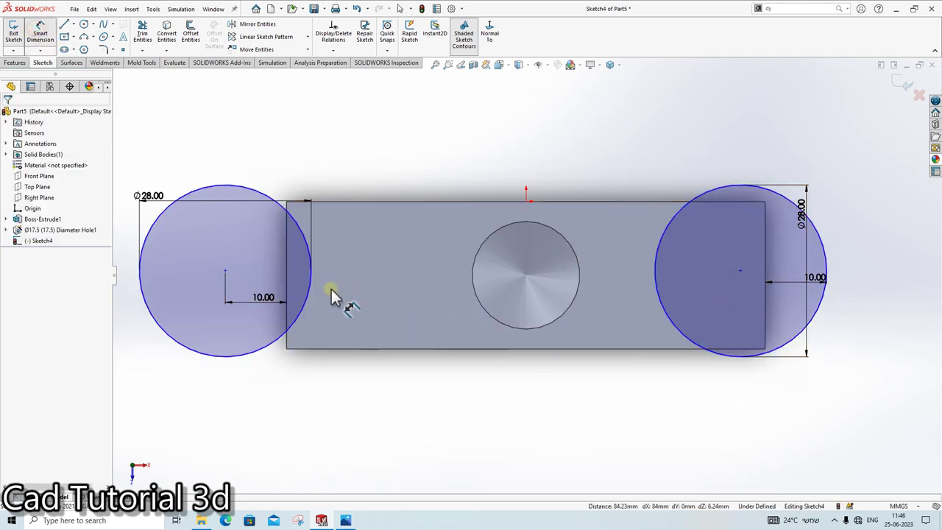
left_click(322, 349)
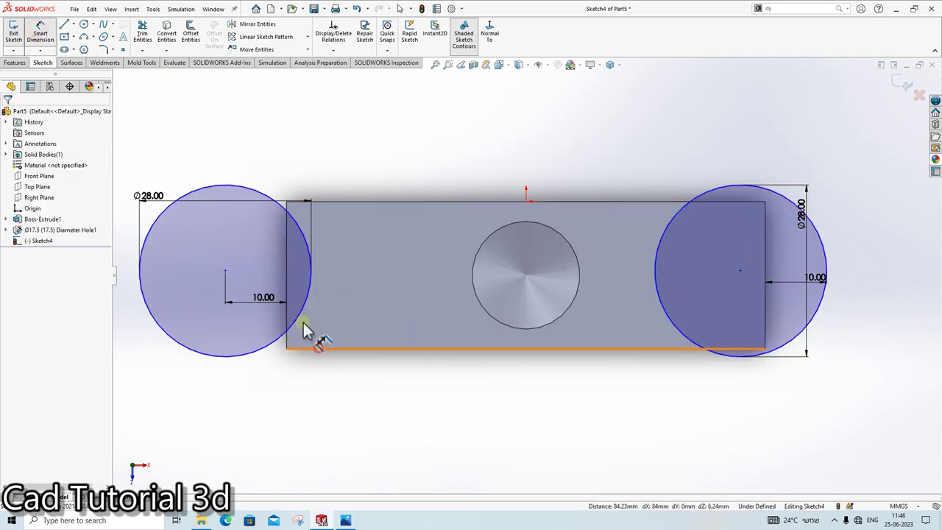
Step: Dimension the left circle centre 12 mm above the bottom edge, correcting the mistyped 132
left_click(225, 271)
left_click(331, 294)
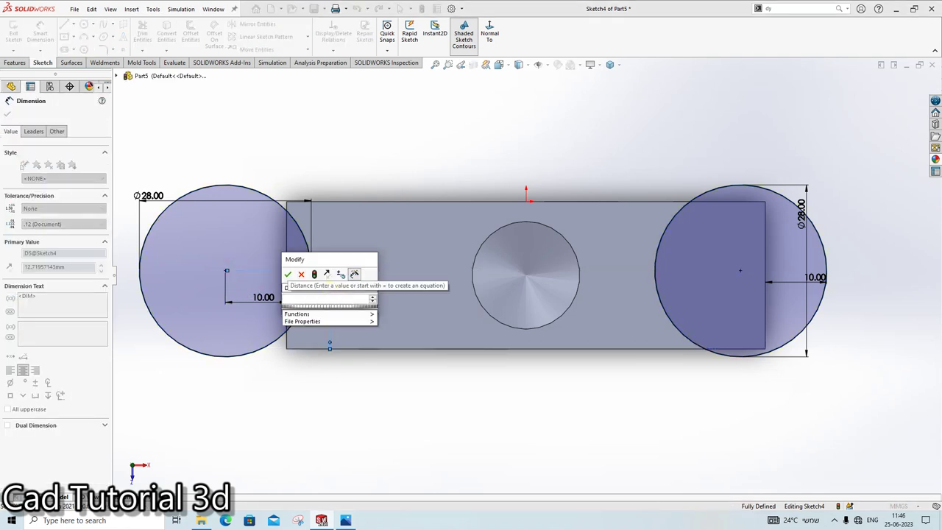
type("132")
key("Return")
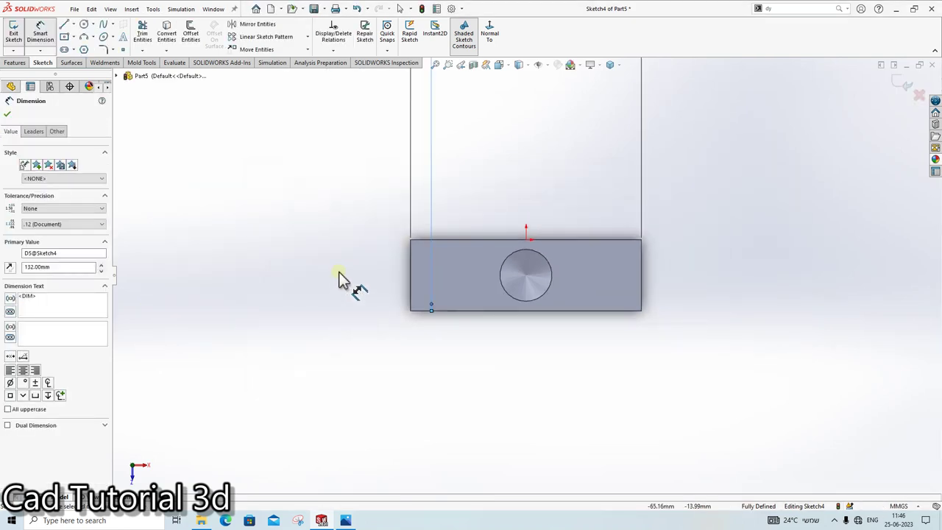
scroll(526, 274, "up", 3)
double_click(477, 147)
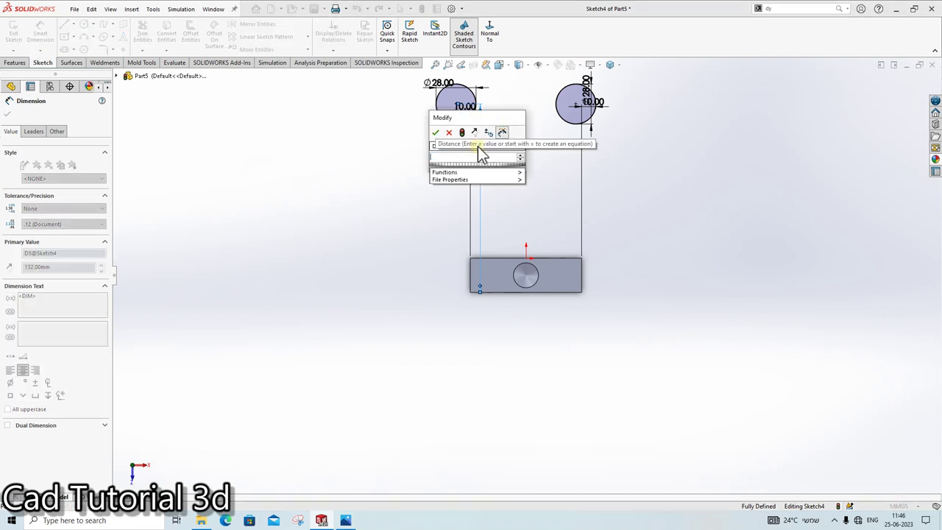
type("12")
key("Return")
left_click(689, 248)
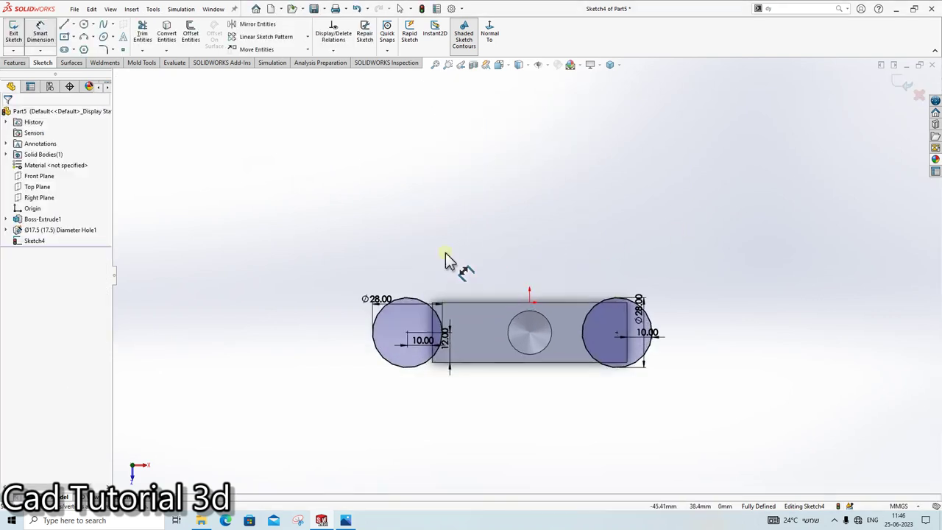
left_click(15, 62)
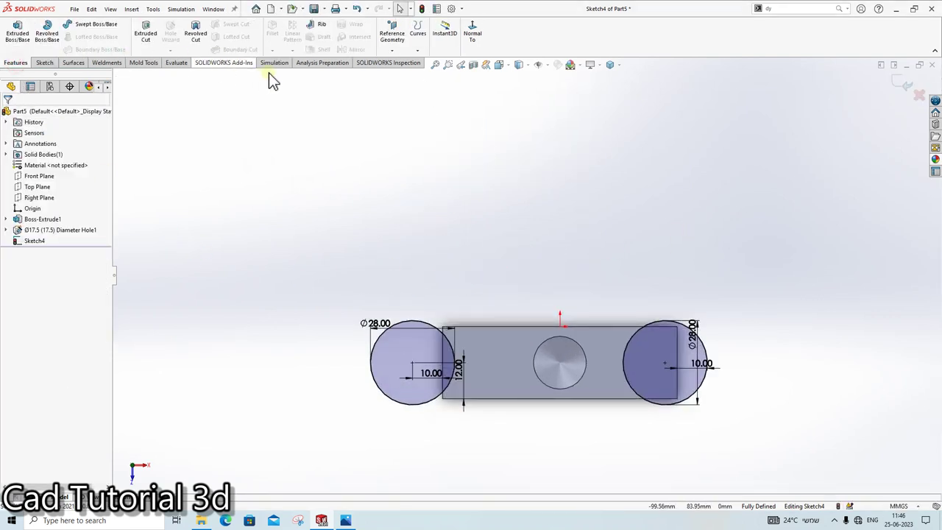
Step: Start a cut-extrude of the two Ø28 circles, dragging the depth to 86 mm
left_click(146, 34)
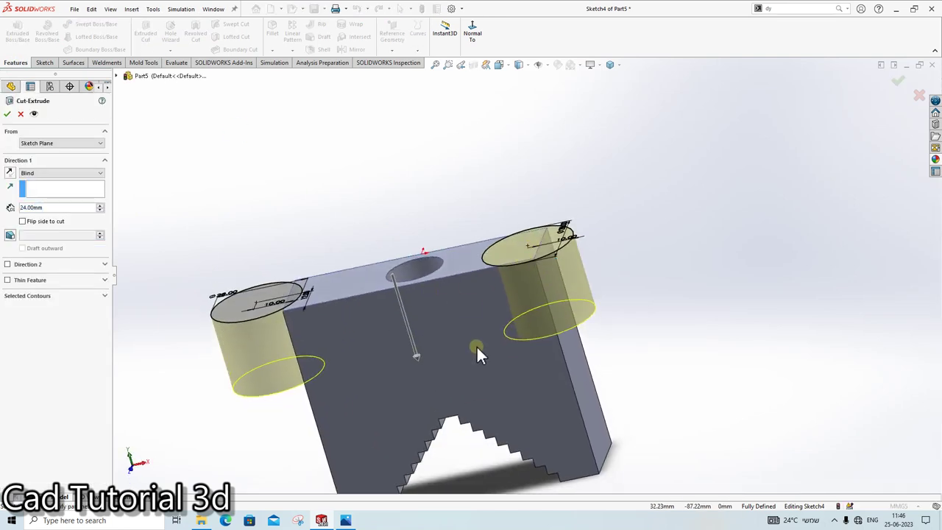
left_click_drag(417, 362, 514, 422)
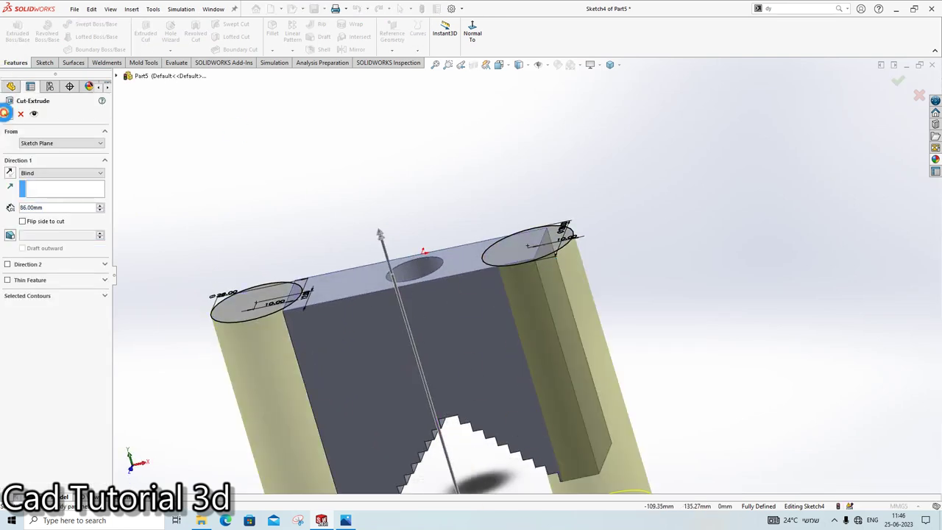
left_click(7, 113)
middle_click_drag(527, 308, 509, 303)
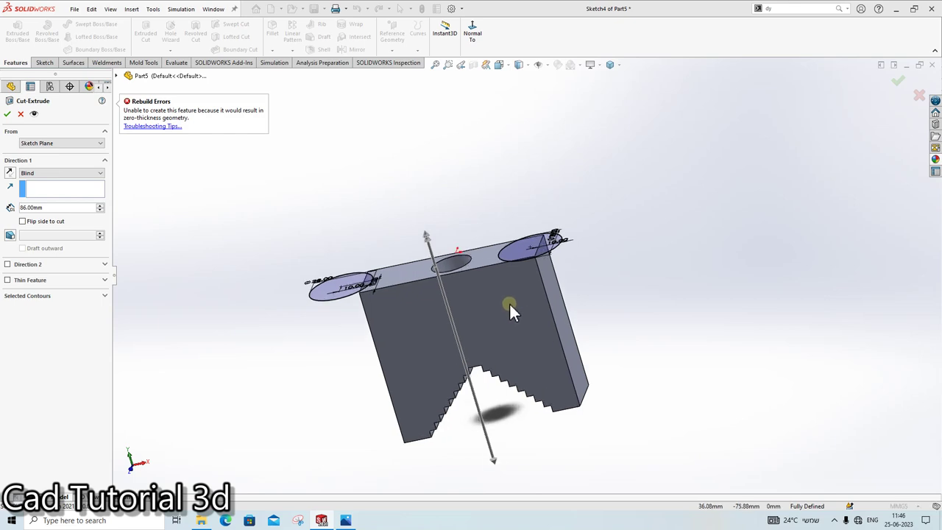
scroll(509, 302, "down", 3)
scroll(408, 347, "down", 2)
scroll(403, 350, "down", 2)
mouse_move(404, 352)
middle_mouse_down()
mouse_move(414, 326)
mouse_move(145, 238)
middle_mouse_up()
Step: Try a Through All cut, then Through All both directions, then remove the second direction
left_click(54, 173)
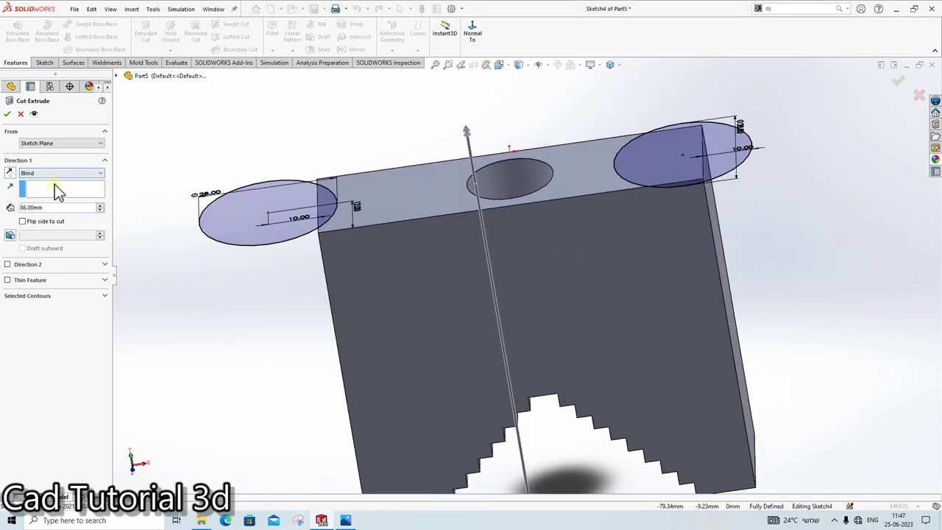
left_click(51, 183)
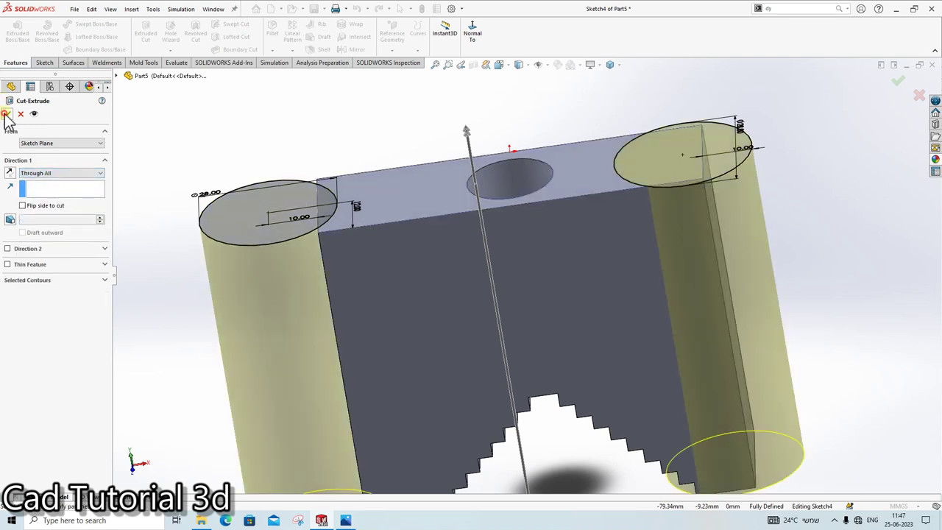
left_click(7, 114)
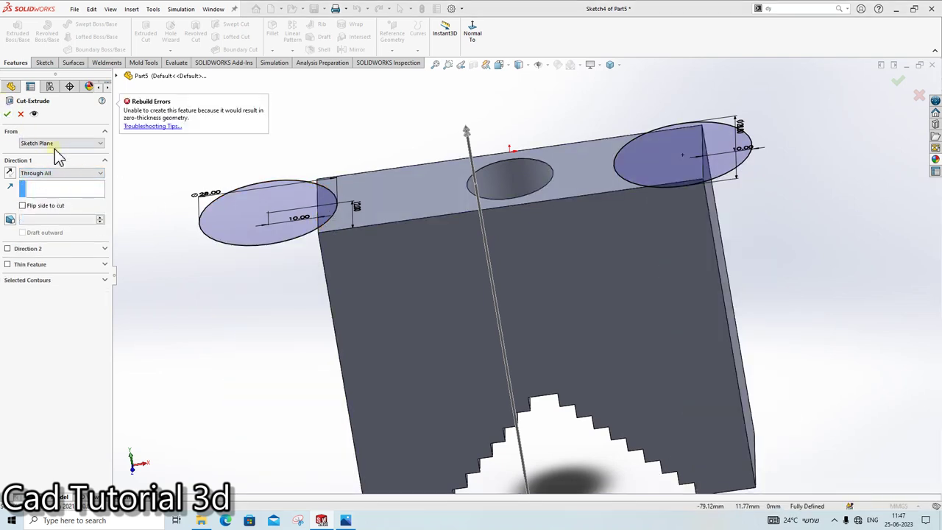
left_click(54, 174)
left_click(58, 195)
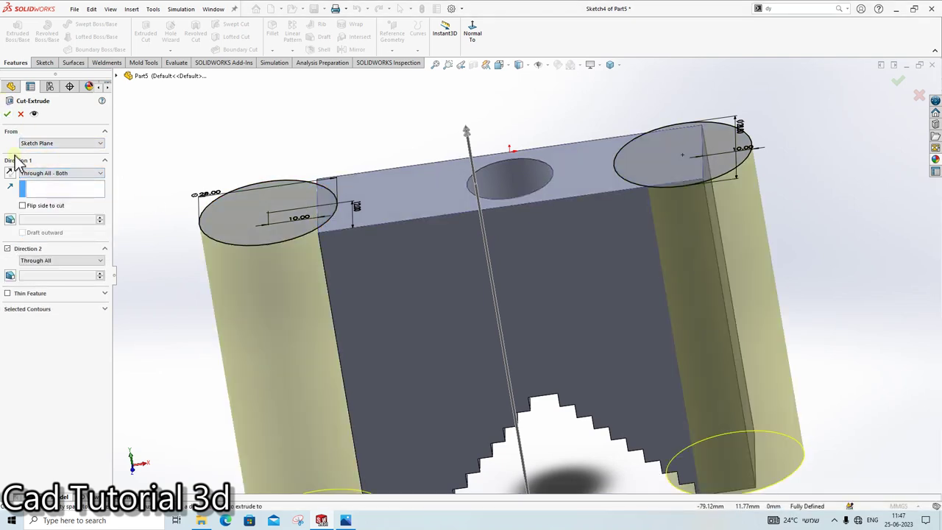
left_click(6, 115)
mouse_move(437, 260)
middle_mouse_down()
mouse_move(472, 363)
mouse_move(495, 256)
mouse_move(455, 309)
mouse_move(440, 197)
mouse_move(422, 410)
mouse_move(441, 223)
middle_mouse_up()
scroll(441, 223, "down", 3)
middle_click_drag(517, 244, 118, 258)
key("f")
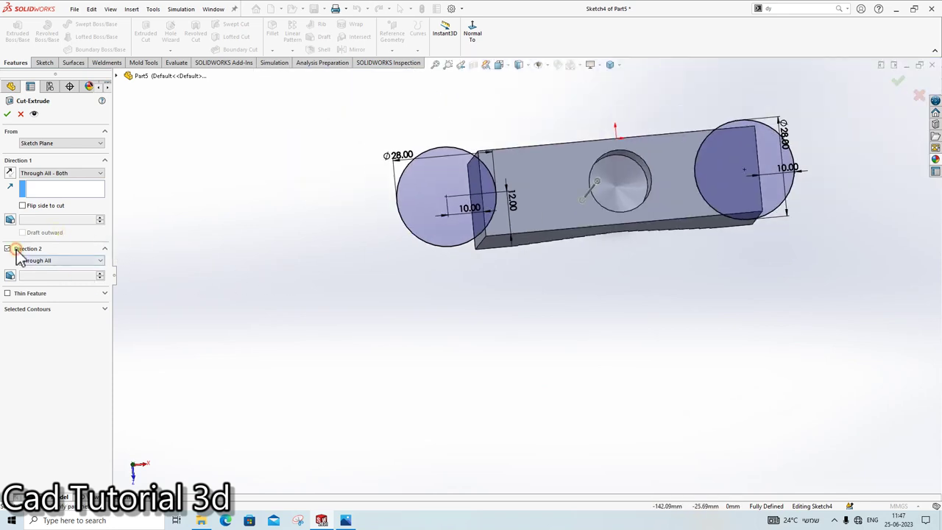
left_click(16, 250)
Step: Inspect the cut preview, apply it, and cancel the cut after the rebuild error
middle_click_drag(484, 204, 489, 38)
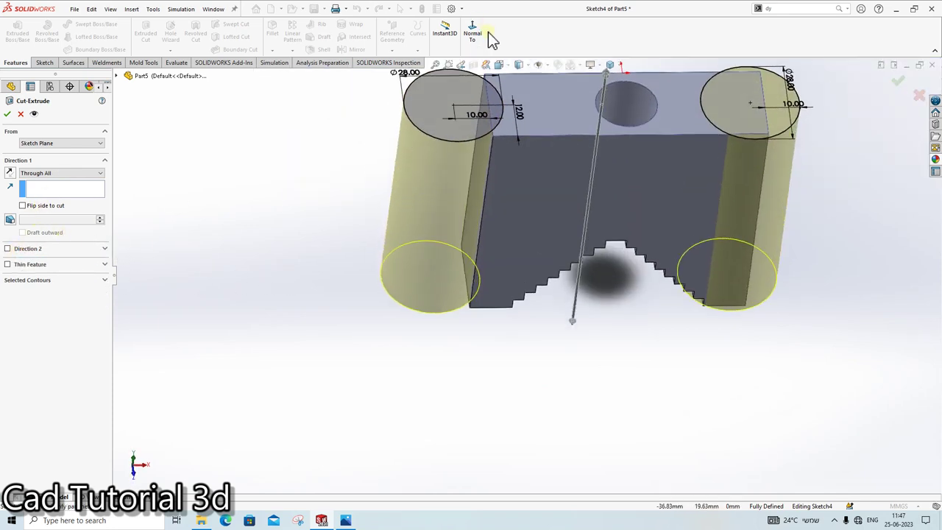
scroll(540, 184, "down", 2)
scroll(471, 133, "down", 2)
scroll(503, 153, "down", 2)
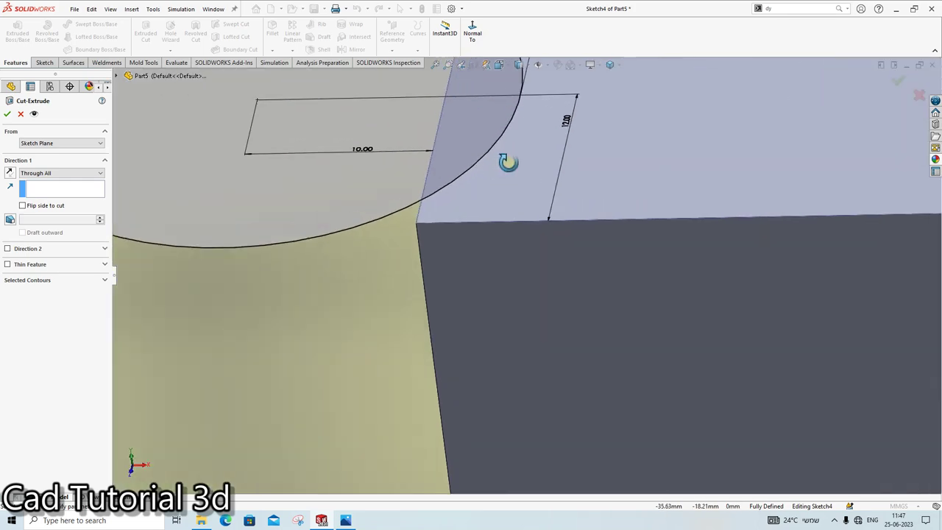
scroll(520, 176, "down", 1)
scroll(515, 210, "up", 3)
scroll(499, 218, "down", 2)
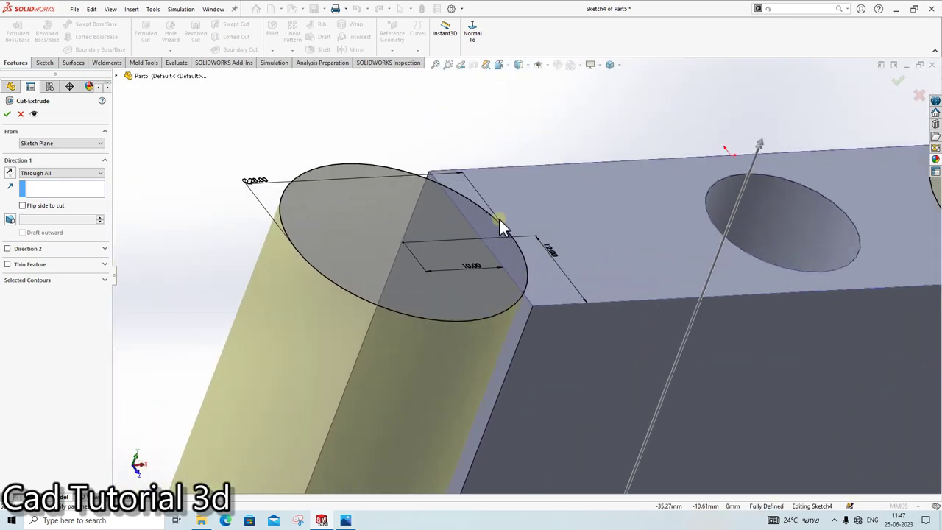
scroll(529, 214, "up", 2)
scroll(500, 316, "up", 3)
scroll(454, 420, "down", 4)
mouse_move(519, 337)
middle_mouse_down()
mouse_move(514, 256)
mouse_move(468, 385)
middle_mouse_up()
scroll(525, 116, "up", 3)
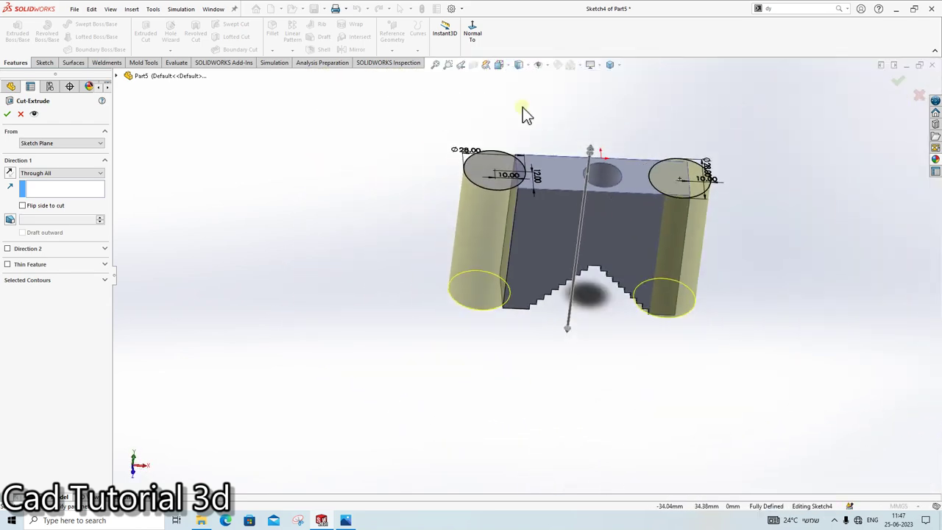
scroll(559, 261, "down", 3)
middle_click_drag(560, 260, 542, 324)
scroll(543, 298, "down", 2)
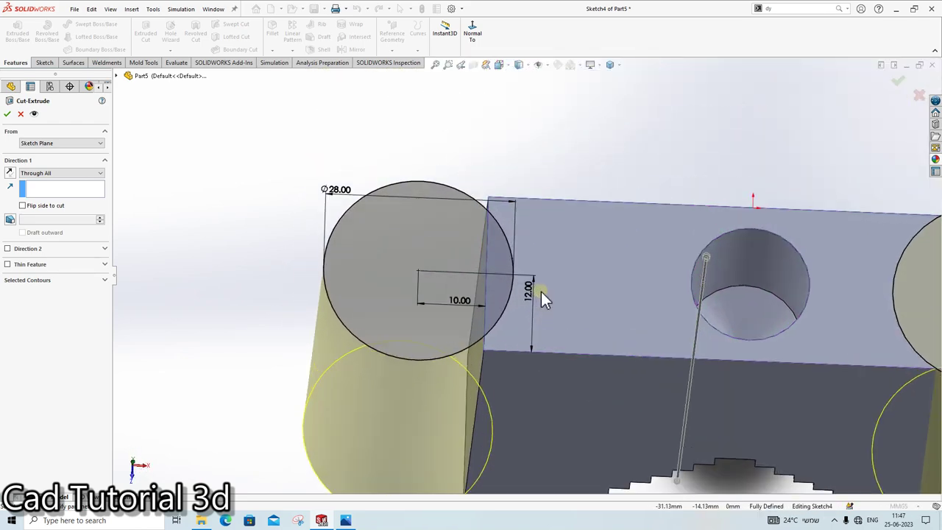
left_click(6, 115)
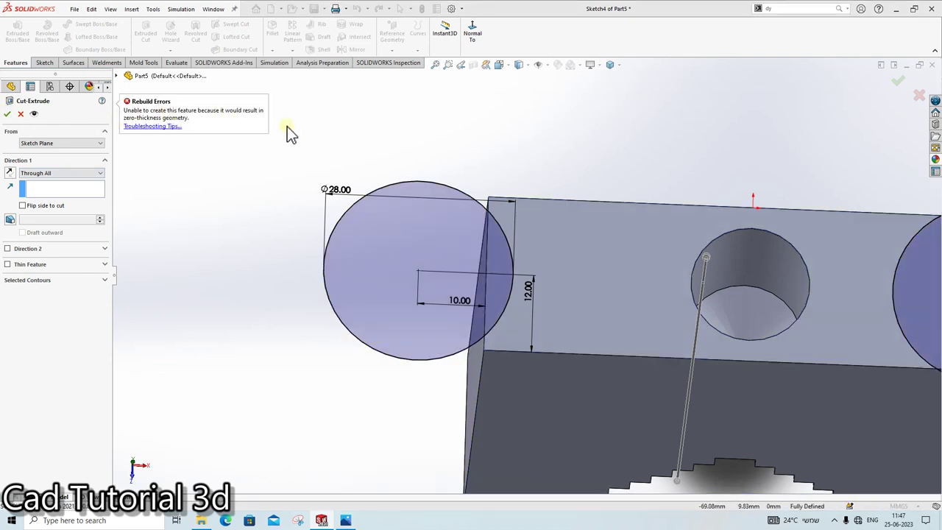
left_click(21, 114)
scroll(494, 252, "up", 4)
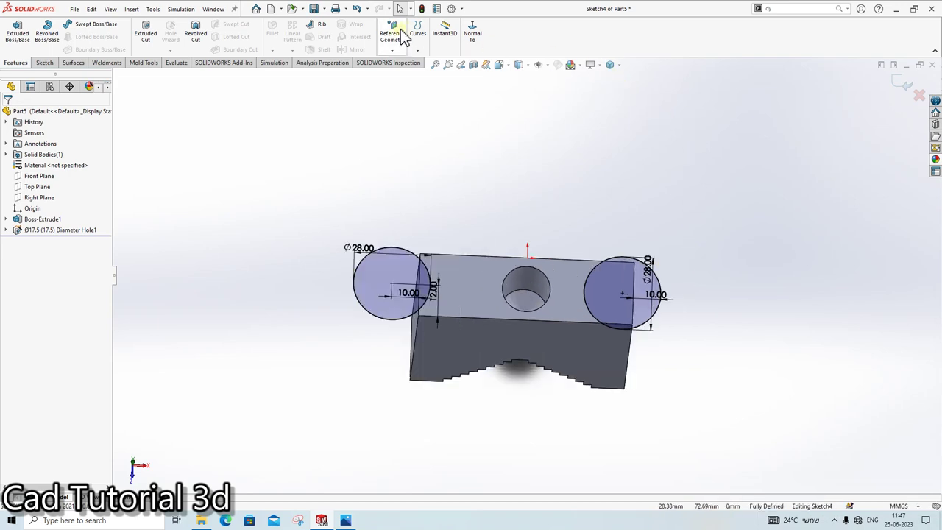
Step: View the sketch face-on and delete the right circle's 10.00 dimension
left_click(468, 43)
scroll(693, 389, "down", 3)
scroll(688, 389, "down", 1)
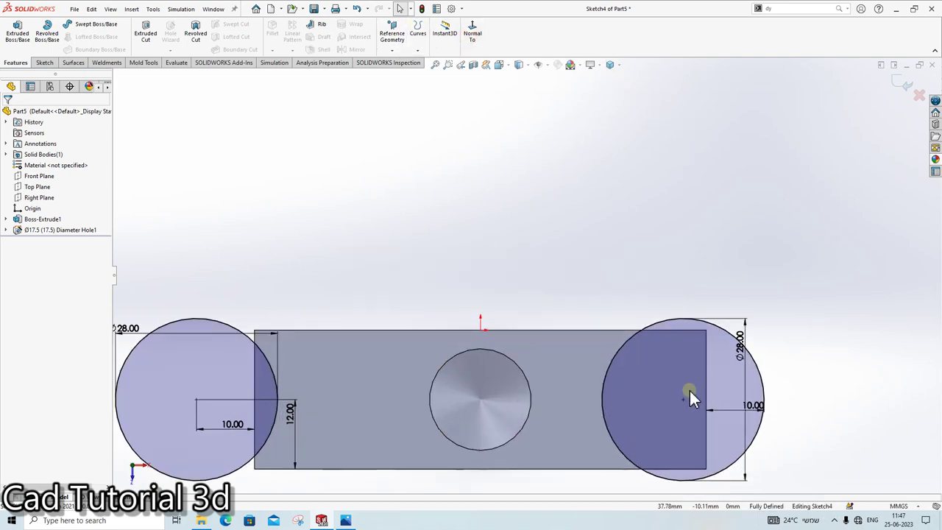
scroll(626, 410, "up", 1)
scroll(625, 410, "down", 1)
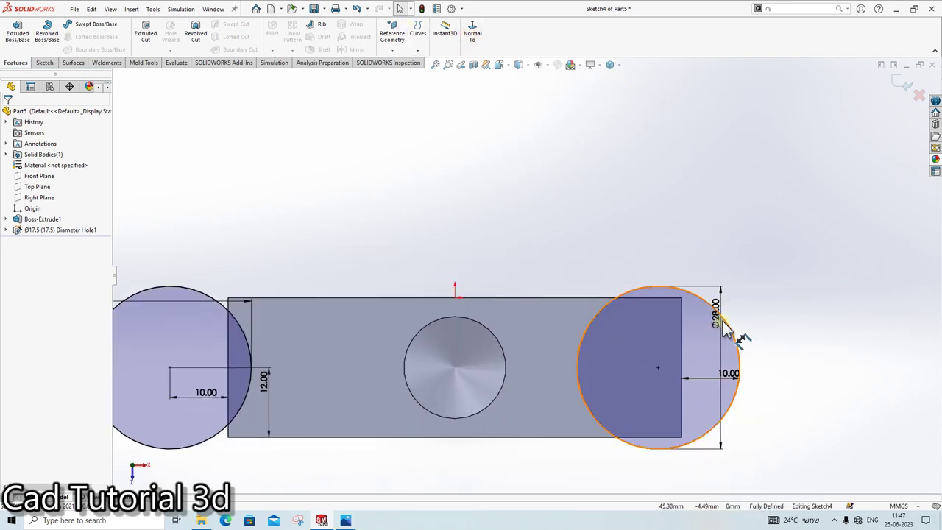
scroll(561, 311, "up", 2)
scroll(703, 368, "down", 1)
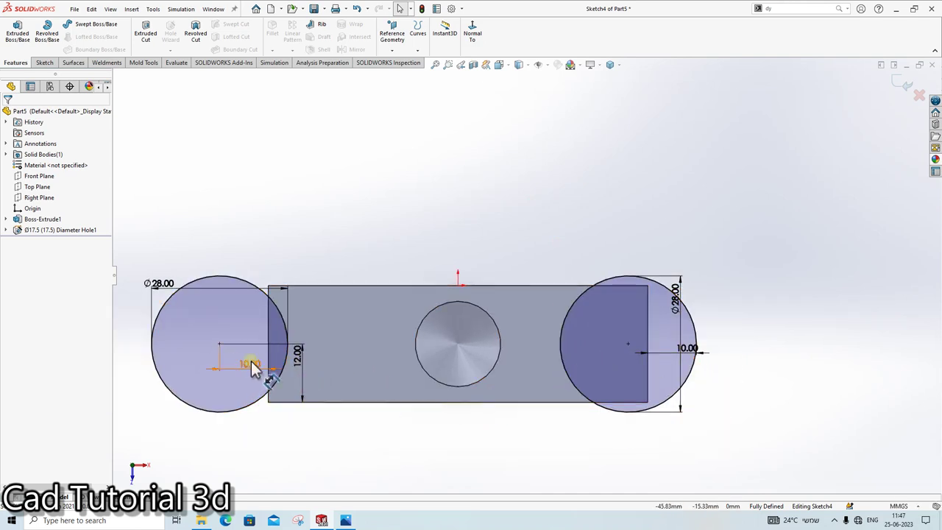
left_click(695, 361)
key("Delete")
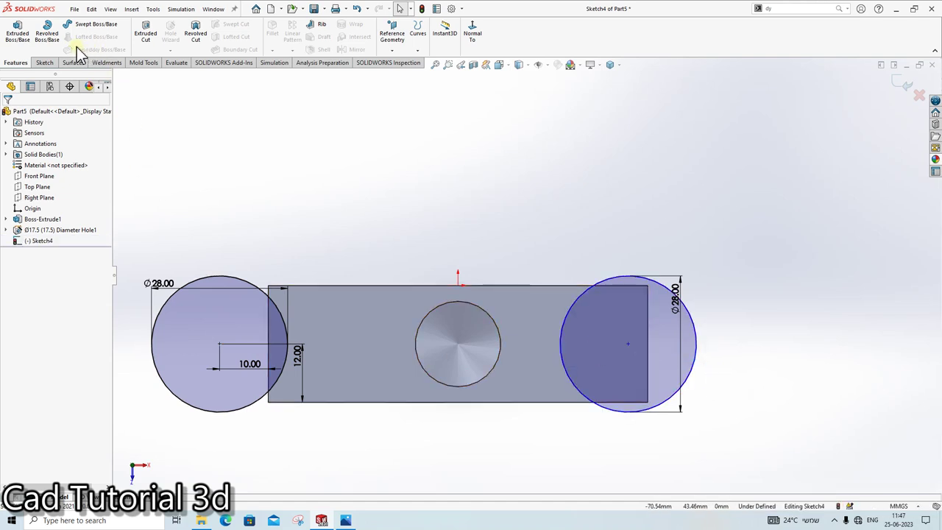
Step: Dimension the right circle's centre 10 mm from the block edge
left_click(43, 63)
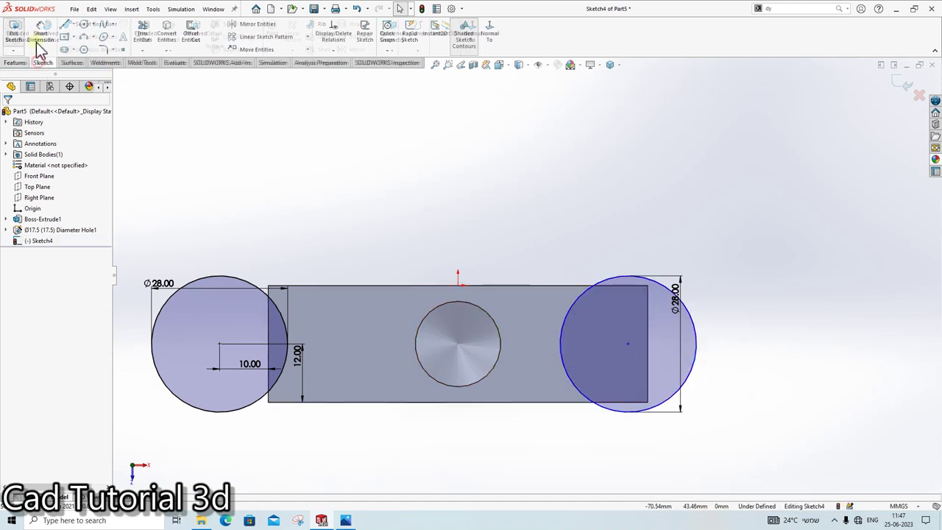
left_click(627, 343)
left_click(647, 343)
left_click(626, 322)
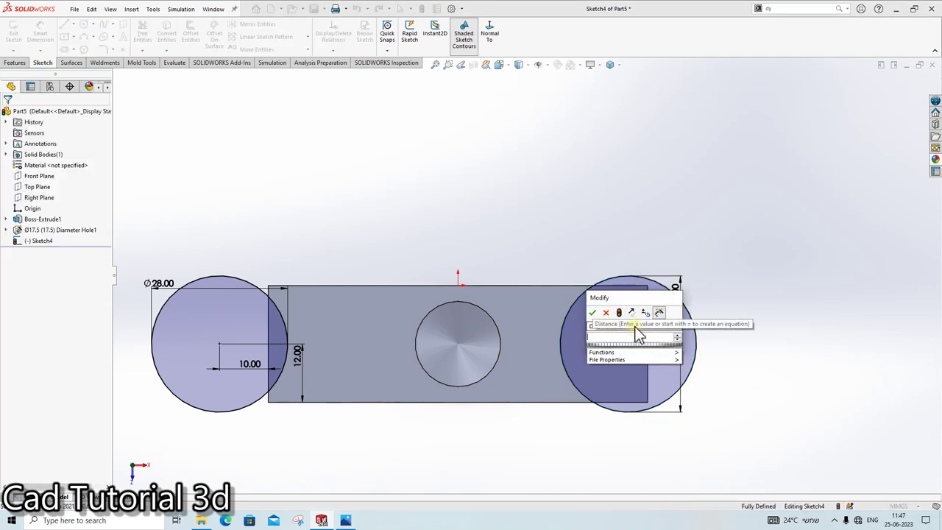
type("10")
key("Return")
key("Escape")
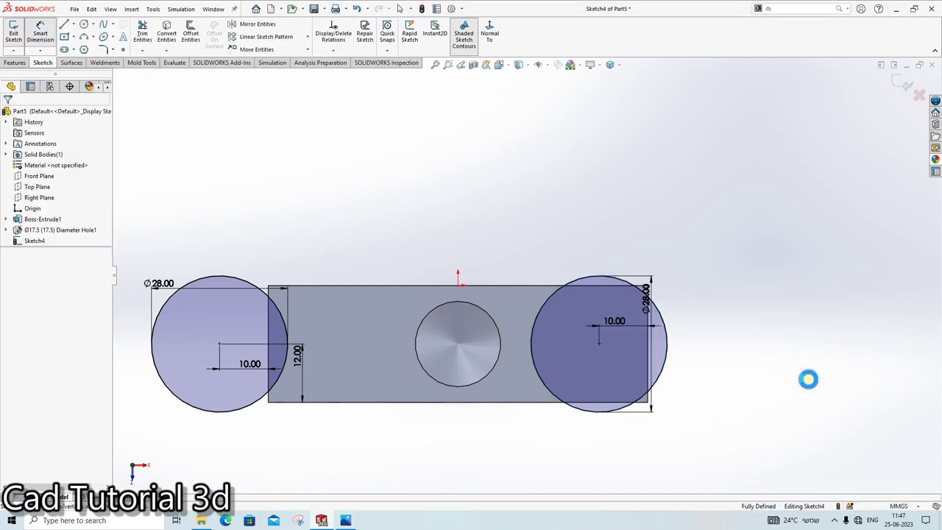
Step: Delete the right 10.00 dimension again and drag the circle past the block's right edge
double_click(618, 324)
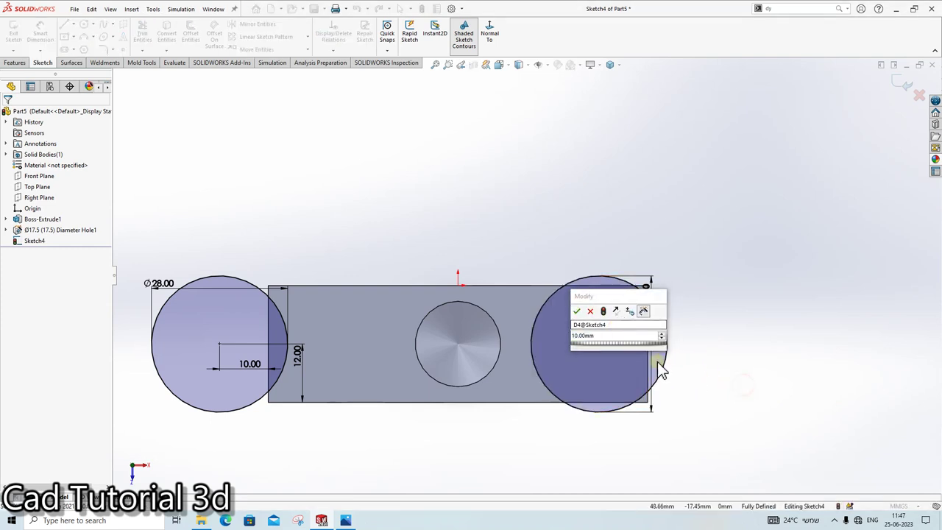
key("Return")
key("Escape")
left_click(599, 331)
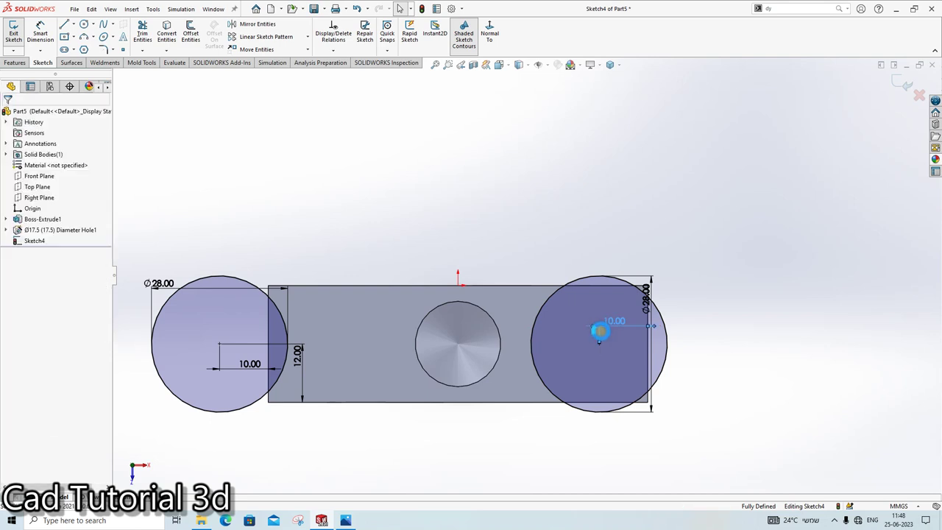
key("Delete")
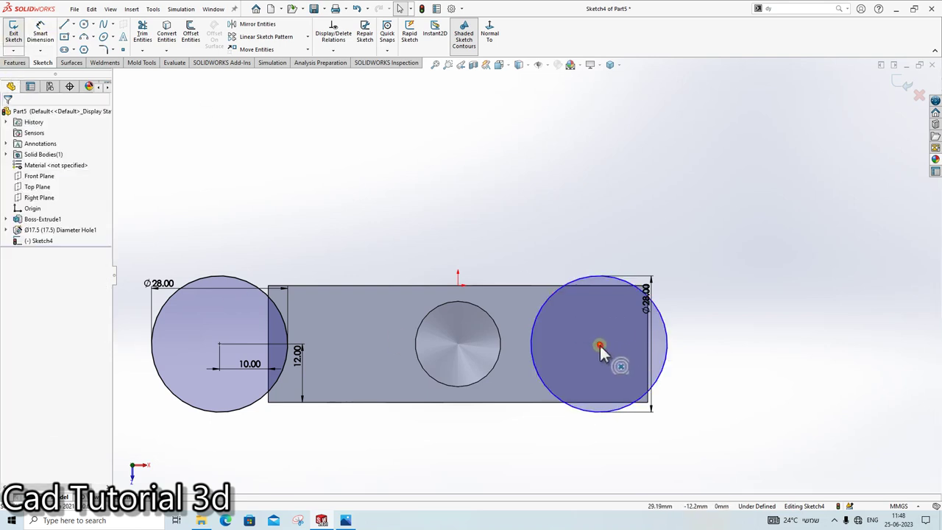
left_click_drag(599, 344, 697, 343)
key("Escape")
Step: Dimension the circle centre 10 mm beyond the block's right edge and exit the sketch
left_click(50, 31)
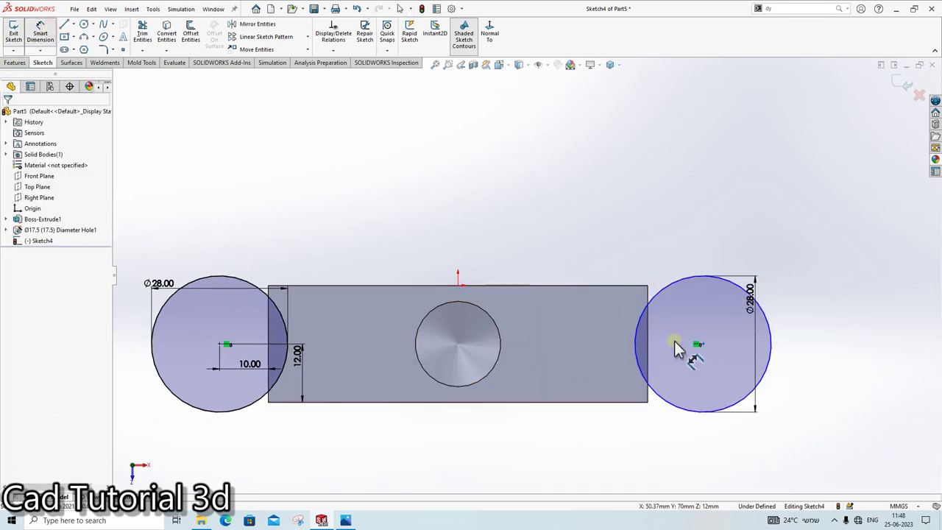
left_click(652, 353)
left_click(691, 334)
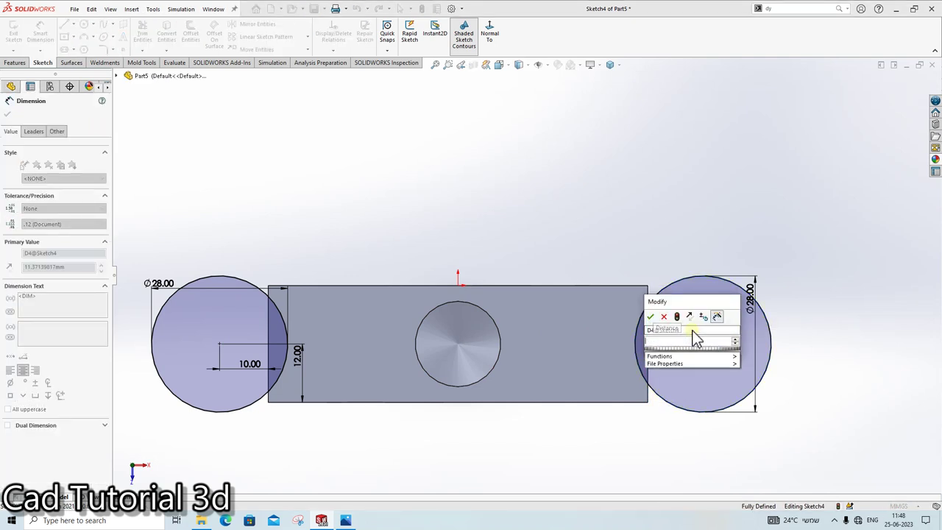
type("10")
key("Return")
key("Escape")
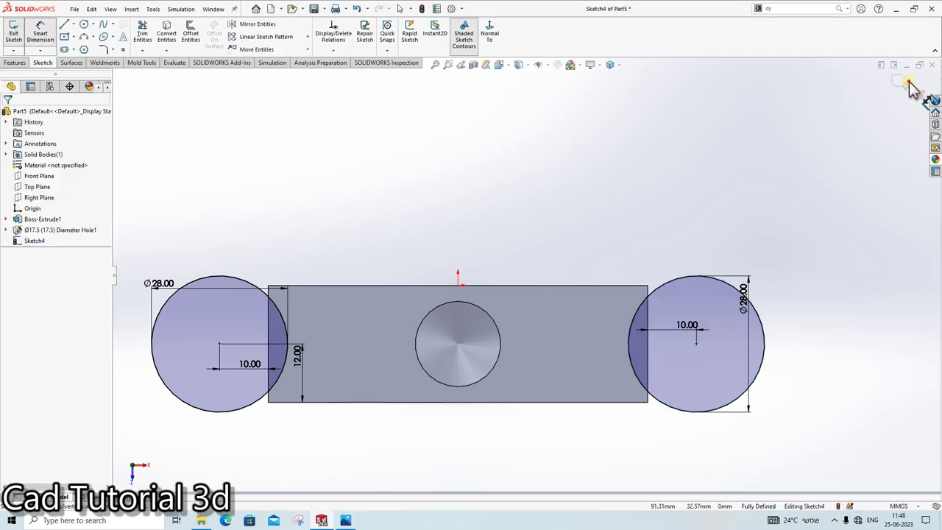
left_click(903, 83)
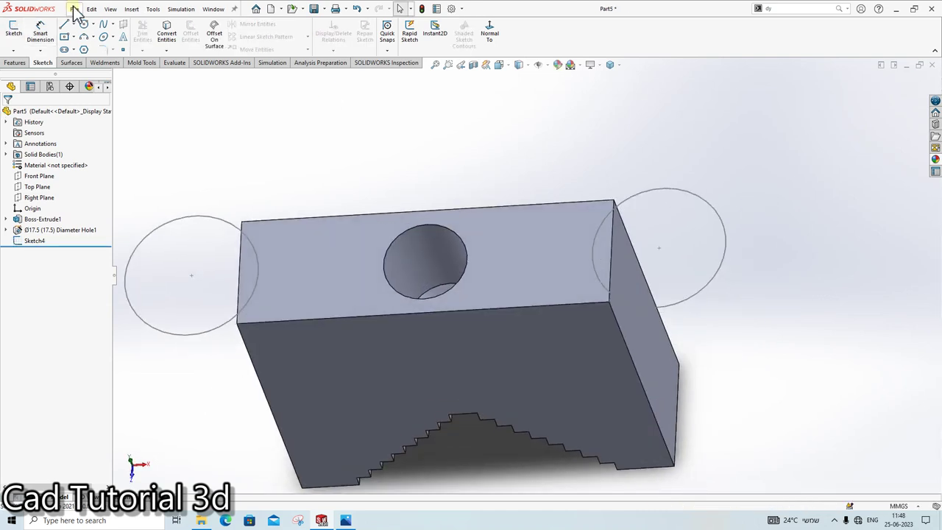
Step: Start an extruded cut with only the left circle, then cancel it
left_click(14, 63)
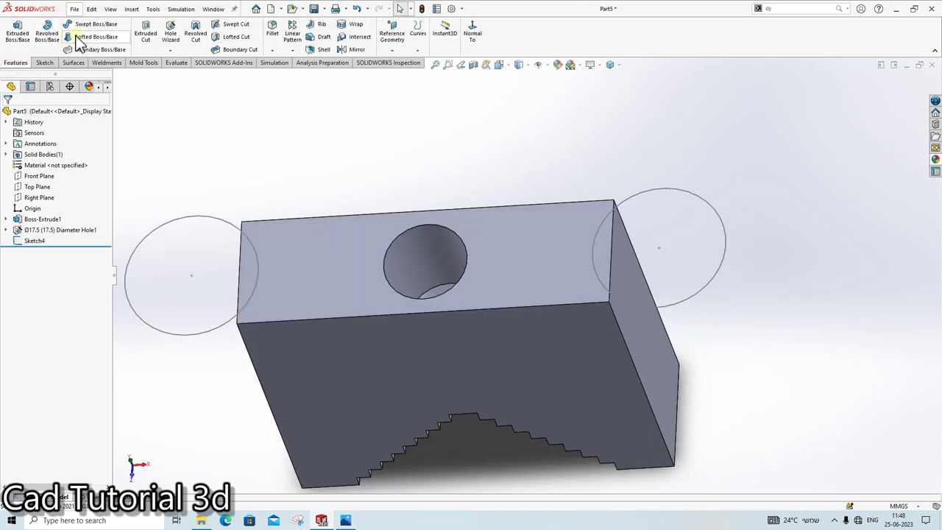
left_click(161, 40)
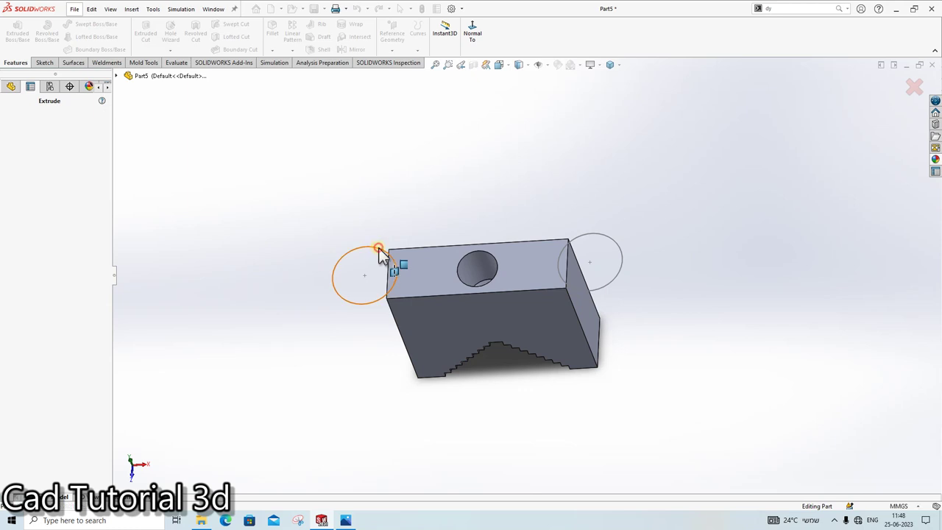
left_click(377, 250)
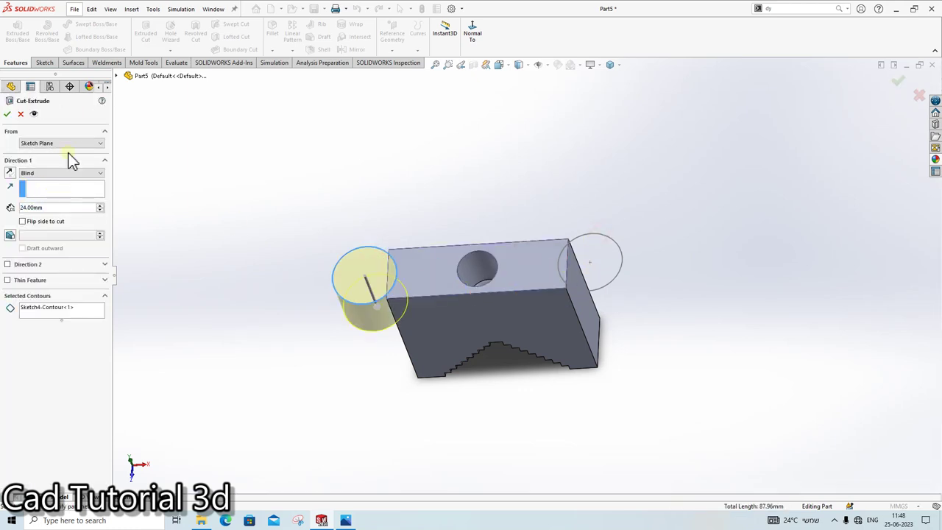
left_click(21, 114)
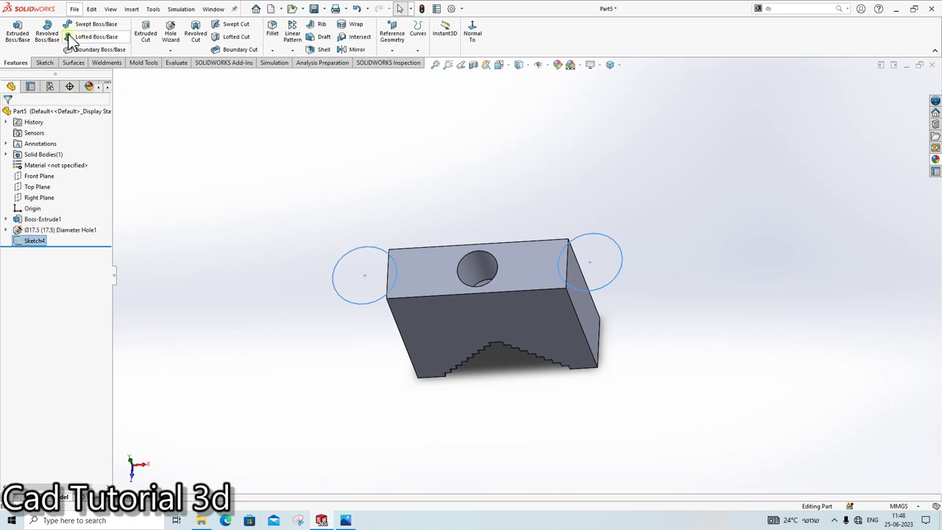
Step: Cut both end circles Through All – Both from the sketch plane and save the part as Part5
left_click(162, 42)
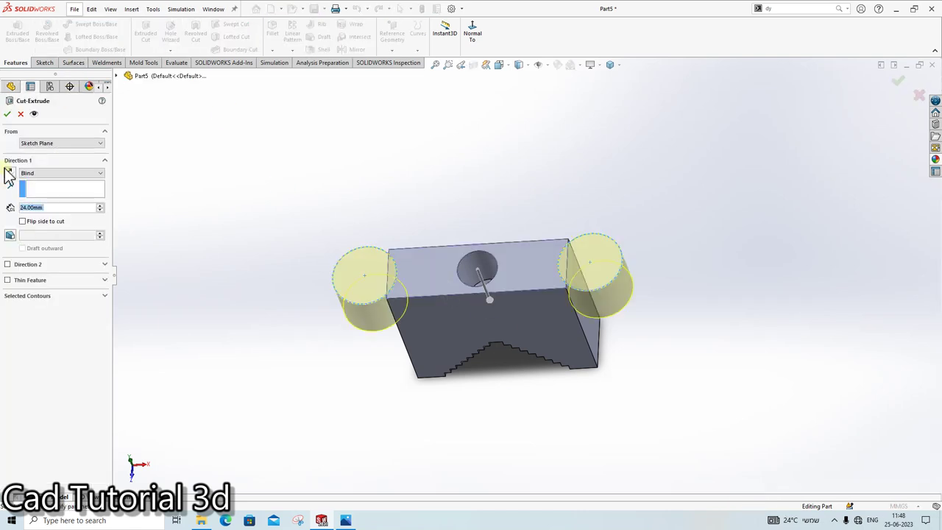
left_click(39, 146)
left_click(36, 144)
left_click(59, 173)
left_click(37, 197)
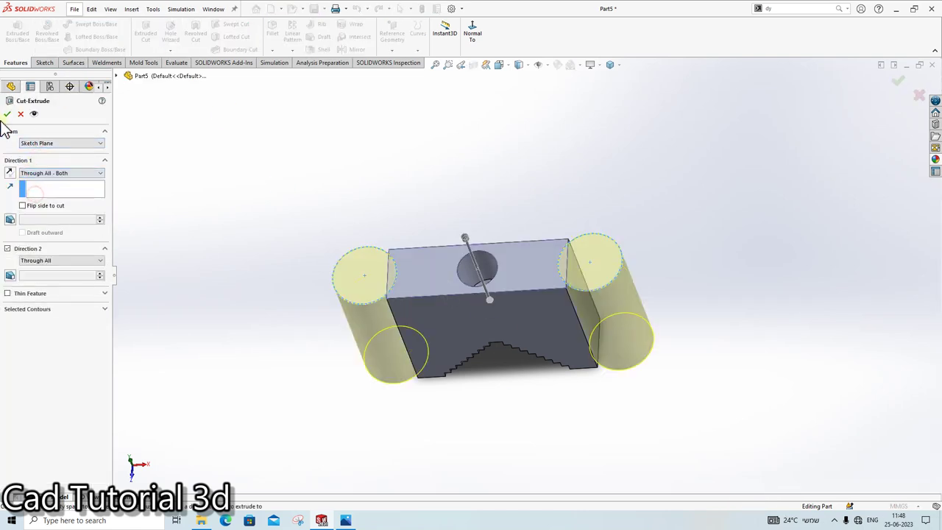
left_click(8, 114)
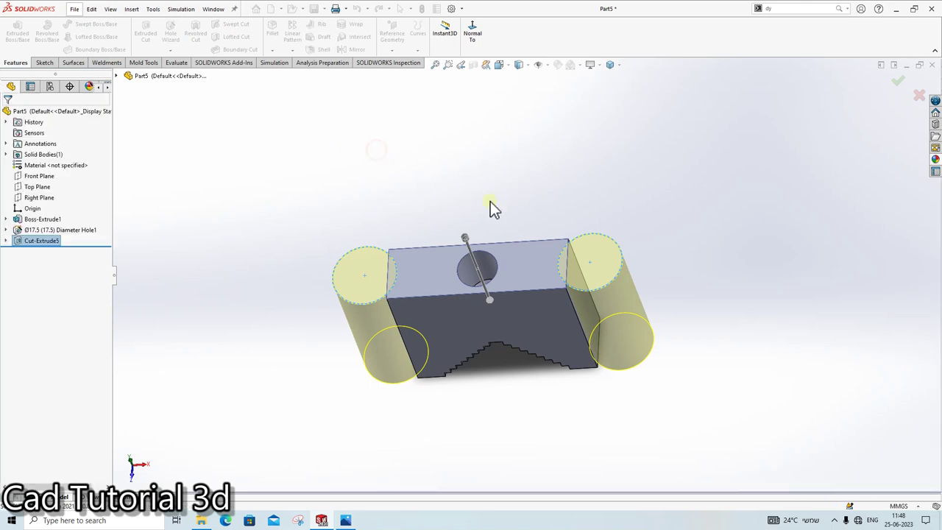
key("ctrl+s")
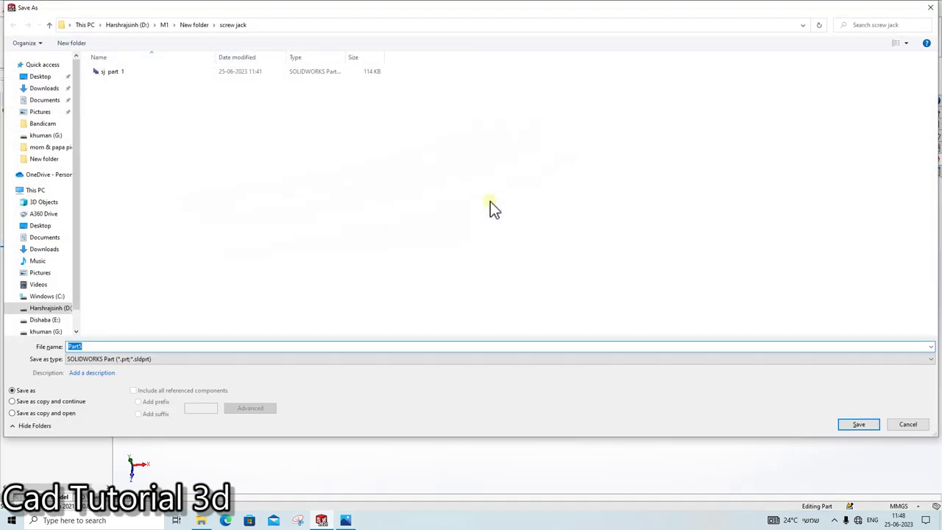
key("Return")
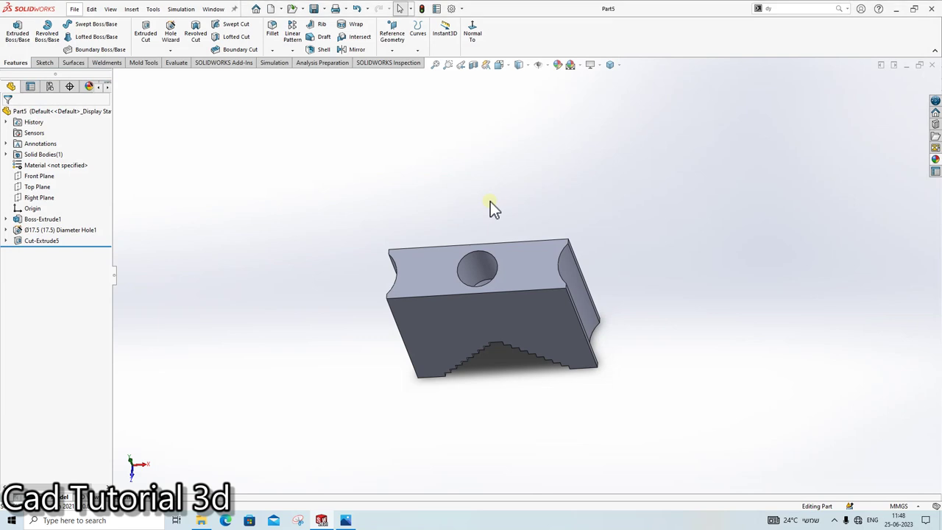
Step: Close the part and open the screw jack folder in File Explorer
left_click(930, 66)
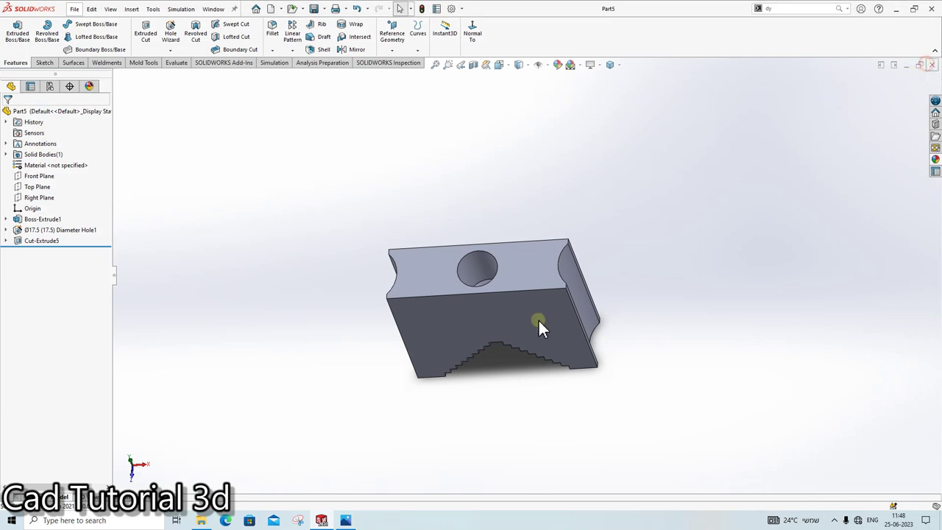
left_click(200, 520)
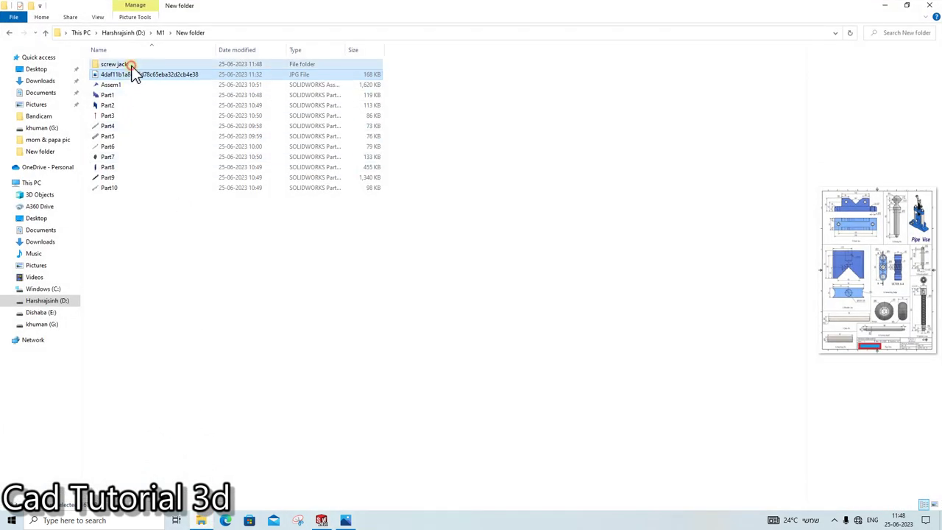
double_click(130, 65)
left_click(130, 74)
left_click(131, 65)
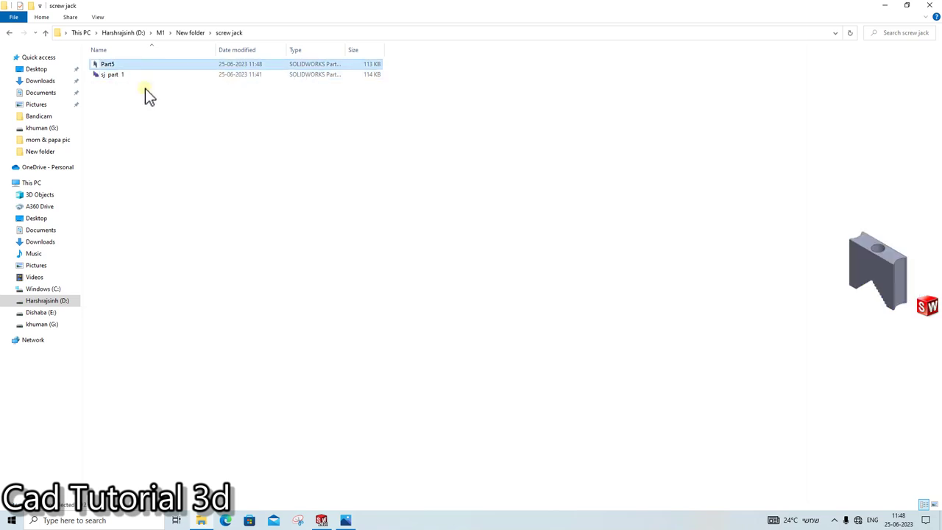
Step: Rename the Part5 file to 'sj part 2' and open it
left_click(150, 90)
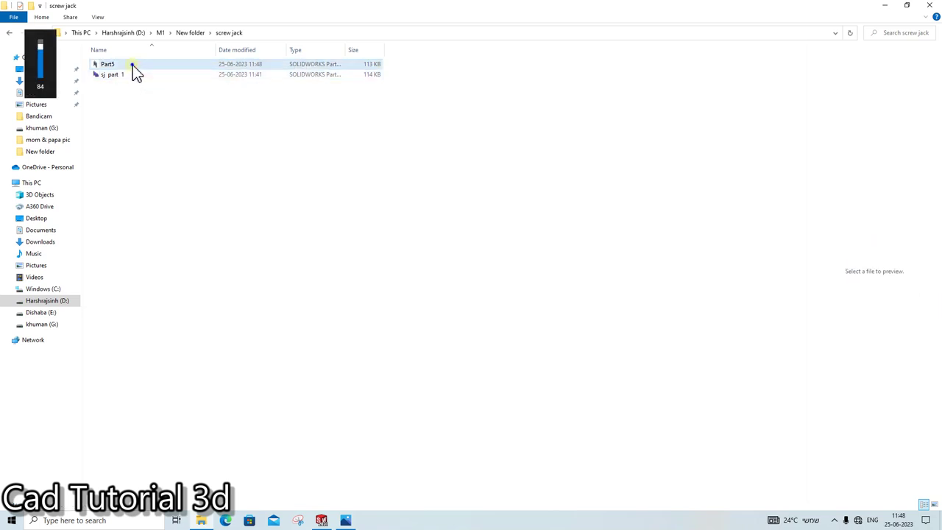
right_click(132, 65)
left_click(117, 64)
right_click(117, 64)
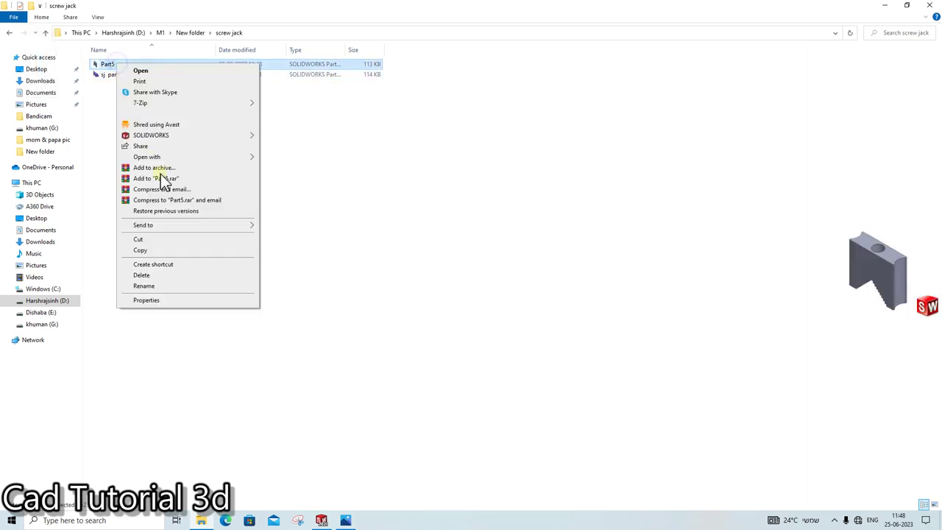
left_click(163, 286)
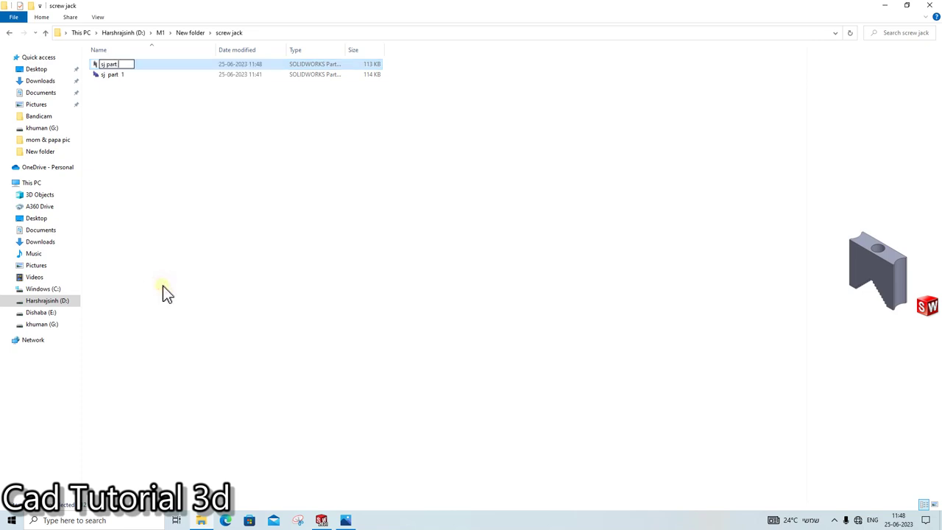
key("Return")
key("Return")
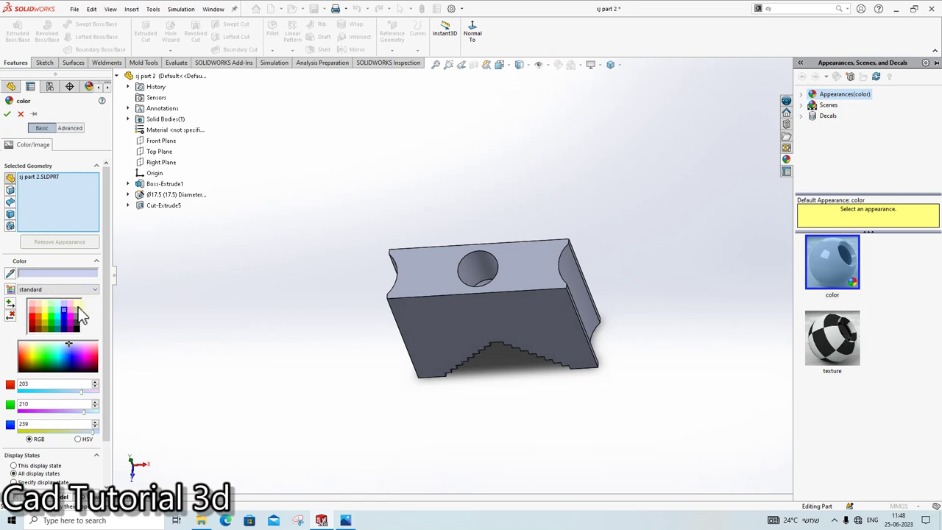
Step: Apply the blue-violet colour swatch to the block, orbit it, and close the document
left_click(64, 311)
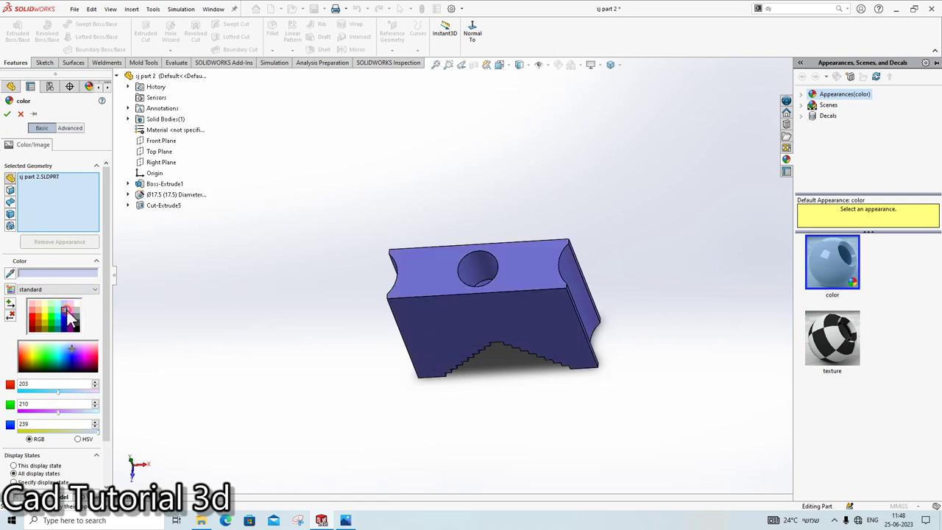
left_click(8, 115)
middle_click_drag(402, 214, 584, 133)
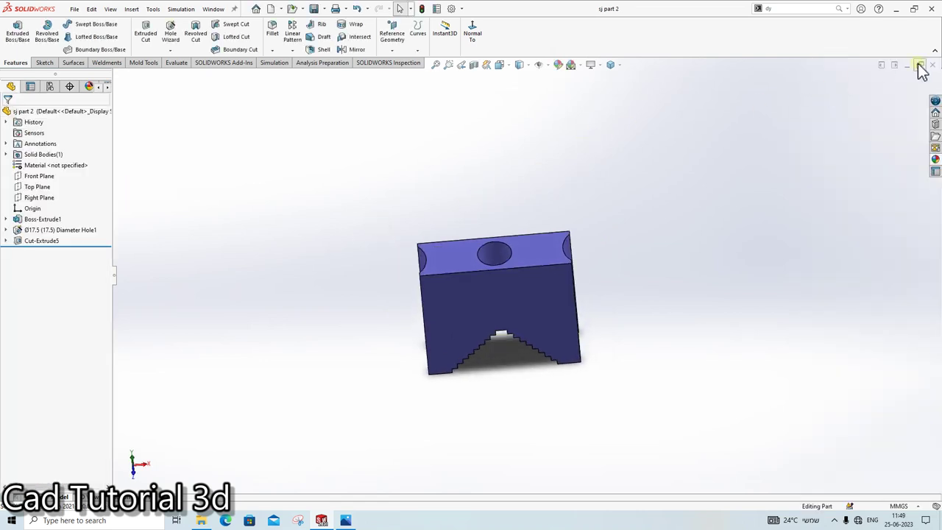
left_click(919, 66)
Step: Zoom around the Pipe Vise drawing in Photos to study the Turning Shaft, then return to SOLIDWORKS
left_click(349, 522)
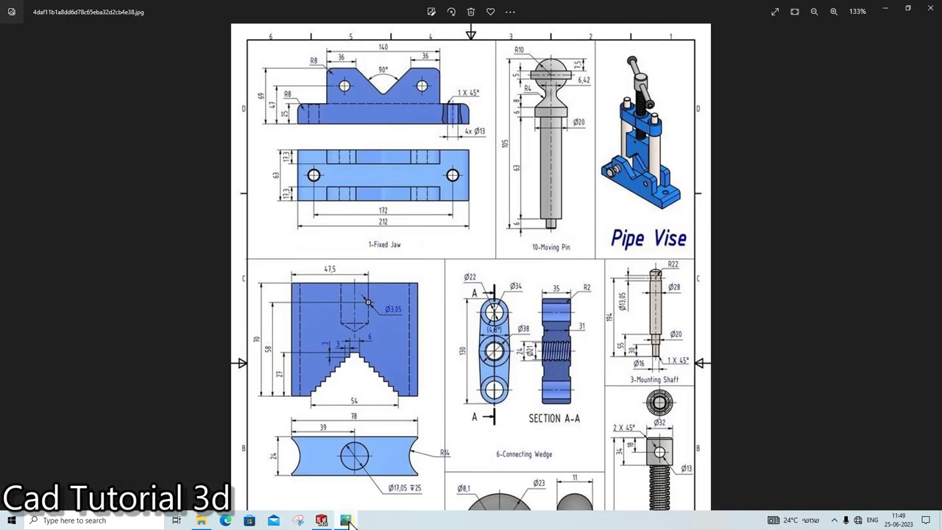
scroll(368, 390, "down", 3)
scroll(368, 390, "down", 1)
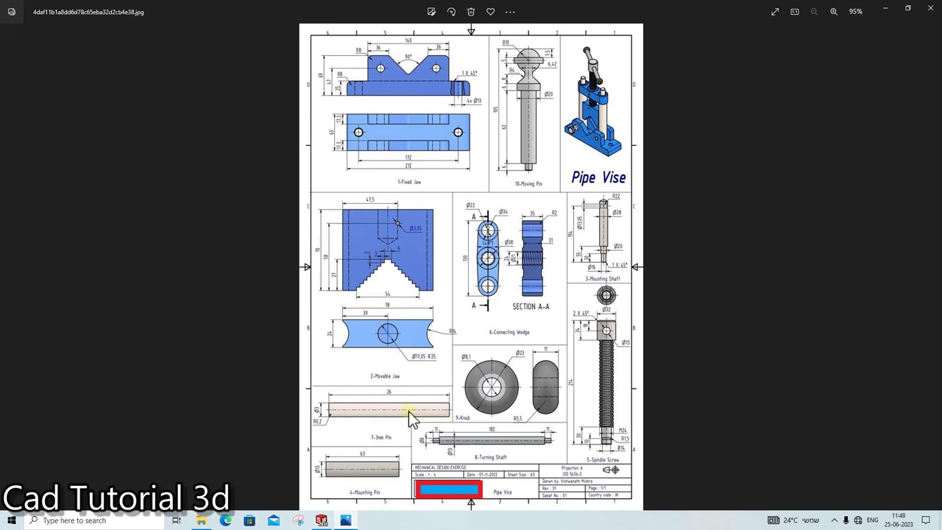
scroll(405, 416, "up", 1)
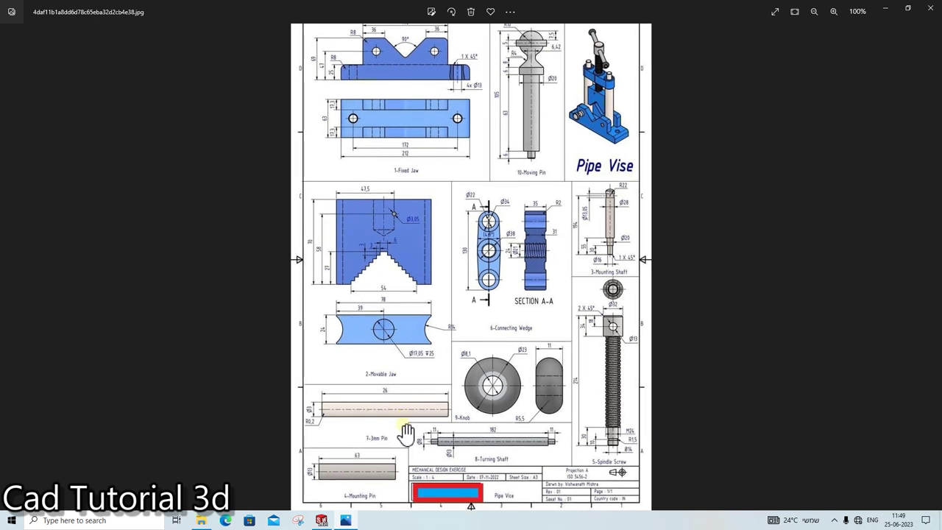
scroll(404, 419, "up", 1)
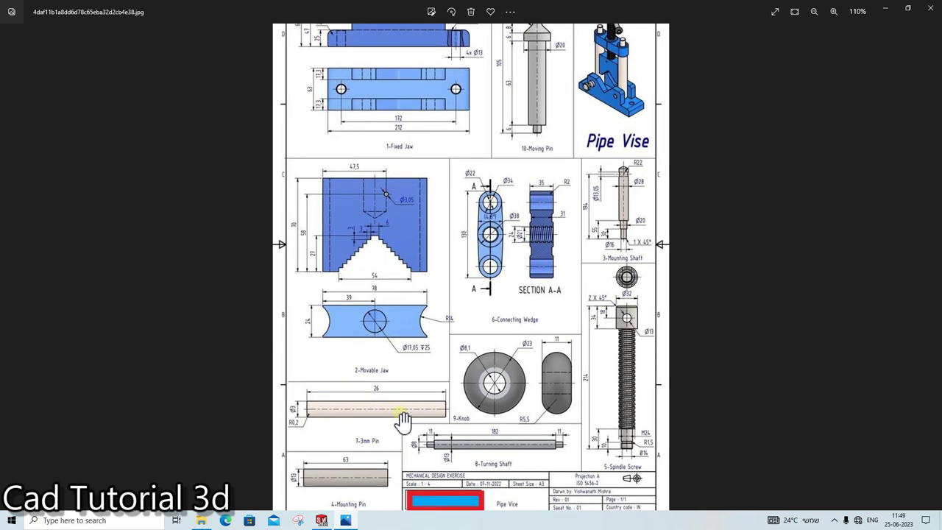
scroll(412, 442, "up", 2)
scroll(416, 449, "up", 1)
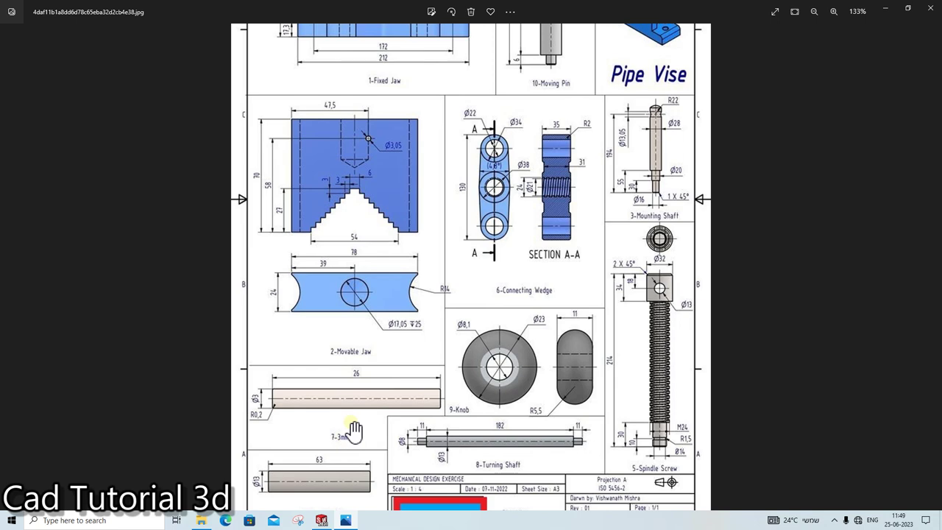
scroll(548, 430, "down", 3)
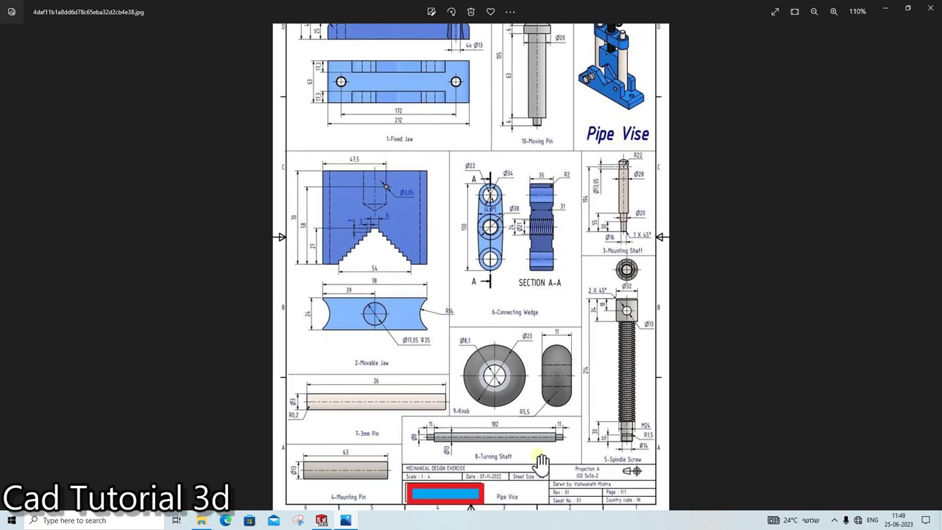
scroll(528, 452, "up", 3)
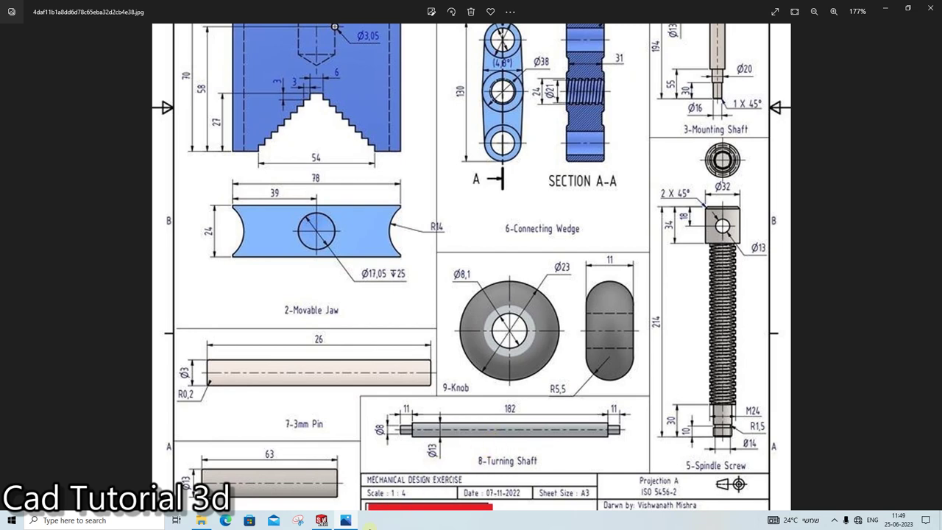
left_click(345, 521)
Step: Create a new part and start a sketch on the Front Plane
left_click(74, 9)
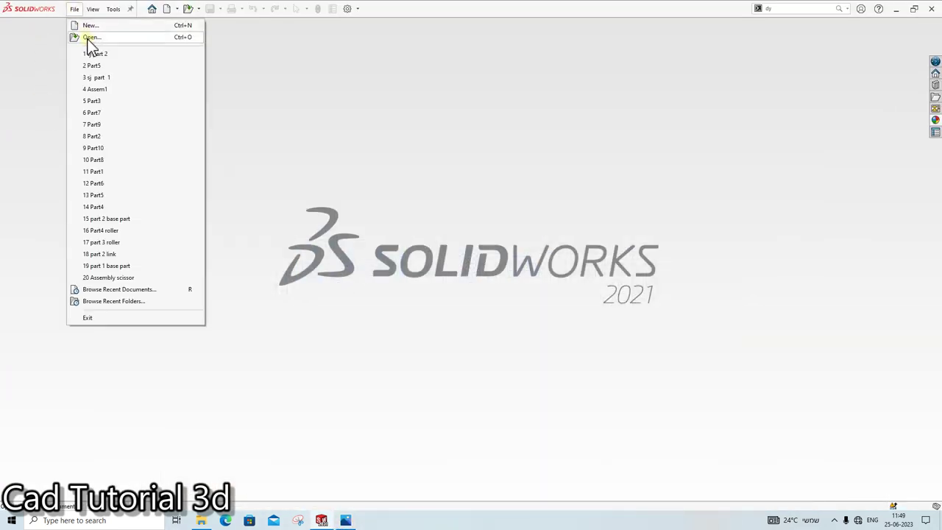
left_click(82, 25)
left_click(393, 380)
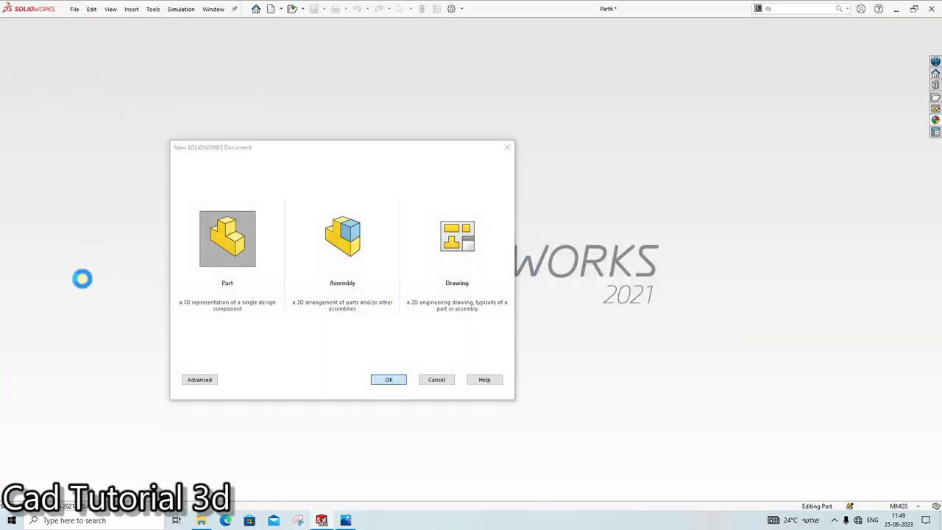
left_click(40, 165)
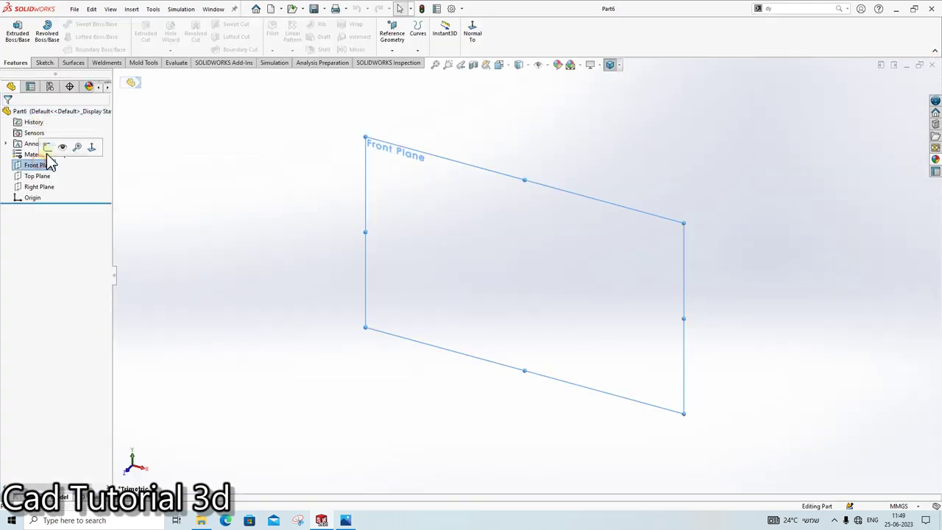
left_click(64, 146)
Step: Draw a circle centred on the origin and dimension it Ø13
left_click(83, 25)
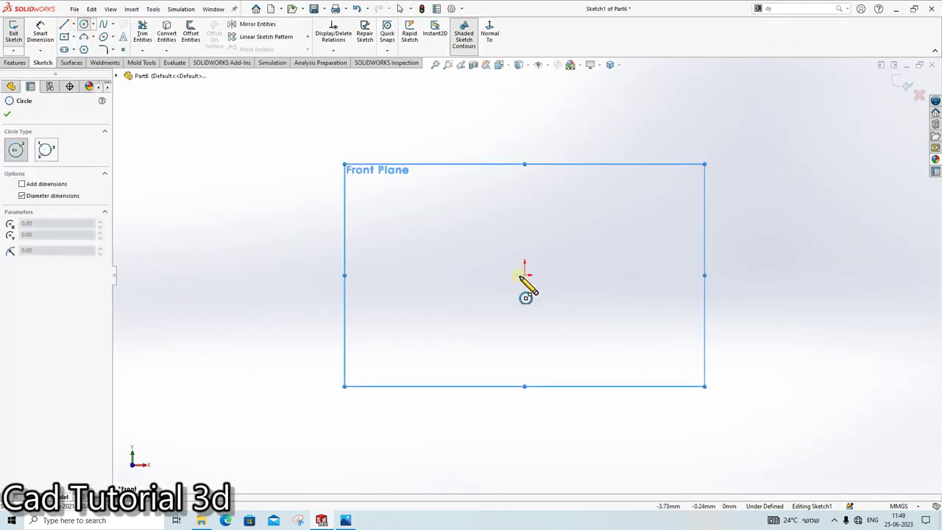
left_click(524, 275)
left_click(558, 231)
left_click(40, 33)
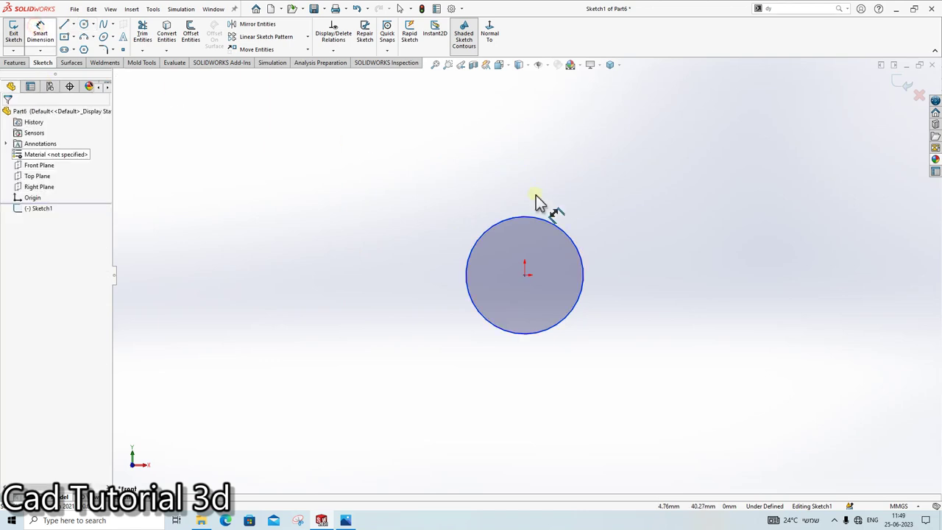
left_click(531, 219)
left_click(551, 199)
type("13")
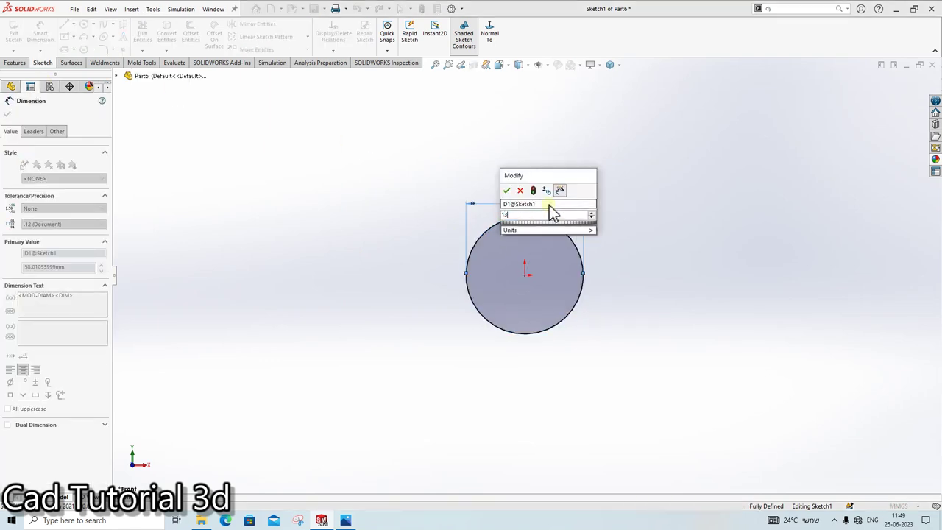
key("Return")
Step: Extrude the circle 182 mm into a rod and select its end face
left_click(16, 62)
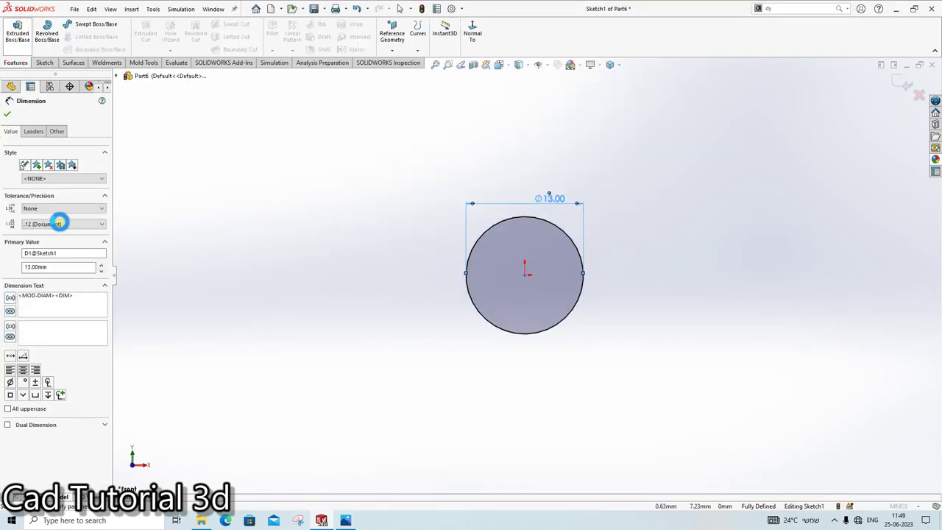
right_click(60, 226)
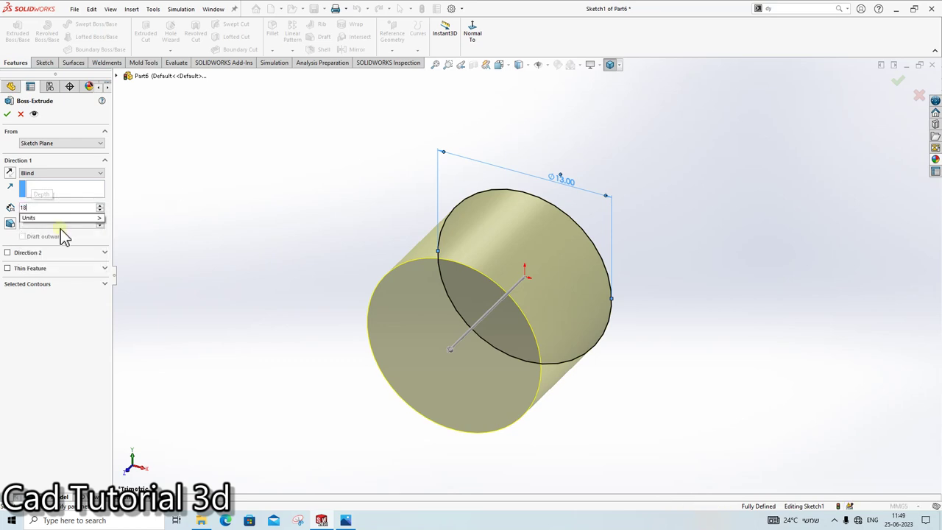
type("2.00mm")
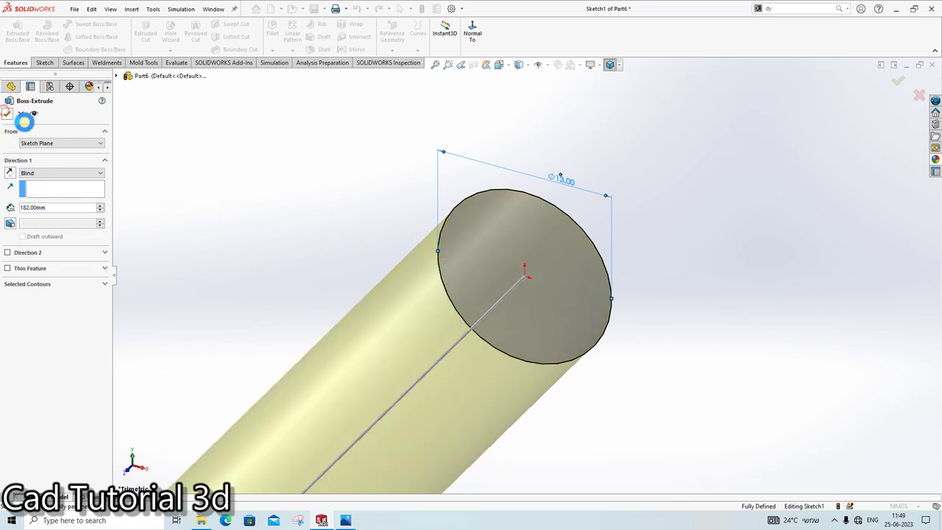
left_click(7, 113)
scroll(363, 434, "down", 5)
scroll(416, 356, "down", 3)
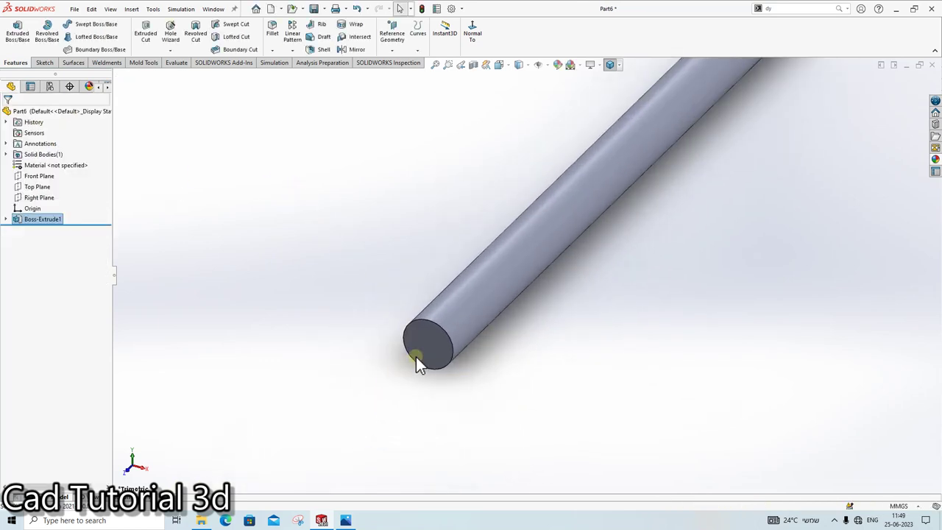
left_click(439, 351)
Step: Start a sketch on the rod's end face, checking the Pipe Vise drawing and cancelling misplaced circles
left_click(459, 325)
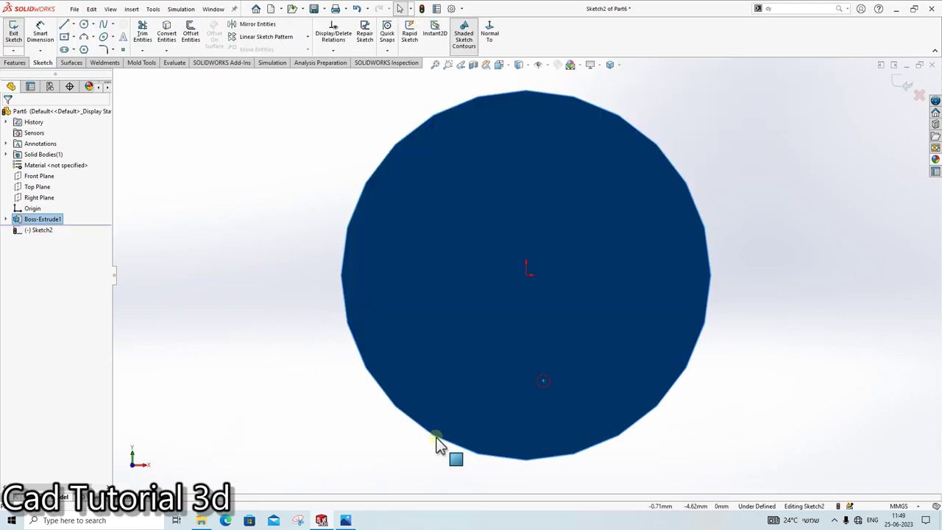
left_click(346, 520)
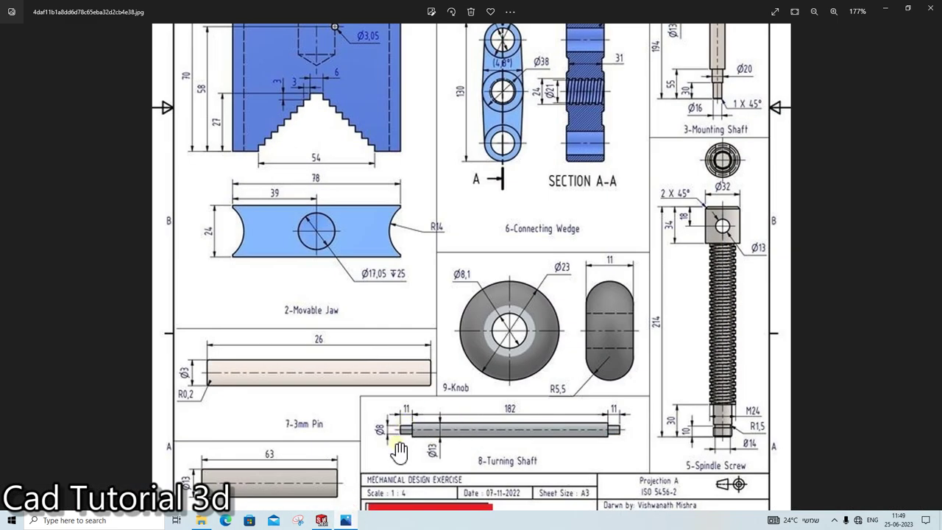
left_click(350, 520)
left_click(85, 26)
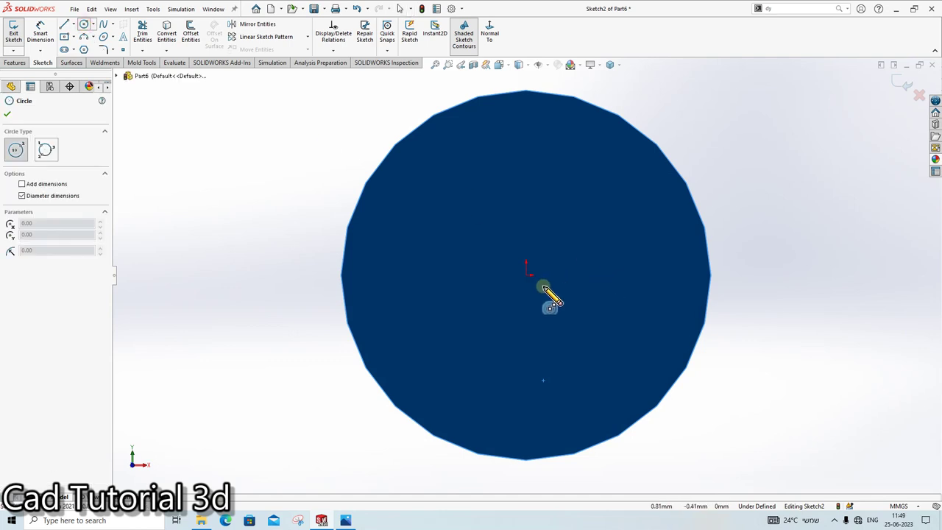
left_click(607, 230)
key("Escape")
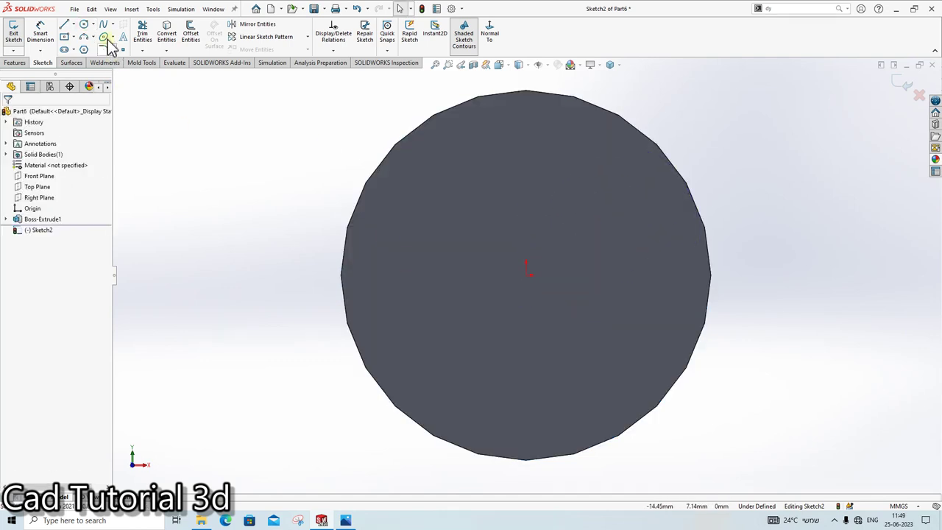
left_click(527, 271)
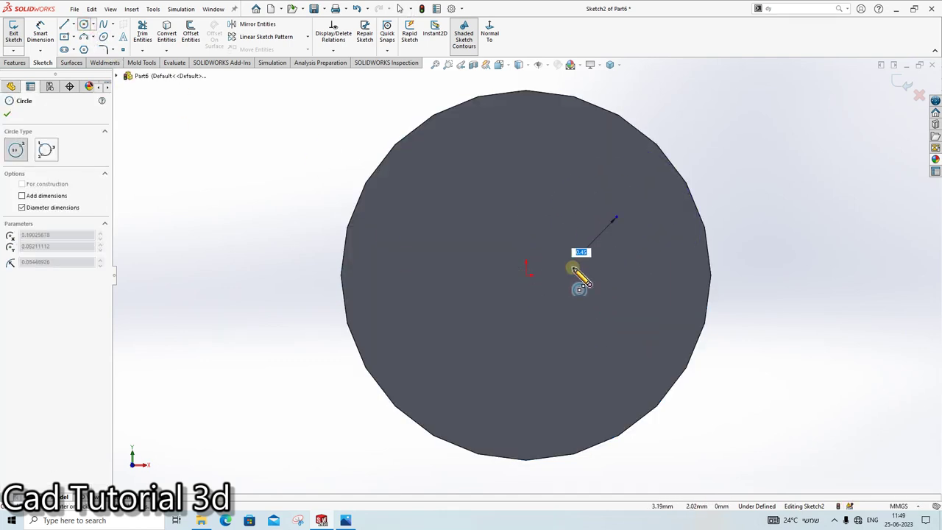
key("Escape")
Step: Draw a circle centred on the origin and dimension it Ø8
left_click(85, 26)
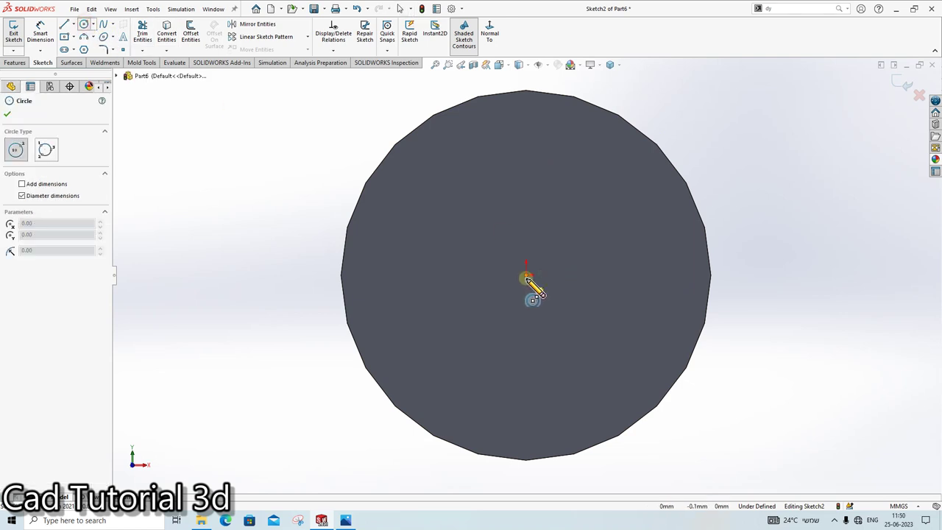
left_click(526, 270)
left_click(567, 245)
left_click(40, 33)
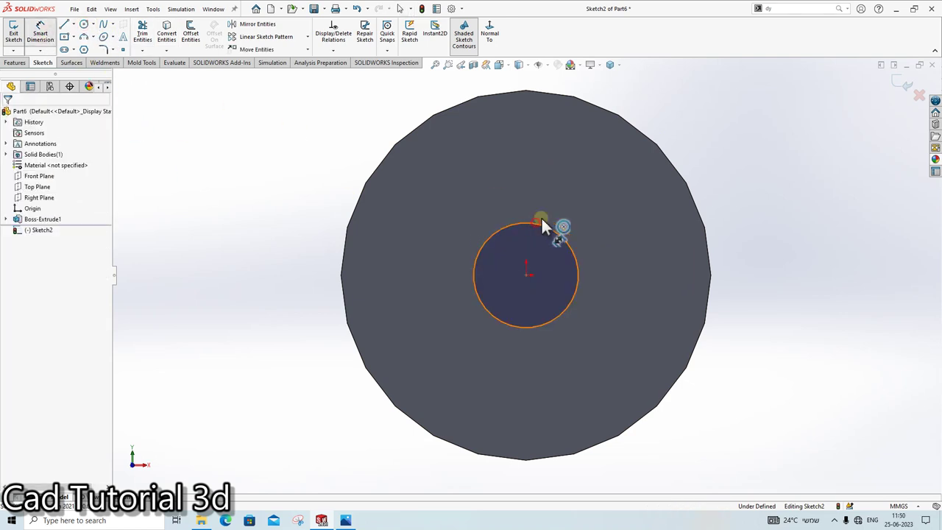
left_click(544, 212)
type("8")
key("Return")
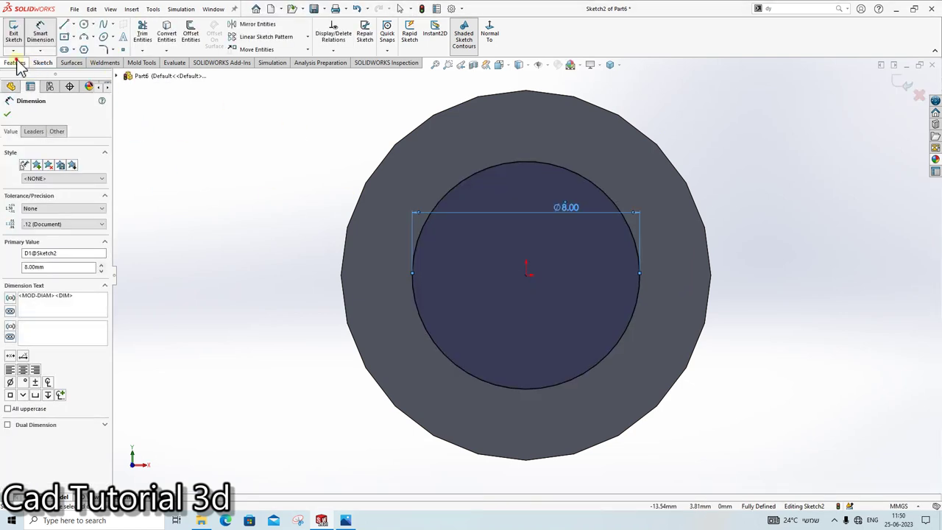
Step: Extrude the Ø8 circle into a boss on the rod's end
left_click(14, 63)
left_click(16, 37)
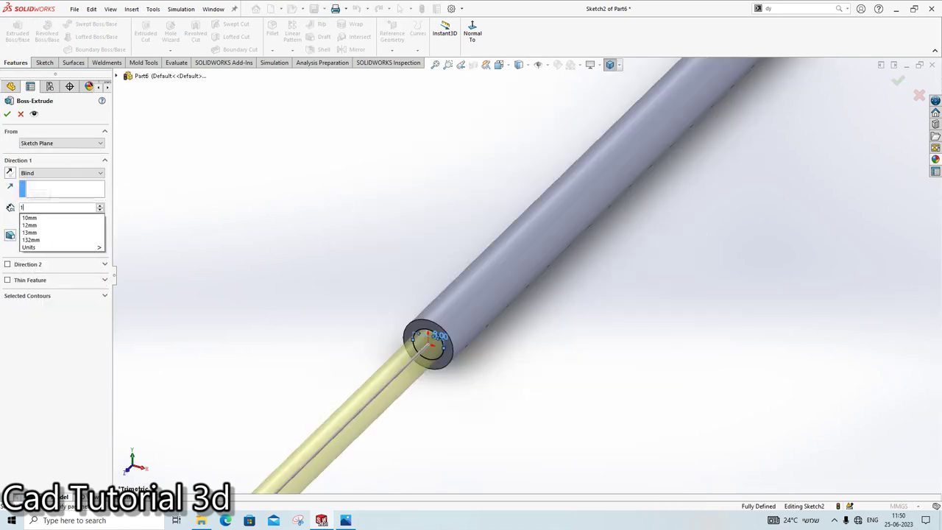
left_click(7, 114)
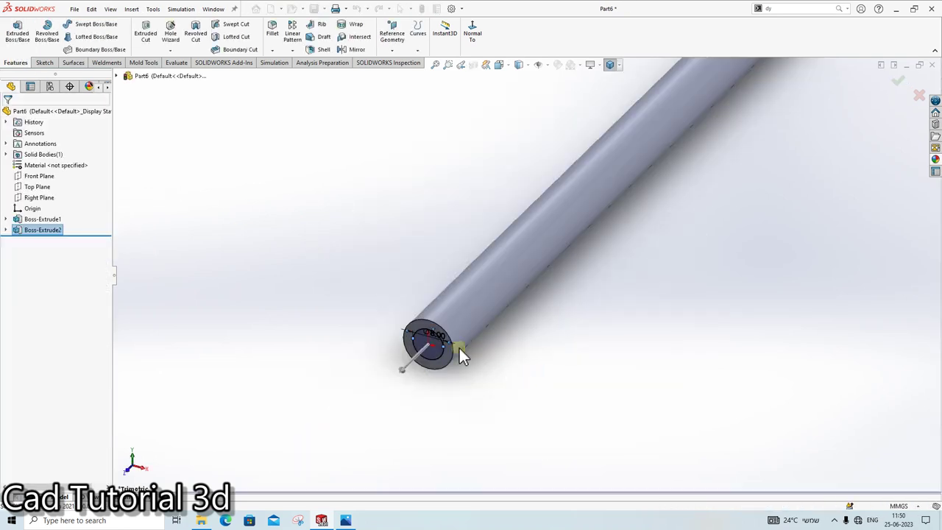
scroll(442, 324, "down", 2)
Step: Create Plane1 midway between the rod's two end faces
left_click(434, 317)
scroll(442, 294, "up", 5)
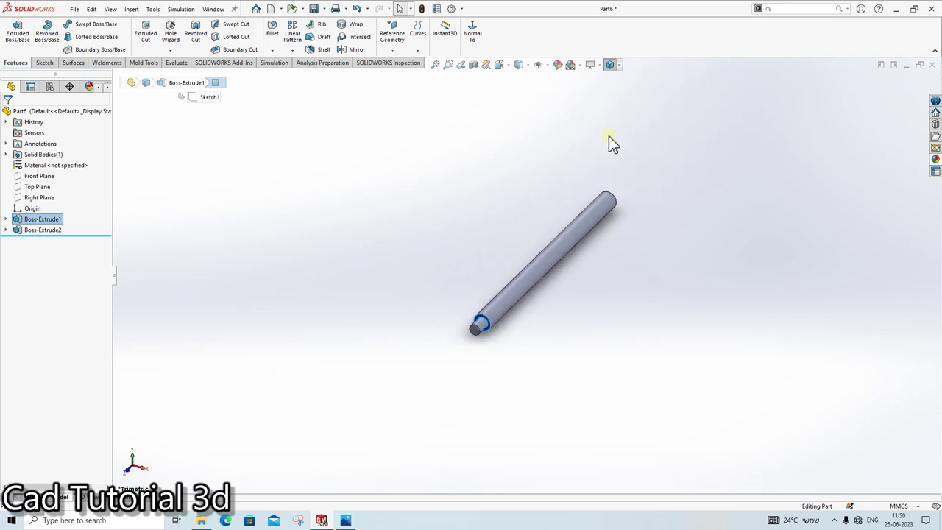
scroll(609, 136, "down", 2)
left_click(397, 43)
left_click(403, 62)
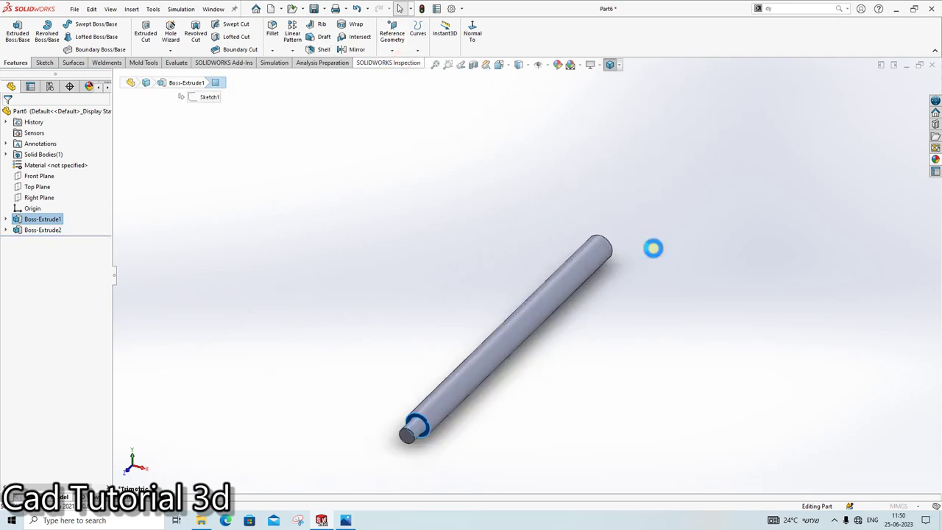
scroll(640, 257, "down", 3)
scroll(657, 246, "down", 2)
left_click(655, 190)
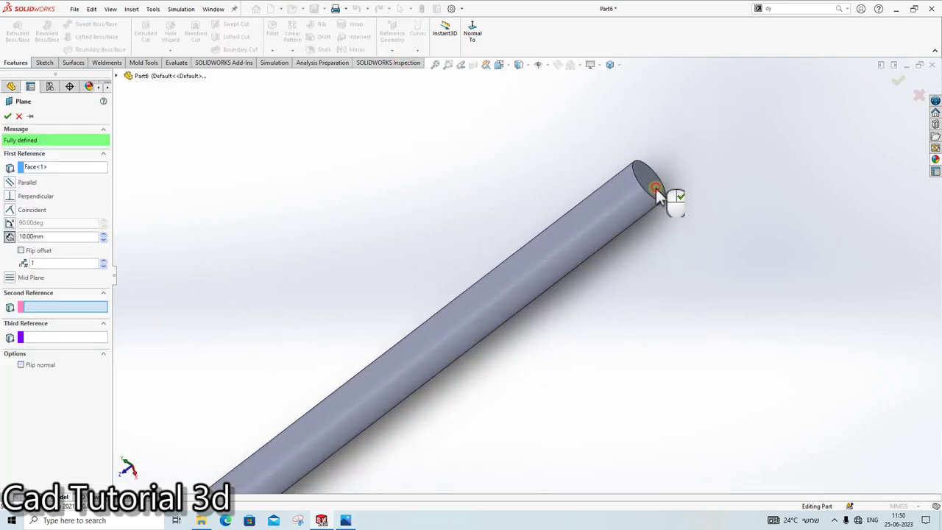
left_click(7, 115)
Step: Mirror Boss-Extrude2 about Plane1 to the rod's other end
scroll(443, 345, "up", 3)
scroll(446, 344, "down", 2)
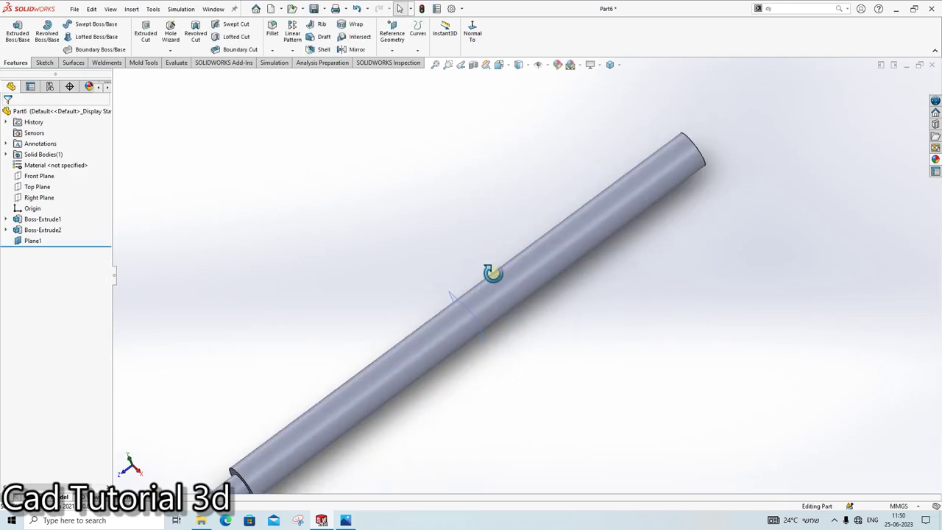
scroll(490, 272, "up", 3)
left_click(42, 230)
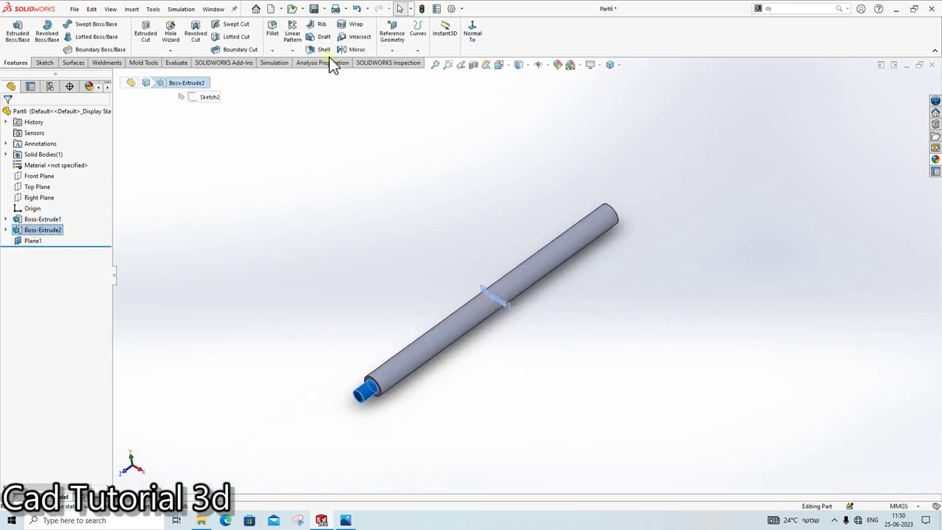
left_click(291, 51)
left_click(304, 86)
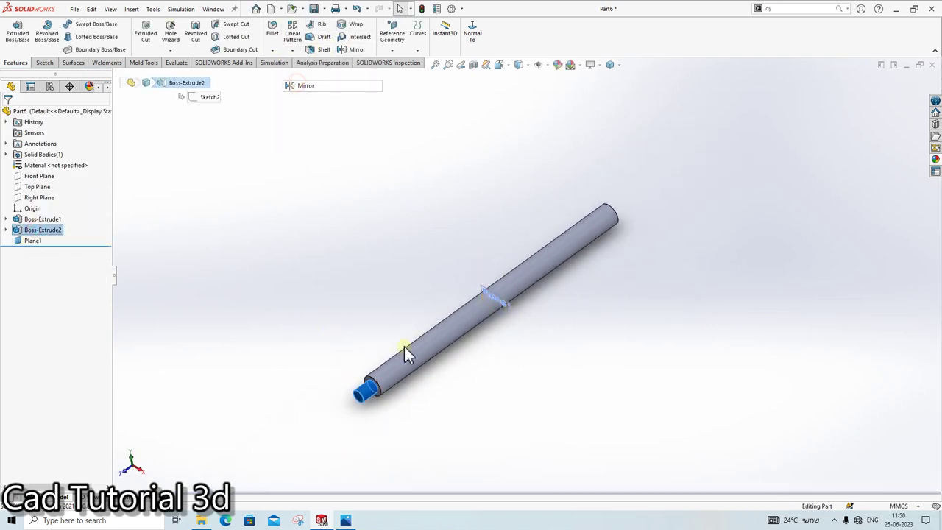
scroll(388, 406, "down", 2)
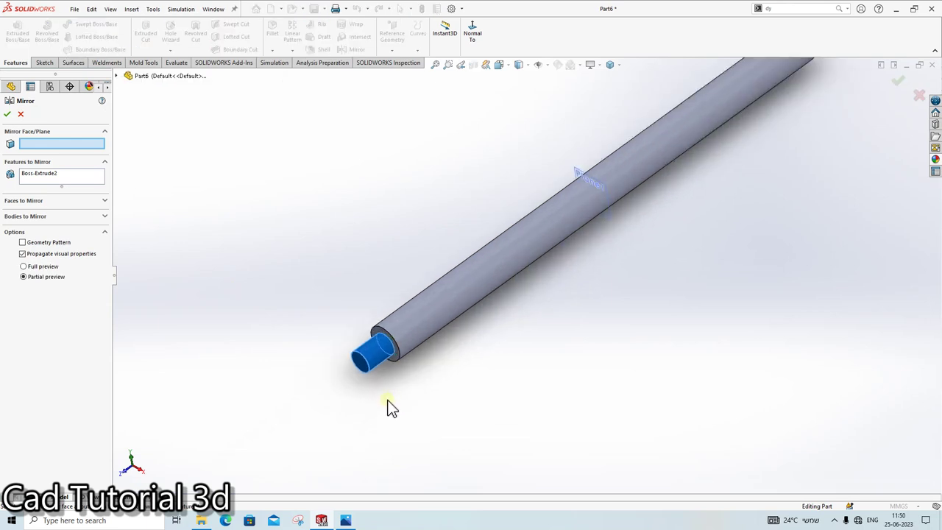
left_click(593, 181)
left_click(9, 116)
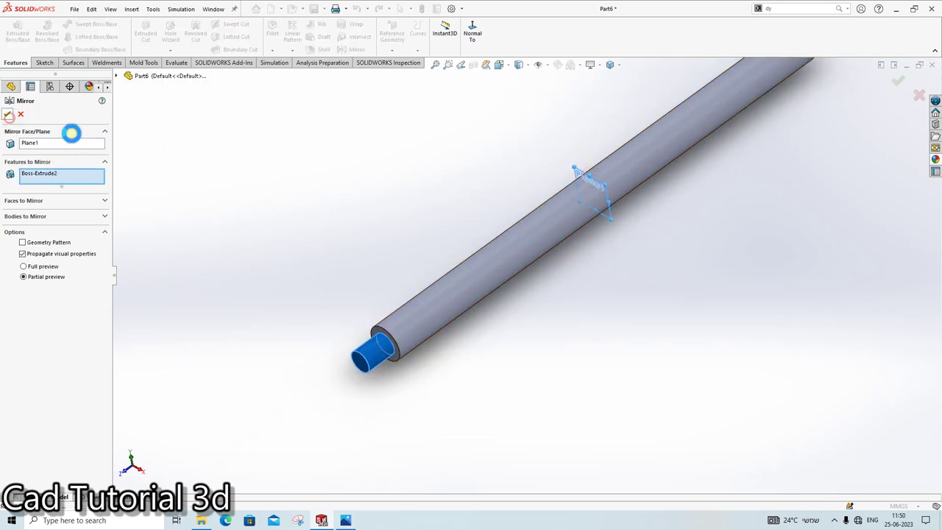
scroll(595, 210, "up", 2)
scroll(651, 169, "up", 2)
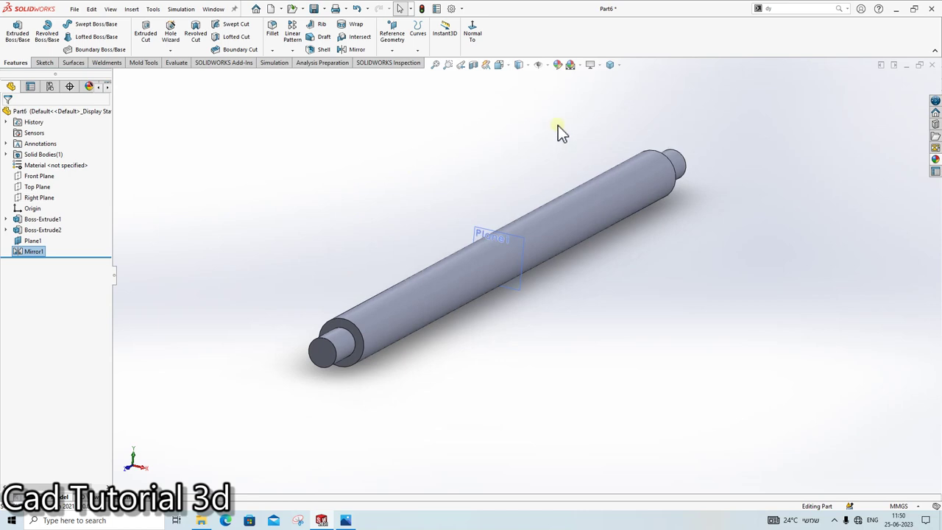
Step: Save the part as 'sj part 3' by editing the existing 'sj part 2' name
key("ctrl+s")
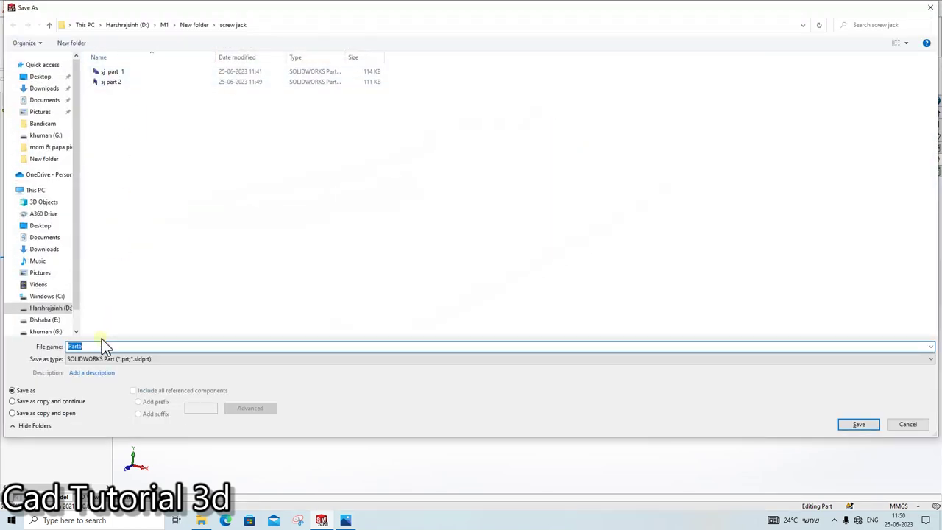
left_click(110, 81)
left_click(111, 347)
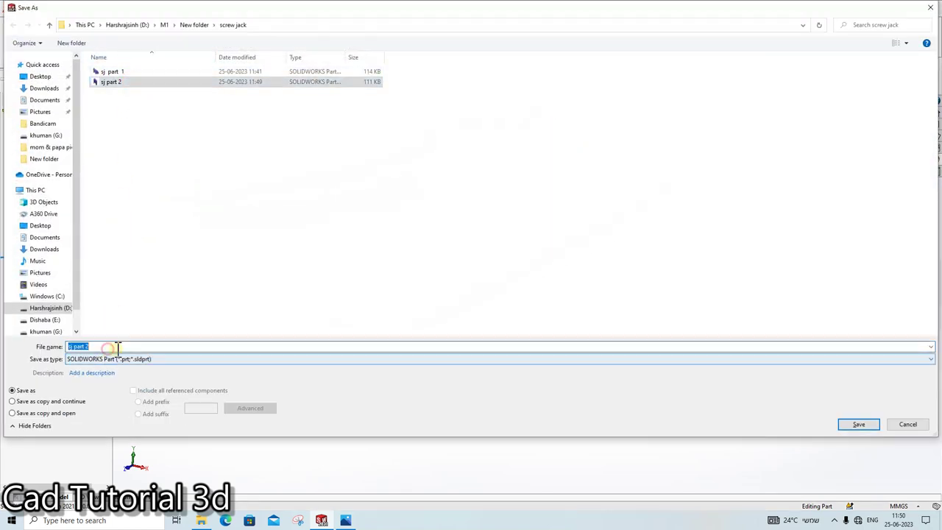
key("BackSpace")
type("3")
key("Return")
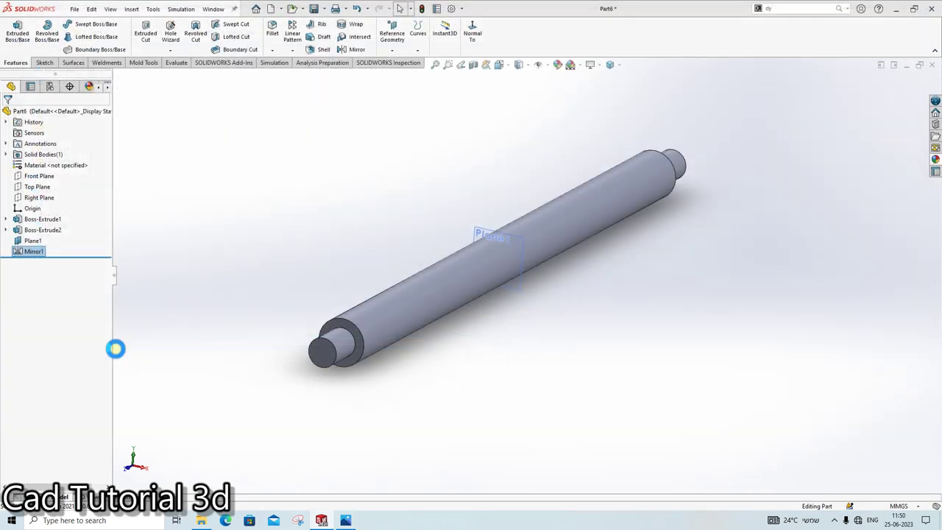
Step: Recolour the part white in its appearance settings
left_click(557, 65)
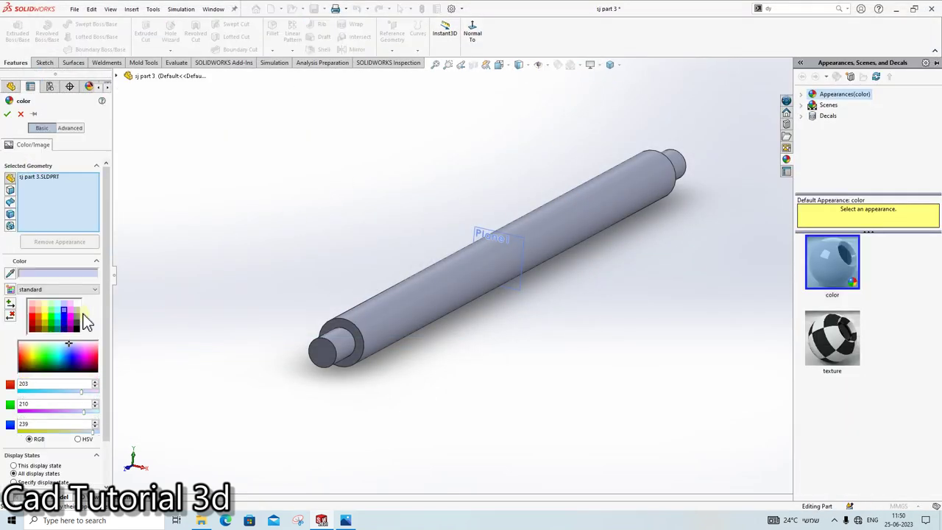
left_click(75, 304)
left_click(7, 114)
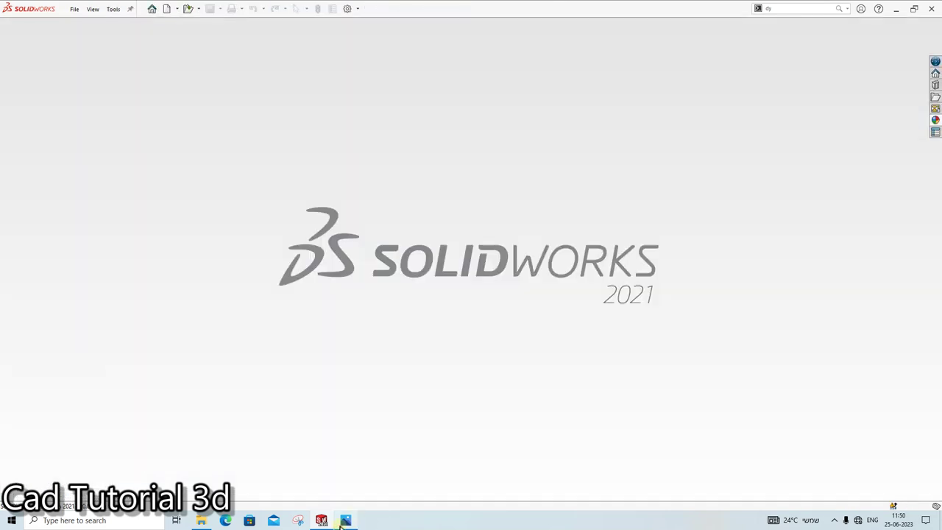
Step: Check the Connecting Wedge drawing in Photos, zooming out, then close it
left_click(345, 520)
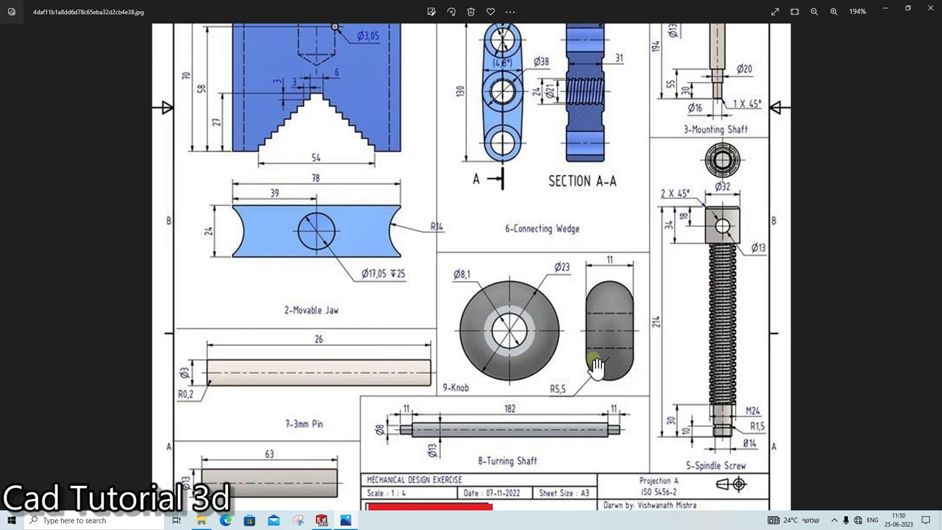
scroll(537, 417, "down", 2)
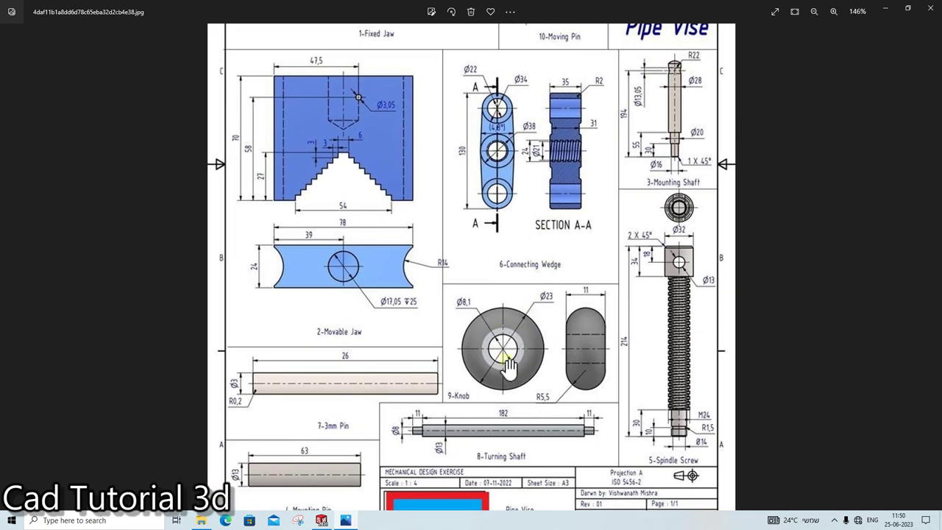
left_click(345, 520)
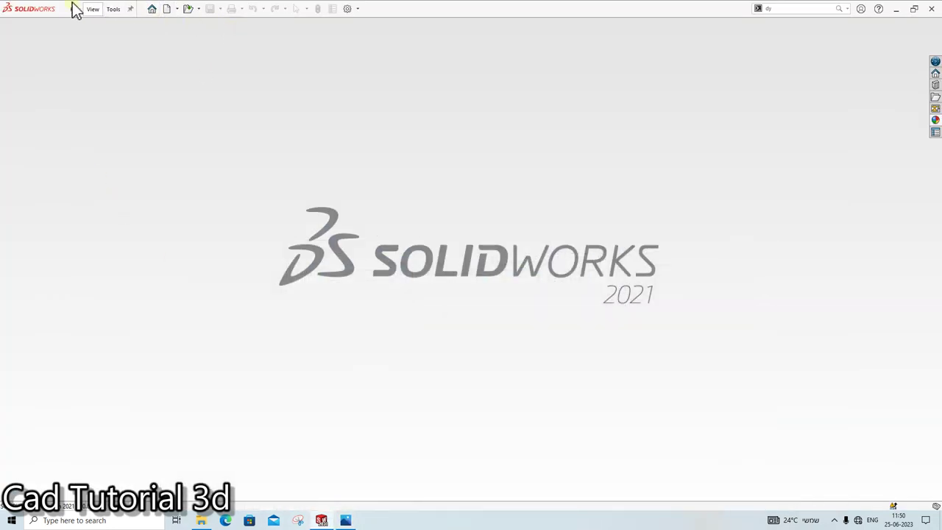
Step: Create a new empty SOLIDWORKS part document, Part7
left_click(75, 9)
left_click(86, 23)
left_click(397, 379)
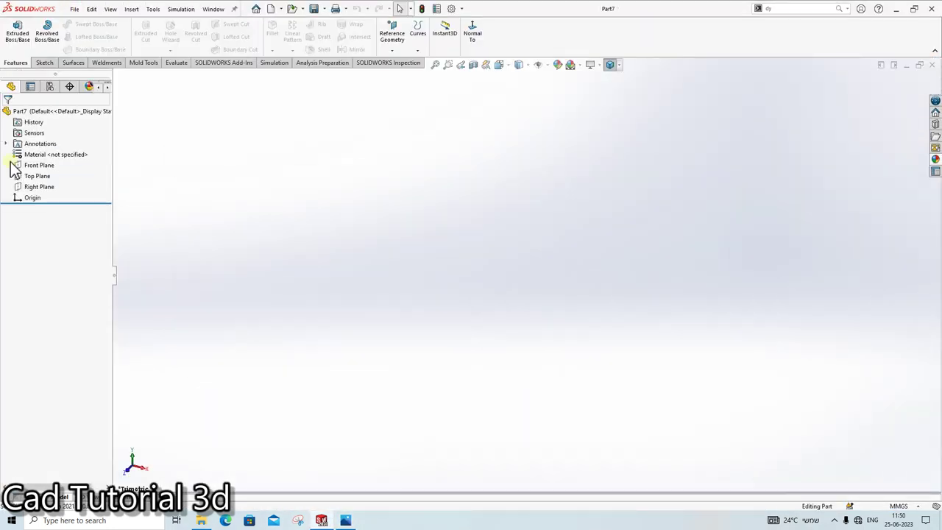
Step: Start a sketch on the Front Plane after a quick look at the reference drawing
left_click(30, 164)
left_click(60, 150)
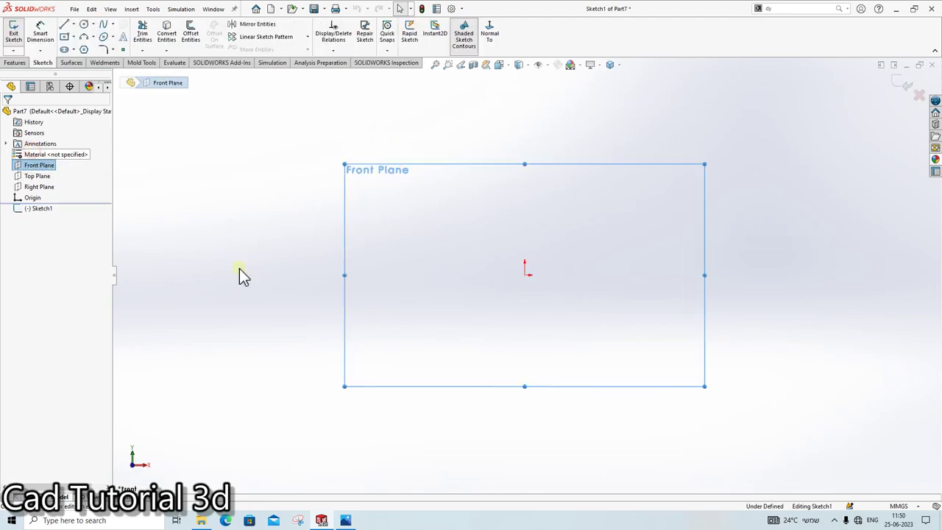
left_click(346, 520)
left_click(345, 520)
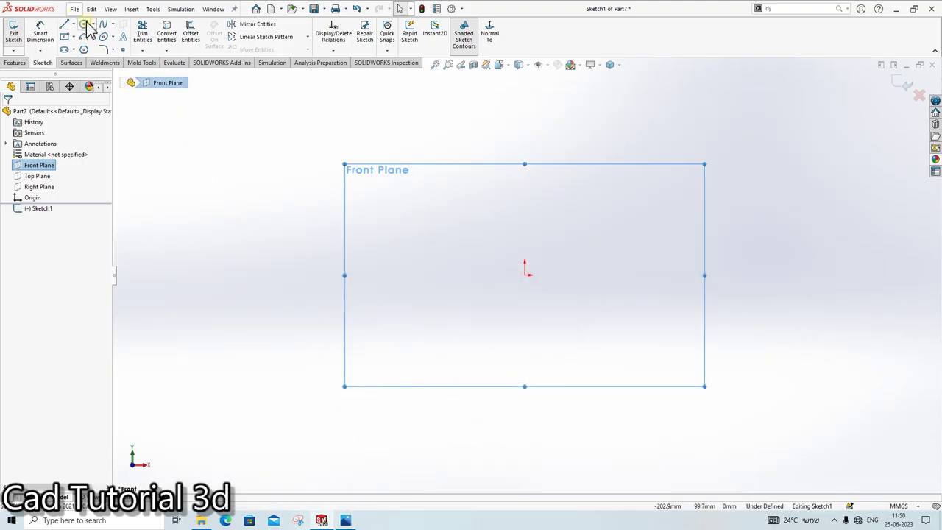
Step: Draw a vertical centerline upward from the origin
left_click(84, 24)
left_click(541, 179)
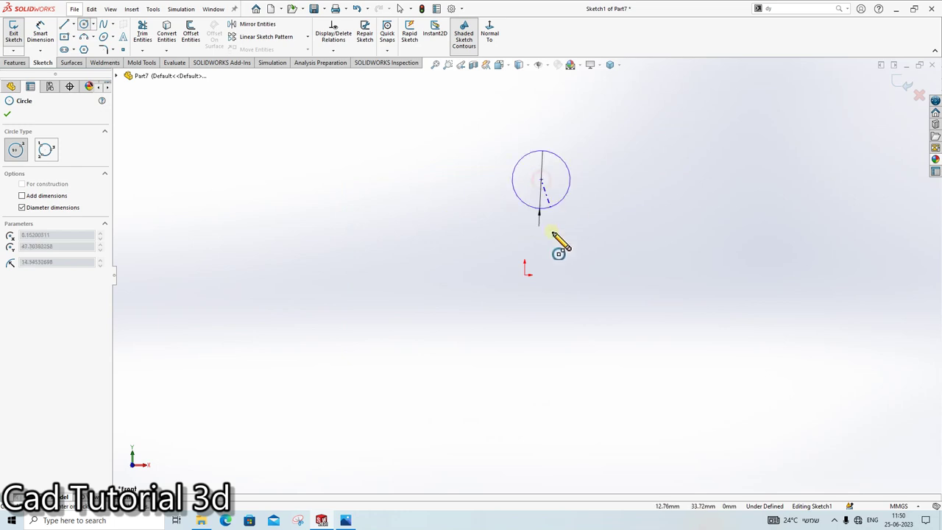
key("Escape")
left_click(84, 24)
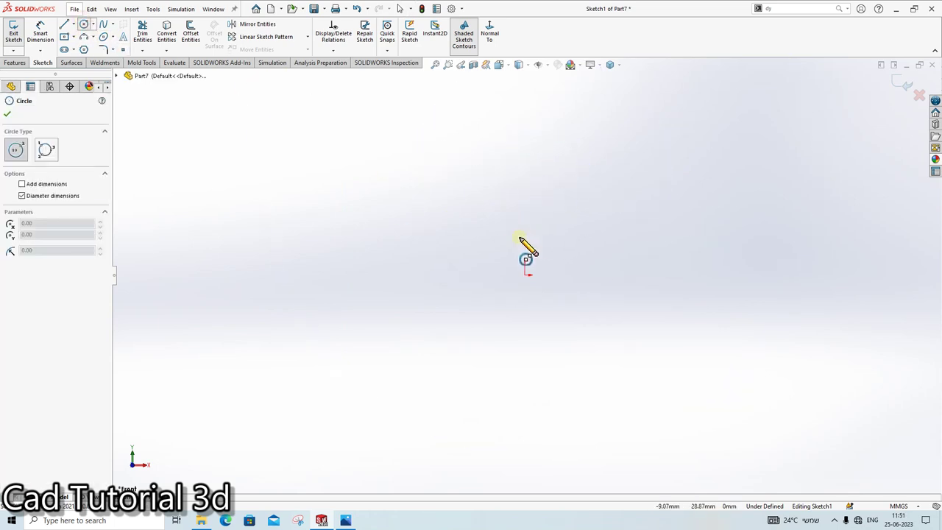
key("Escape")
left_click(73, 25)
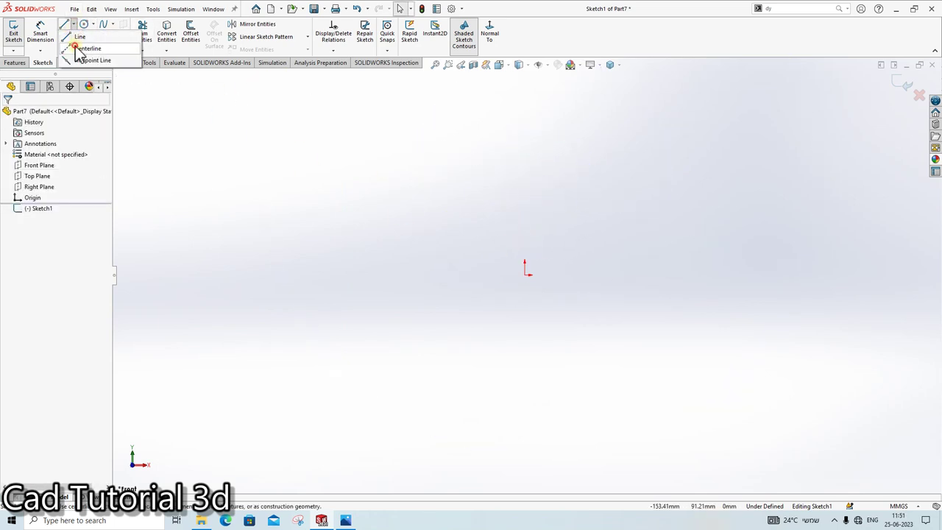
left_click(85, 59)
left_click(524, 274)
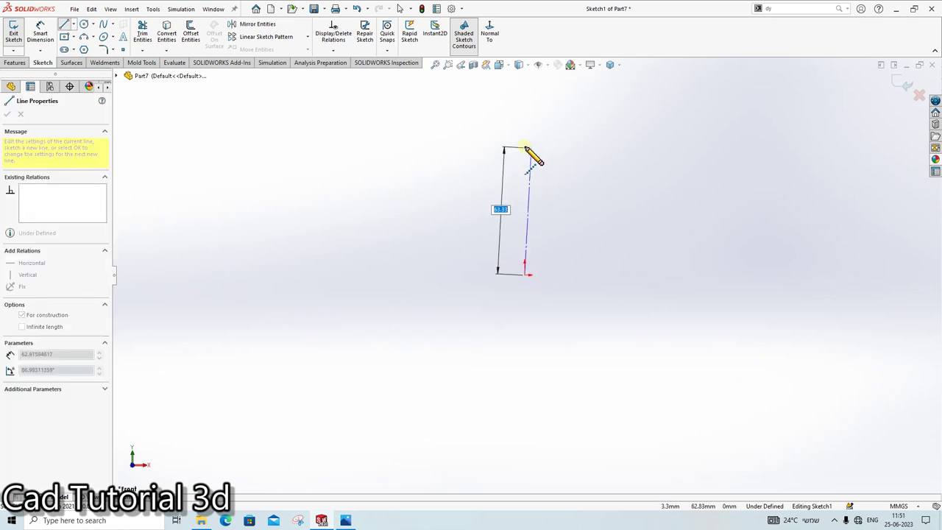
left_click(525, 146)
key("Escape")
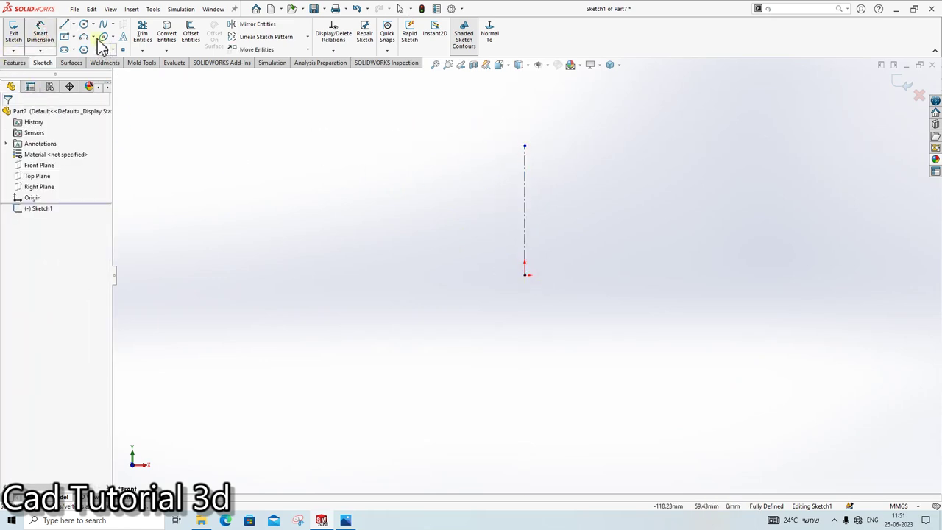
Step: Sketch a circle centred on the centerline's top endpoint
left_click(84, 24)
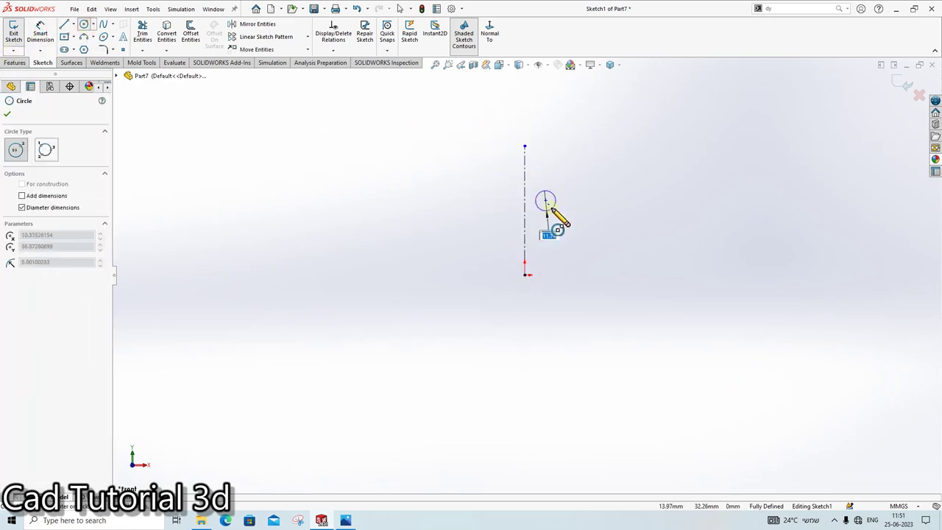
key("Escape")
left_click(84, 25)
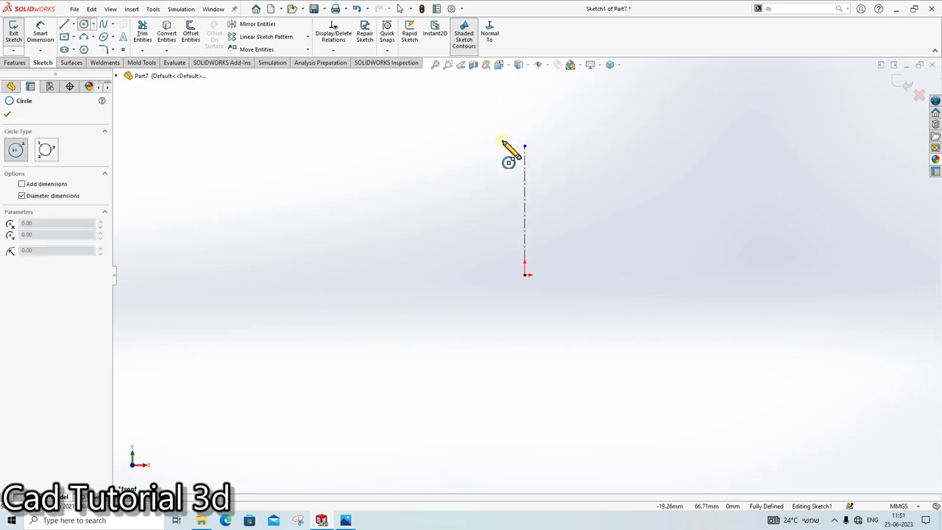
left_click(524, 146)
left_click(543, 189)
key("Escape")
Step: Check the Pipe Vise reference's 9-Knob detail (Ø23, 11 mm width, R5.5)
left_click(348, 520)
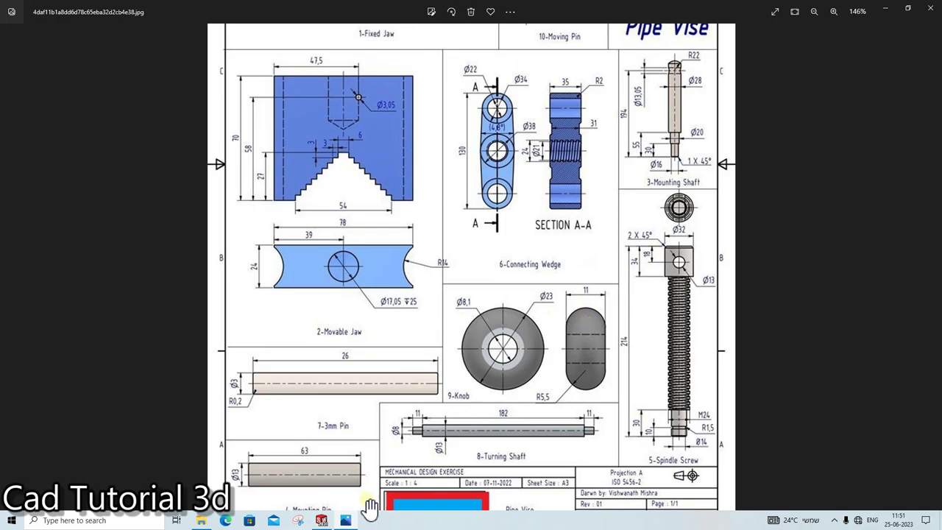
left_click(359, 520)
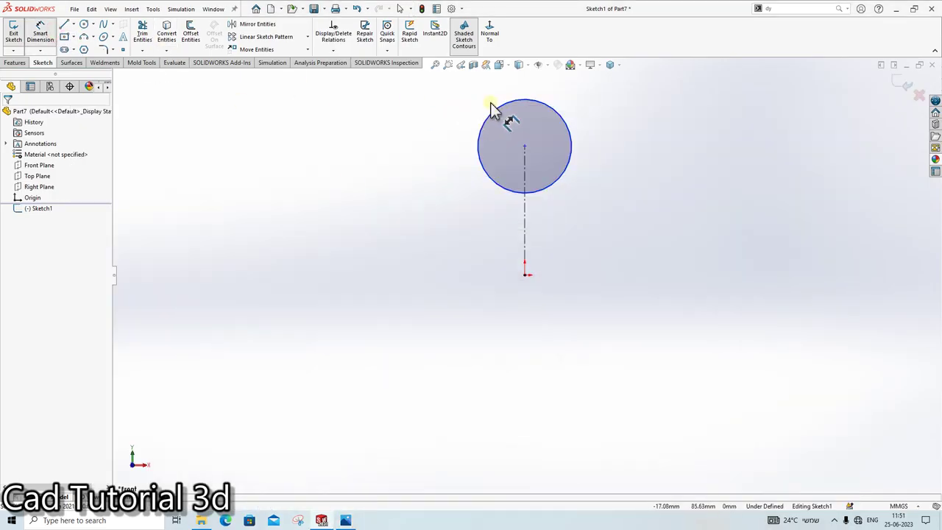
left_click(346, 520)
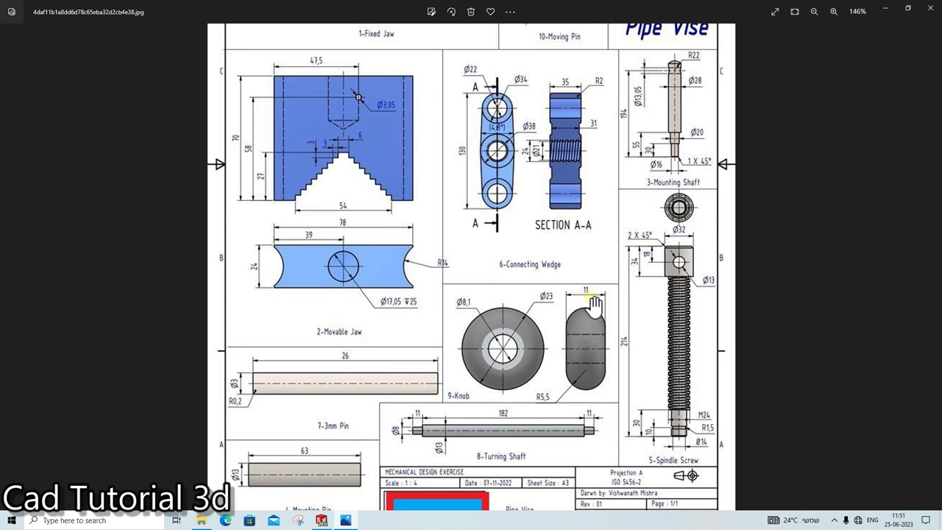
mouse_move(345, 520)
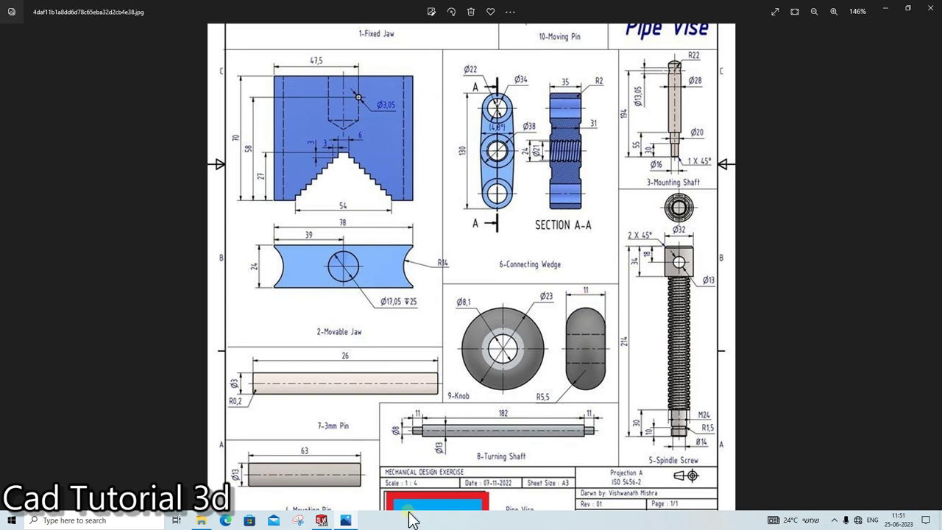
Step: Dimension the circle's diameter, correcting it from 22 to 11 mm
left_click(342, 453)
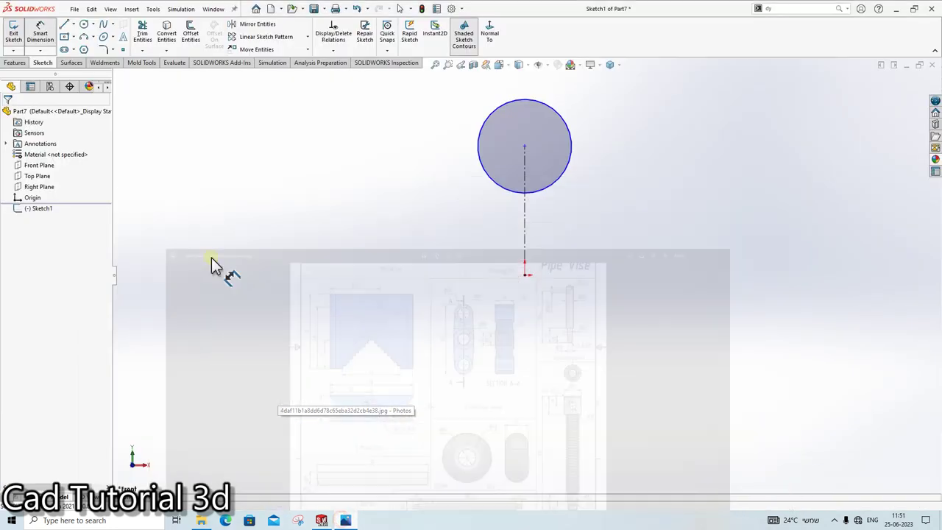
left_click(40, 33)
left_click(525, 101)
left_click(527, 81)
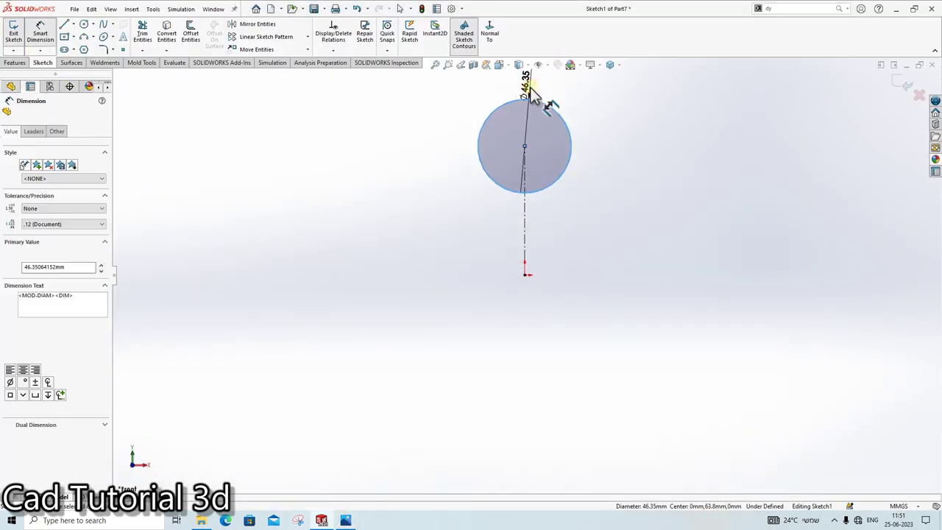
type("22")
key("Return")
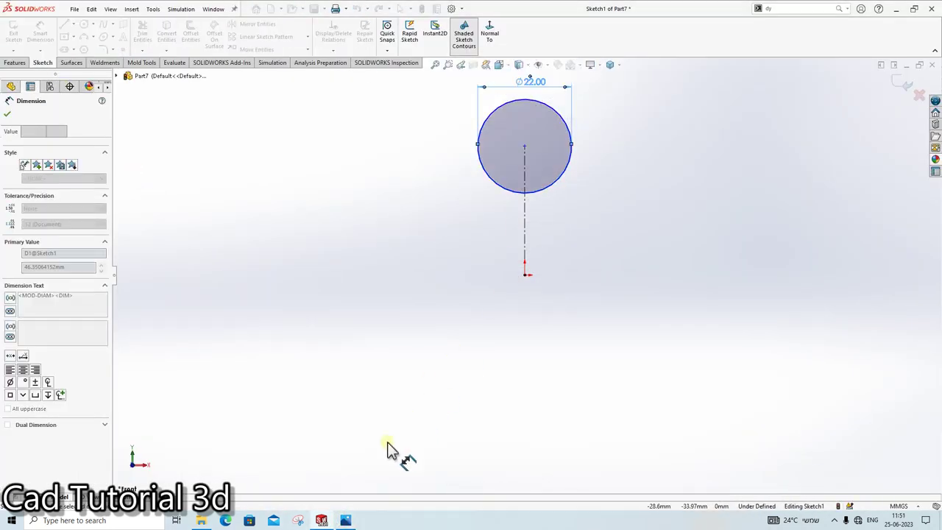
left_click(353, 518)
left_click(353, 518)
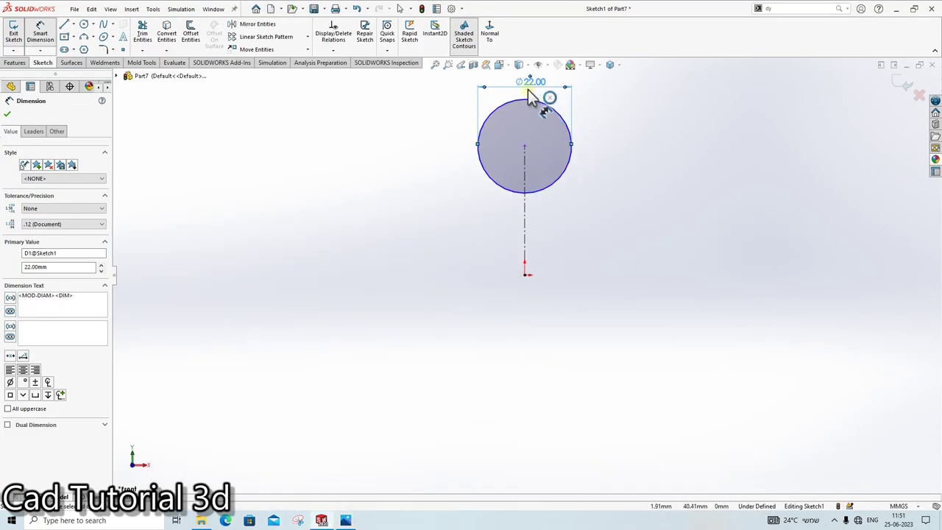
double_click(528, 83)
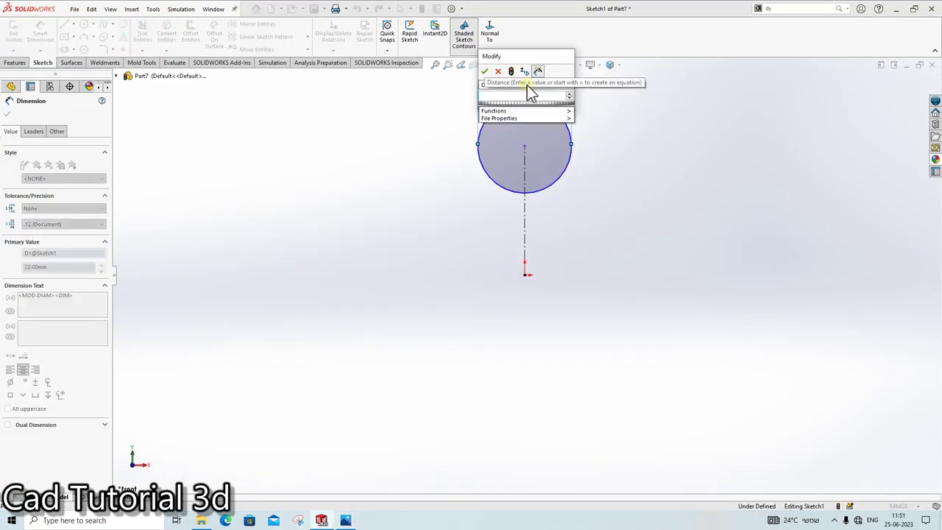
type("1")
key("Return")
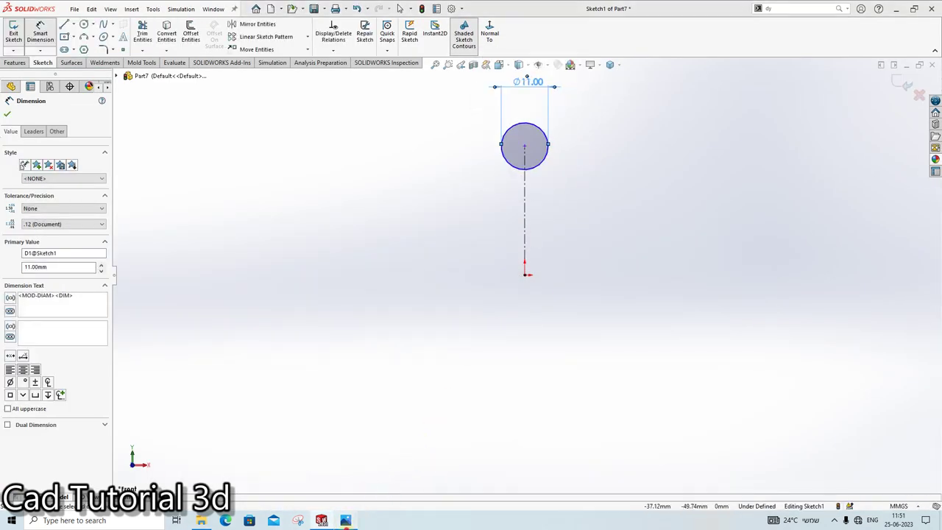
left_click(345, 520)
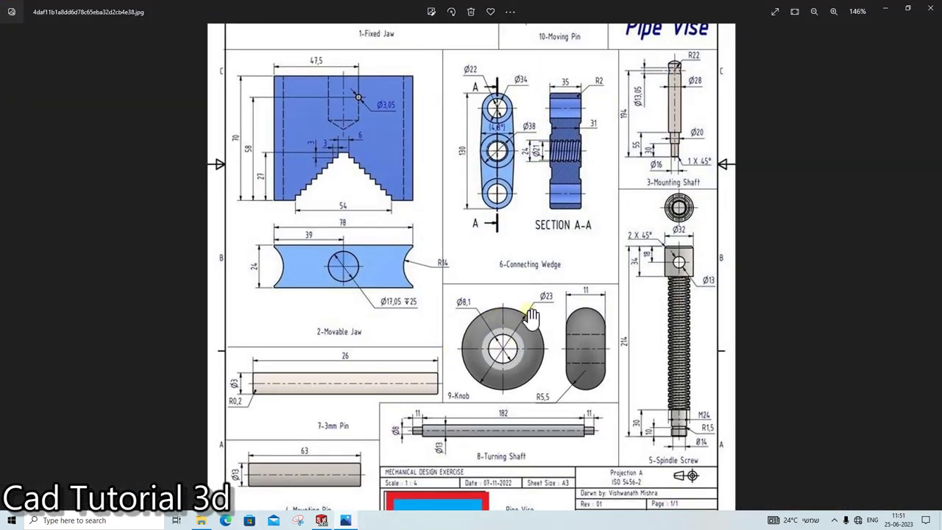
left_click(347, 520)
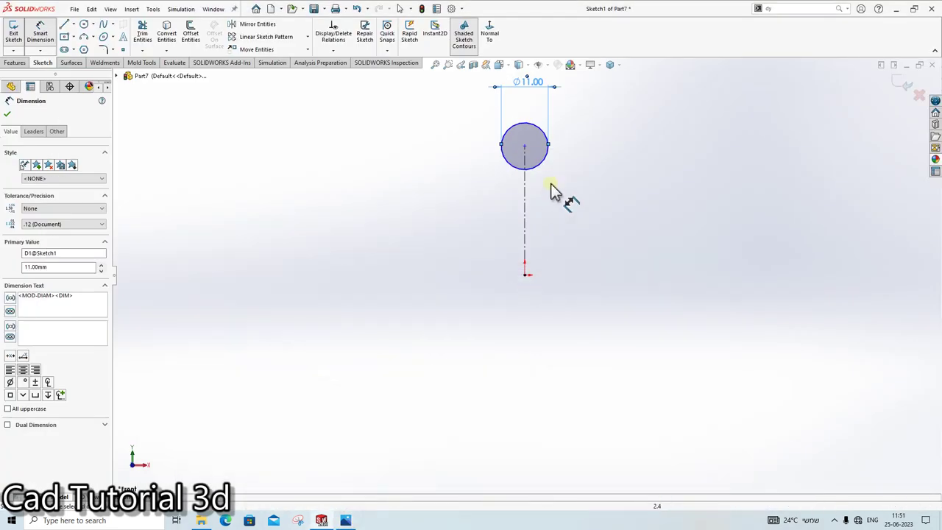
Step: Dimension the circle's top 11.50 mm above the origin, fully defining the sketch
left_click(40, 33)
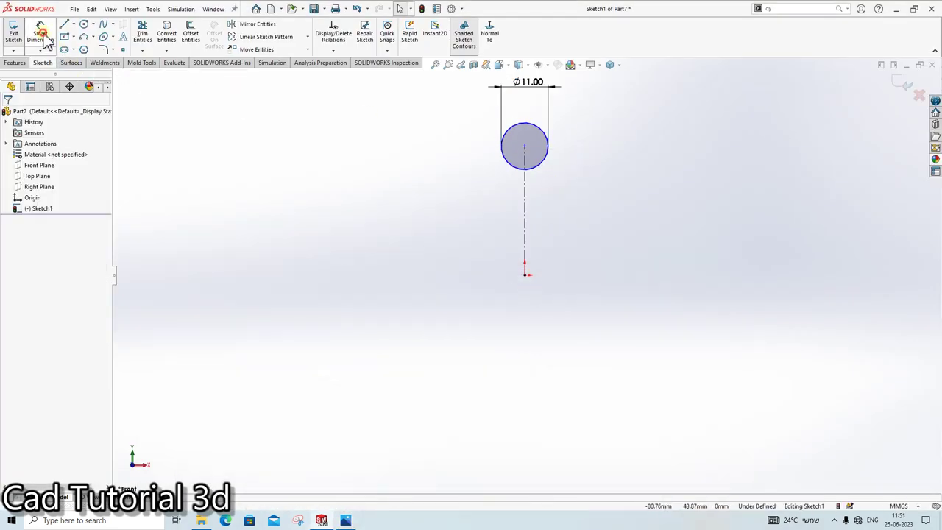
left_click(525, 276)
left_click(534, 132)
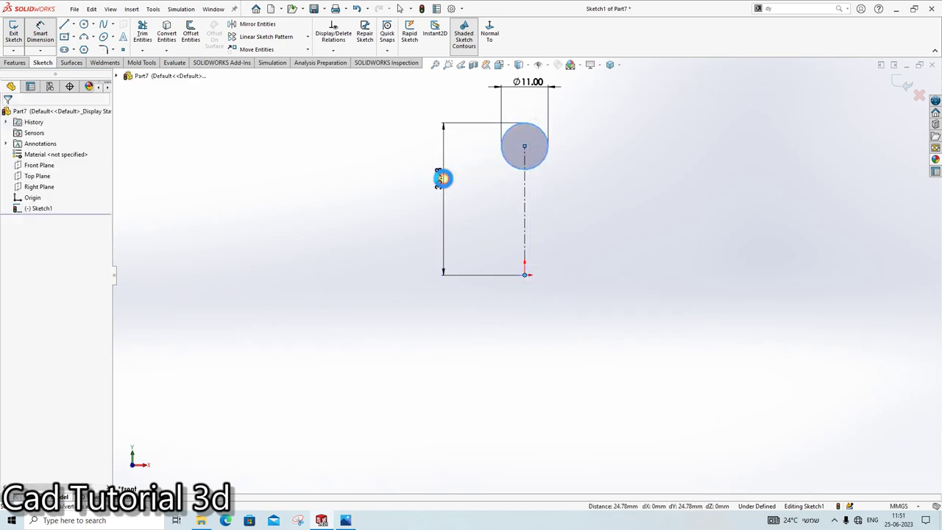
left_click(443, 181)
type("23/2")
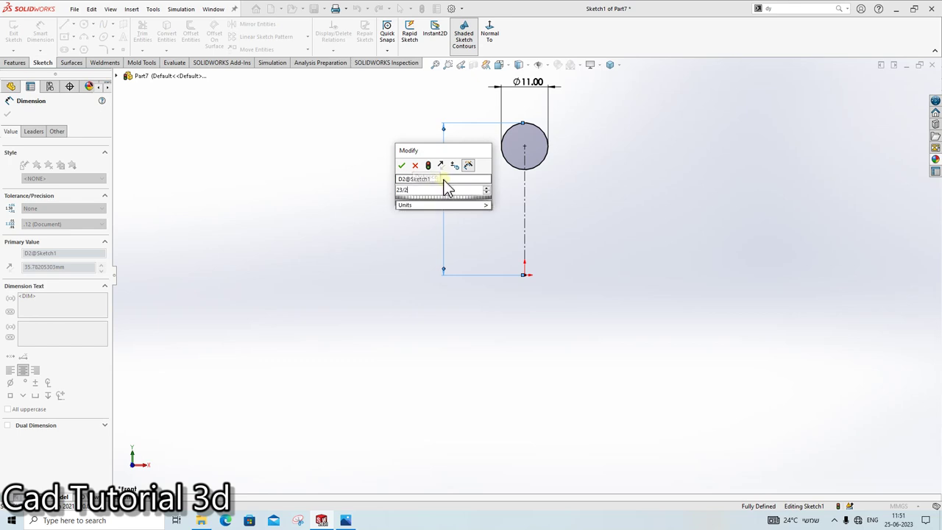
key("Escape")
scroll(567, 262, "down", 3)
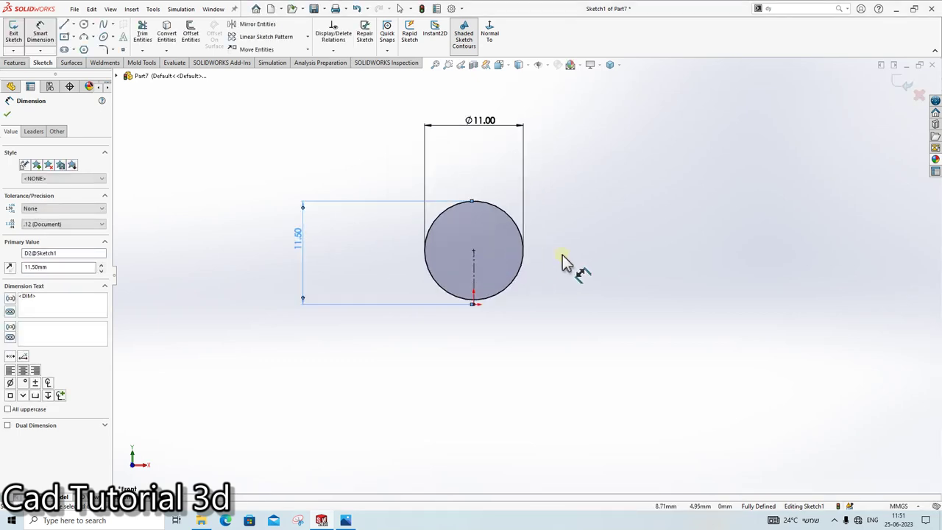
key("Escape")
Step: Draw lines from the circle's side quadrants down to the origin level and across
left_click(64, 25)
scroll(404, 256, "down", 2)
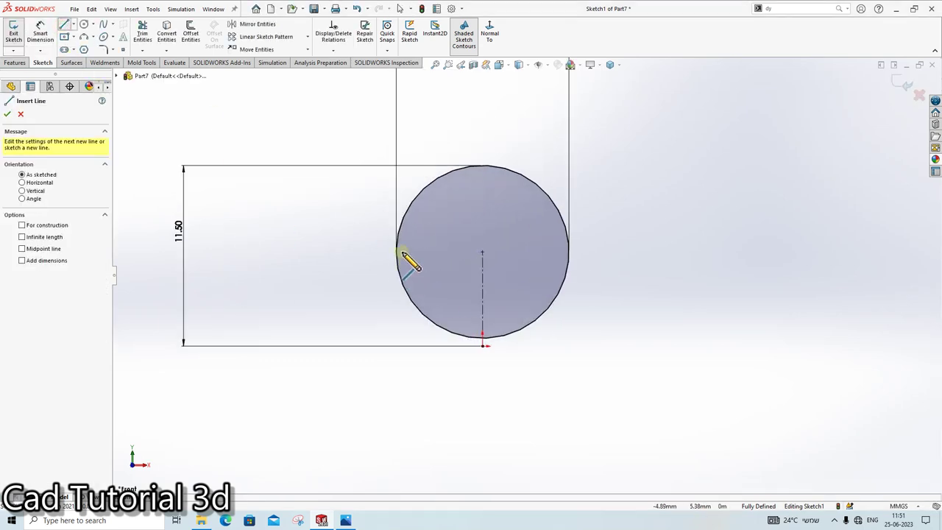
left_click(398, 252)
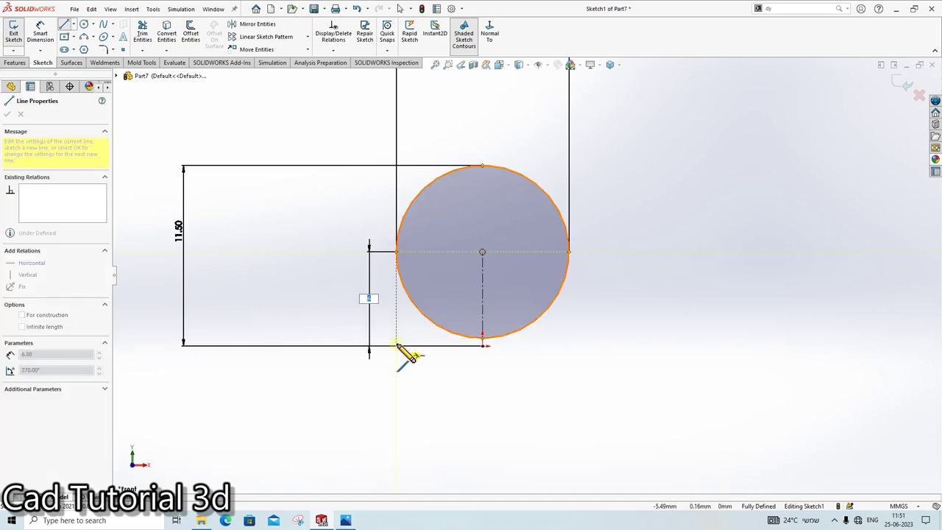
left_click(396, 346)
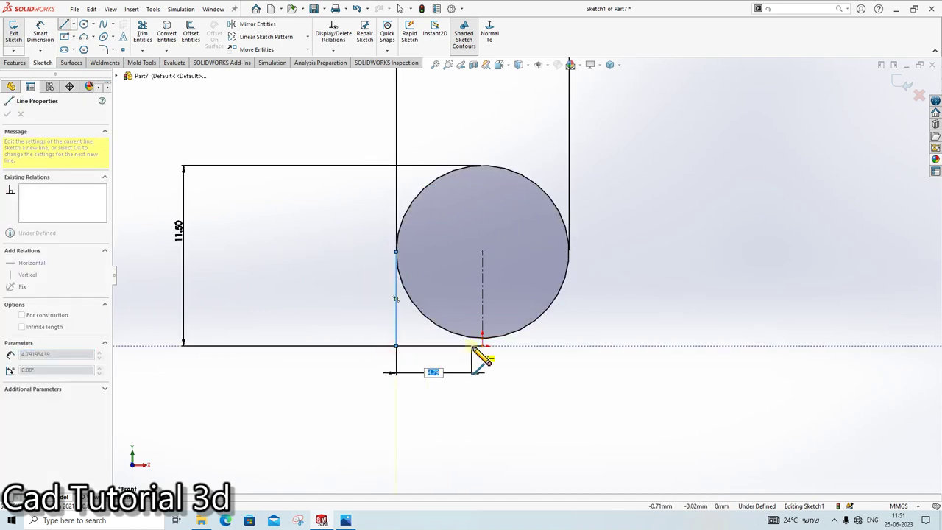
left_click(568, 346)
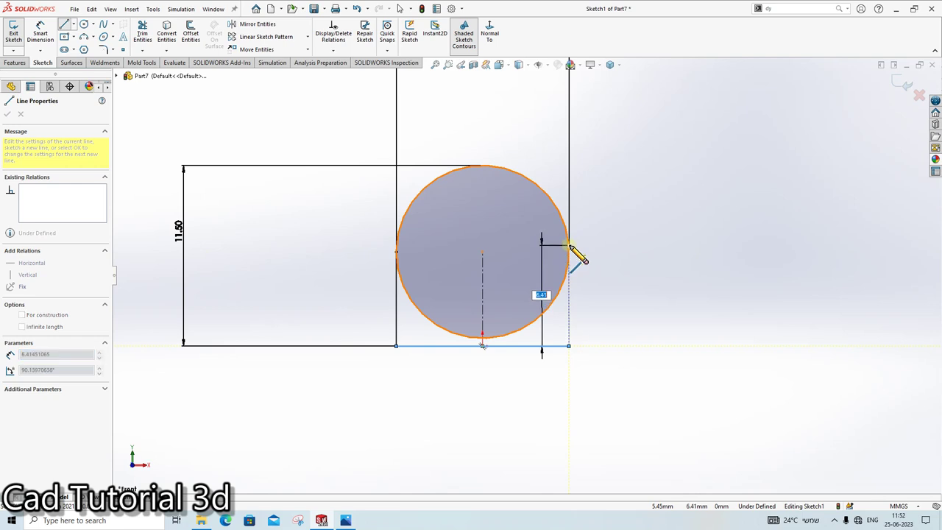
left_click(568, 253)
key("Escape")
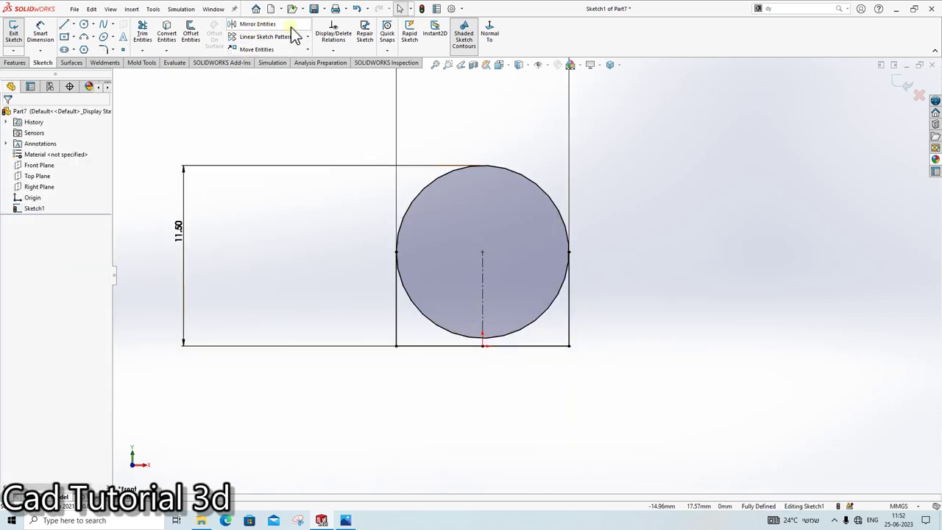
Step: Trim away the circle's lower arcs to leave an arch profile
left_click(142, 34)
left_click_drag(456, 285, 441, 330)
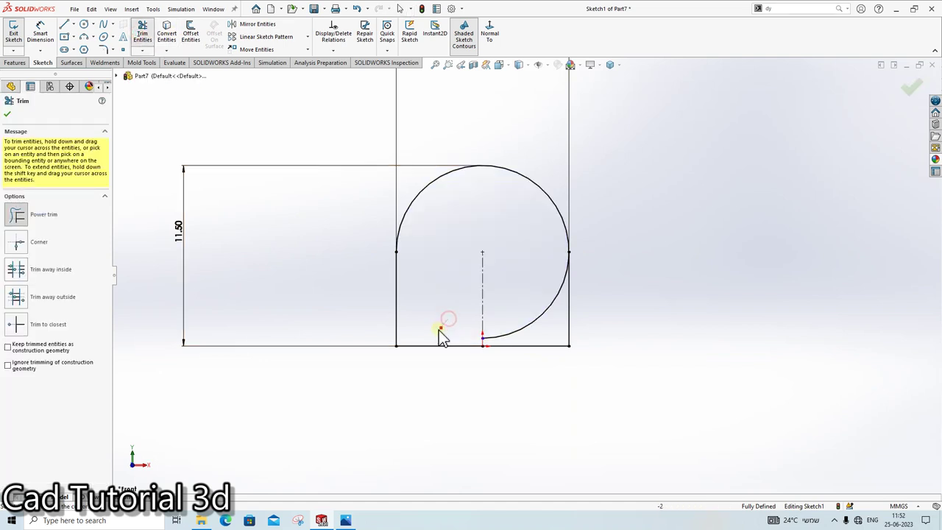
left_click_drag(533, 310, 547, 336)
key("Escape")
scroll(653, 285, "up", 2)
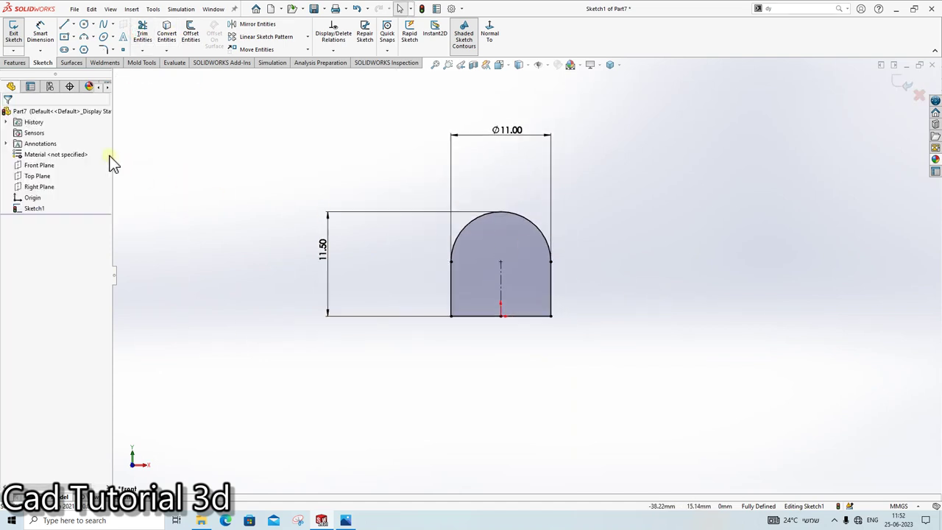
Step: Revolve the arch profile 360° about its base line into Revolve1 and select its flat face
left_click(16, 62)
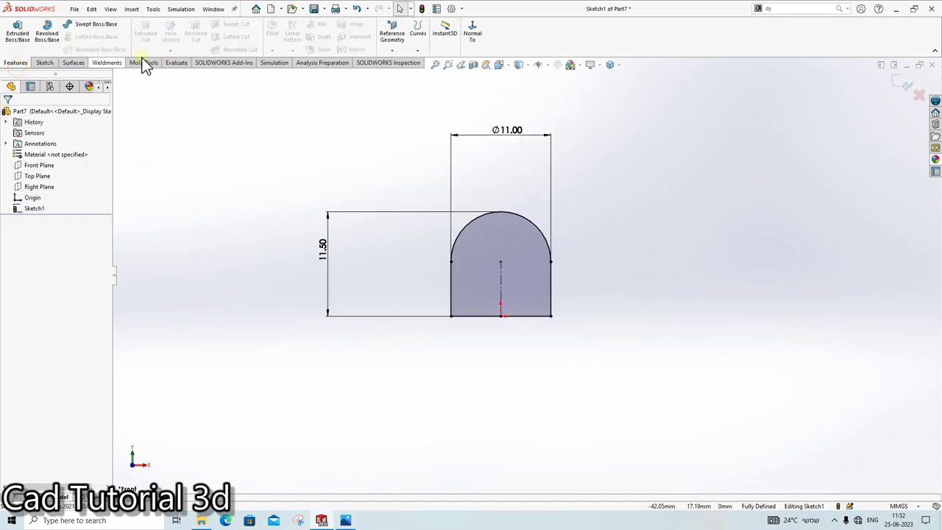
left_click(49, 37)
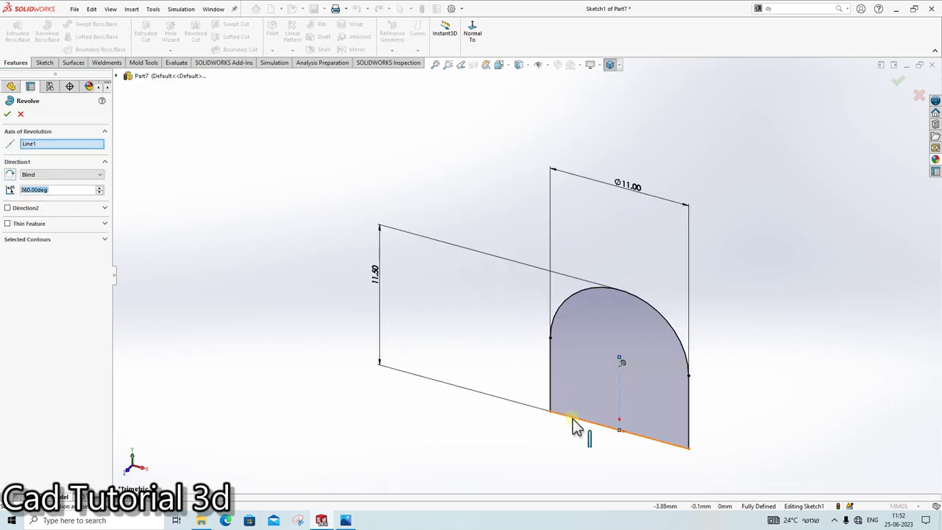
left_click(8, 114)
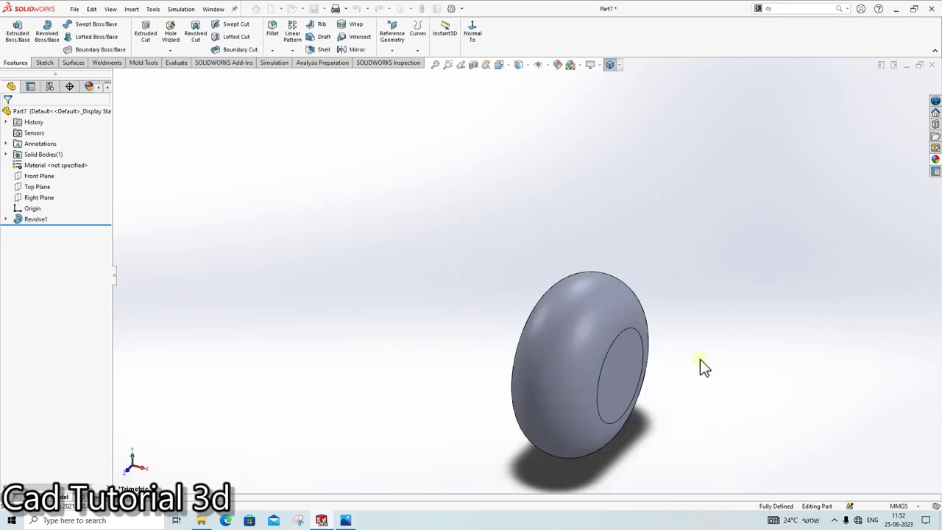
middle_click_drag(699, 359, 794, 317)
scroll(595, 339, "down", 2)
left_click(594, 340)
Step: Sketch an origin-centred circle on the knob face and dimension it Ø8.1 mm
left_click(628, 315)
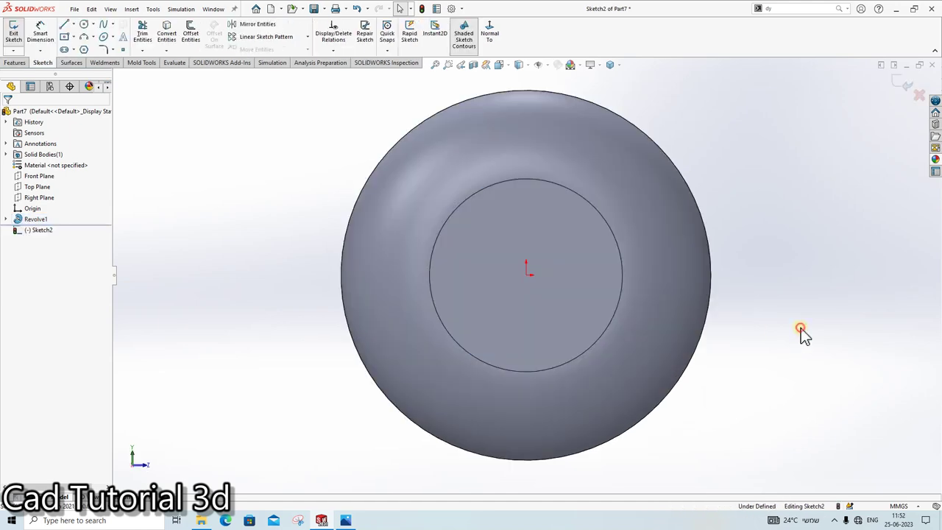
left_click(526, 275)
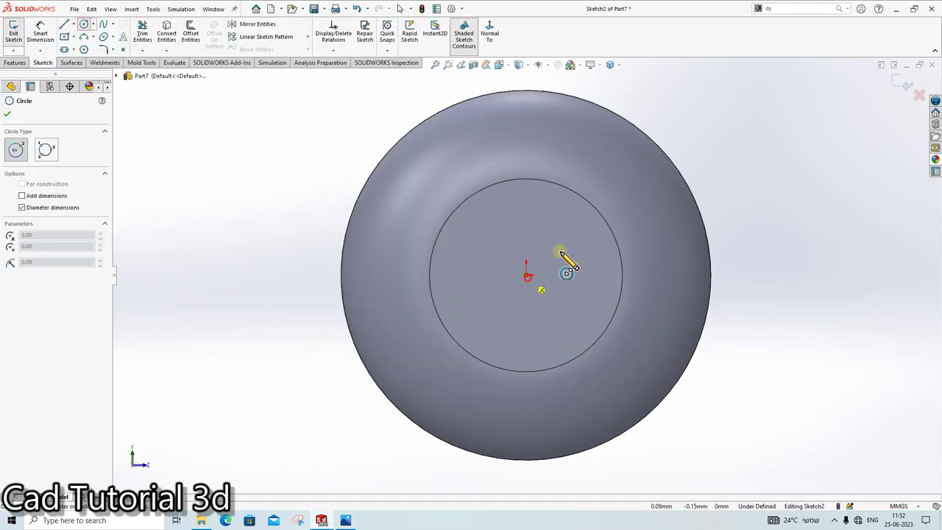
left_click(581, 268)
key("Escape")
left_click(351, 522)
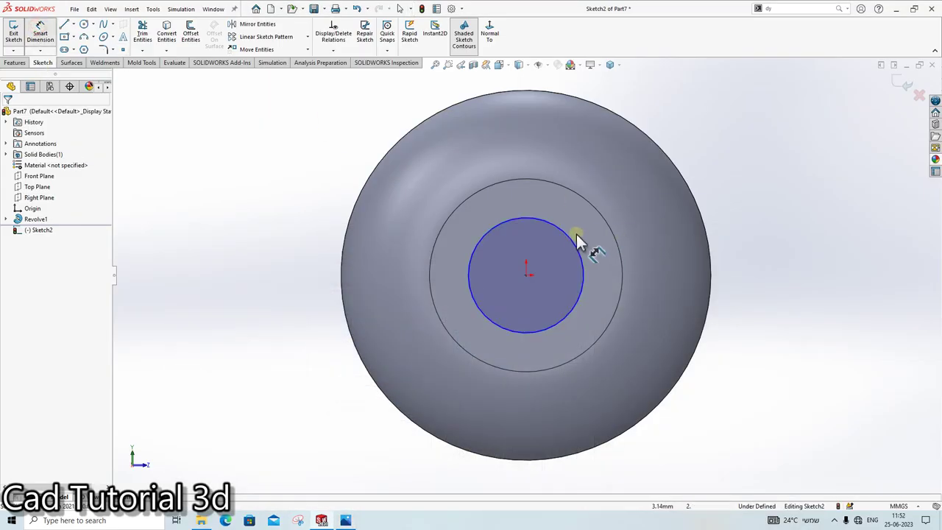
left_click(574, 230)
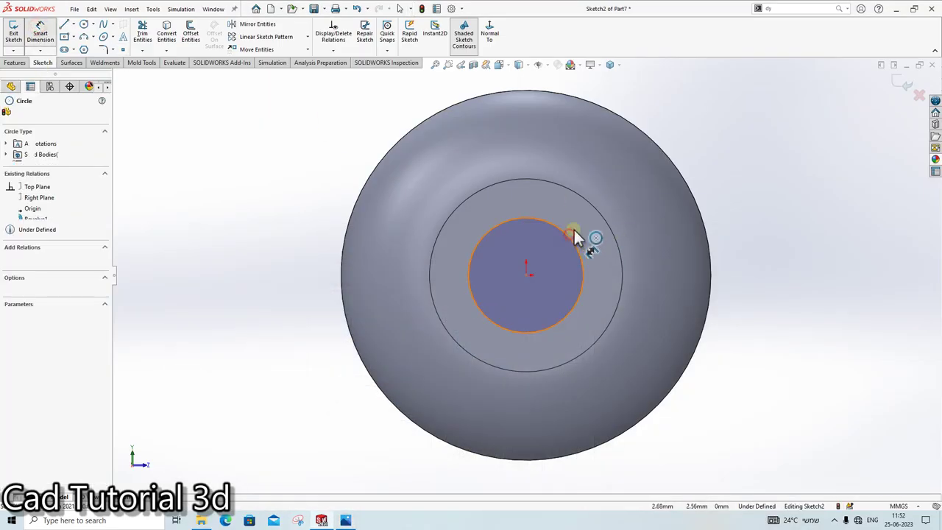
left_click(579, 230)
type("8.1")
key("Return")
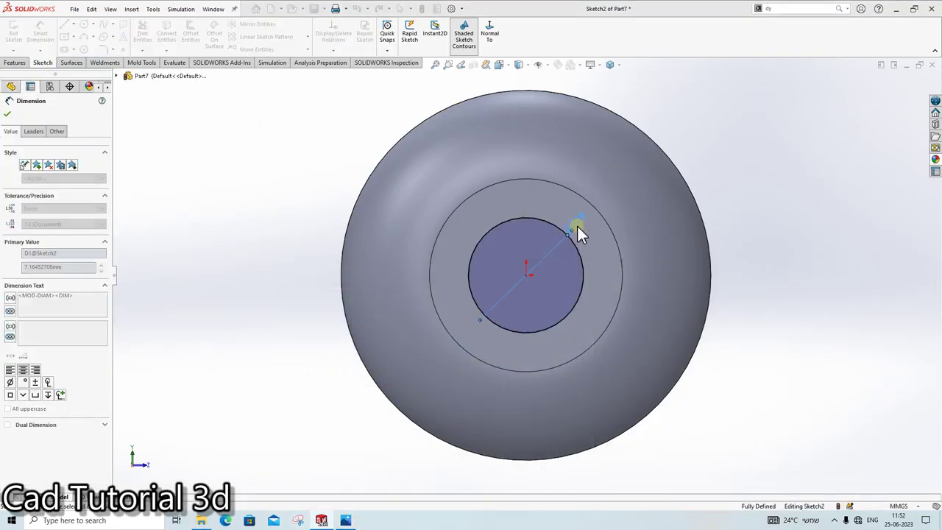
left_click(14, 63)
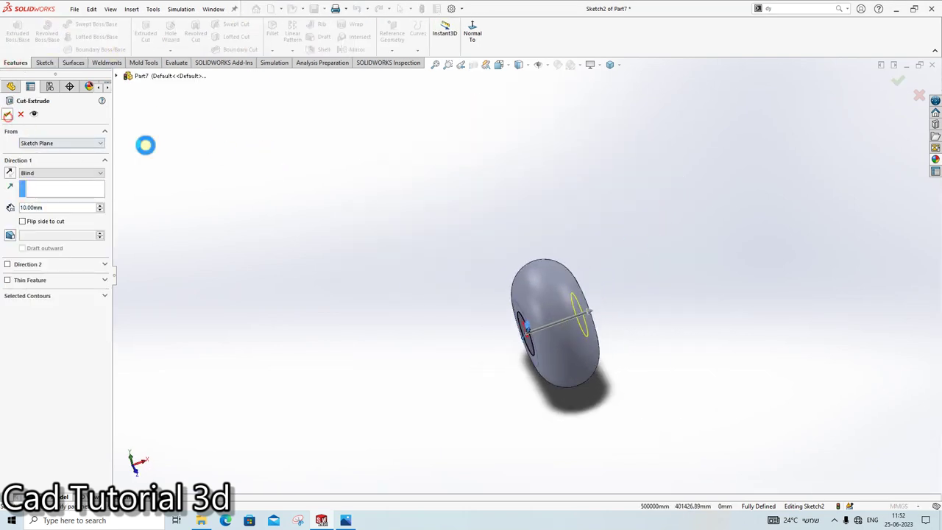
Step: Cut the Ø8.10 hole Through All of the knob, then begin saving the part
key("Return")
mouse_move(597, 289)
middle_mouse_down()
mouse_move(668, 228)
mouse_move(635, 231)
middle_mouse_up()
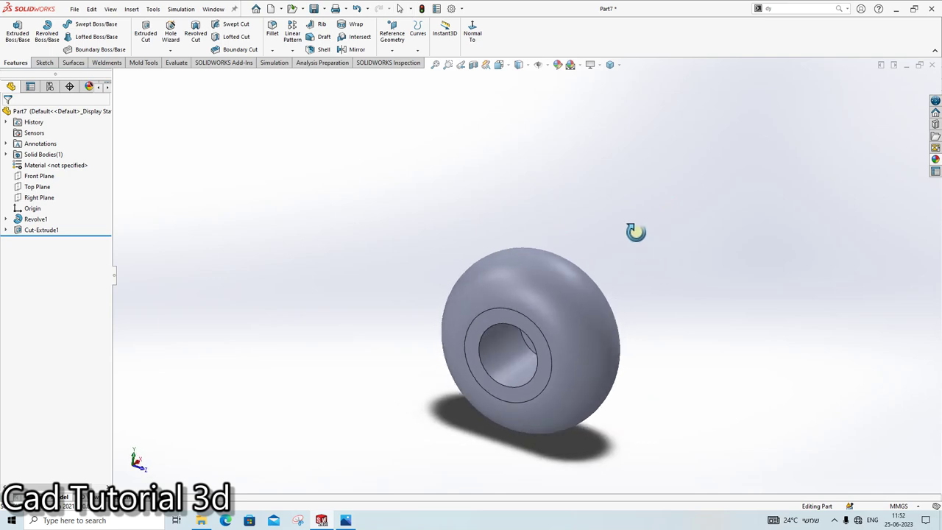
right_click(27, 231)
left_click(35, 193)
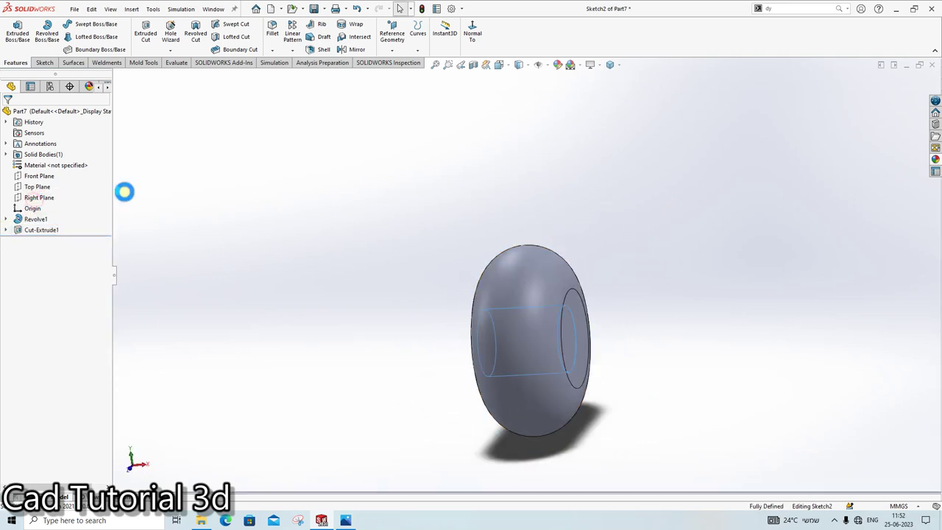
left_click(51, 173)
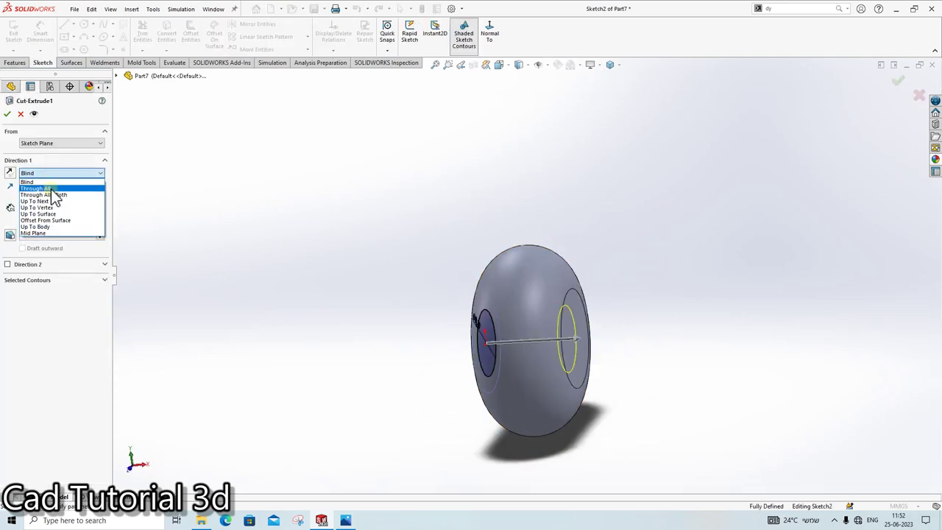
left_click(46, 188)
left_click(7, 113)
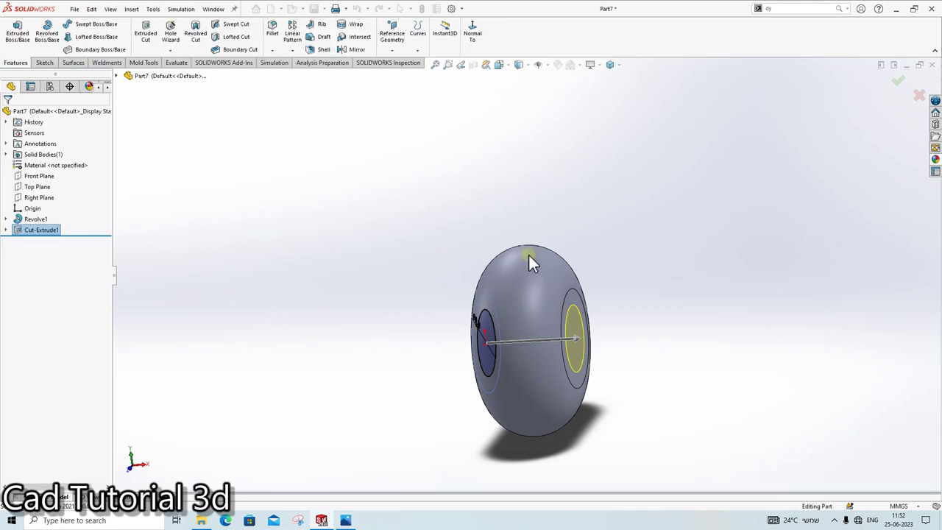
middle_click_drag(528, 253, 622, 261)
key("ctrl+s")
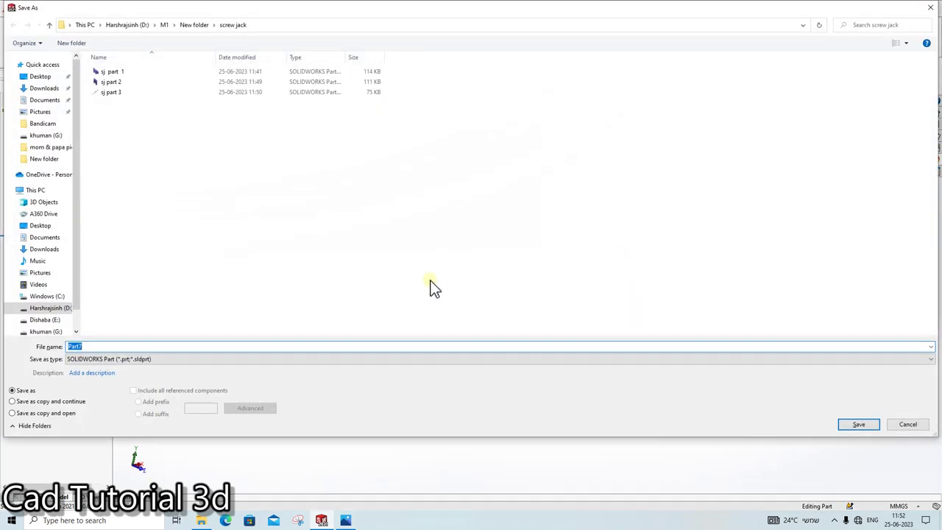
Step: Save the part as 'sj part 4'
left_click(111, 92)
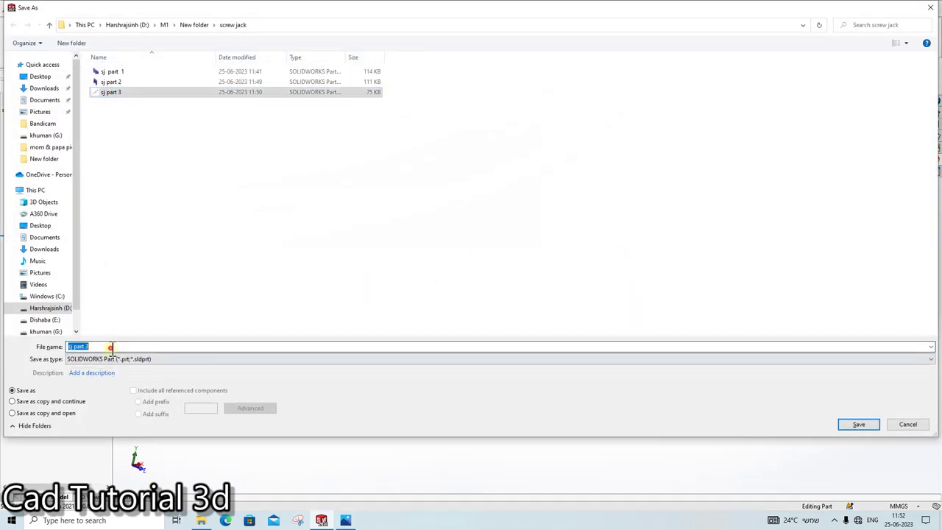
left_click(115, 346)
key("BackSpace")
type("4")
key("Return")
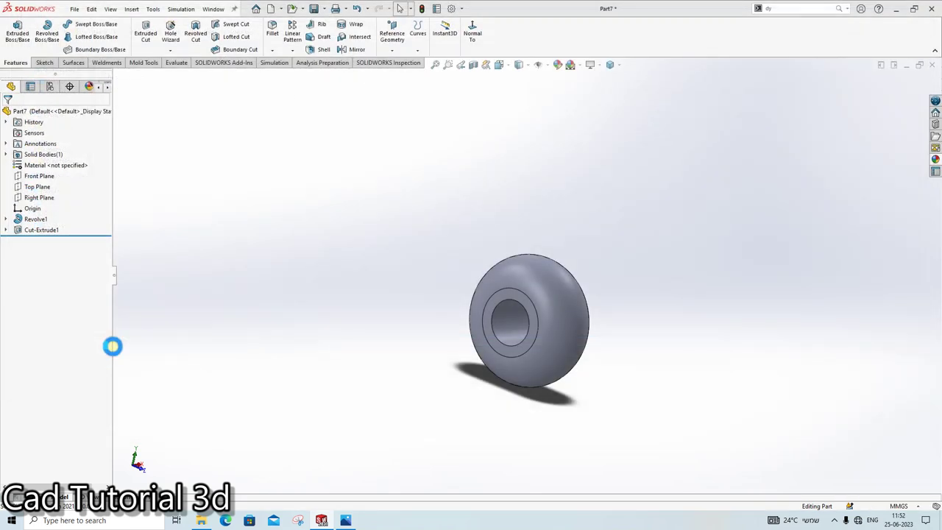
Step: Give the knob a dark grey appearance and close the part
left_click(338, 212)
left_click(557, 64)
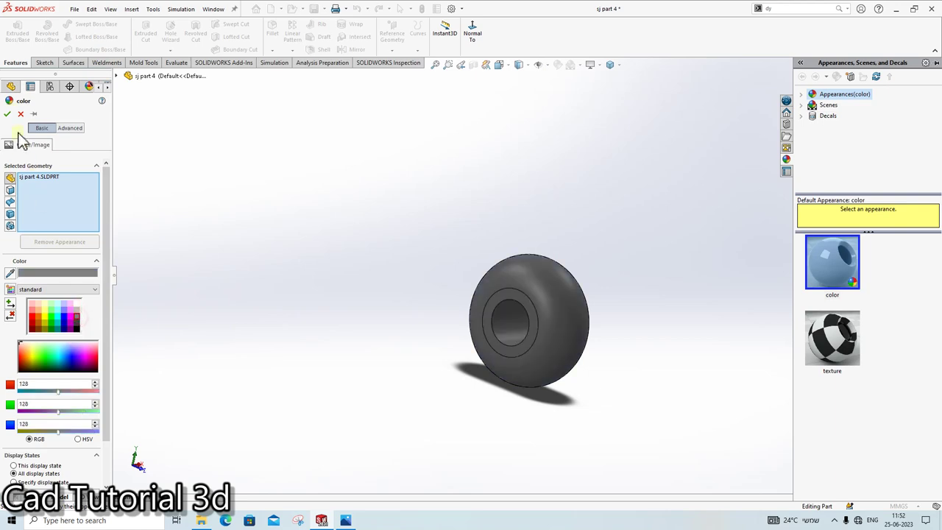
key("Return")
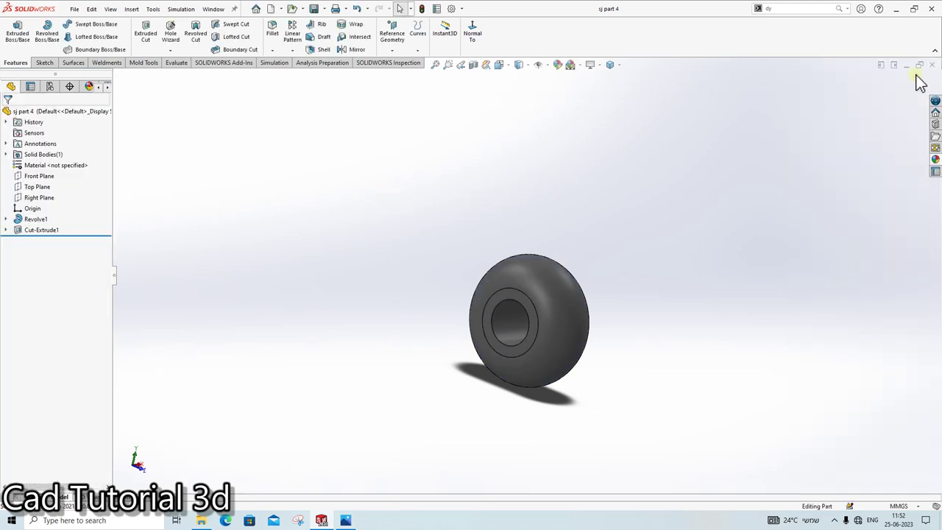
left_click(924, 66)
left_click(892, 67)
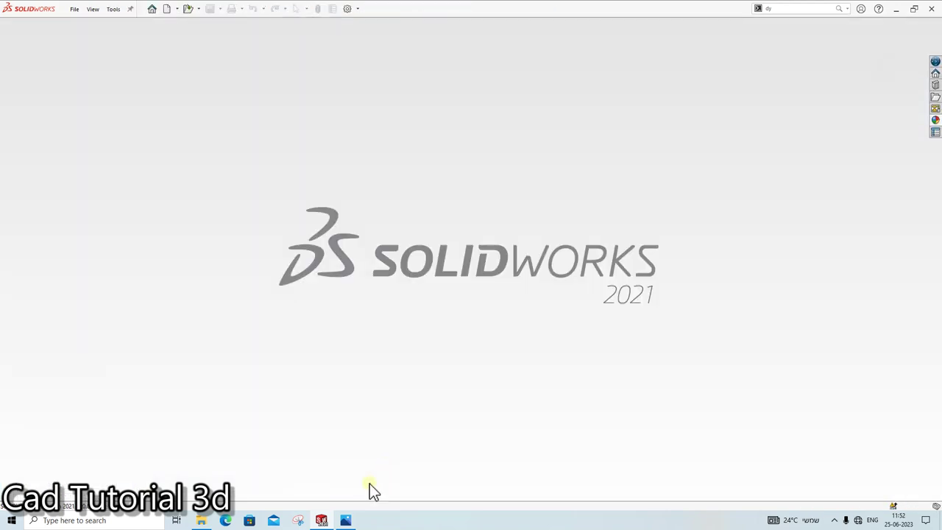
Step: Pan and zoom the Pipe Vise sheet to study the 6-Connecting Wedge view, then return to SOLIDWORKS
left_click(345, 520)
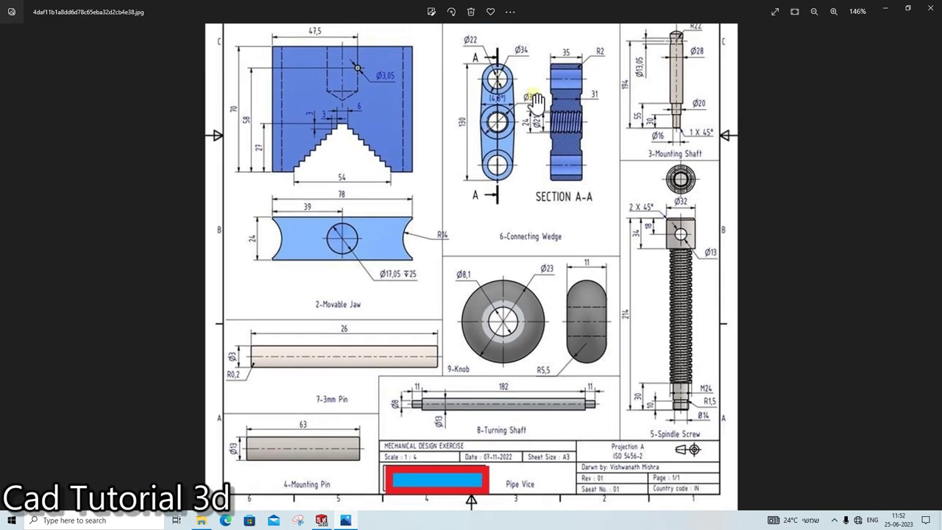
left_click_drag(536, 101, 520, 202)
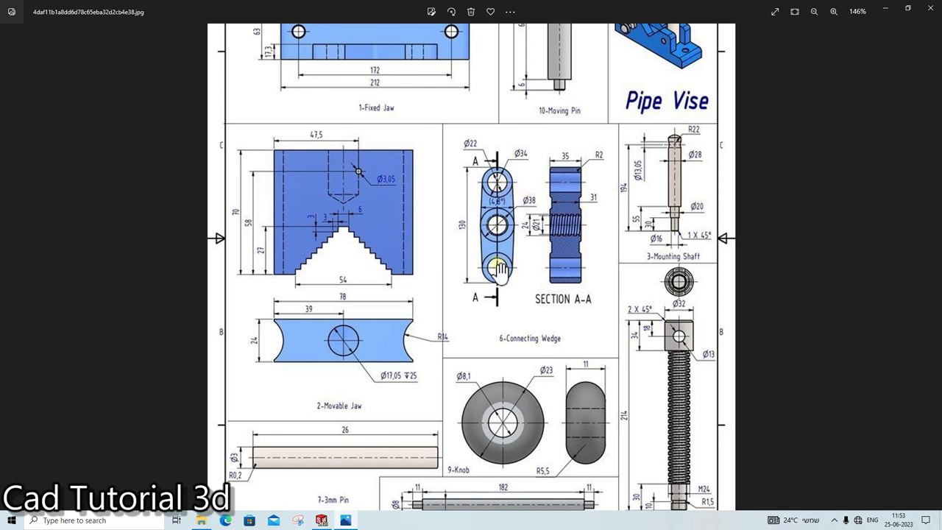
scroll(499, 269, "down", 3)
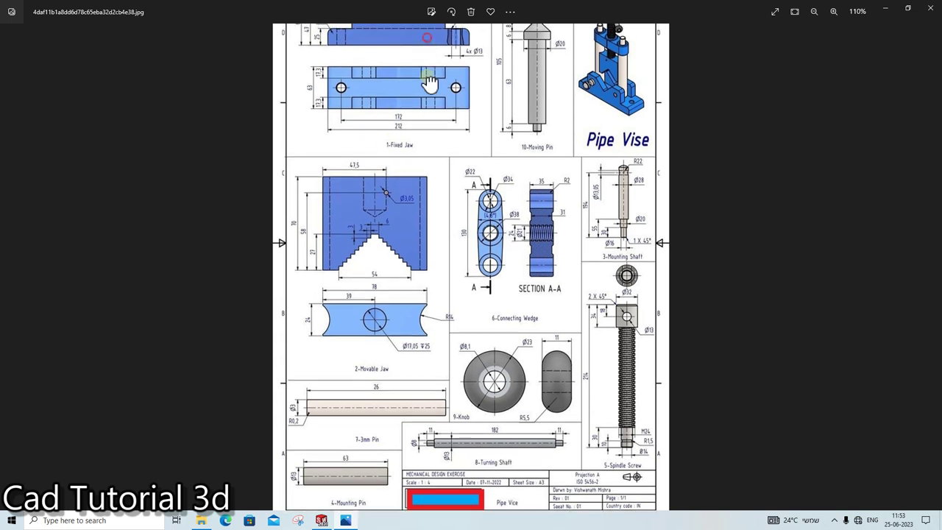
left_click_drag(429, 45, 425, 110)
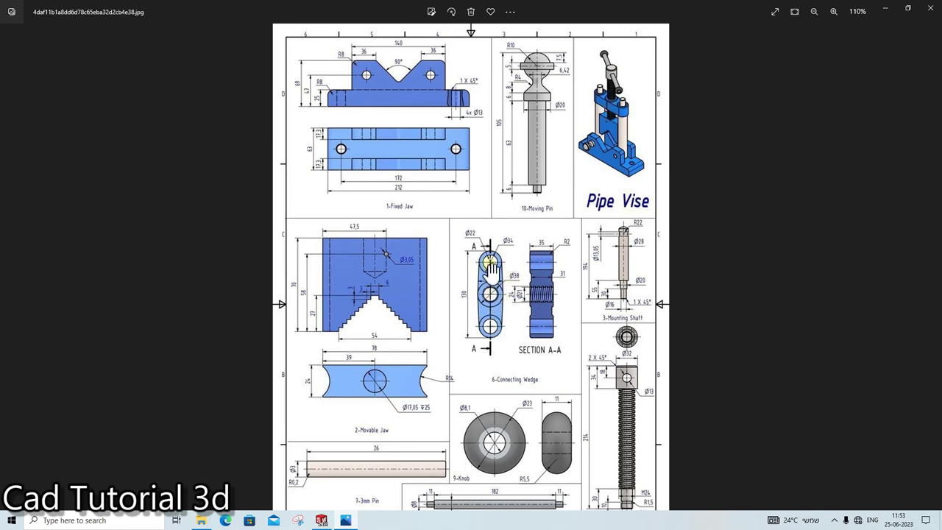
scroll(529, 325, "up", 3)
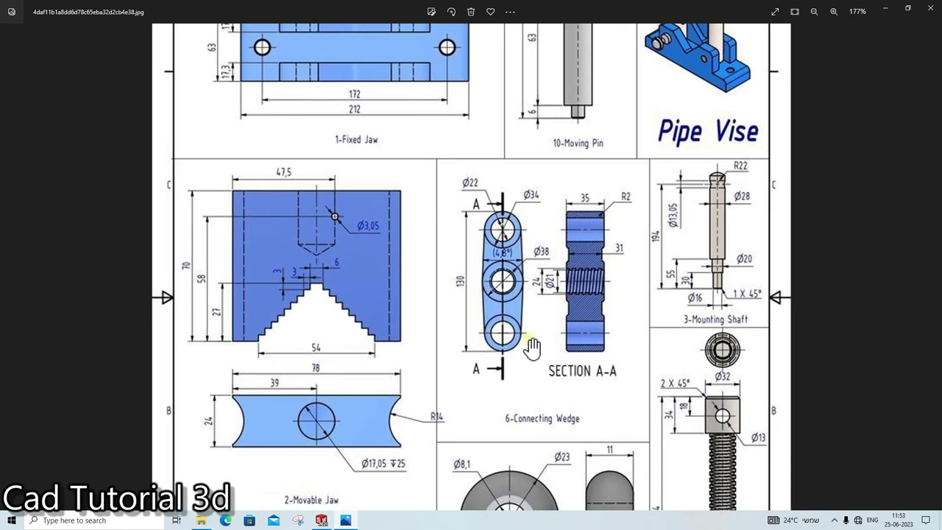
left_click(322, 520)
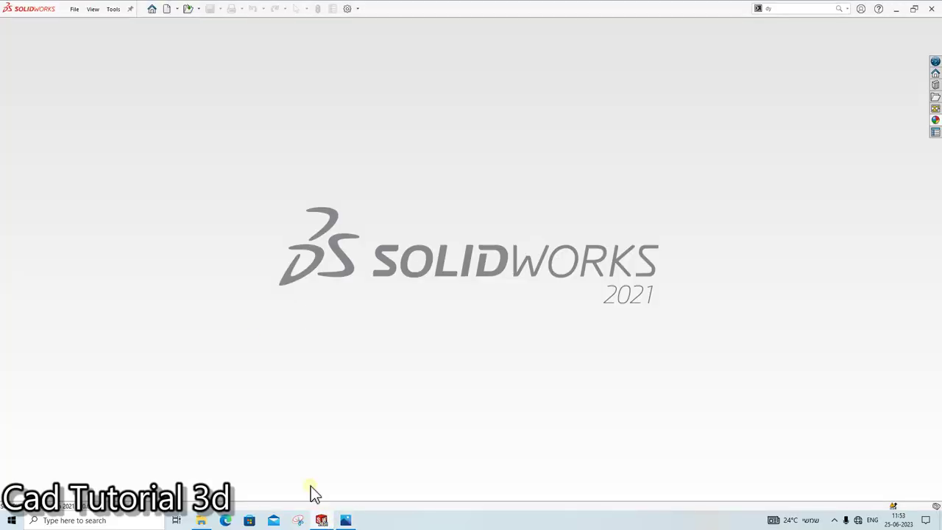
Step: Create new part Part8, maximized, and start a sketch on its Front Plane
left_click(75, 9)
left_click(81, 25)
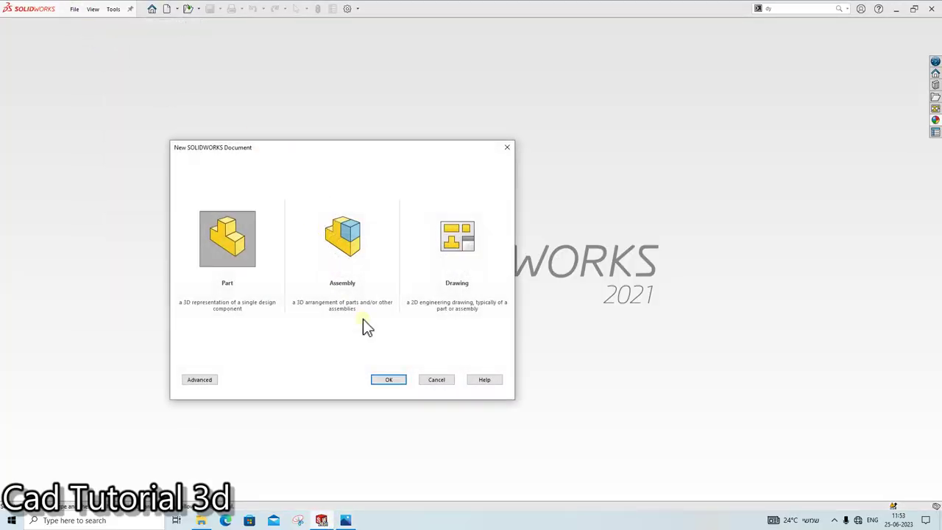
left_click(384, 379)
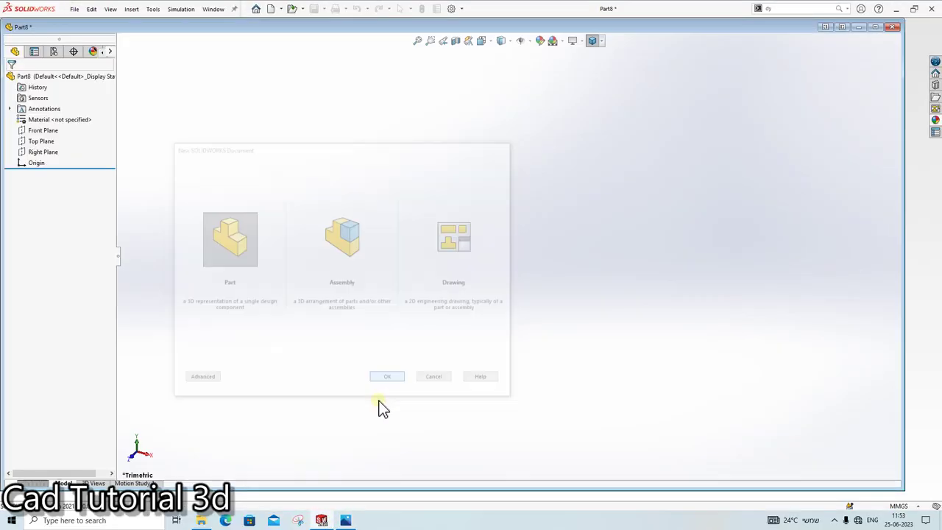
left_click(875, 77)
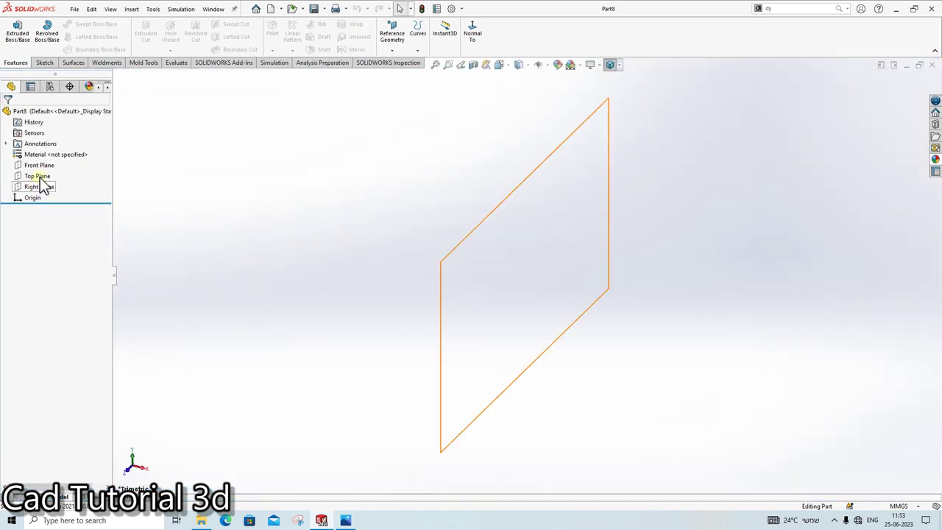
left_click(51, 167)
left_click(51, 153)
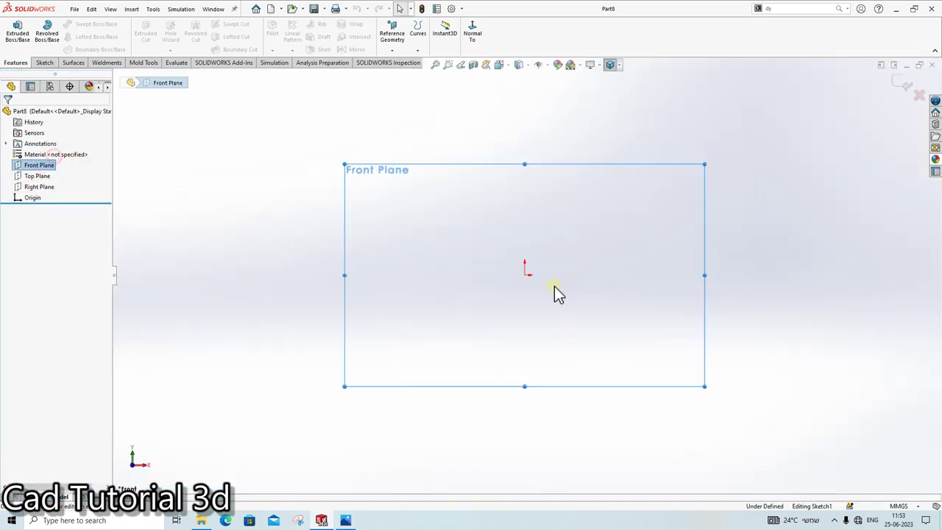
left_click(345, 520)
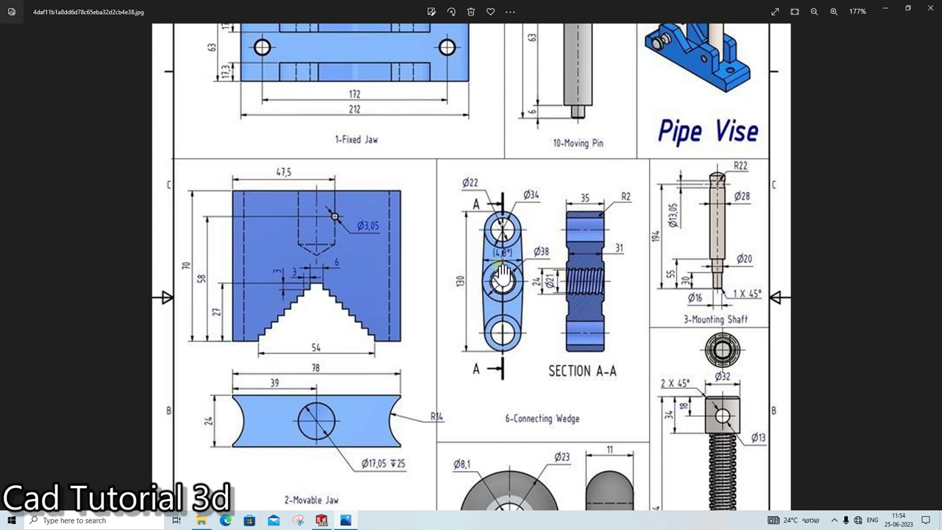
left_click(344, 520)
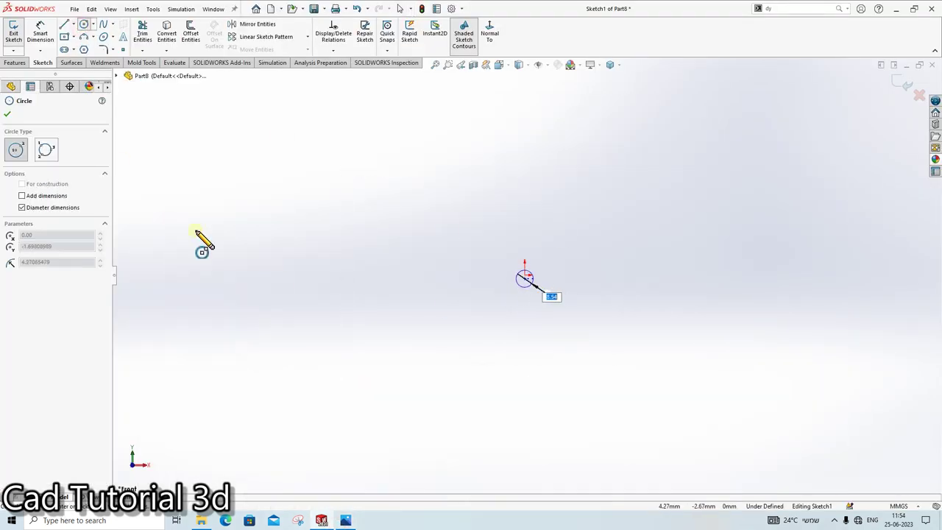
key("Escape")
Step: Sketch an inner and a larger outer circle, both centred on the origin
left_click(83, 25)
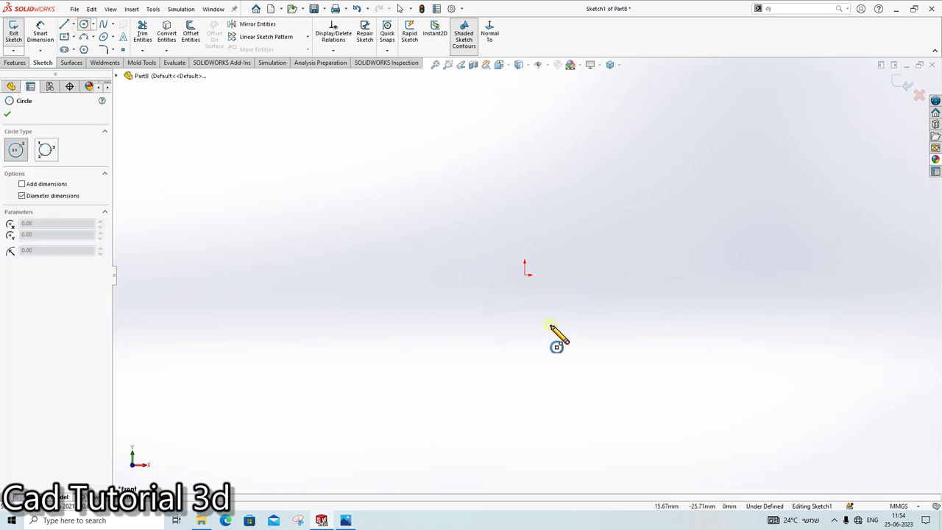
left_click(525, 274)
left_click(567, 215)
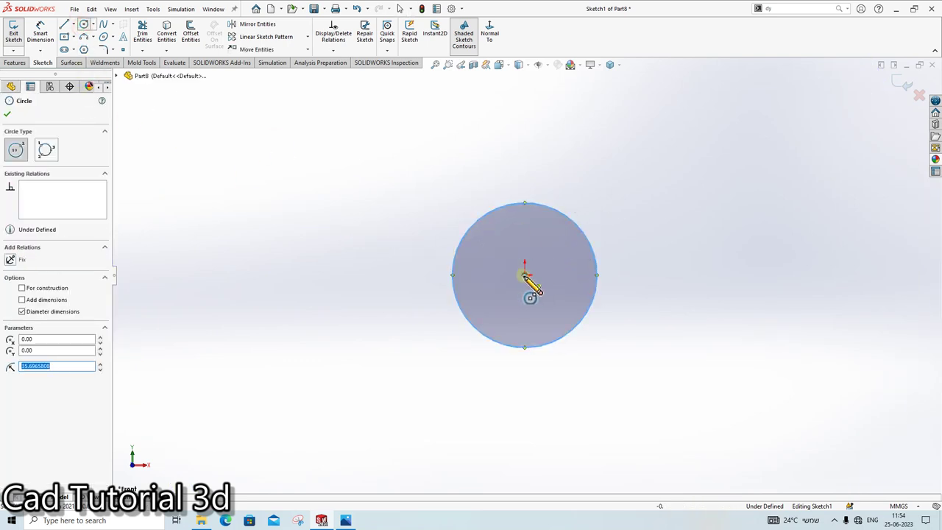
left_click(633, 199)
key("Escape")
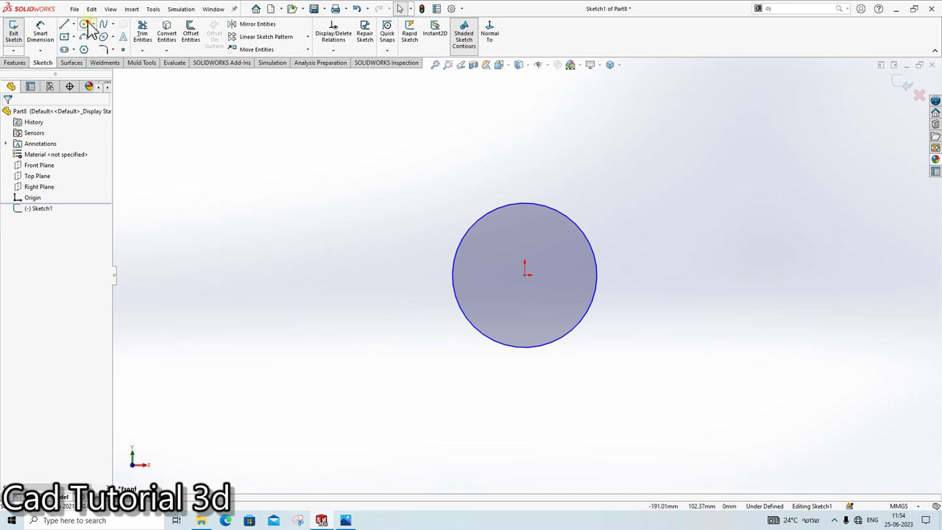
left_click(85, 26)
left_click(631, 218)
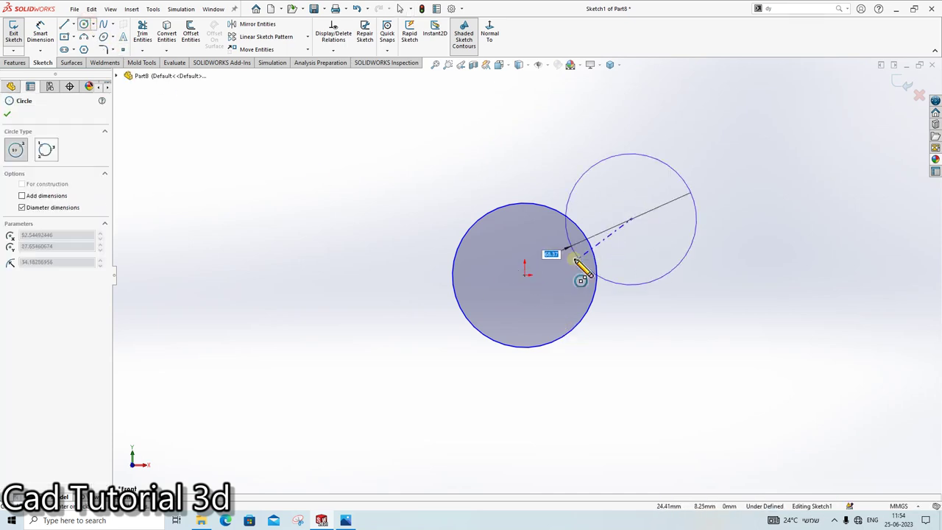
key("Escape")
left_click(86, 25)
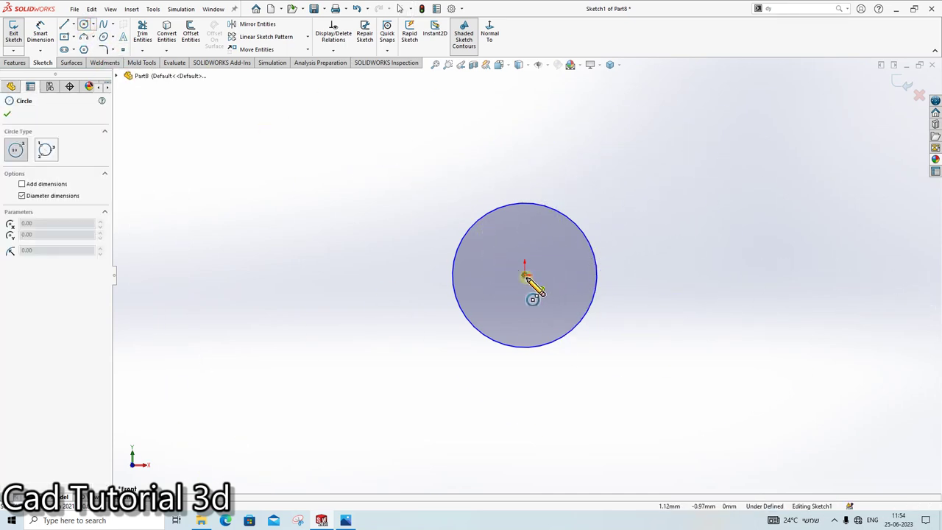
left_click(524, 276)
left_click(600, 166)
left_click(40, 33)
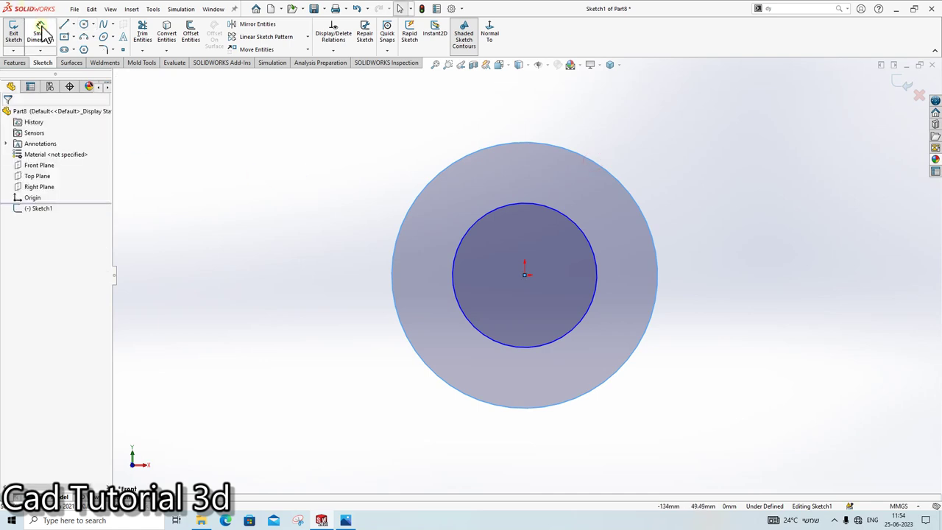
Step: Dimension the base ring's inner circle to Ø21 and outer circle to Ø38
left_click(527, 197)
type("20")
key("Return")
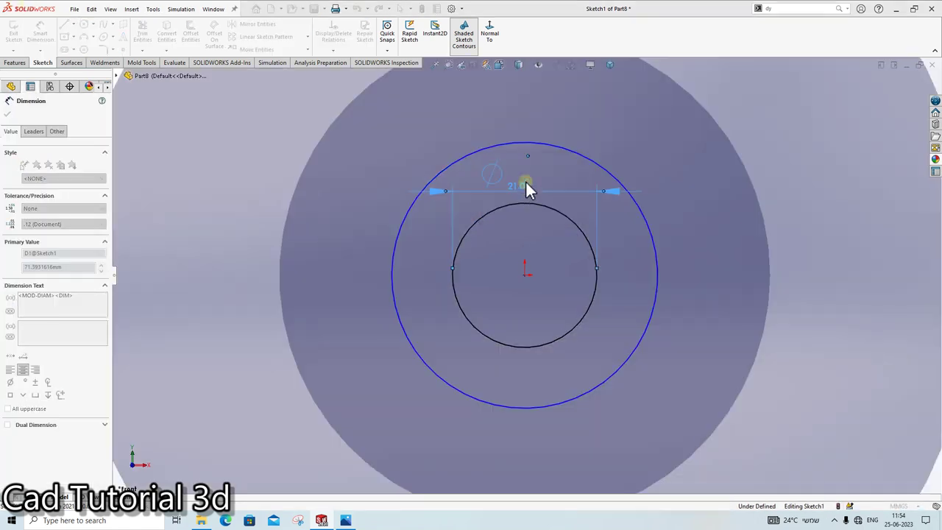
left_click(543, 144)
left_click(548, 139)
type("38")
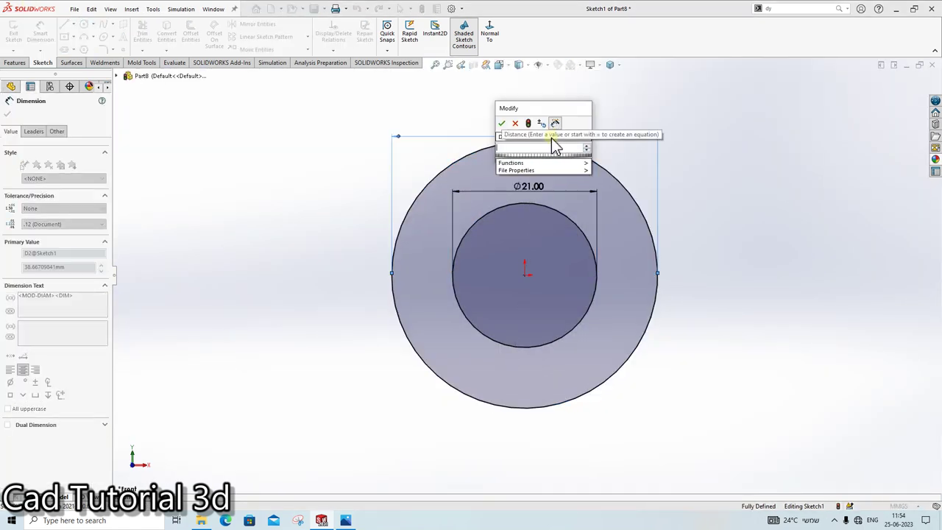
key("Return")
key("Escape")
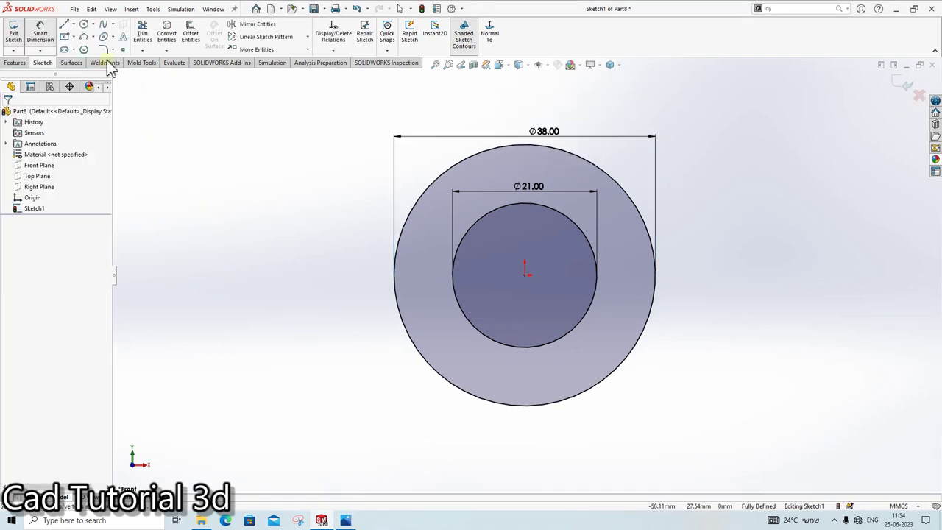
Step: Sketch a small circle and a larger concentric circle above the base ring
left_click(84, 27)
scroll(523, 273, "up", 3)
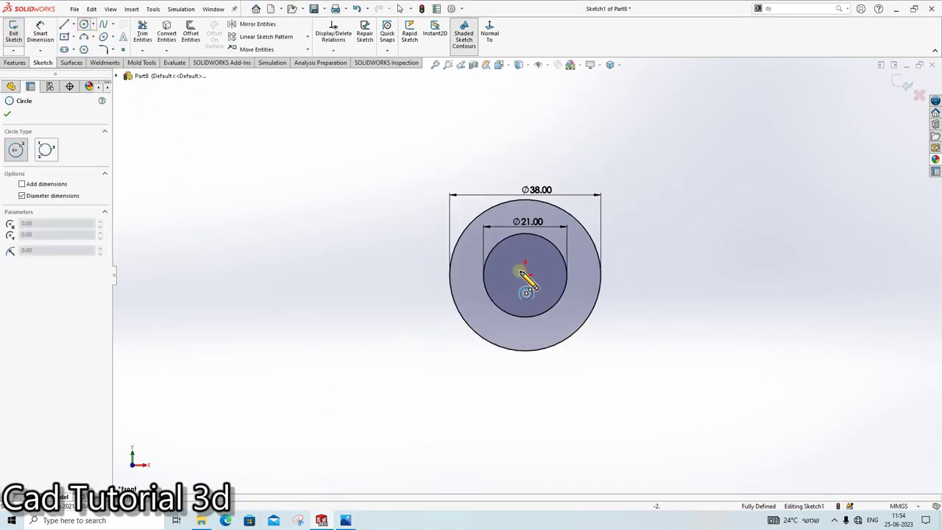
left_click(524, 126)
left_click(536, 138)
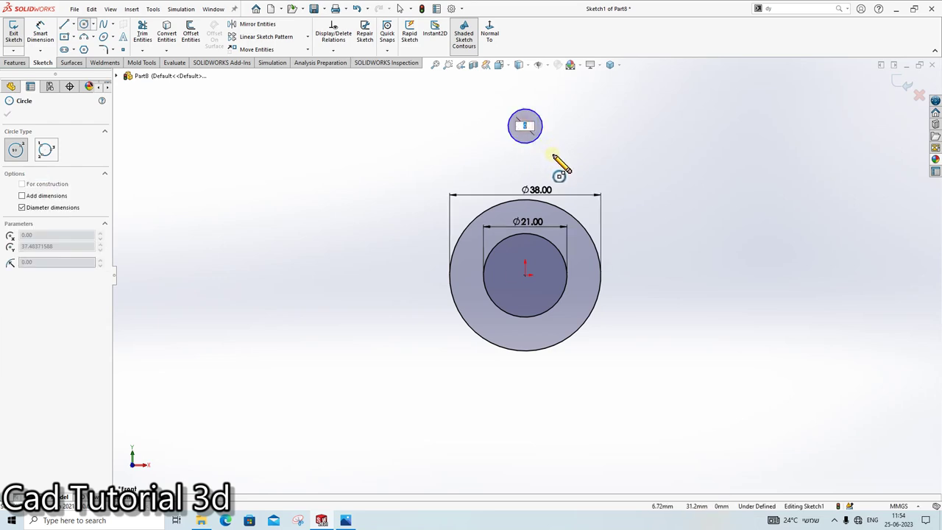
key("Escape")
scroll(534, 114, "down", 3)
left_click(84, 24)
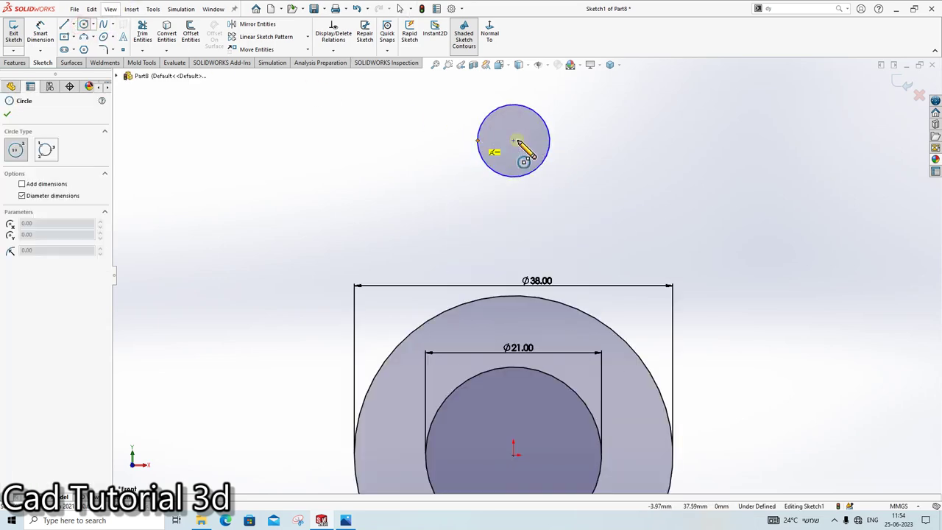
left_click(513, 140)
left_click(567, 214)
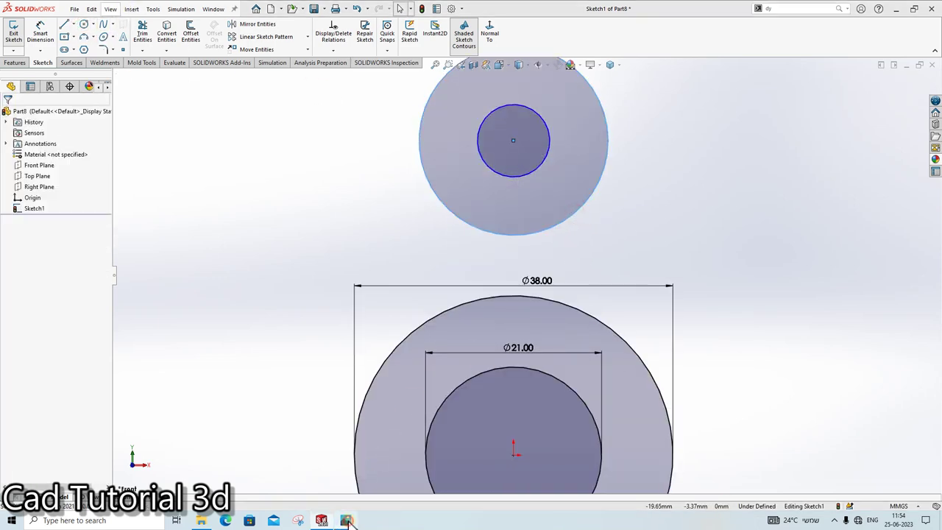
left_click(345, 520)
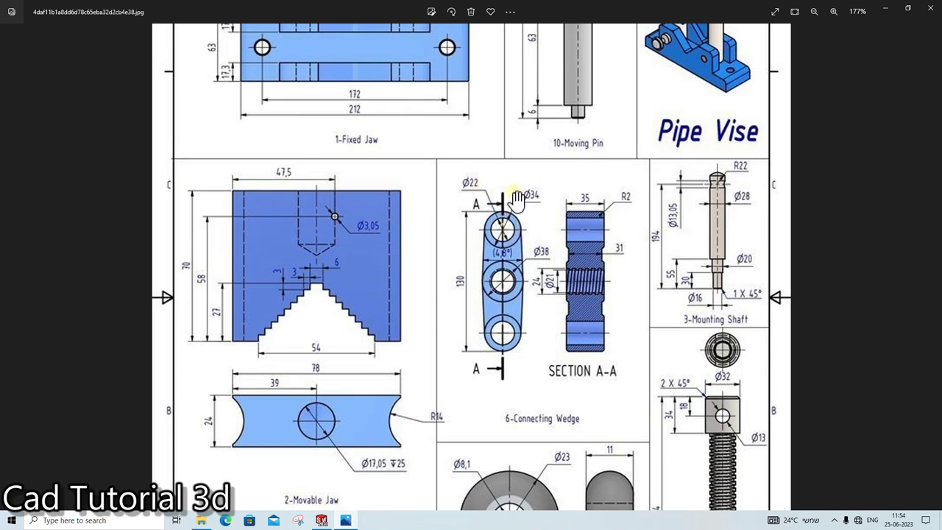
left_click(352, 521)
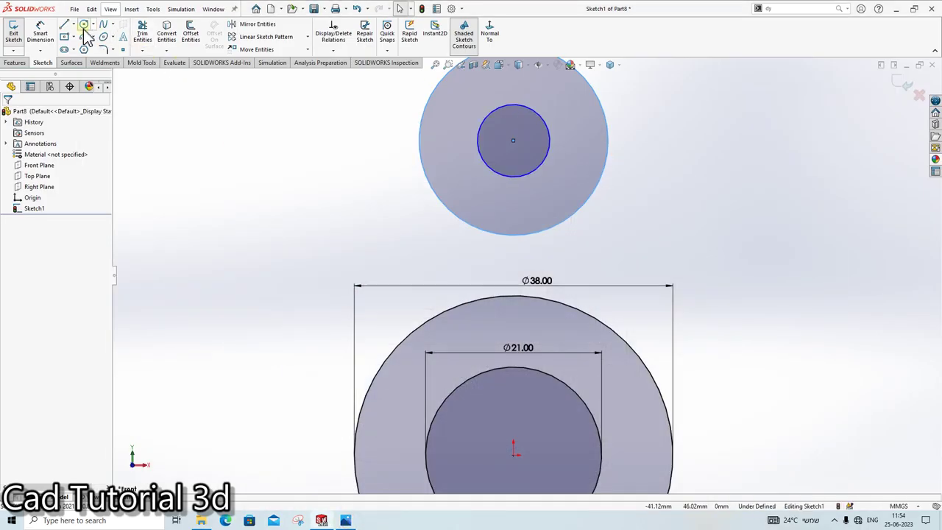
Step: Dimension the small upper circle to Ø22 and place the dimension beside it
left_click(39, 33)
left_click(552, 143)
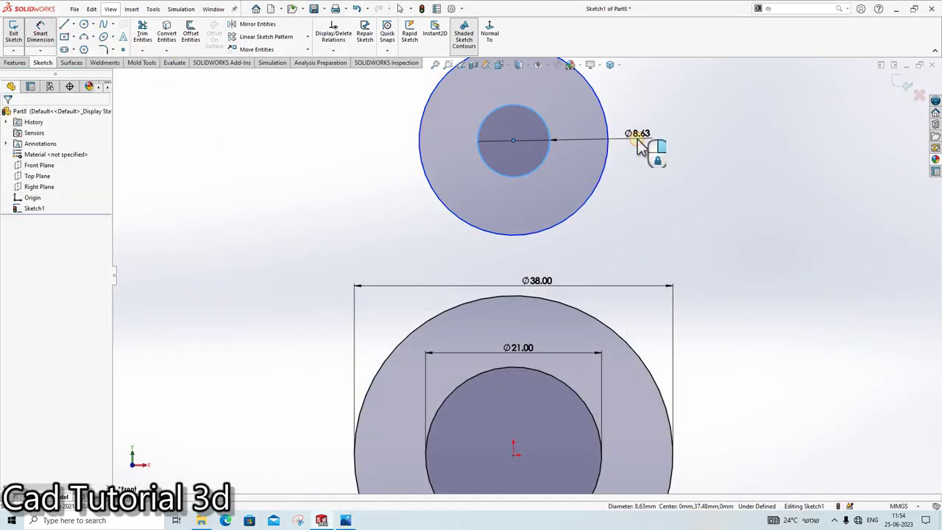
left_click(636, 145)
key("Return")
left_click_drag(616, 193, 617, 164)
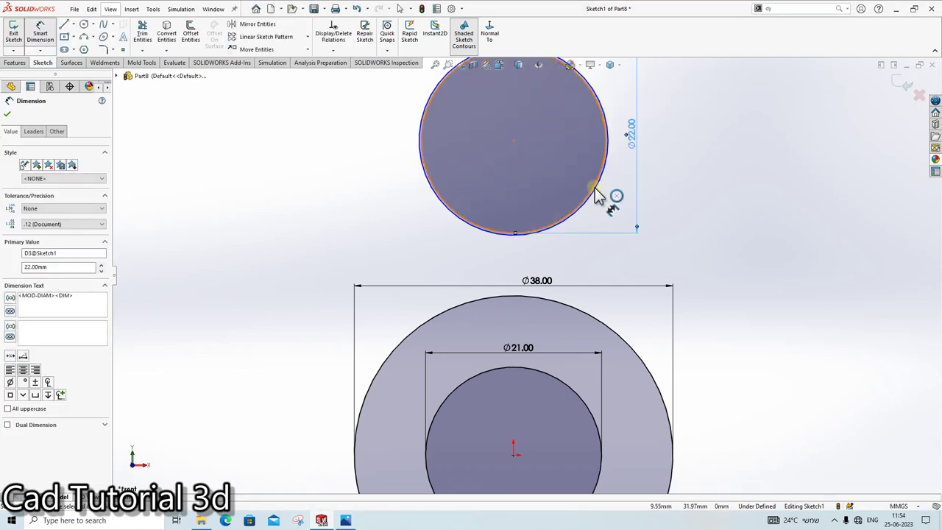
scroll(616, 164, "up", 2)
key("Escape")
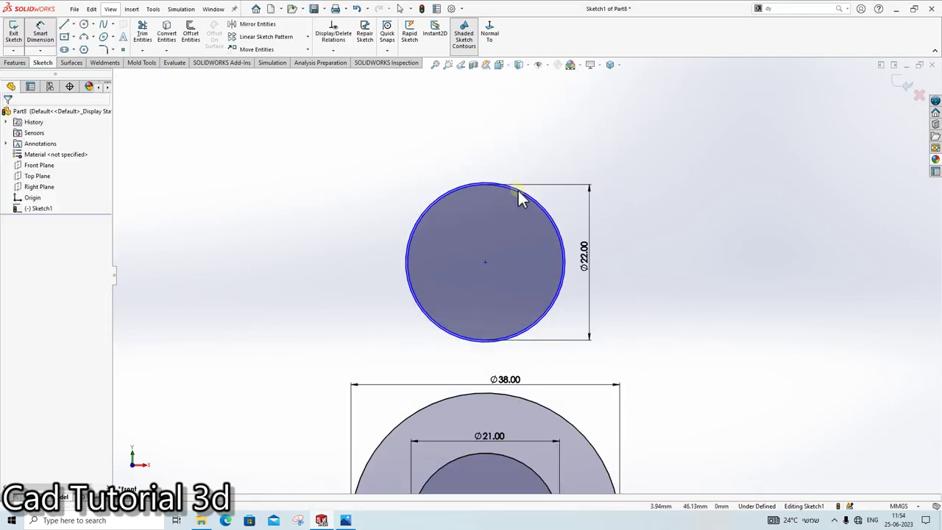
Step: Dimension the larger upper circle to Ø34
left_click(497, 167)
left_click(41, 33)
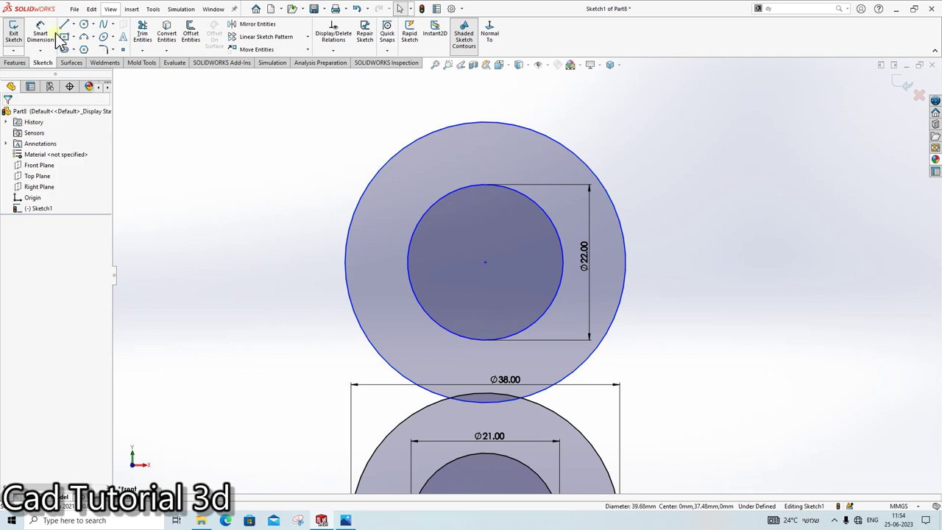
left_click(526, 131)
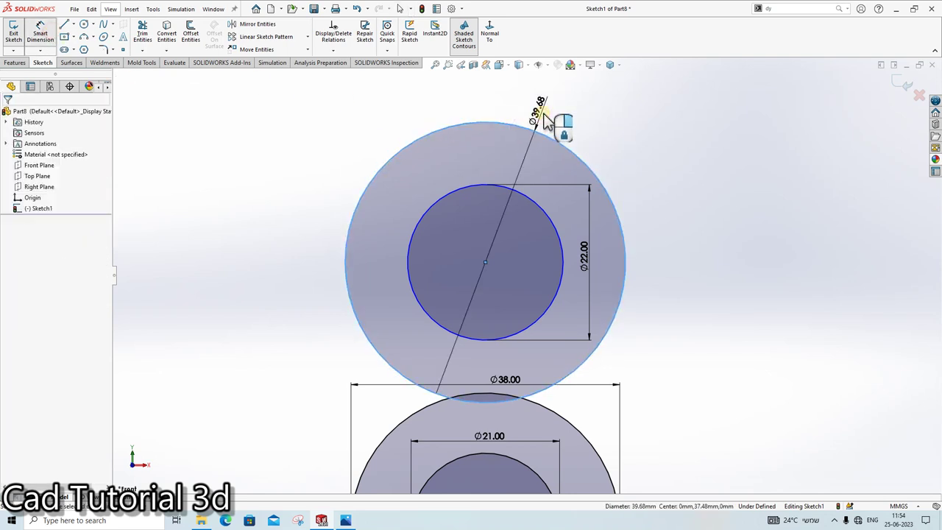
left_click(542, 120)
type("34")
key("Return")
key("z")
key("z")
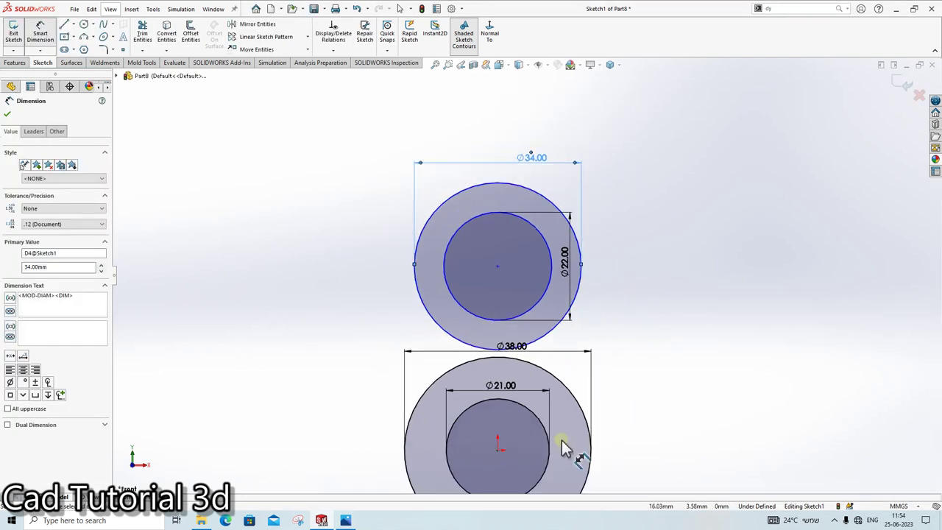
Step: Set the distance between the upper and lower ring centres to 50 mm
left_click(497, 266)
left_click(497, 449)
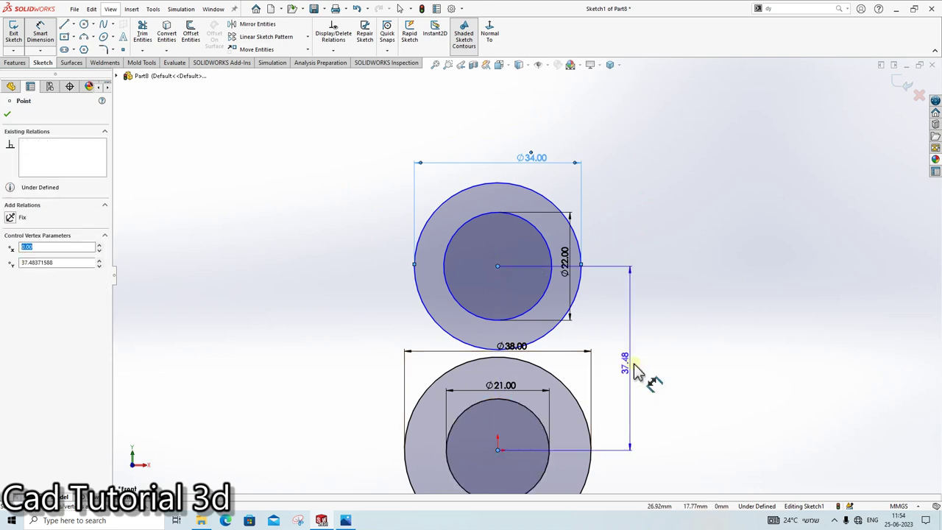
left_click(632, 363)
type("50")
key("Return")
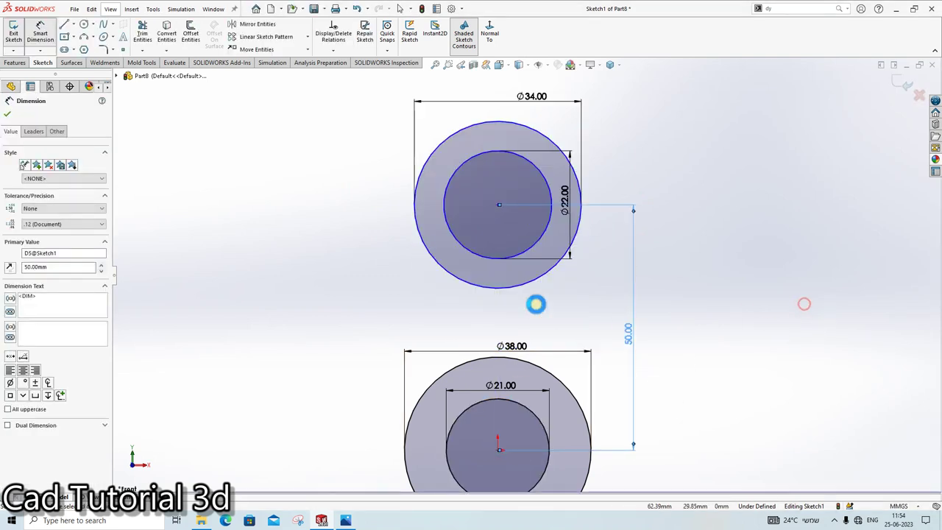
Step: Add a Vertical relation between the upper and lower ring centre points
left_click(497, 205)
key("Escape")
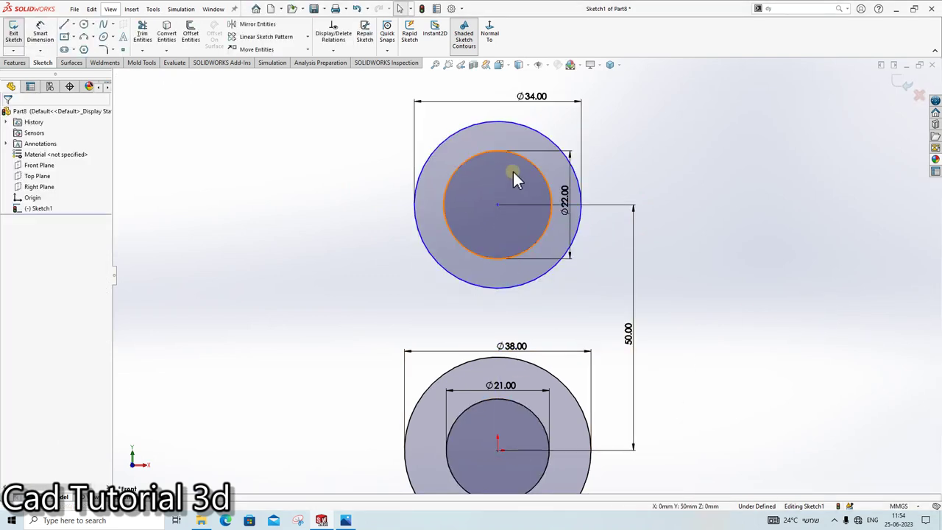
left_click_drag(499, 203, 542, 209)
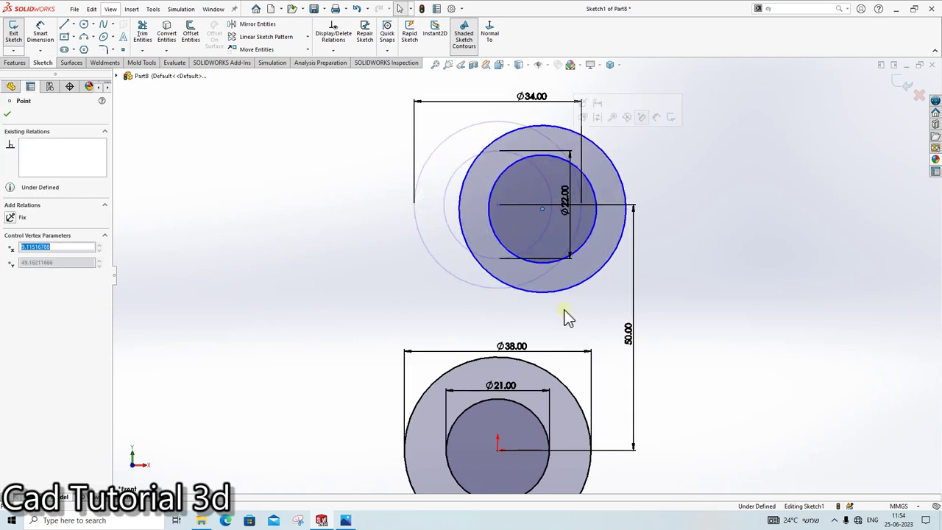
left_click(497, 450, "ctrl")
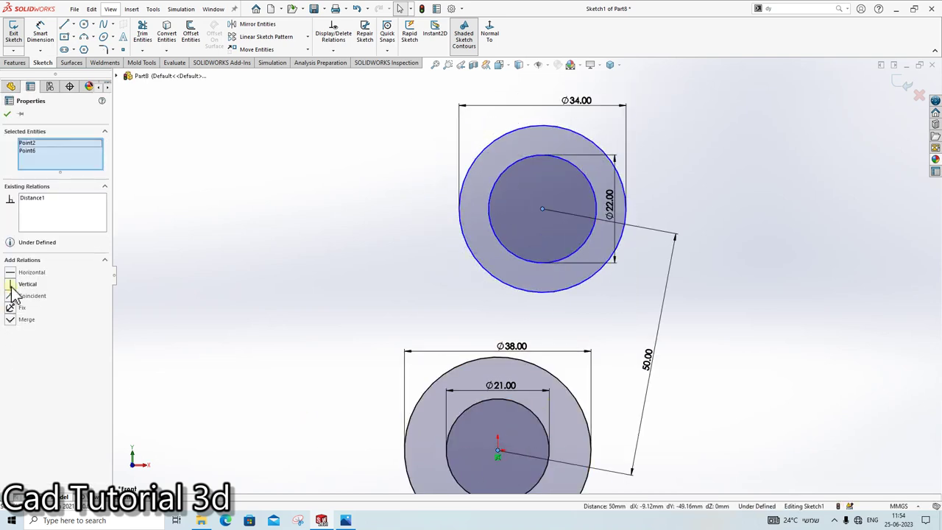
left_click(15, 290)
key("Escape")
scroll(534, 269, "up", 3)
scroll(620, 361, "down", 3)
scroll(345, 376, "down", 2)
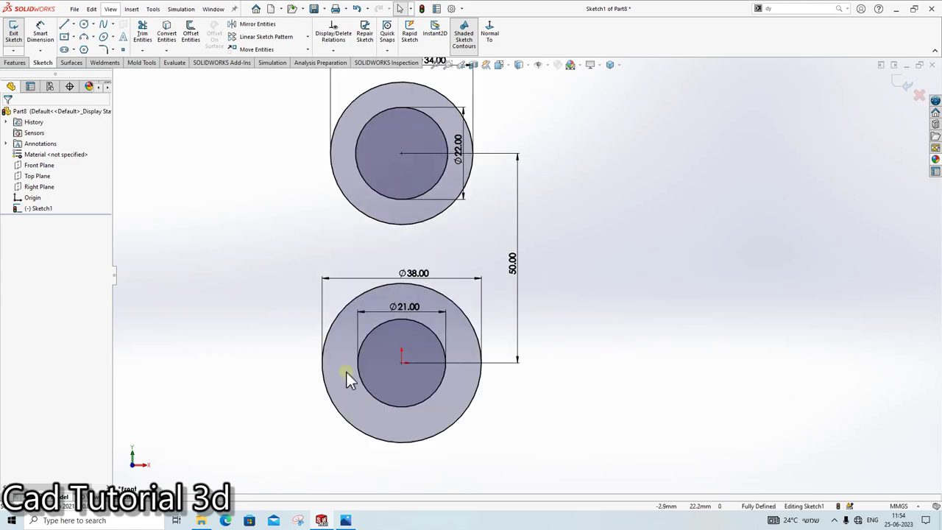
Step: Draw a horizontal centreline across the lower ring
left_click(345, 520)
left_click(343, 509)
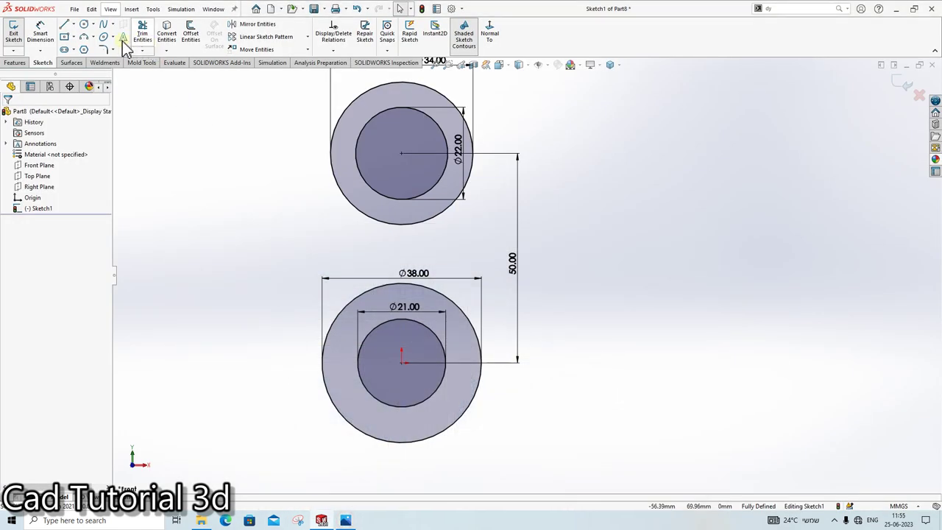
left_click(82, 25)
left_click(74, 24)
left_click(89, 46)
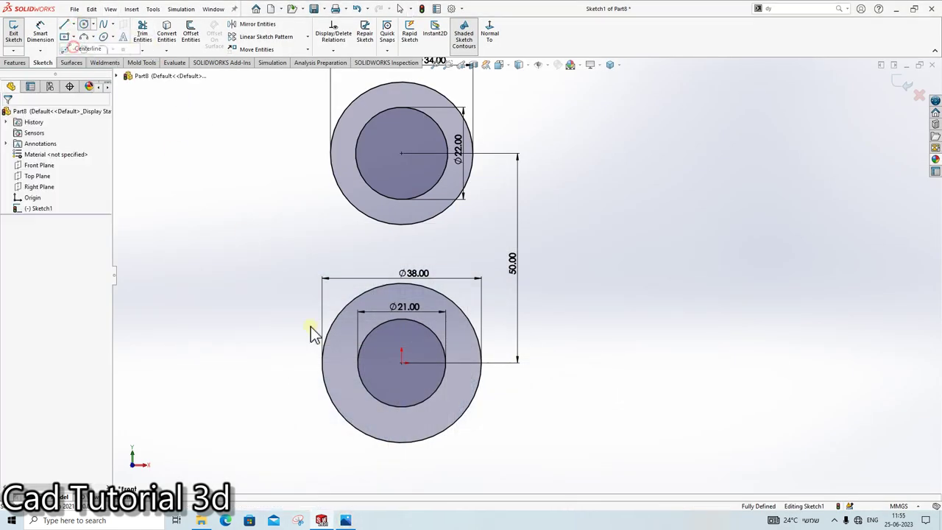
left_click(321, 362)
left_click(481, 362)
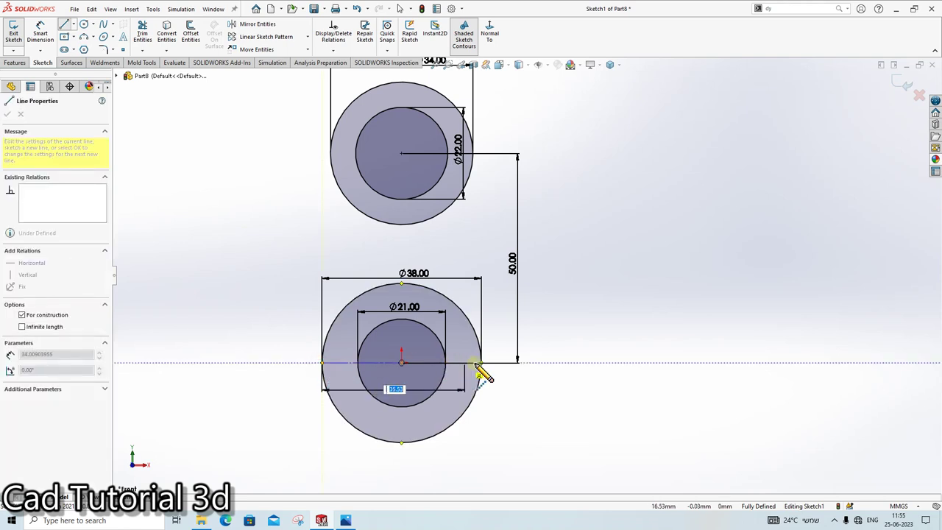
key("Escape")
Step: Mirror the upper Ø34/Ø22 ring across the horizontal centreline (Line1)
scroll(437, 321, "up", 2)
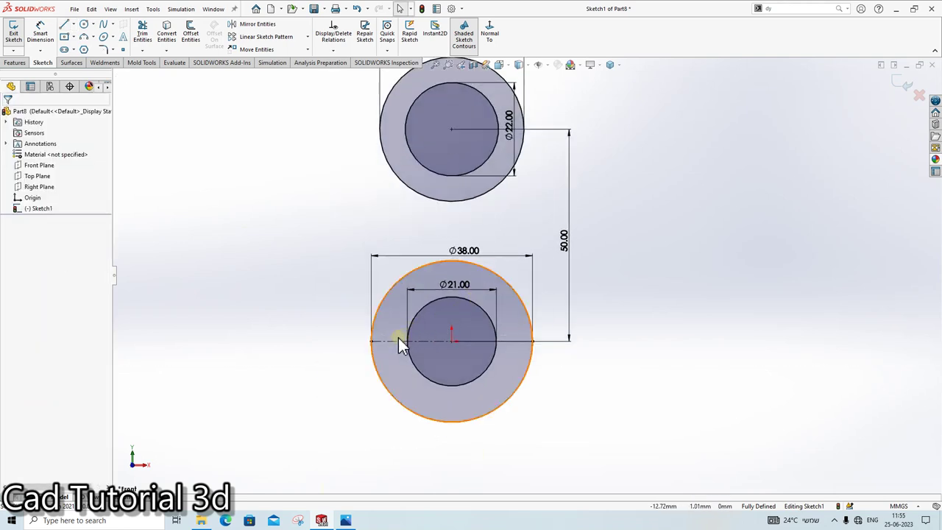
scroll(398, 338, "up", 2)
scroll(464, 87, "down", 1)
left_click_drag(374, 120, 566, 283)
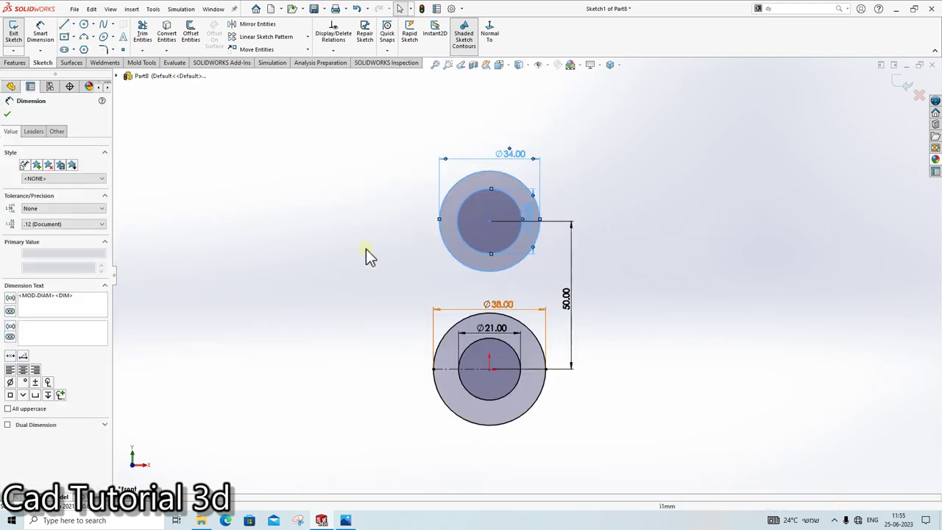
left_click(449, 368)
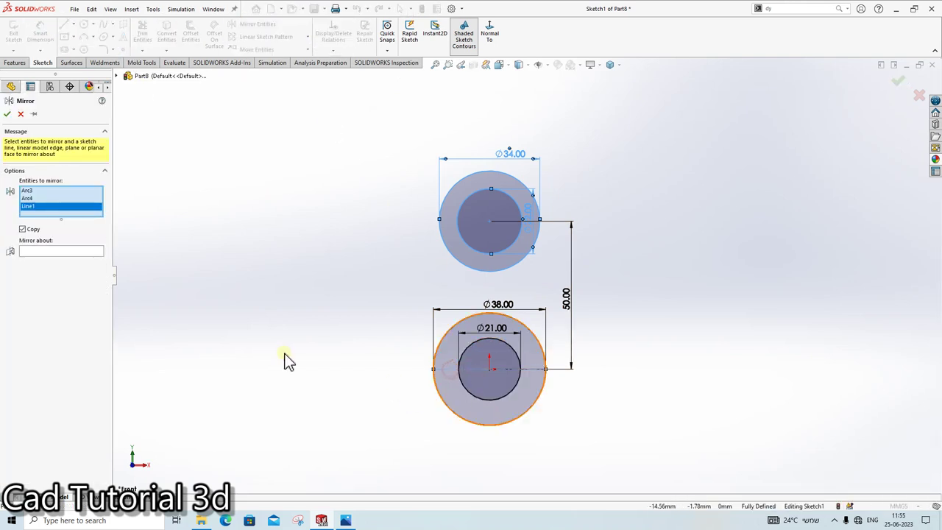
right_click(31, 207)
left_click(41, 224)
left_click(39, 245)
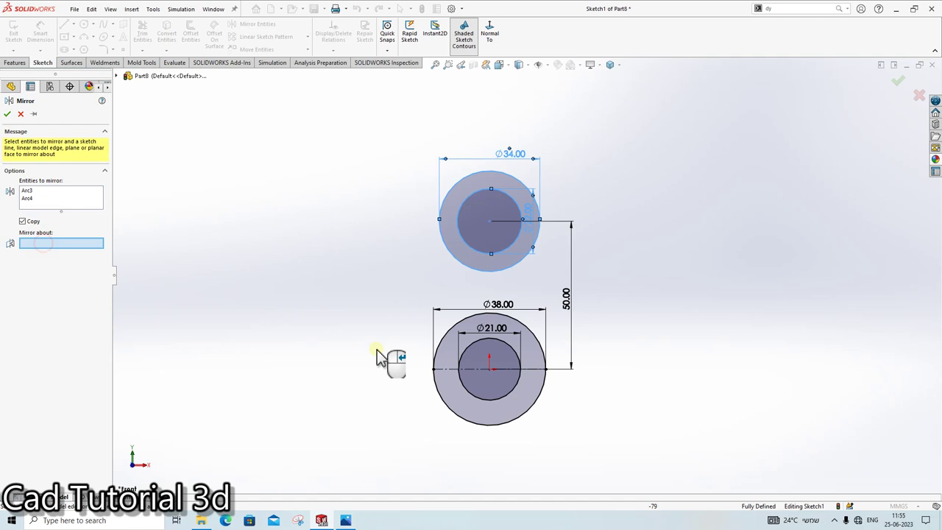
left_click(455, 370)
left_click(7, 114)
scroll(468, 273, "up", 3)
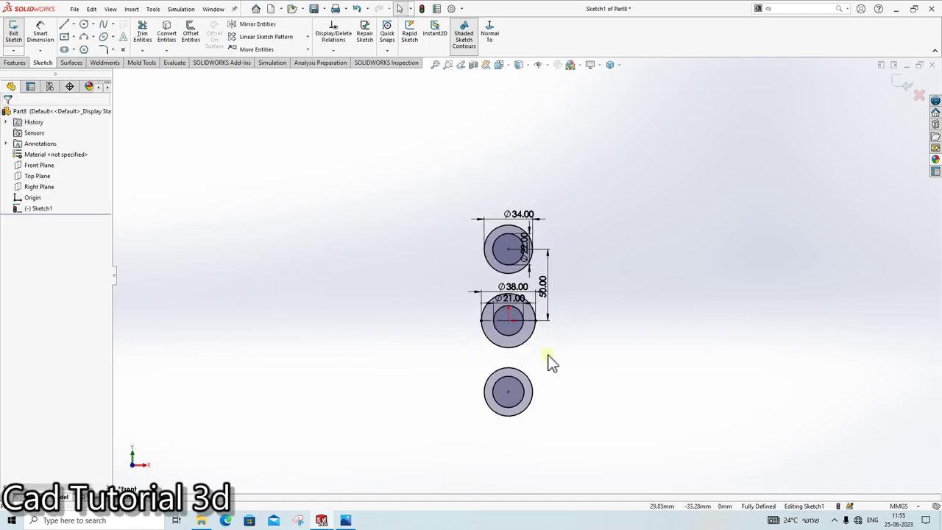
scroll(550, 361, "down", 3)
Step: Draw left and right side lines joining the middle ring to the top ring
left_click(64, 24)
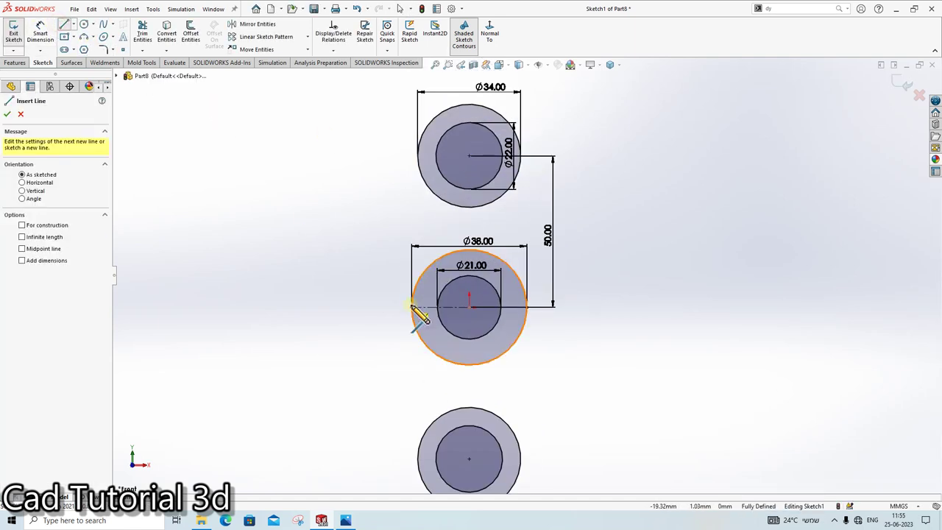
left_click(412, 306)
left_click(418, 156)
key("Escape")
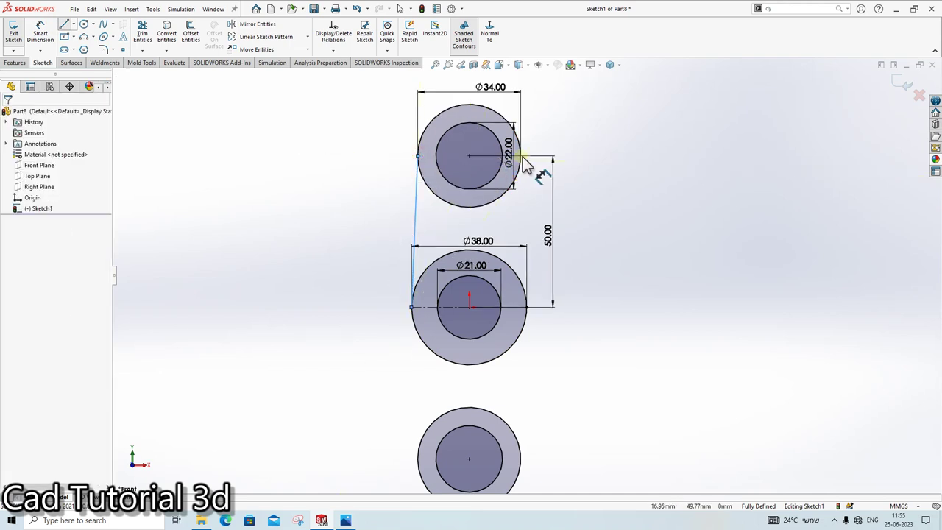
left_click(65, 25)
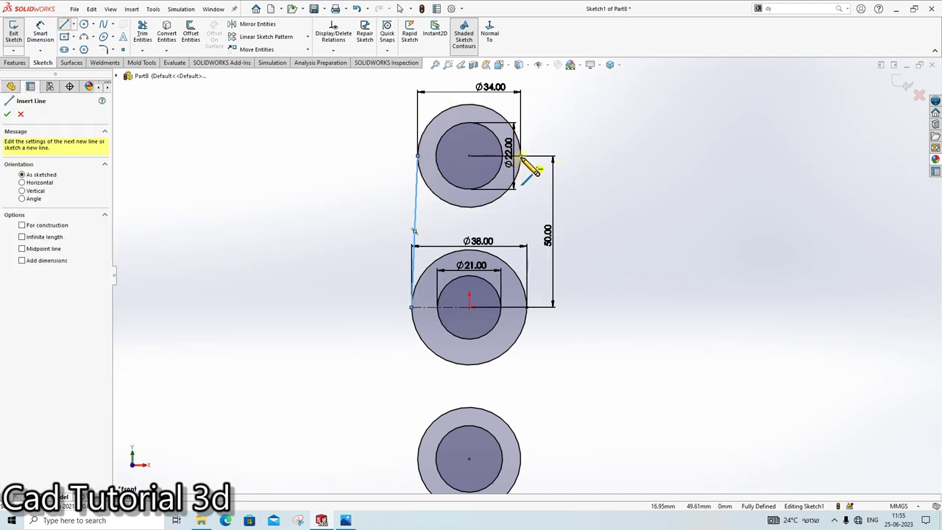
left_click(520, 156)
left_click(527, 306)
key("Escape")
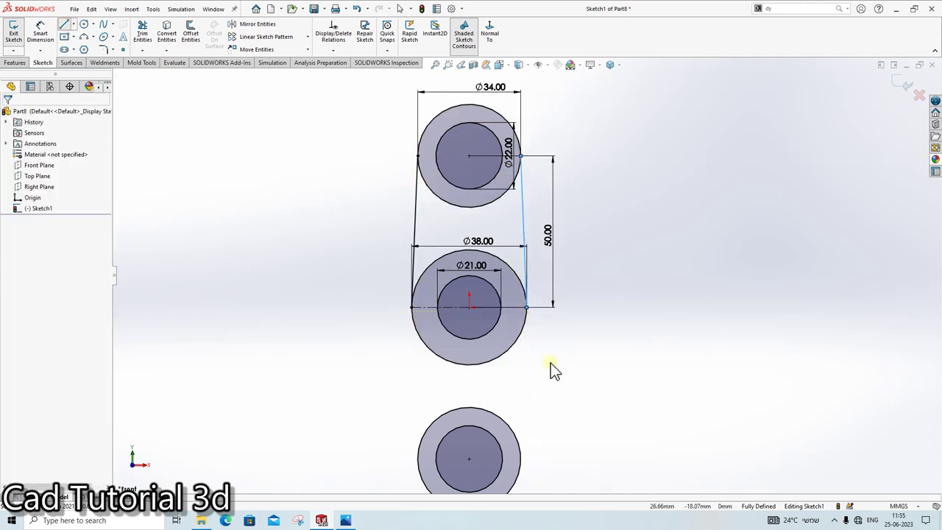
Step: Draw left and right side lines joining the middle ring to the bottom ring, then check the reference drawing
left_click(63, 25)
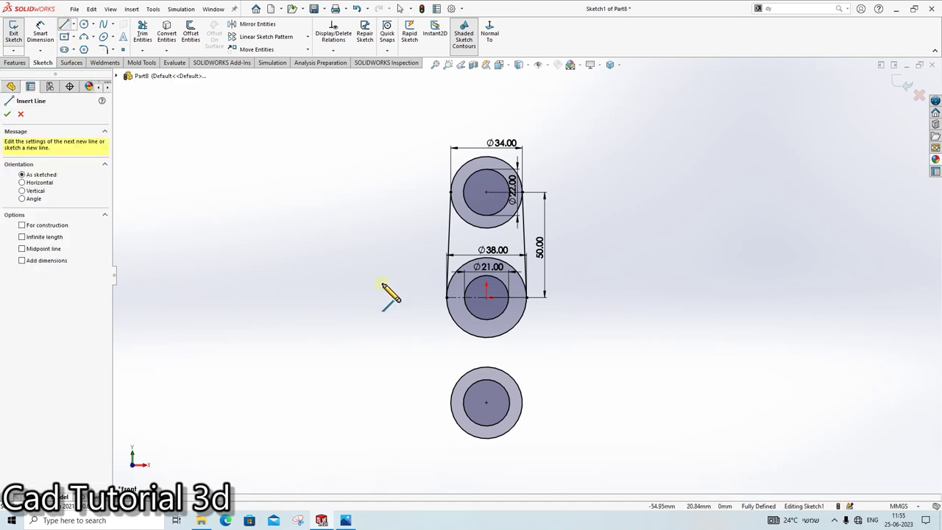
left_click(446, 298)
left_click(419, 299)
left_click(422, 401)
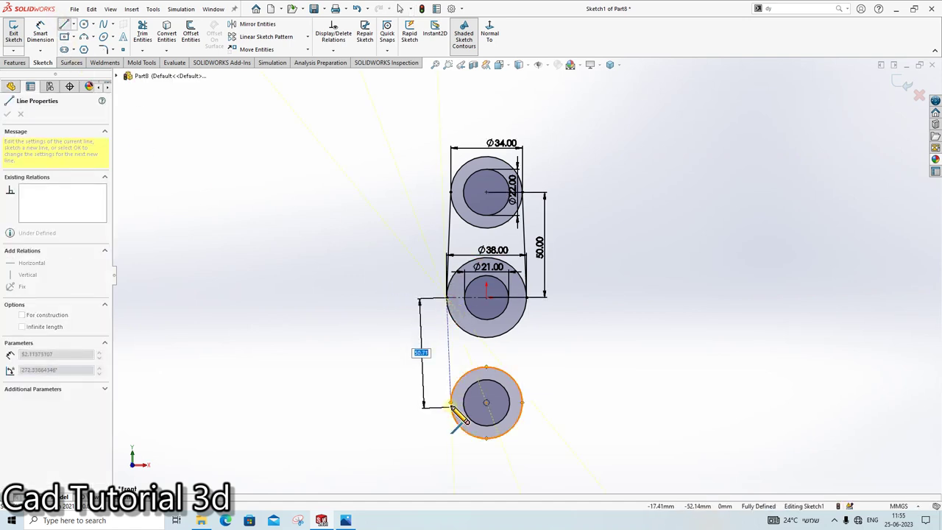
key("Escape")
scroll(526, 372, "down", 3)
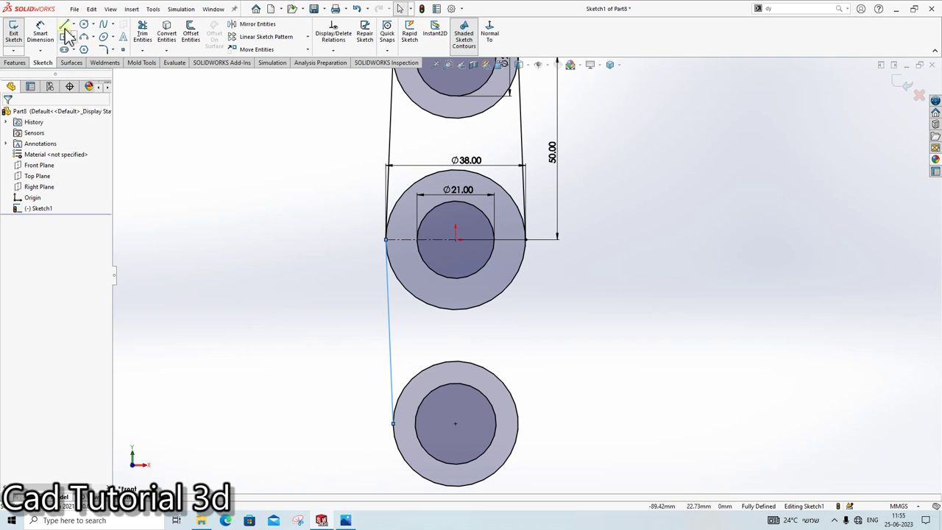
left_click(63, 25)
left_click(525, 240)
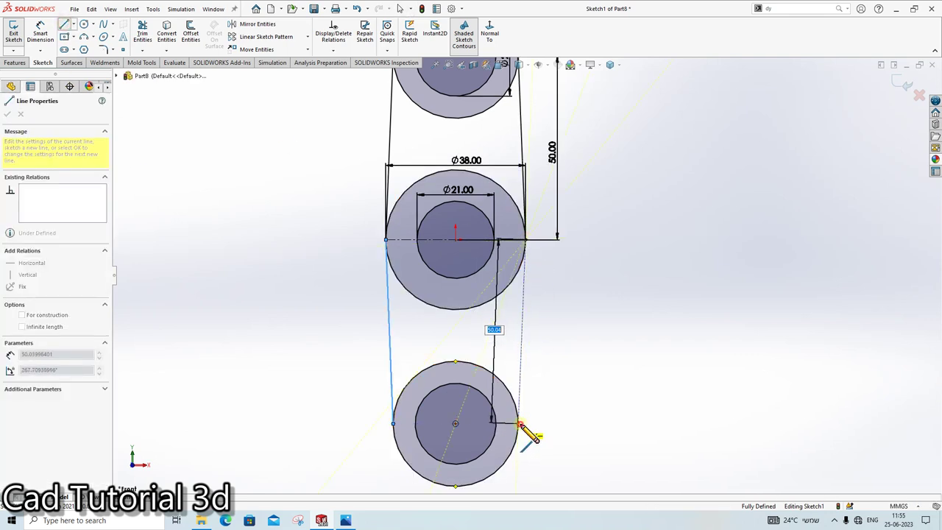
left_click(521, 425)
key("Escape")
scroll(564, 278, "up", 2)
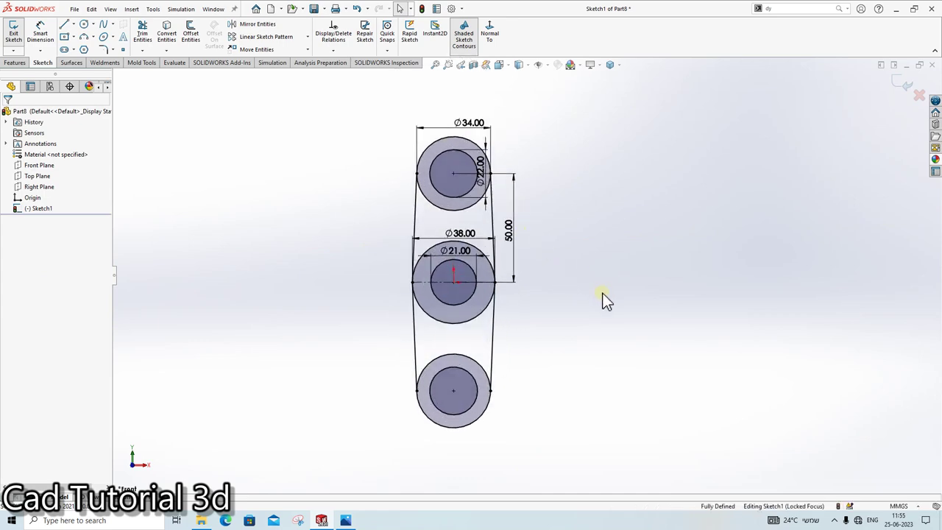
left_click(346, 520)
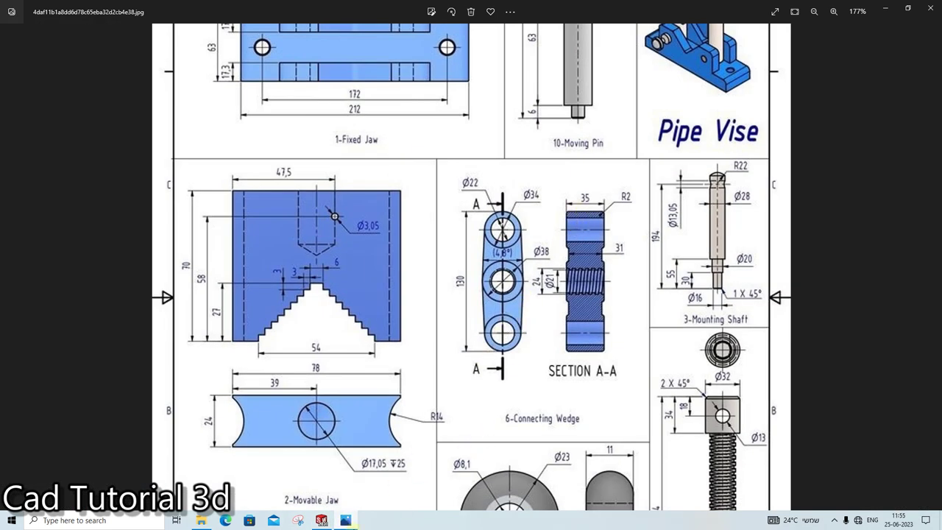
left_click(346, 520)
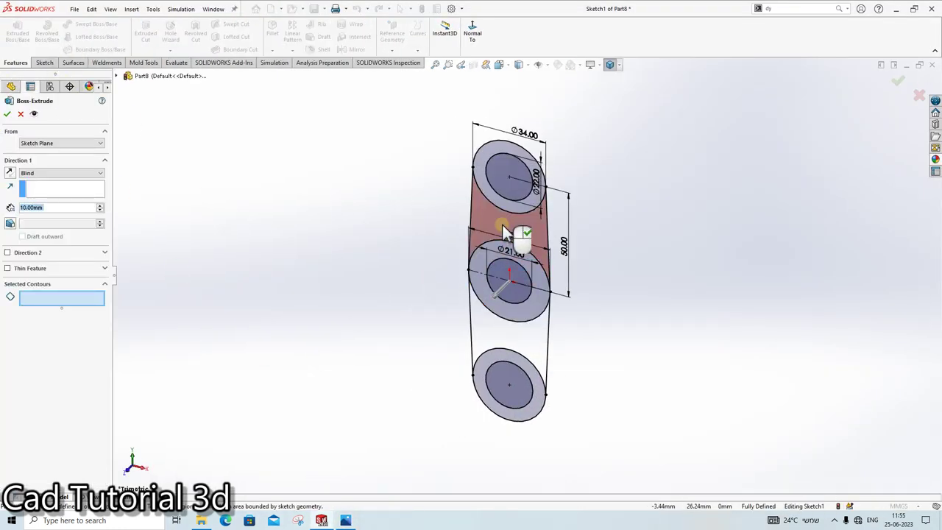
Step: Extrude all six sketch regions, including the bottom outer ring, 35 mm blind
left_click(498, 194)
left_click(498, 190)
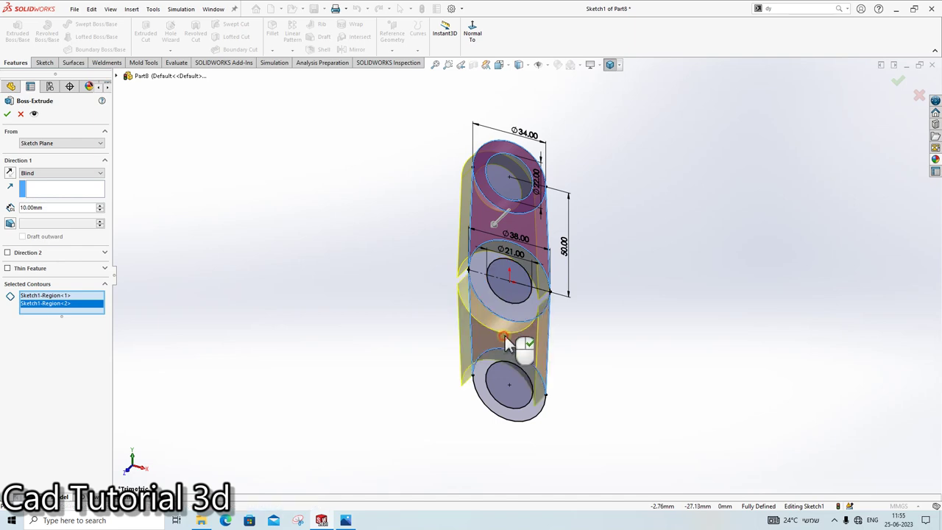
left_click(531, 300)
left_click(530, 317)
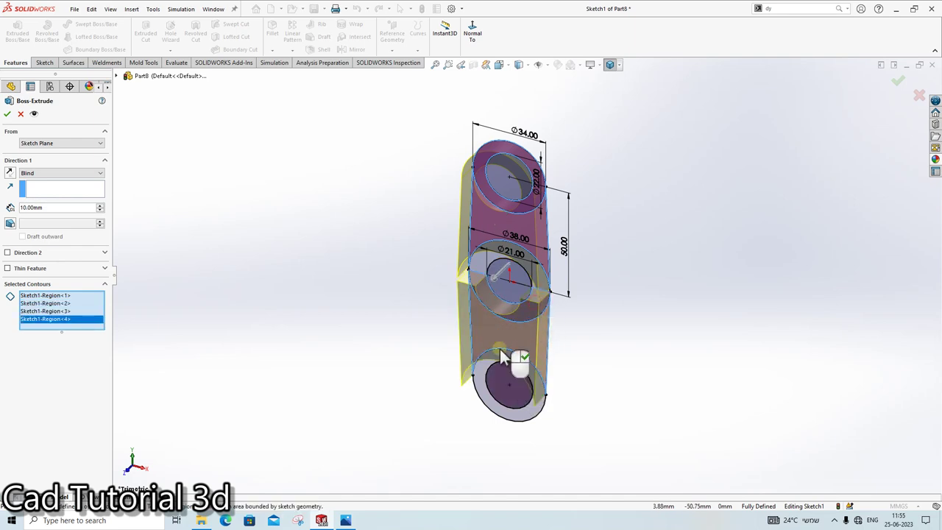
scroll(508, 302, "down", 3)
middle_click_drag(505, 298, 516, 252)
scroll(516, 252, "up", 3)
left_click(546, 409)
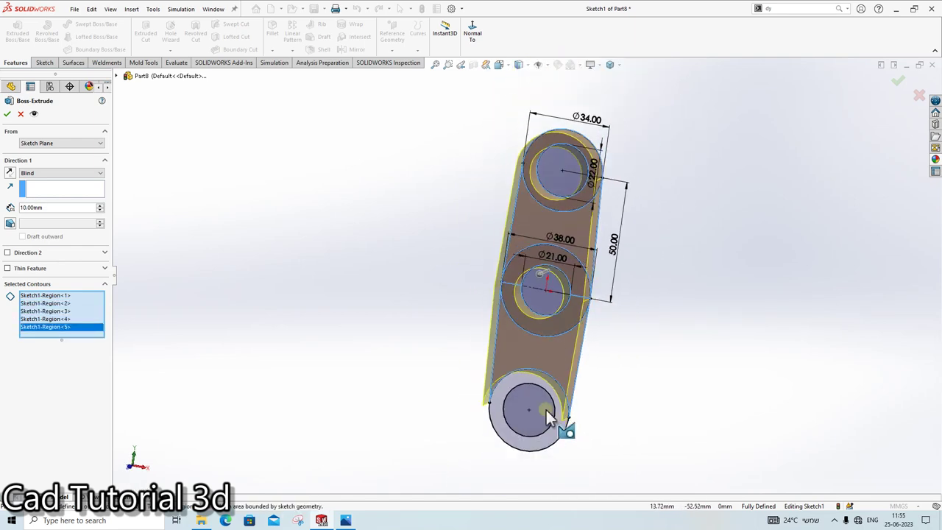
scroll(533, 442, "down", 3)
left_click(534, 441)
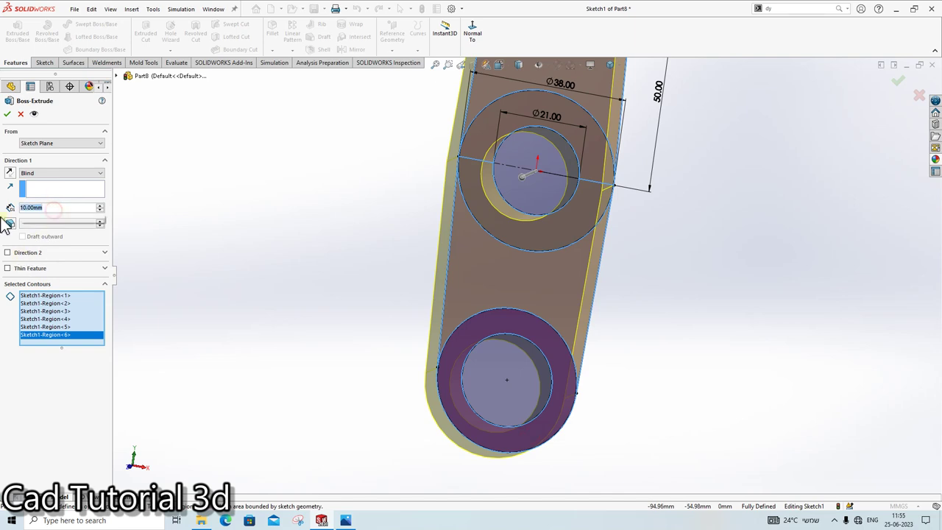
type("35")
key("Return")
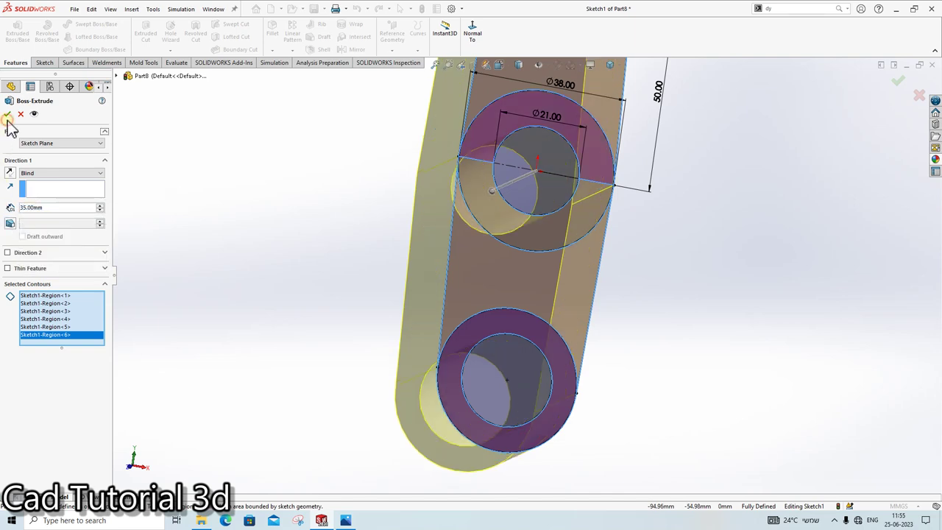
left_click(492, 161)
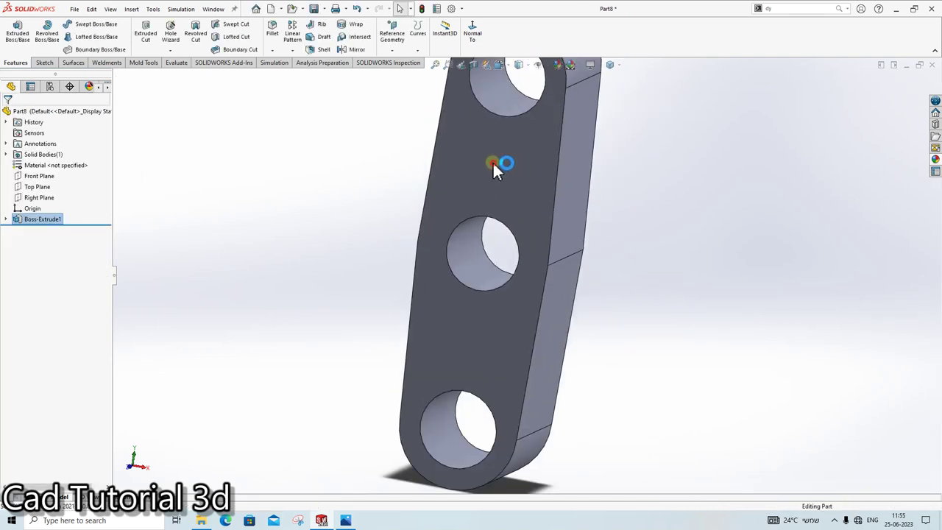
Step: Create Sketch2 on the front face and convert Sketch1's outline into it
left_click(523, 136)
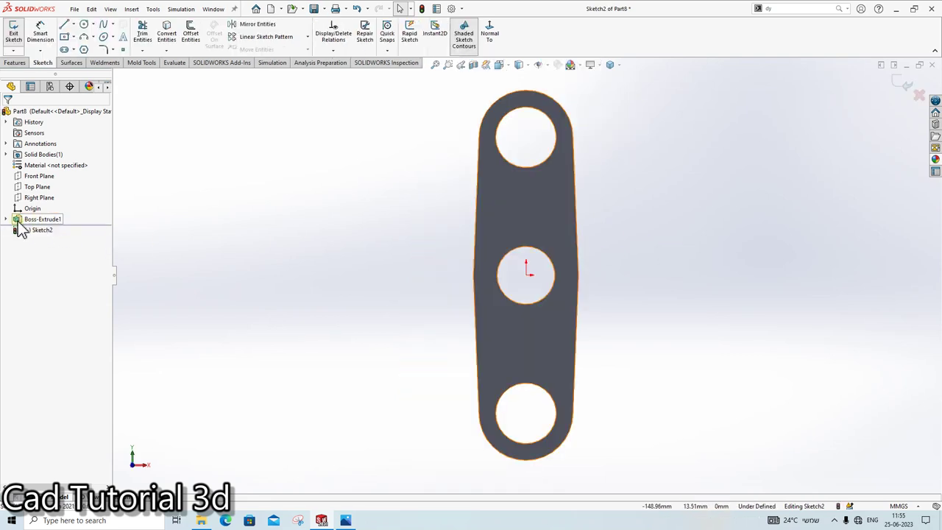
left_click(37, 230)
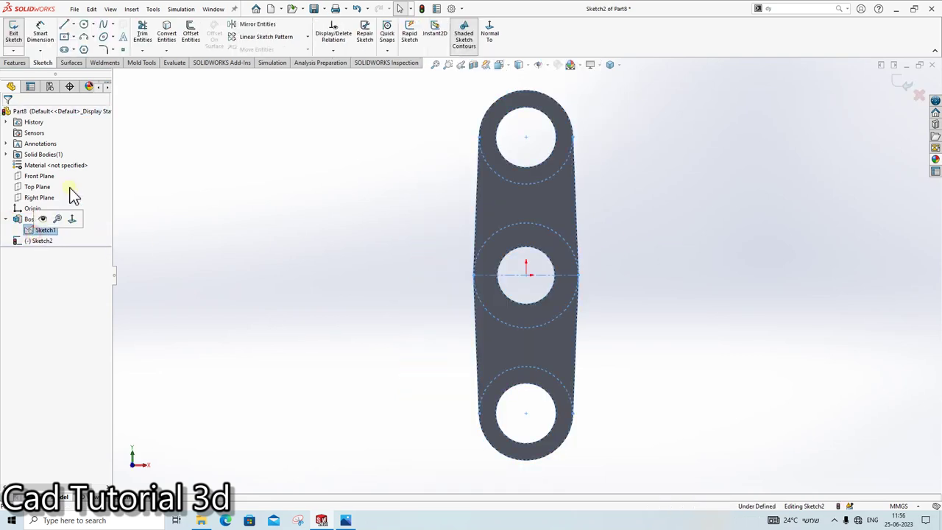
left_click(167, 41)
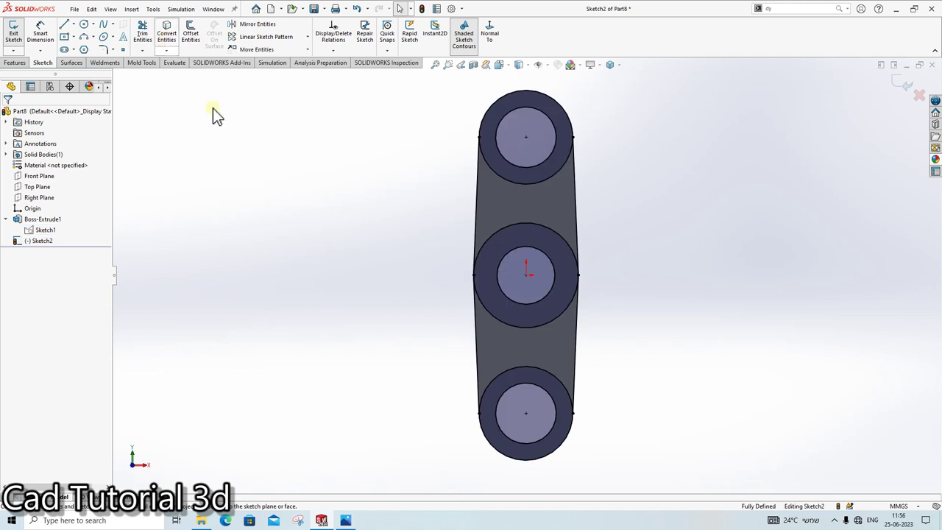
scroll(581, 267, "down", 2)
Step: Start an Extruded Cut on the two web regions, then view the reference drawing
left_click(16, 62)
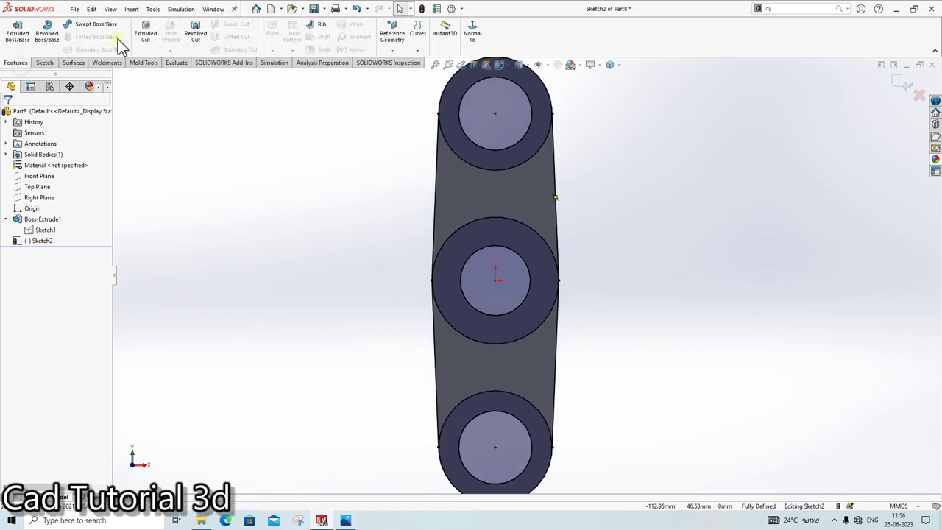
left_click(147, 35)
left_click(538, 175)
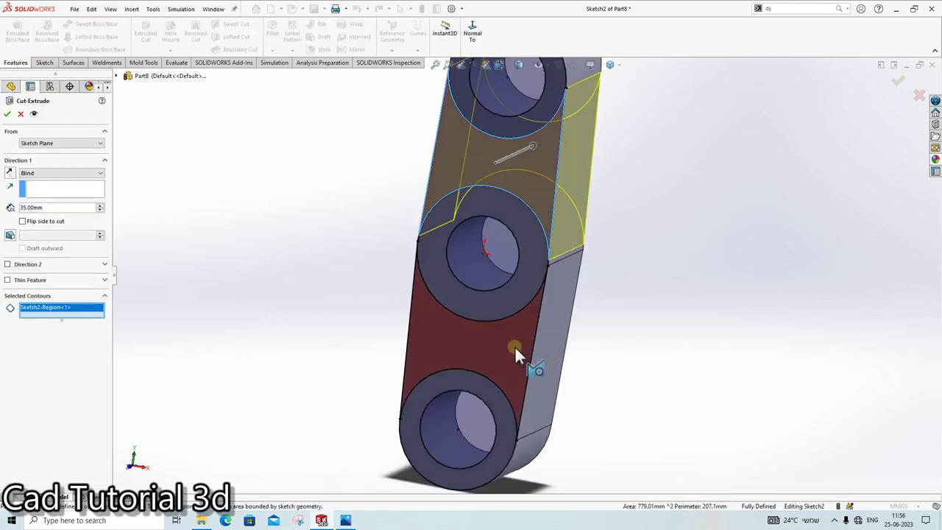
left_click(514, 345)
left_click(345, 520)
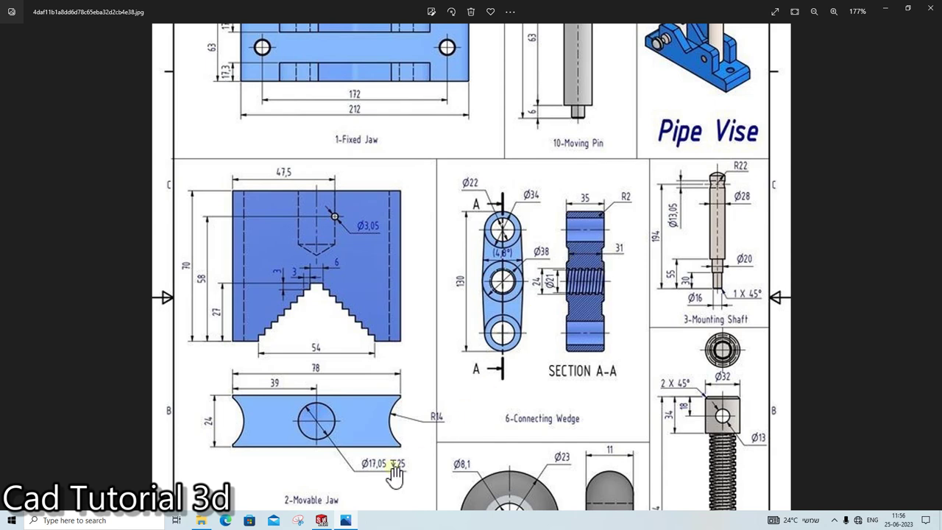
Step: Minimize the Pipe Vise drawing in Photos to bring back the SOLIDWORKS Cut-Extrude
left_click(353, 520)
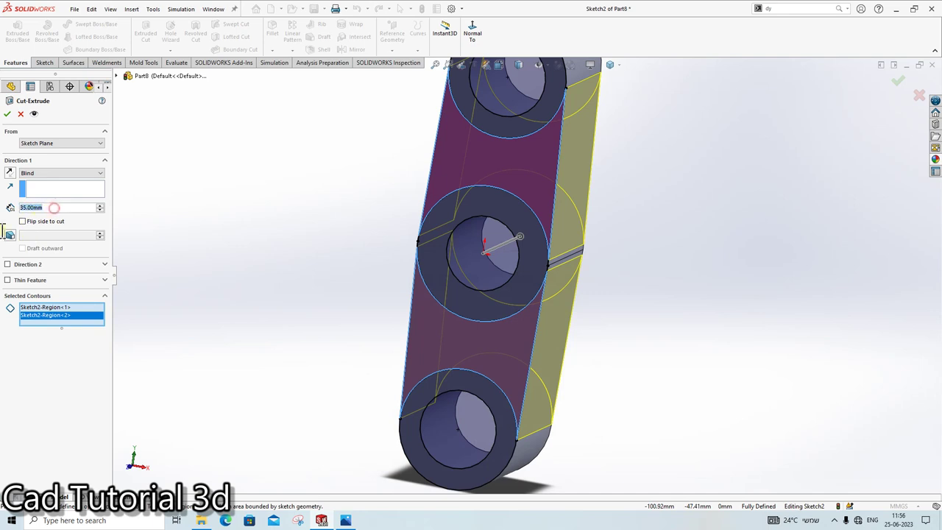
Step: Set the side recess Cut-Extrude depth to 2 mm and finish the cut
type("2")
key("Return")
left_click(46, 143)
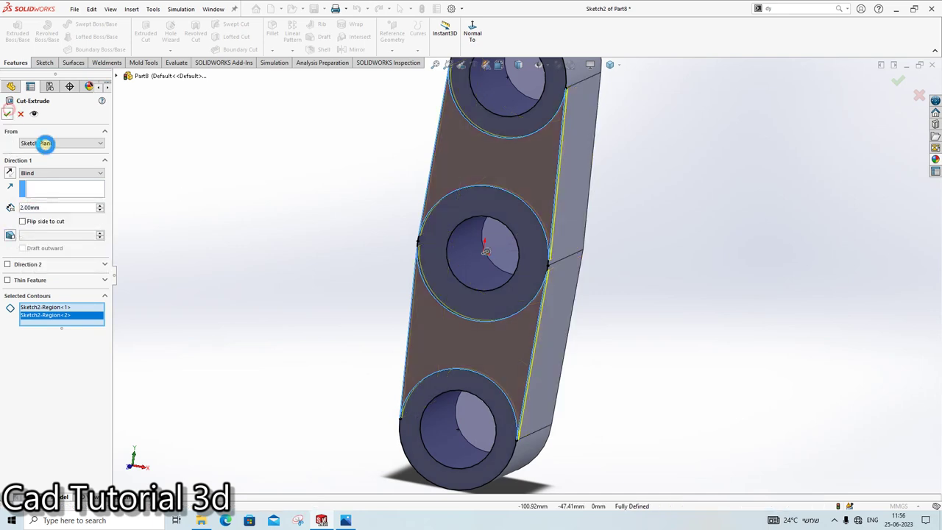
scroll(499, 246, "up", 5)
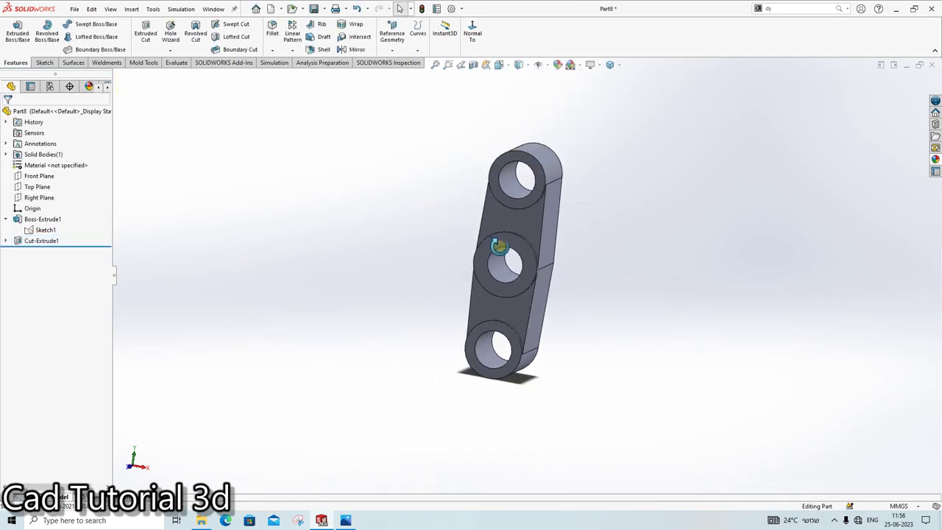
middle_click_drag(498, 246, 261, 119)
Step: Create Plane1 through the middle hole, perpendicular to the top face
left_click(392, 50)
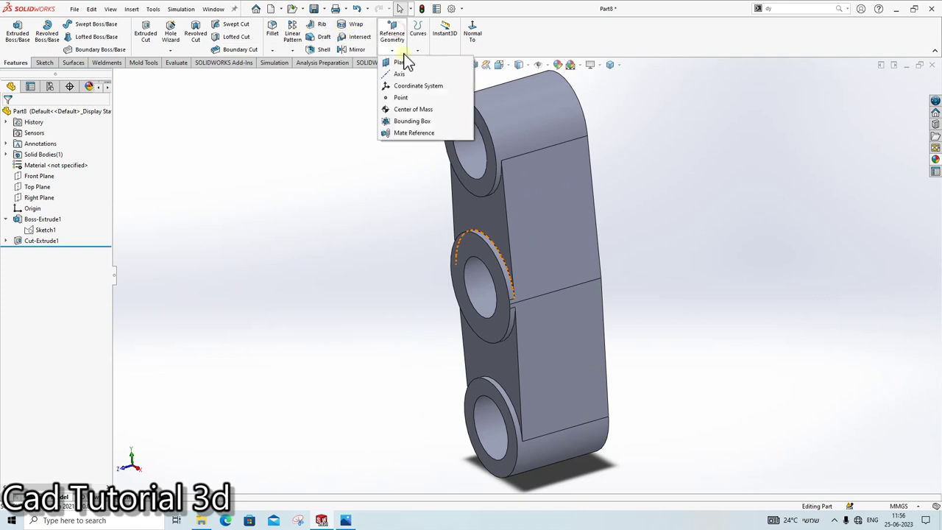
left_click(408, 58)
left_click(494, 264)
middle_click_drag(589, 264, 563, 264)
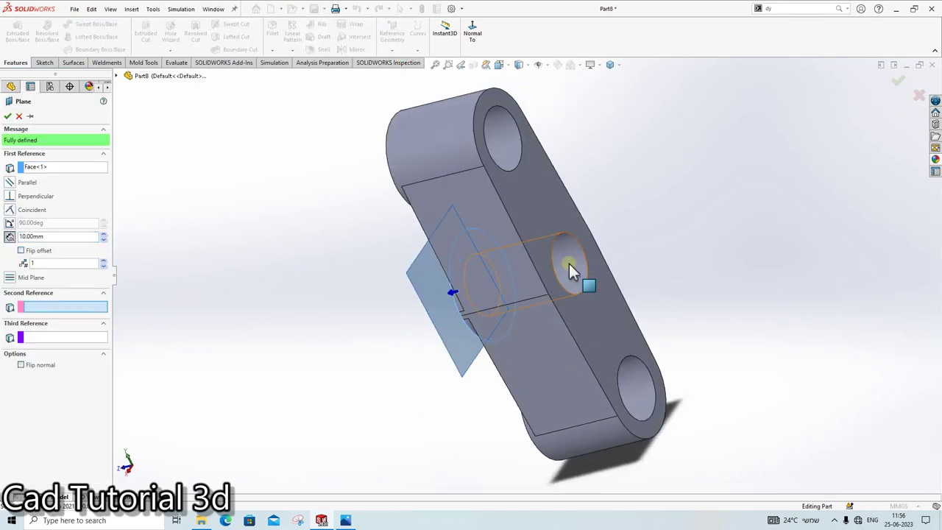
left_click(566, 264)
left_click(63, 287)
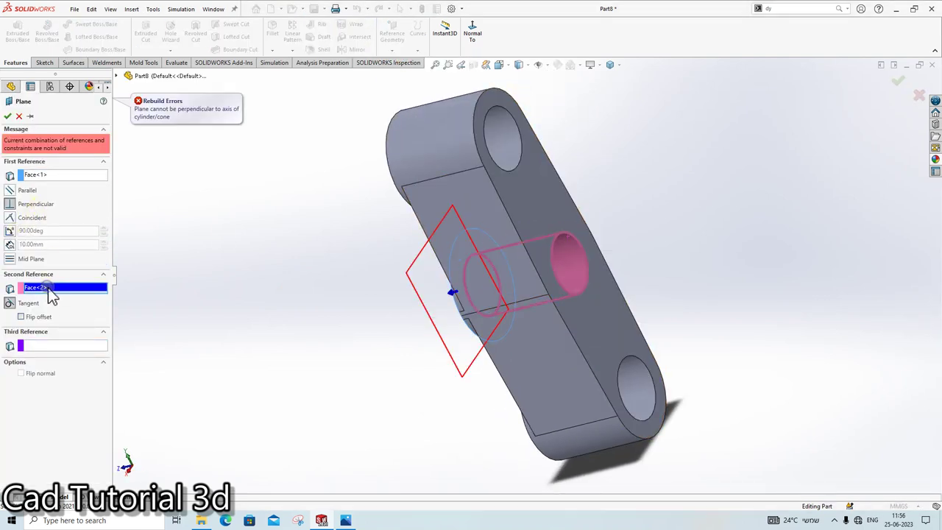
key("Delete")
left_click(536, 206)
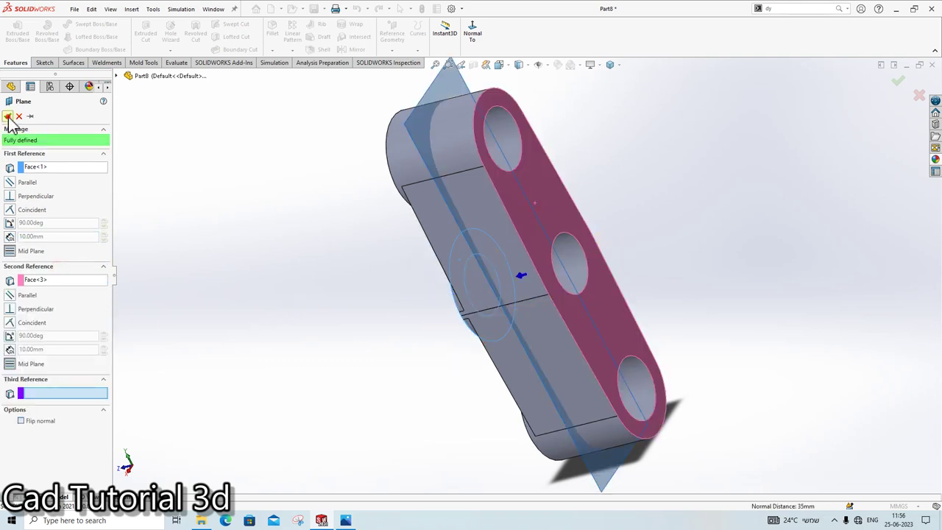
left_click(7, 117)
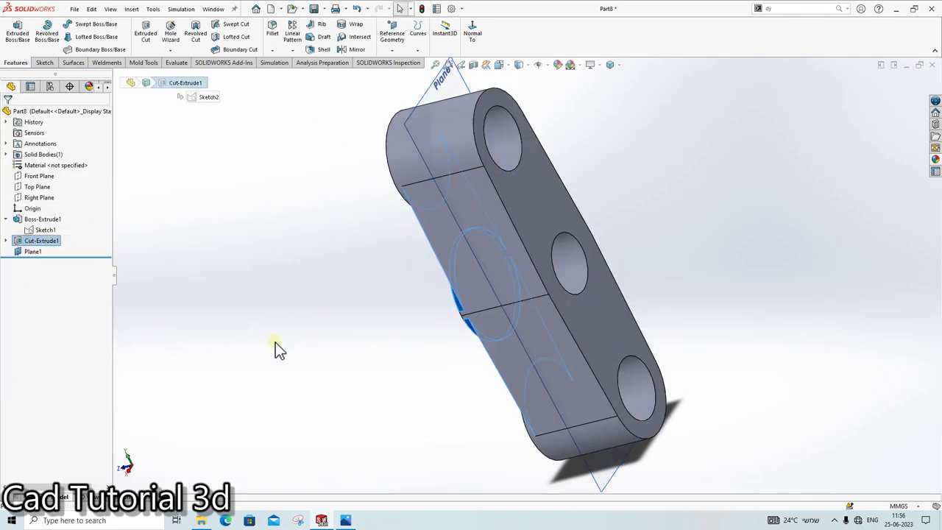
Step: Mirror Cut-Extrude1 about Plane1 to cut the opposite side
left_click(291, 51)
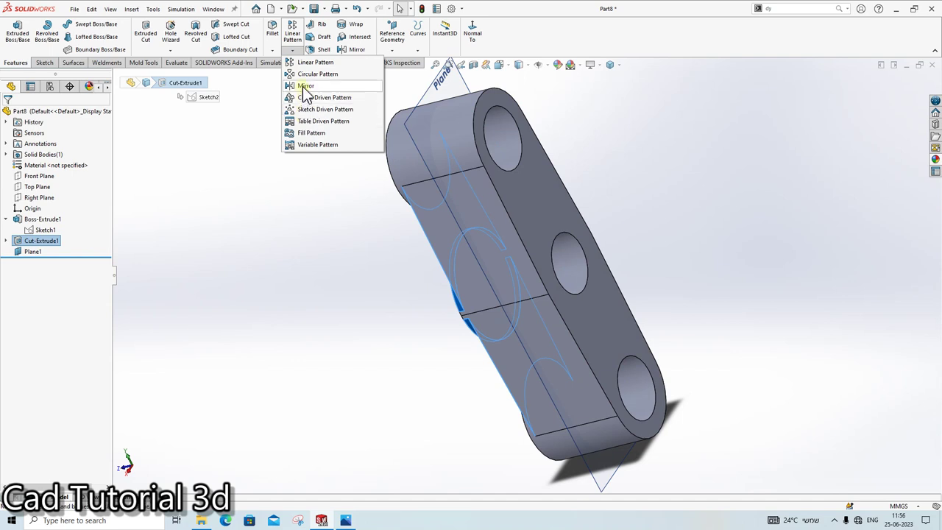
left_click(315, 86)
left_click(118, 76)
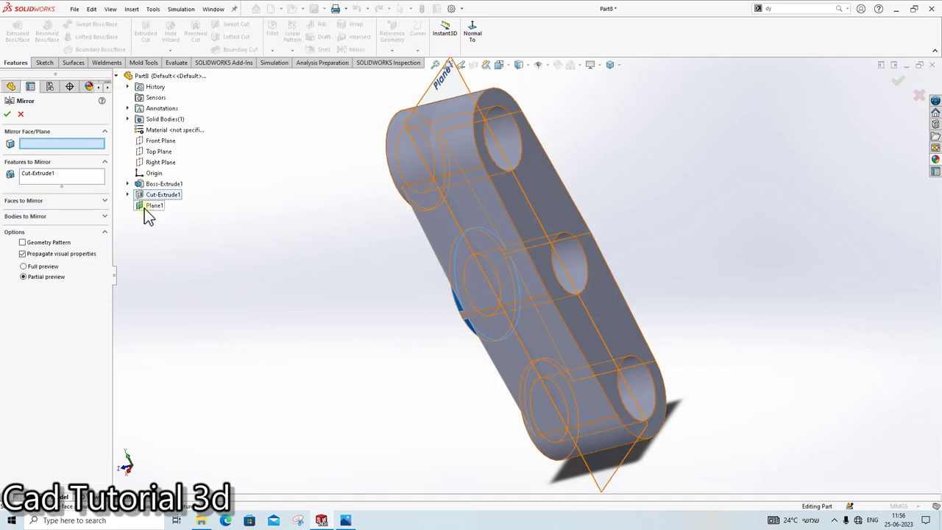
left_click(154, 205)
key("Return")
mouse_move(521, 288)
middle_mouse_down()
mouse_move(542, 273)
mouse_move(700, 234)
mouse_move(598, 246)
mouse_move(548, 316)
middle_mouse_up()
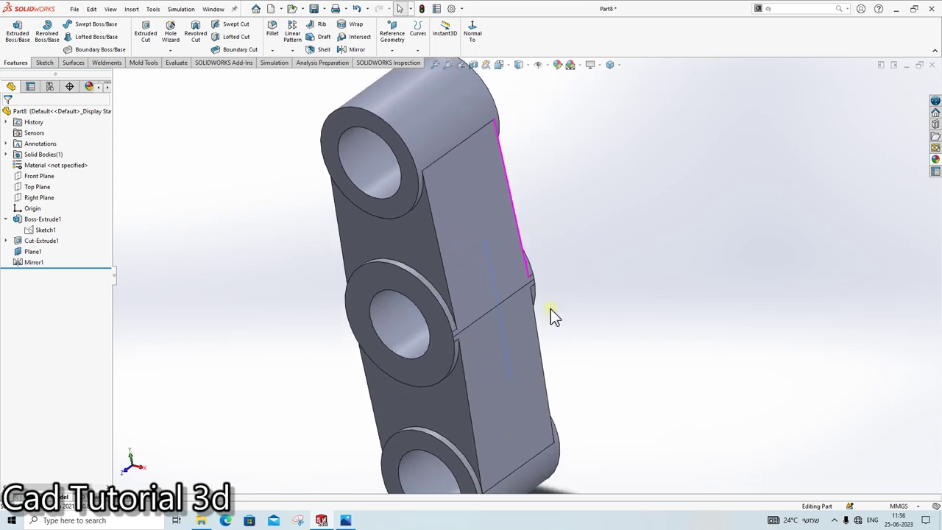
Step: Check the lower parts of the Pipe Vise drawing in Photos, then close it
left_click(345, 521)
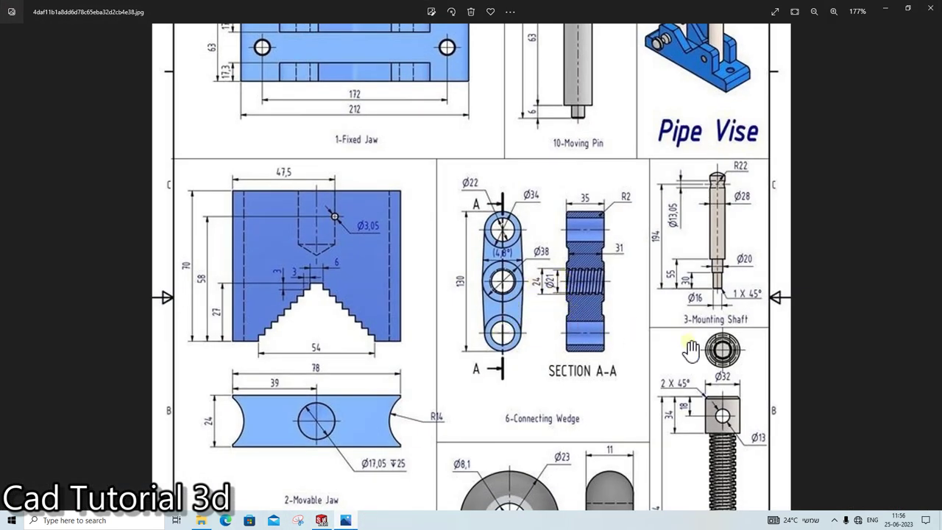
scroll(691, 351, "down", 2)
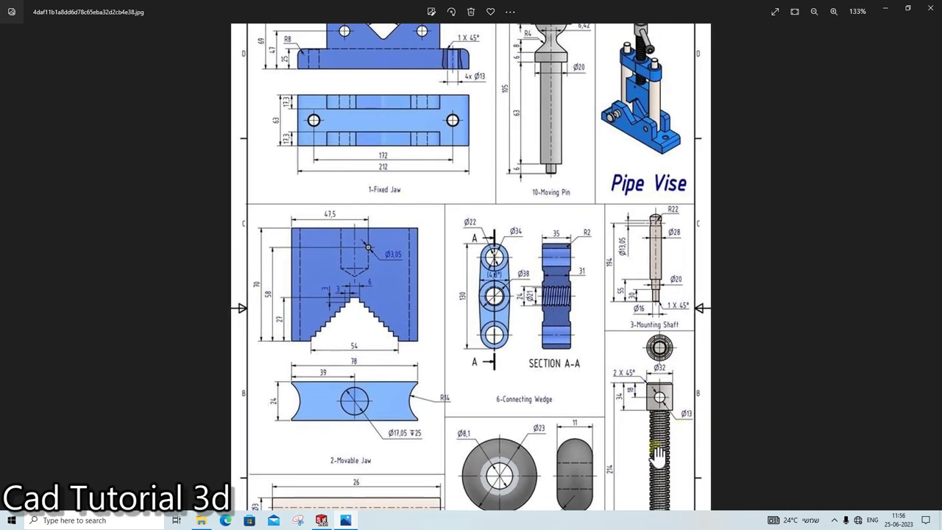
left_click_drag(657, 454, 650, 327)
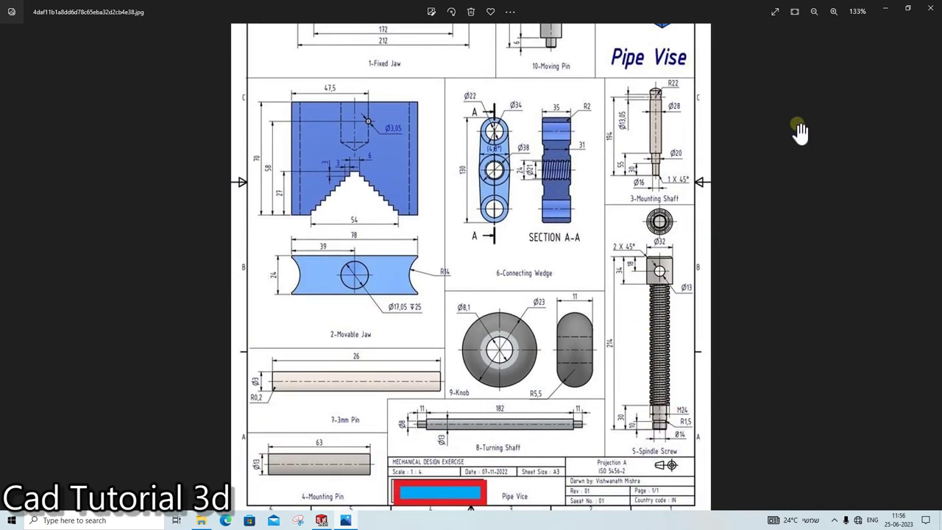
left_click(883, 7)
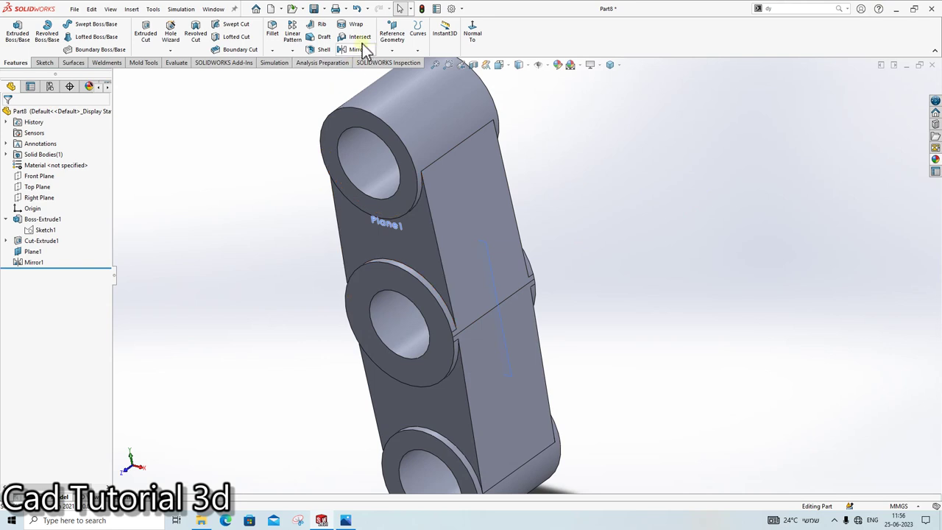
Step: Start a Thread feature, dismiss the profile warning, and choose the Metric Die type
left_click(292, 50)
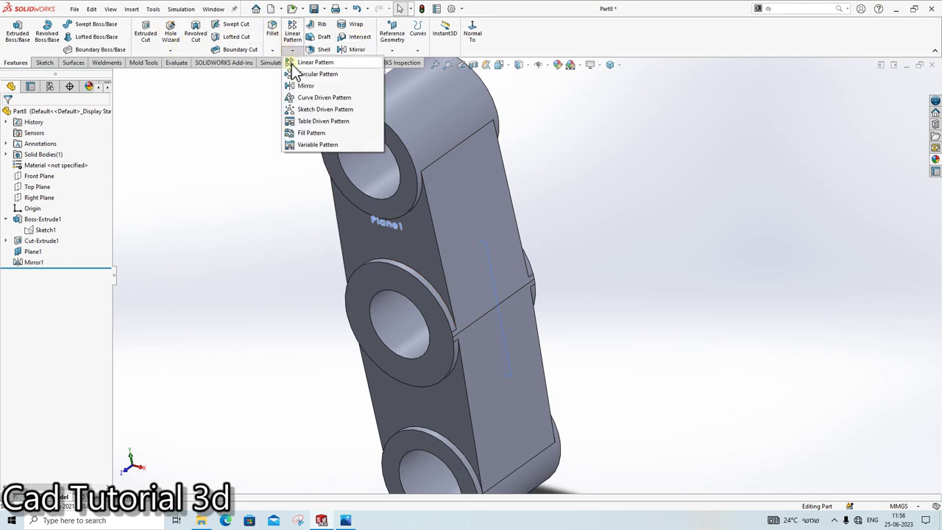
left_click(171, 50)
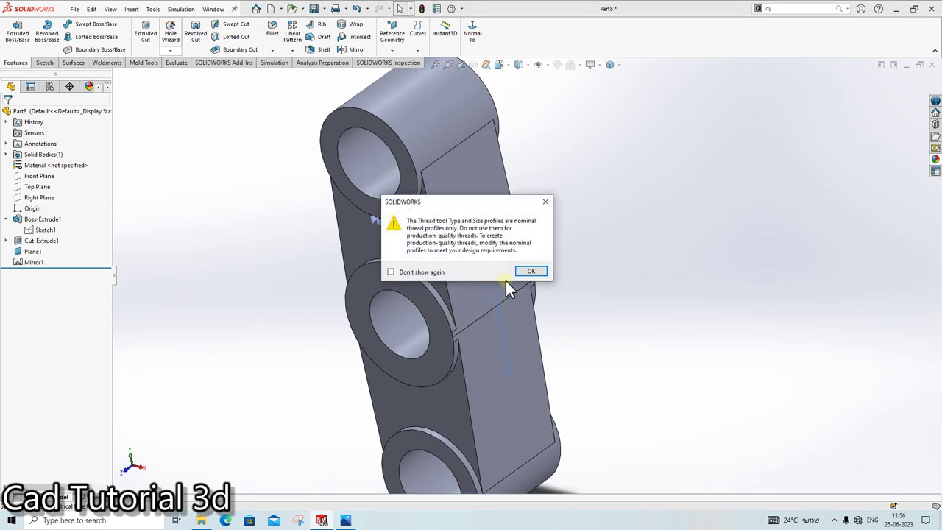
left_click(530, 273)
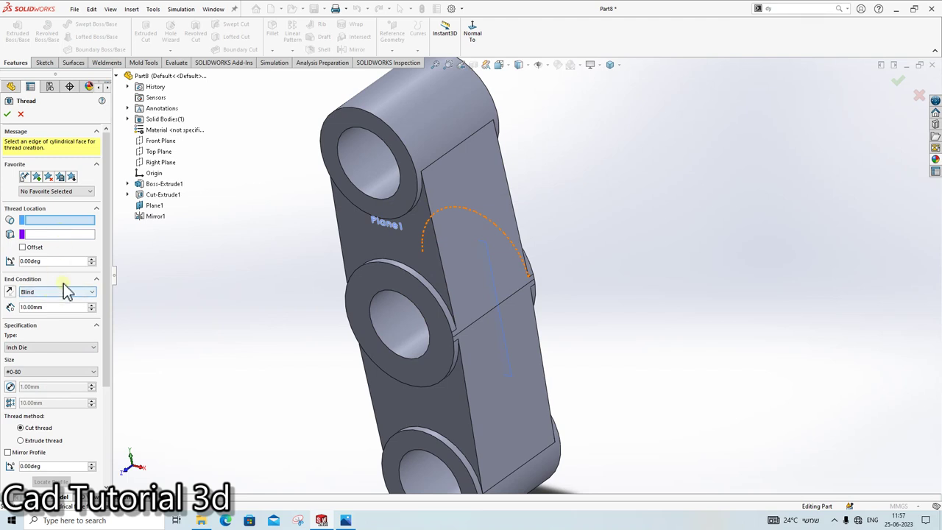
left_click(49, 347)
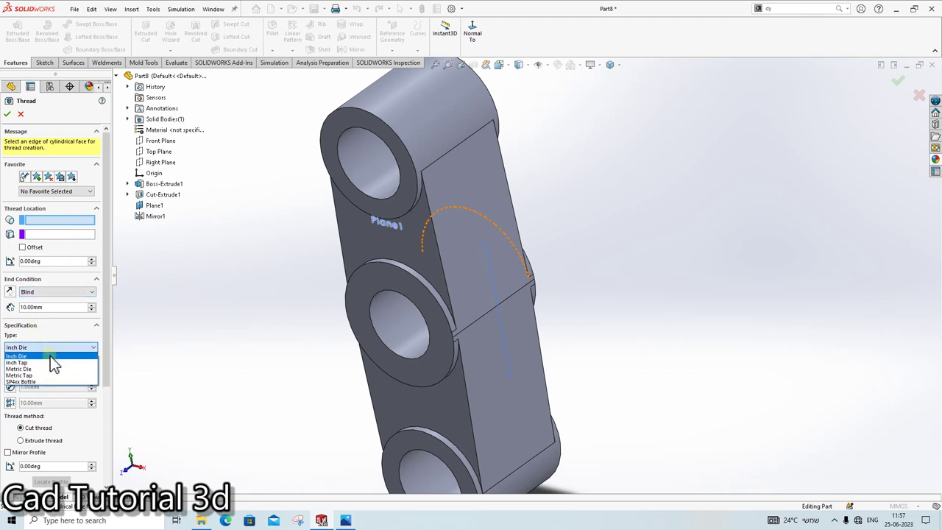
left_click(49, 376)
Step: Set the thread size to M24x2.0 and apply it to the middle hole's edge
left_click(44, 375)
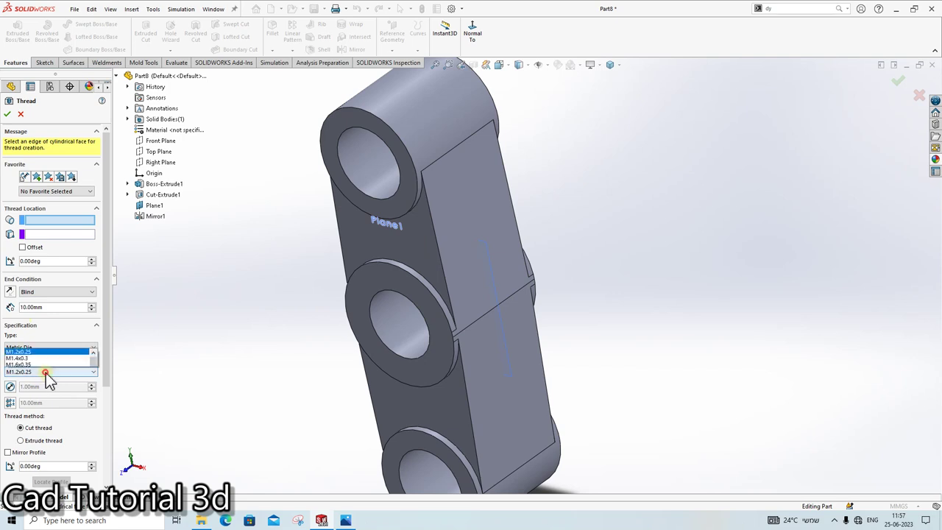
scroll(29, 358, "down", 3)
scroll(28, 335, "down", 5)
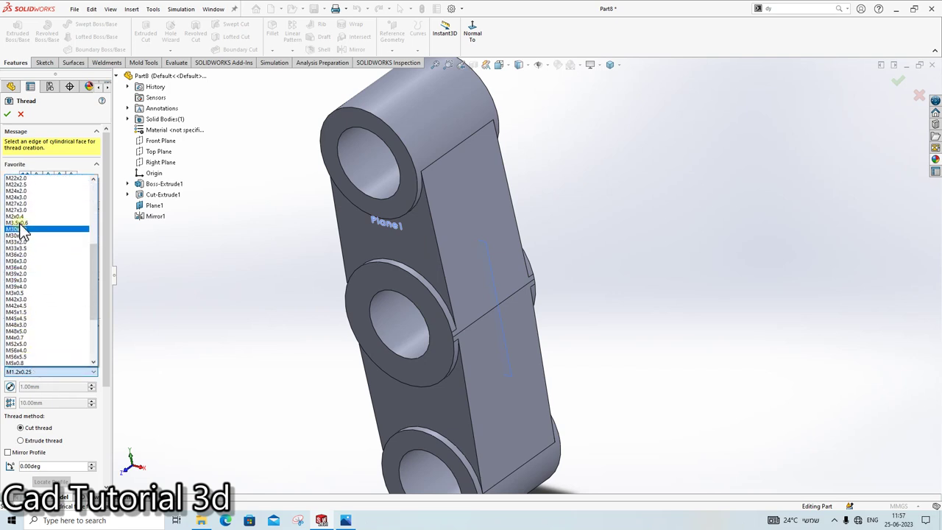
left_click(29, 211)
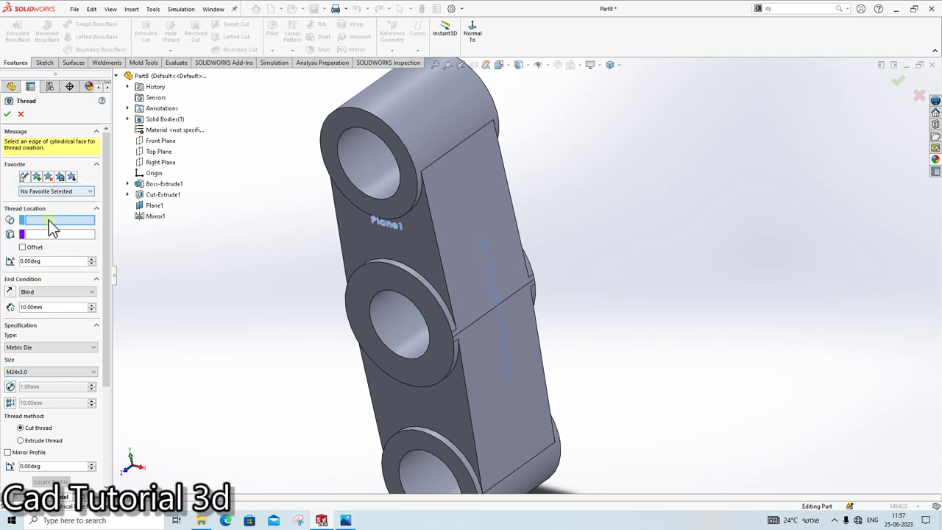
left_click(52, 346)
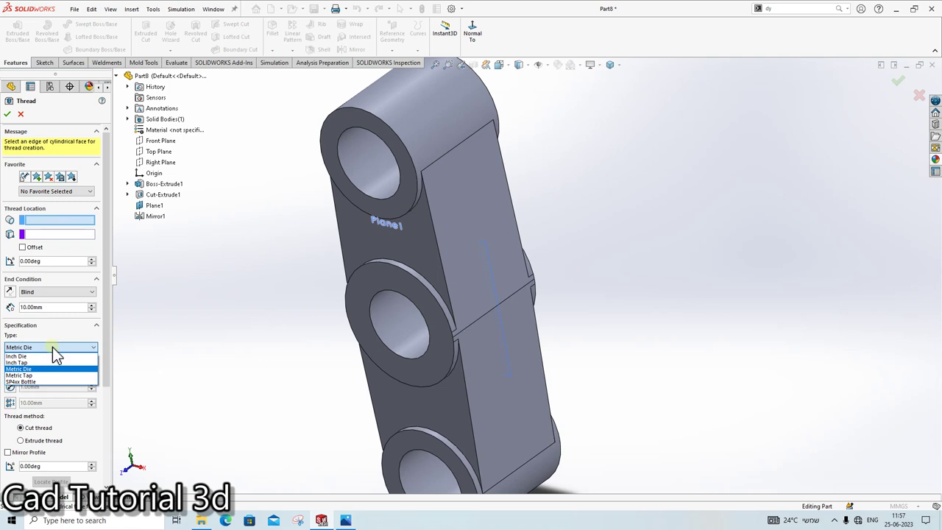
left_click(58, 342)
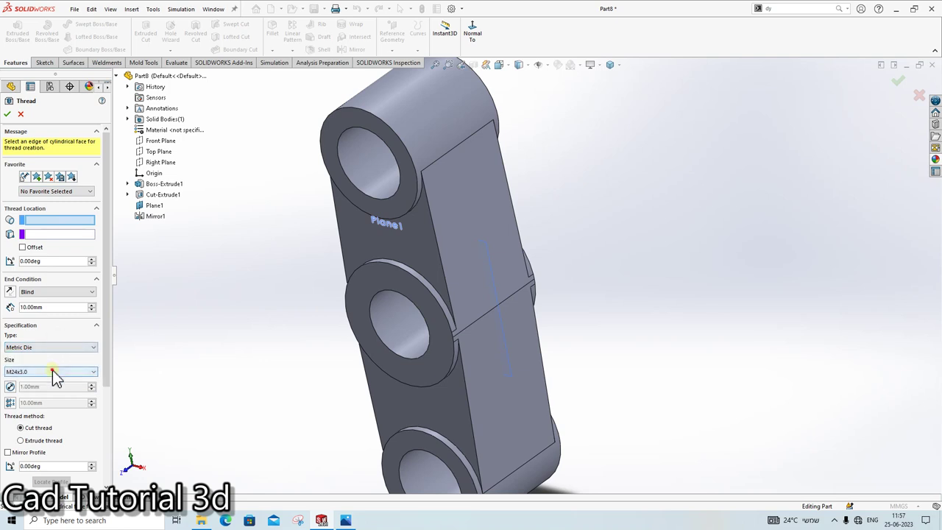
left_click(53, 370)
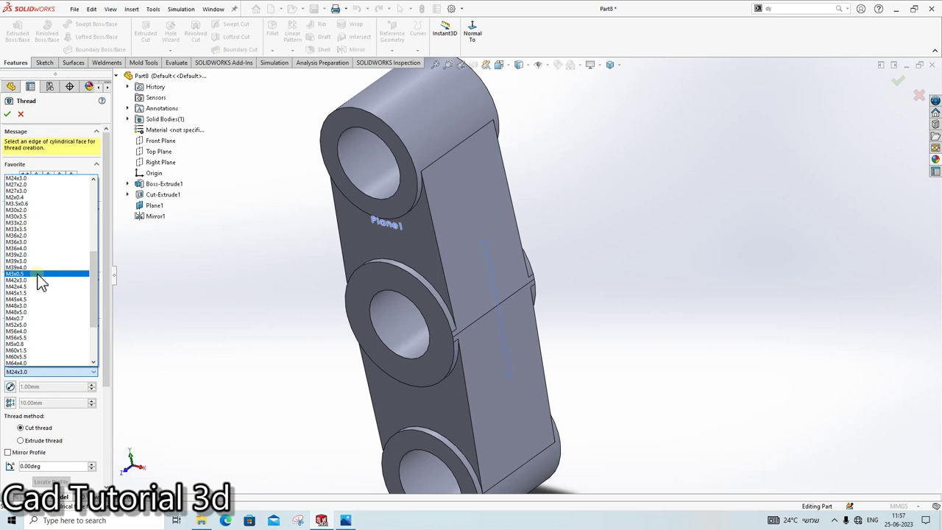
scroll(31, 199, "up", 1)
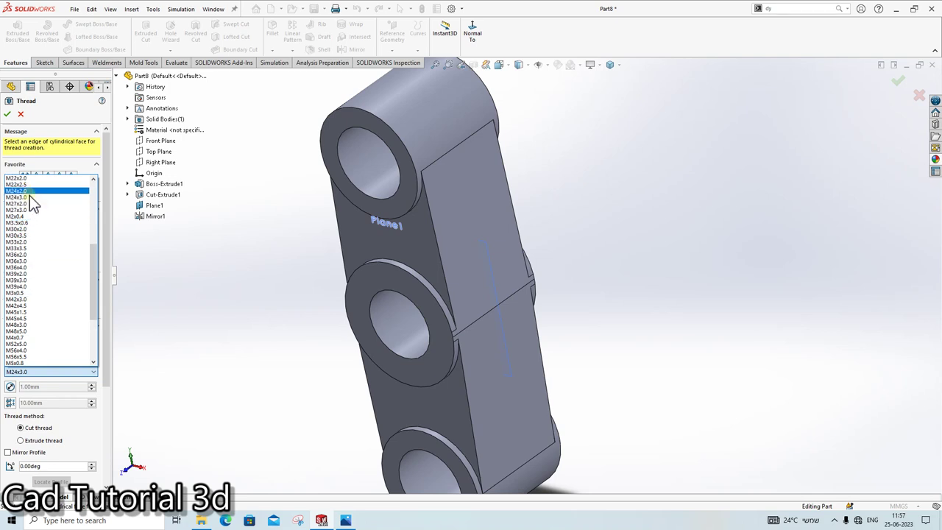
left_click(31, 191)
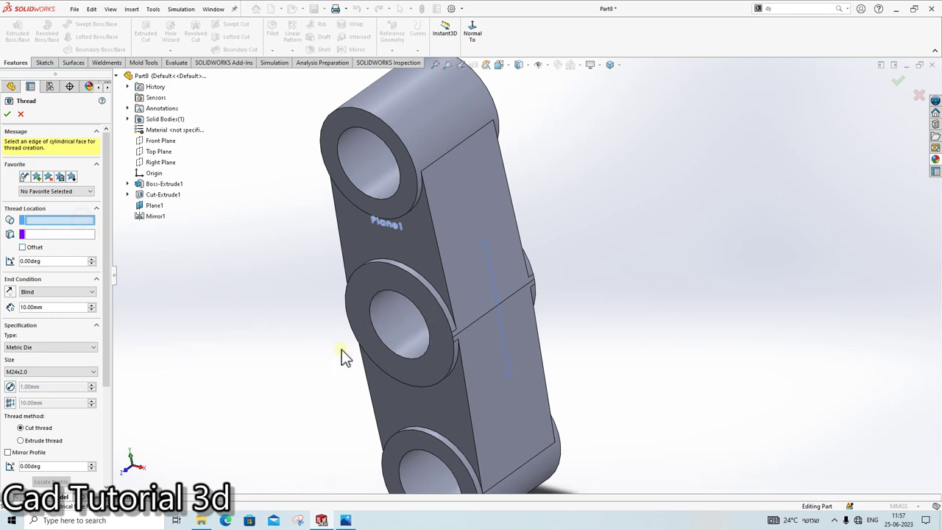
left_click(375, 328)
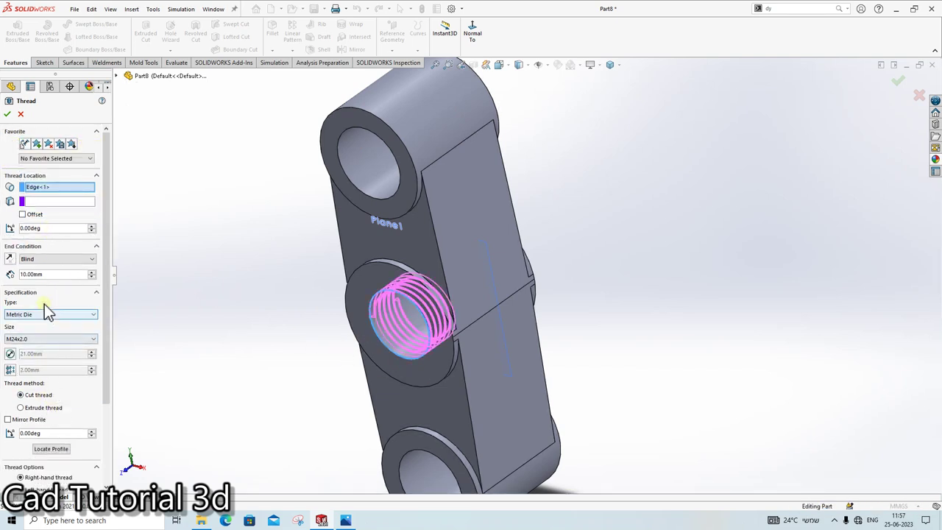
Step: Make the thread end Up To Selection at the hole's far end face
left_click(66, 316)
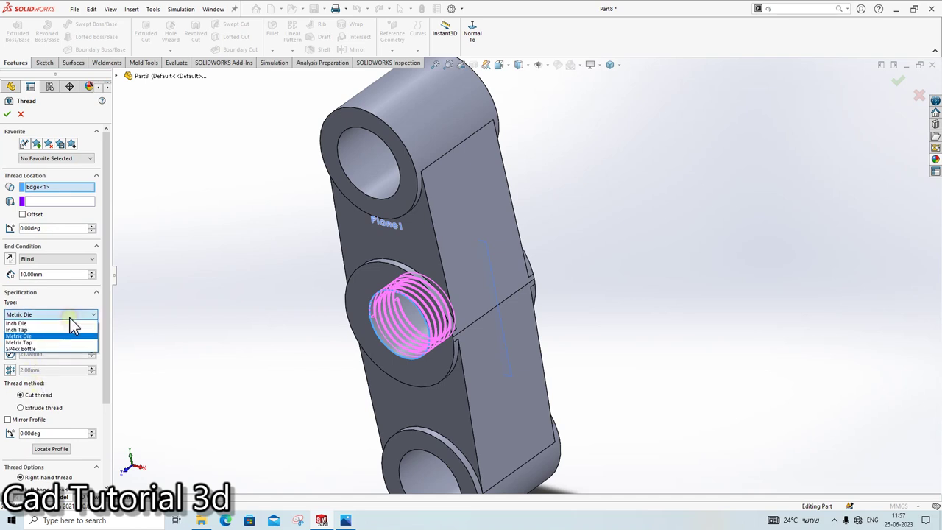
left_click(67, 320)
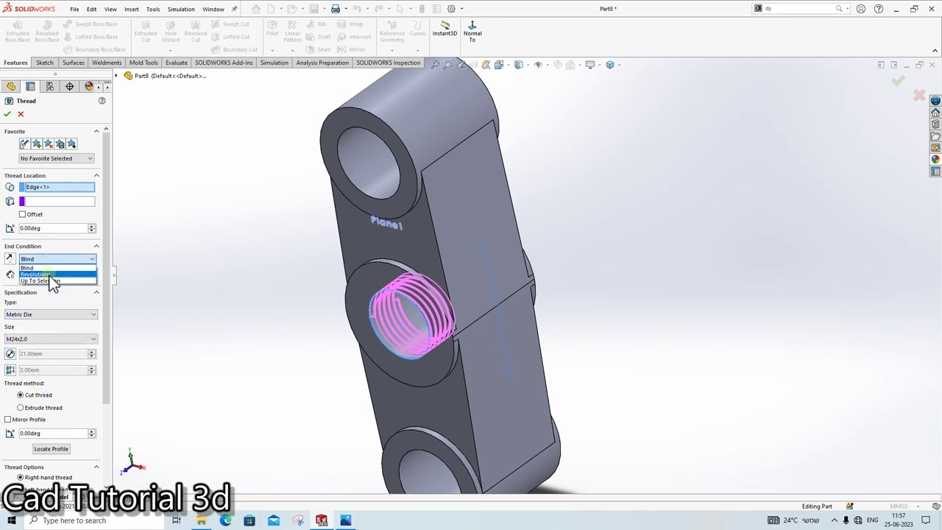
left_click(54, 266)
middle_click_drag(479, 326, 471, 250)
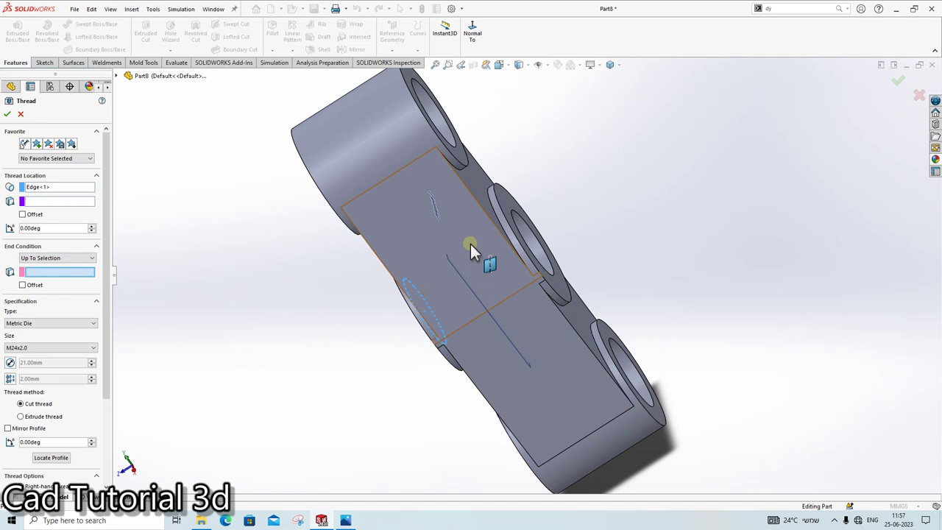
left_click(503, 199)
left_click(7, 111)
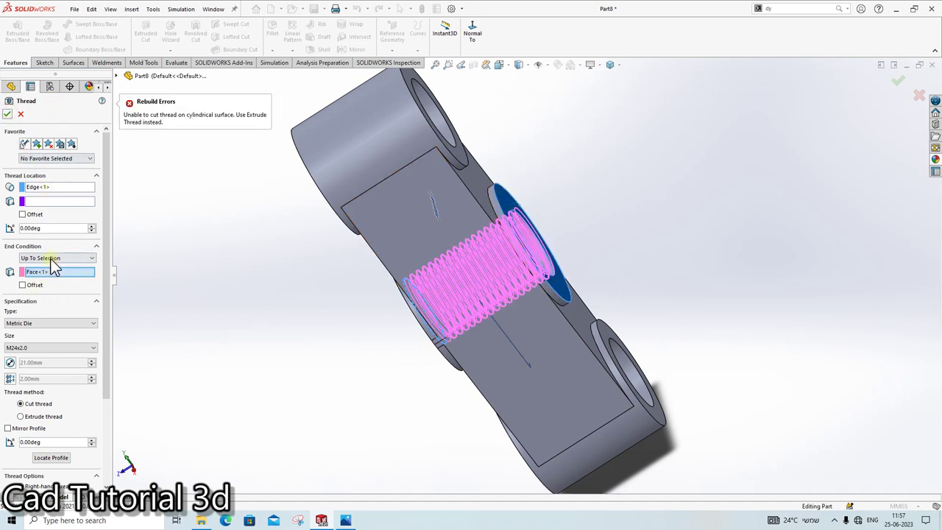
left_click(30, 324)
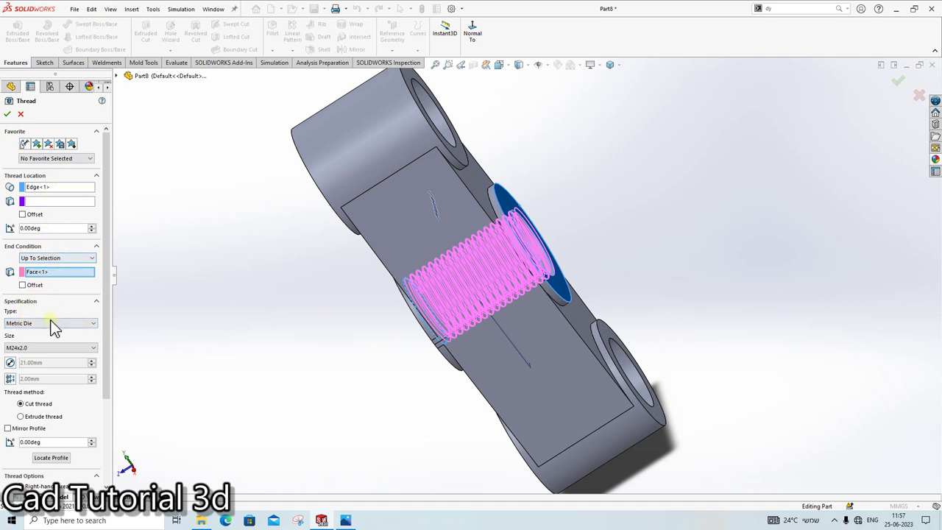
Step: Change it to an extruded thread and confirm Thread1
left_click(58, 258)
left_click(59, 267)
left_click(45, 418)
left_click(5, 114)
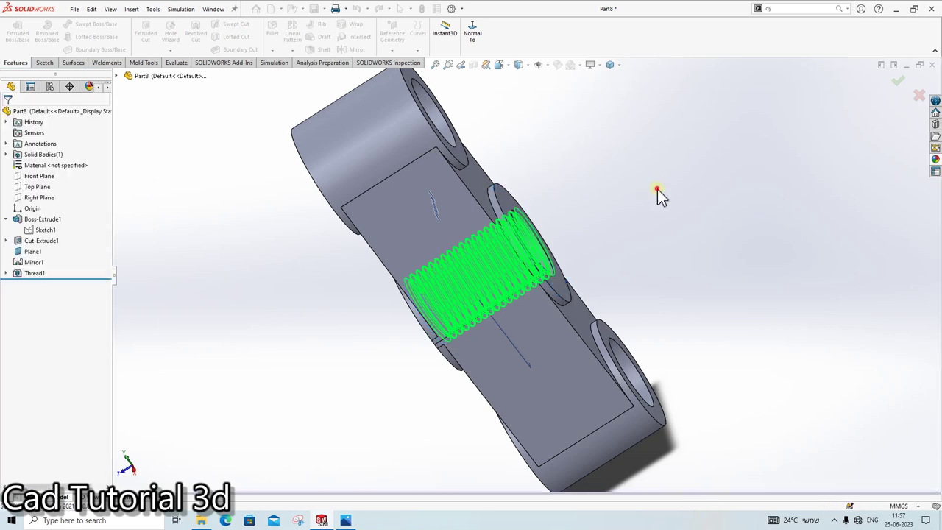
Step: Save the part as sj part 5, rebuilding the model before saving
middle_click_drag(657, 189, 590, 195)
key("ctrl+s")
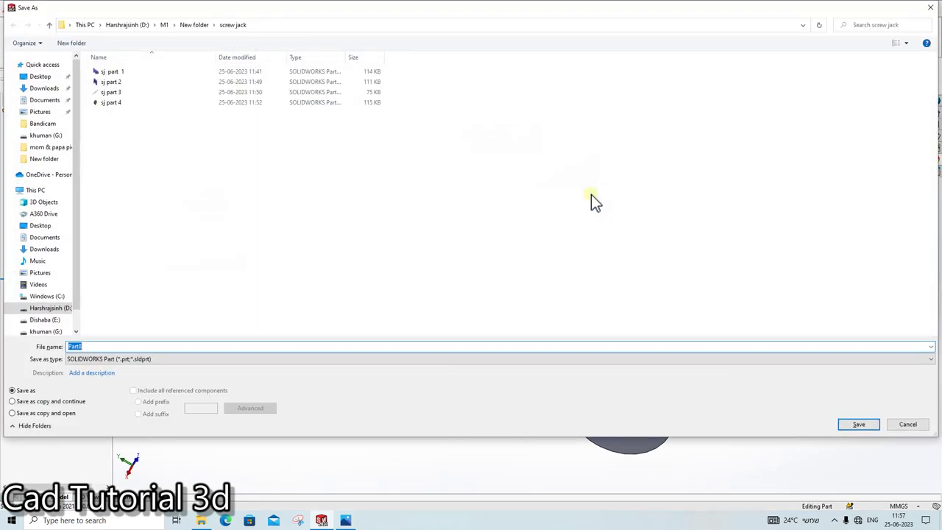
key("Escape")
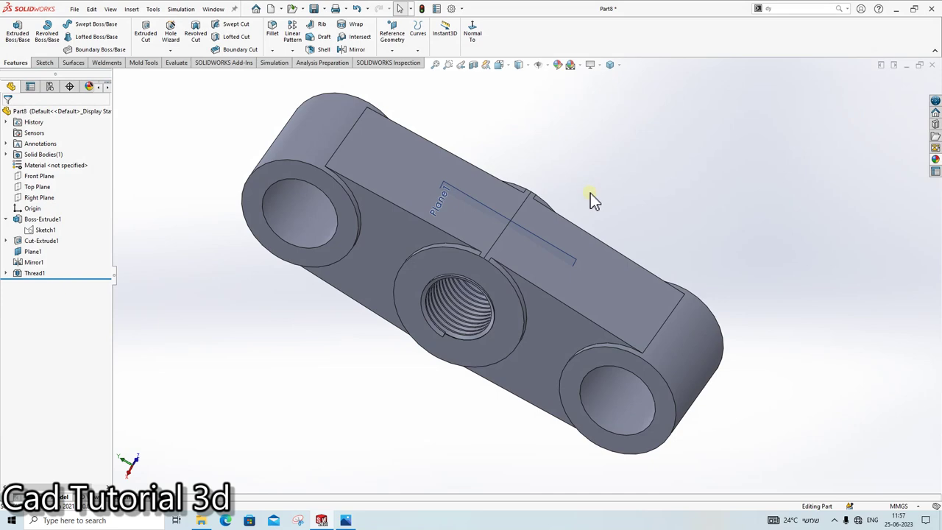
key("ctrl+s")
left_click(118, 102)
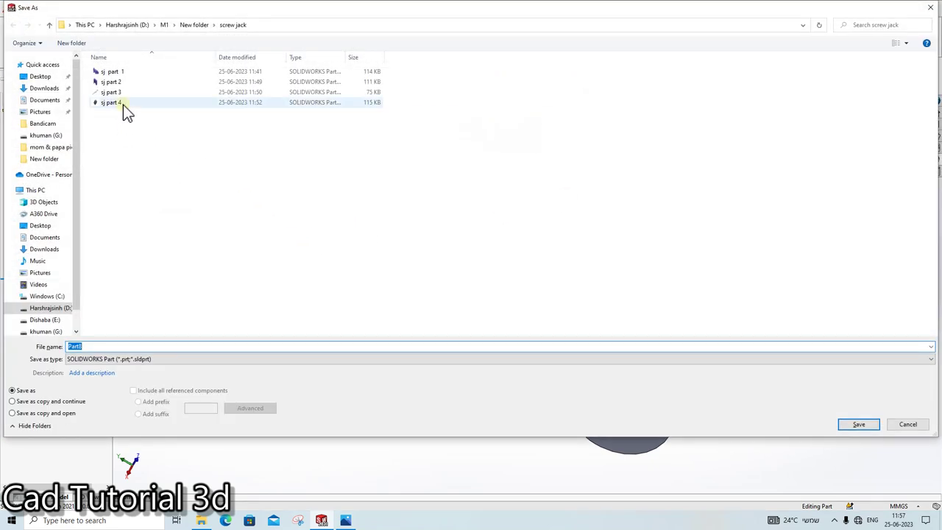
left_click(131, 346)
key("BackSpace")
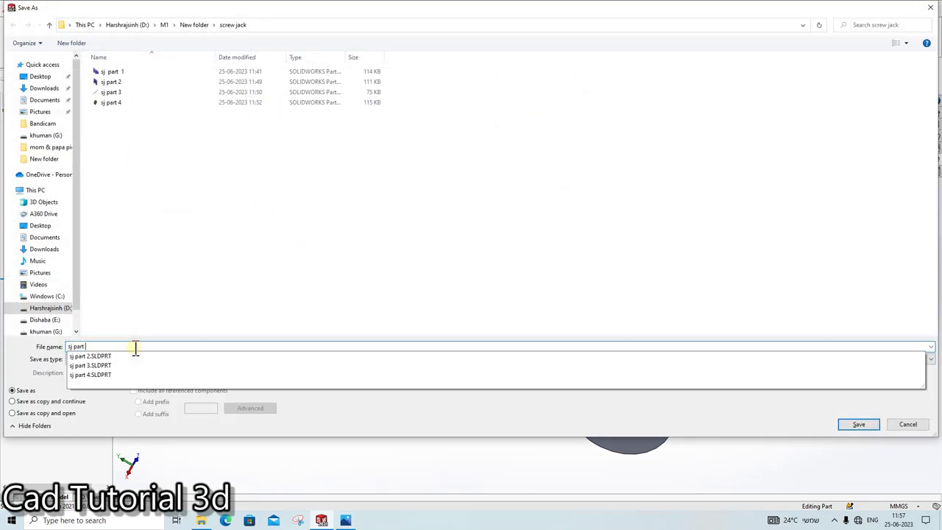
type("5")
key("Return")
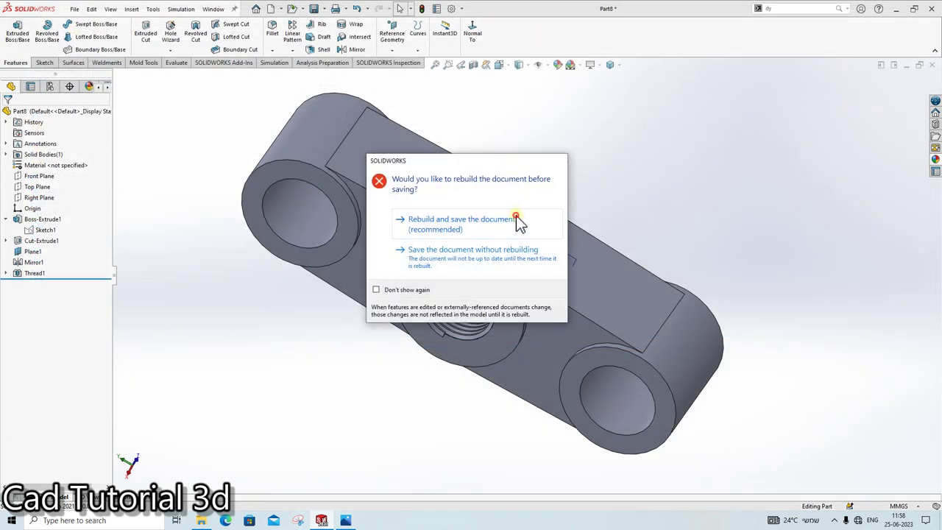
left_click(515, 219)
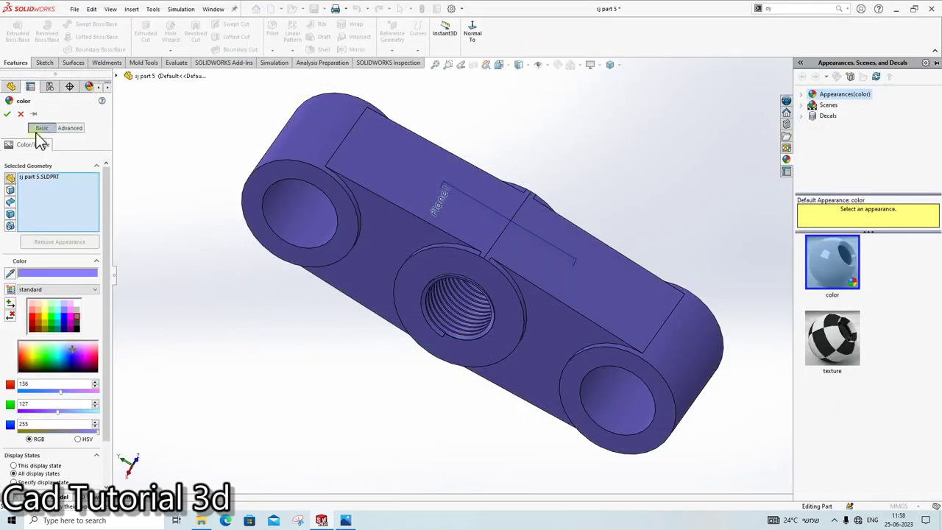
Step: Apply the purple appearance and close the part
left_click(7, 114)
middle_click_drag(567, 199, 612, 113)
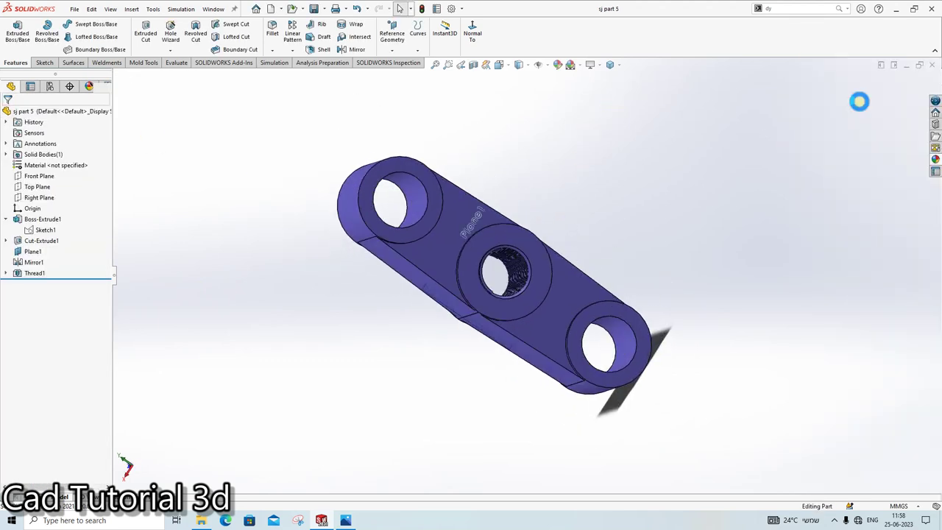
left_click(935, 65)
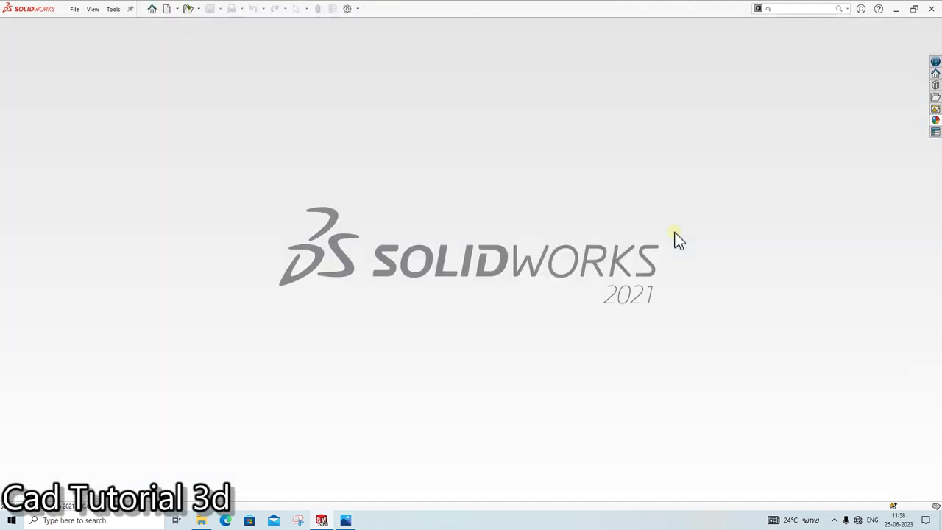
Step: Zoom in on the 5-Spindle Screw dimensions in the Pipe Vise drawing, then return to SOLIDWORKS
left_click(349, 521)
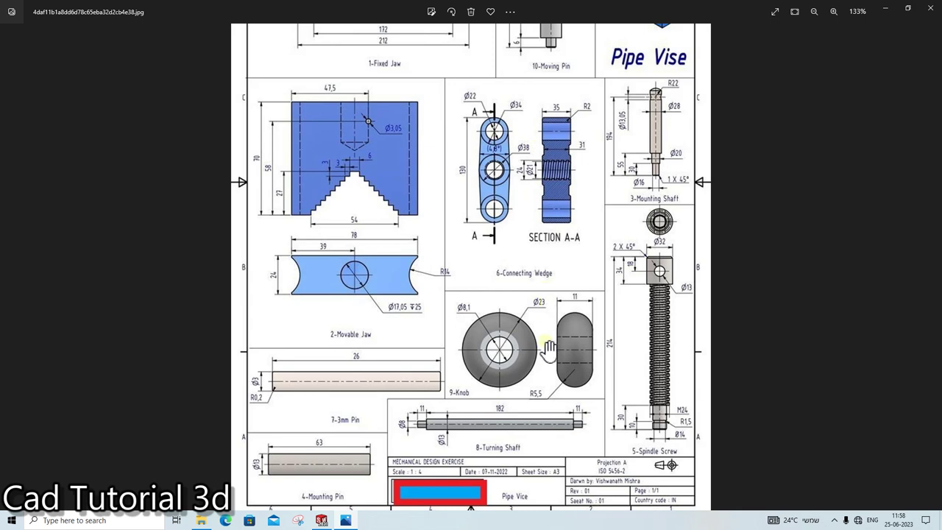
scroll(544, 353, "up", 2)
scroll(567, 236, "down", 4)
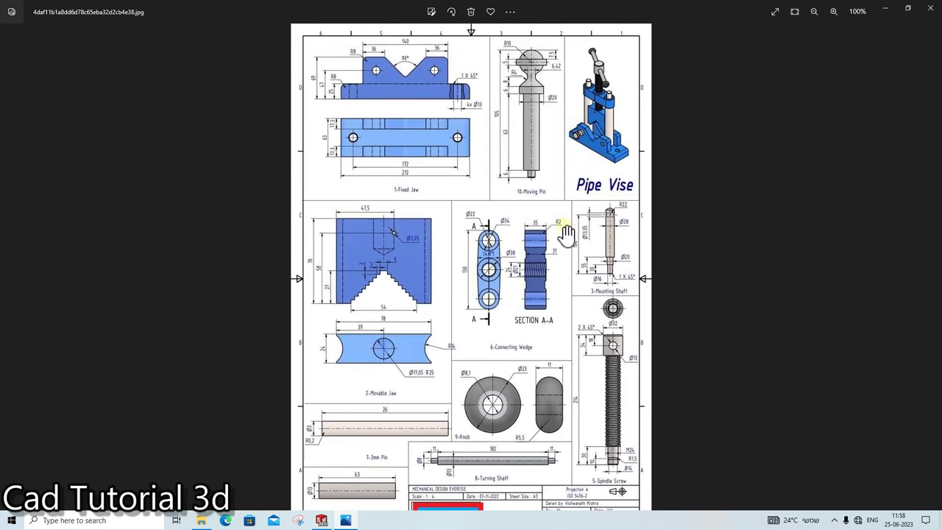
scroll(612, 427, "up", 1)
scroll(616, 437, "up", 1)
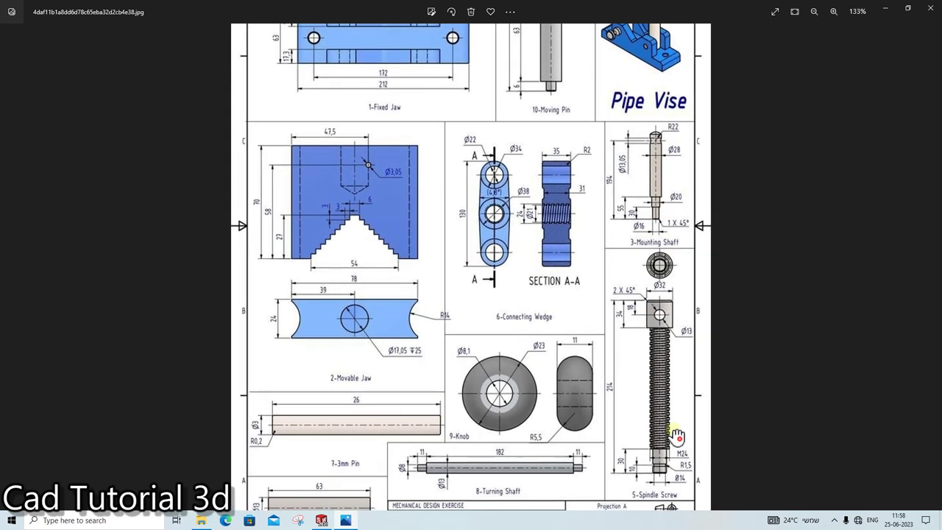
scroll(633, 346, "up", 1)
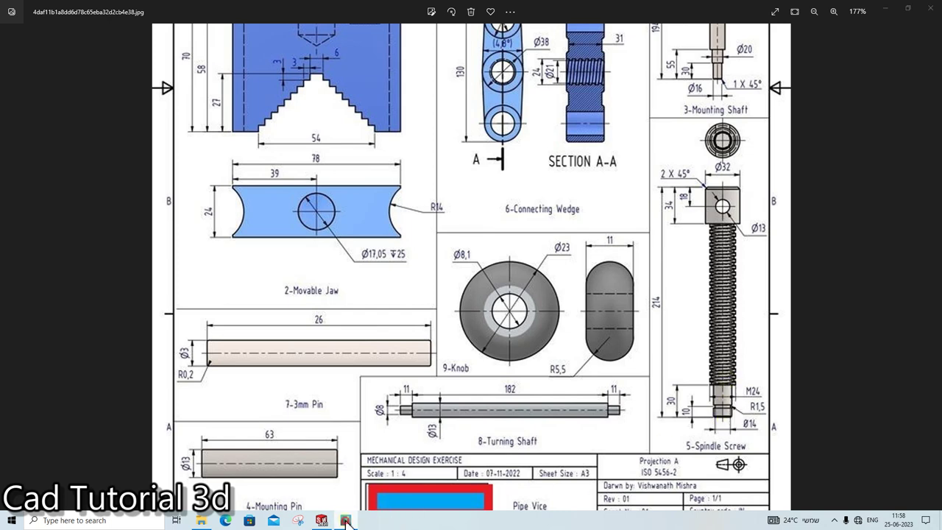
left_click(345, 520)
left_click(74, 9)
Step: Create a new part and start a sketch on Front Plane
left_click(82, 28)
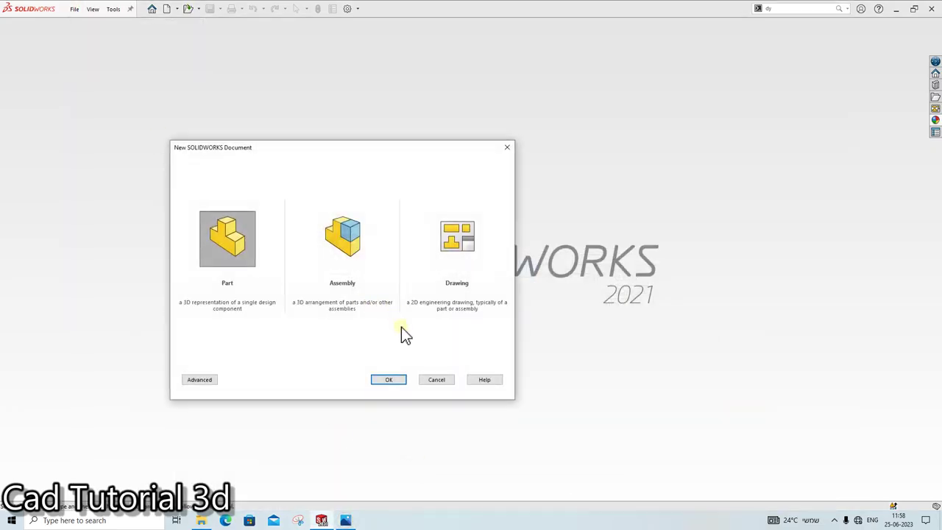
left_click(397, 379)
left_click(345, 520)
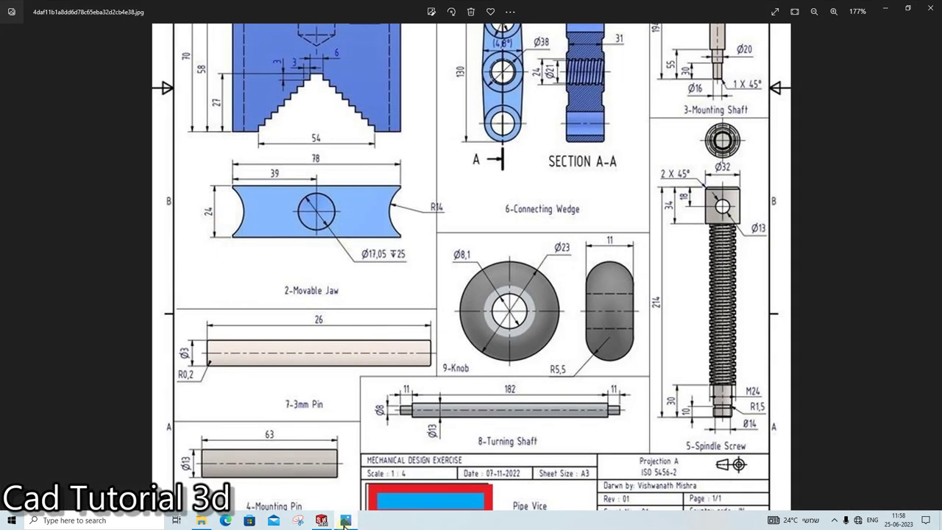
left_click(346, 520)
left_click(43, 165)
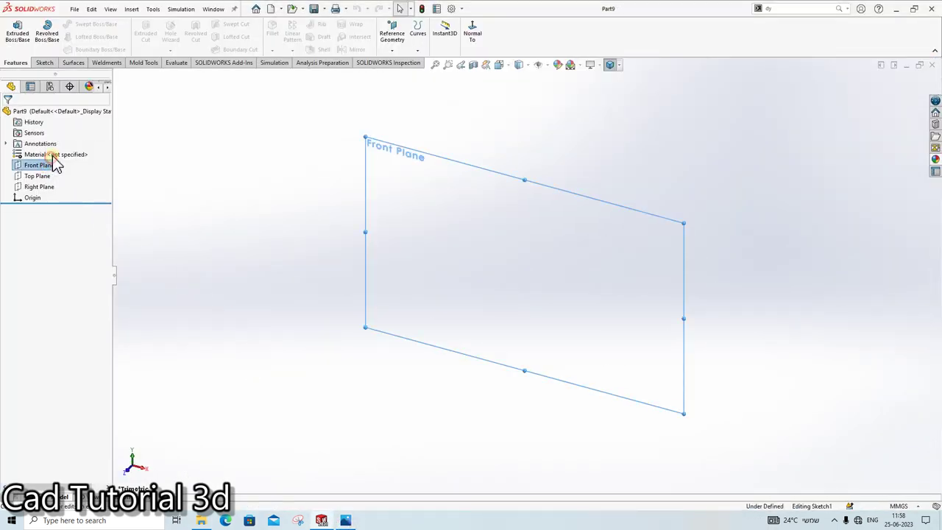
left_click(65, 145)
Step: Draw a circle at the origin and dimension it Ø14 mm
left_click(525, 275)
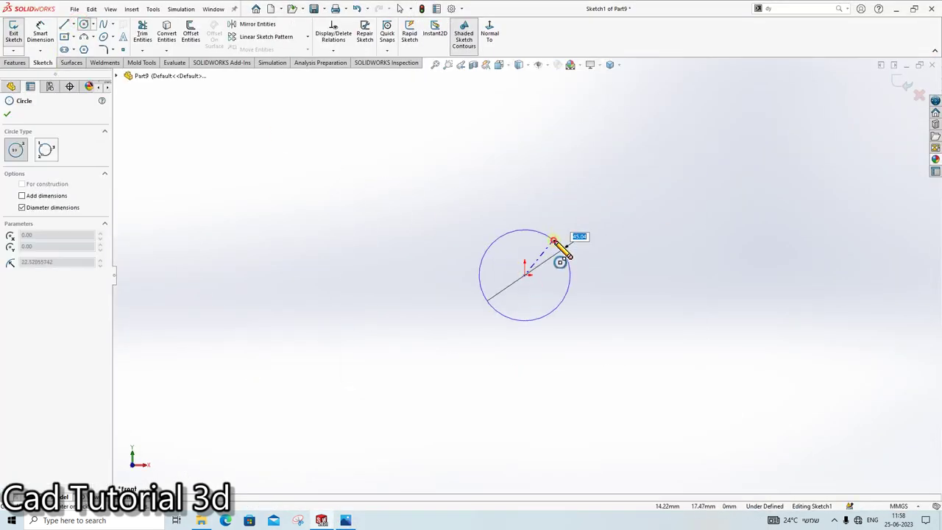
left_click(561, 258)
key("Escape")
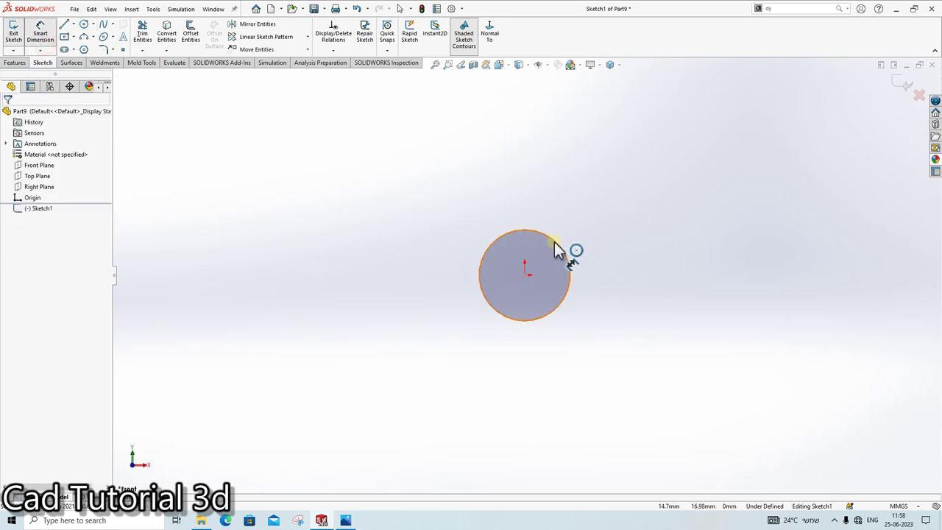
left_click(556, 244)
left_click(577, 239)
type("14")
key("Return")
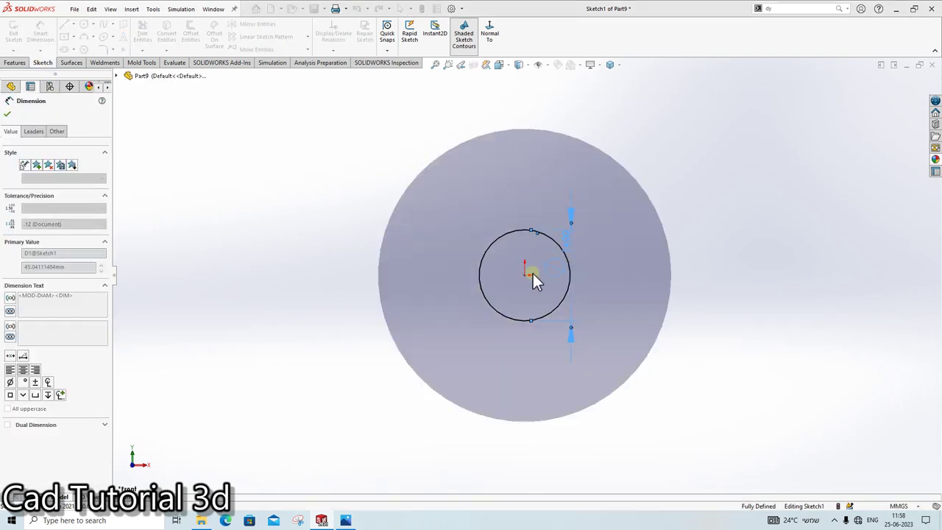
Step: Extrude the Ø14 circle into a 14 mm deep cylinder
left_click(14, 63)
left_click(17, 35)
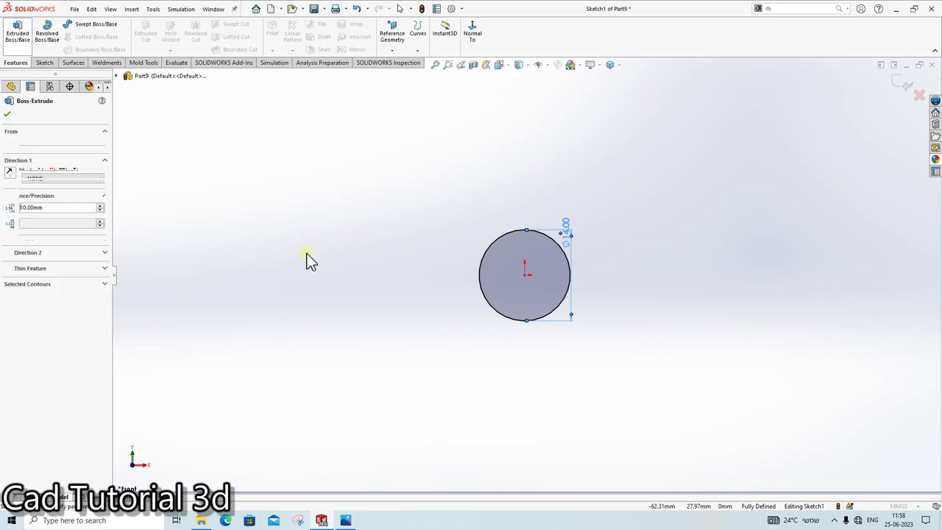
type("14")
key("Return")
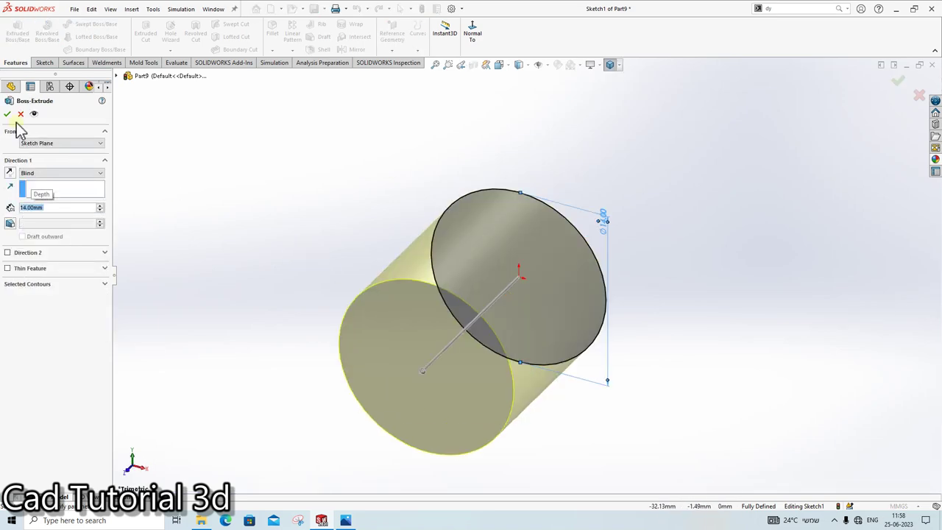
left_click(8, 115)
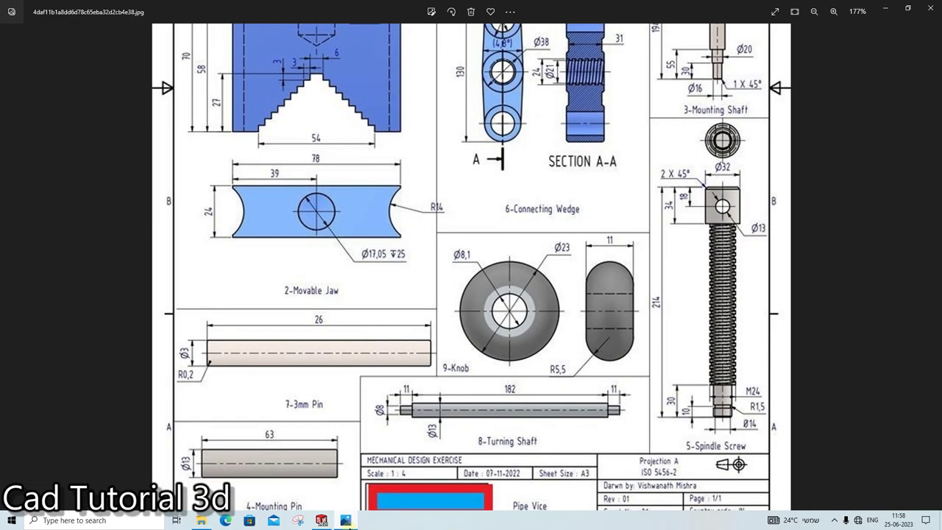
Step: Edit Boss-Extrude1 to change its depth to 30 mm
left_click(322, 520)
right_click(37, 219)
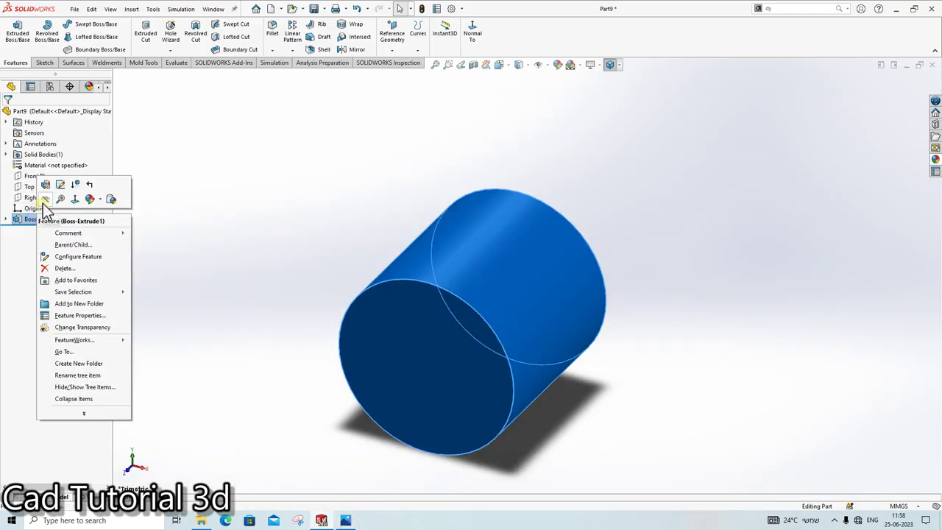
left_click(51, 182)
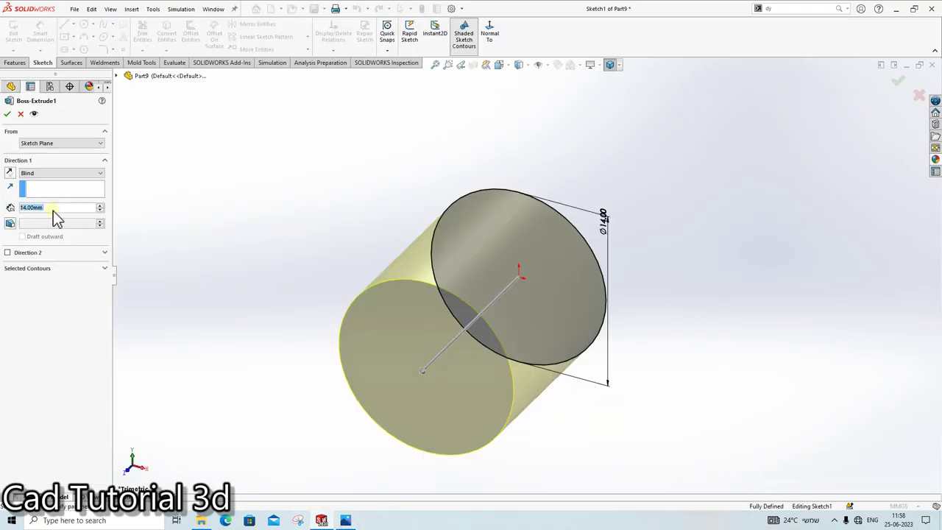
key("BackSpace")
type("30")
key("Return")
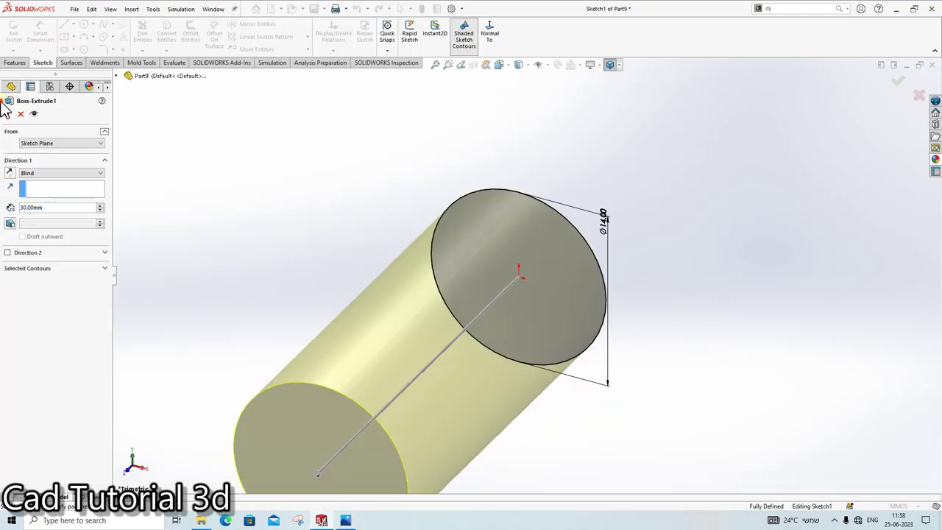
left_click(7, 110)
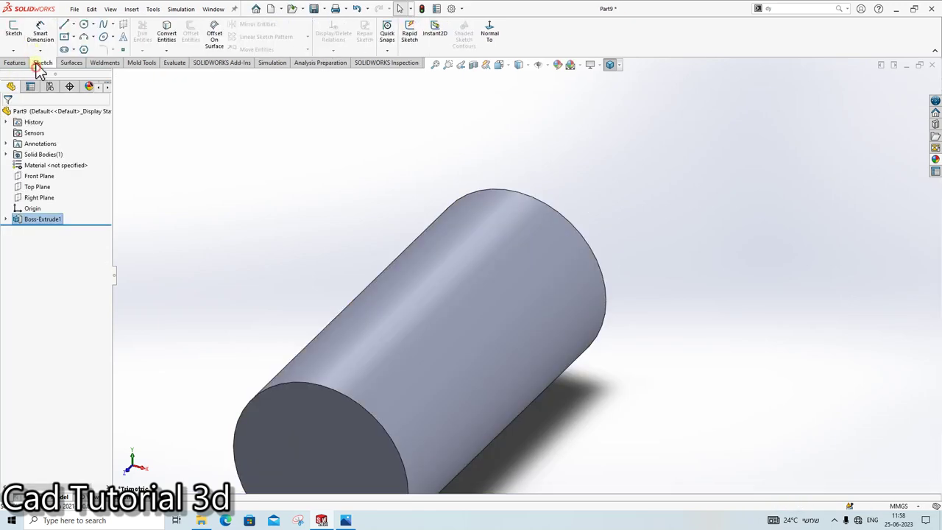
Step: Start a sketch on the cylinder's end face, checking the Pipe Vise drawing
left_click(13, 29)
left_click(399, 331)
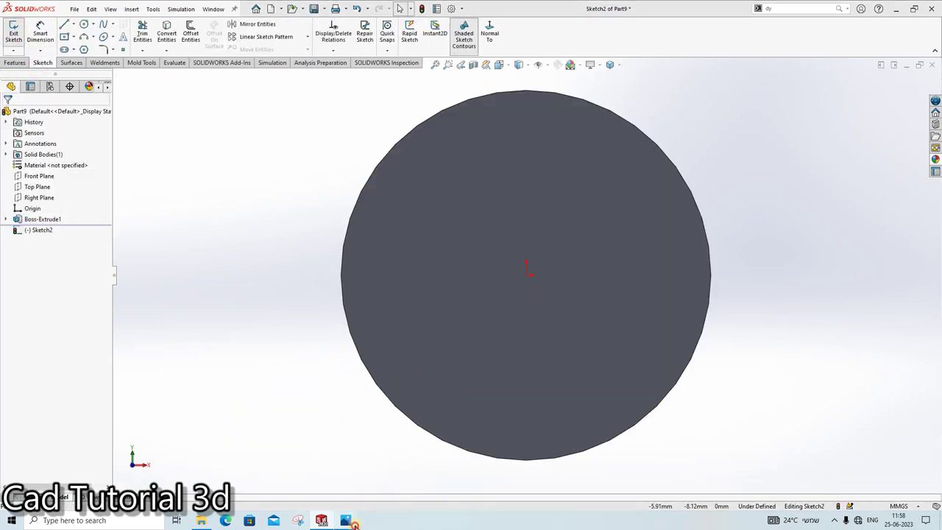
left_click(345, 520)
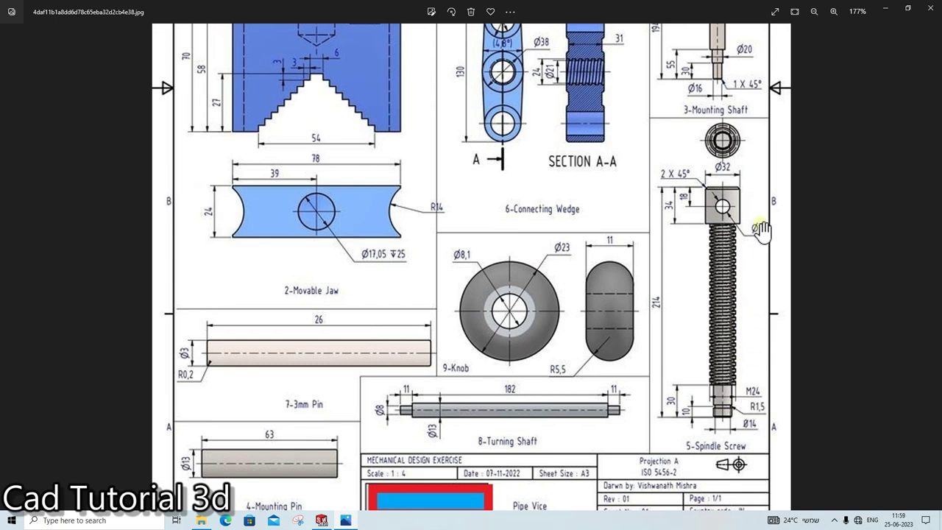
left_click(356, 524)
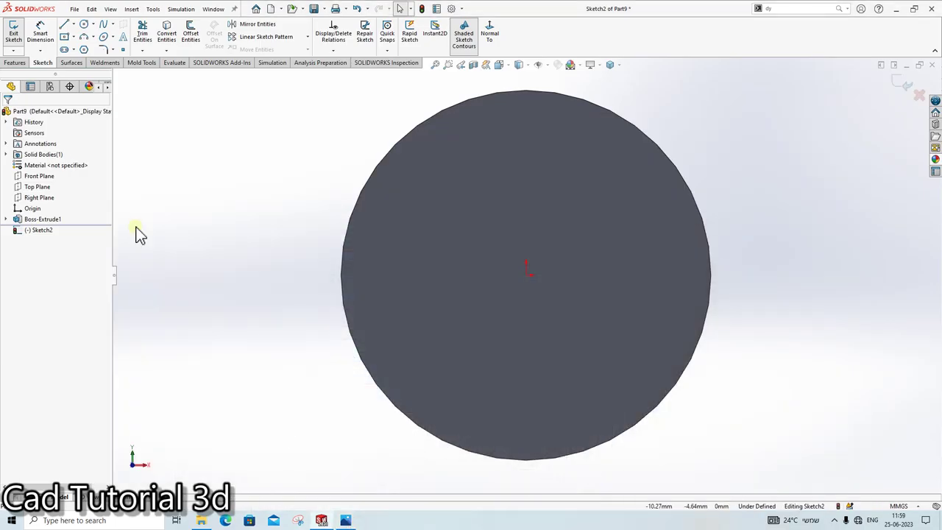
Step: Draw a circle at the origin and dimension it Ø24 mm
left_click(85, 25)
left_click(527, 271)
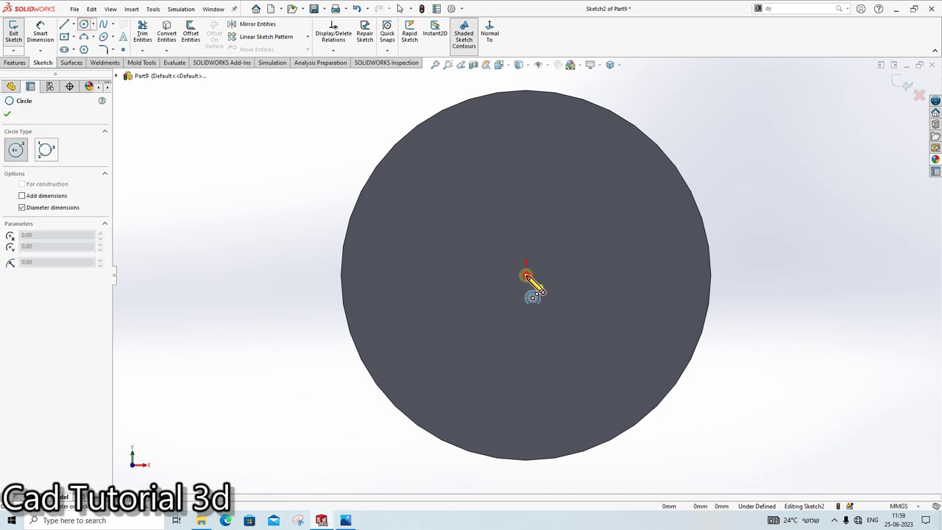
left_click(758, 161)
left_click(40, 33)
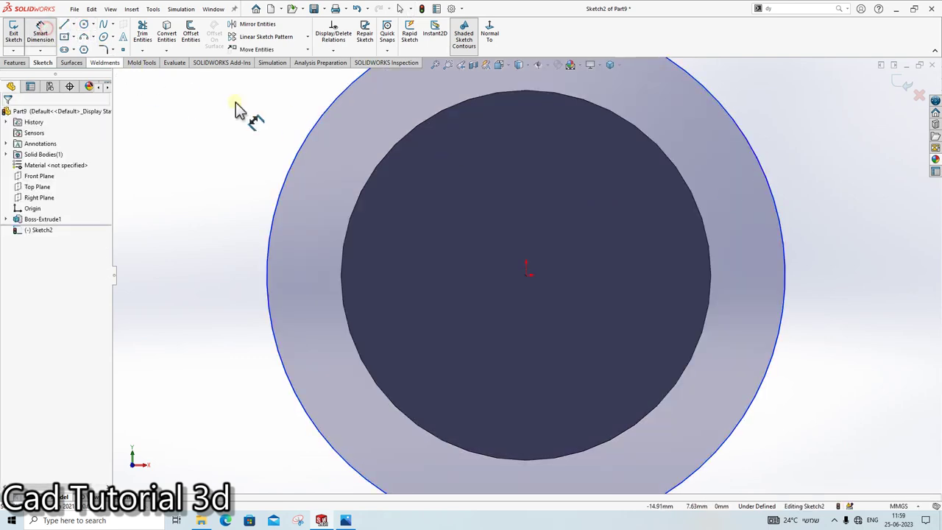
left_click(312, 137)
left_click(281, 141)
type("24")
key("Return")
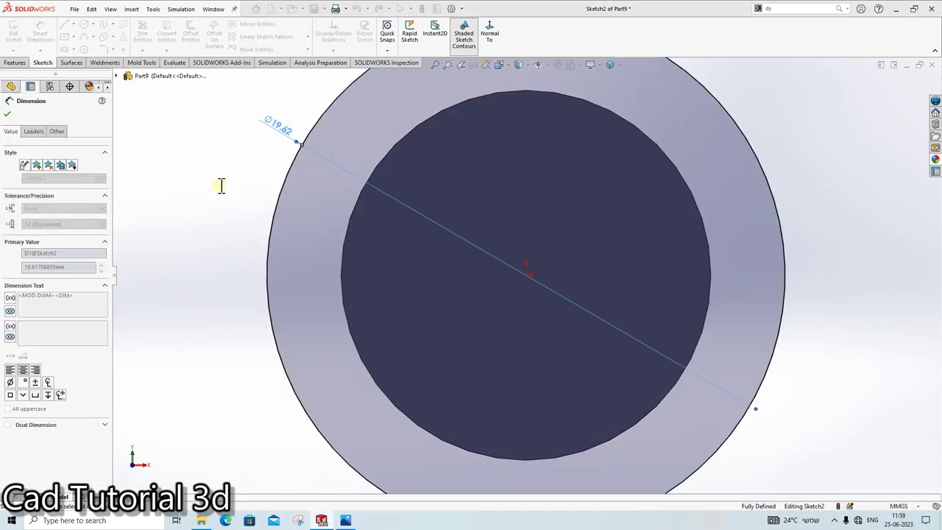
left_click(9, 87)
Step: Extrude the Ø24 circle to depth 214-30-34, i.e. 150 mm, as Boss-Extrude2
left_click(15, 62)
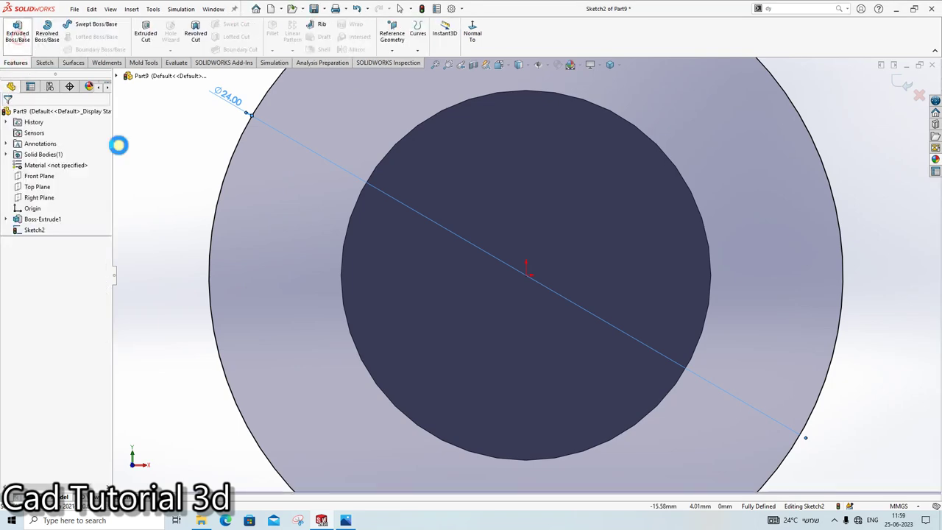
key("ctrl+7")
left_click(346, 520)
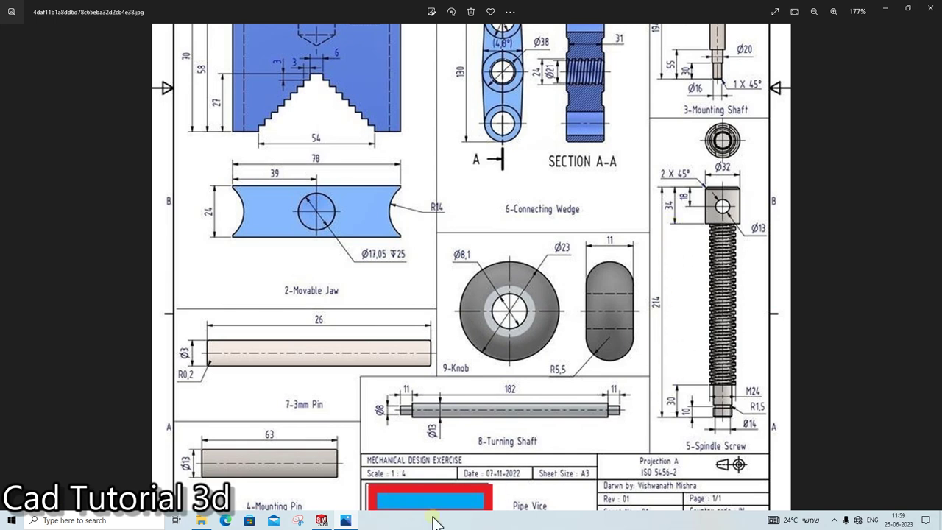
left_click(358, 499)
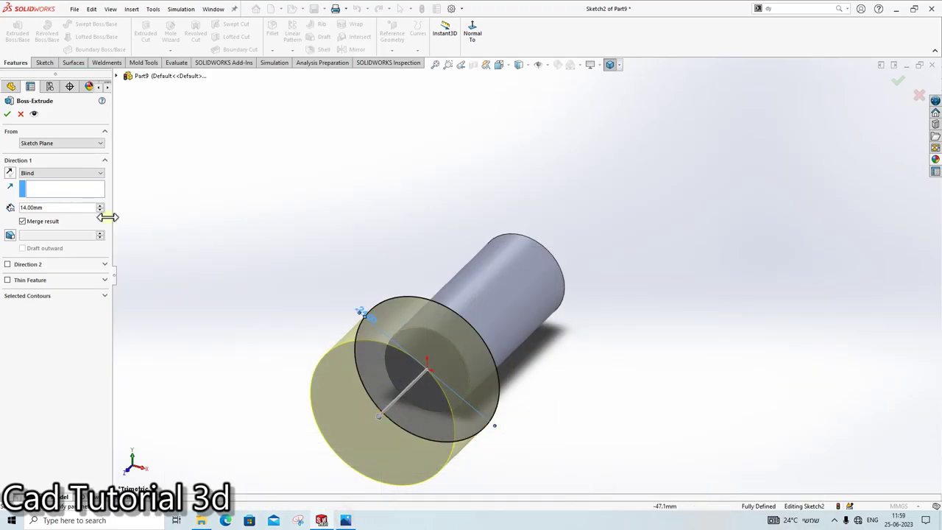
right_click(22, 210)
type("2")
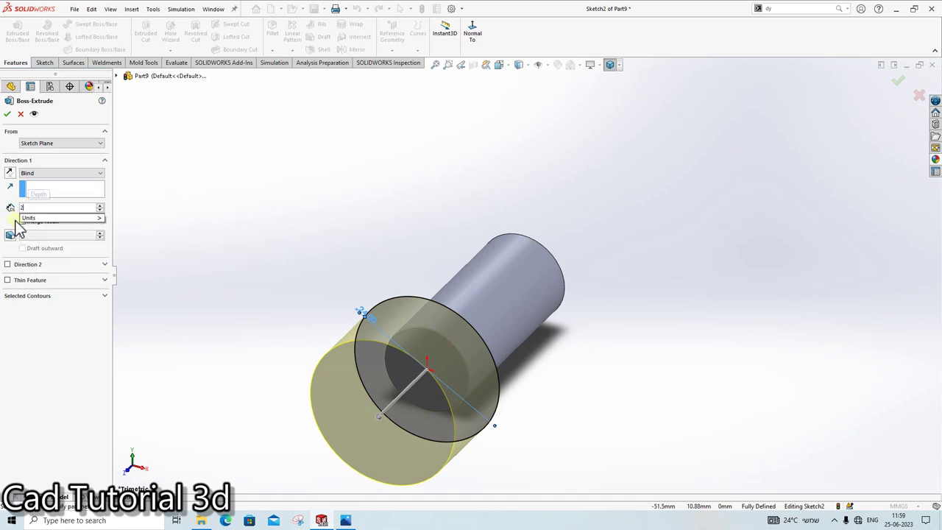
type("14-30-34")
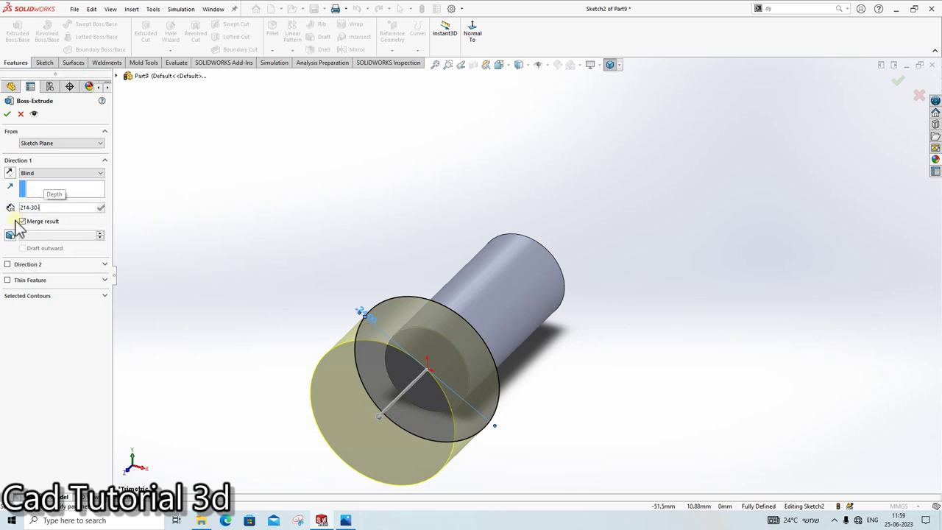
key("Return")
left_click(7, 114)
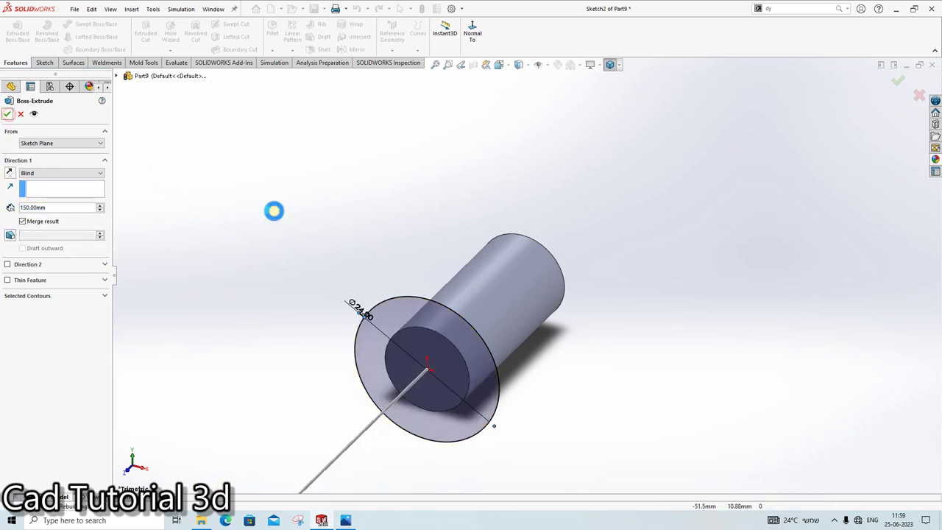
scroll(400, 383, "up", 3)
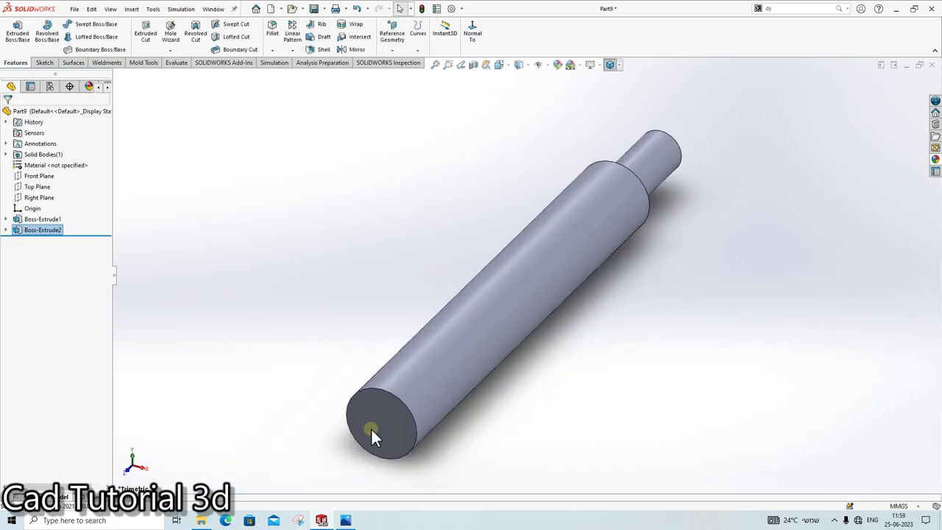
left_click(370, 433)
Step: Start a sketch on the shaft's far end face, checking the Pipe Vise drawing
left_click(417, 403)
left_click(347, 519)
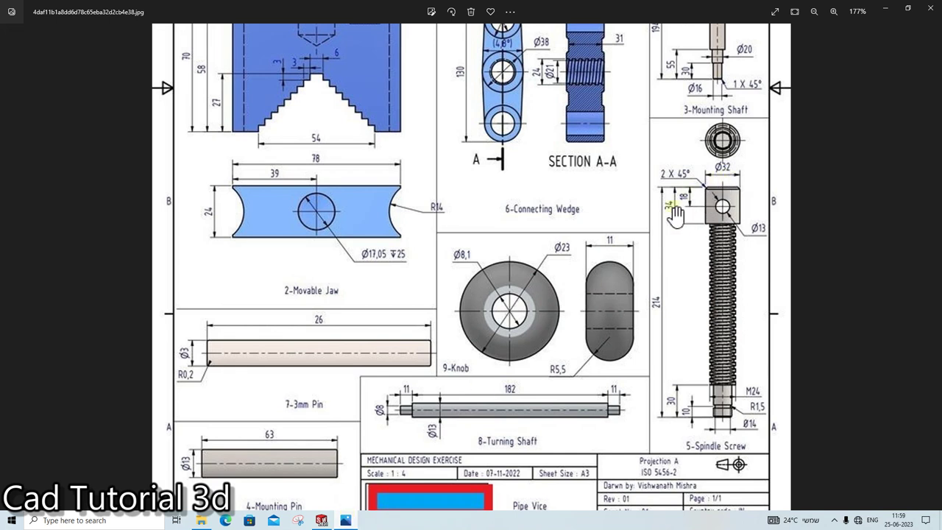
left_click(345, 519)
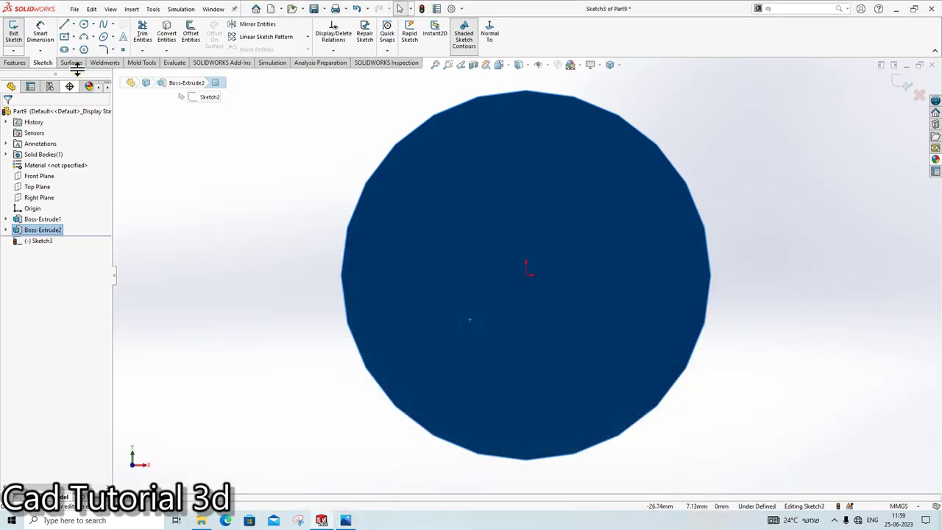
Step: Draw a circle at the origin and dimension it Ø32 mm
left_click(84, 25)
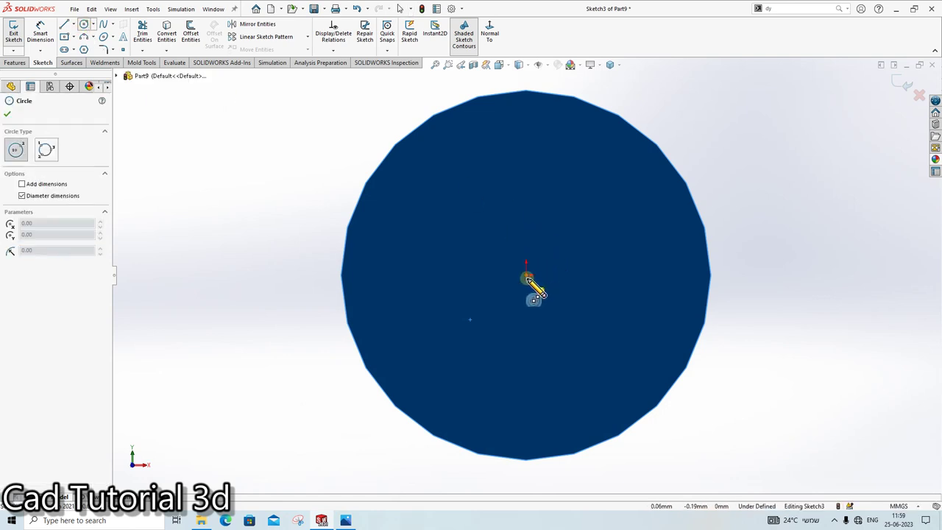
left_click(526, 271)
left_click(626, 226)
key("Escape")
left_click(53, 24)
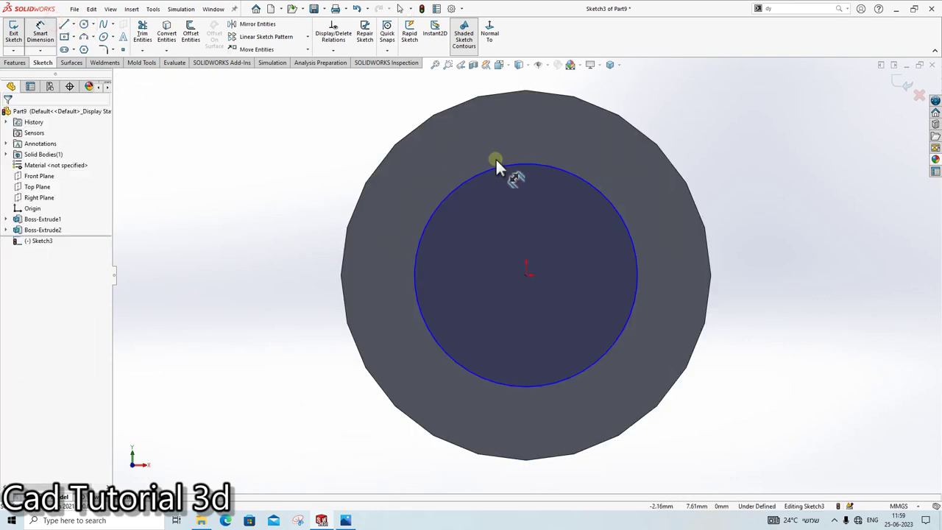
left_click(497, 158)
left_click(502, 149)
type("32")
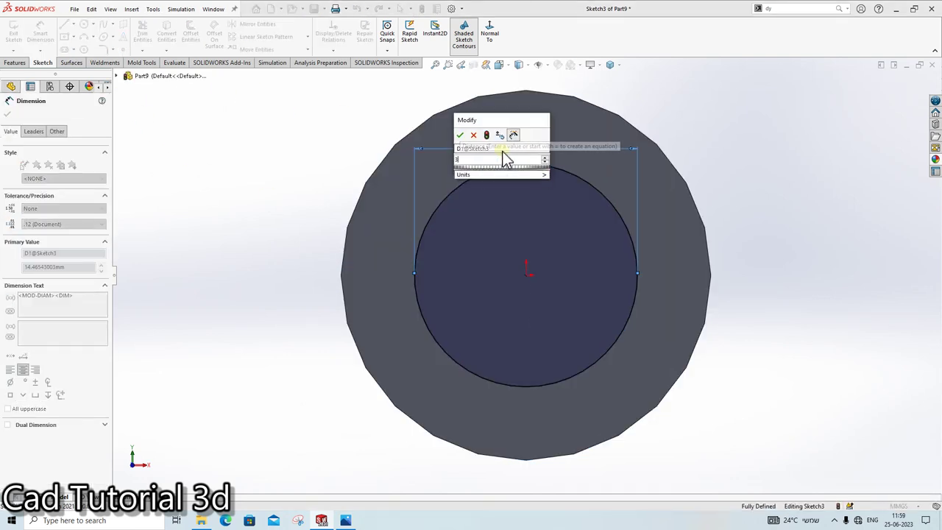
key("Return")
Step: Extrude the Ø32 circle 34 mm as Boss-Extrude3
left_click(15, 62)
left_click(13, 37)
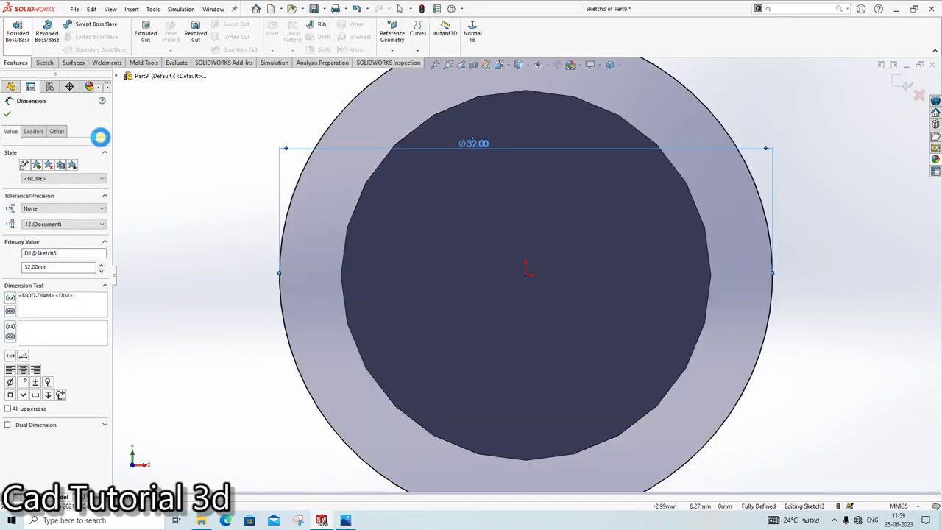
left_click(31, 224)
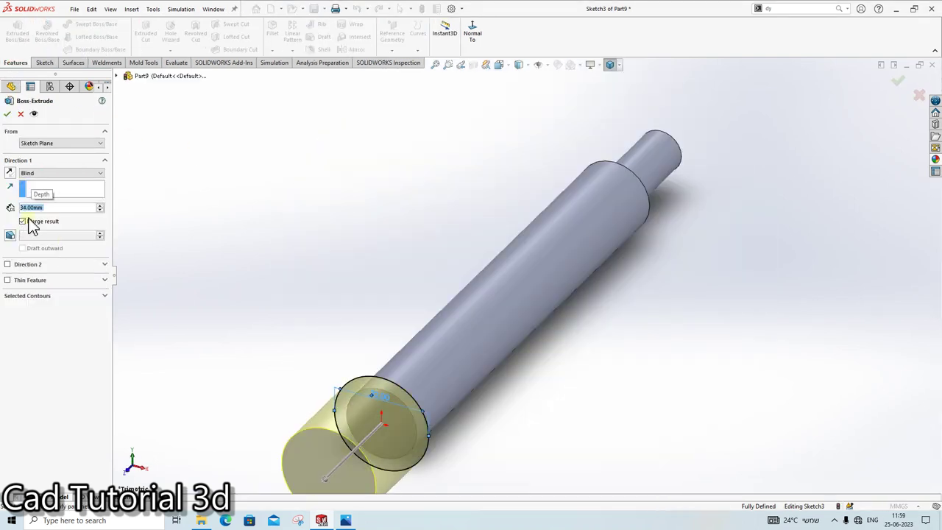
left_click(7, 114)
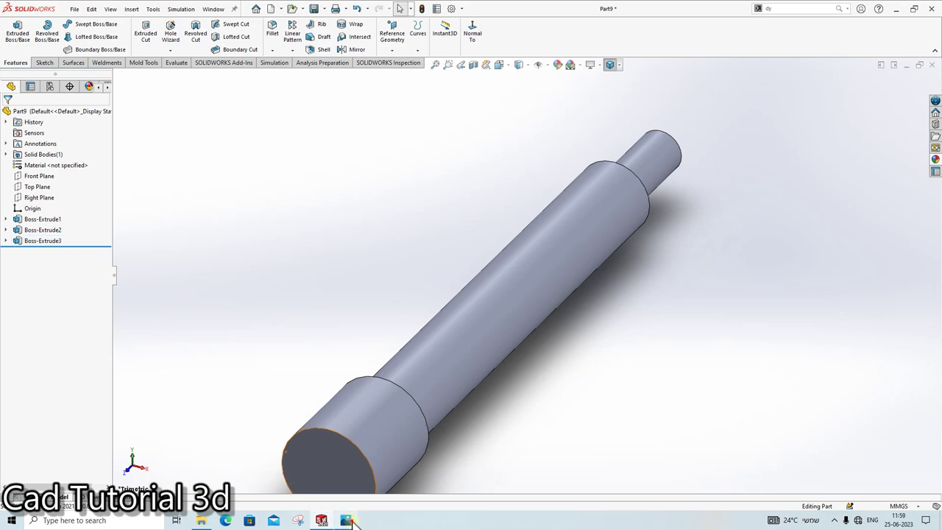
left_click(346, 520)
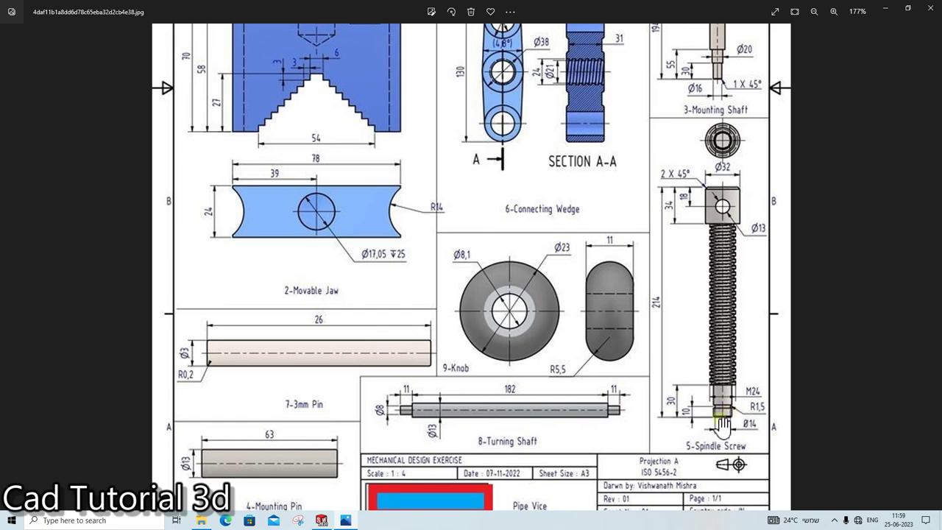
Step: Start a Top Plane sketch and draw two small circles on the shaft's left and right edges
key("alt+Tab")
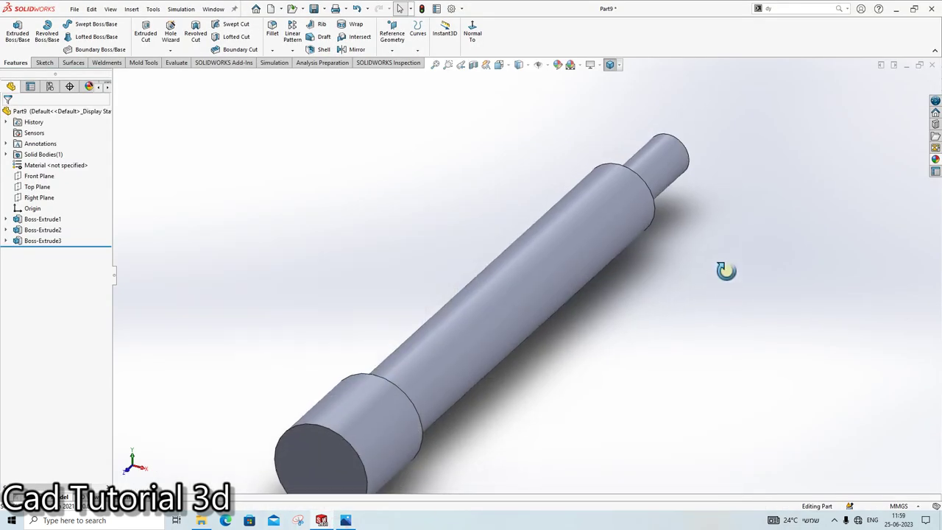
middle_click_drag(725, 269, 738, 120)
left_click(41, 177)
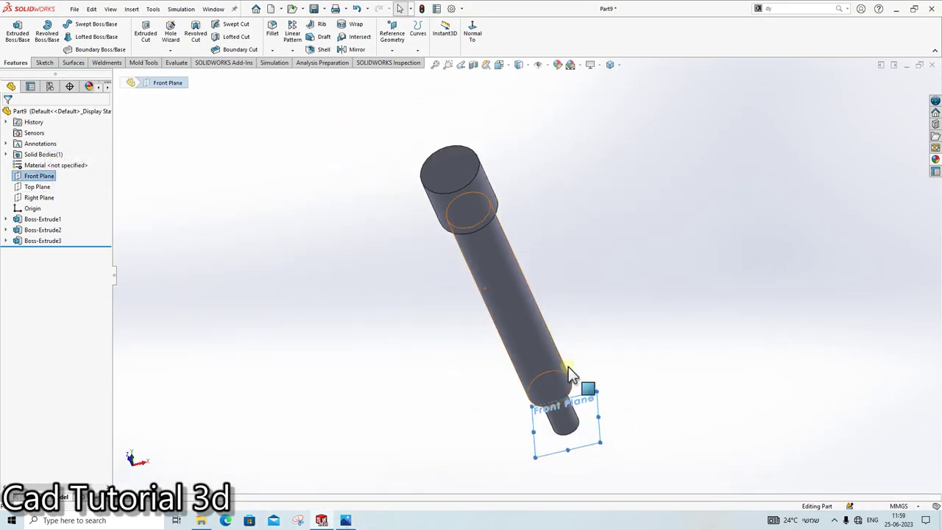
left_click(41, 186)
left_click(57, 173)
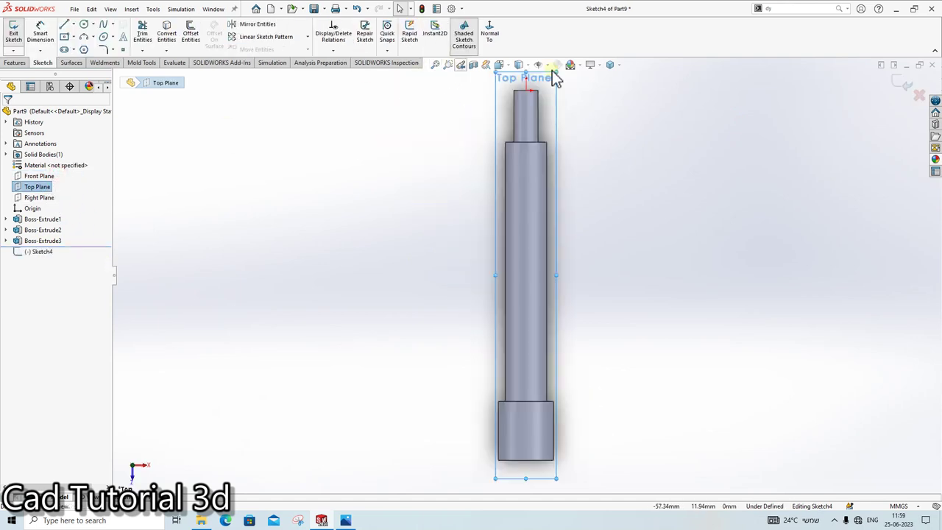
scroll(459, 110, "down", 3)
key("Escape")
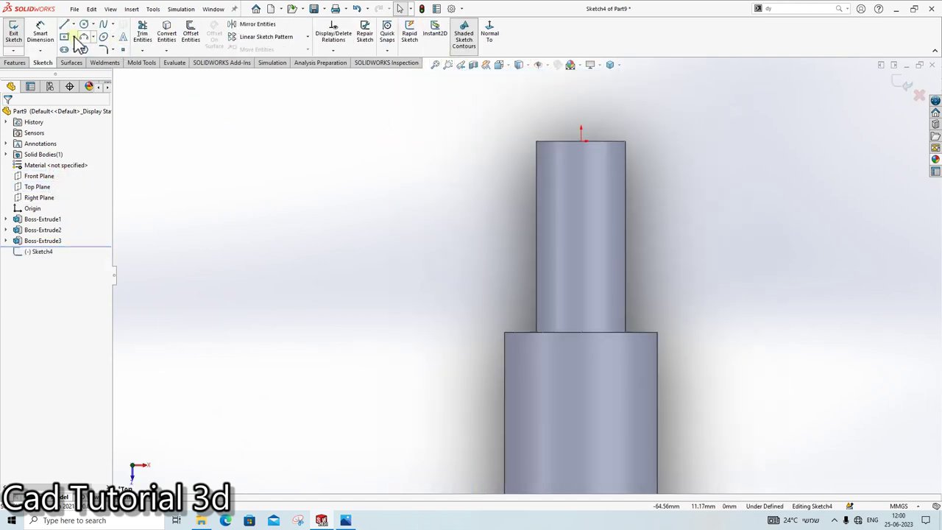
left_click_drag(536, 209, 555, 209)
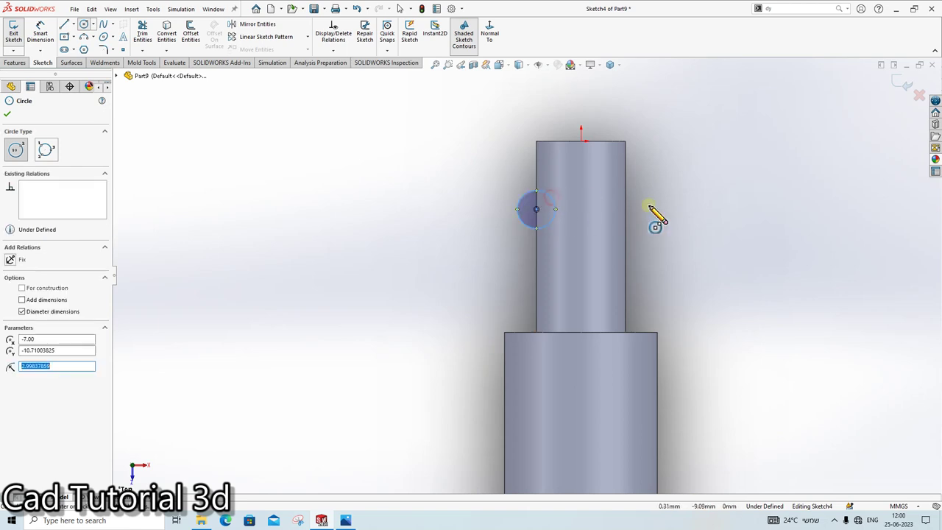
left_click_drag(624, 208, 647, 209)
key("Escape")
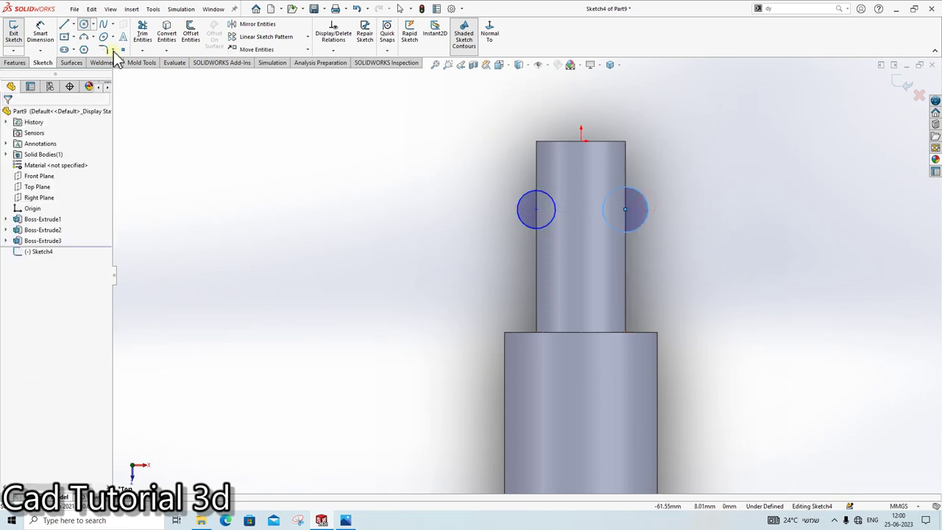
Step: Dimension the left circle to Ø3 mm and make both circles Equal
left_click(529, 204)
left_click(521, 183)
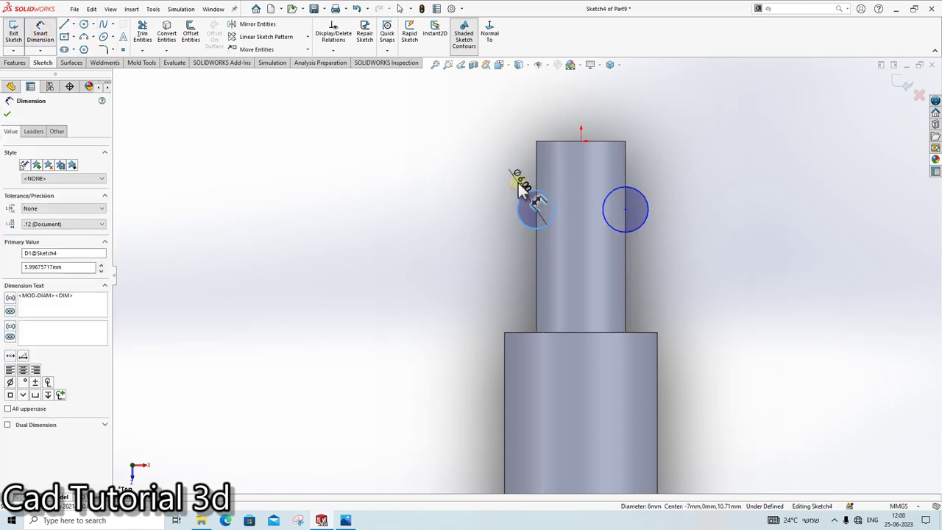
type("3")
key("Return")
scroll(557, 212, "down", 1)
scroll(557, 211, "down", 4)
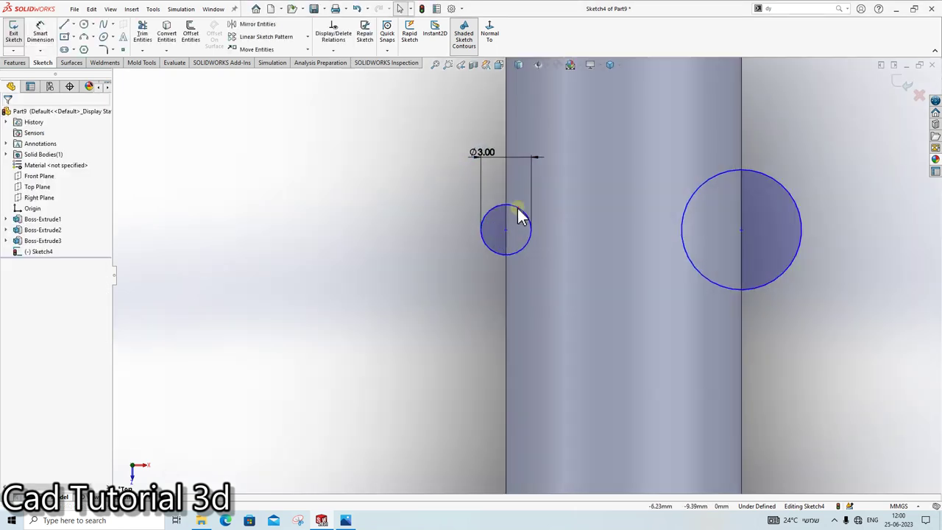
left_click(518, 207)
left_click(757, 188, "ctrl")
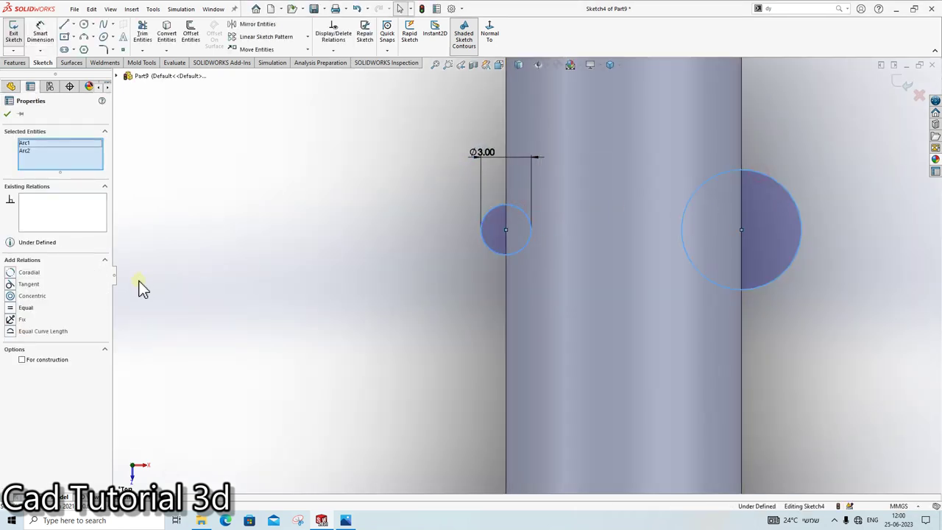
left_click(25, 307)
Step: Delete the right circle and slide the remaining circle's centre down the shaft edge
left_click(399, 259)
left_click(731, 208)
key("Delete")
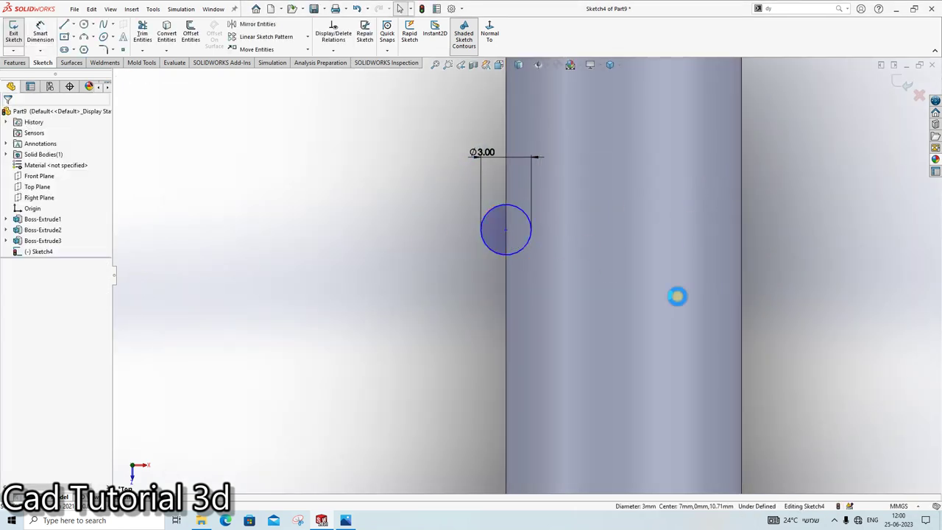
scroll(517, 284, "up", 3)
scroll(517, 283, "down", 2)
mouse_move(523, 232)
left_mouse_down()
mouse_move(492, 271)
mouse_move(519, 229)
left_mouse_up()
left_click(345, 520)
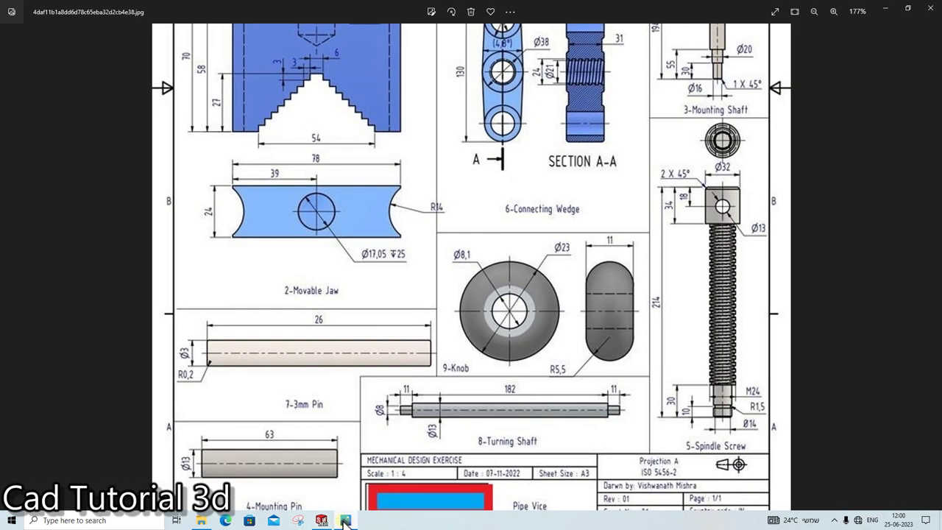
left_click(345, 521)
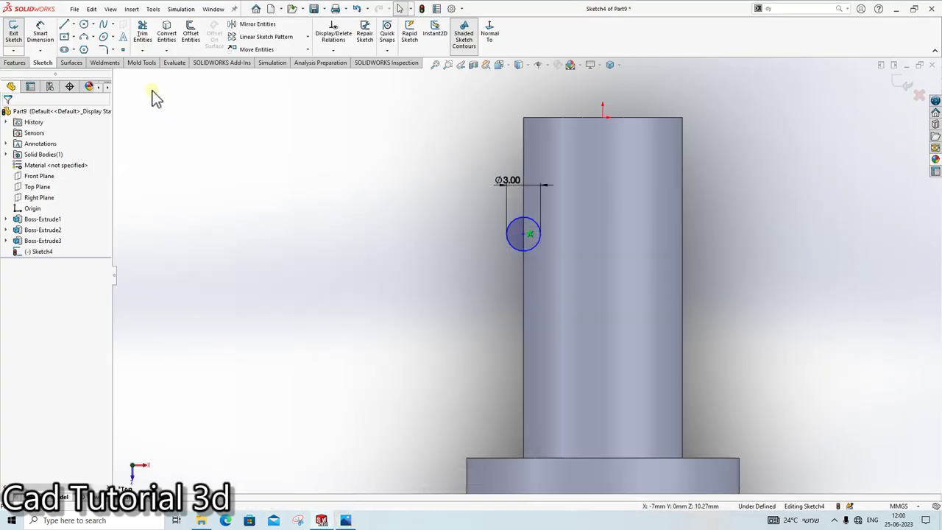
Step: Dimension the circle centre 10 mm below the shaft's top edge
left_click(38, 35)
left_click(586, 118)
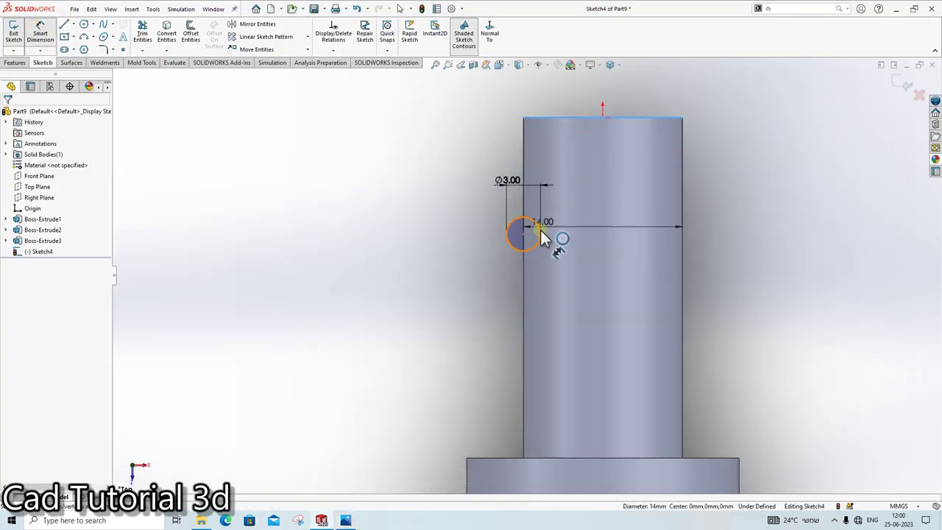
left_click(524, 234)
left_click(449, 234)
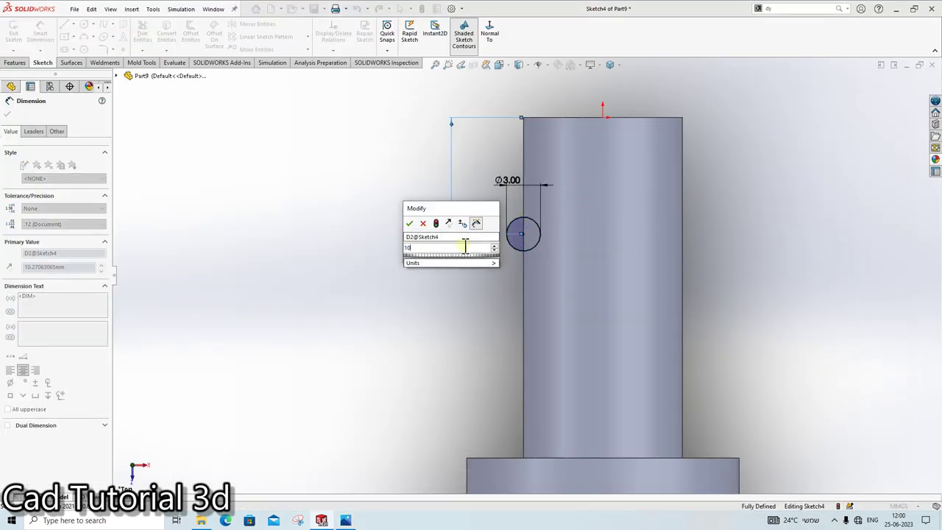
left_click(539, 268)
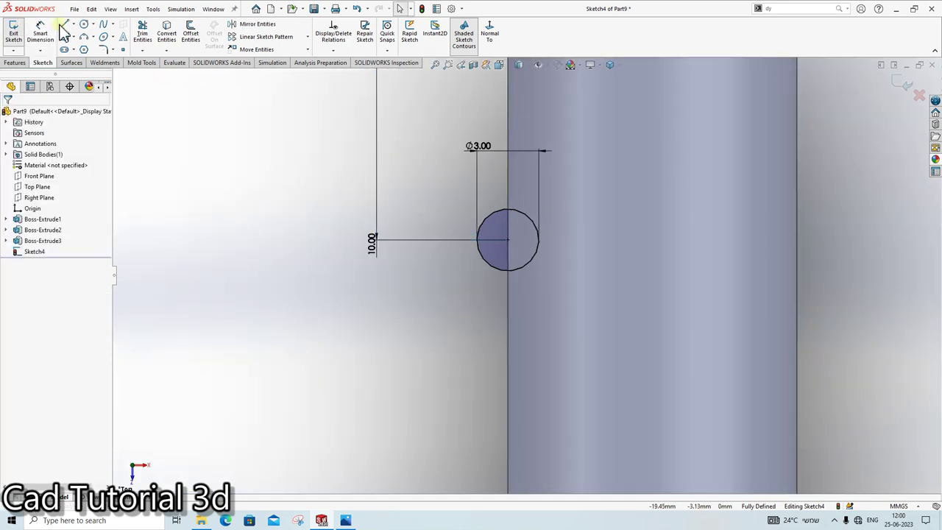
Step: Draw a vertical line through the circle and trim away its left half
left_click(64, 24)
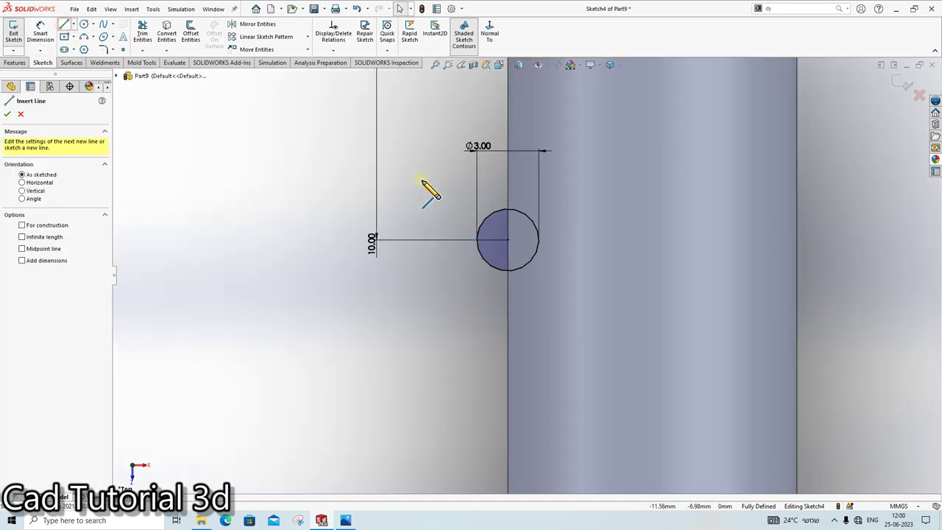
left_click(507, 210)
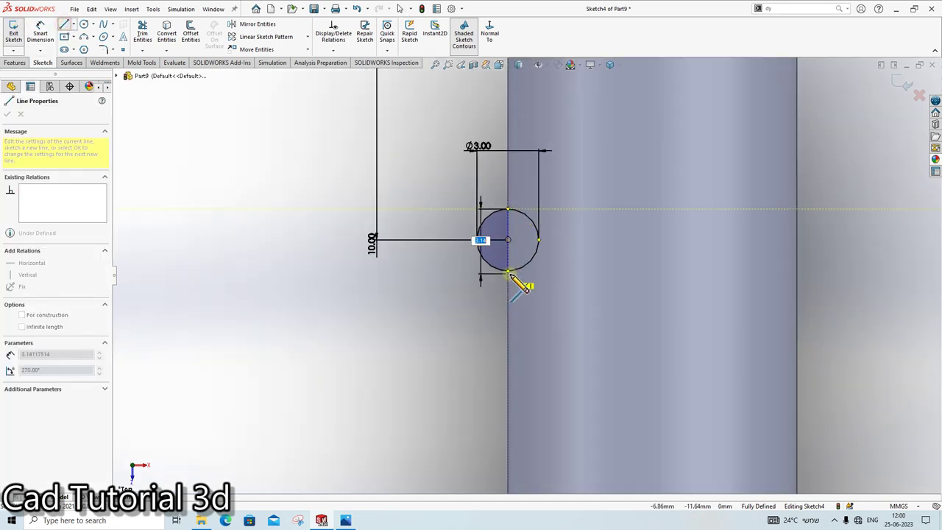
left_click(508, 272)
key("Escape")
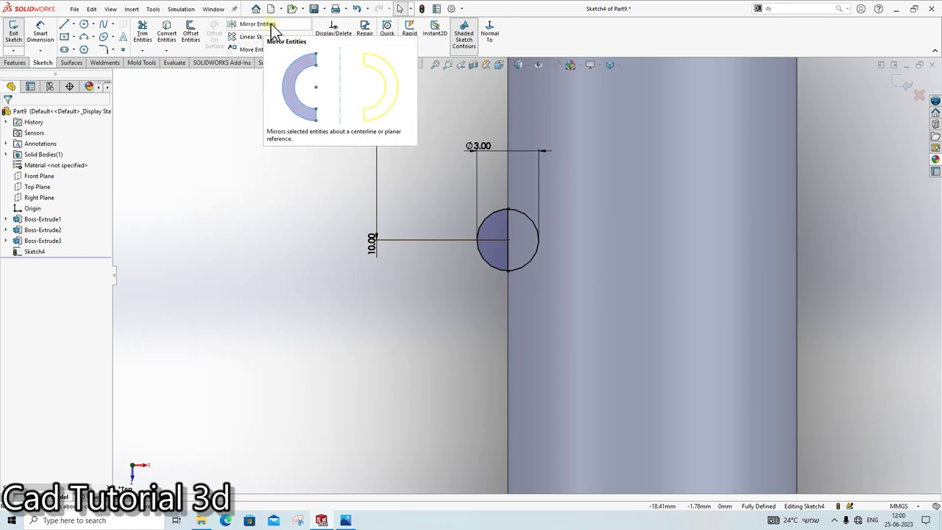
left_click(150, 45)
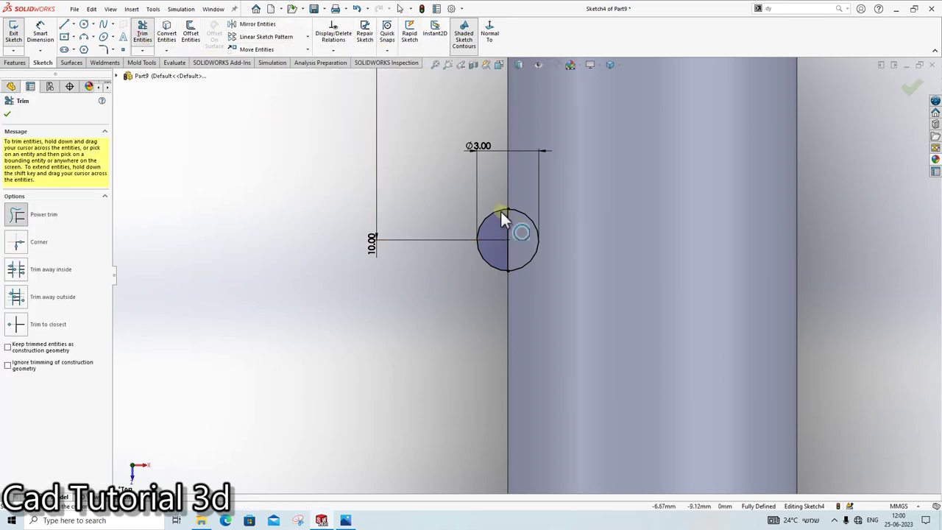
left_click_drag(486, 202, 491, 216)
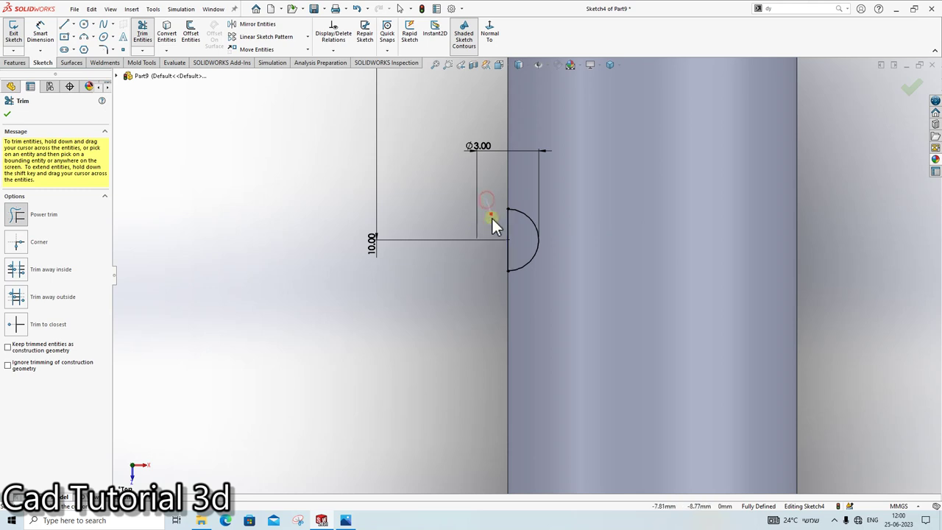
key("Escape")
Step: Draw a centreline along the shaft axis from the top centre to the lower step
scroll(471, 323, "up", 3)
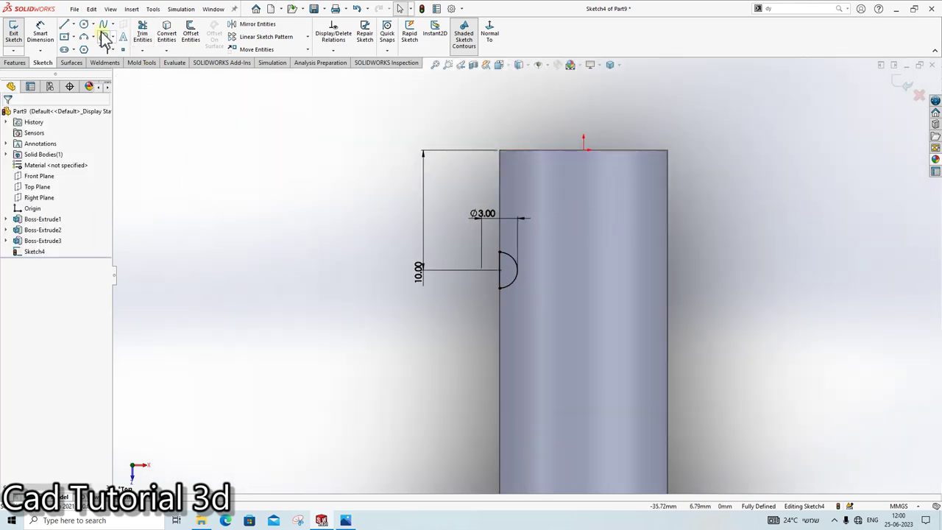
left_click(74, 24)
left_click(87, 45)
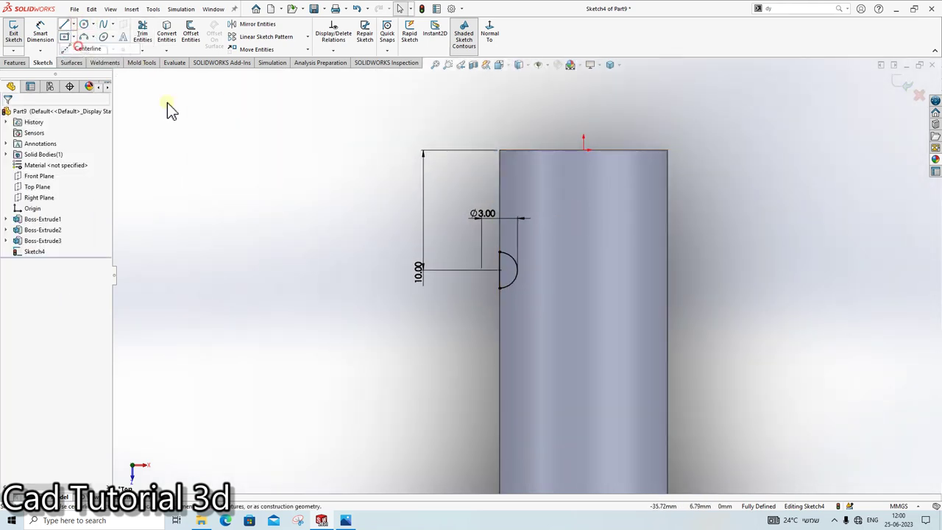
left_click(582, 151)
scroll(526, 272, "up", 3)
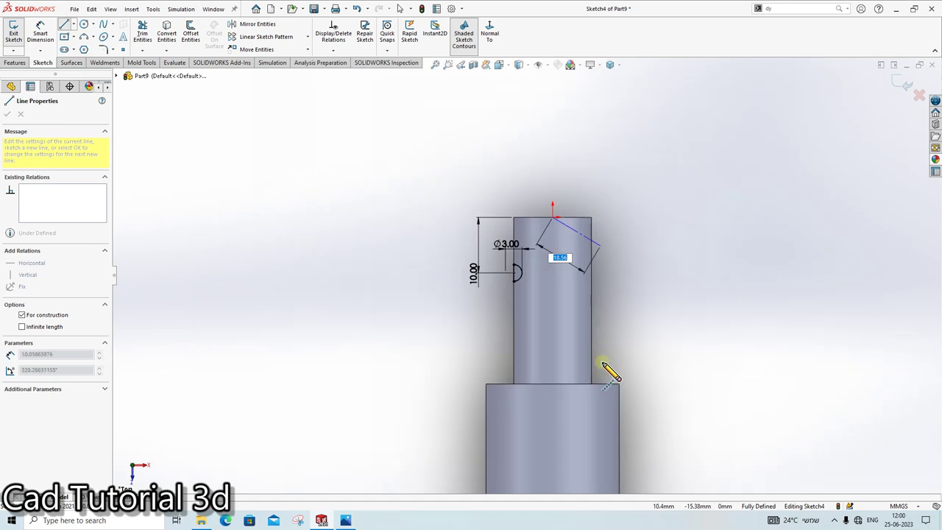
left_click(552, 384)
key("Escape")
scroll(601, 272, "down", 4)
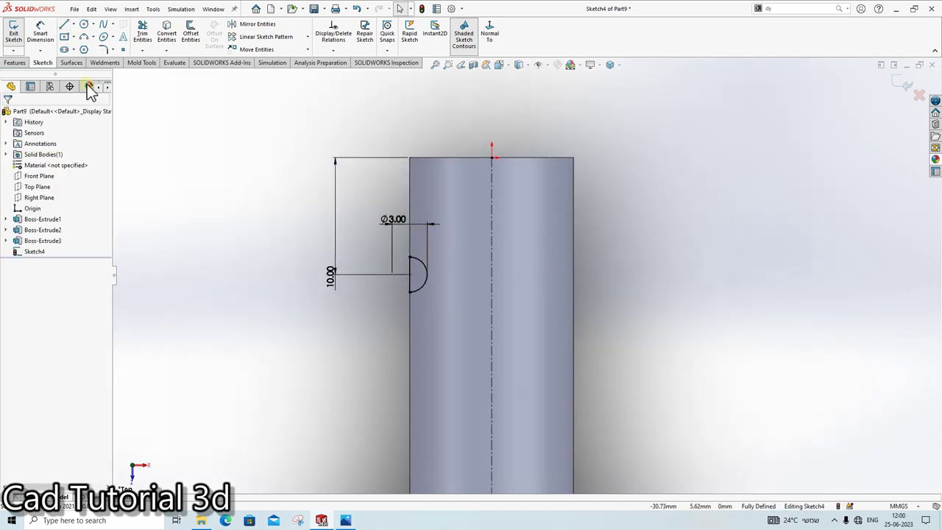
Step: Revolve-cut the Ø3 half-circle 360° around the Line5 centreline, then check the reference drawing
left_click(16, 68)
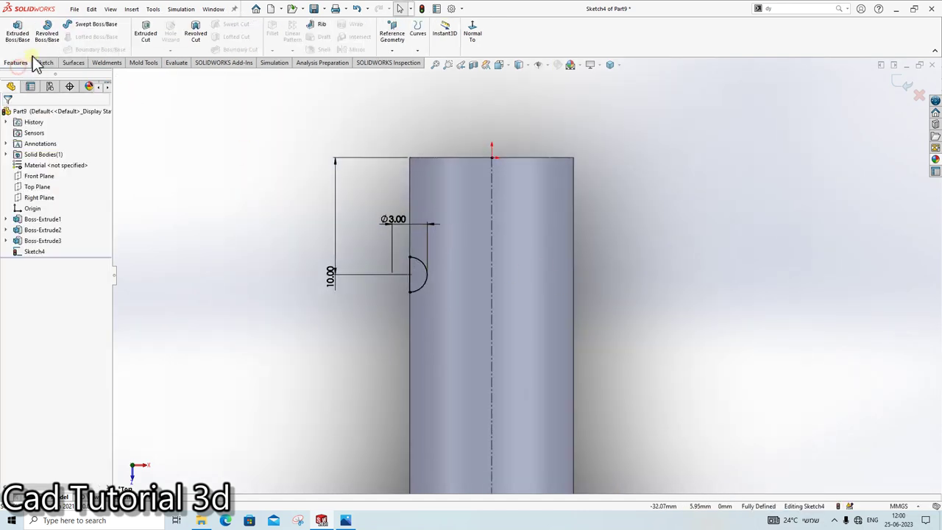
left_click(194, 34)
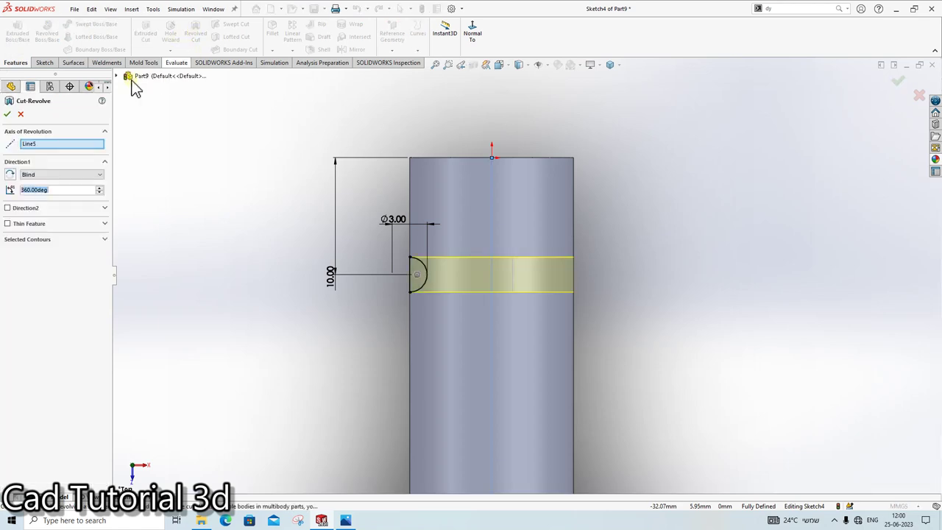
right_click(535, 318)
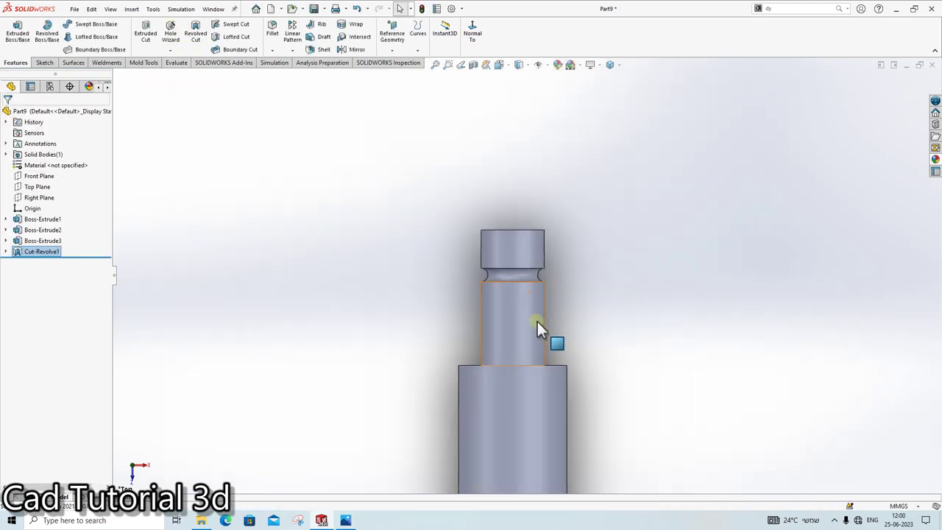
scroll(537, 329, "up", 5)
scroll(538, 370, "down", 3)
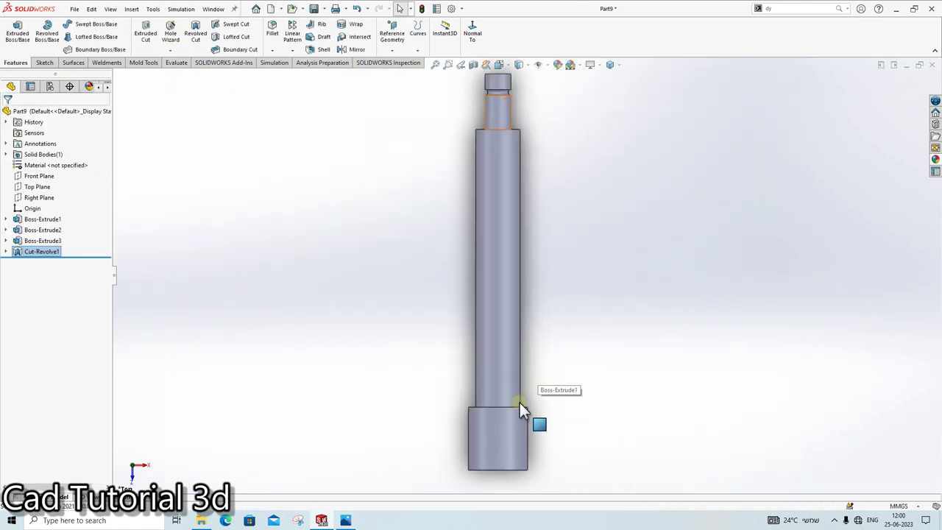
left_click(346, 520)
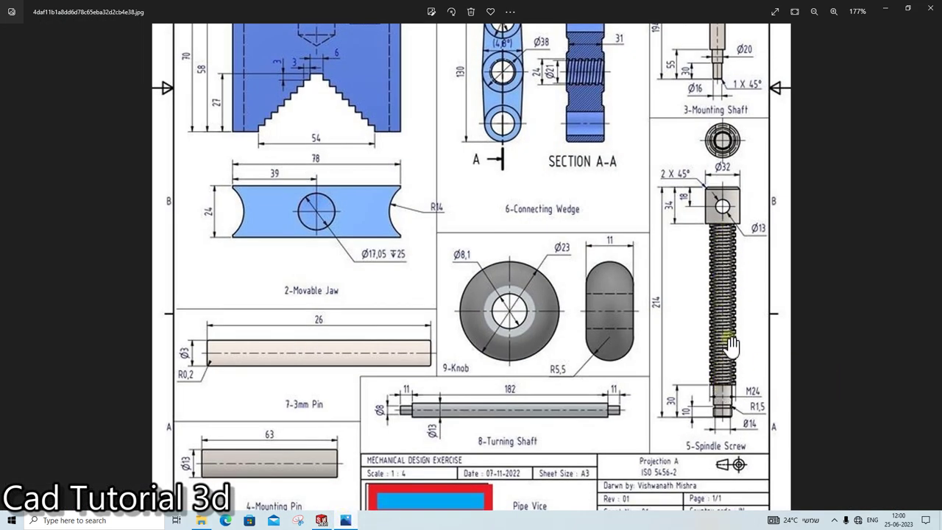
left_click(321, 520)
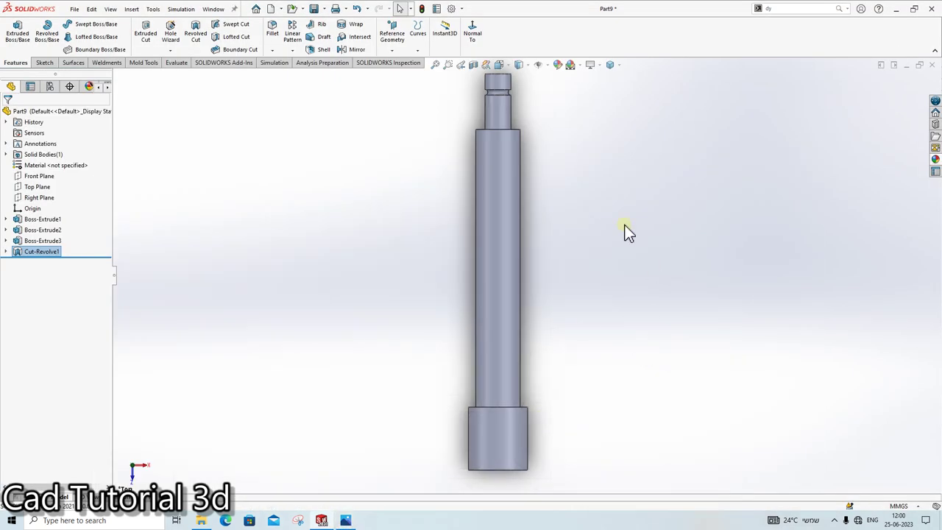
Step: Add an M24x2.0 cut thread from the shaft edge, ending at the shoulder face
middle_click_drag(597, 324, 592, 350)
left_click(178, 51)
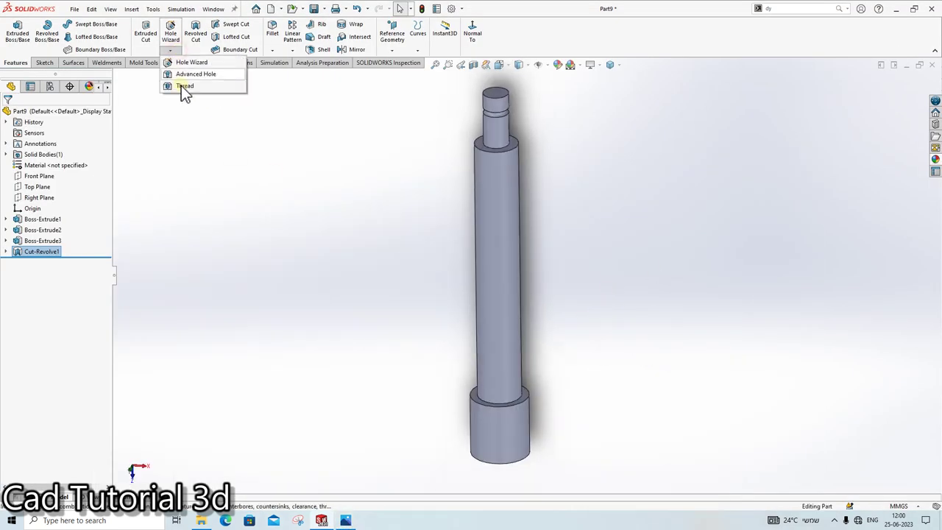
left_click(182, 85)
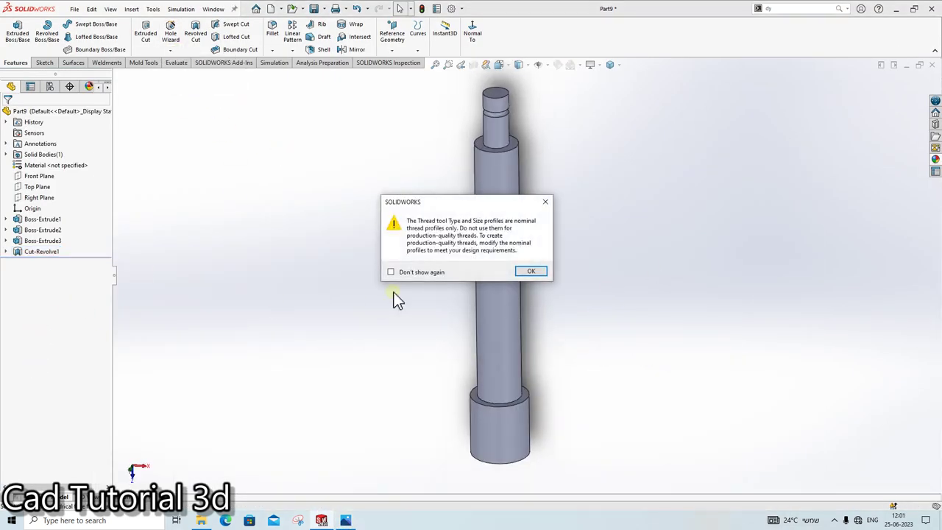
left_click(516, 273)
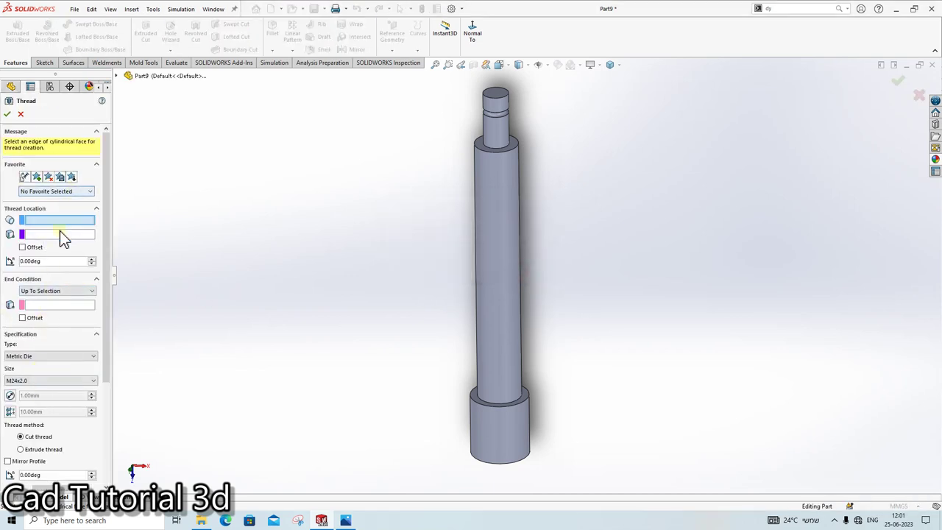
left_click(510, 151)
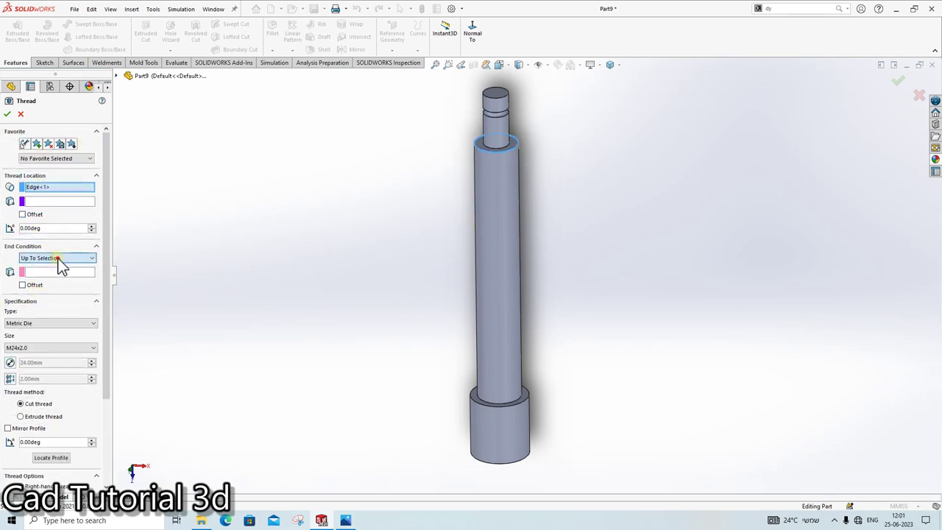
scroll(562, 402, "down", 3)
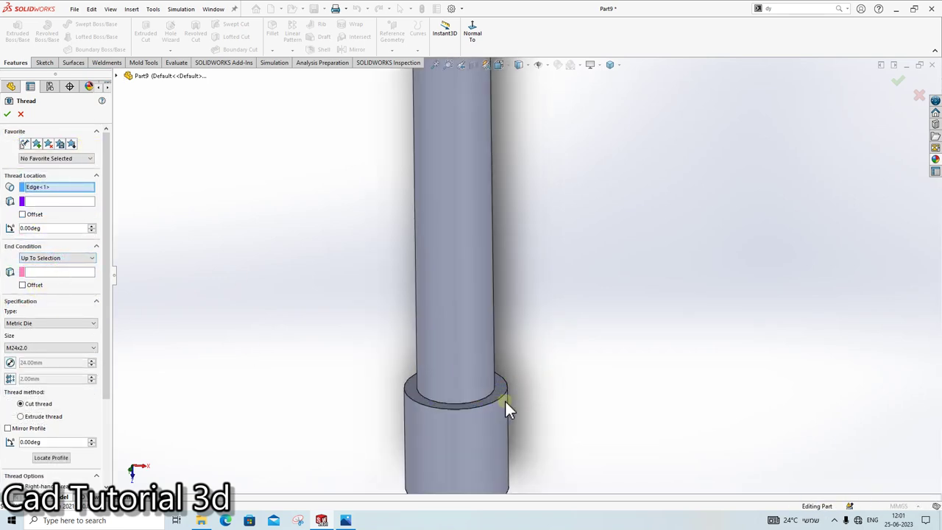
left_click(57, 272)
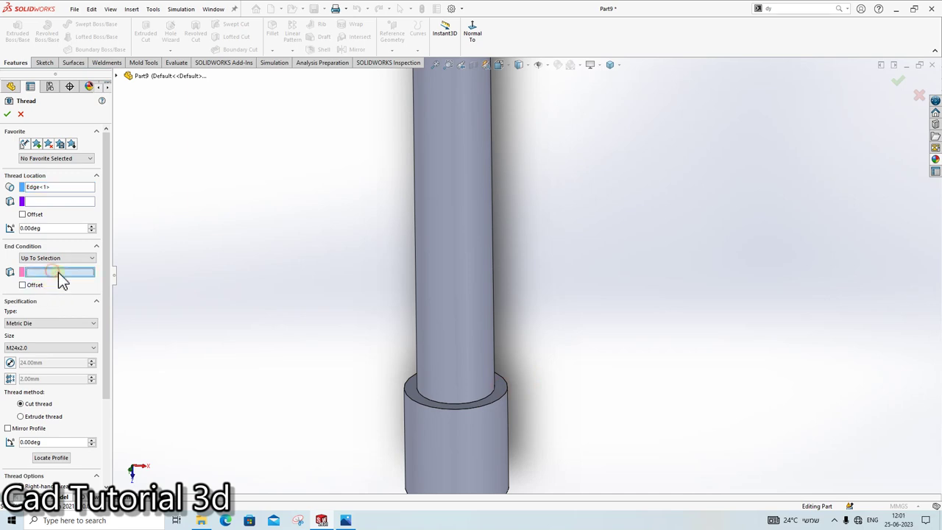
left_click(502, 381)
scroll(528, 385, "up", 1)
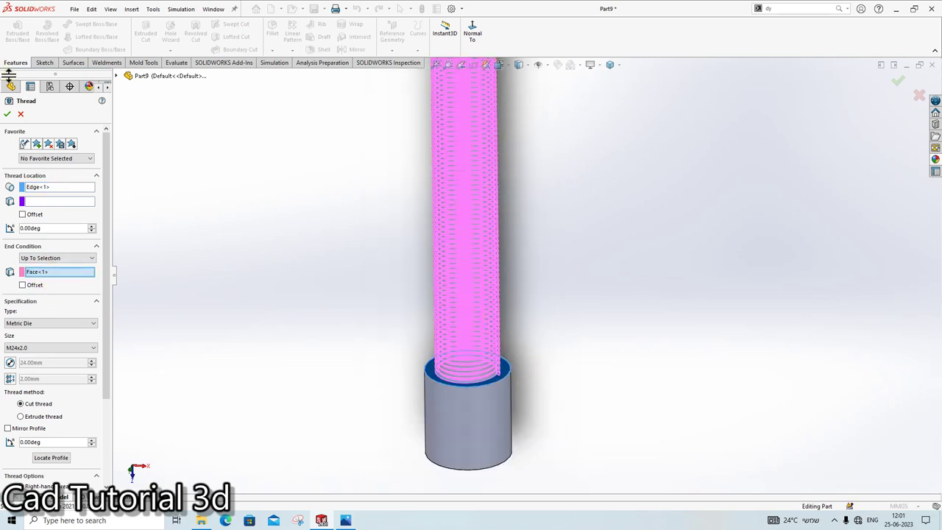
left_click(7, 115)
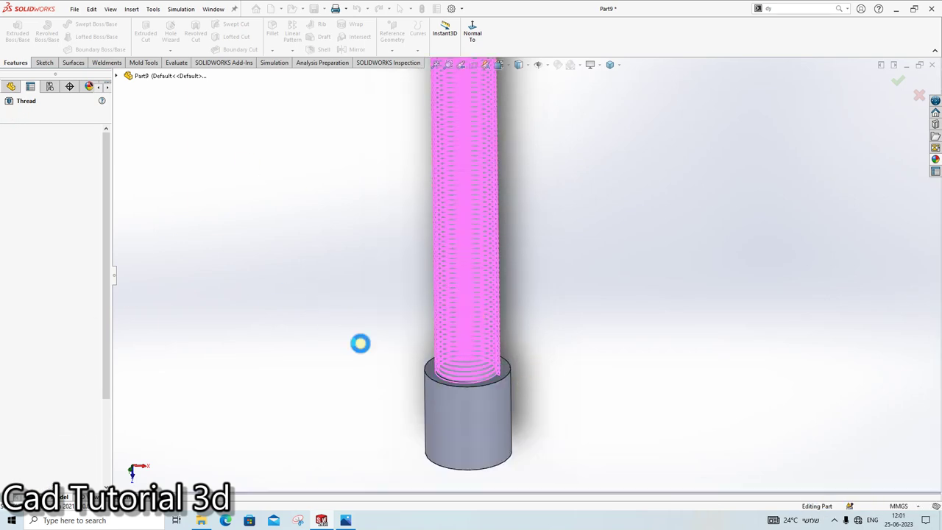
mouse_move(526, 168)
middle_mouse_down()
mouse_move(668, 389)
mouse_move(672, 259)
mouse_move(351, 456)
middle_mouse_up()
Step: Zoom into the 5-Spindle Screw view of the Pipe Vise drawing in Photos
left_click(345, 520)
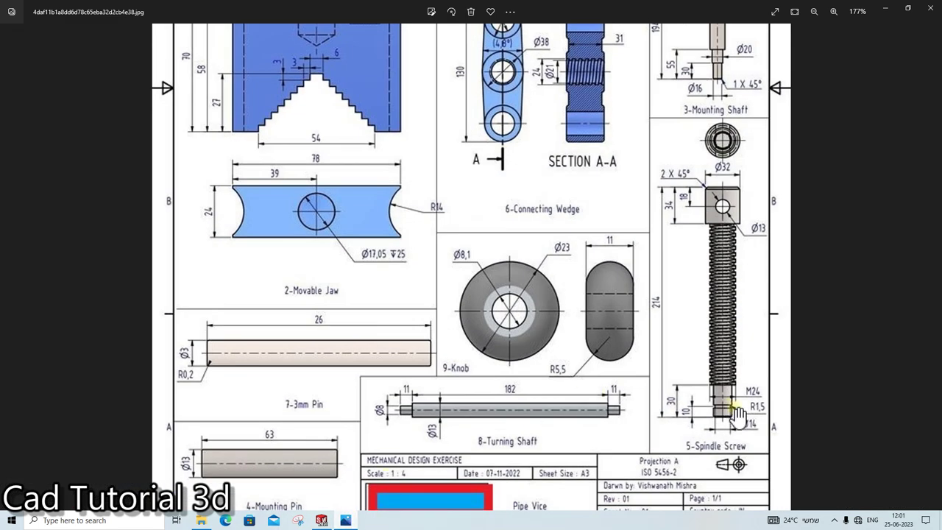
scroll(718, 379, "up", 1)
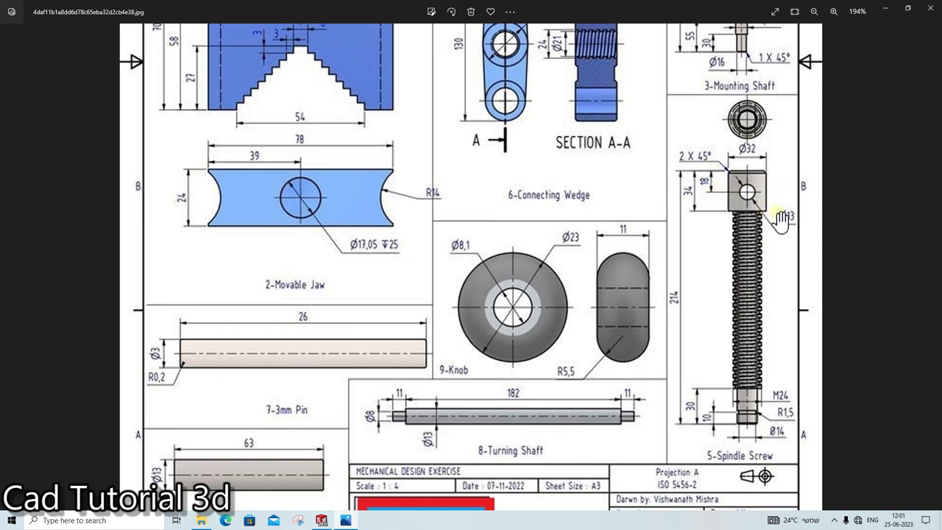
Step: Start a Top Plane sketch and draw a circle on the screw head
left_click(351, 520)
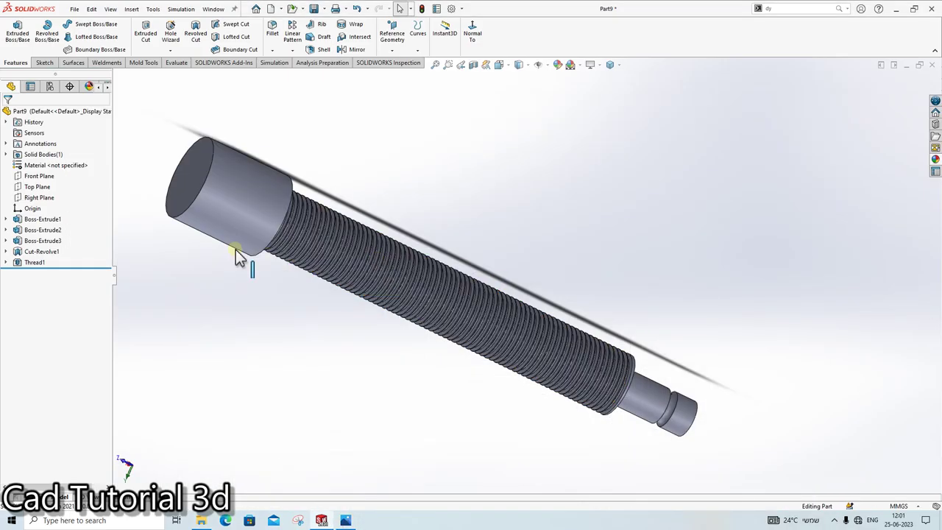
left_click(37, 186)
left_click(56, 174)
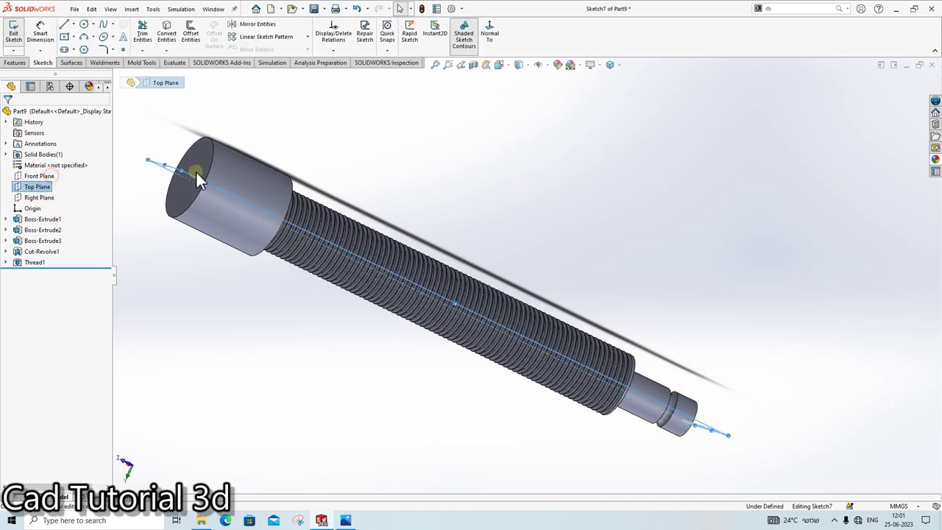
left_click(84, 24)
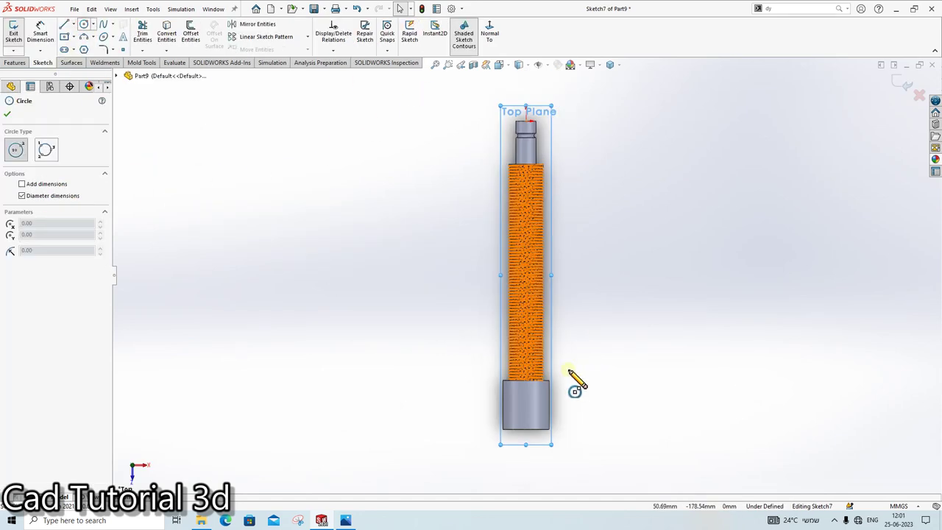
scroll(532, 417, "down", 2)
left_click(494, 381)
left_click(513, 383)
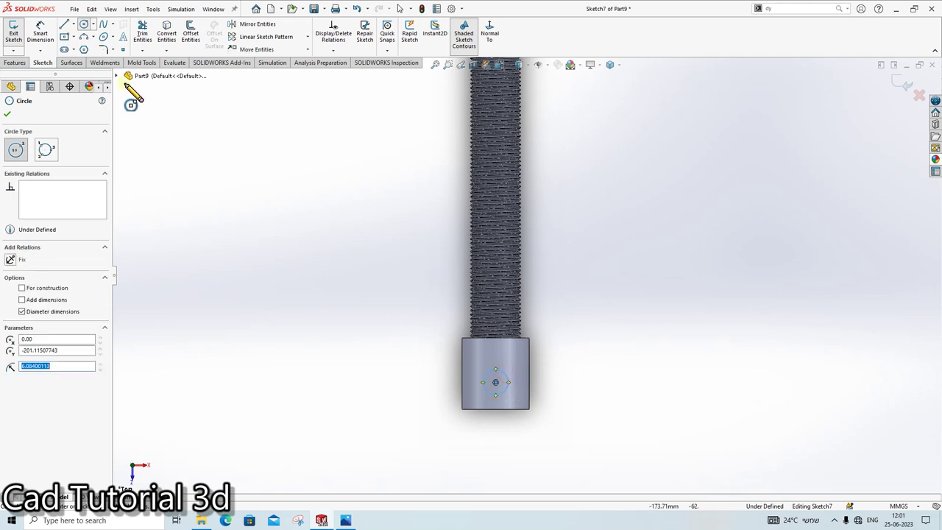
Step: Dimension the circle to Ø13 mm and 18 mm from the head's bottom edge
left_click(40, 34)
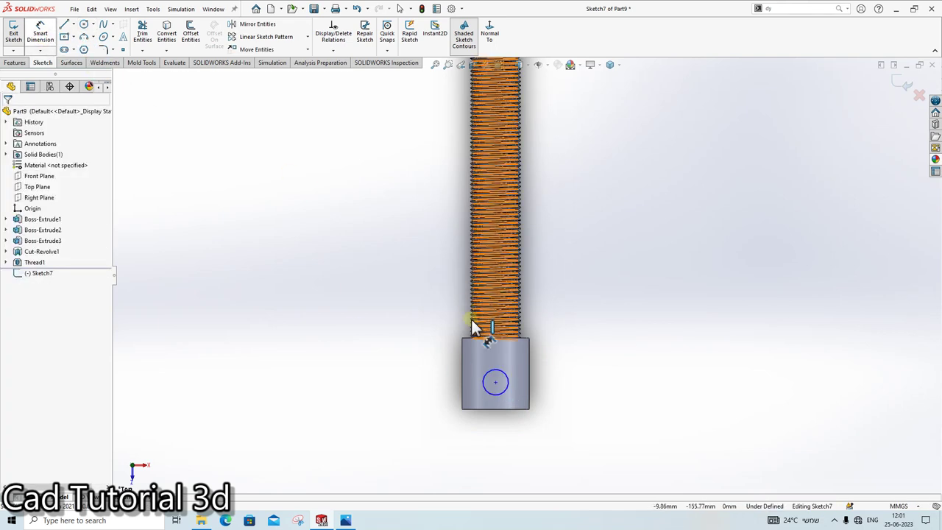
left_click(506, 379)
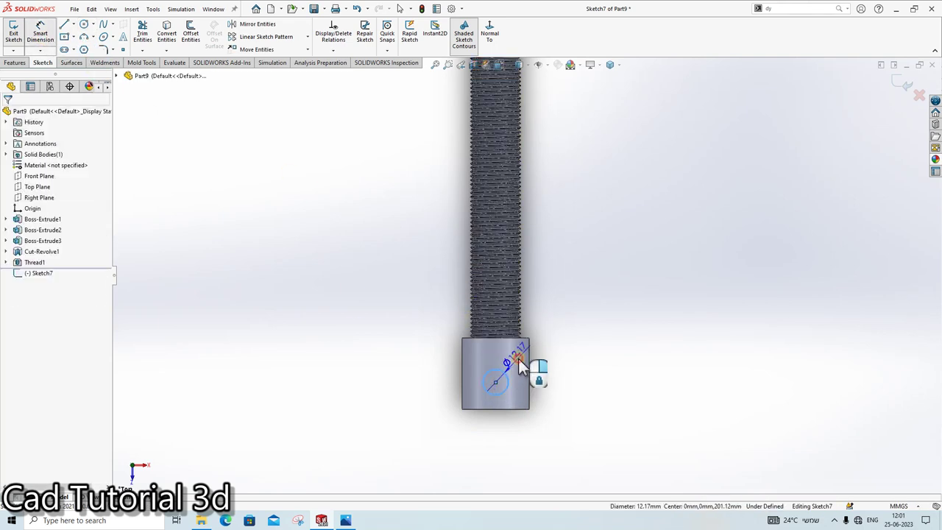
left_click(520, 366)
type("13")
key("Return")
scroll(515, 388, "down", 3)
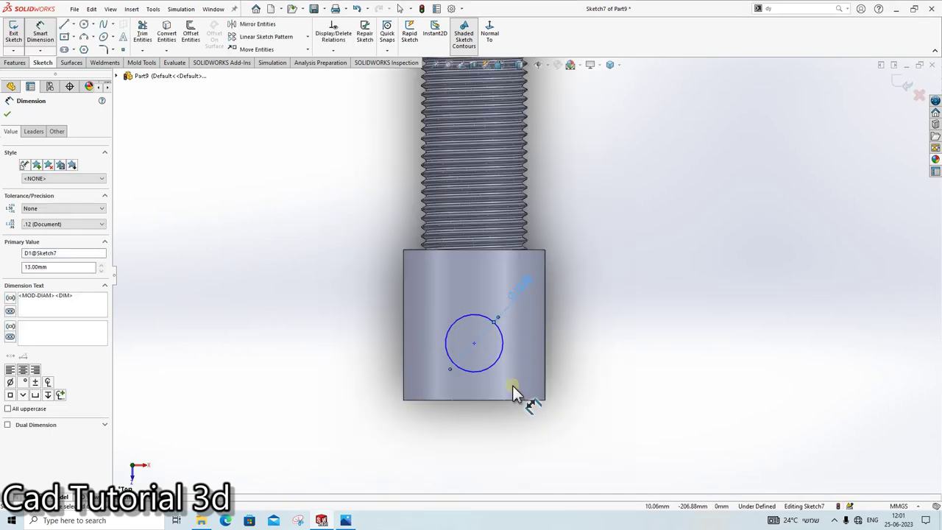
left_click(474, 342)
left_click(495, 399)
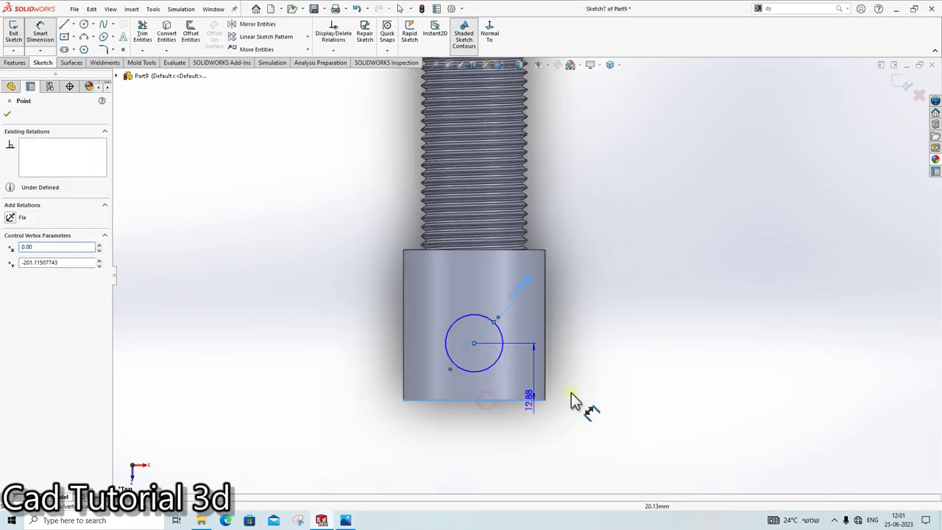
left_click(573, 399)
type("18")
key("Return")
key("Escape")
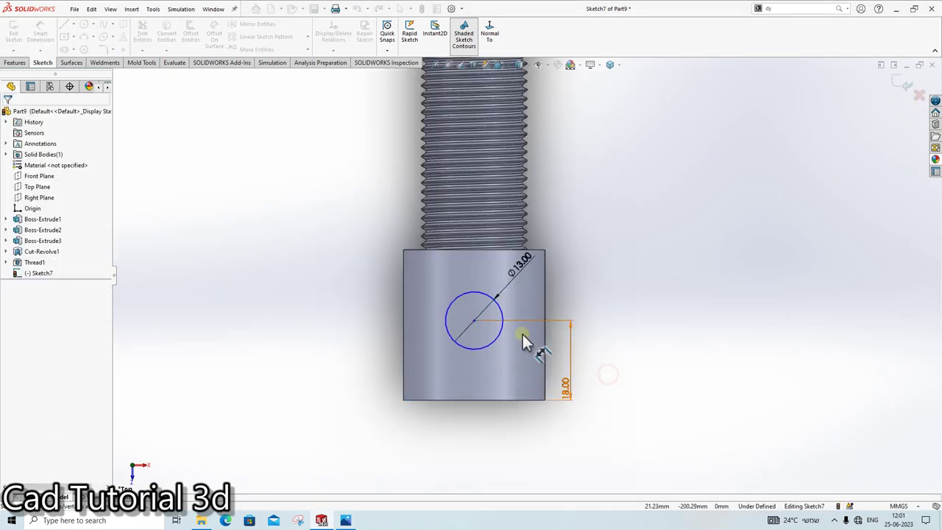
Step: Select the circle's centre point and drag the circle left on the head
left_click(409, 320)
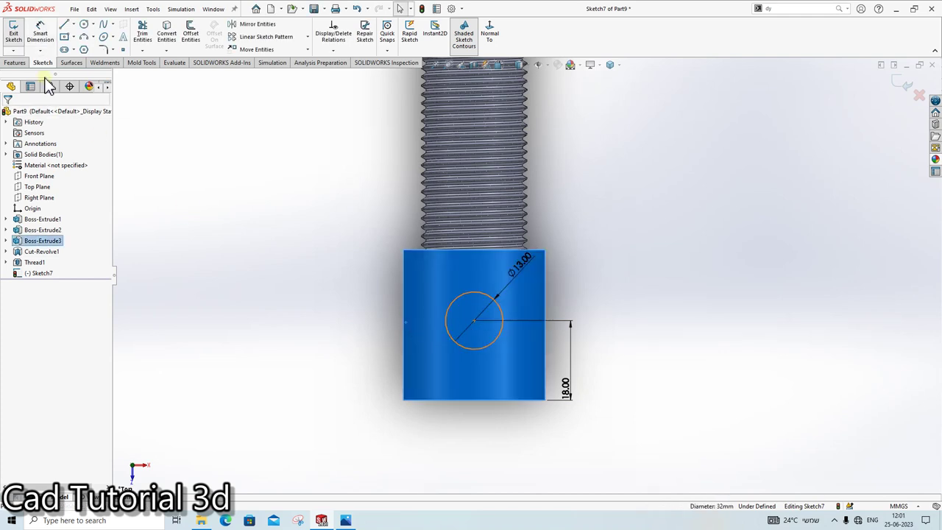
left_click(41, 37)
left_click(474, 321)
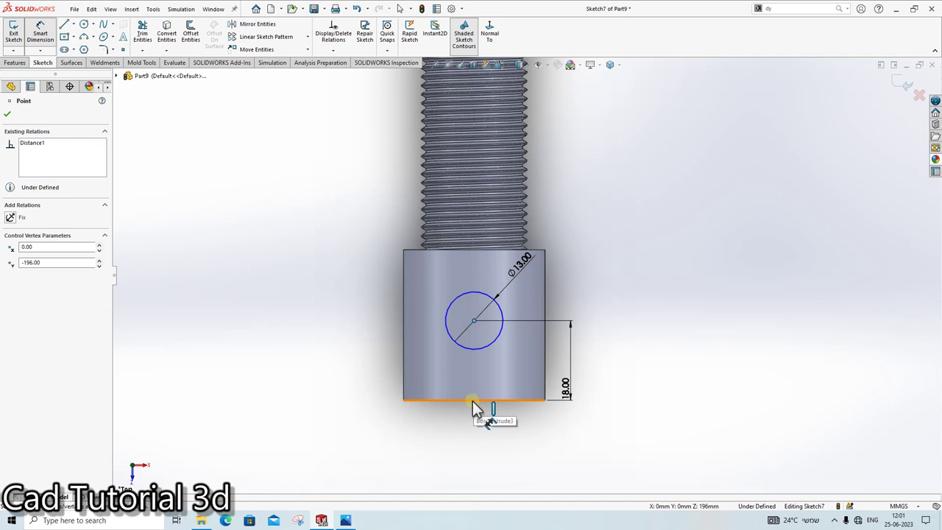
key("Escape")
left_click(471, 322)
left_click_drag(472, 324, 444, 320)
left_click(351, 315)
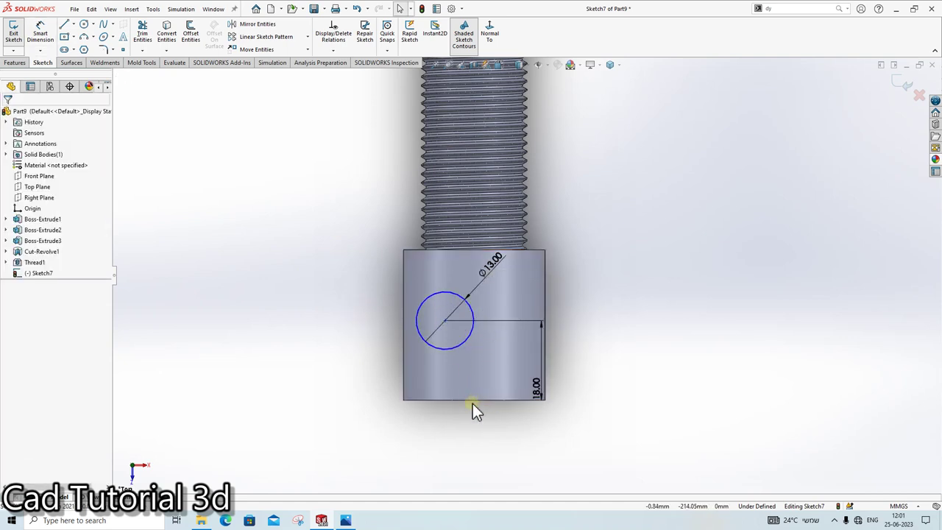
Step: Draw a vertical centerline up from the head's bottom edge midpoint
left_click(73, 25)
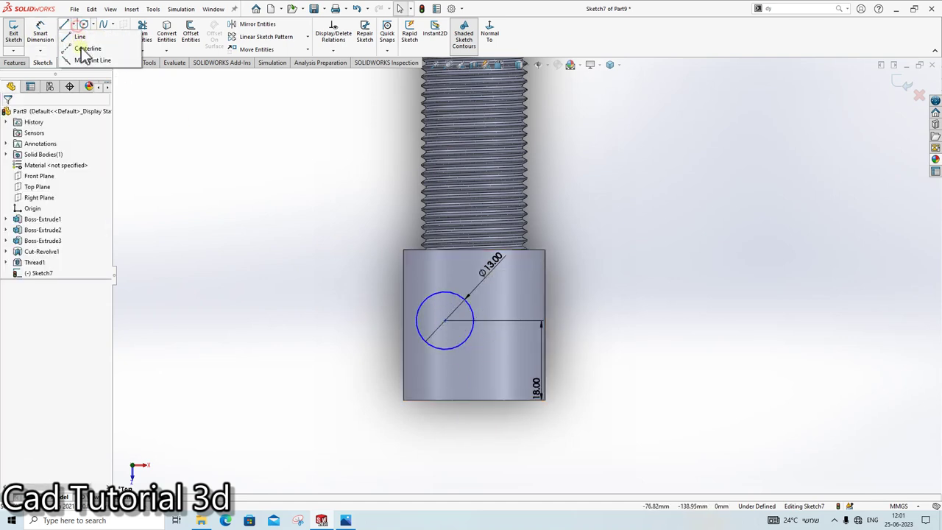
left_click(95, 49)
left_click(473, 400)
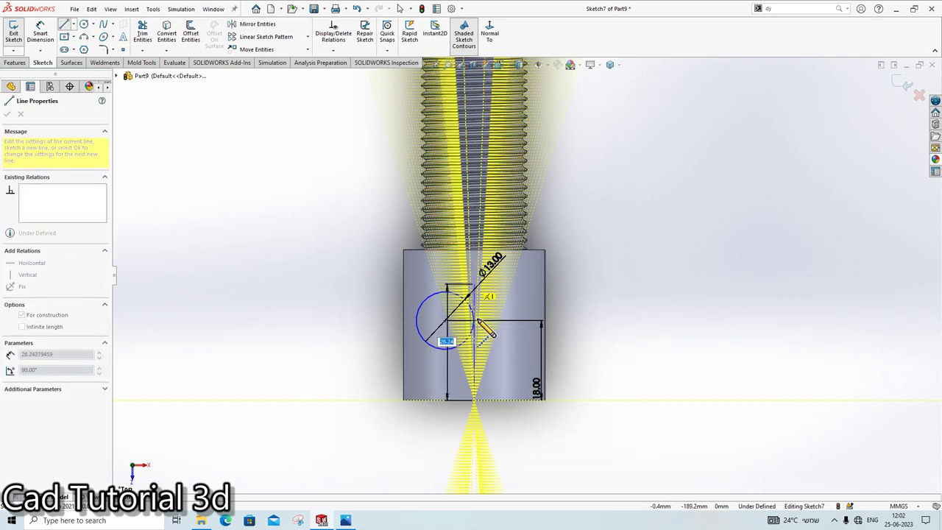
key("Escape")
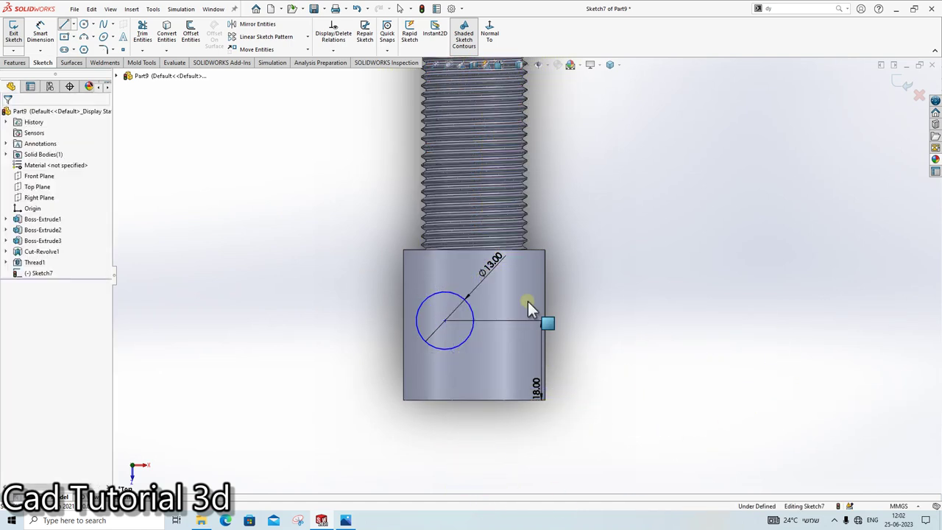
left_click(74, 25)
left_click(84, 48)
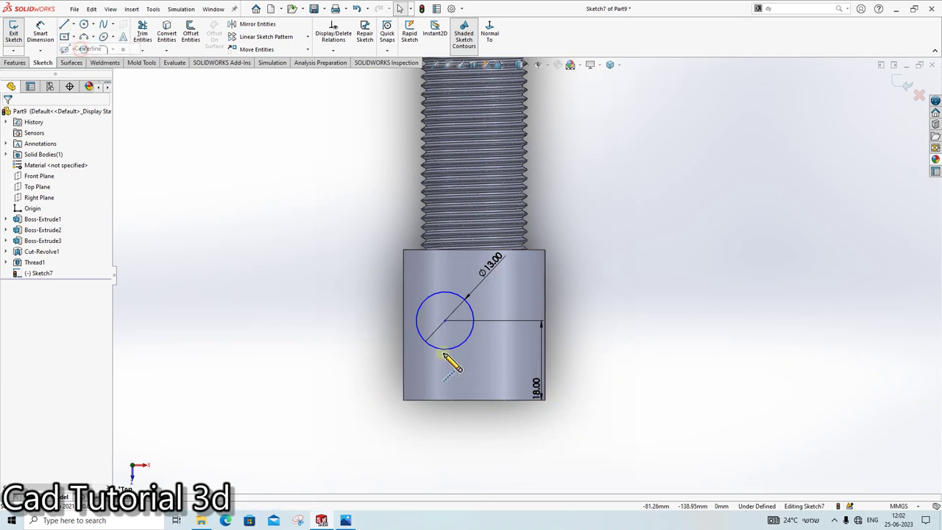
left_click(474, 400)
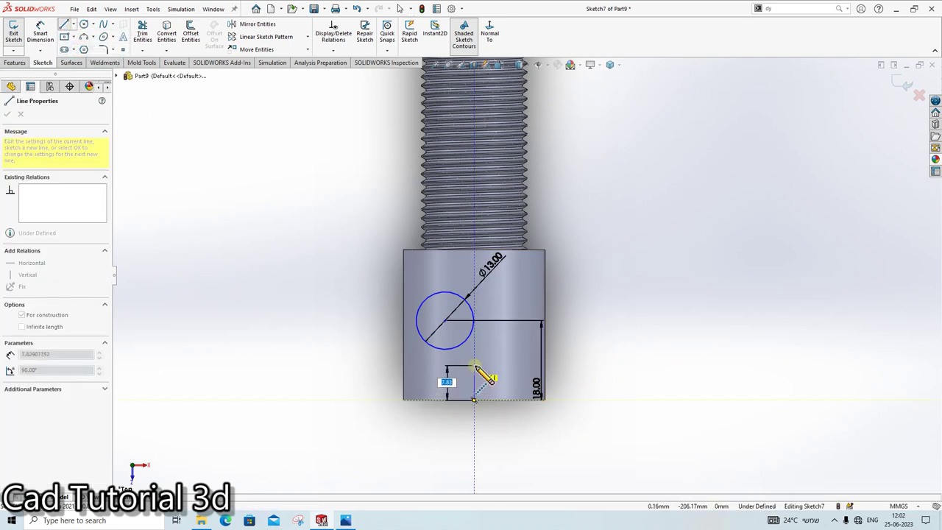
double_click(474, 365)
key("Escape")
Step: Add a Vertical relation between the circle centre and the centerline's top endpoint
left_click(473, 366)
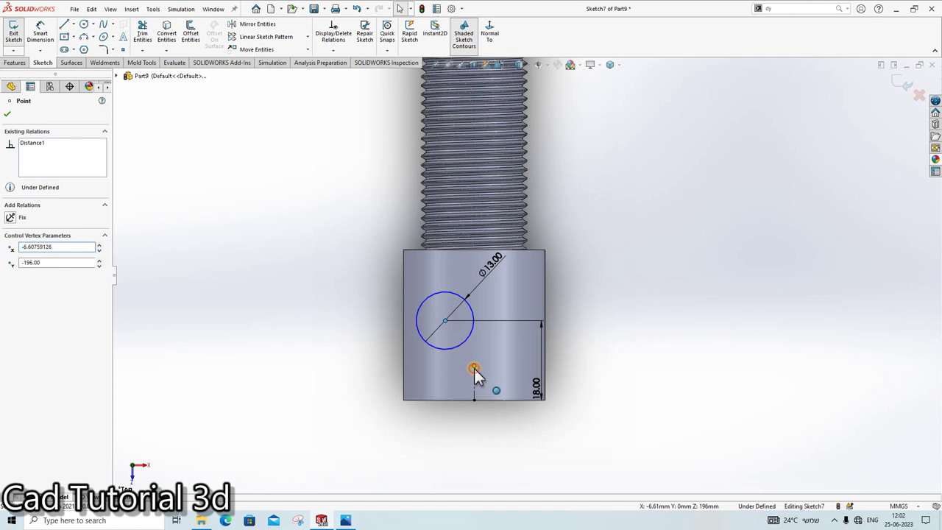
left_click(474, 367, "ctrl")
left_click(27, 283)
key("Escape")
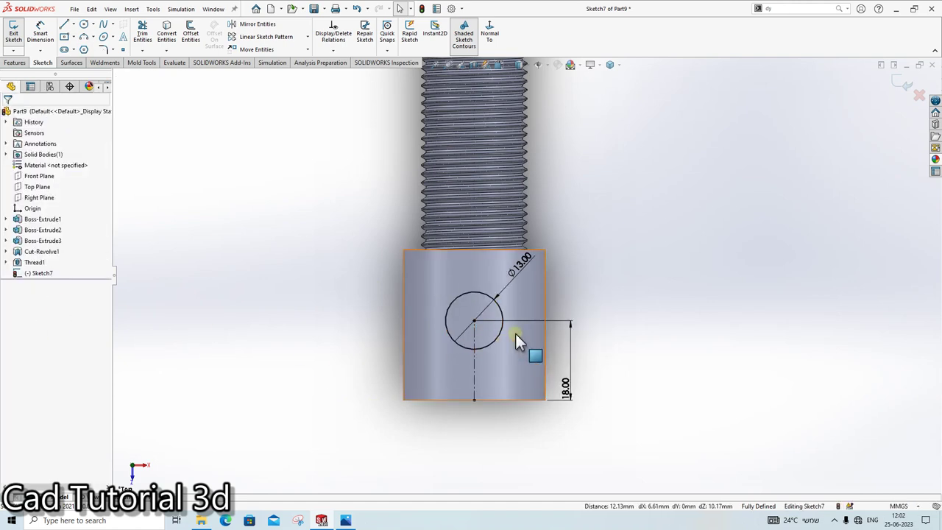
scroll(509, 328, "up", 2)
scroll(566, 206, "up", 3)
scroll(567, 206, "down", 3)
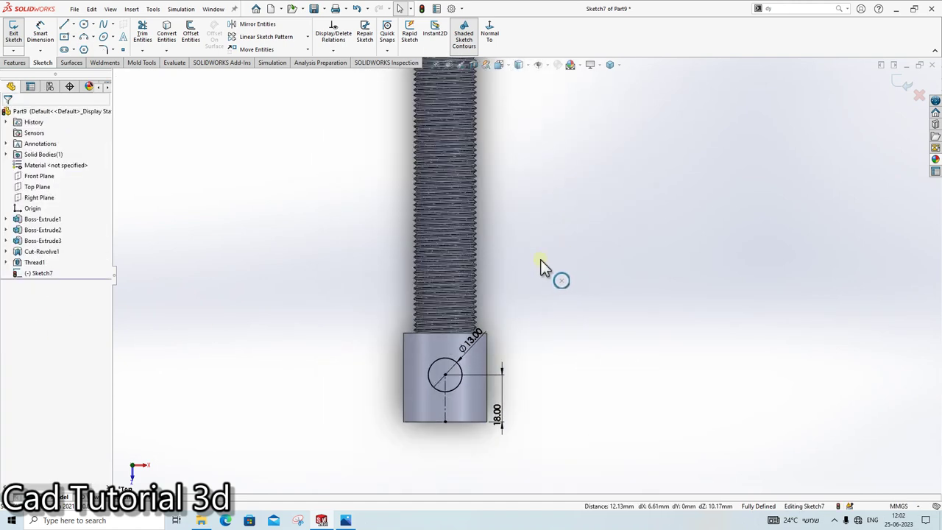
left_click(15, 63)
left_click(146, 33)
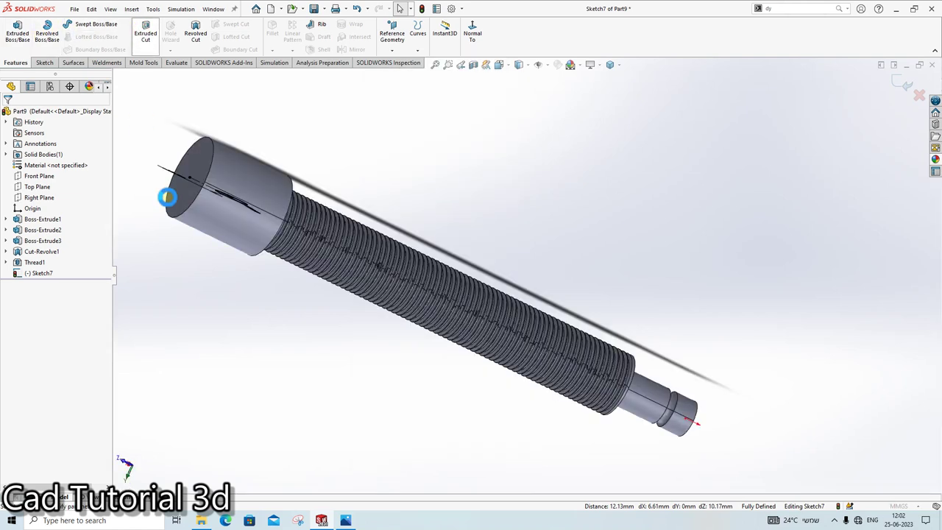
Step: Cut the Ø13 hole Through All in both directions, then compare against the drawing
left_click(41, 174)
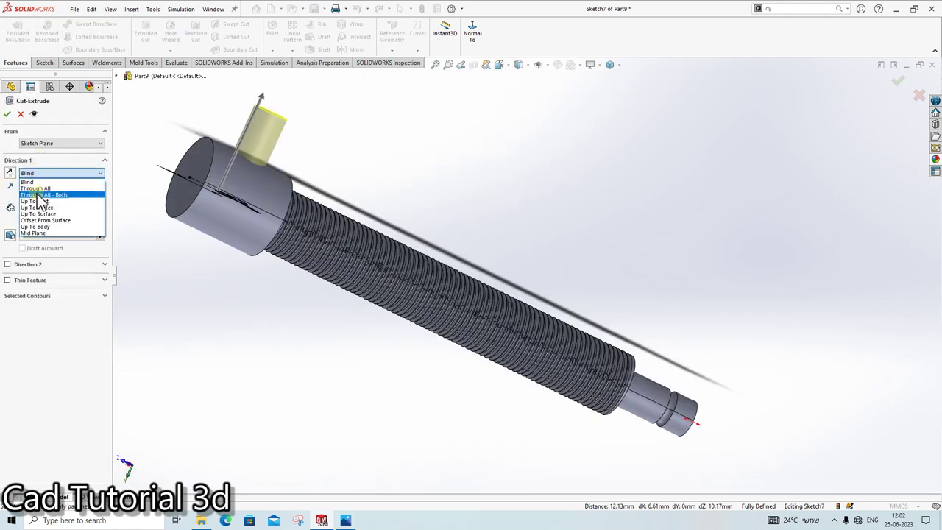
left_click(33, 195)
left_click(8, 115)
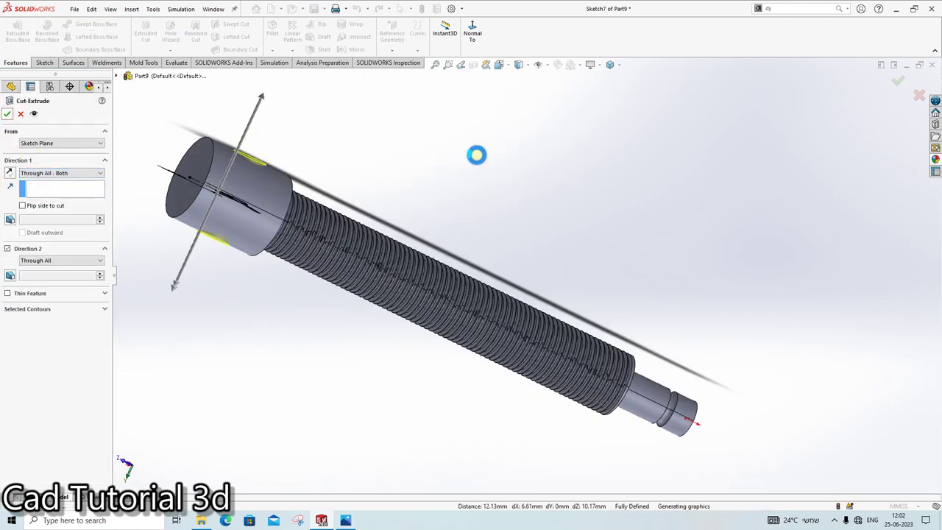
left_click(345, 520)
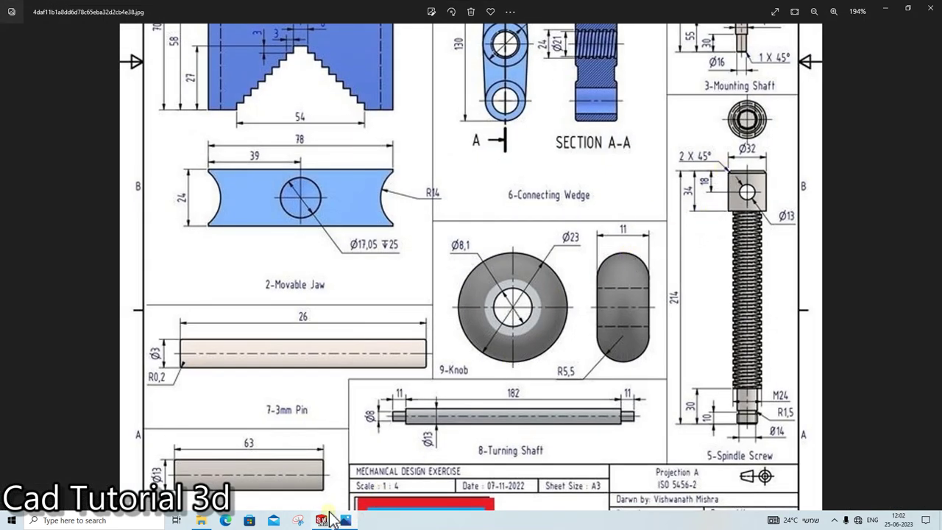
left_click(329, 518)
Step: Chamfer the spindle head's end edge at 2 mm × 45°
left_click(278, 50)
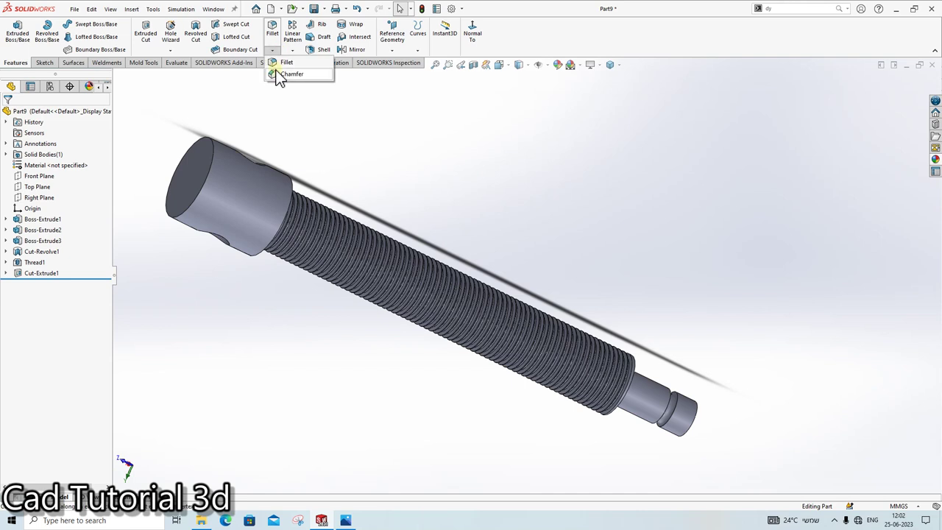
left_click(288, 74)
left_click(212, 154)
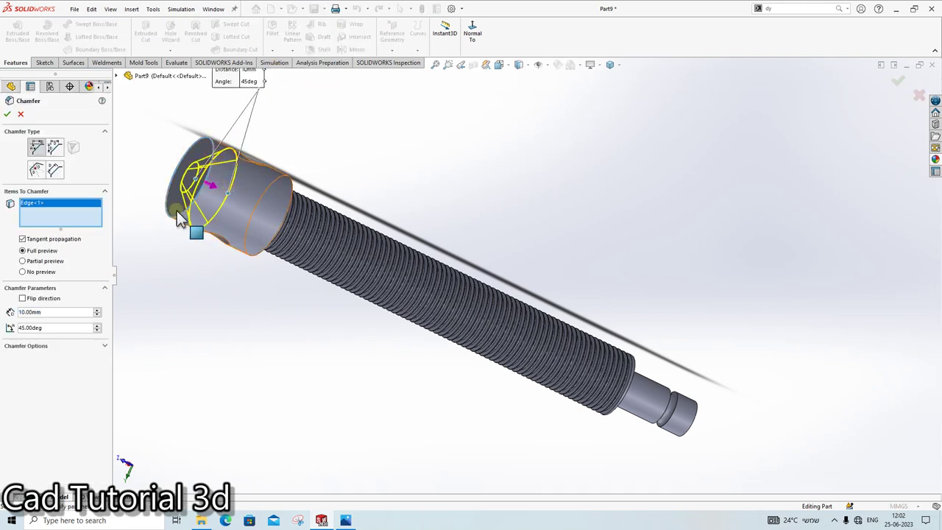
type("2")
key("Return")
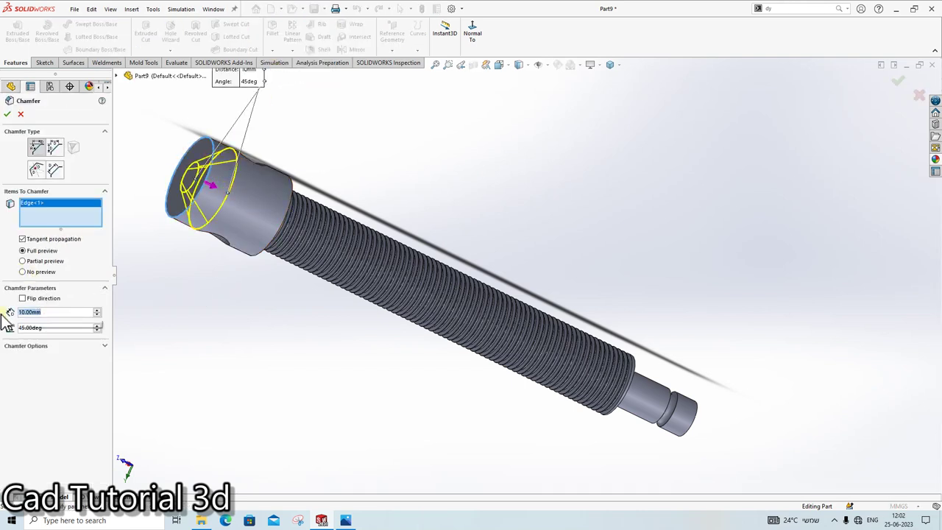
left_click(7, 115)
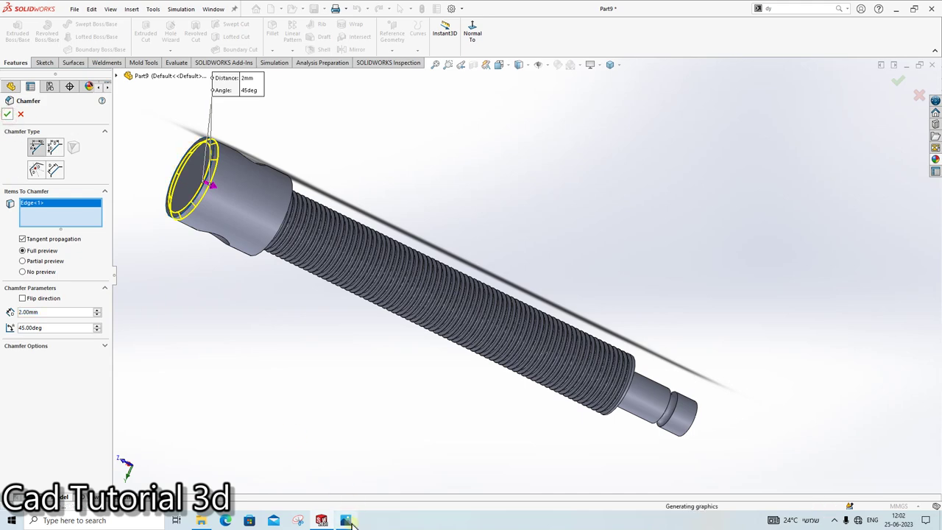
left_click(347, 521)
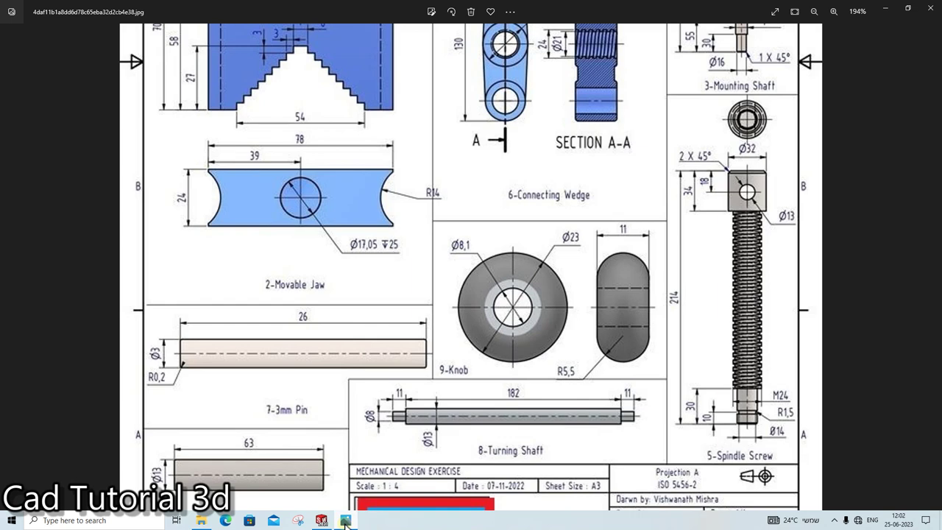
Step: Orbit the screw upright, then view the whole Pipe Vise sheet at 95% zoom
left_click(345, 521)
middle_click_drag(480, 243, 557, 77)
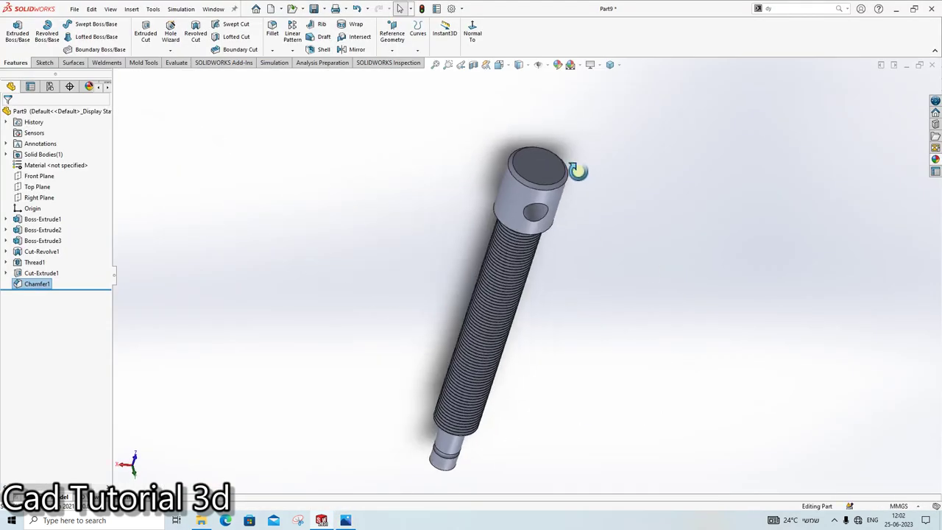
left_click(346, 521)
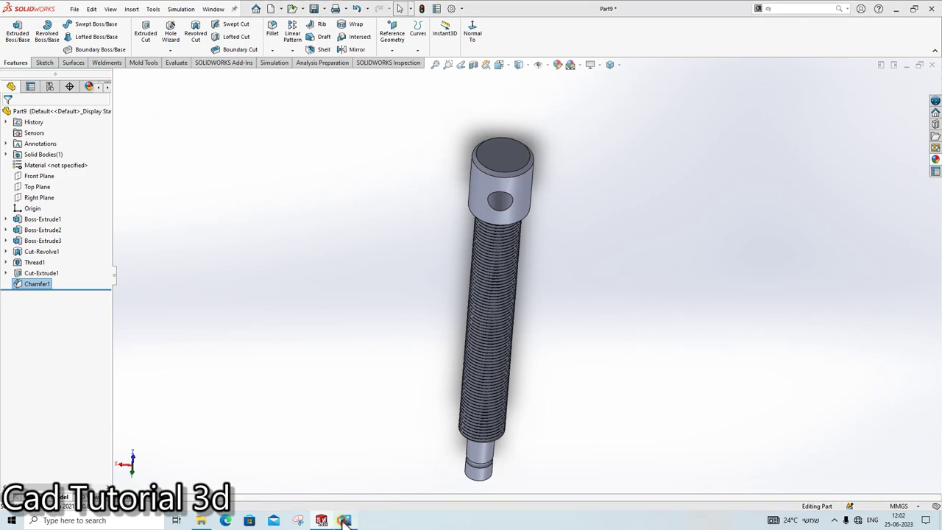
scroll(694, 309, "up", 2)
scroll(694, 309, "down", 5)
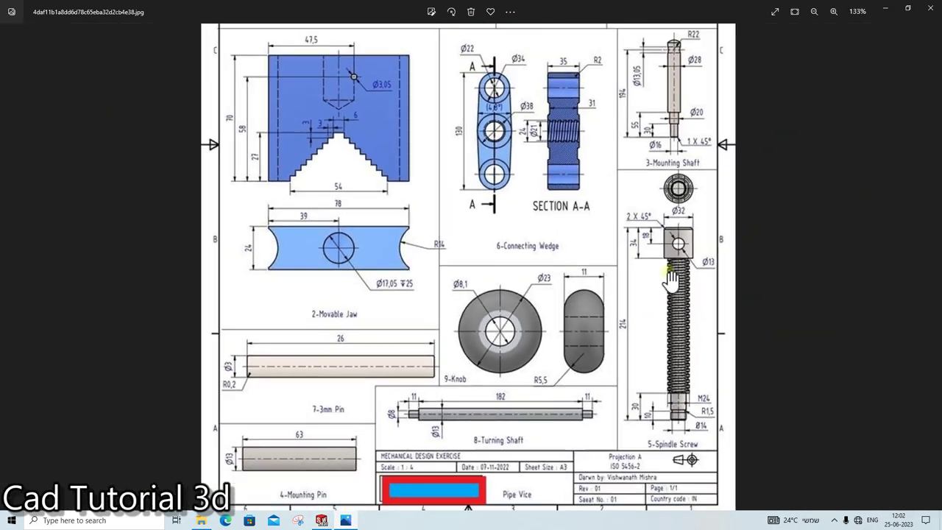
scroll(619, 160, "down", 2)
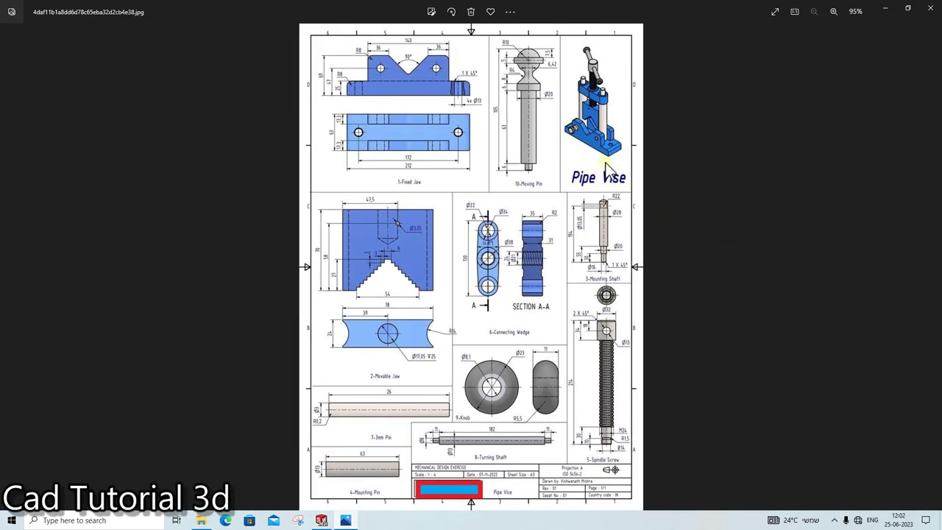
left_click(349, 520)
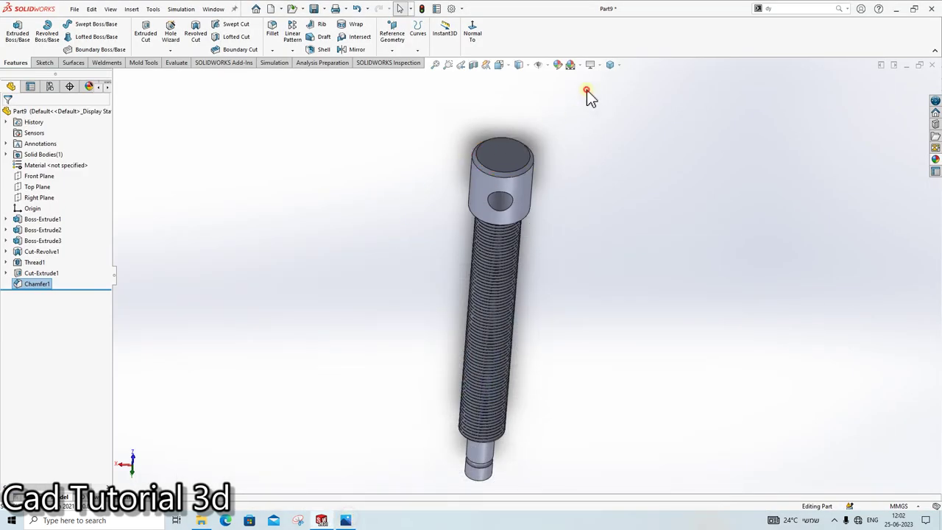
Step: Give the spindle screw a dark appearance colour
left_click(559, 65)
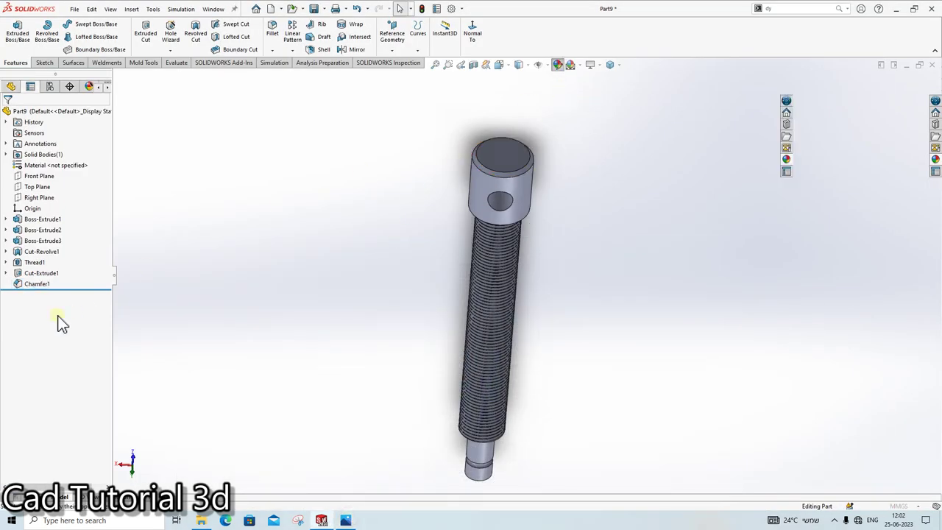
left_click(76, 321)
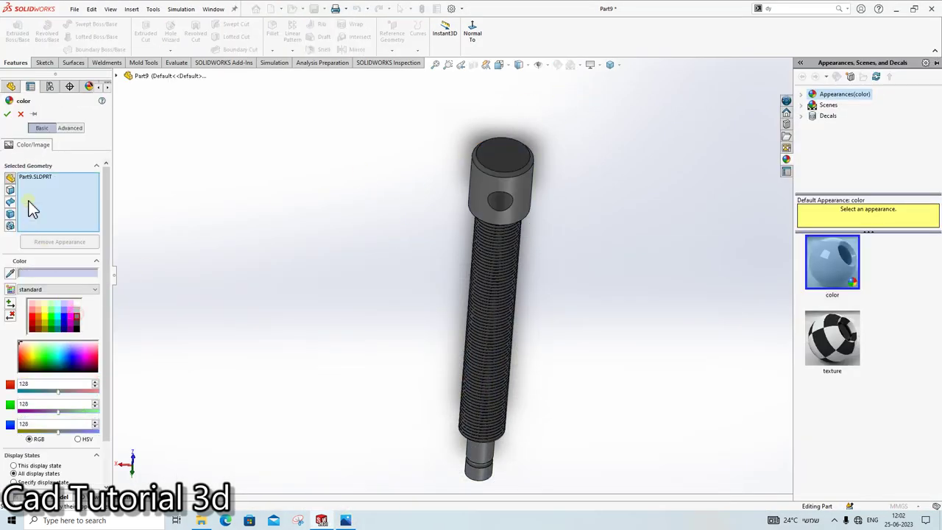
left_click(8, 113)
Step: Save the part as 'sj part 6' in the screw jack folder and close it
key("ctrl+s")
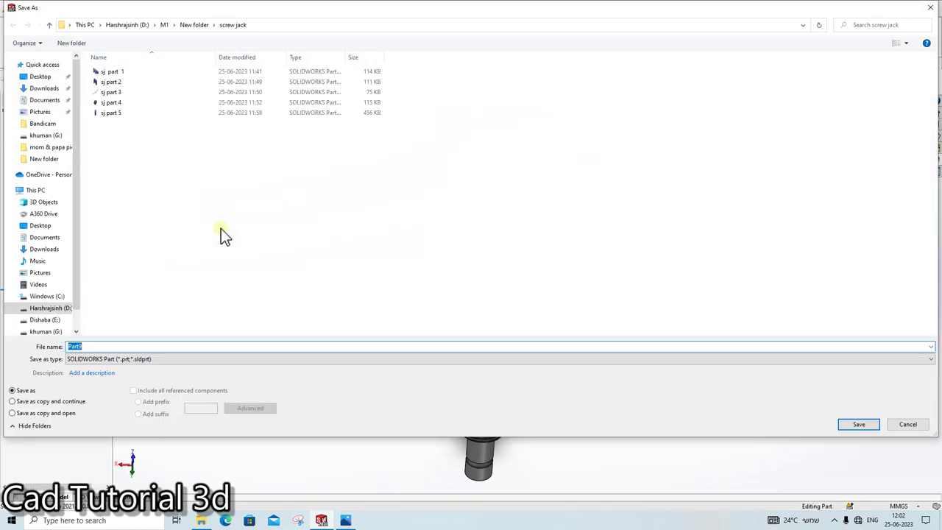
left_click(117, 114)
left_click(107, 346)
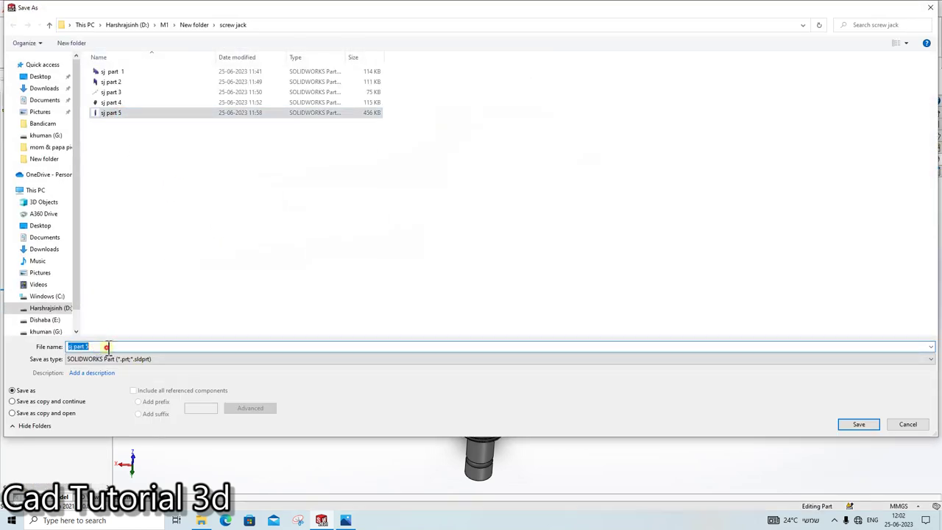
key("BackSpace")
type("6")
key("Return")
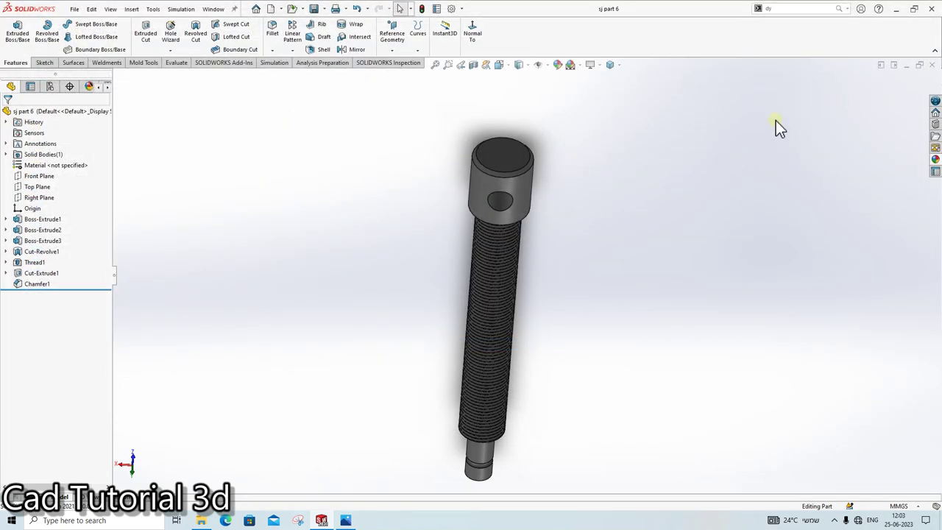
left_click(932, 66)
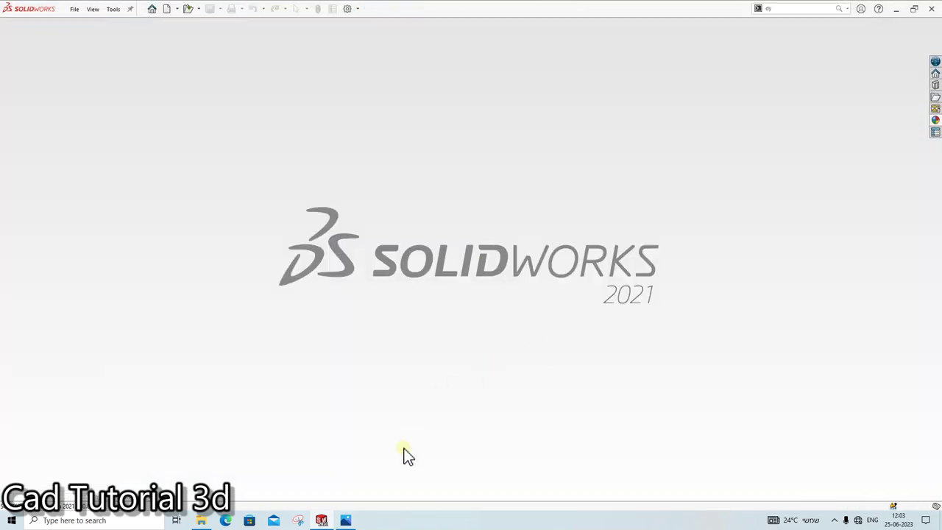
Step: Bring up the Pipe Vise drawing in Photos and zoom around the Mounting Shaft view
left_click(345, 520)
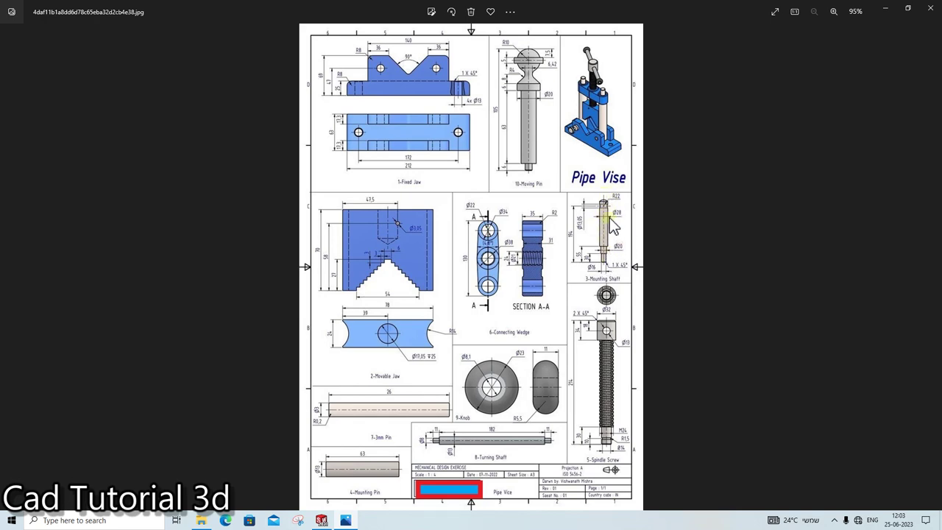
scroll(613, 227, "up", 3)
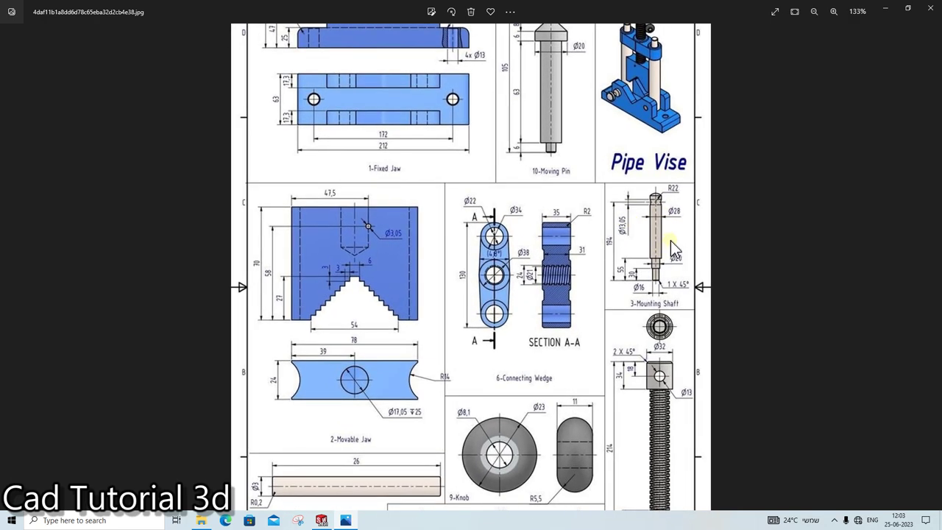
scroll(670, 240, "up", 3)
scroll(723, 239, "down", 3)
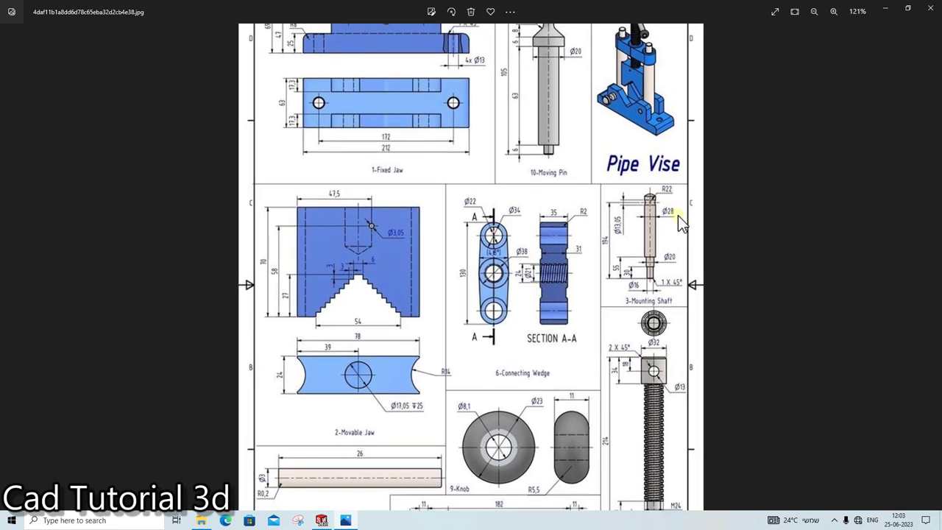
scroll(677, 215, "down", 1)
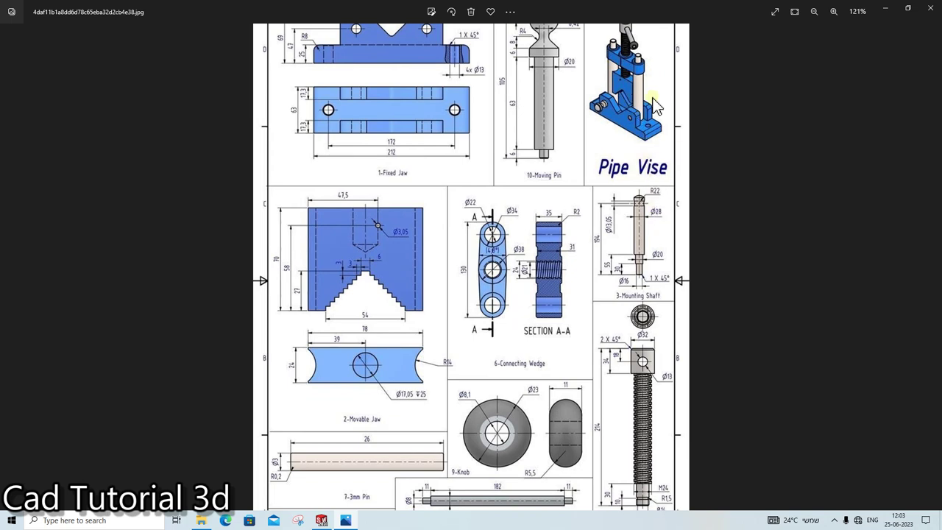
left_click_drag(629, 85, 622, 169)
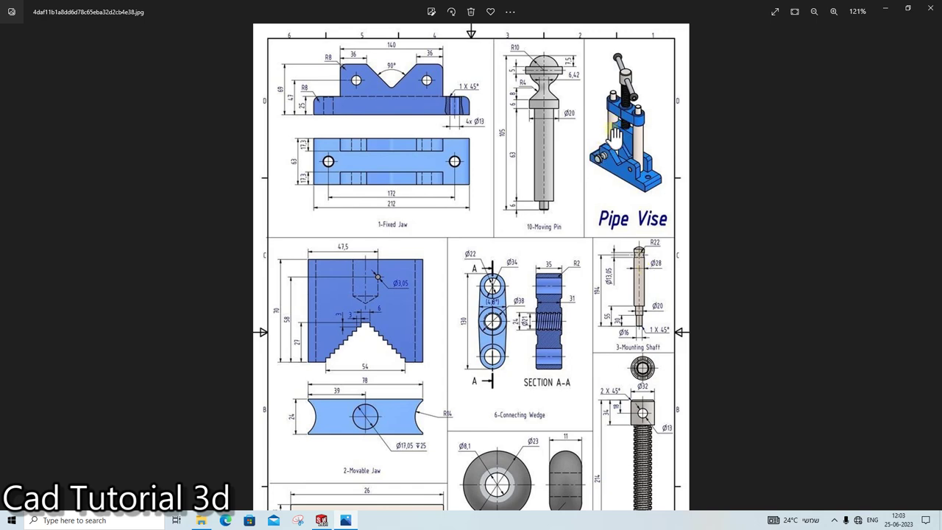
Step: Study the 3-Mounting Shaft dimensions more closely, then return to SOLIDWORKS' File menu
scroll(605, 162, "up", 3)
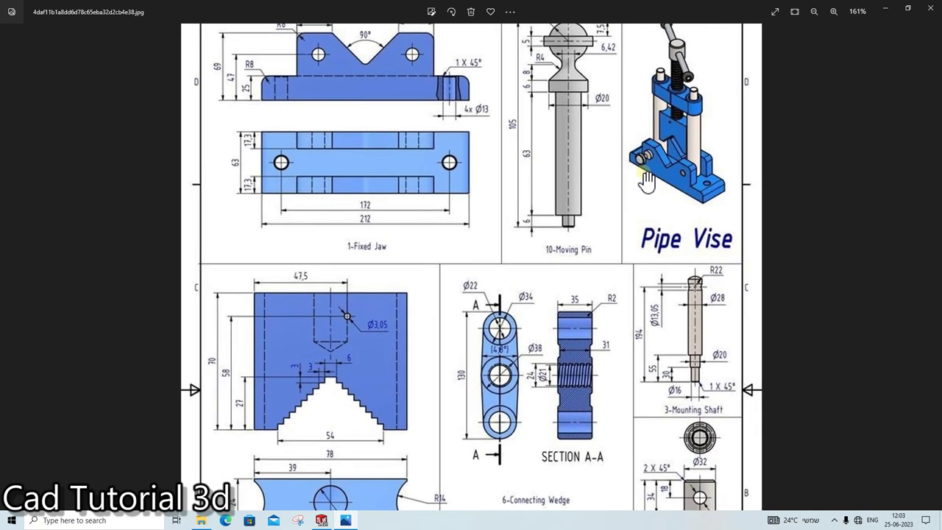
scroll(646, 182, "down", 1)
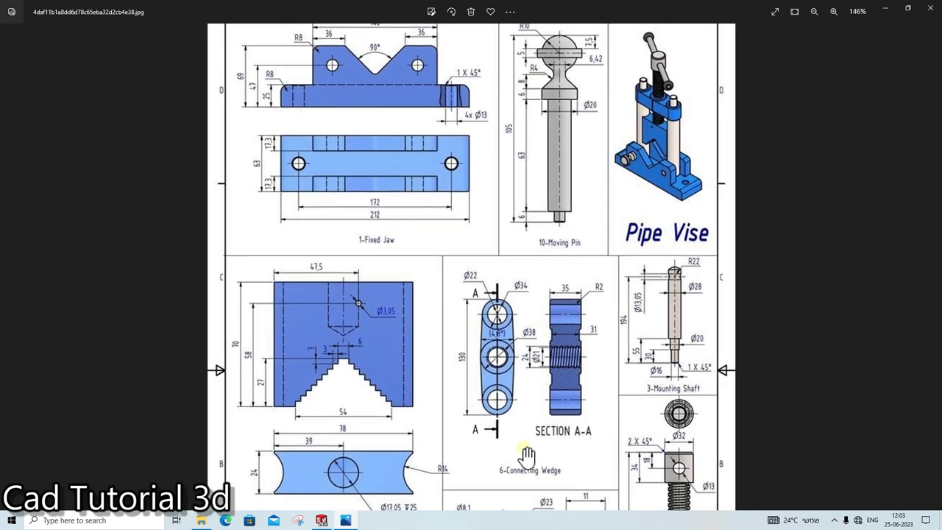
scroll(572, 359, "down", 3)
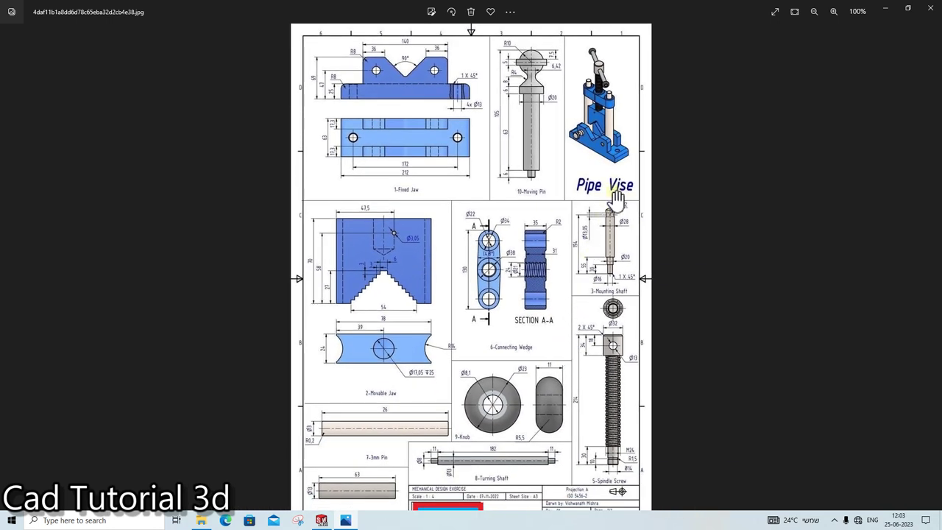
scroll(614, 107, "up", 1)
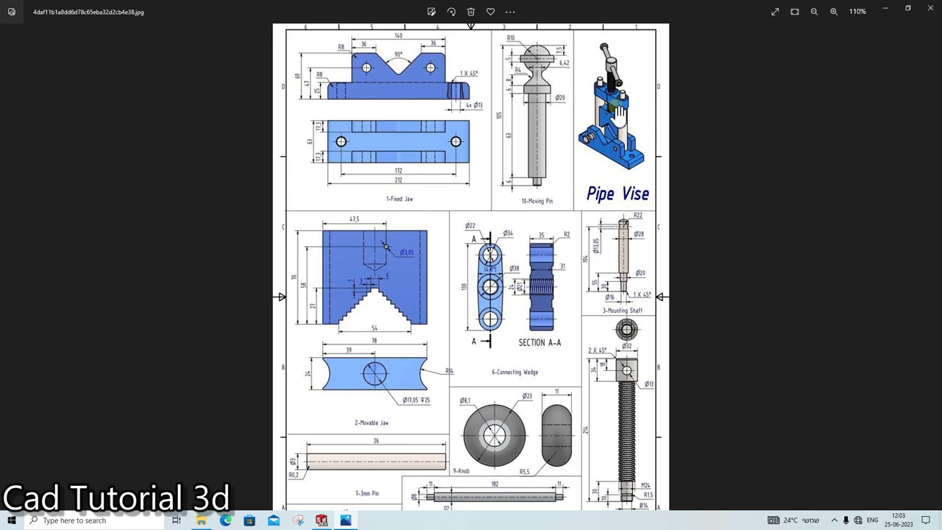
scroll(622, 111, "up", 2)
scroll(630, 375, "up", 1)
scroll(441, 441, "up", 1)
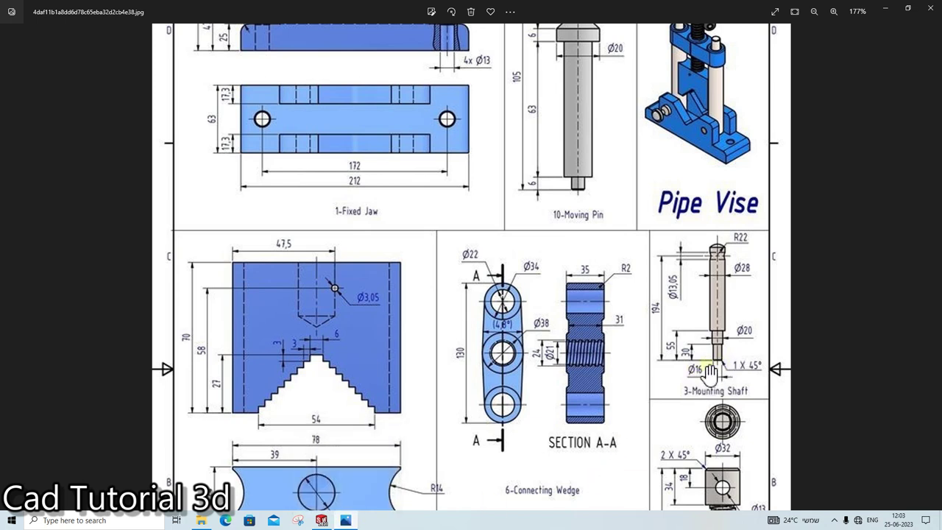
left_click(358, 522)
left_click(75, 8)
Step: Create a new part and start a sketch on the Front Plane
left_click(79, 25)
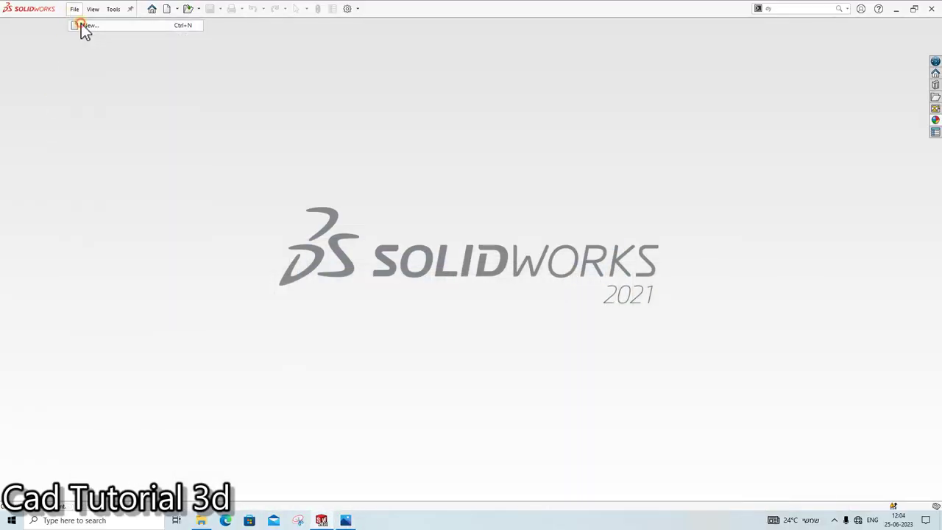
left_click(397, 380)
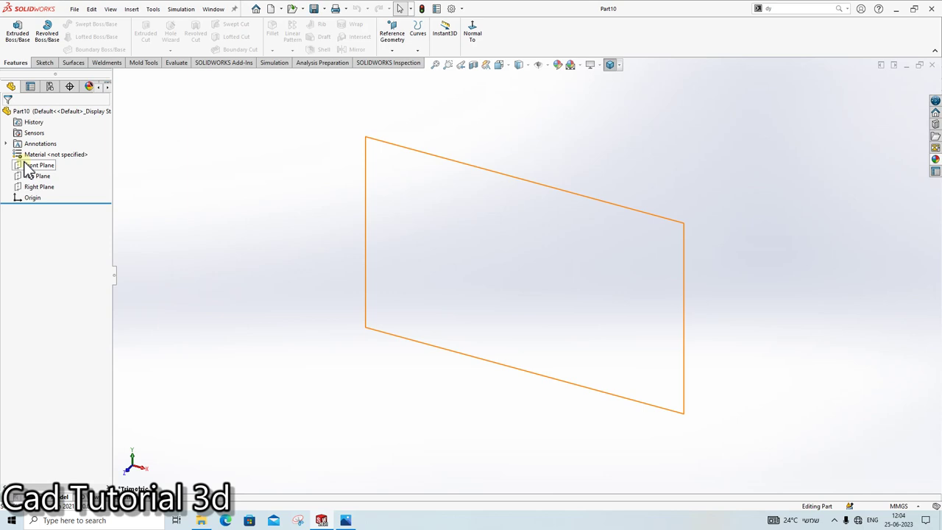
left_click(36, 165)
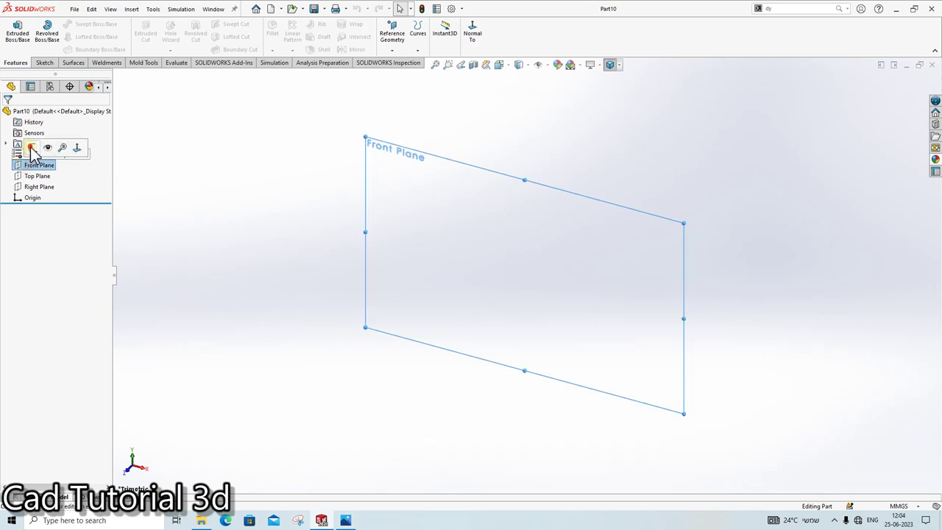
left_click(31, 146)
Step: Draw a circle centred on the origin after several cancelled attempts
left_click(83, 24)
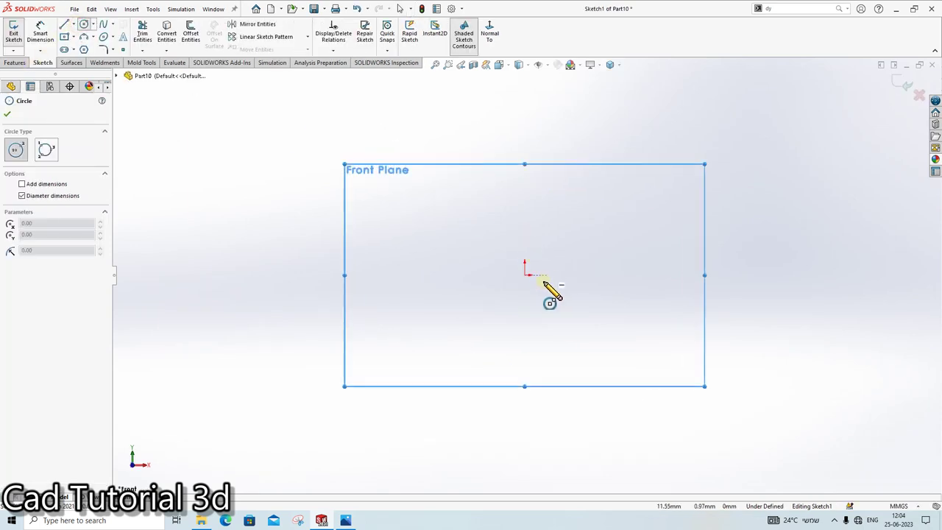
left_click(570, 246)
key("Escape")
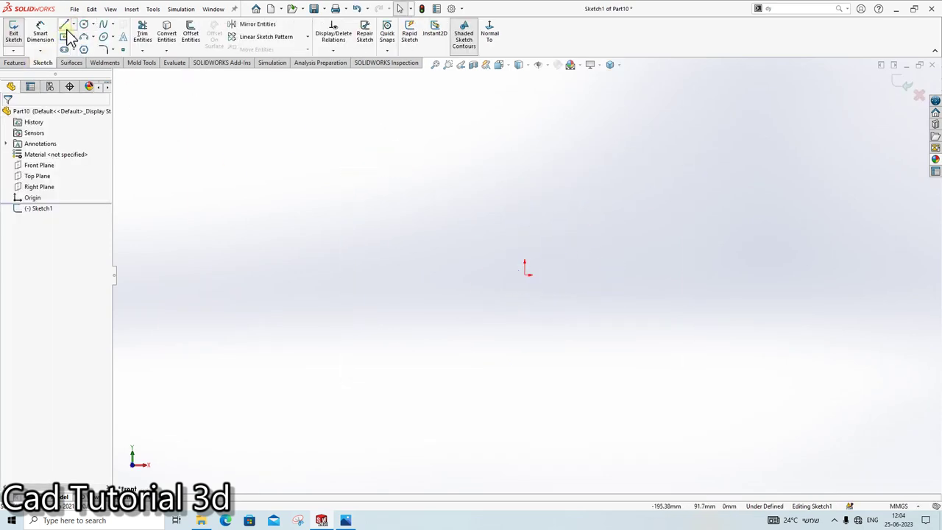
key("Return")
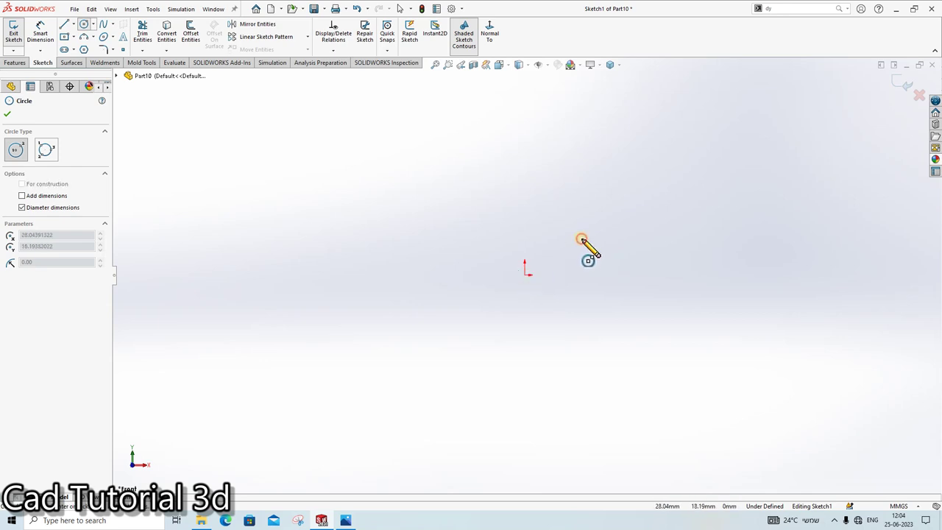
left_click(585, 245)
key("Escape")
left_click(83, 24)
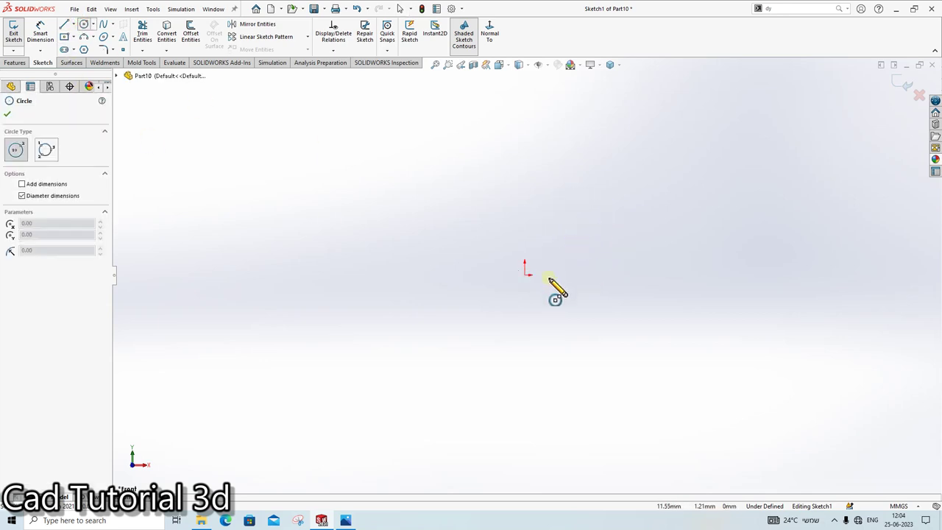
left_click(524, 275)
key("Escape")
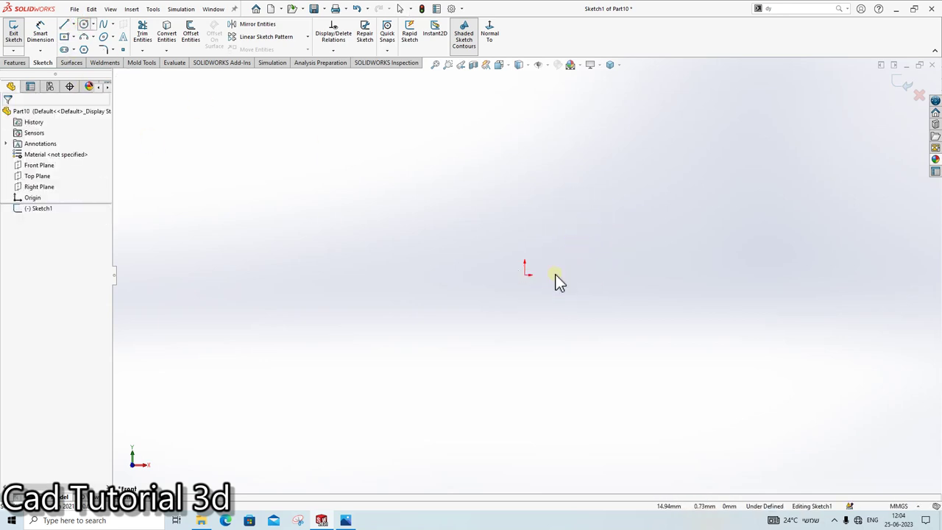
left_click(84, 24)
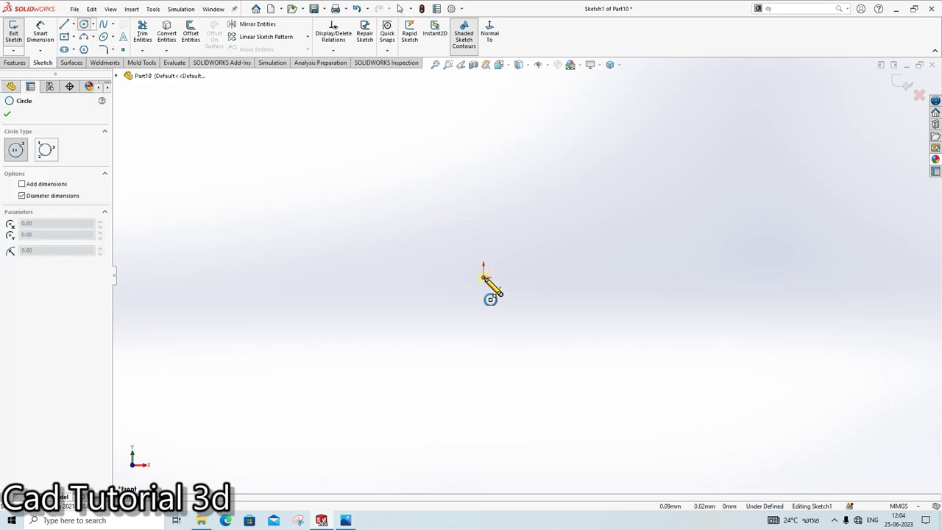
key("Escape")
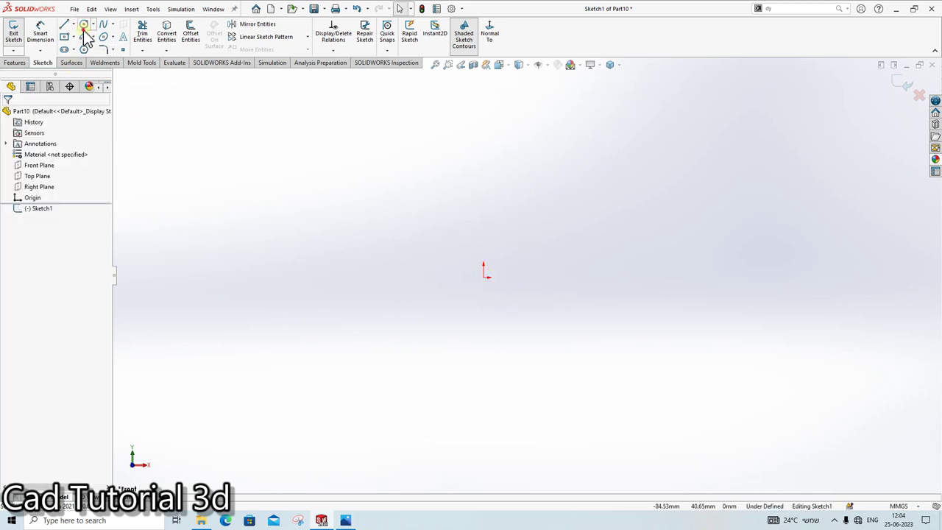
left_click(84, 24)
left_click(483, 277)
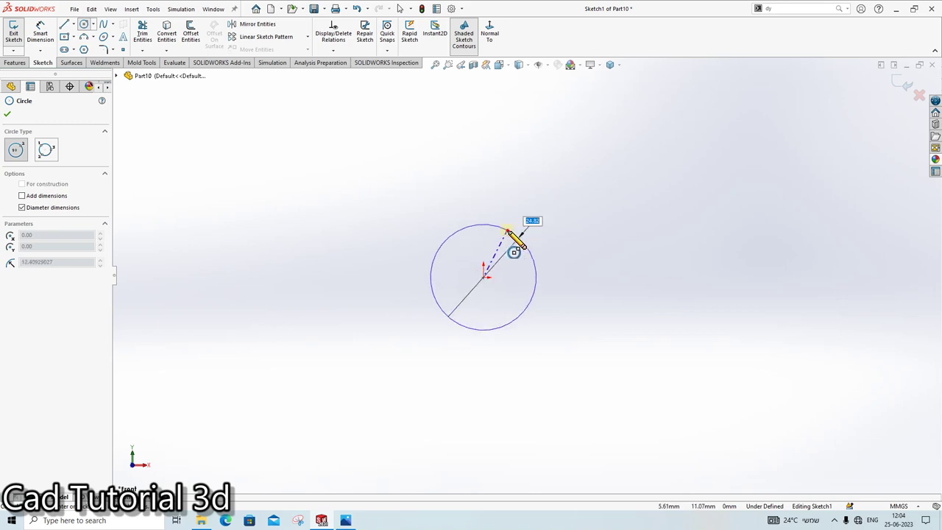
left_click(519, 238)
key("Escape")
Step: Check the Pipe Vise drawing, then add a diameter dimension to the circle
left_click(347, 521)
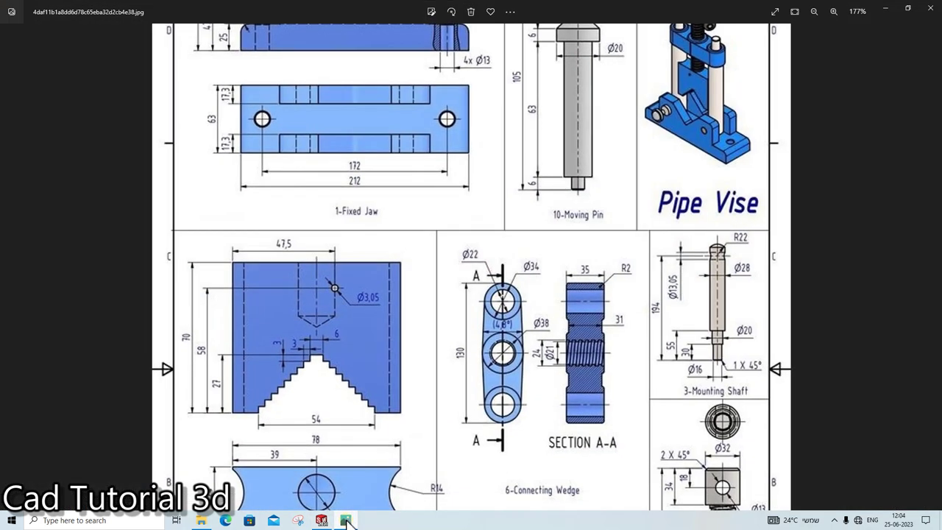
left_click(346, 521)
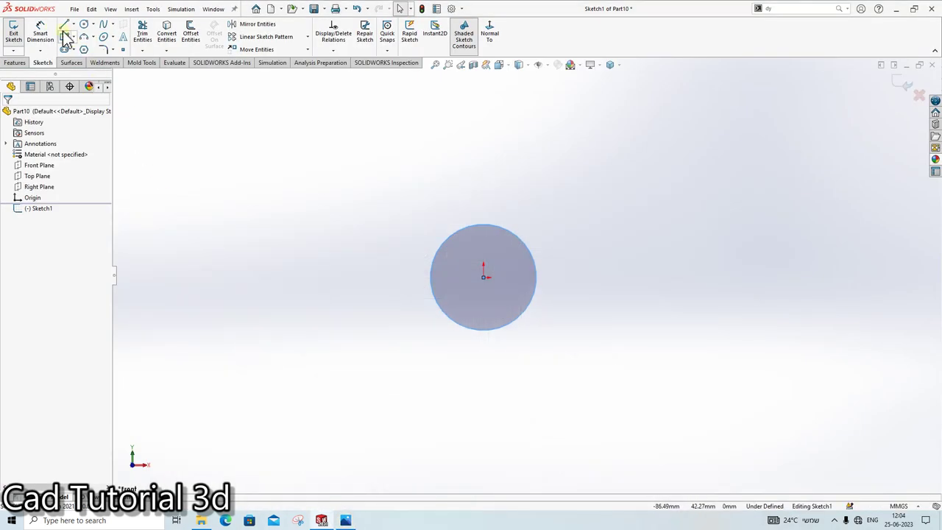
left_click(518, 238)
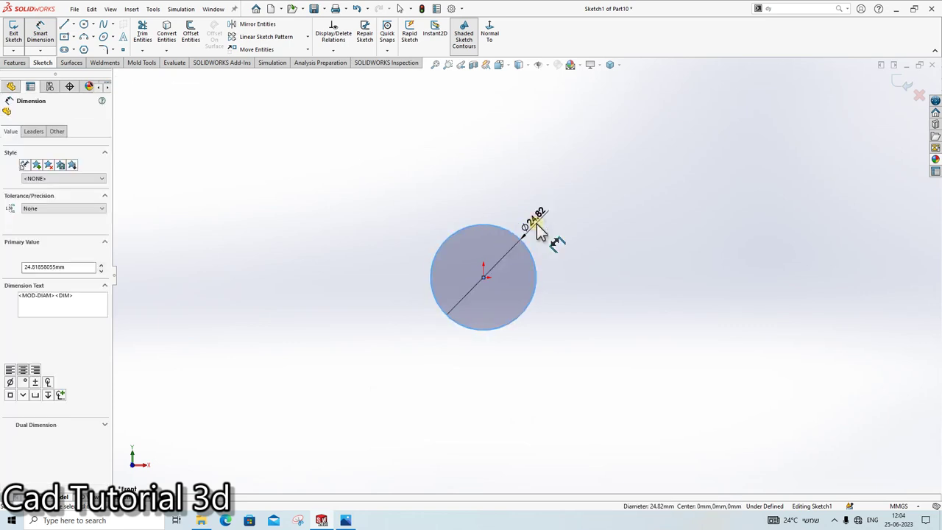
left_click(548, 232)
type("40")
key("Return")
Step: Extrude the circle 30 mm into a cylinder, then check the reference drawing again
left_click(15, 62)
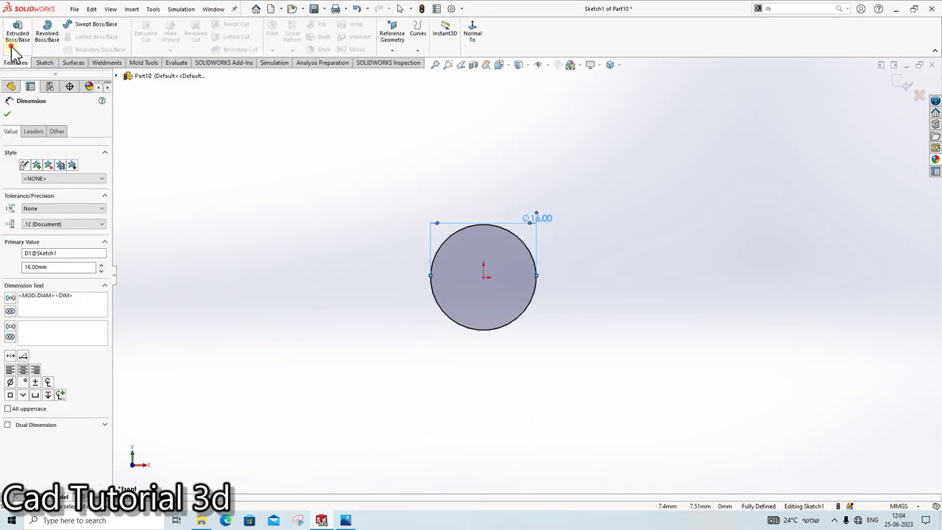
left_click(17, 33)
type("30.00mm")
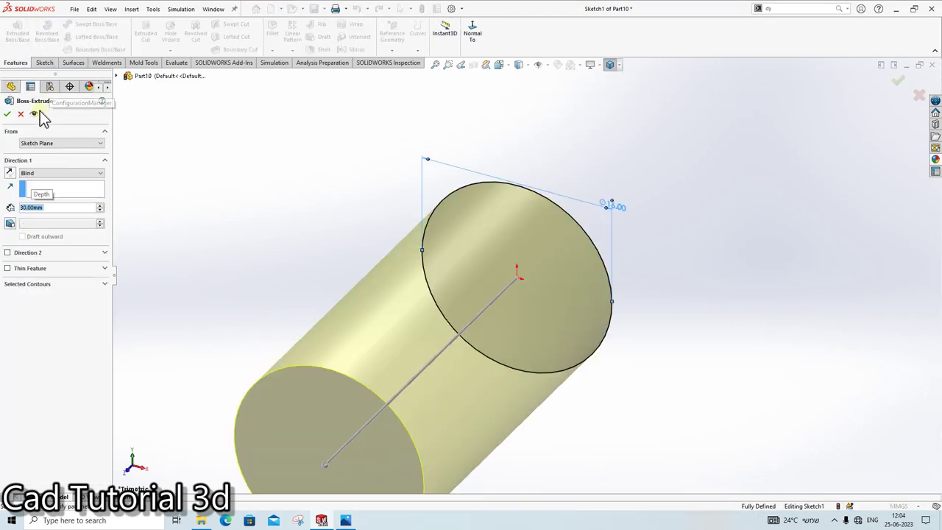
left_click(8, 114)
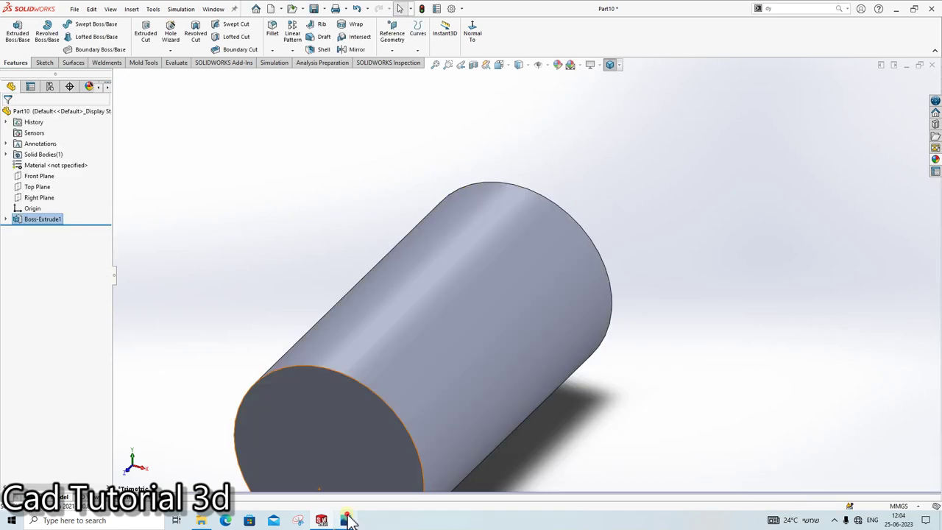
left_click(346, 520)
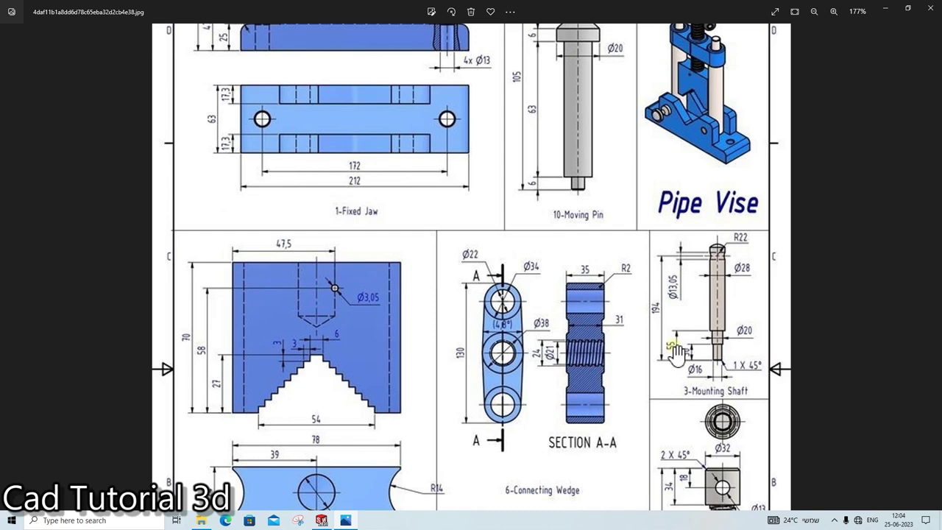
left_click(348, 520)
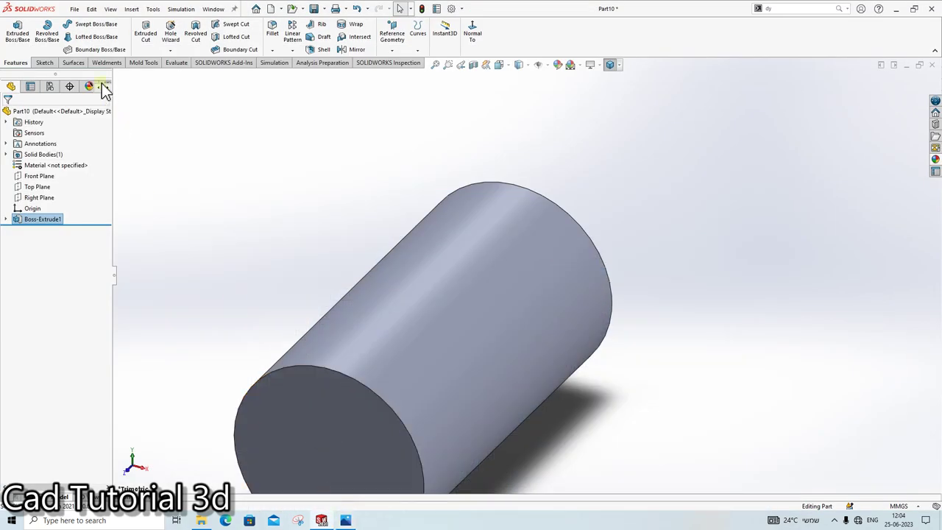
Step: Sketch a circle at the origin on the cylinder's end face
left_click(44, 65)
left_click(13, 33)
left_click(361, 413)
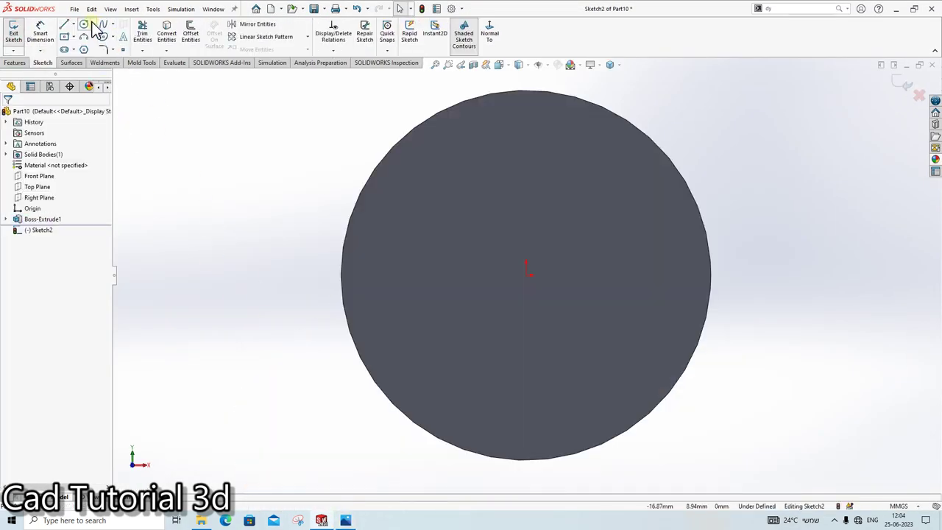
left_click(92, 24)
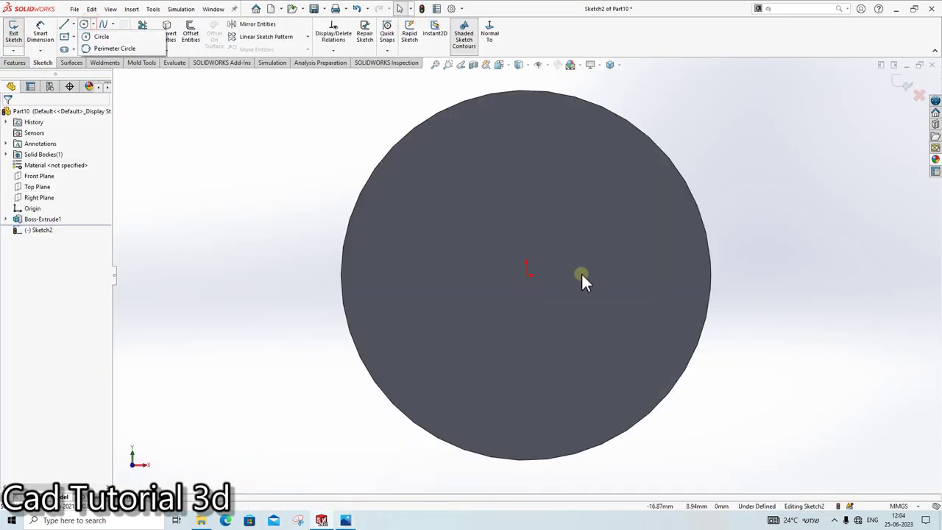
left_click(527, 278)
left_click(777, 179)
key("Escape")
Step: Dimension the new circle to a 20 mm diameter
left_click(38, 33)
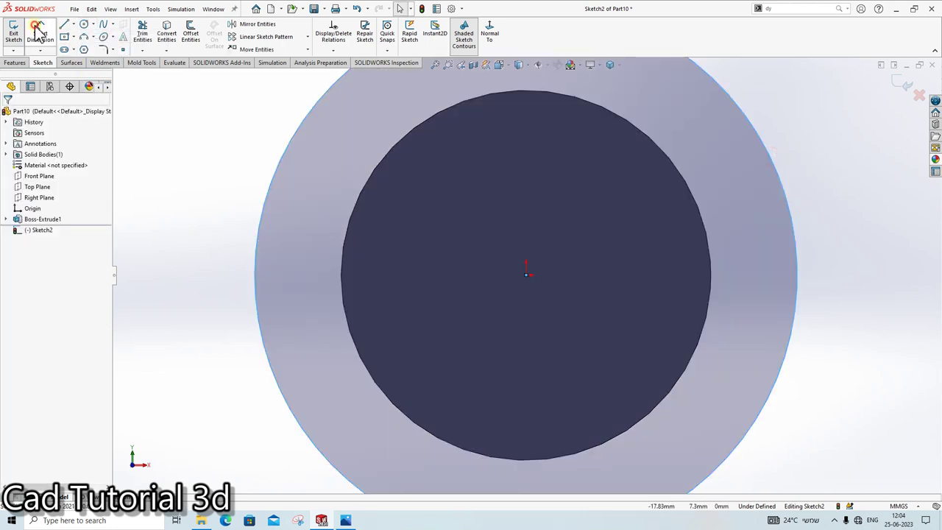
left_click(290, 141)
left_click(236, 150)
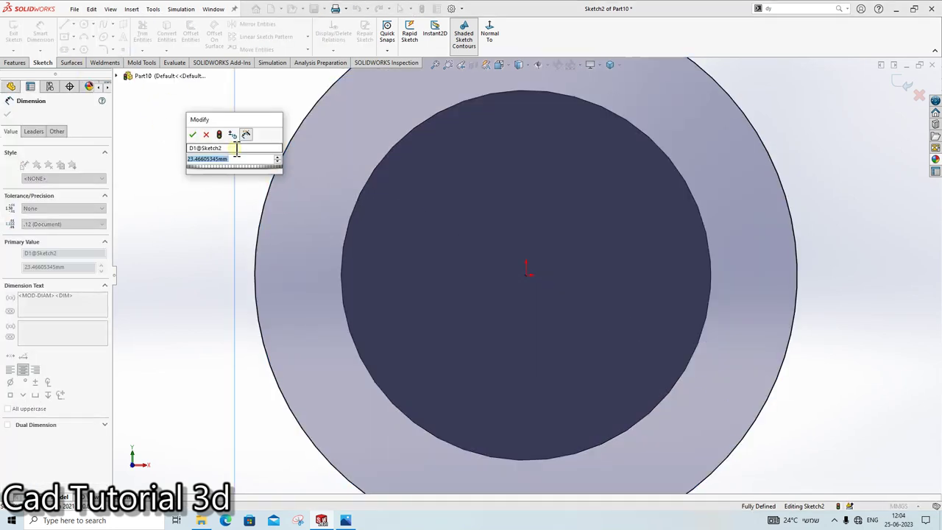
type("20")
key("Return")
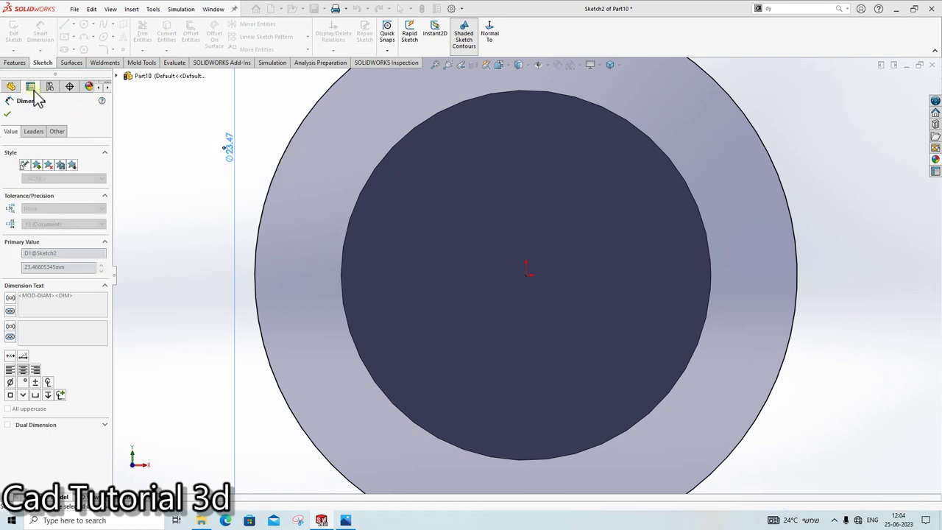
Step: Extrude the Ø20 circle to a depth of 55-30 (25 mm), then check the drawing
left_click(15, 62)
left_click(17, 36)
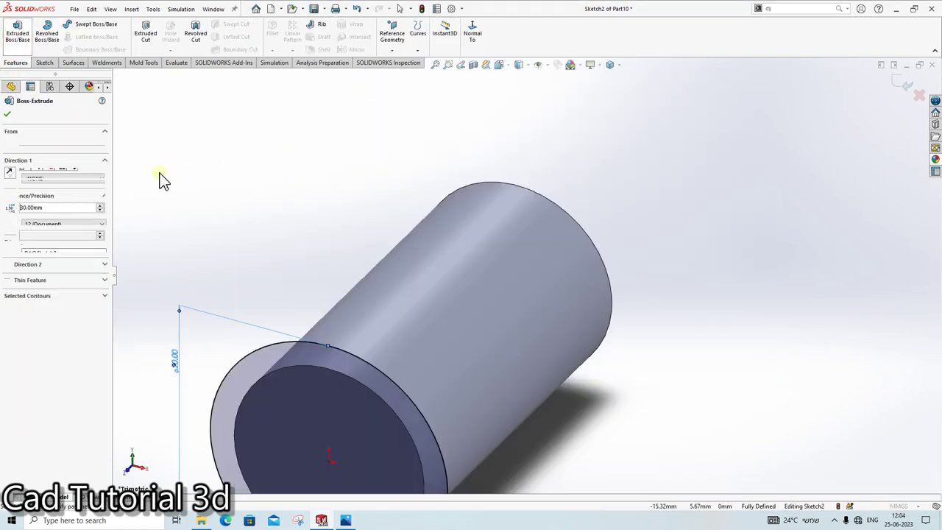
type("55-30")
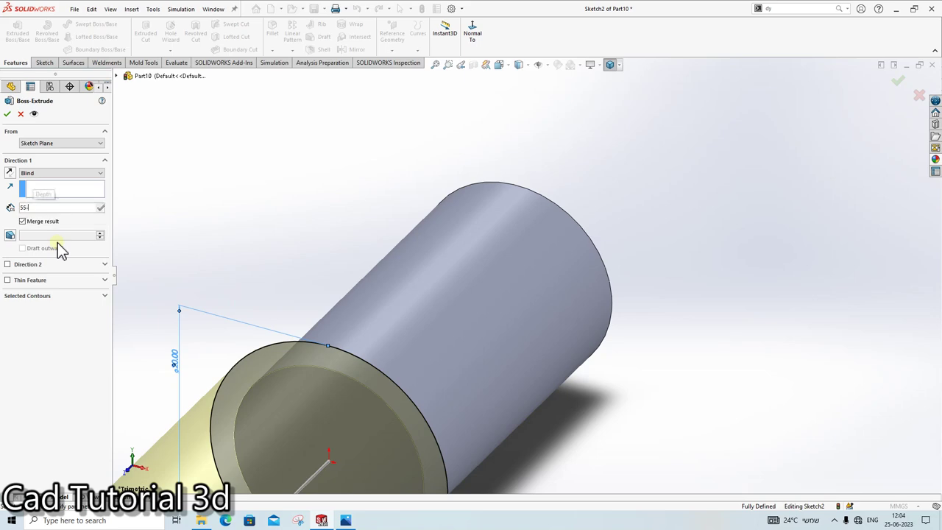
key("Return")
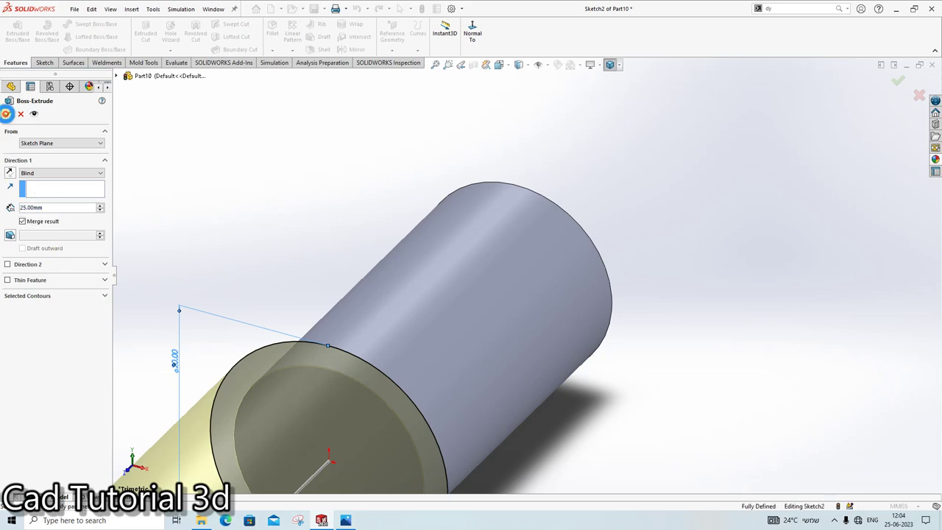
left_click(6, 113)
scroll(440, 326, "up", 3)
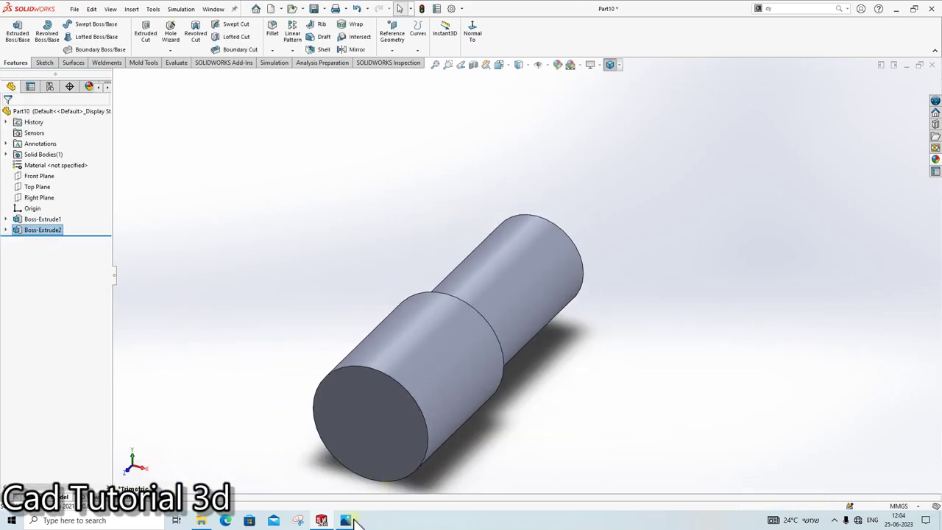
left_click(354, 519)
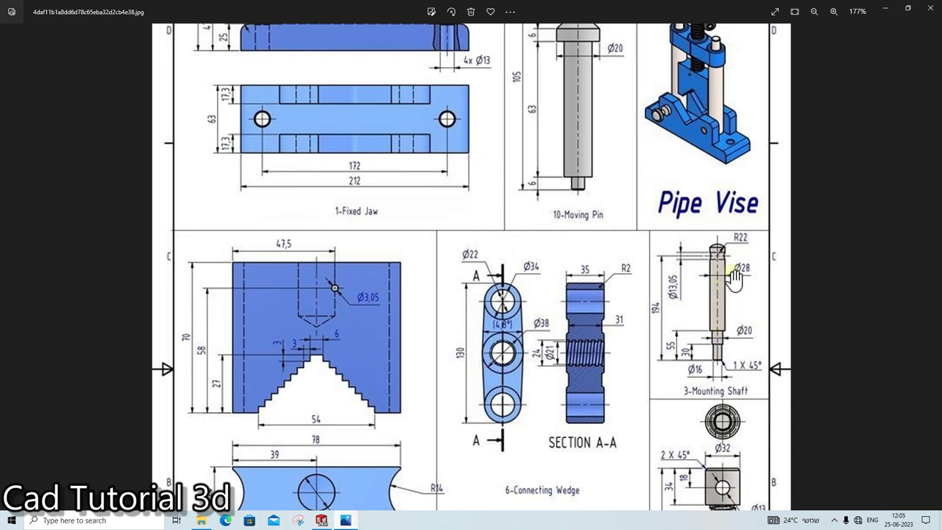
left_click(349, 521)
Step: Sketch a circle at the origin on the shaft's end face and exit the sketch
left_click(43, 63)
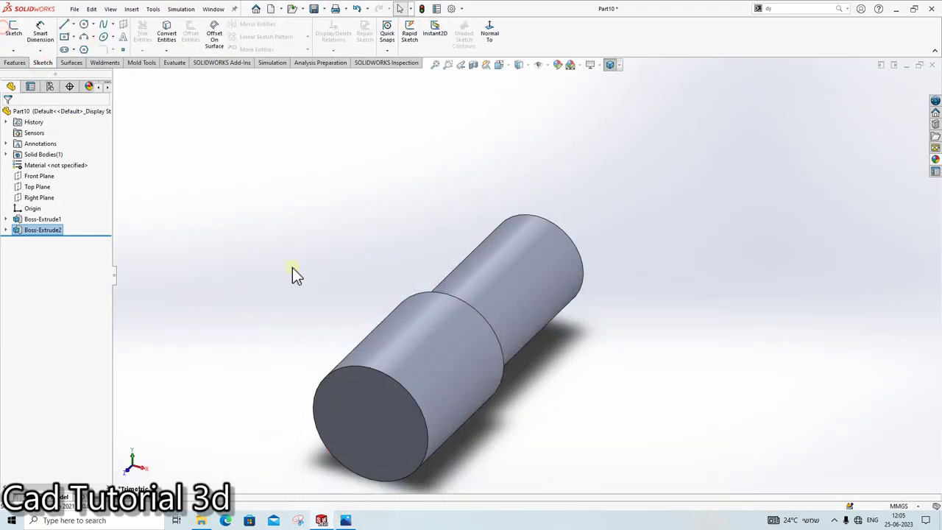
left_click(13, 29)
left_click(373, 412)
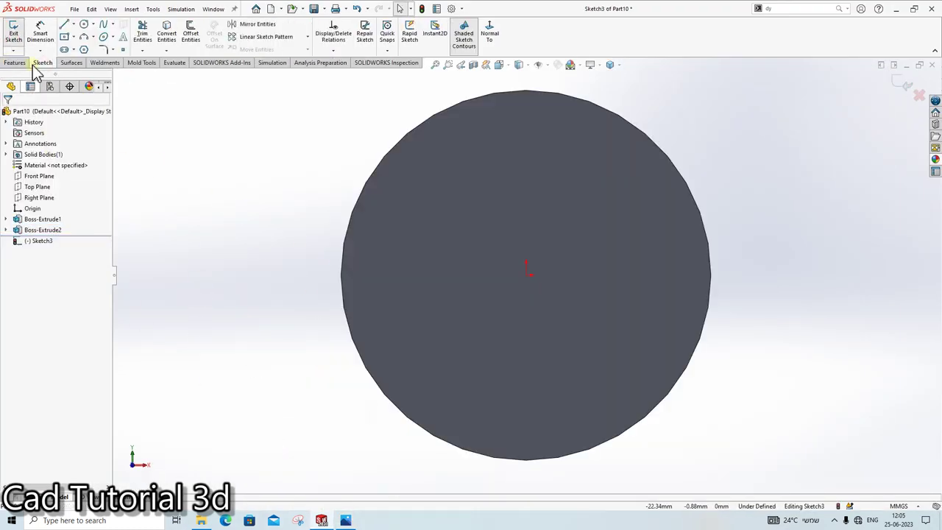
left_click(83, 24)
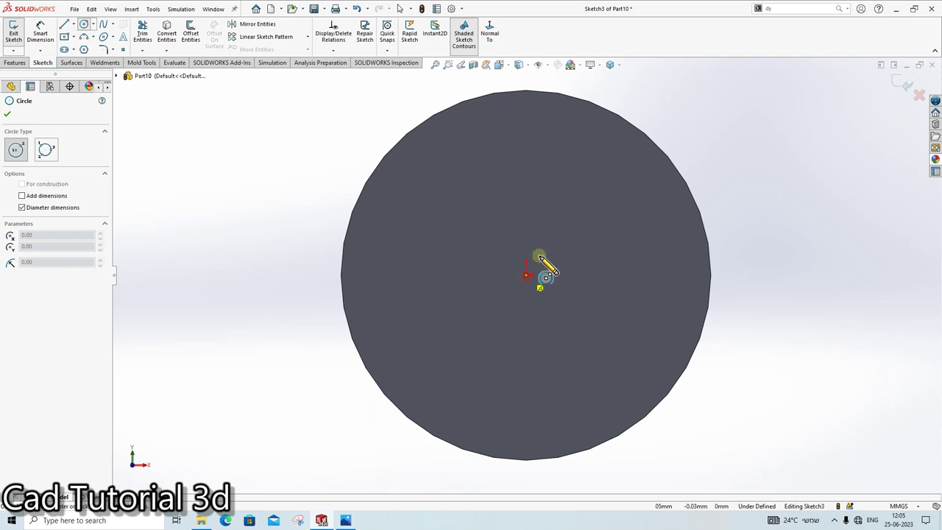
key("Escape")
left_click(83, 25)
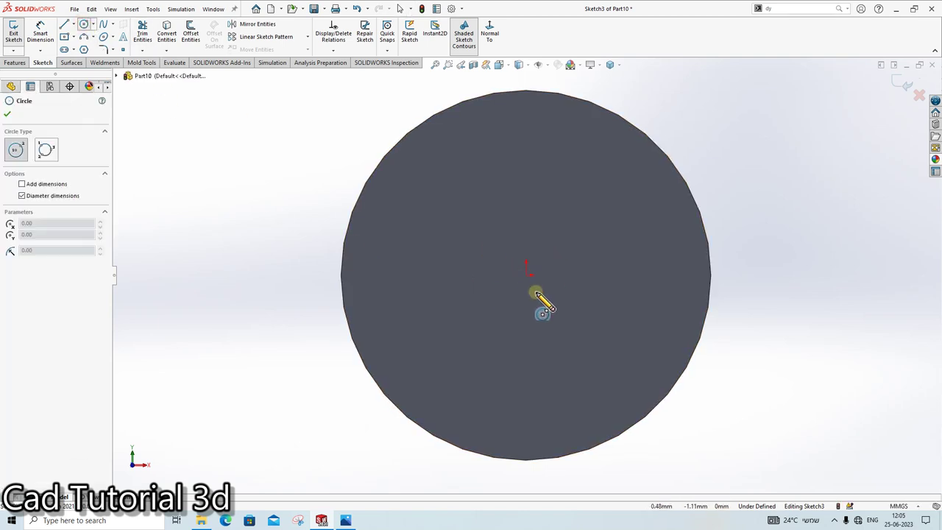
left_click(527, 276)
left_click(580, 219)
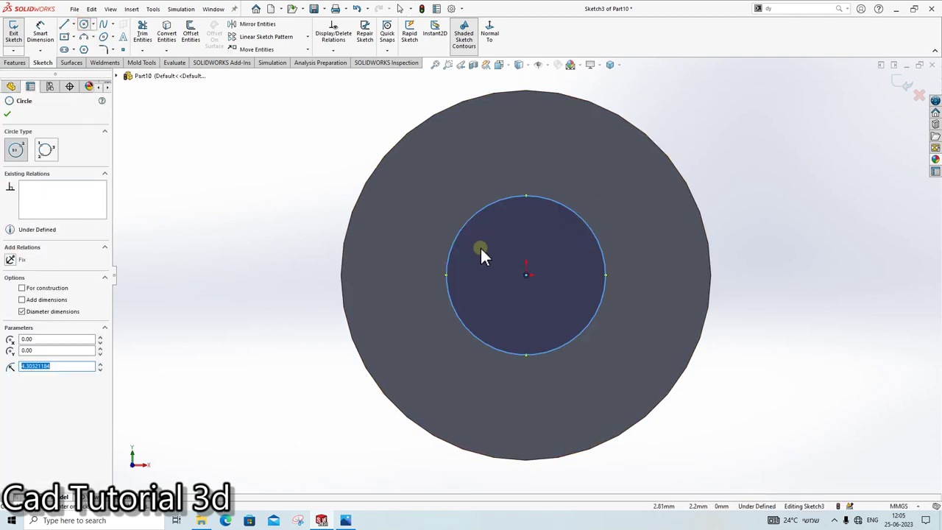
key("Escape")
left_click(41, 29)
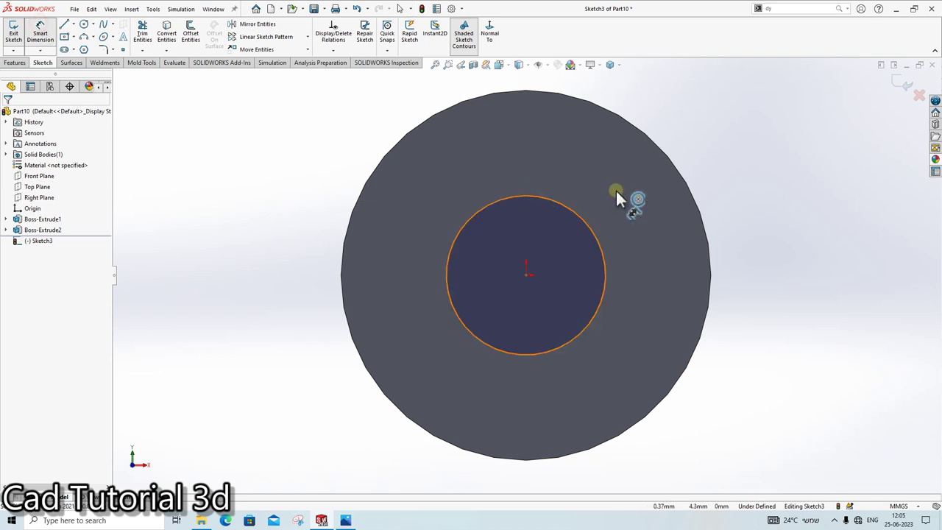
left_click(905, 86)
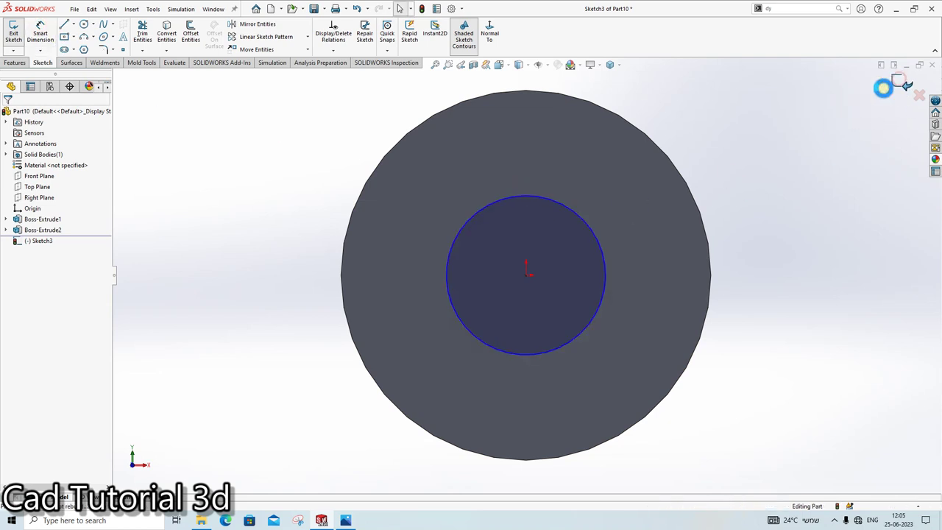
Step: Delete Sketch3, then orbit the model and return to the front view
left_click(568, 208)
key("Delete")
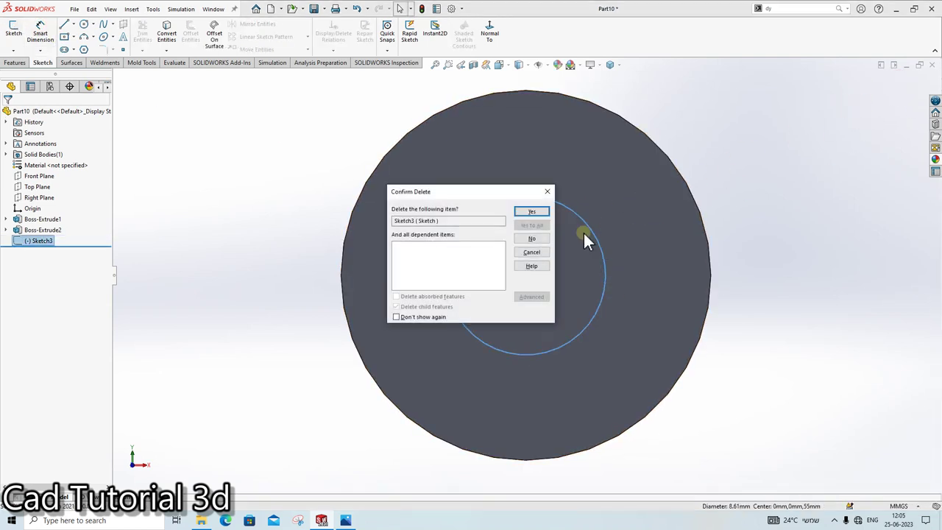
left_click(547, 227)
middle_click_drag(636, 151, 623, 202)
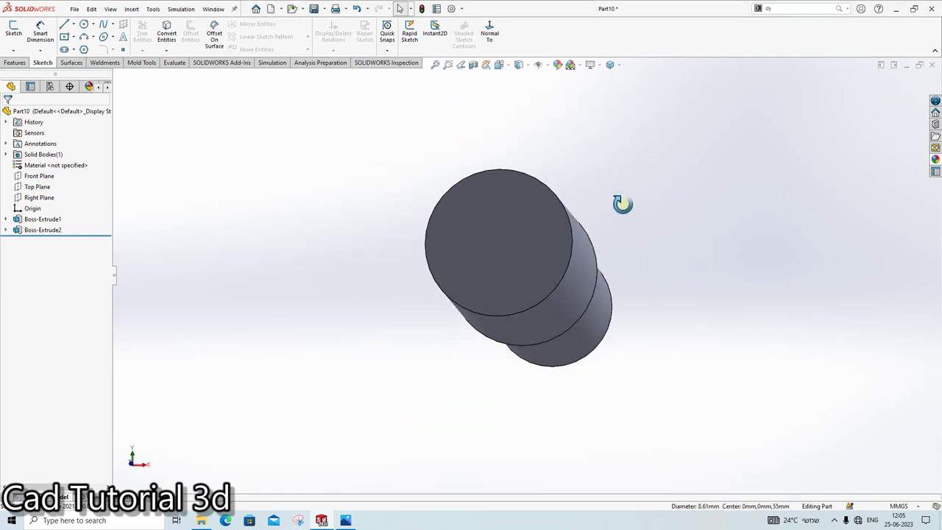
left_click(489, 33)
Step: Start a new sketch on the Top Plane, checking the Pipe Vise drawing
left_click(40, 176)
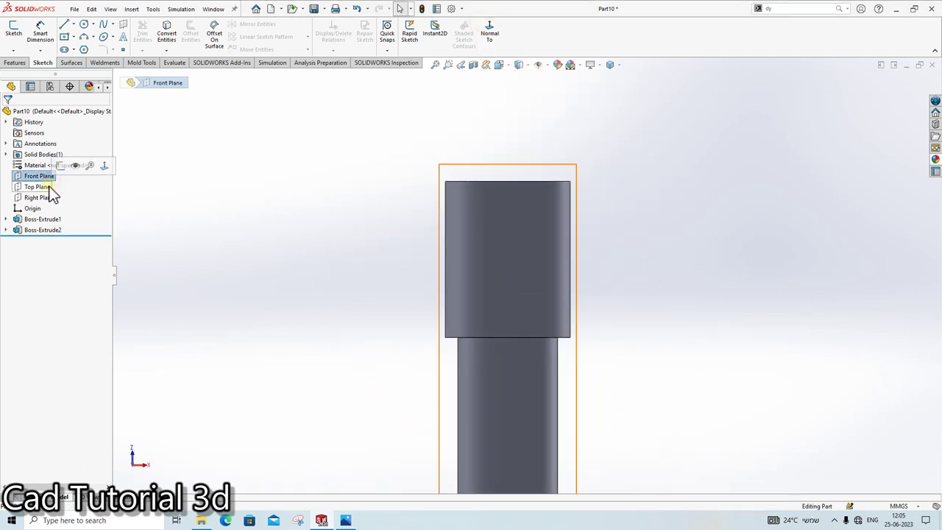
left_click(37, 186)
left_click(46, 169)
scroll(563, 382, "up", 1)
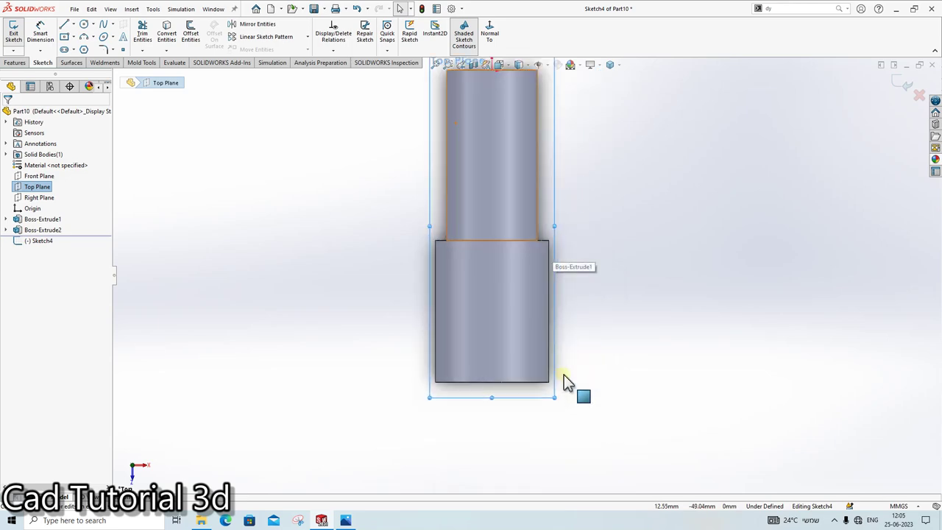
scroll(361, 478, "up", 3)
scroll(529, 347, "down", 1)
scroll(530, 347, "down", 3)
left_click(343, 520)
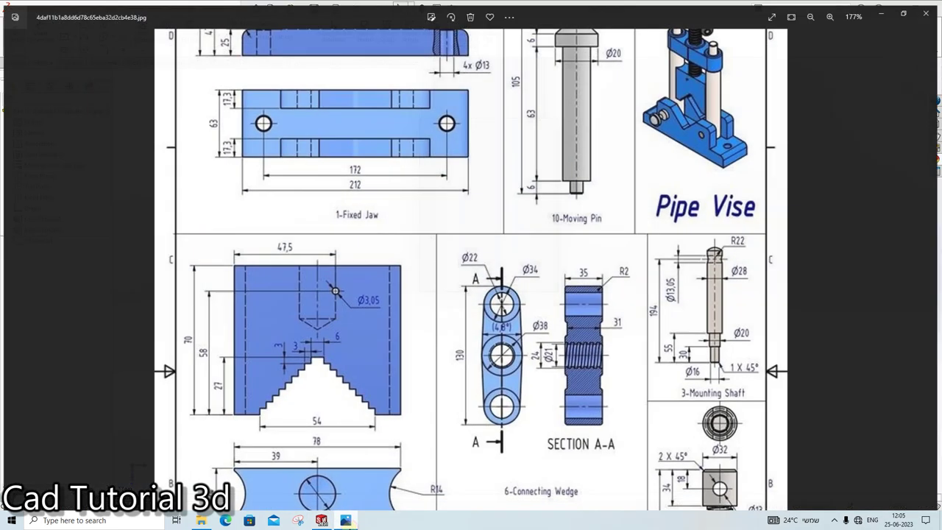
left_click(322, 520)
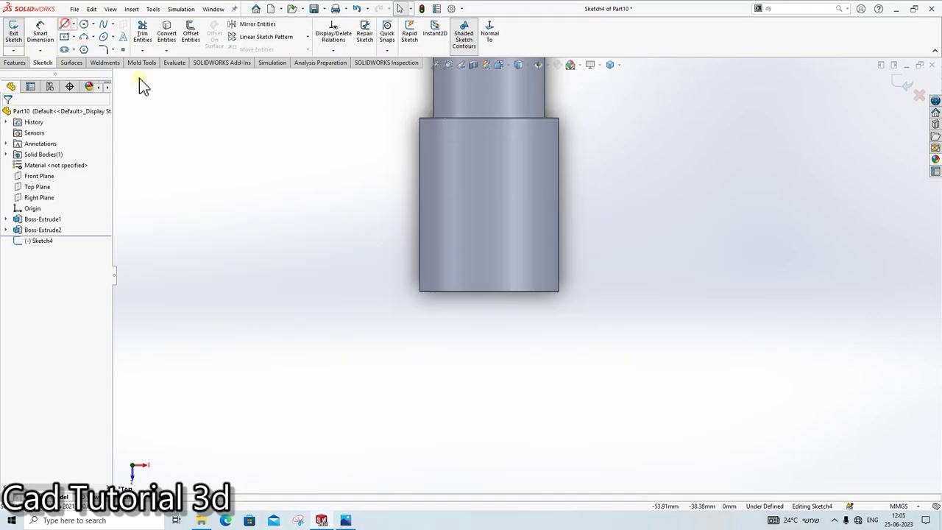
Step: Make two cancelled attempts at starting a line on the bottom edge
key("l")
left_click(489, 291)
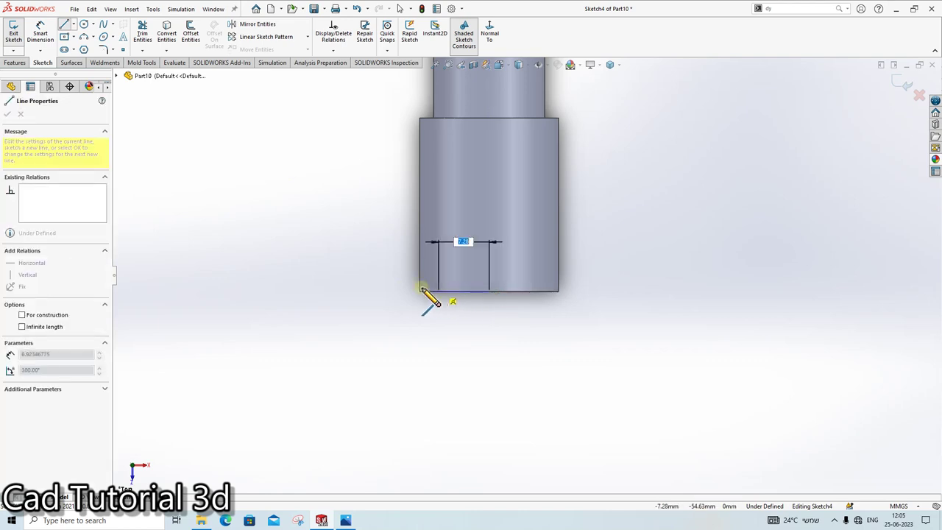
key("Escape")
left_click(65, 24)
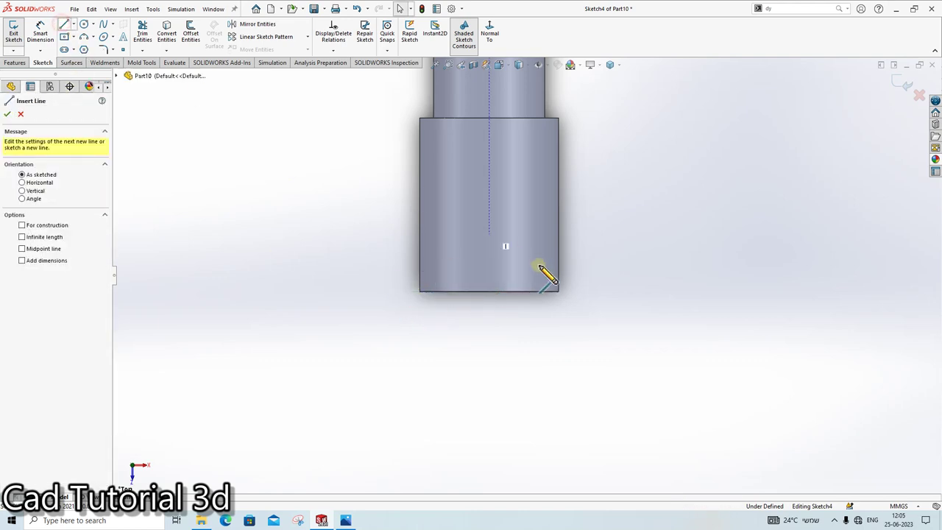
left_click(489, 291)
key("Escape")
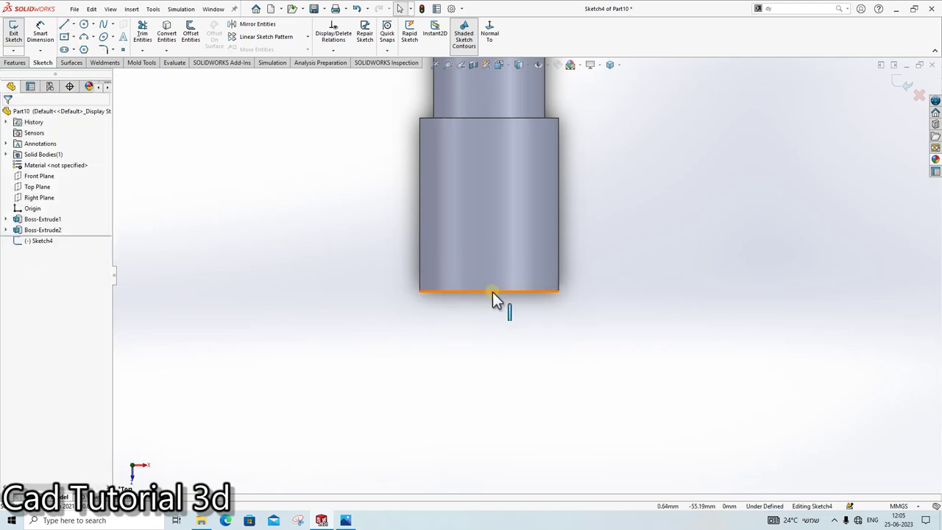
left_click(65, 25)
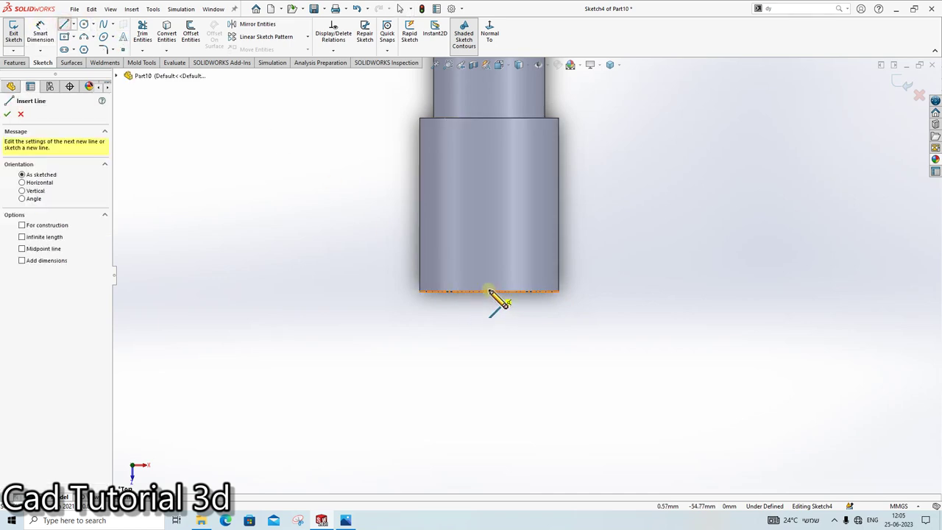
Step: Draw a vertical line down 67.5 mm, delete it, and redraw it from the bottom-left corner
left_click(488, 292)
scroll(442, 345, "up", 2)
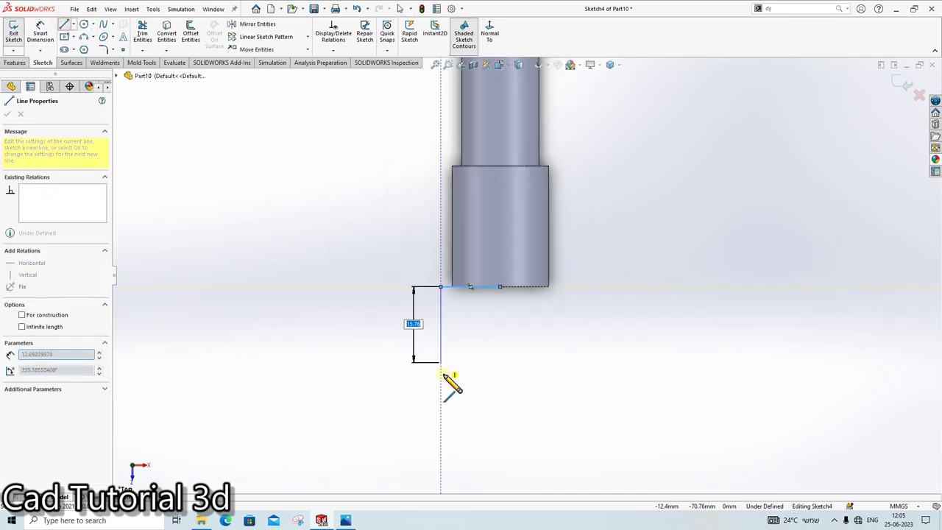
scroll(475, 412, "up", 3)
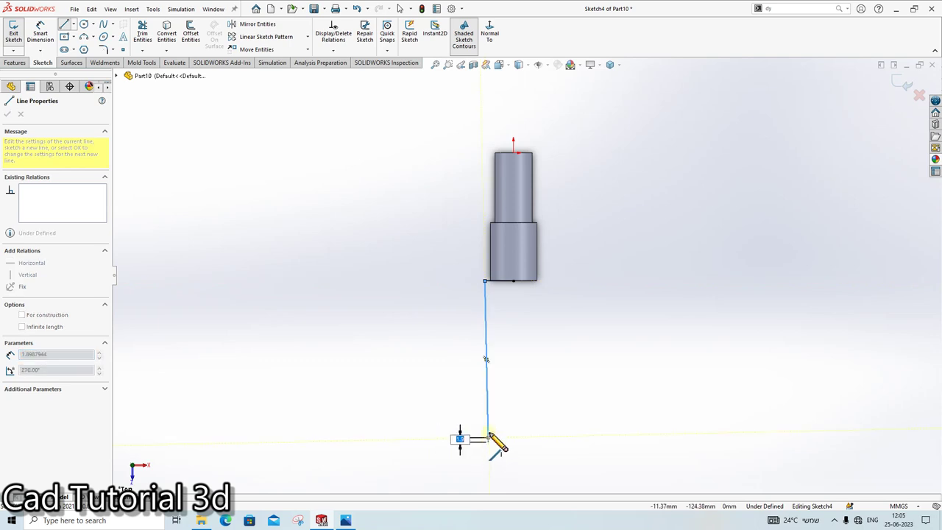
double_click(488, 435)
scroll(488, 435, "down", 2)
left_click(489, 377)
key("Delete")
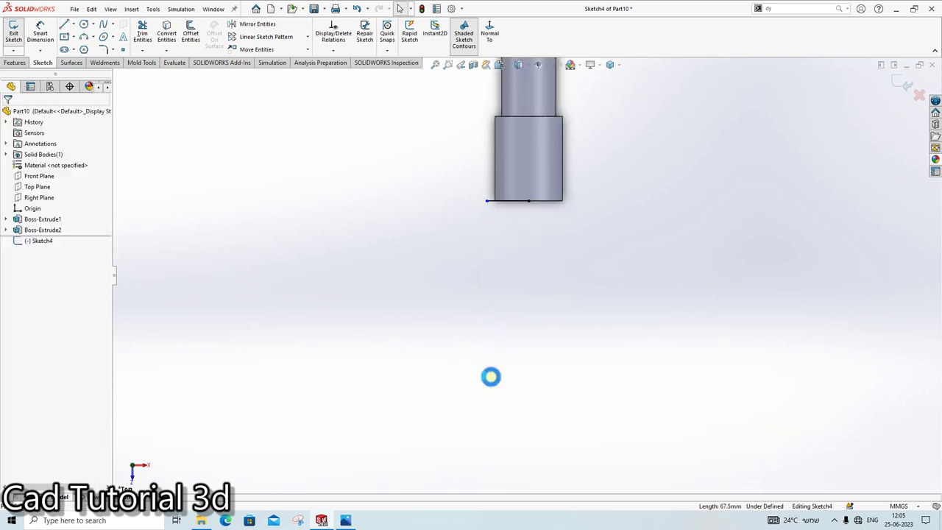
left_click(486, 200)
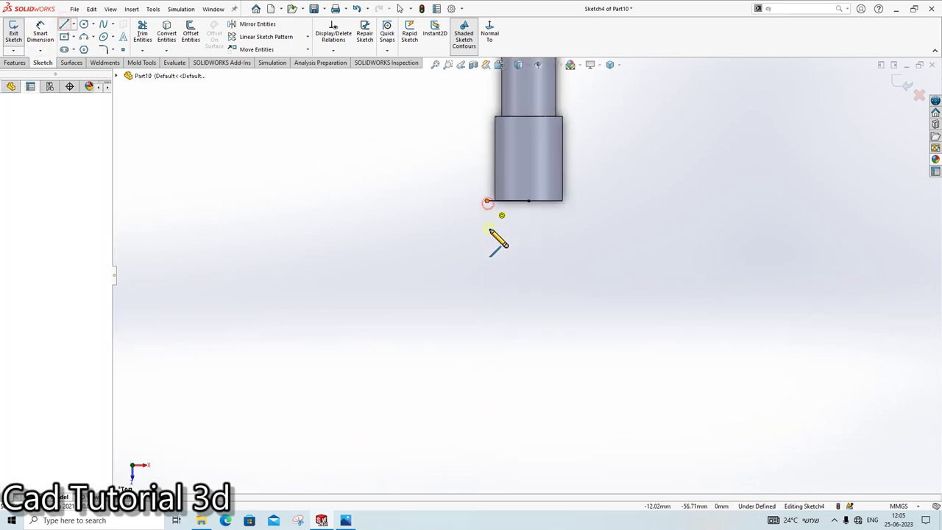
left_click(487, 359)
Step: Check the reference drawing, then finish the semicircular arc at the line's end
left_click(346, 520)
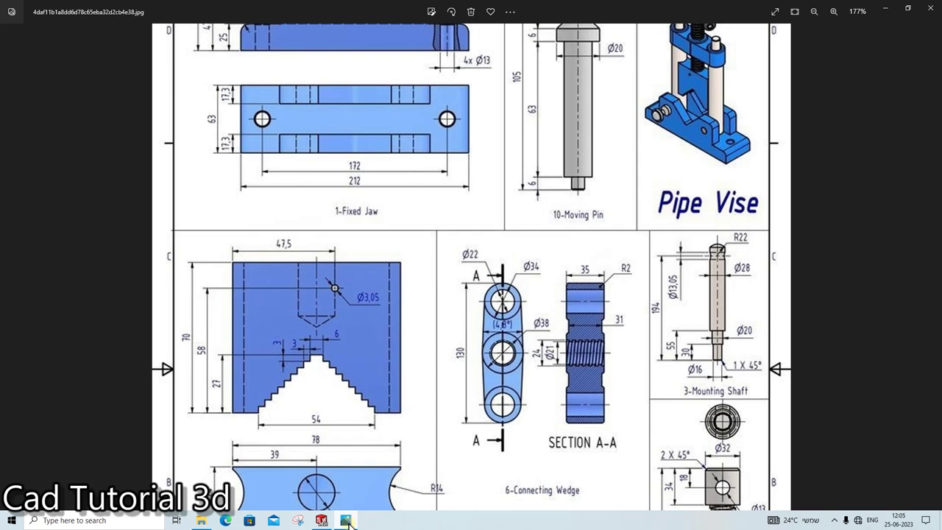
left_click(345, 520)
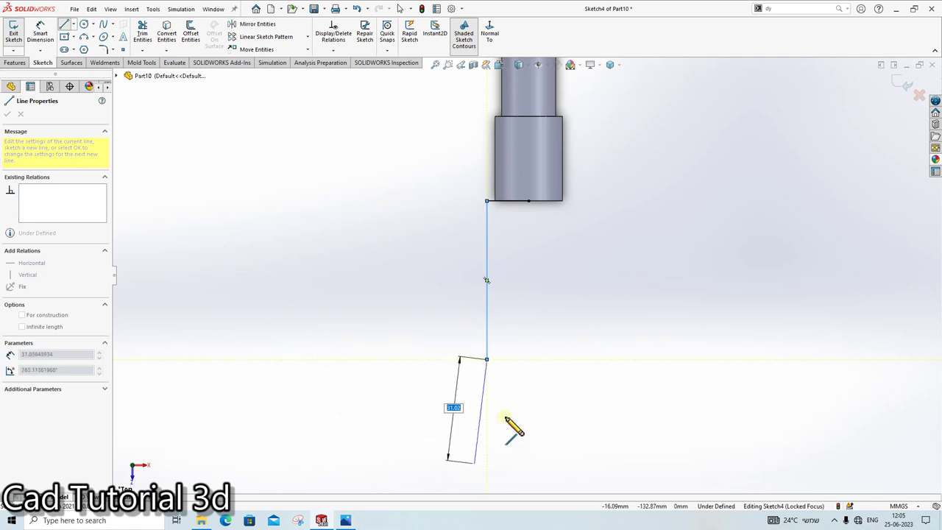
scroll(508, 412, "down", 3)
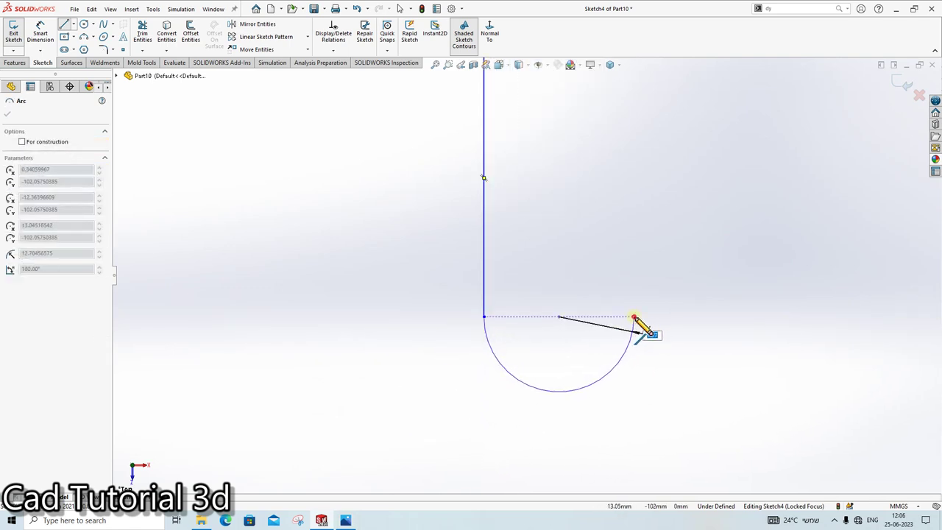
left_click(634, 317)
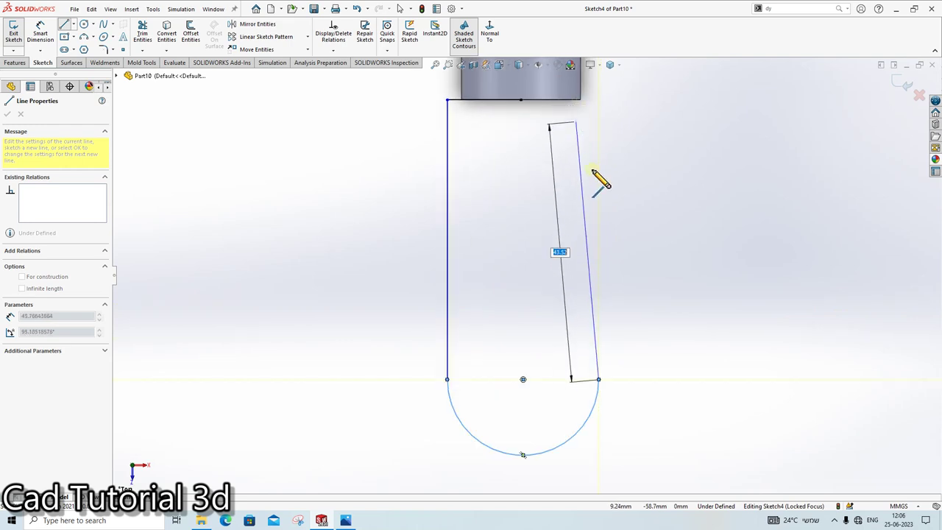
key("Escape")
Step: Draw a vertical line from the upper block's bottom edge to the arc's bottom
left_click(64, 26)
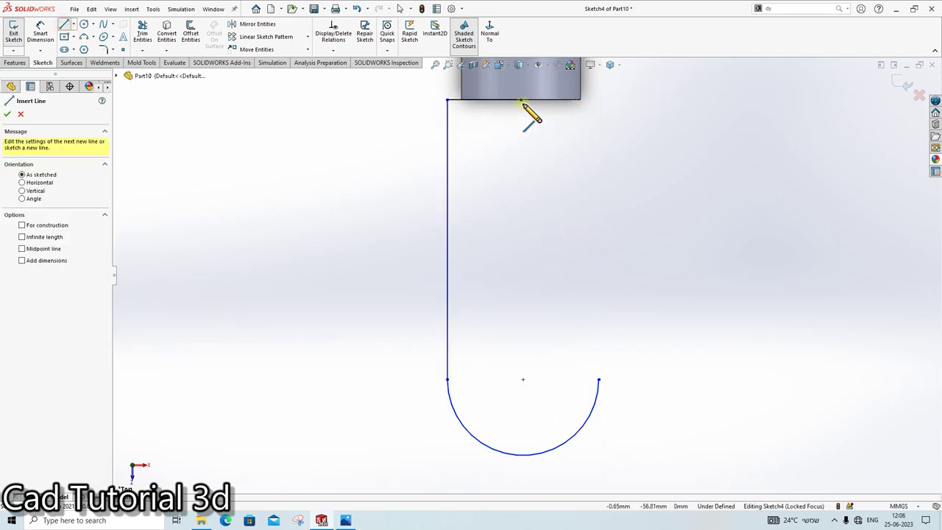
left_click(519, 101)
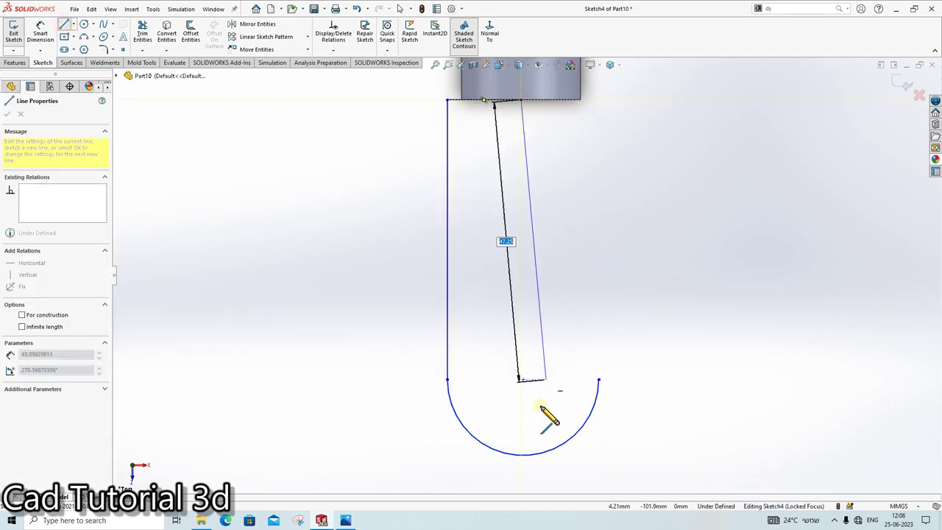
left_click(522, 454)
key("Escape")
scroll(537, 305, "down", 2)
left_click(555, 333)
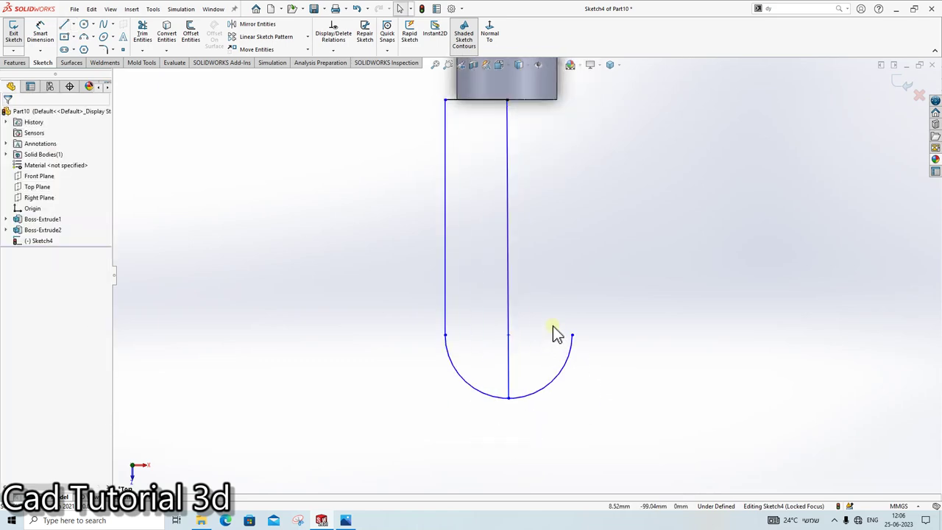
left_click(344, 520)
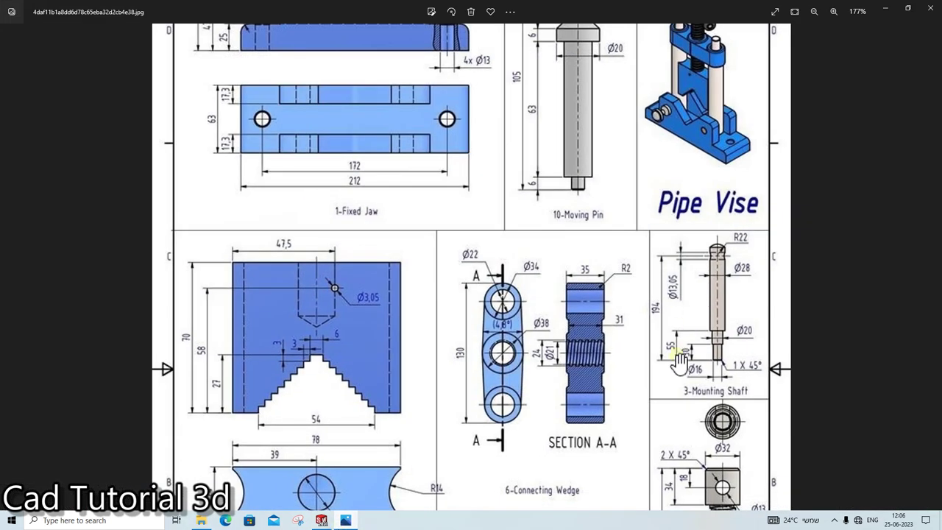
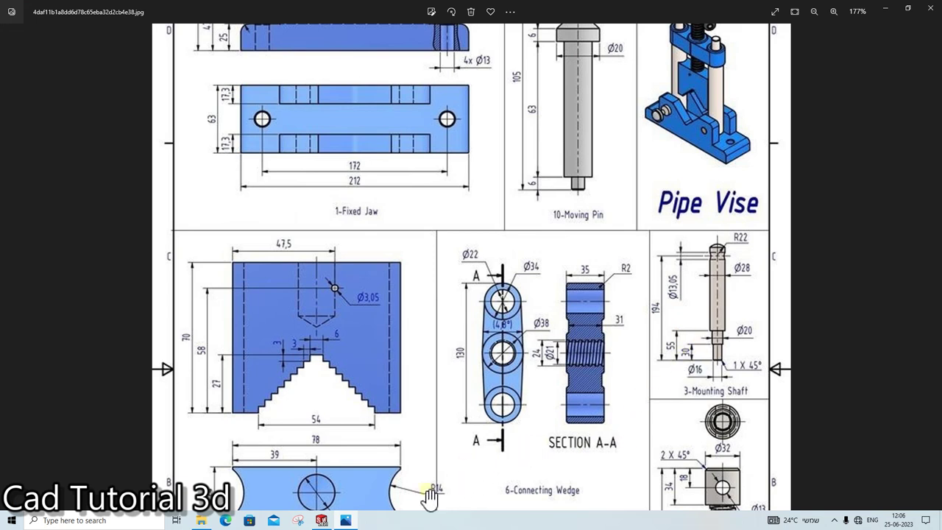
Step: Dimension the pin's vertical length, top line to arc bottom, as 194-55+22 = 161 mm
left_click(347, 520)
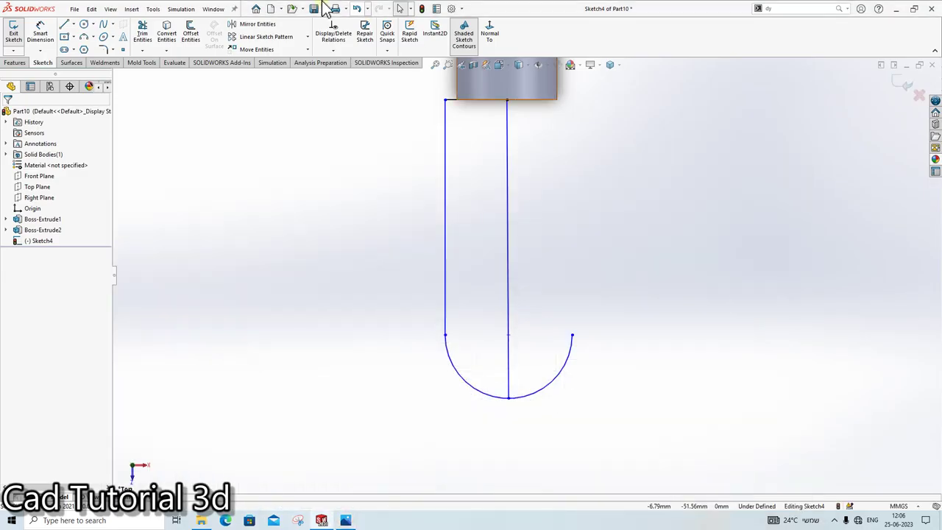
left_click(46, 37)
left_click(485, 100)
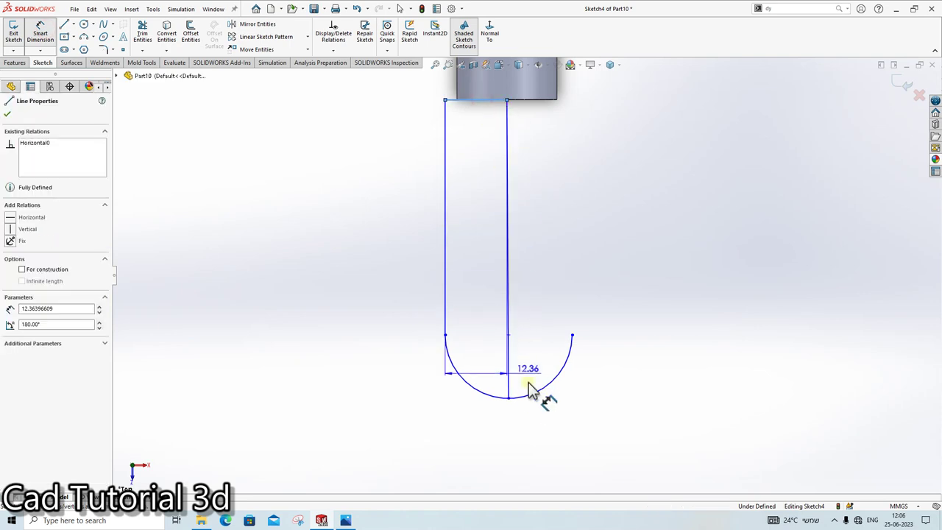
left_click(508, 397)
left_click(393, 352)
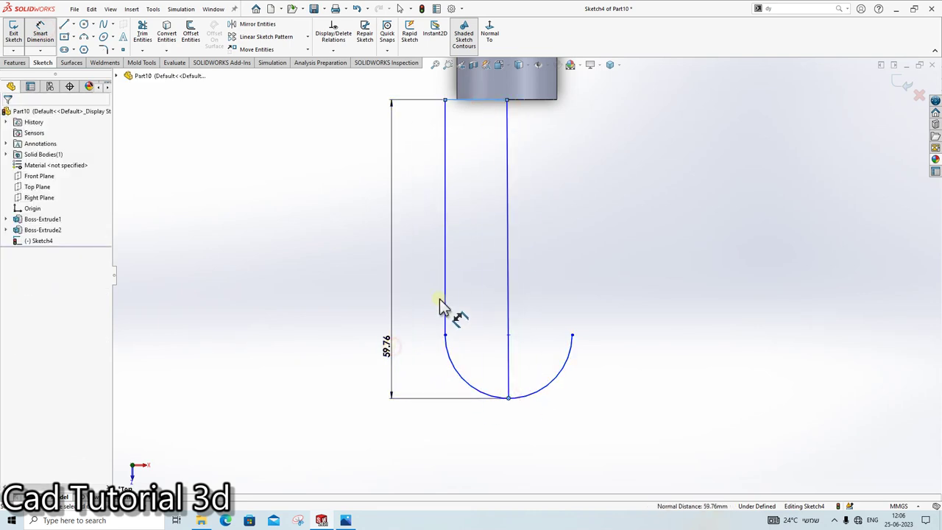
type("194-55-")
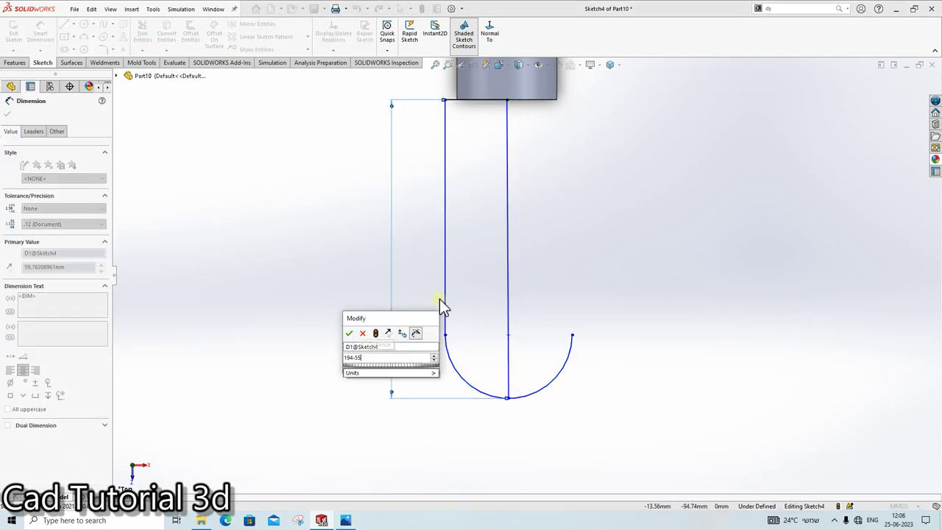
left_click(344, 520)
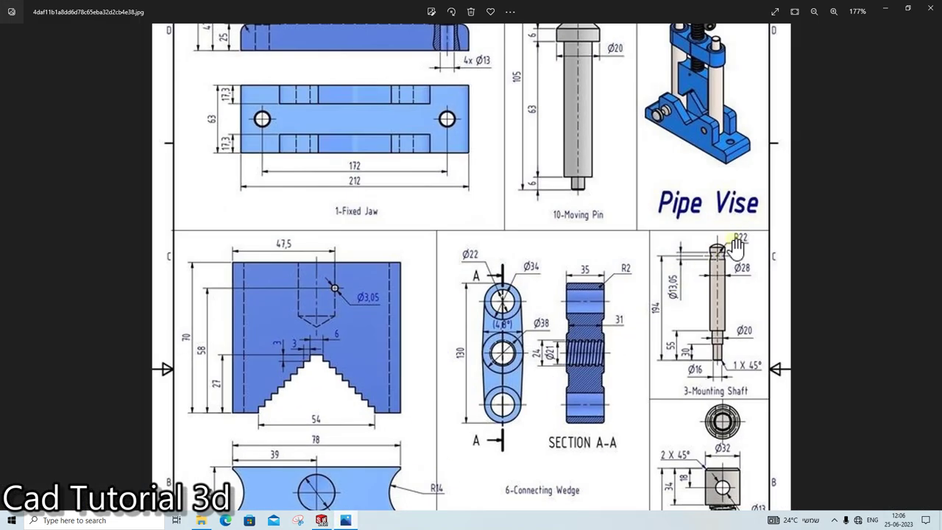
left_click(346, 520)
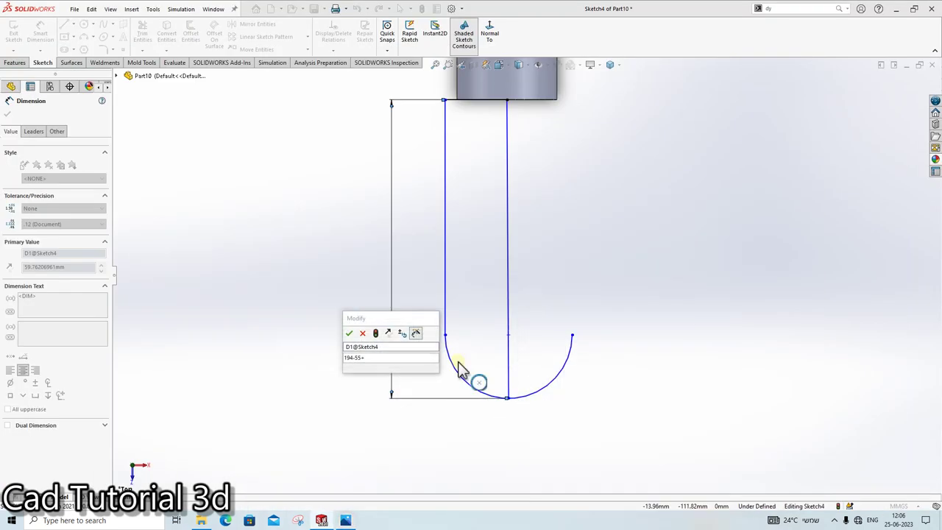
type("2")
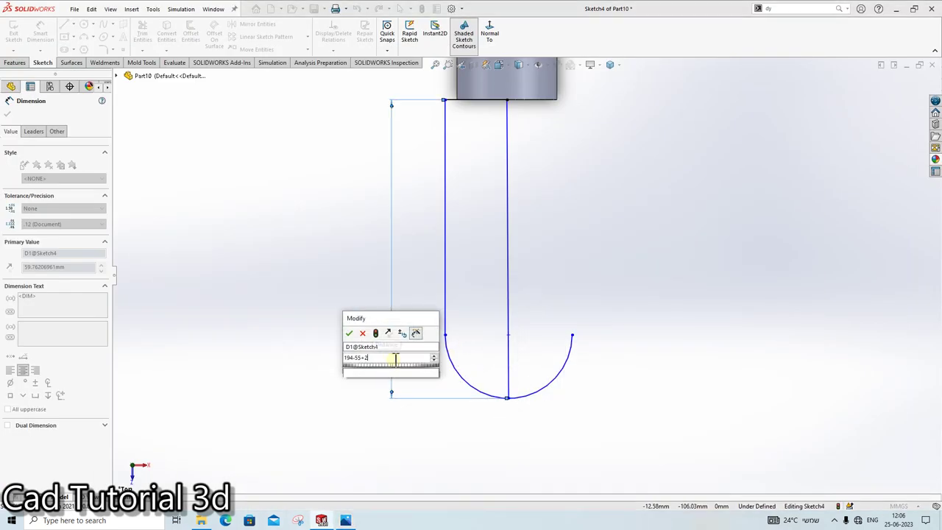
type("2")
key("Return")
key("Escape")
Step: Bring the Pipe Vise reference drawing back up over SOLIDWORKS
scroll(623, 316, "up", 3)
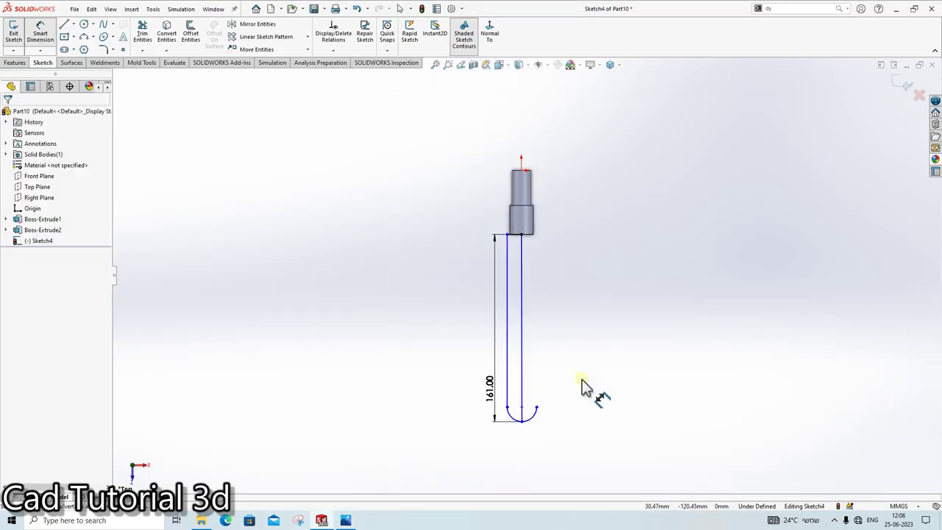
scroll(599, 389, "down", 2)
scroll(542, 316, "down", 2)
left_click(344, 520)
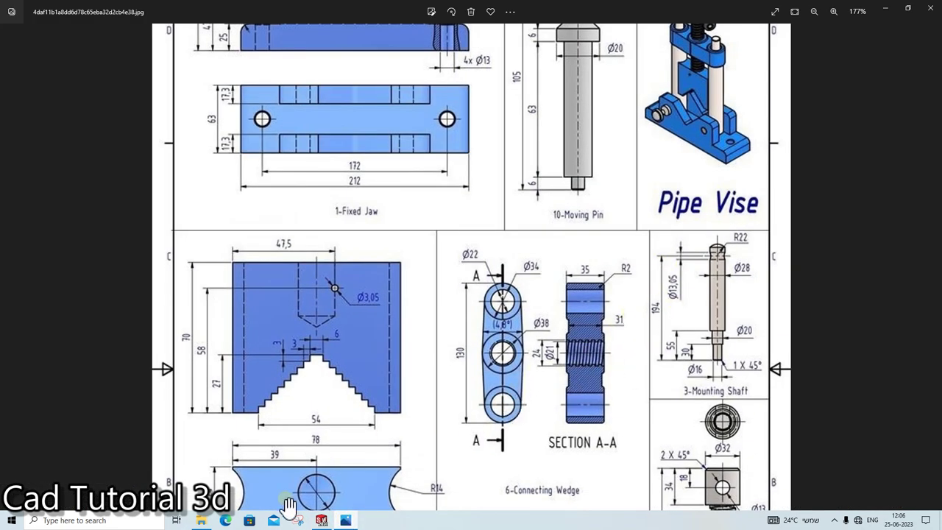
left_click(345, 520)
left_click(345, 521)
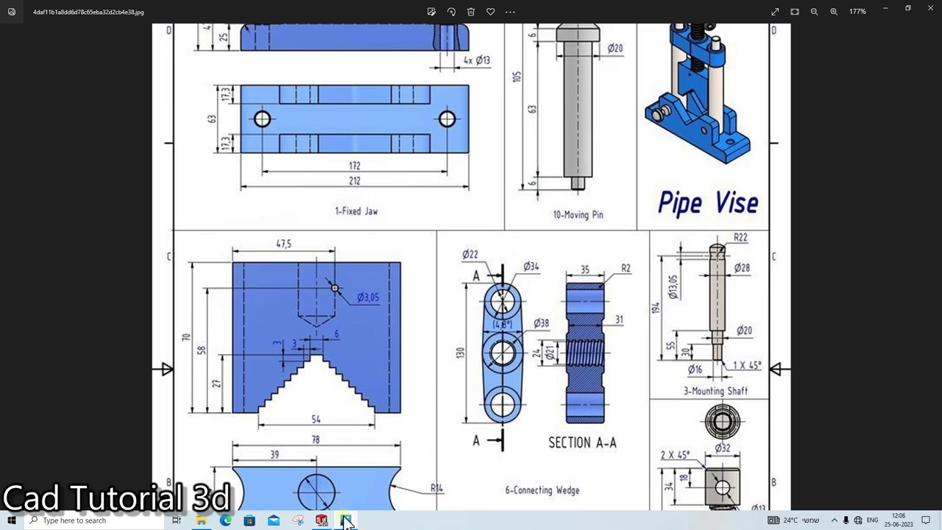
Step: Delete the bottom arc and make the middle and right vertical lines equal in length
left_click(345, 521)
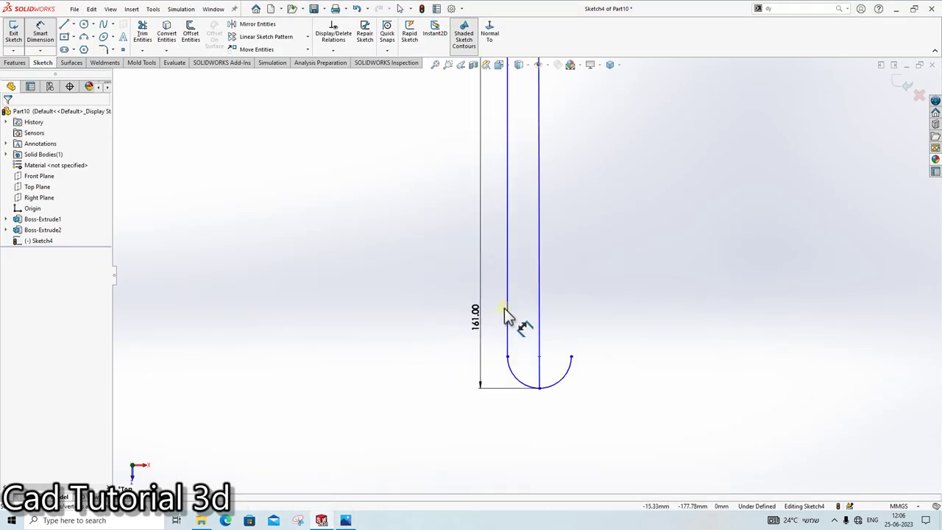
left_click(520, 384)
left_click(563, 377)
key("Delete")
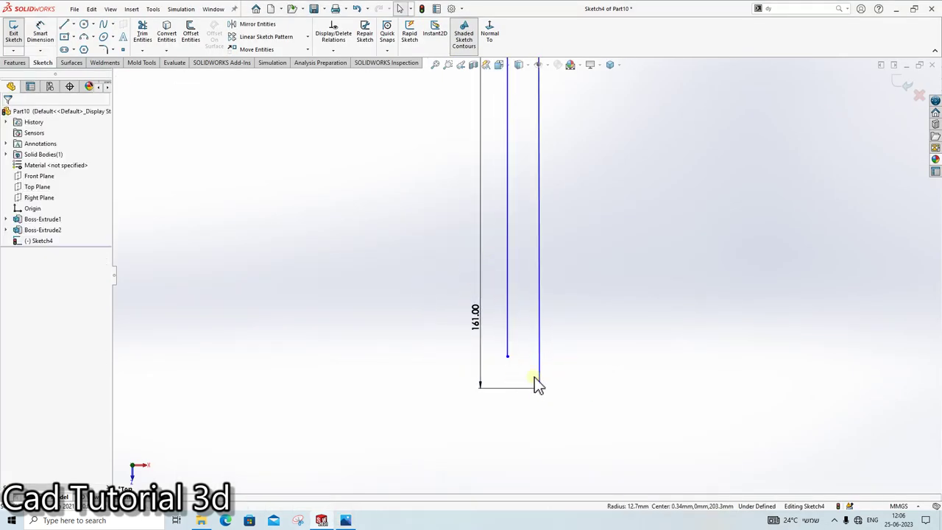
left_click(507, 352)
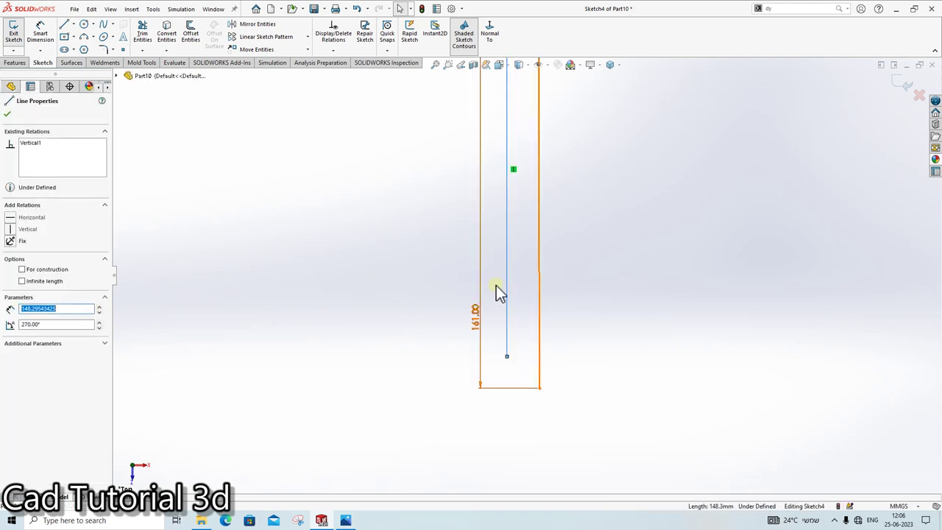
left_click(540, 304, "ctrl")
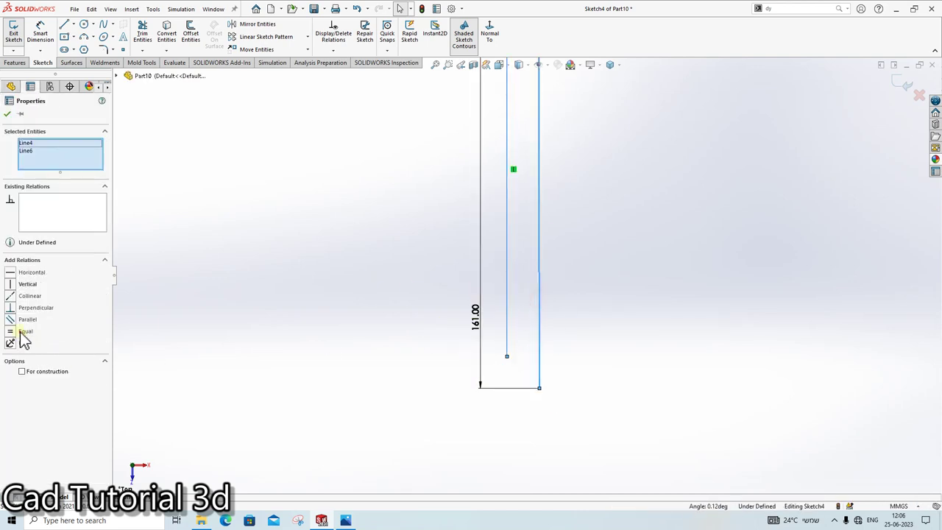
left_click(22, 335)
left_click(395, 440)
scroll(591, 223, "up", 2)
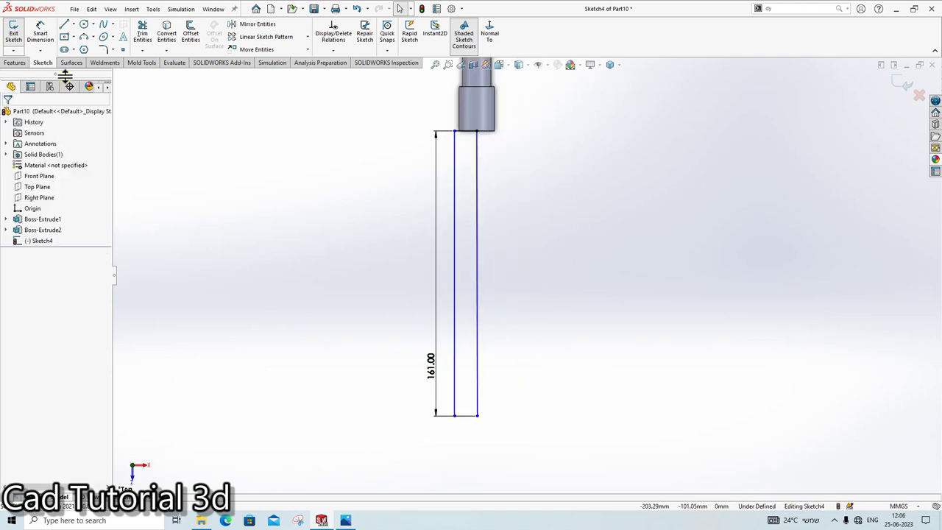
Step: Close the bottom edge with a line and widen the rectangle by moving its left edge outward
left_click(64, 28)
key("Escape")
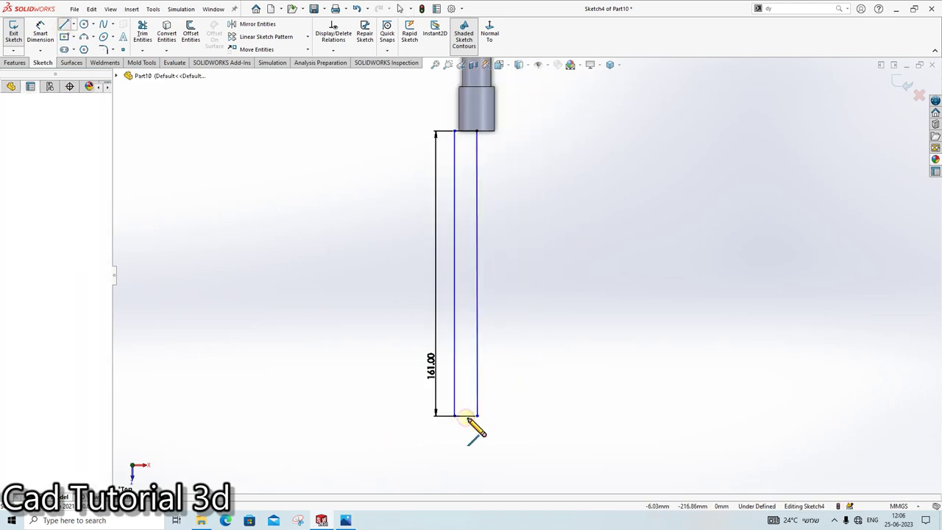
left_click(64, 24)
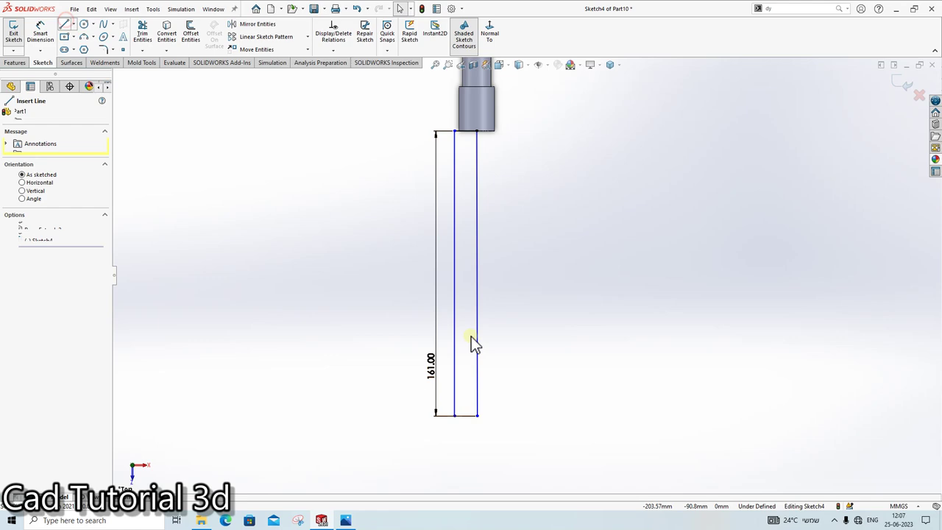
left_click(454, 415)
left_click(477, 416)
key("Escape")
scroll(545, 316, "up", 2)
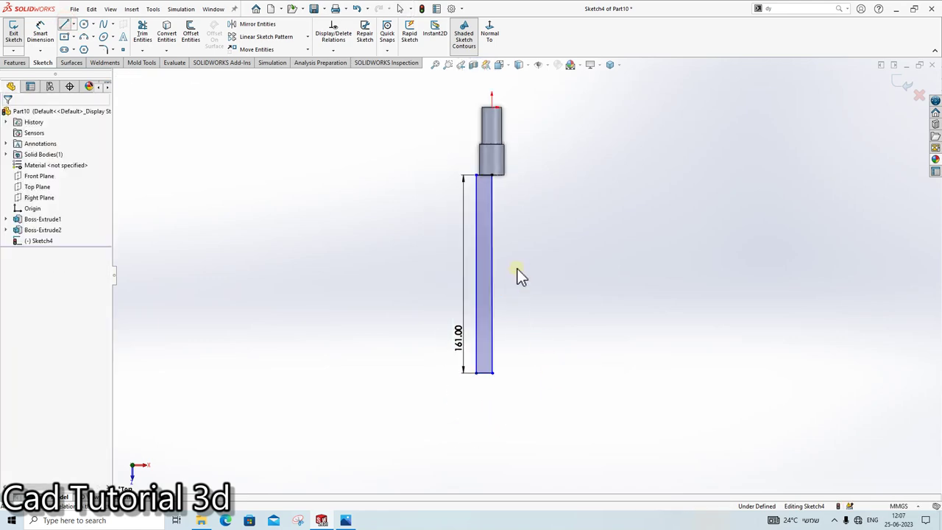
left_click_drag(472, 189, 415, 189)
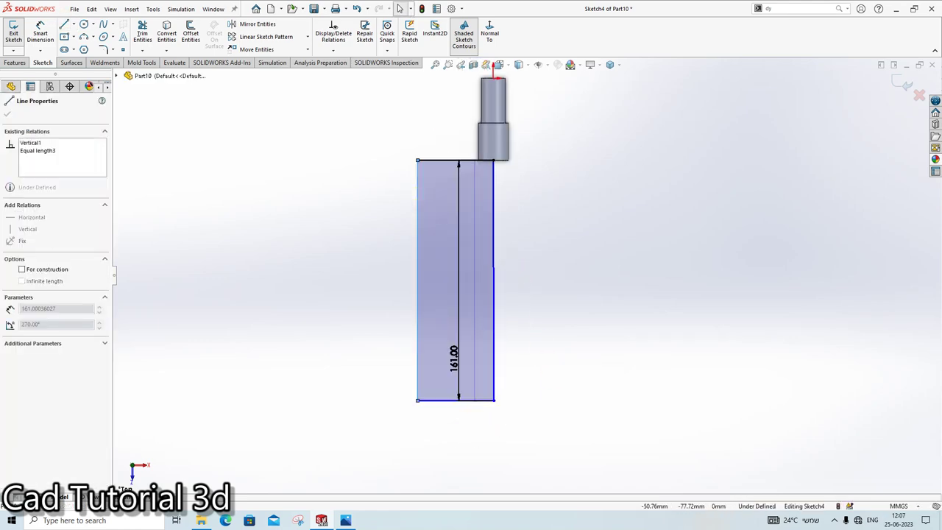
Step: After checking the reference drawing, dimension the left-to-right line spacing as 14 mm
left_click(345, 520)
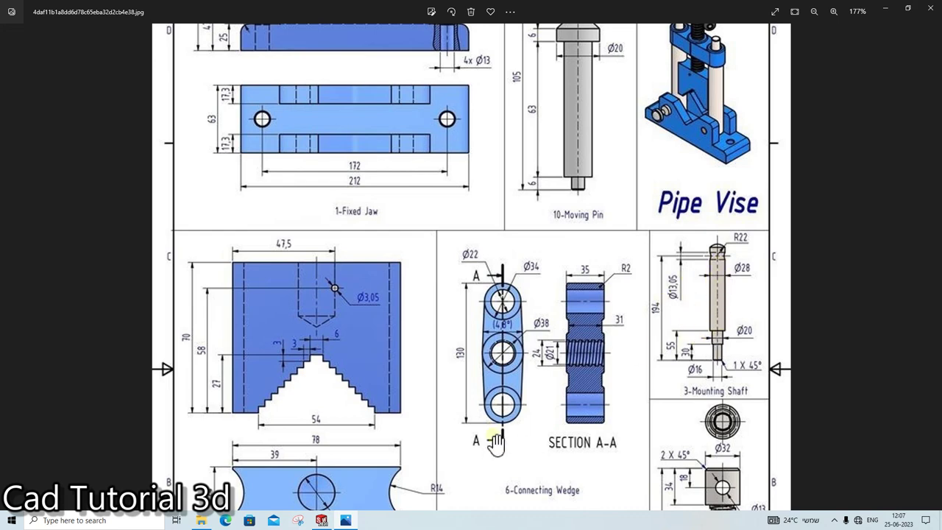
left_click(346, 520)
left_click(41, 36)
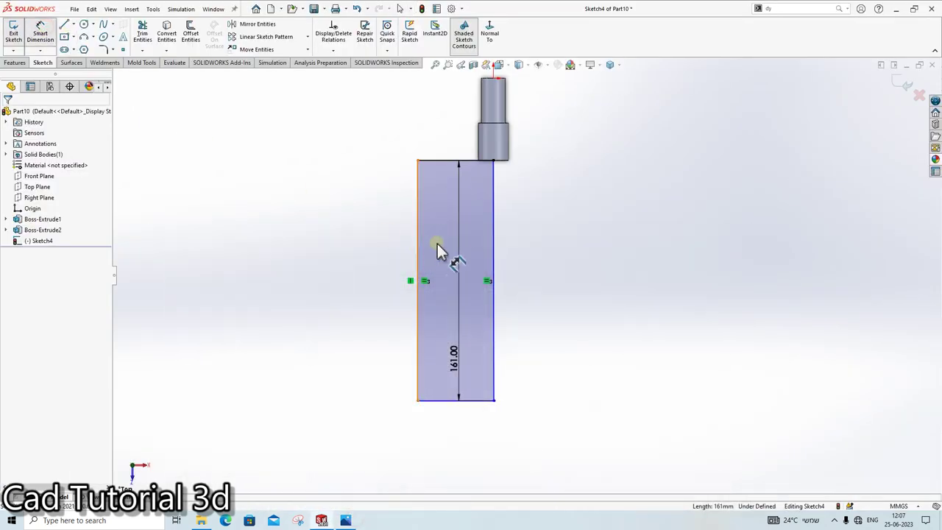
left_click(418, 232)
left_click(493, 221)
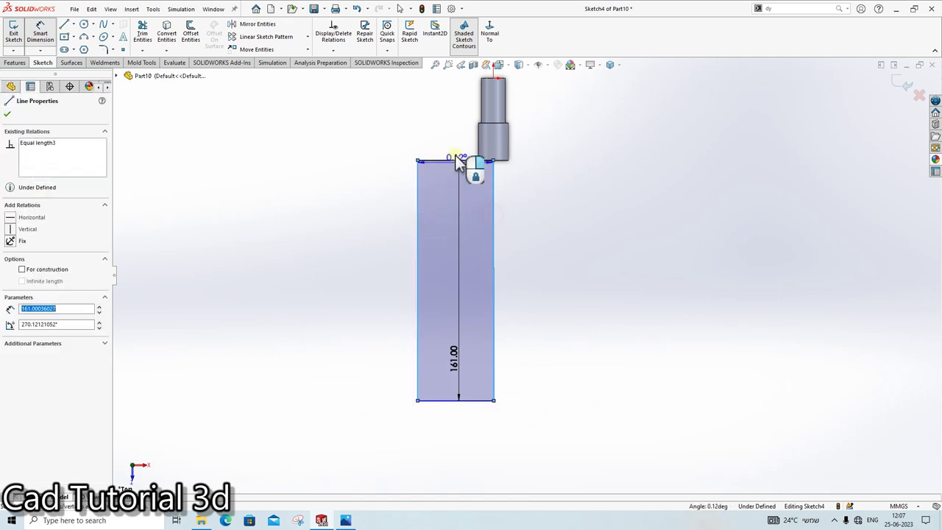
left_click(456, 157)
type("14")
key("Return")
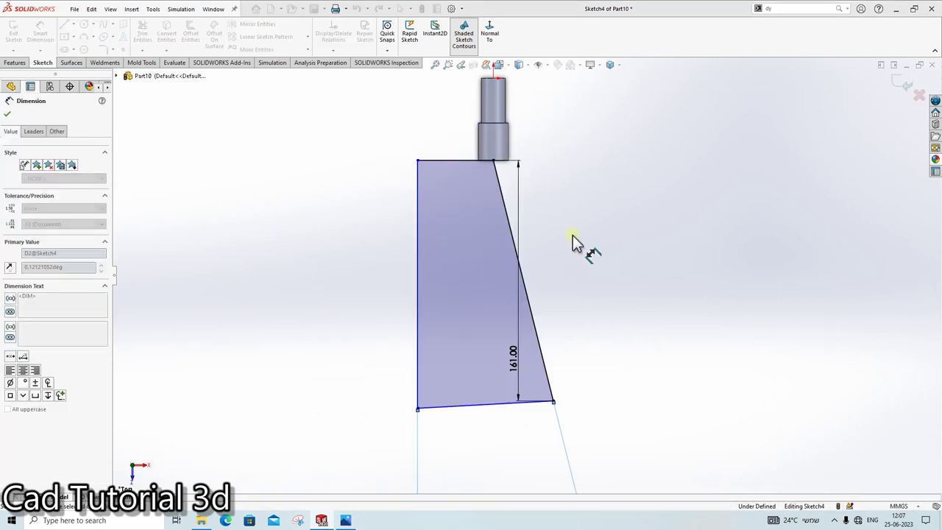
Step: Dimension the rectangle's top edge width, entering 4 with a chosen unit
left_click(418, 246)
left_click(370, 218)
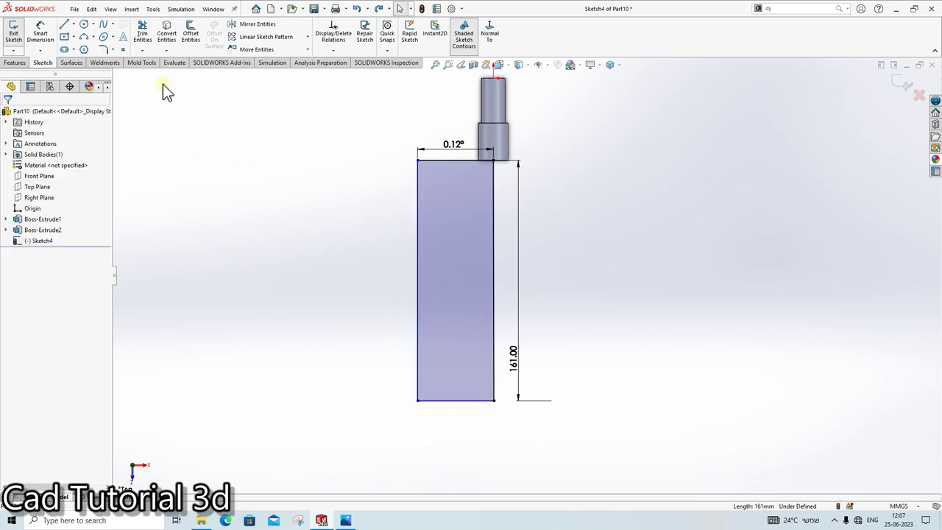
left_click(42, 33)
left_click(456, 159)
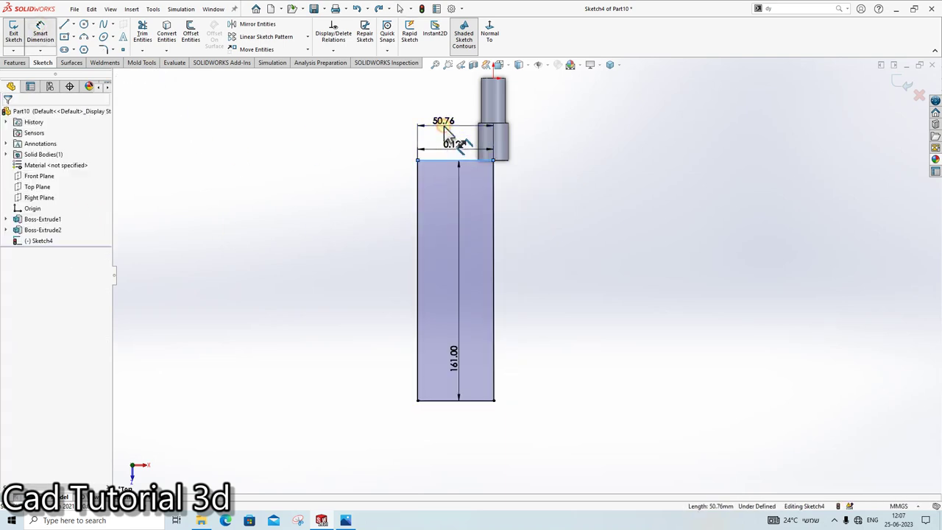
left_click(471, 155)
type("4")
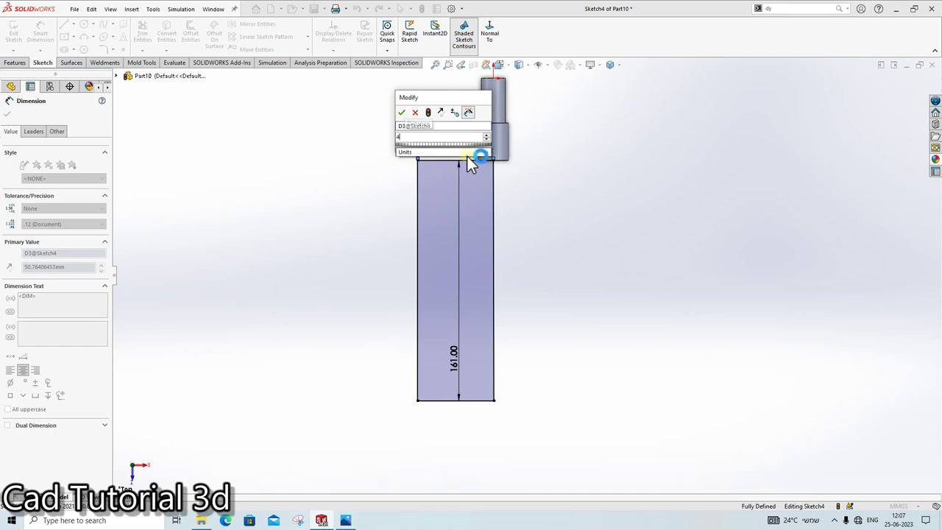
left_click(467, 156)
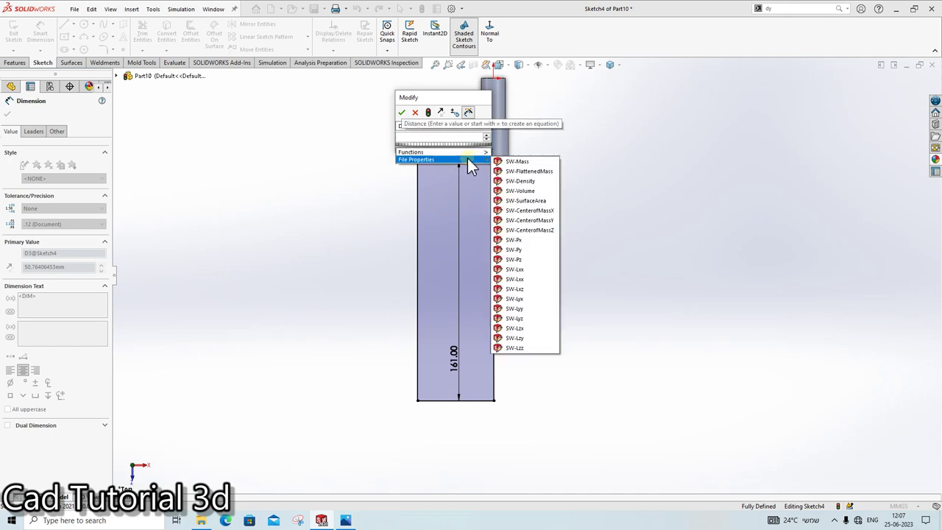
left_click(467, 163)
key("Return")
key("Escape")
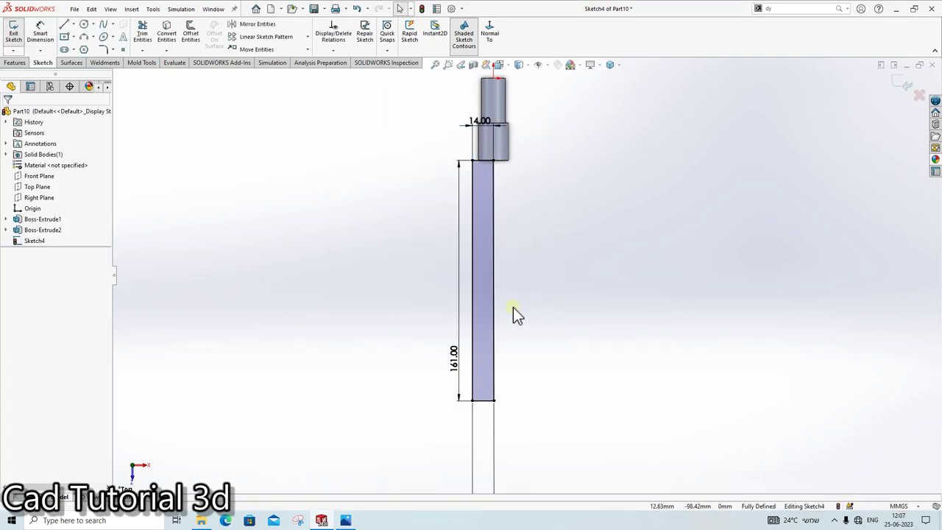
Step: Delete the stray vertical line along with its angle dimension
scroll(534, 431, "up", 2)
scroll(530, 434, "up", 2)
scroll(527, 437, "up", 2)
scroll(533, 439, "up", 2)
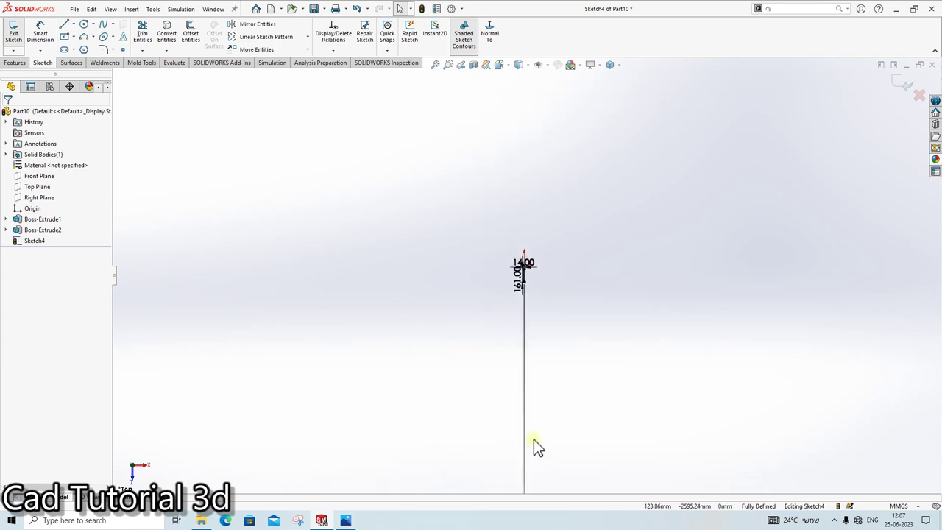
scroll(533, 440, "up", 1)
scroll(533, 430, "up", 1)
left_click(526, 378)
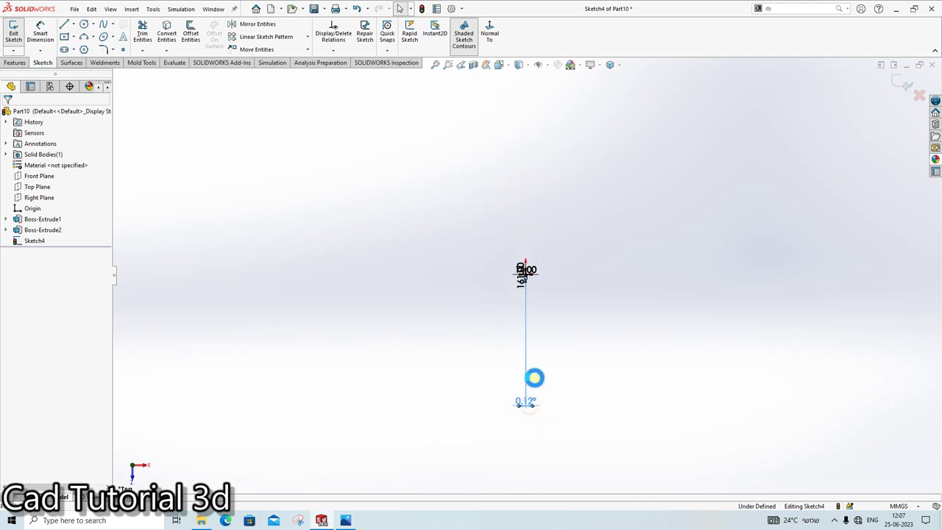
key("Delete")
Step: Add a Vertical relation to the profile's right edge so the sketch is fully defined
scroll(544, 339, "down", 4)
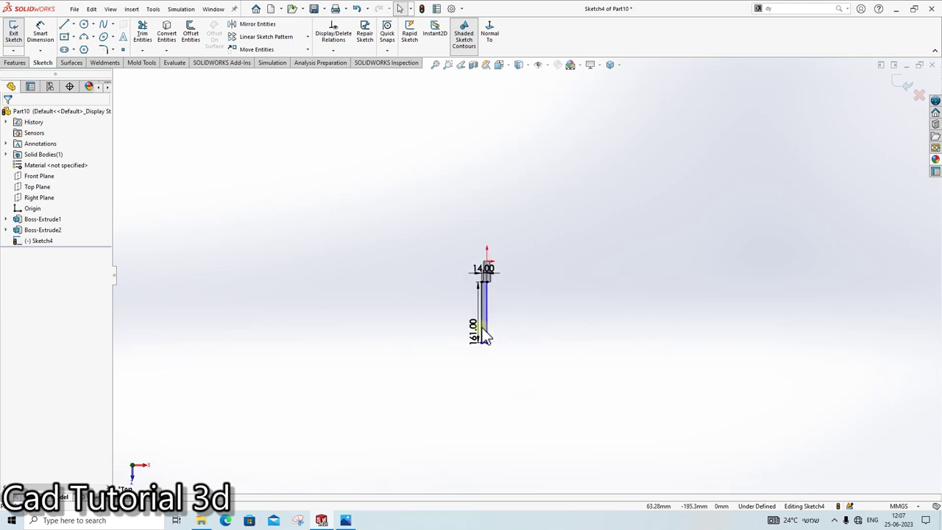
scroll(478, 295, "down", 6)
left_click(483, 246)
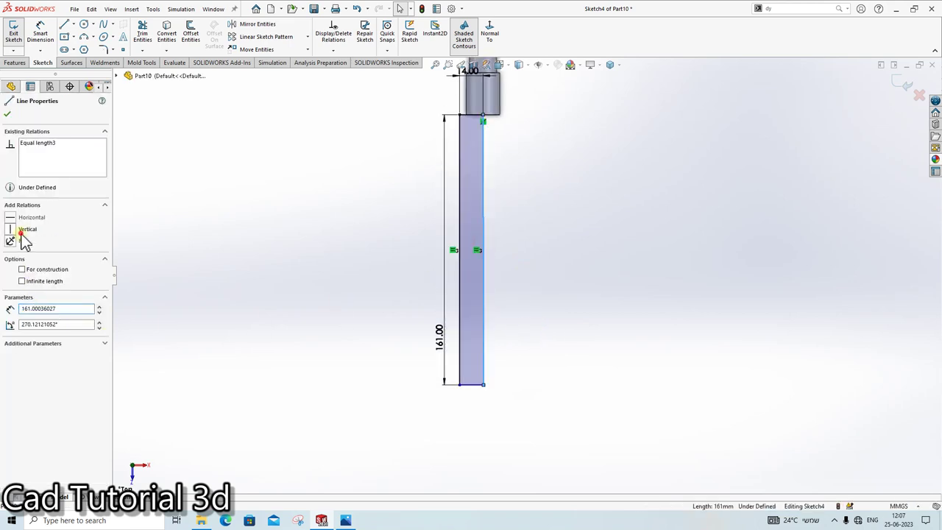
left_click(22, 230)
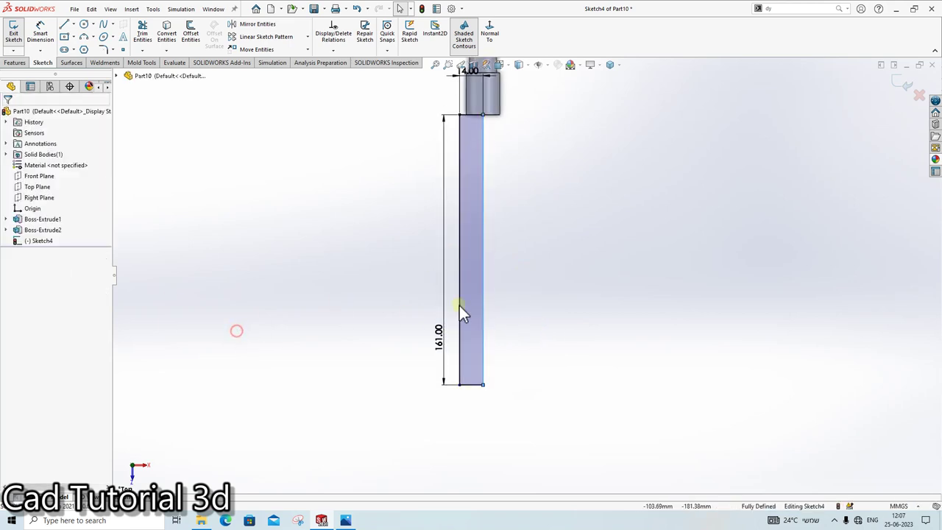
left_click(610, 352)
Step: Revolve the profile 360° about its right edge into a solid, then orbit it upright
left_click(16, 63)
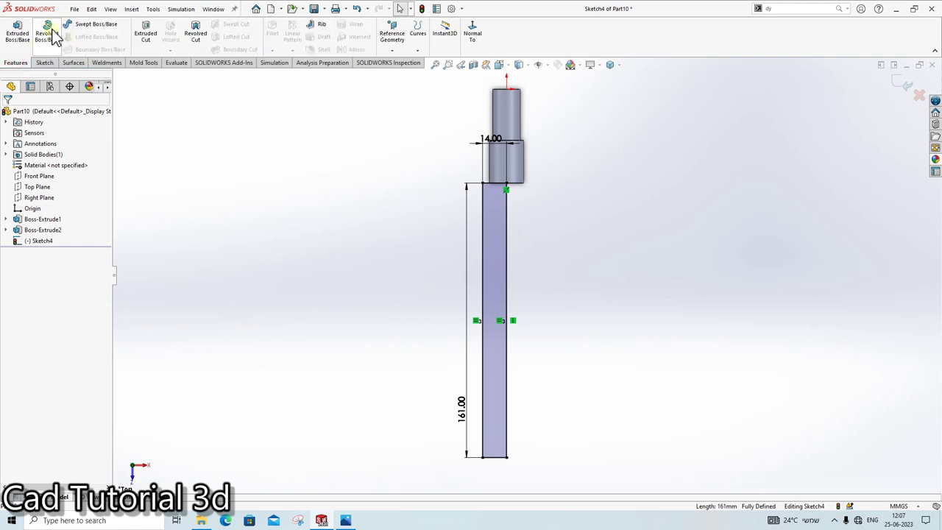
left_click(48, 34)
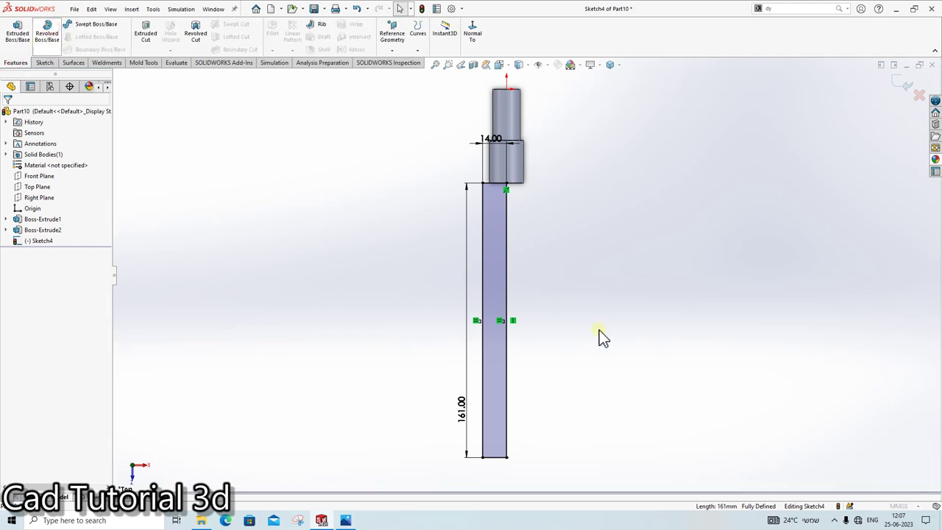
left_click(507, 257)
left_click(8, 115)
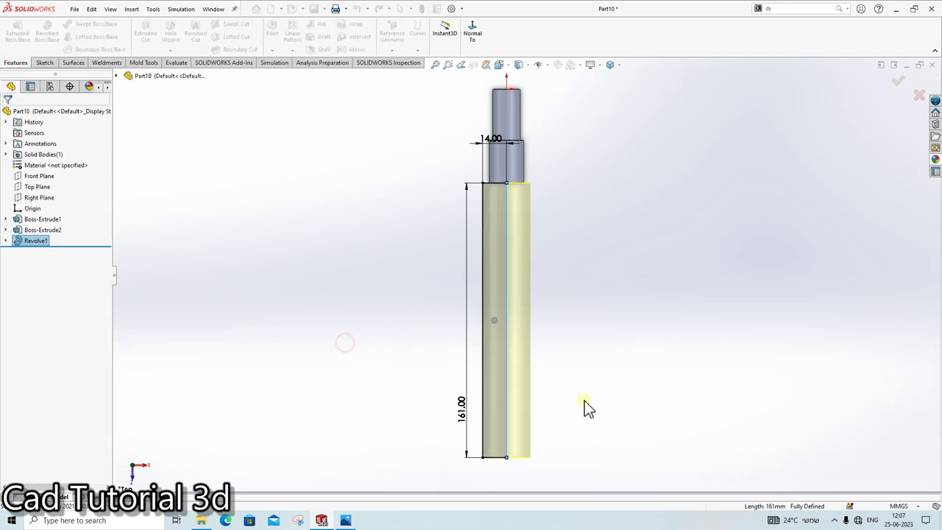
mouse_move(587, 288)
middle_mouse_down()
mouse_move(548, 265)
mouse_move(515, 316)
middle_mouse_up()
left_click(345, 521)
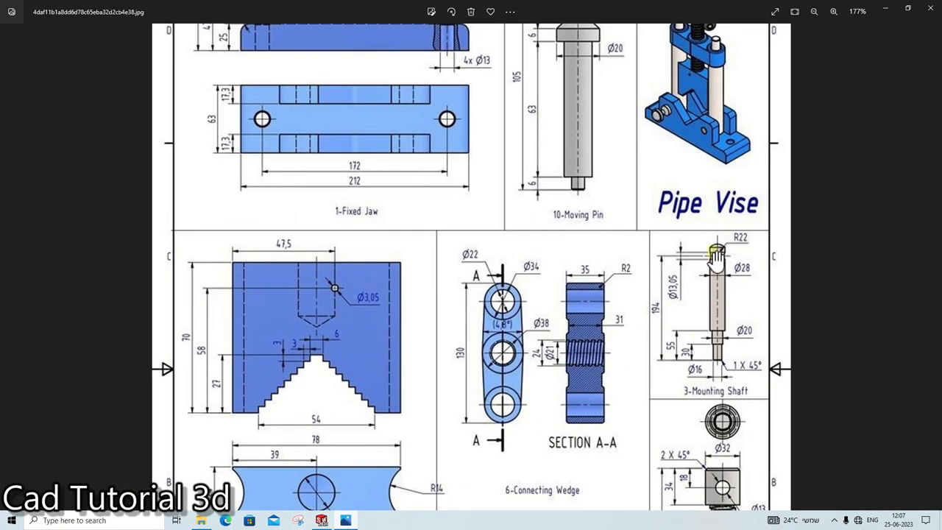
left_click(345, 520)
mouse_move(499, 307)
middle_mouse_down()
mouse_move(504, 95)
mouse_move(482, 164)
mouse_move(442, 170)
middle_mouse_up()
Step: Start a sketch on the Top Plane and draw a circle over the shaft
left_click(37, 176)
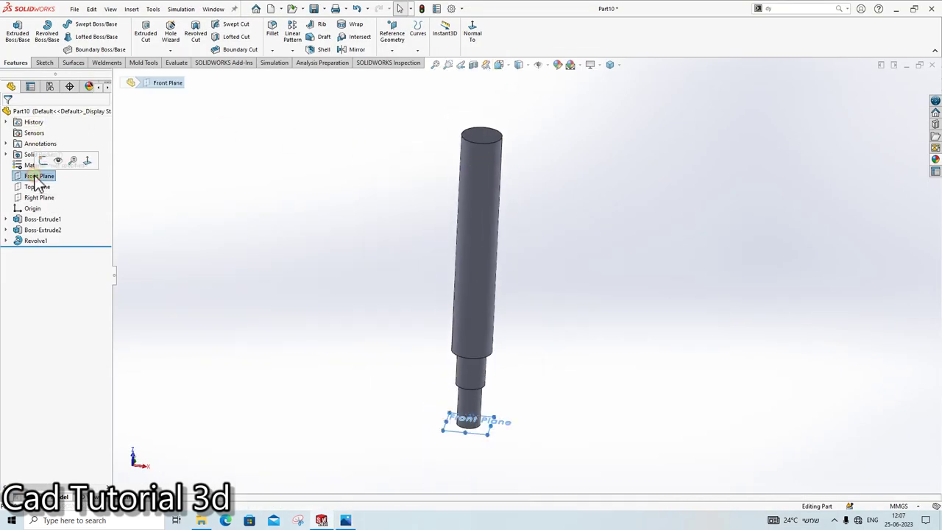
left_click(37, 186)
left_click(46, 165)
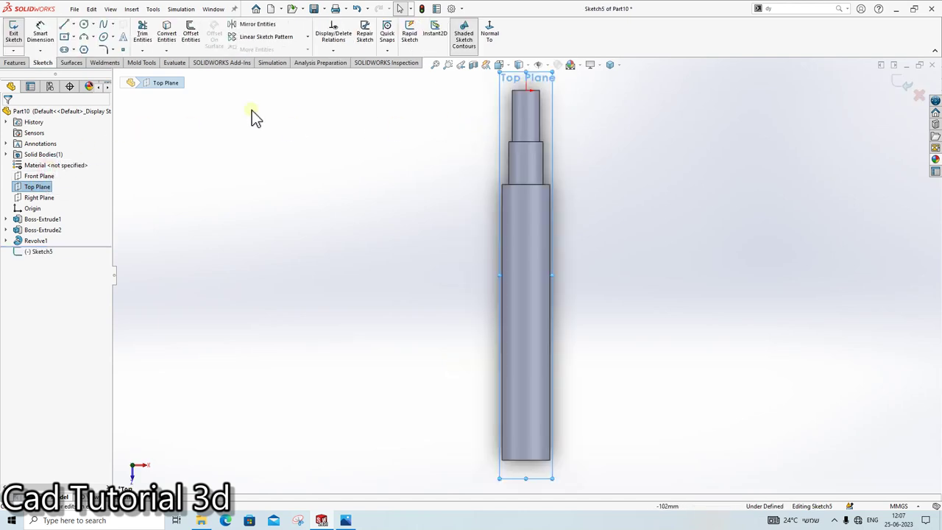
scroll(559, 441, "down", 3)
scroll(515, 419, "down", 1)
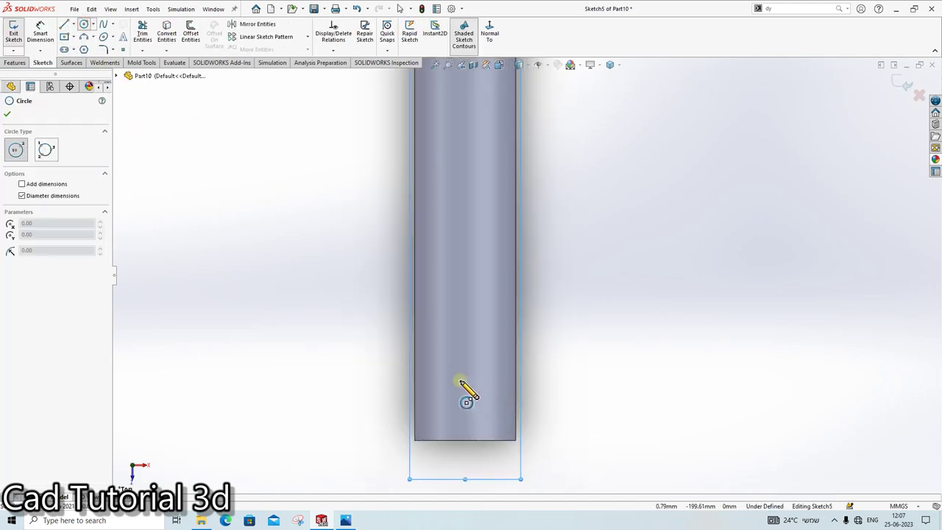
left_click(460, 380)
left_click(472, 444)
scroll(496, 412, "down", 2)
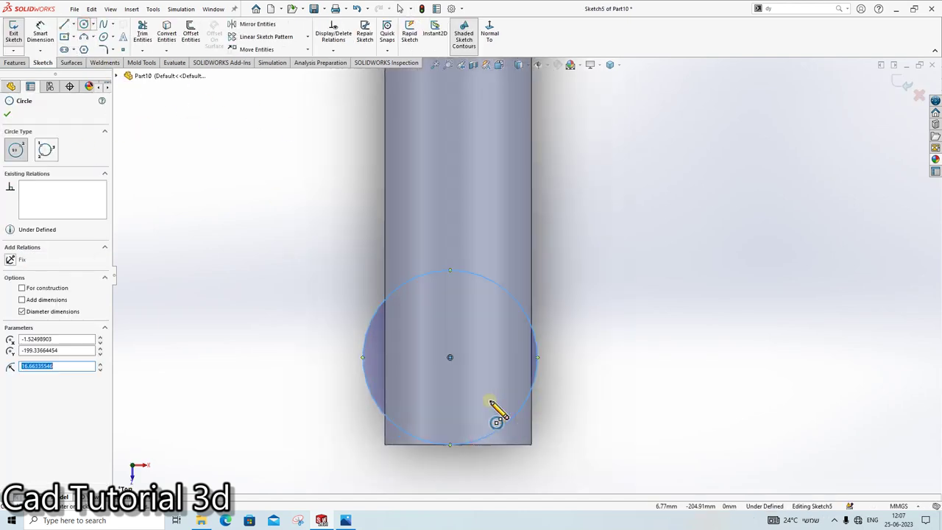
key("Escape")
Step: Dimension the circle's diameter as 44 mm
left_click(45, 43)
left_click(444, 240)
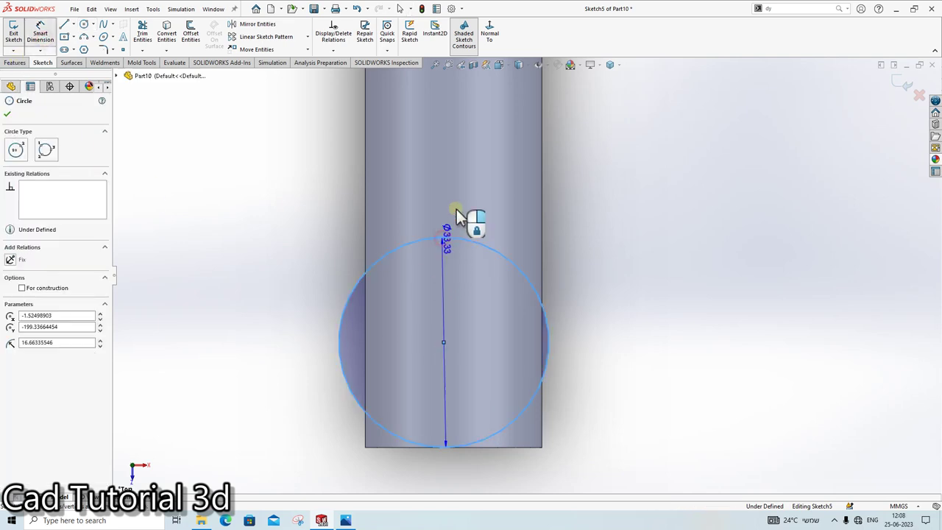
left_click(457, 212)
type("44")
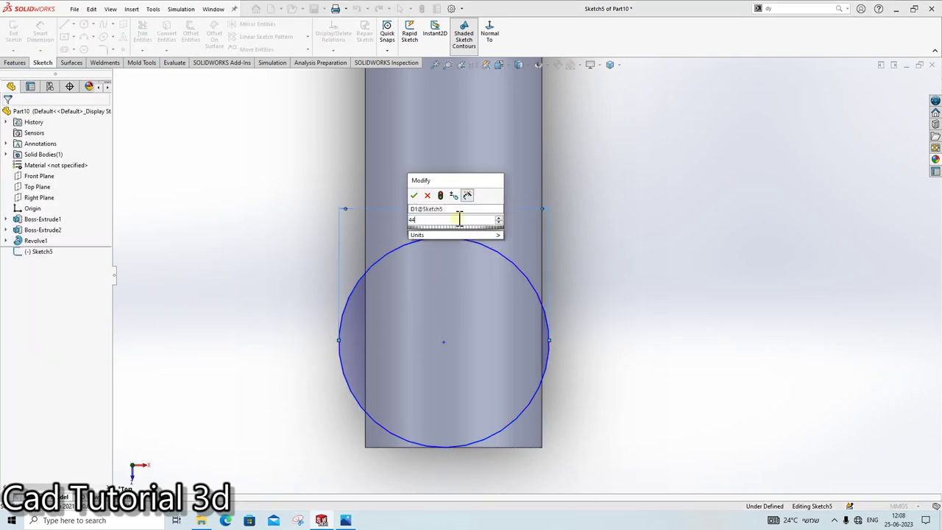
key("Return")
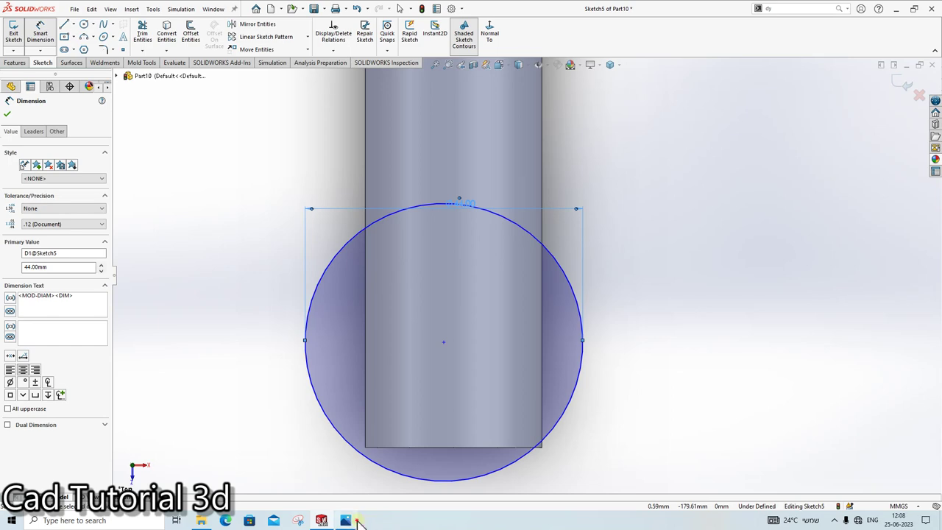
left_click(353, 520)
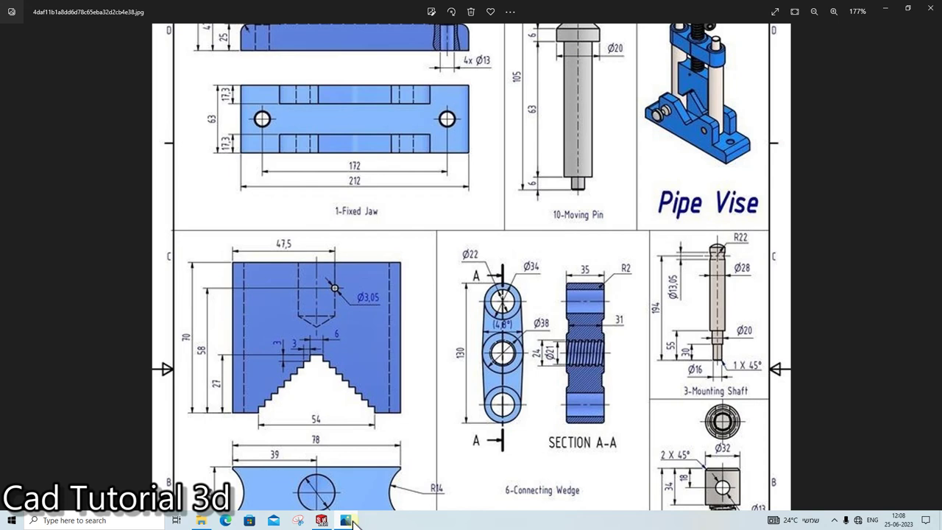
left_click(353, 520)
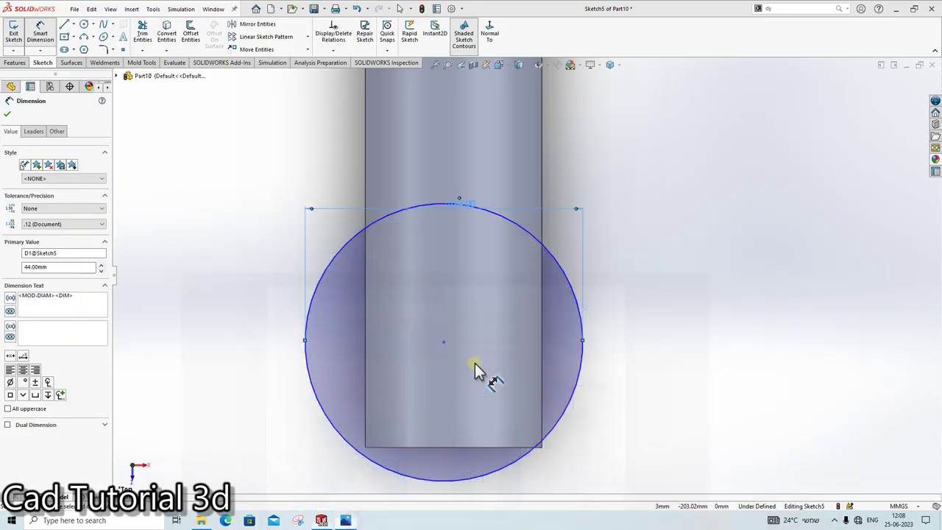
Step: Drag the circle centre up onto the shaft's axis
left_click_drag(501, 257, 509, 184)
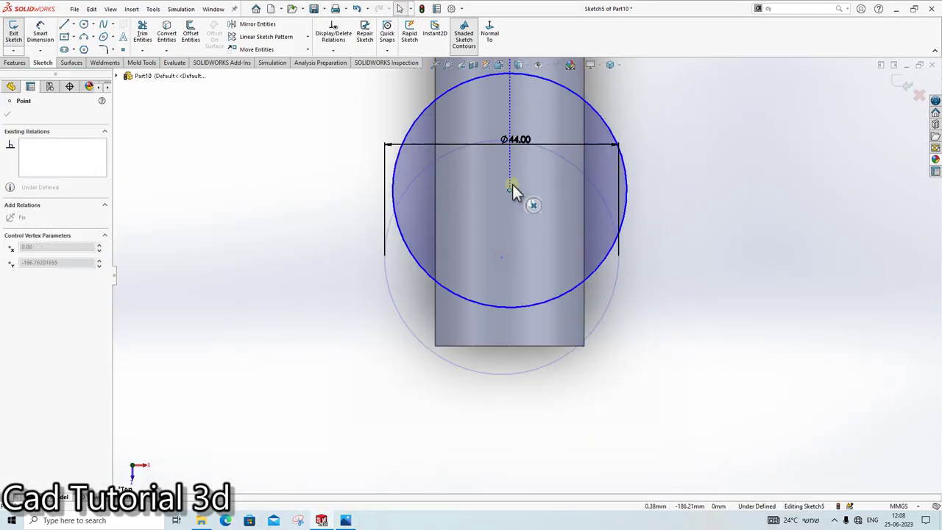
key("Escape")
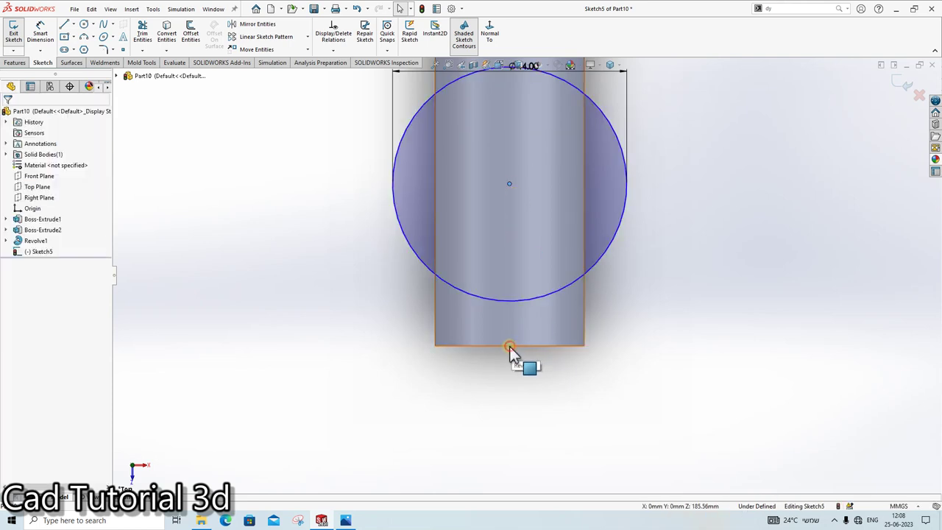
left_click(46, 41)
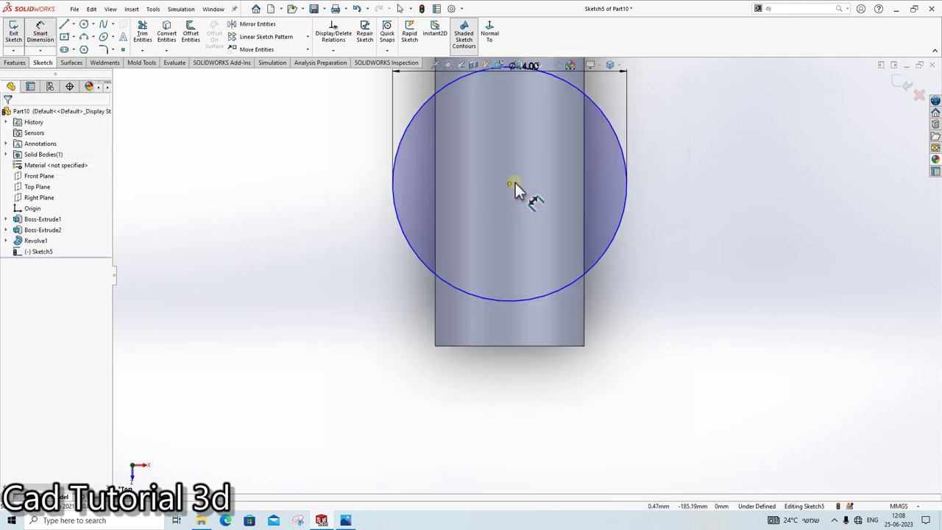
left_click(509, 184)
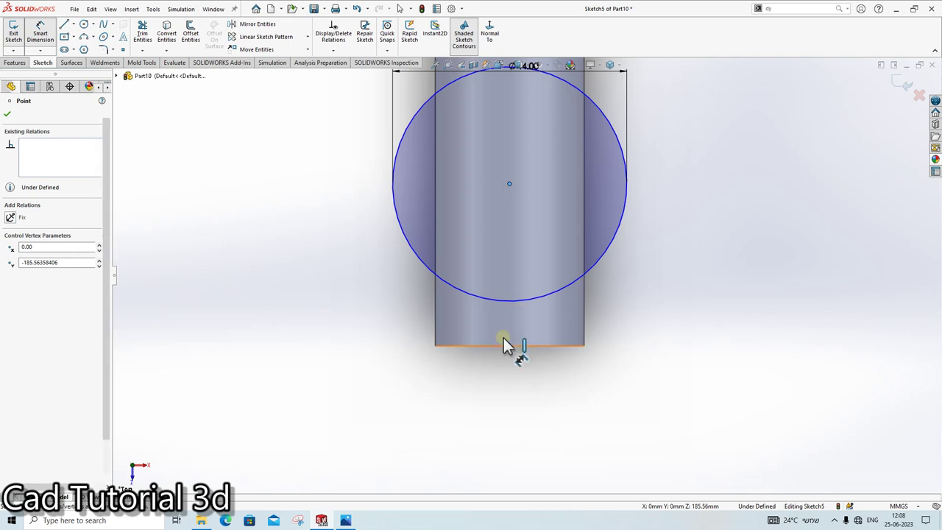
key("Escape")
left_click(73, 24)
Step: Draw a construction centerline from the bottom edge's midpoint to the circle centre
left_click(86, 51)
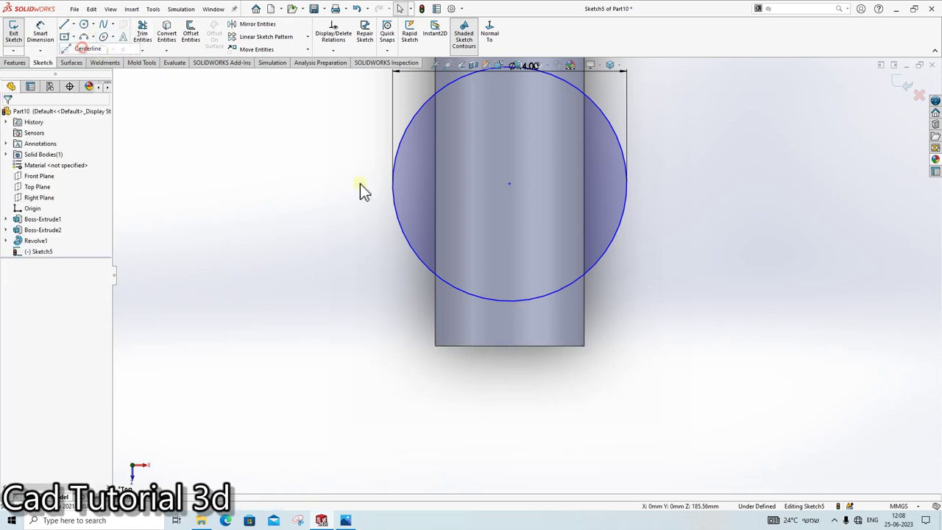
left_click(509, 345)
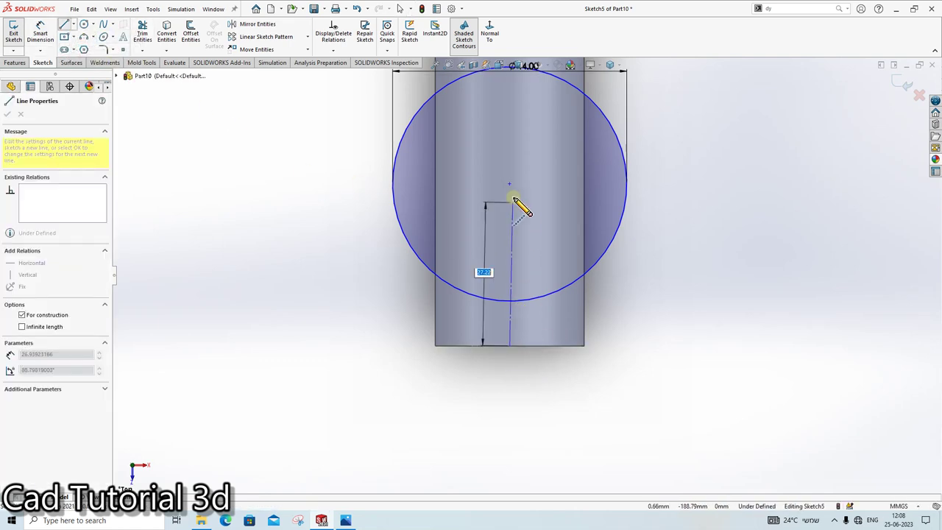
left_click(509, 184)
key("Escape")
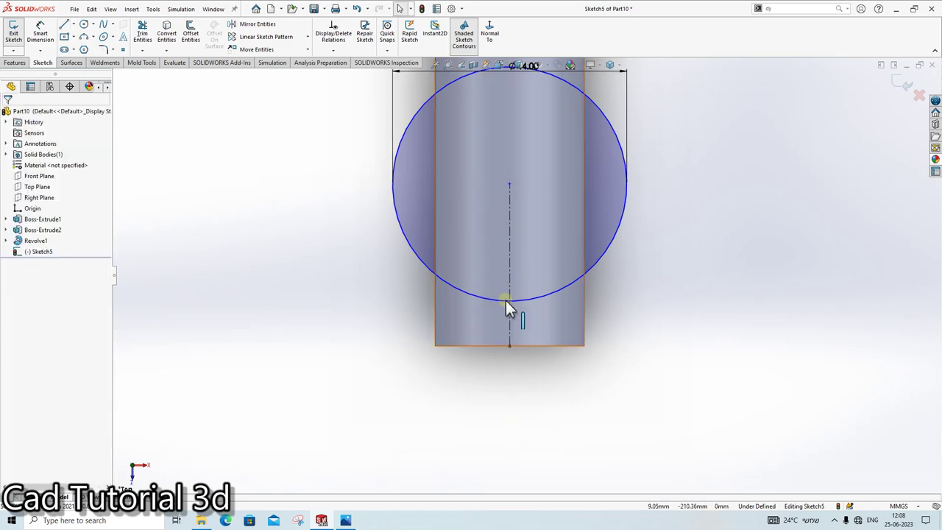
left_click(509, 184)
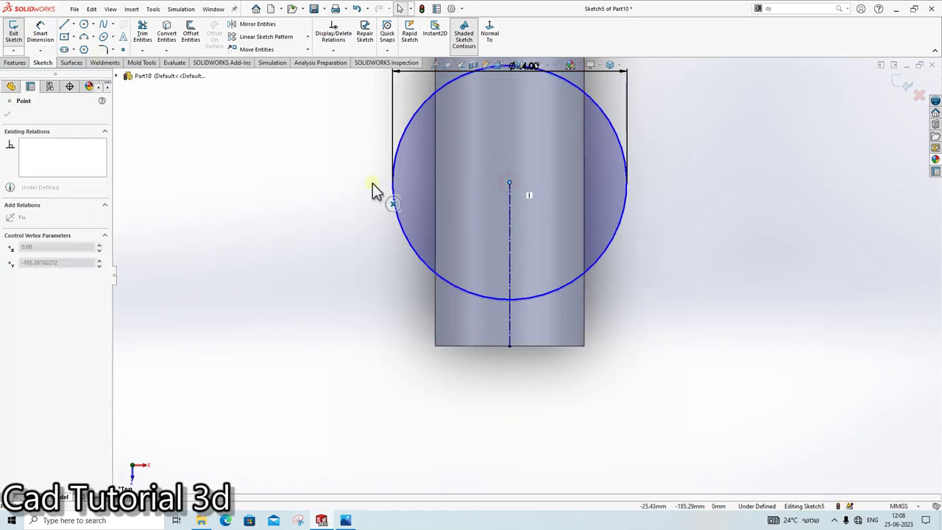
left_click(393, 189)
key("Escape")
Step: Set the circle centre 22 mm from the shaft end
left_click(345, 520)
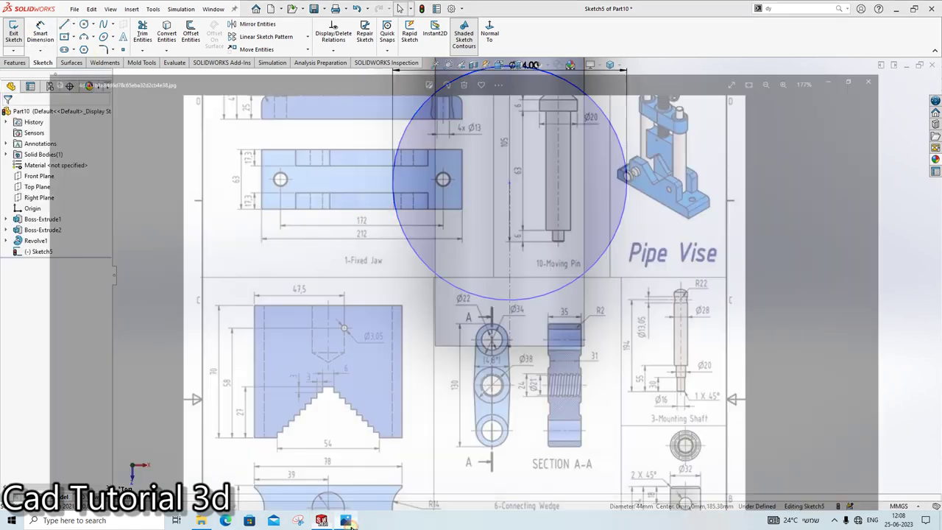
left_click(347, 521)
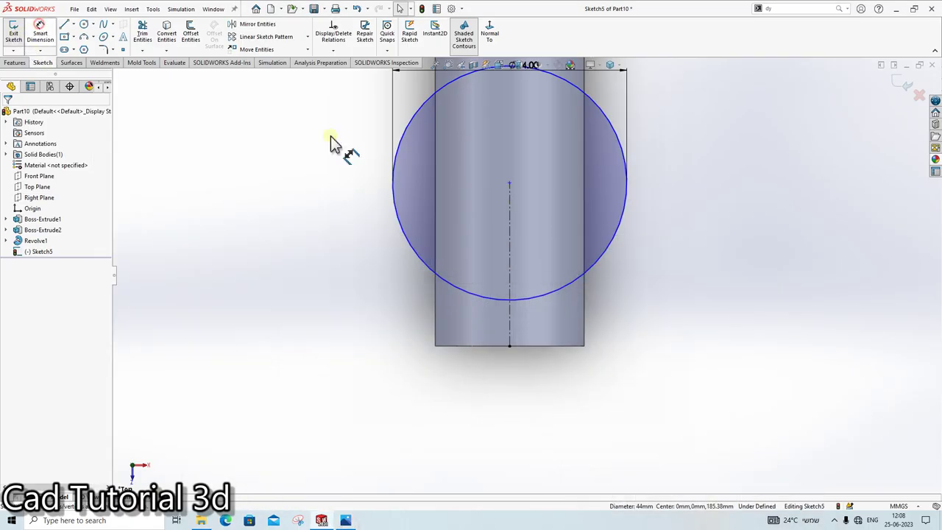
left_click(509, 183)
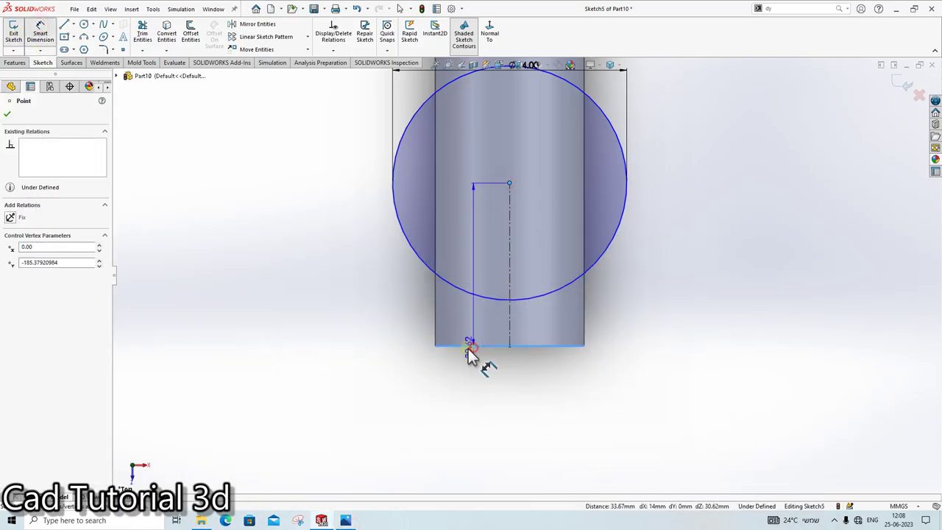
left_click(383, 331)
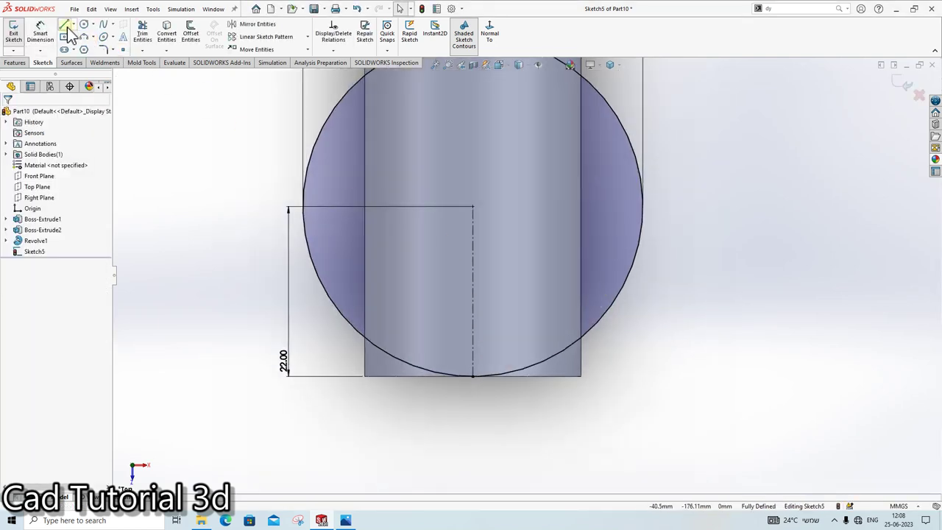
Step: Draw vertical lines from the part's lower-left and lower-right corners up to the circle
left_click(65, 27)
left_click(315, 275)
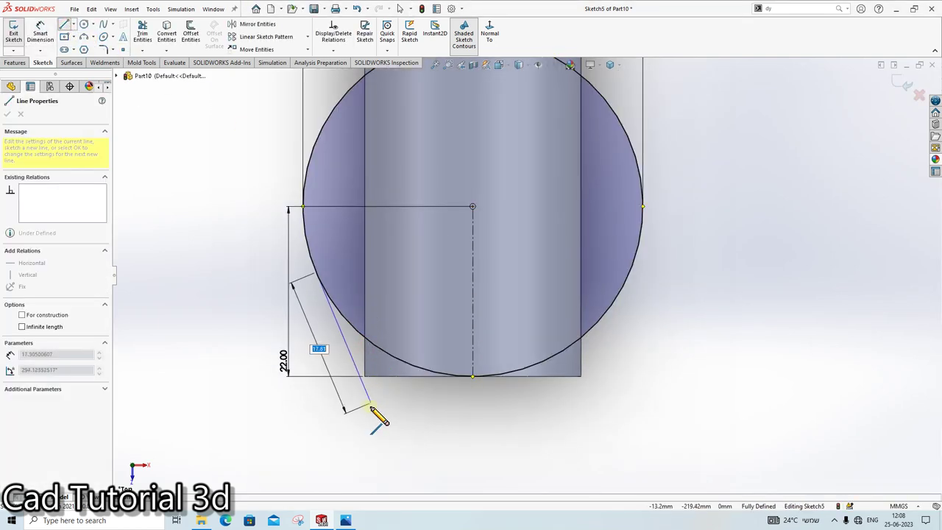
key("Escape")
key("l")
scroll(415, 389, "down", 2)
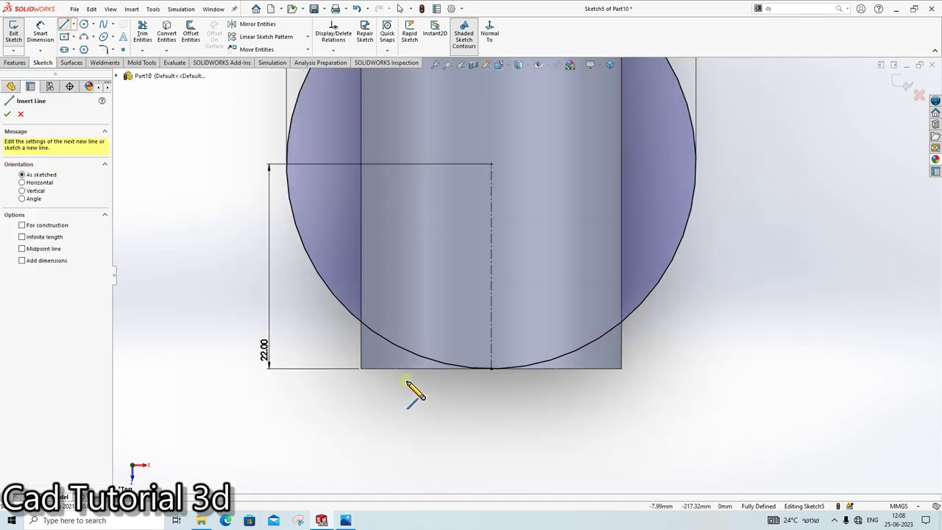
scroll(360, 353, "down", 2)
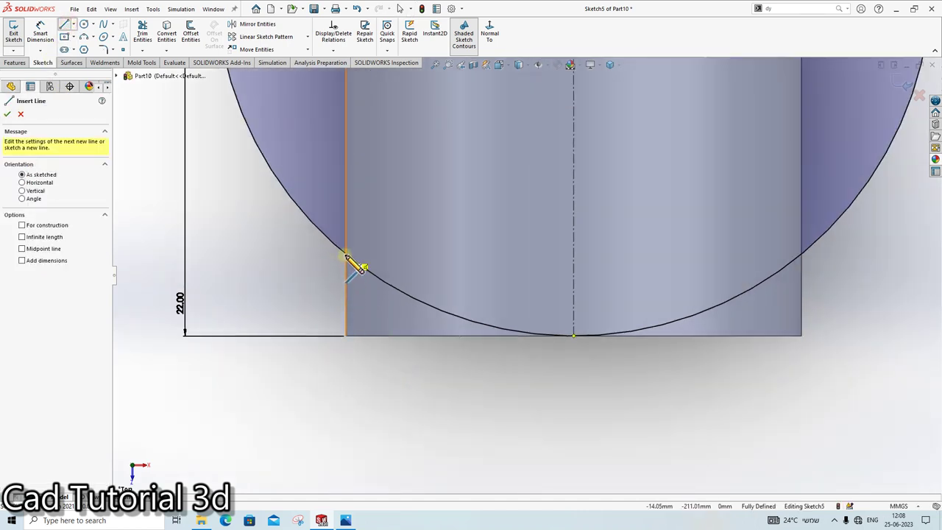
left_click(346, 336)
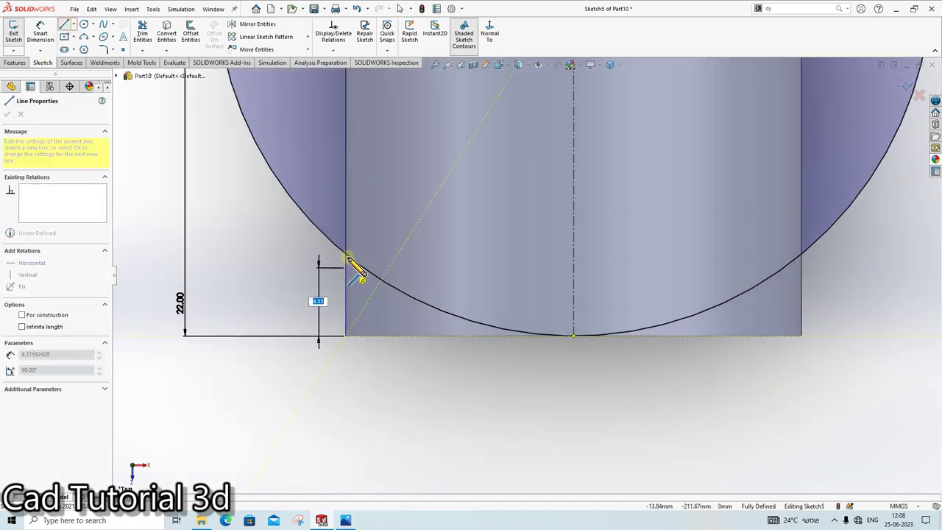
left_click(346, 253)
key("Escape")
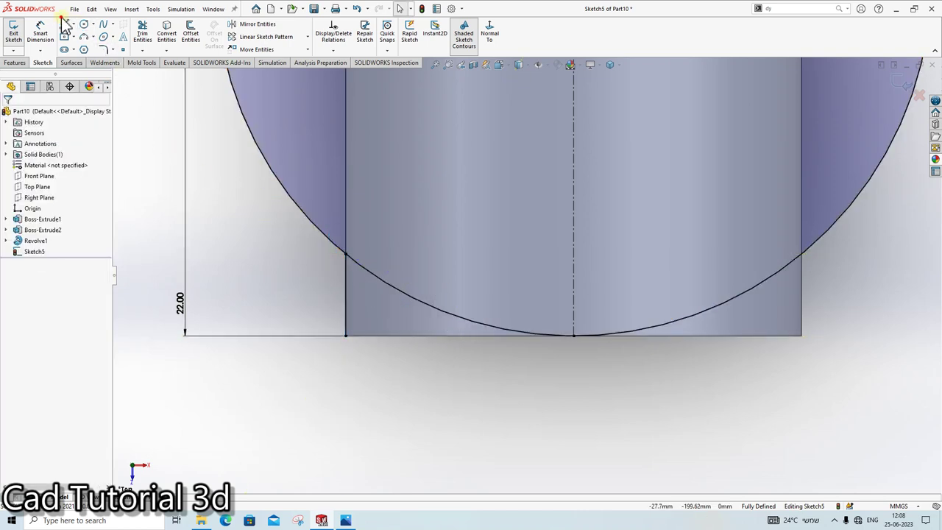
left_click(65, 28)
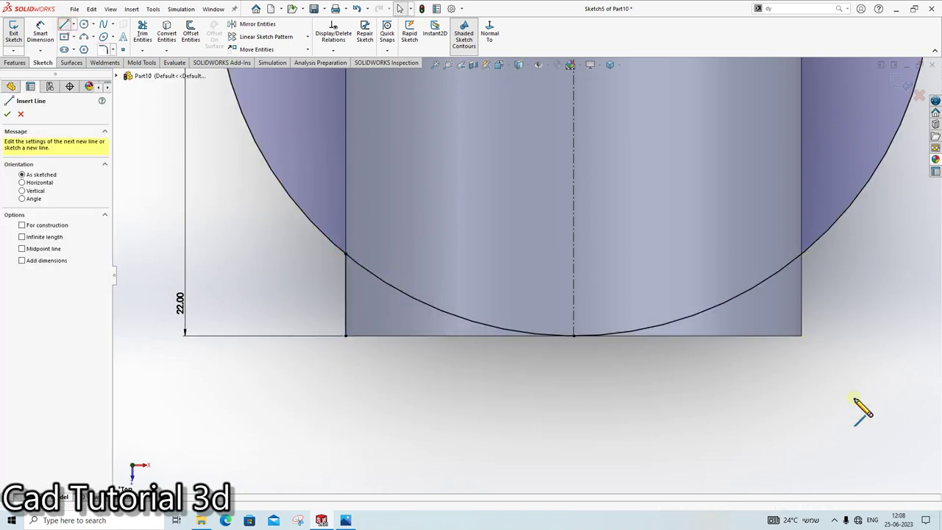
left_click(801, 335)
left_click(801, 254)
key("Escape")
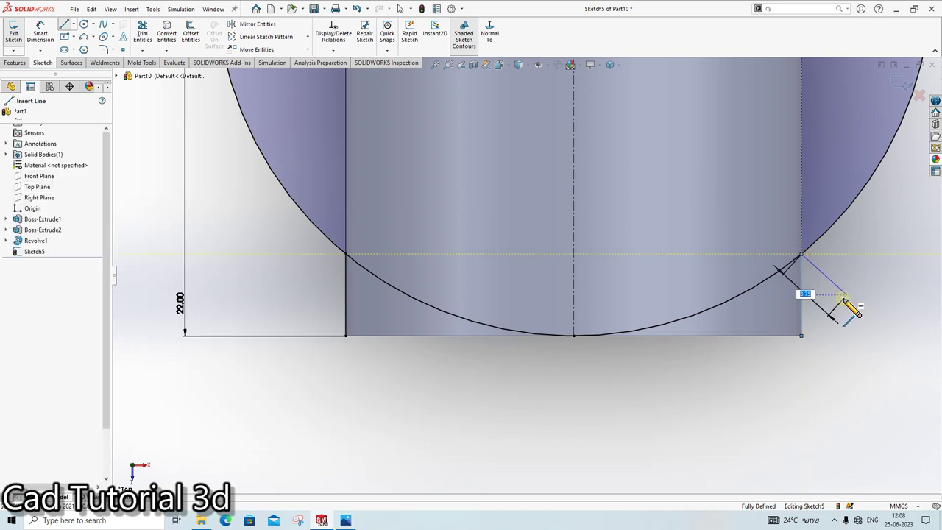
Step: Draw a rectangle below the bottom edge, undoing a conflicting Horizontal relation on its side
left_click(62, 27)
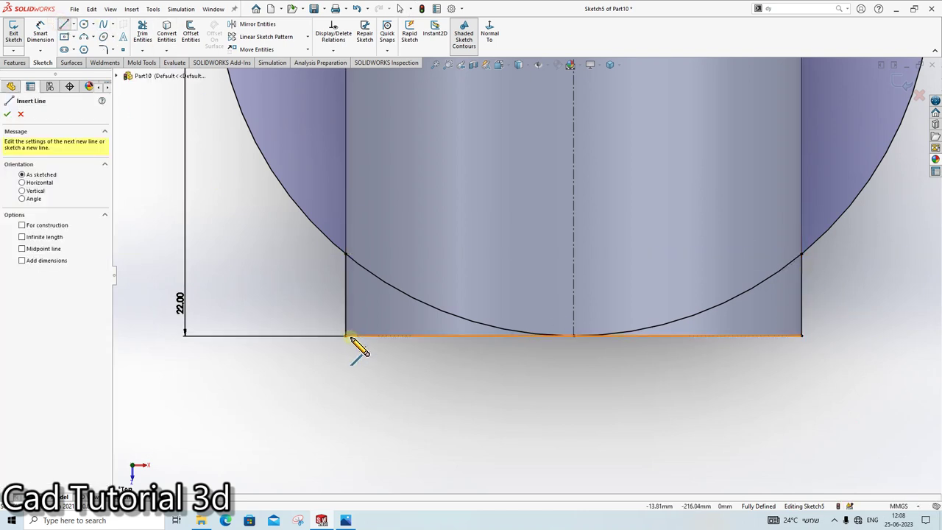
left_click(345, 336)
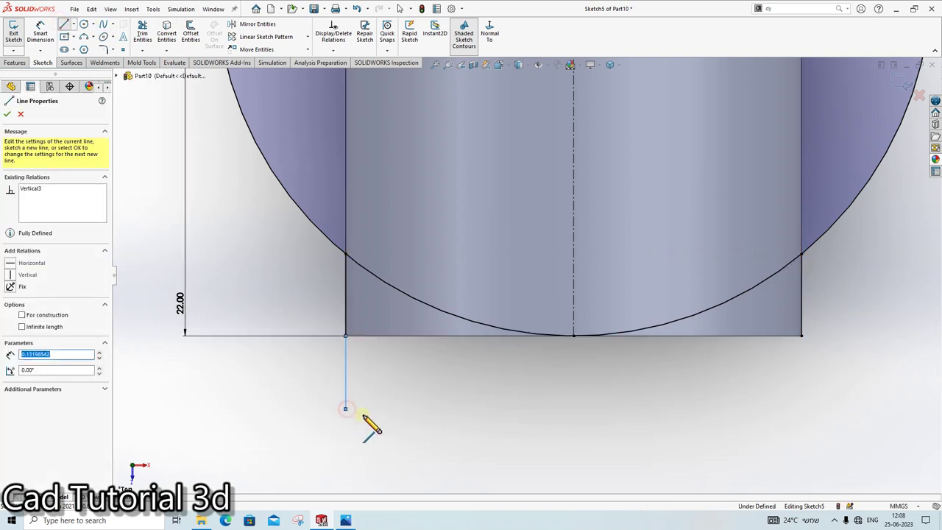
left_click(346, 409)
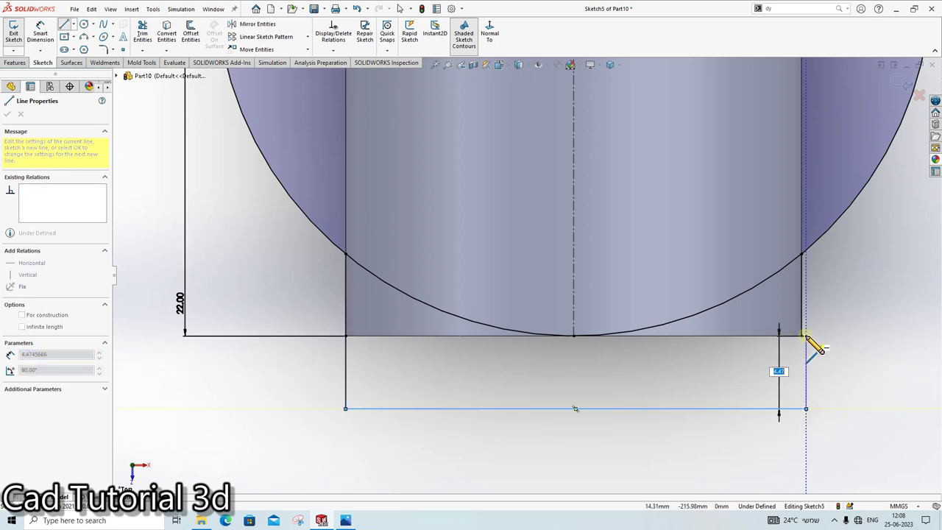
key("Return")
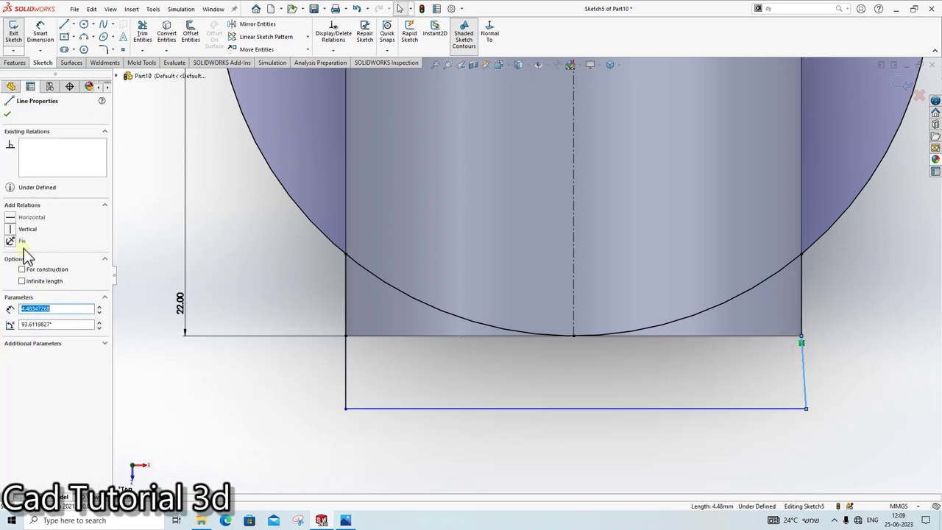
left_click(20, 219)
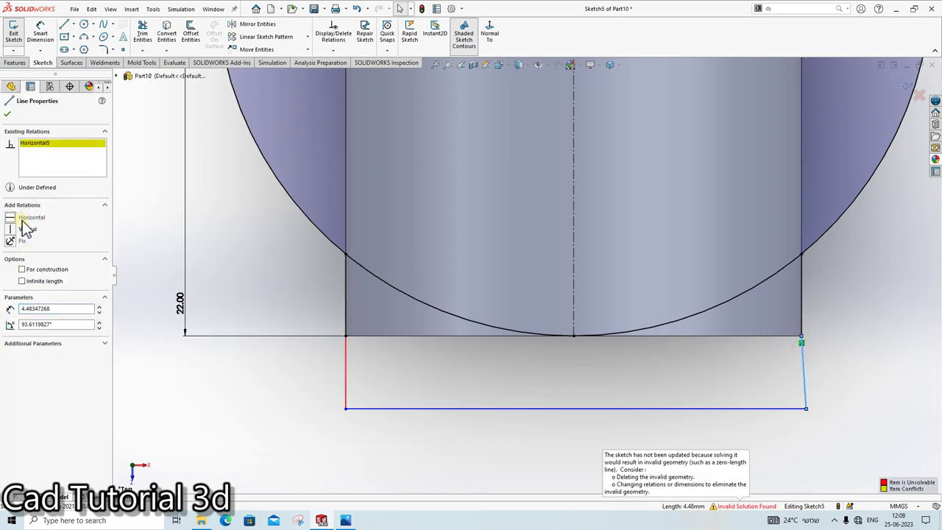
key("ctrl+z")
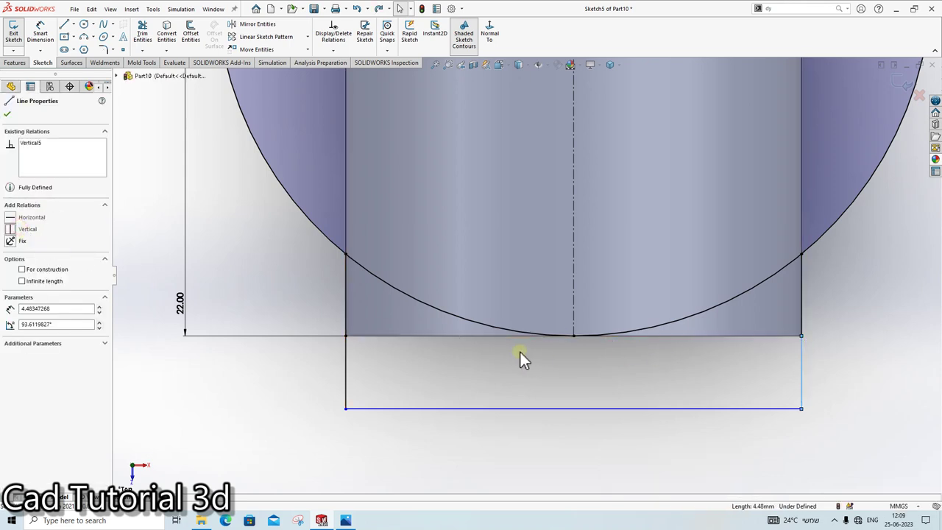
left_click(373, 355)
scroll(608, 320, "up", 3)
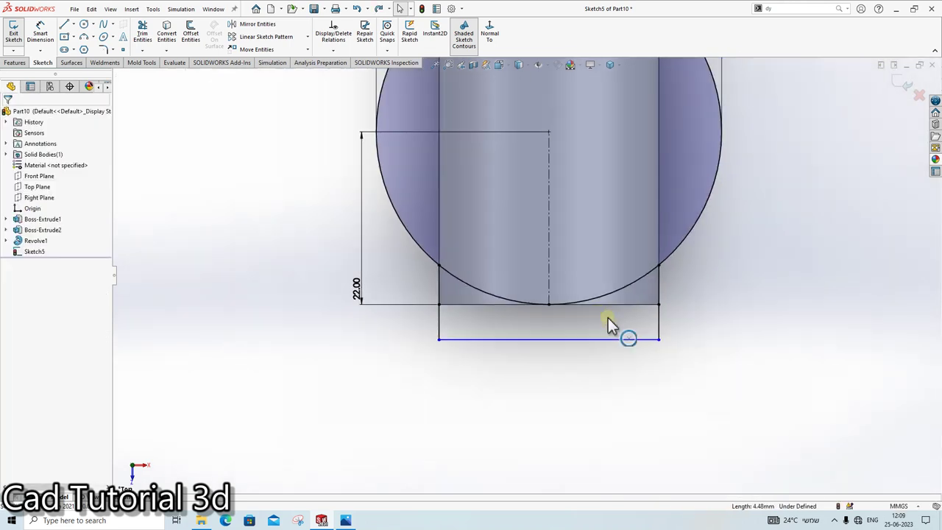
scroll(680, 275, "down", 2)
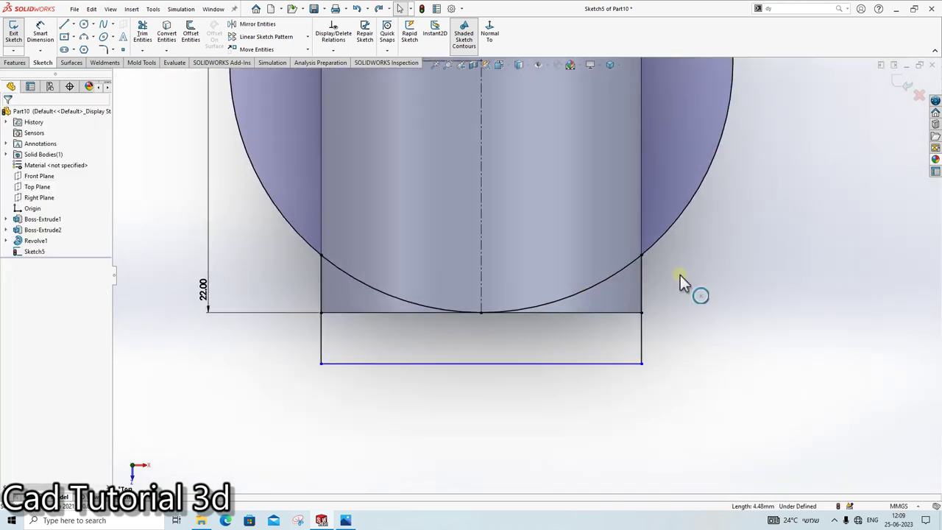
Step: Trim away the part of the outer circle lying outside the rectangle
left_click(144, 34)
left_click_drag(283, 183, 367, 202)
scroll(586, 209, "up", 2)
scroll(612, 280, "down", 1)
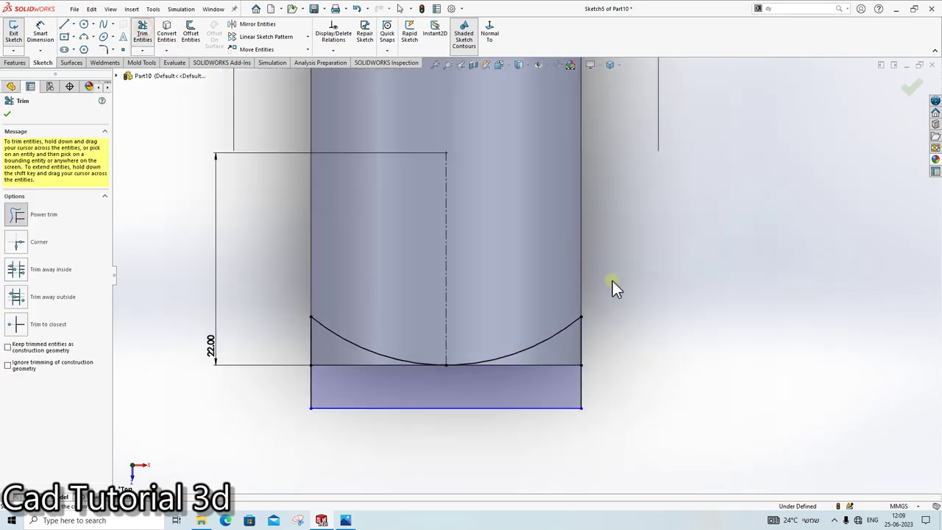
scroll(675, 275, "up", 2)
scroll(611, 270, "down", 2)
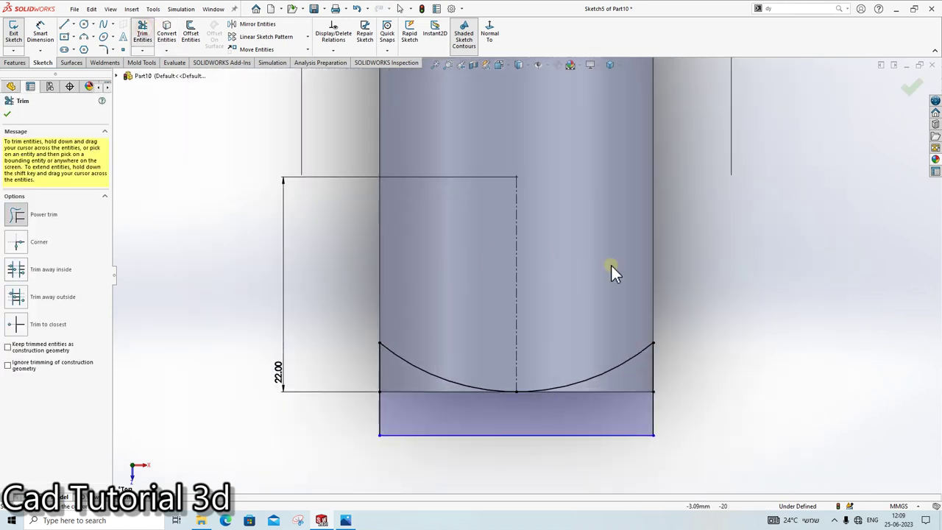
key("Escape")
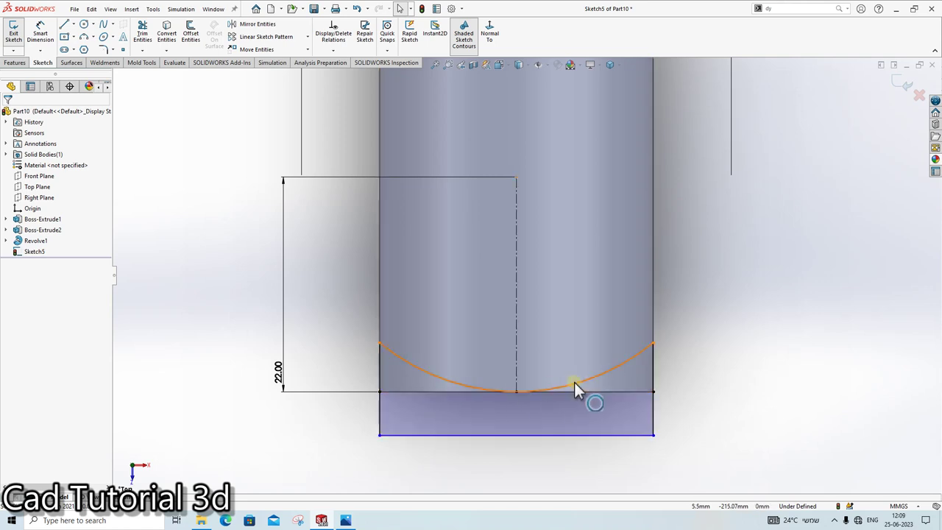
Step: Draw a vertical line from the arc's lowest point through the block, then trim off the right half
left_click(69, 31)
left_click(517, 391)
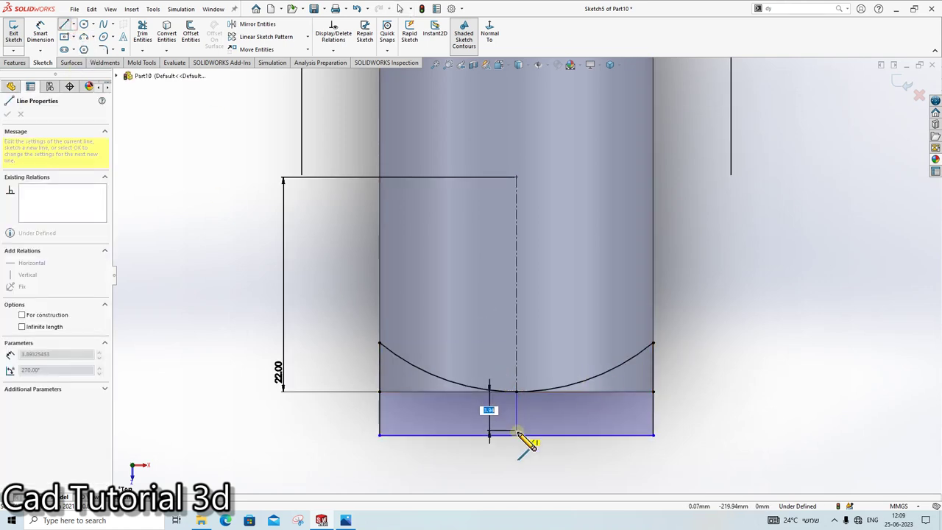
left_click(516, 434)
key("Escape")
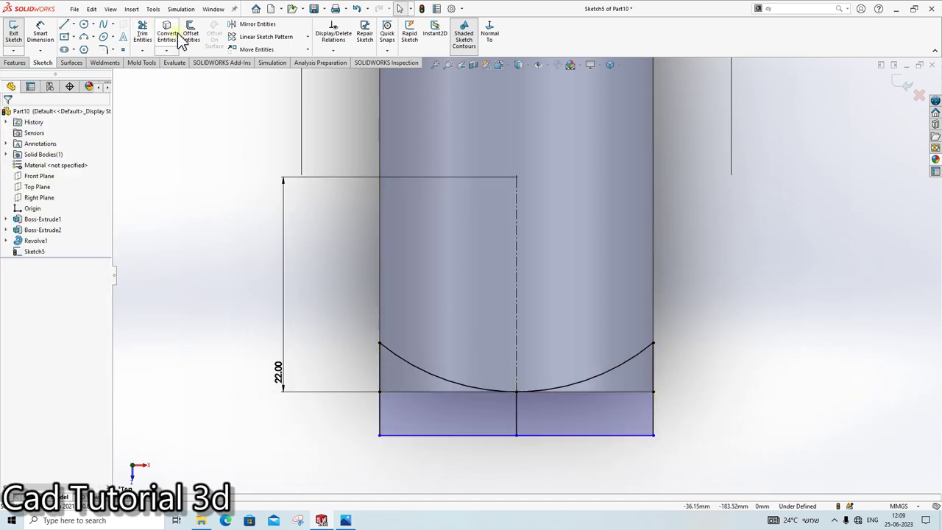
left_click(142, 37)
left_click_drag(568, 331, 622, 462)
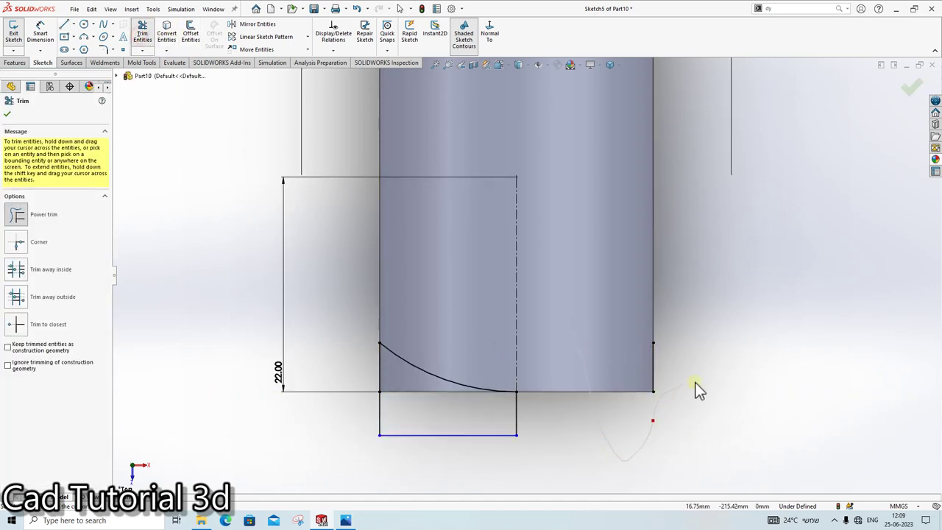
left_click_drag(697, 389, 640, 362)
key("Escape")
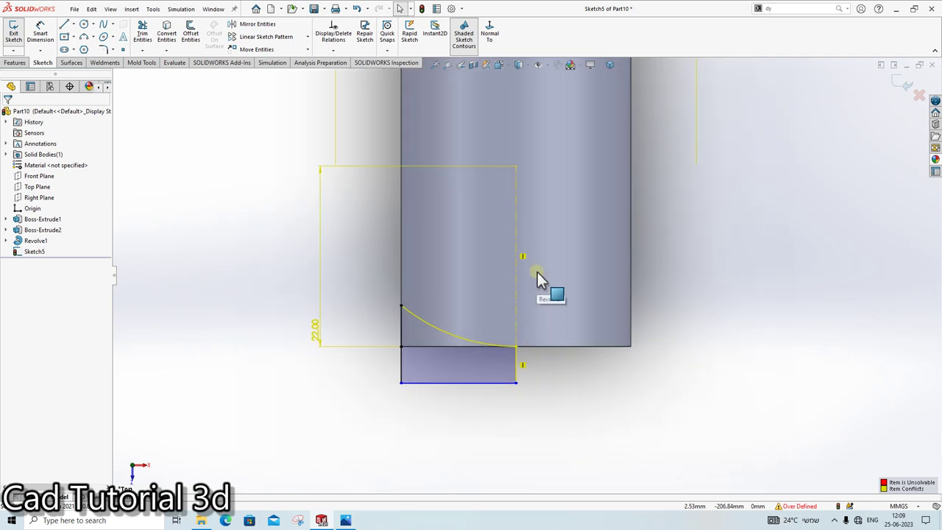
Step: Delete the ⌀44.00 dimension from the half profile
scroll(537, 278, "up", 2)
left_click(483, 117)
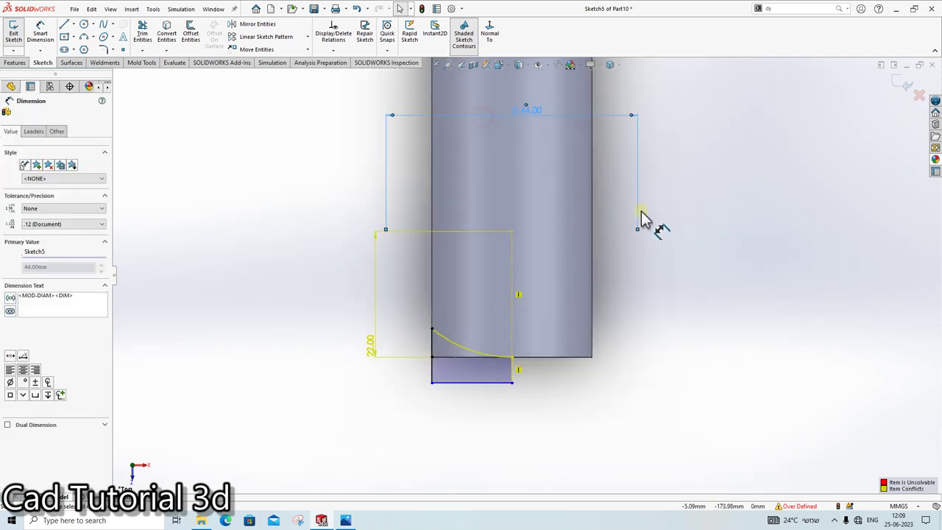
key("Delete")
scroll(498, 332, "up", 3)
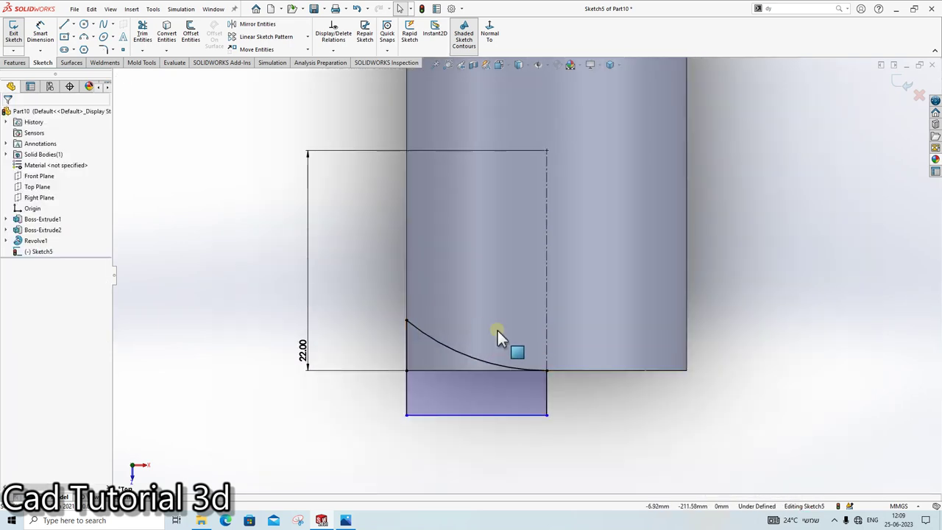
left_click(9, 63)
Step: Revolve-cut the half profile 360° about Line1 to dome the pin's end (Cut-Revolve1)
left_click(147, 35)
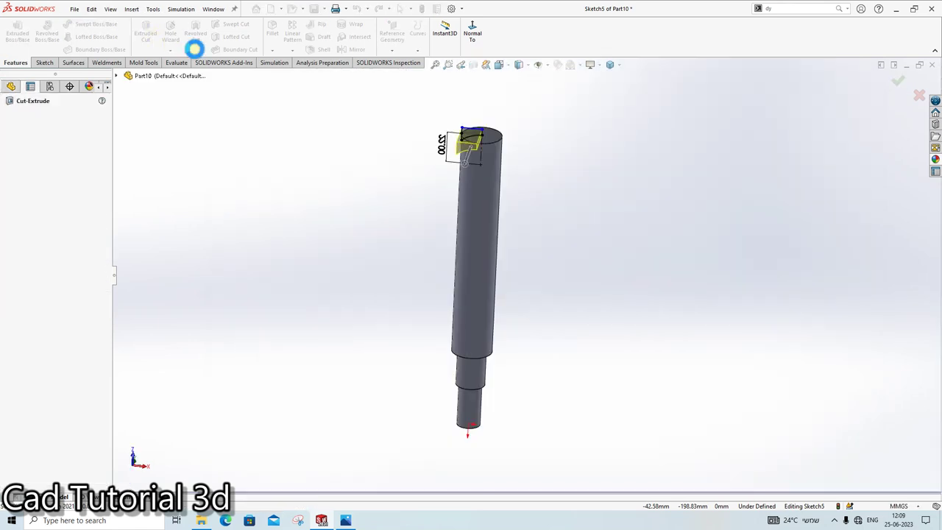
key("Escape")
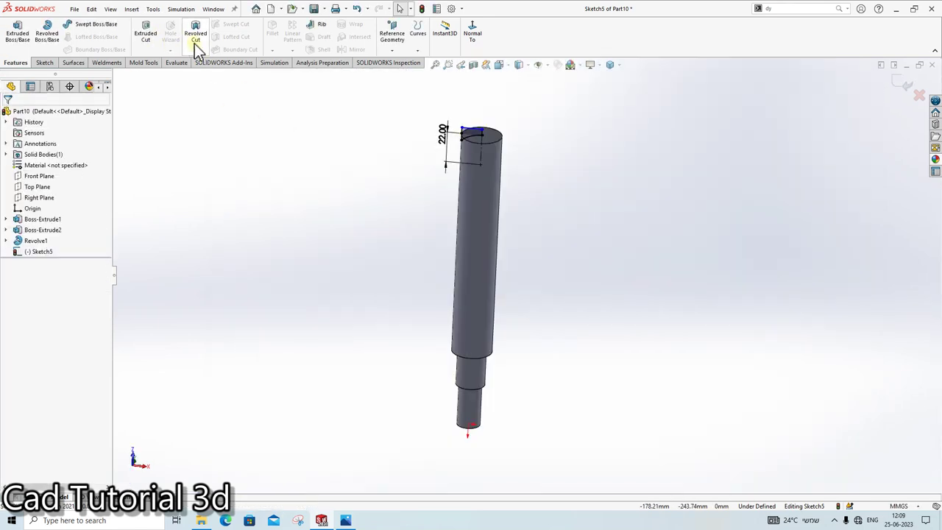
left_click(196, 37)
scroll(480, 122, "up", 2)
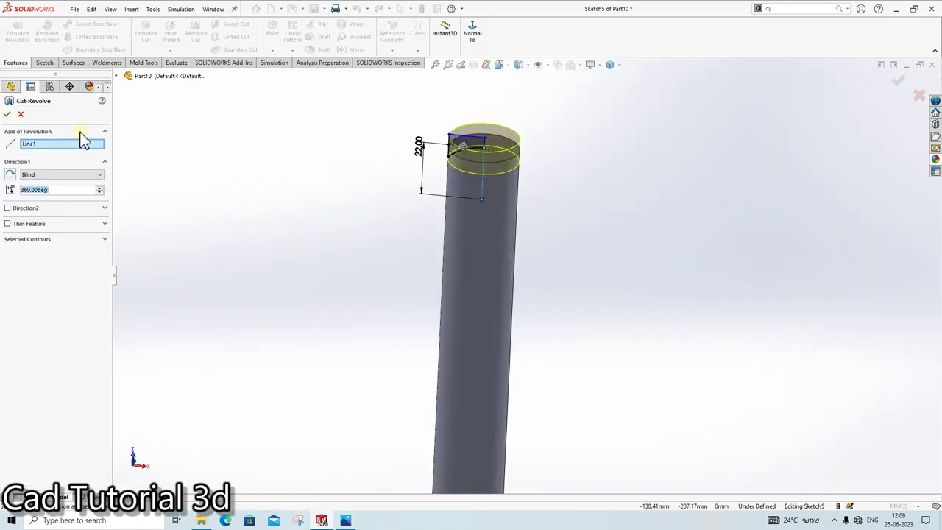
left_click(6, 115)
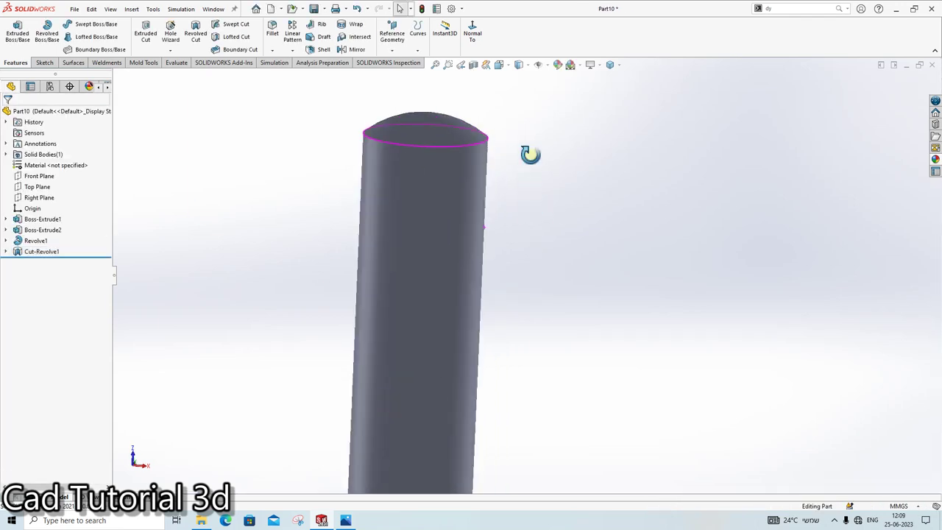
scroll(487, 375, "down", 5)
Step: Start a new sketch on the Top Plane
scroll(511, 429, "down", 2)
scroll(502, 305, "up", 4)
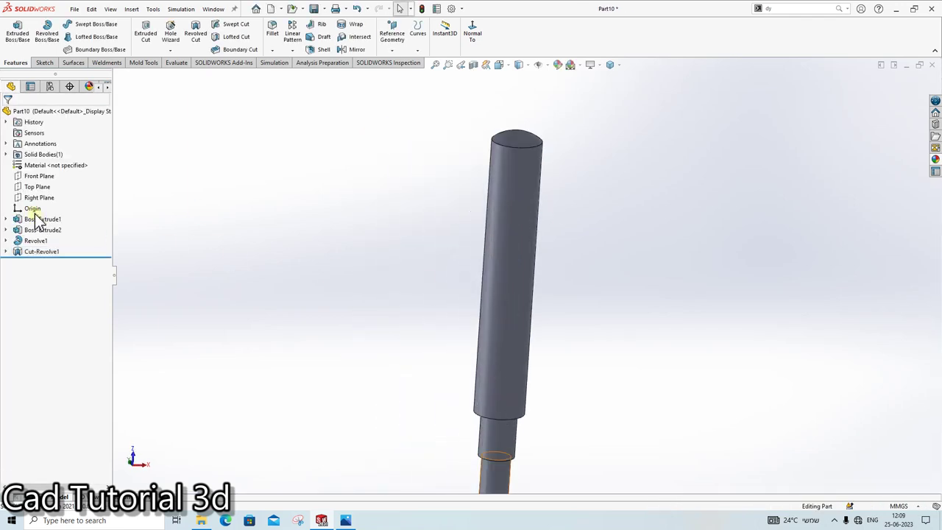
left_click(36, 186)
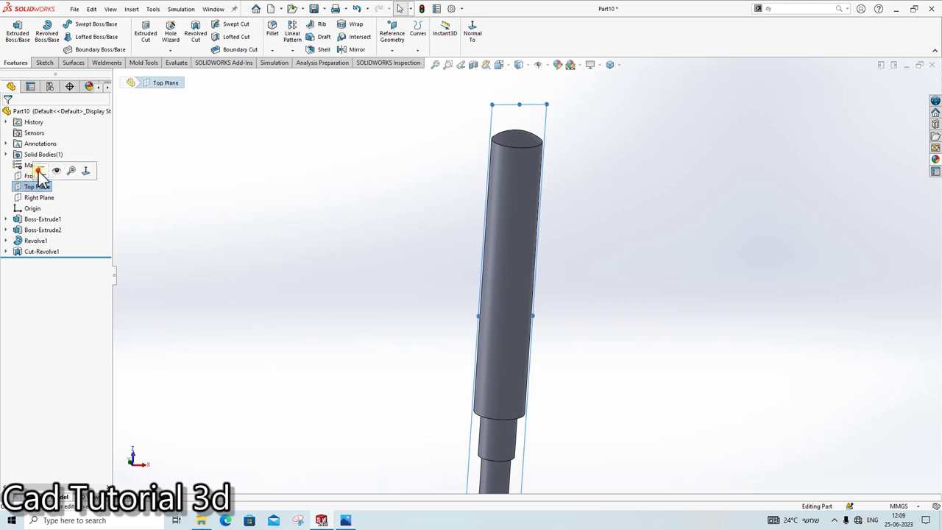
left_click(33, 168)
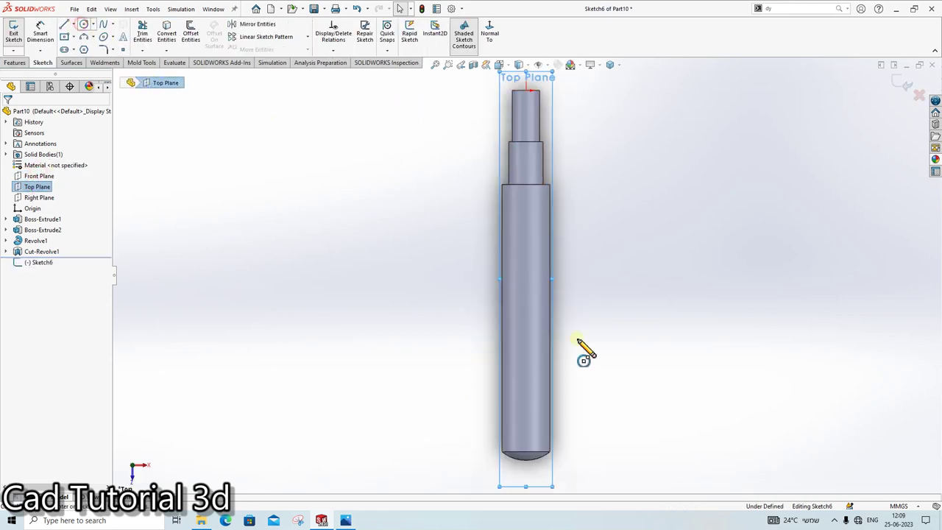
Step: Give the circle on the pin axis a 13.50 mm diameter, checking the reference drawing
scroll(515, 411, "up", 3)
key("Escape")
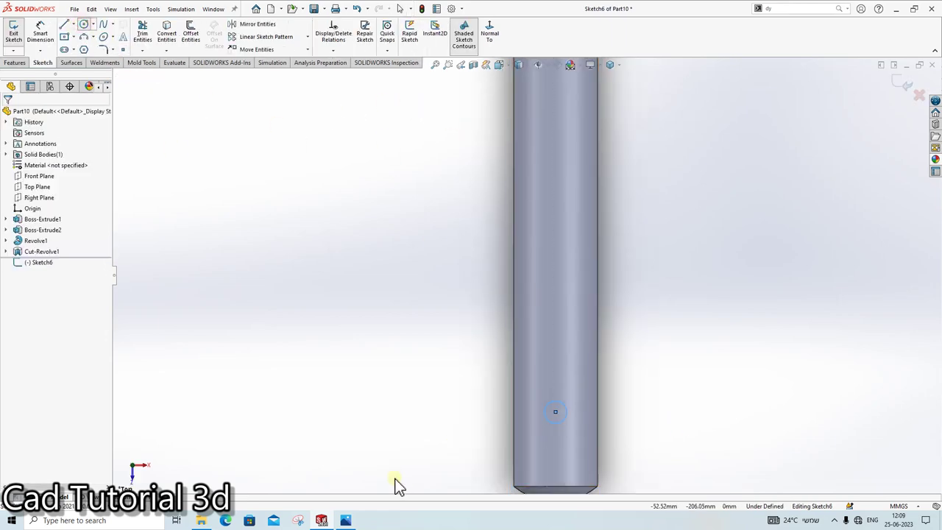
left_click(356, 519)
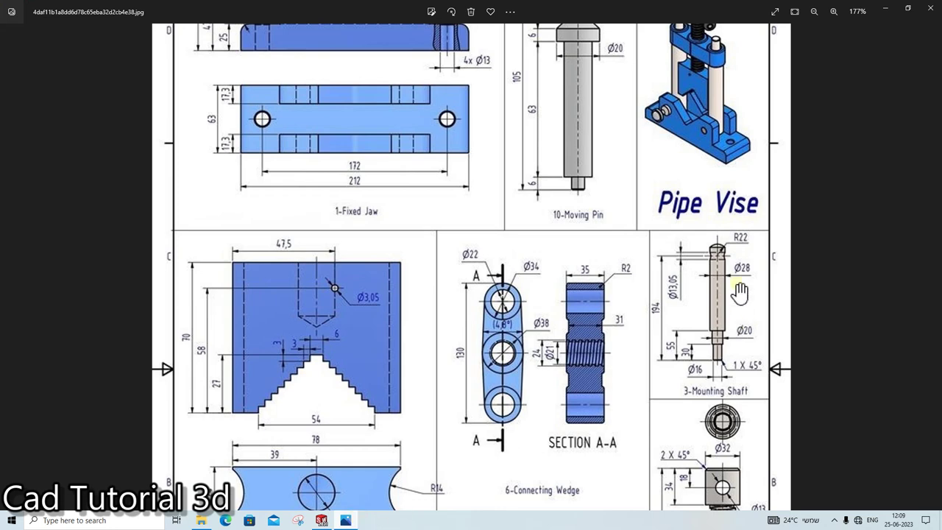
left_click(354, 520)
left_click(555, 412)
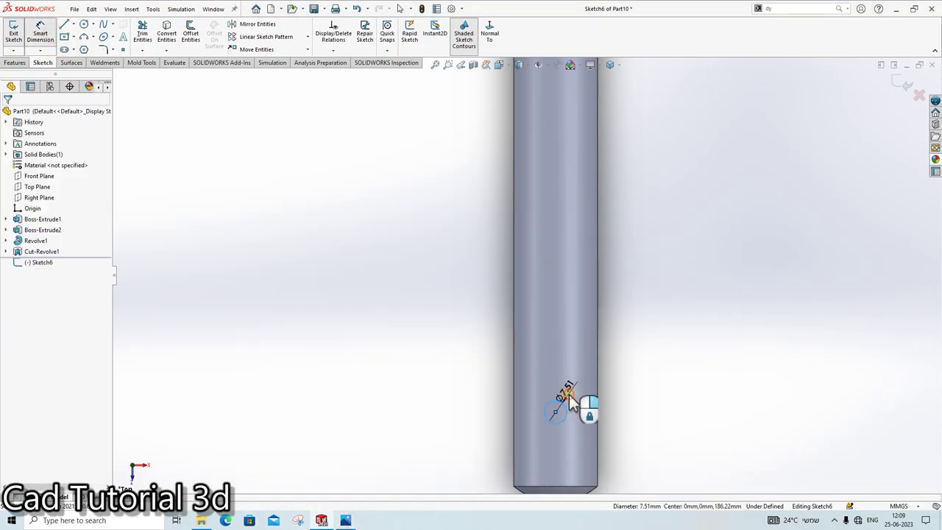
left_click(567, 397)
type("13.5")
key("Return")
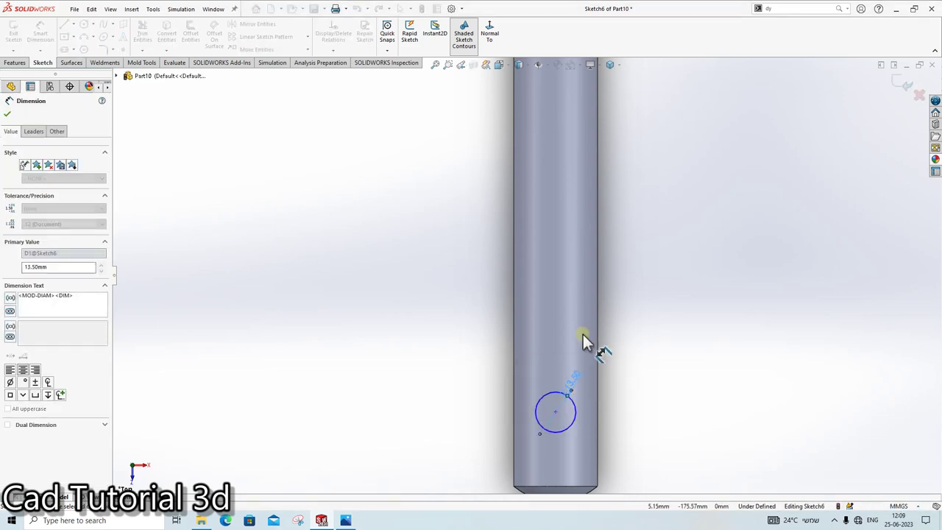
scroll(662, 393, "up", 2)
scroll(559, 441, "down", 2)
left_click(353, 520)
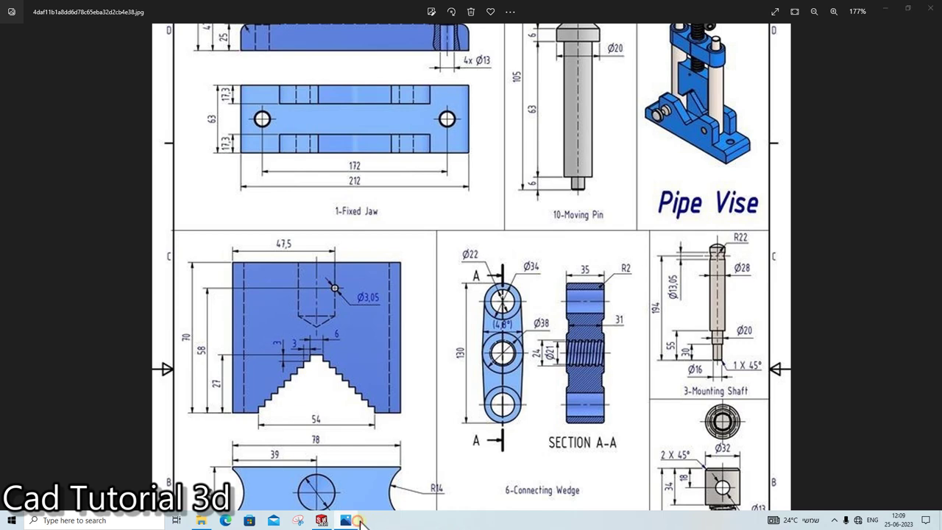
left_click(359, 520)
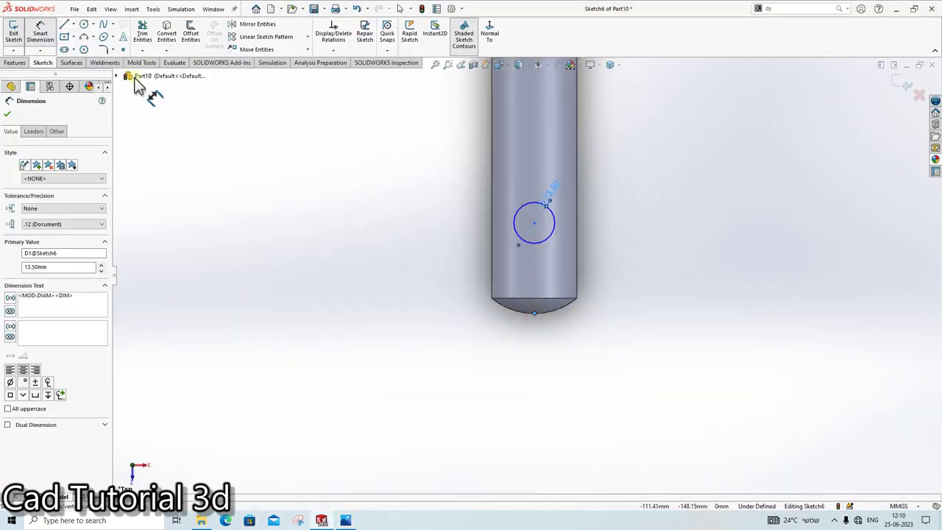
Step: Dimension the circle centre 22 mm from the pin's rounded end, fully defining the sketch
left_click(41, 32)
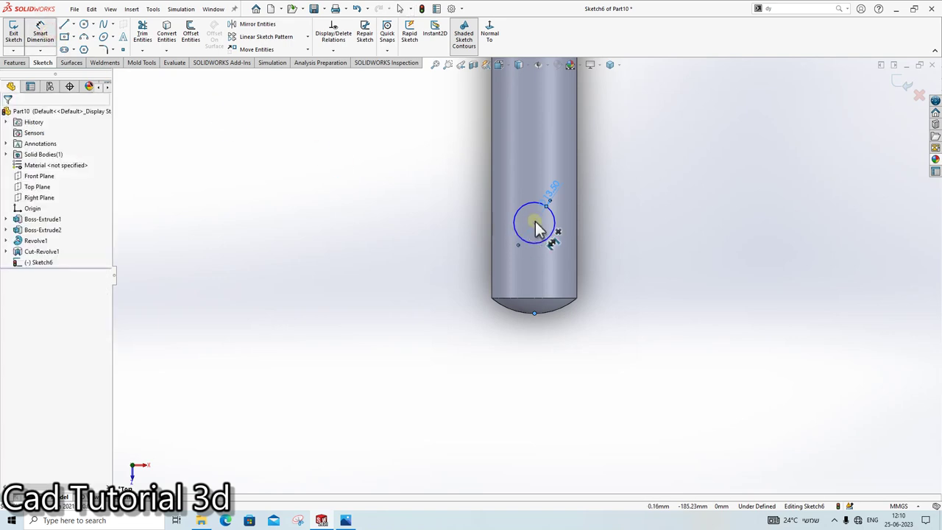
left_click(535, 222)
left_click(417, 284)
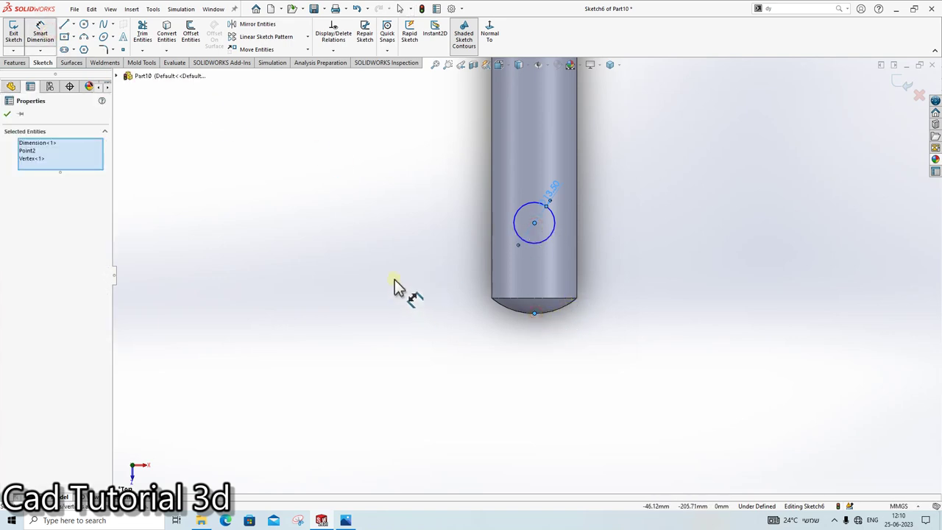
key("Escape")
left_click(44, 30)
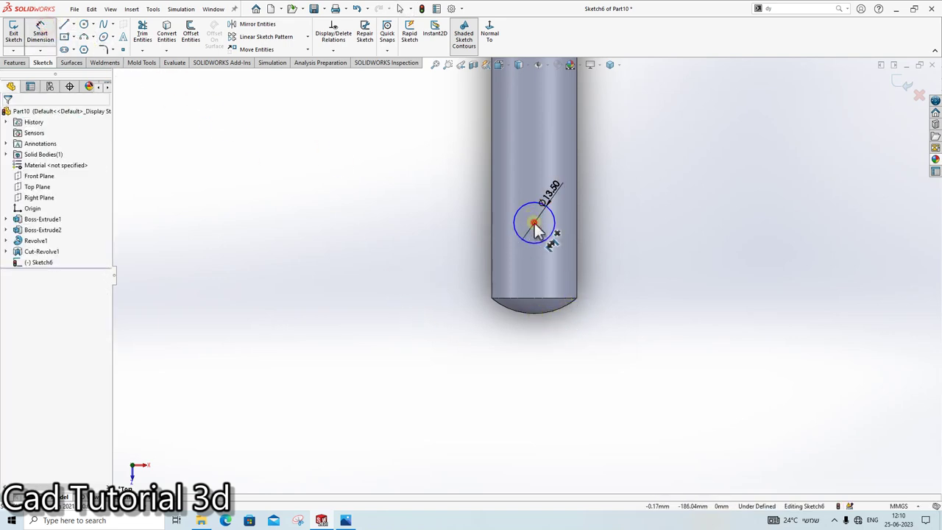
left_click(534, 223)
left_click(459, 276)
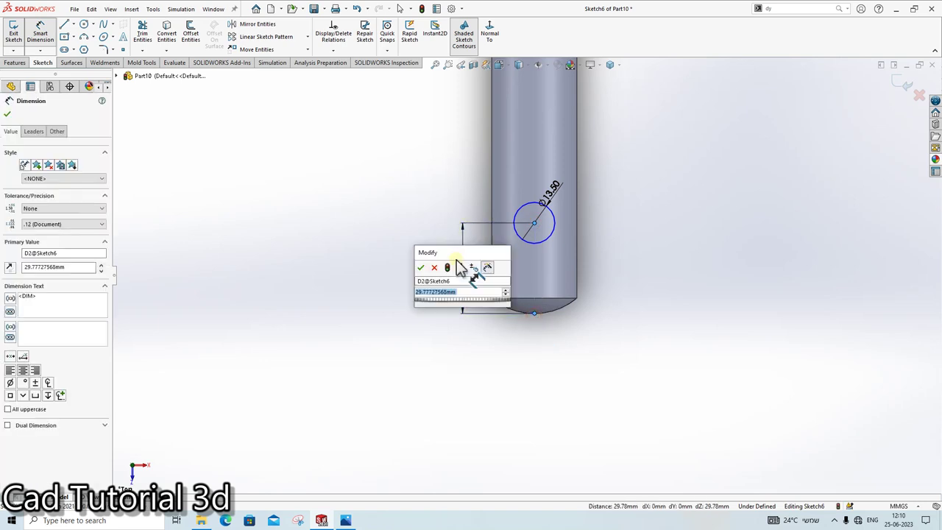
type("22")
key("Return")
key("Escape")
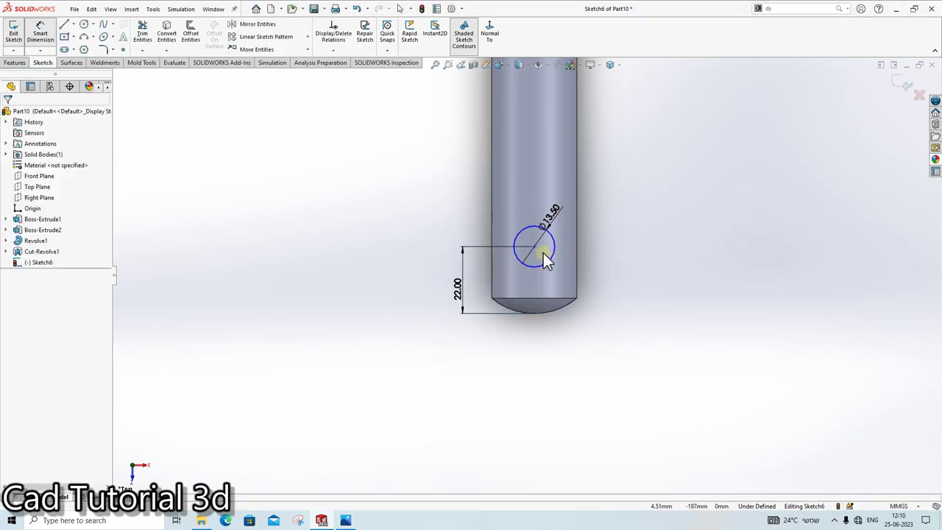
left_click(530, 307)
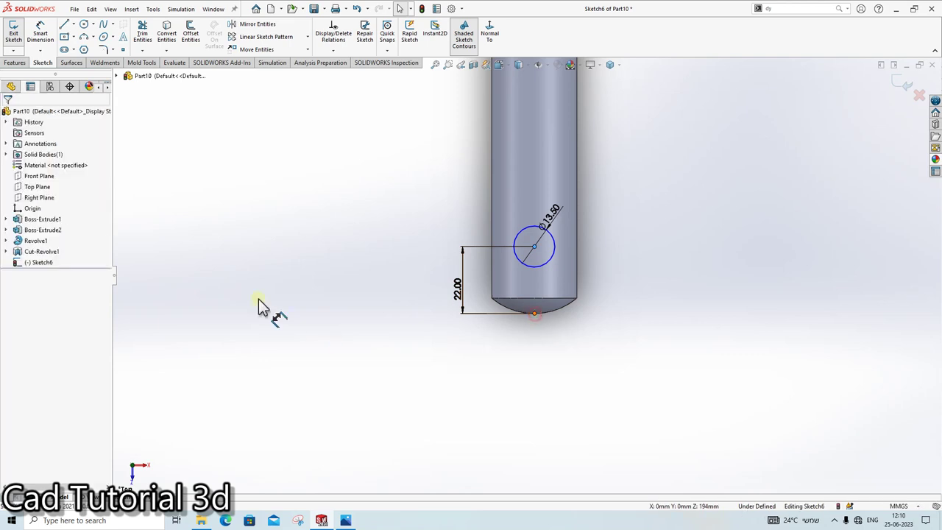
left_click(44, 292)
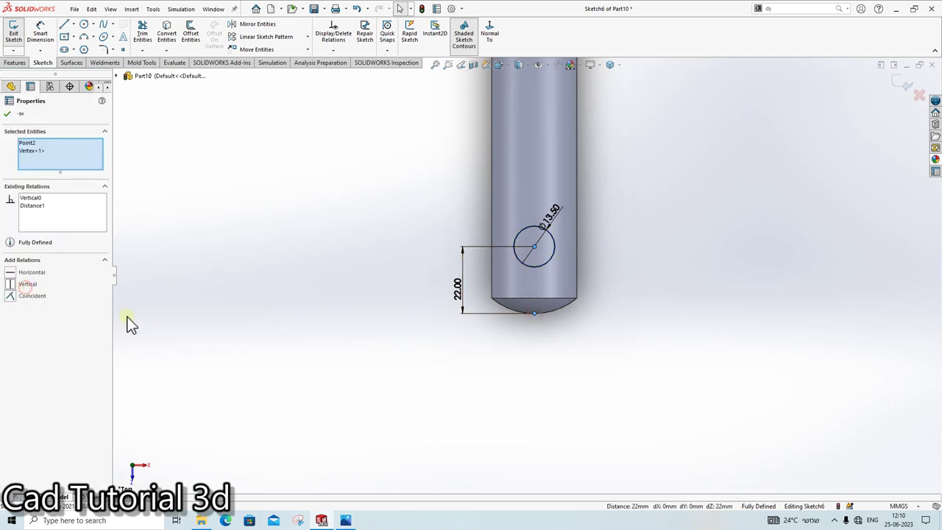
Step: Extrude-cut the Ø13.50 circle Through All - Both to pierce the pin
left_click(14, 63)
left_click(145, 33)
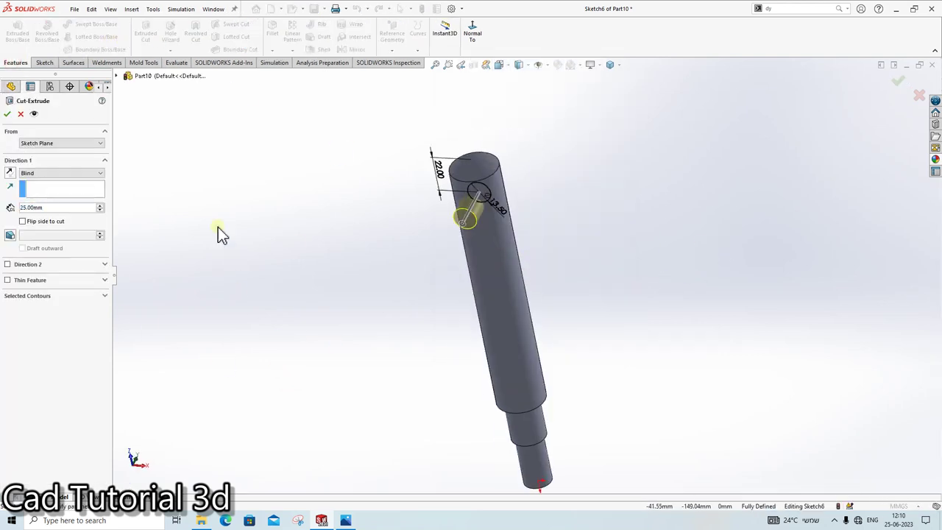
left_click(55, 173)
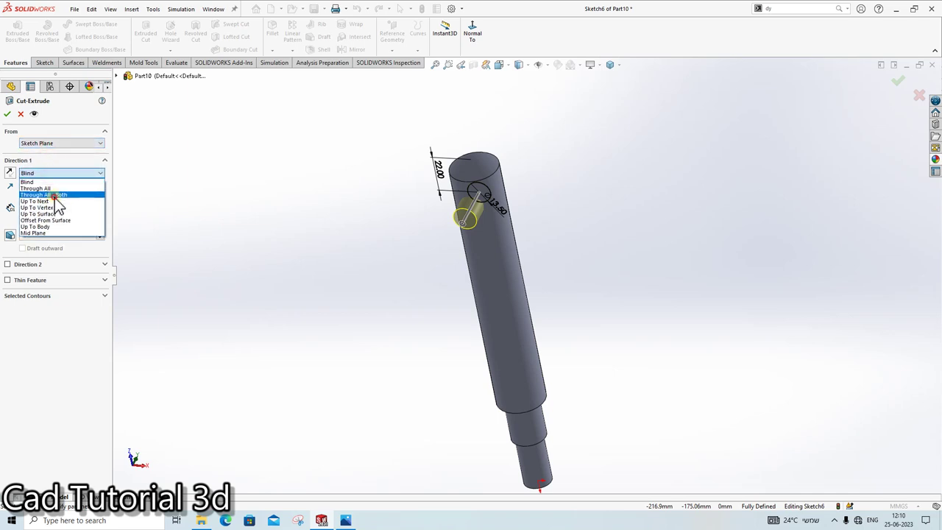
left_click(54, 197)
left_click(6, 116)
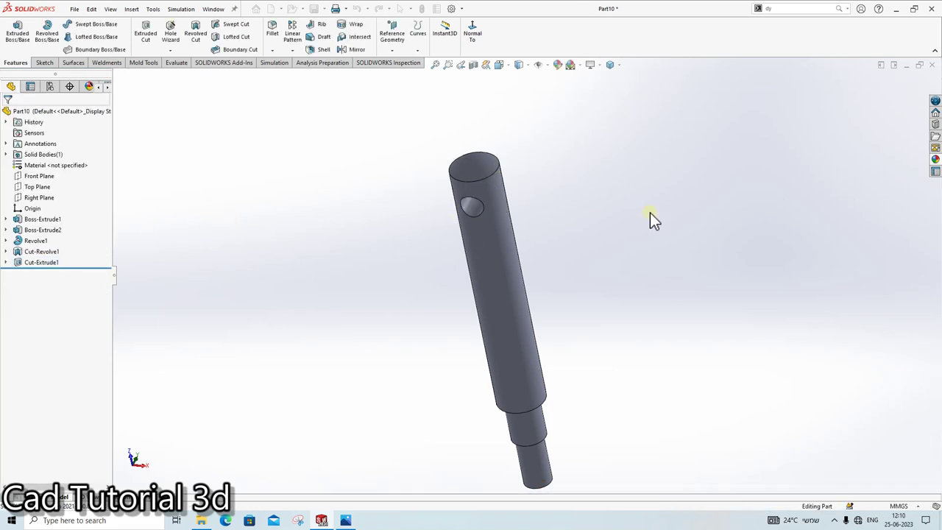
key("ctrl+s")
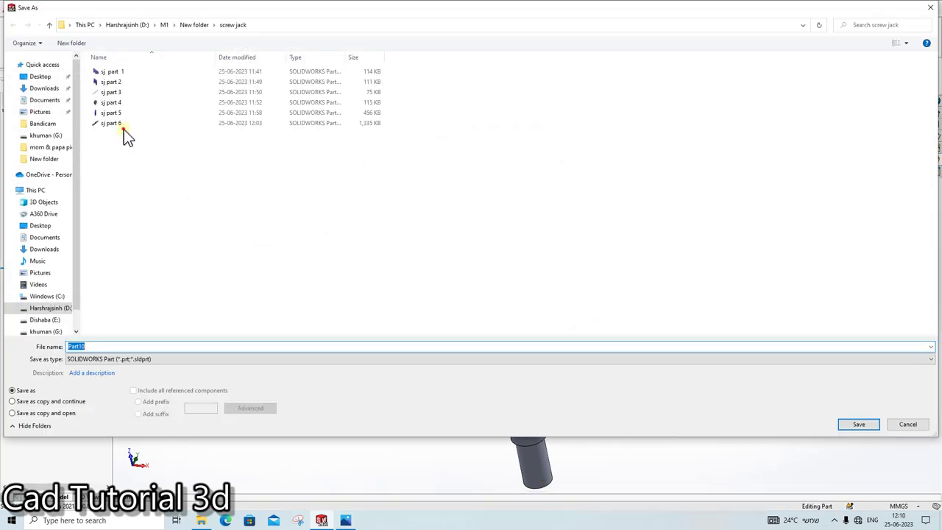
Step: Save the part as 'sj part 7'
left_click(122, 124)
left_click(127, 346)
key("BackSpace")
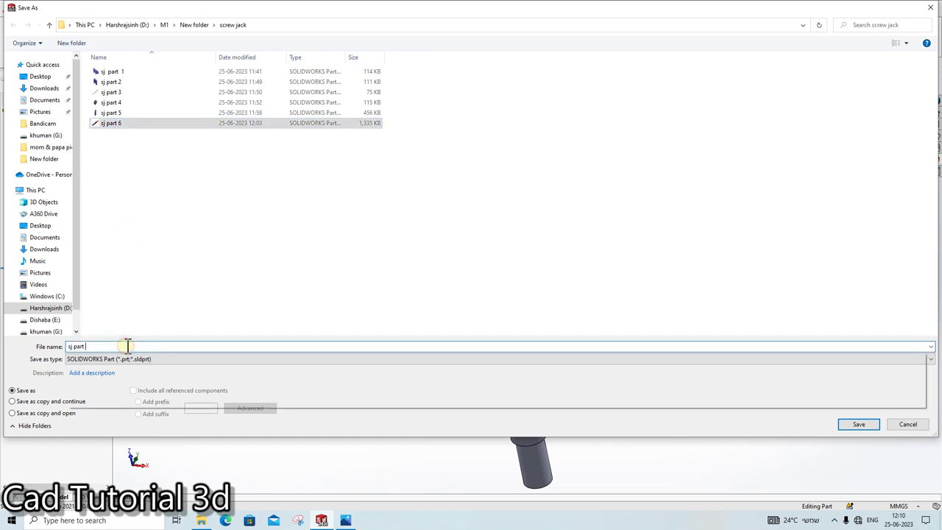
type("7")
key("Return")
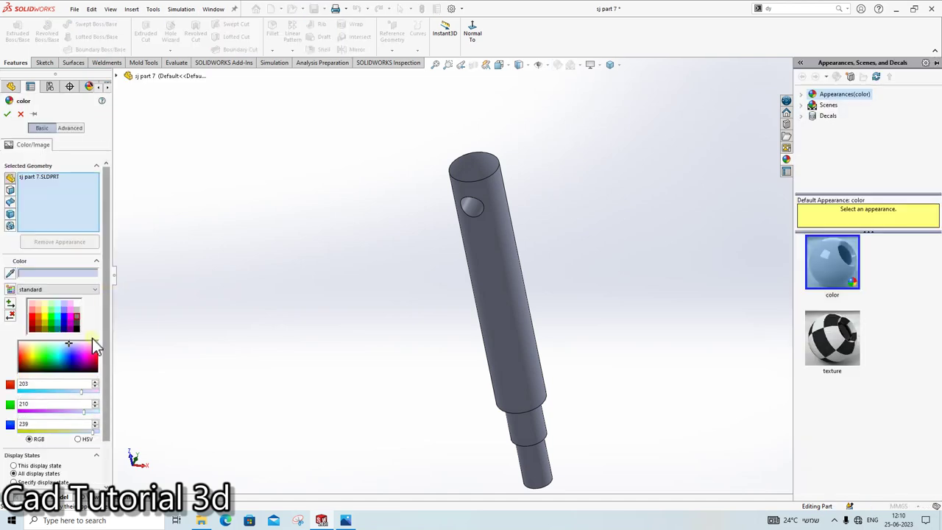
Step: Give the pin a darker 128,128,128 grey appearance, close it, and show the pipe vise drawing
left_click(73, 321)
left_click(7, 113)
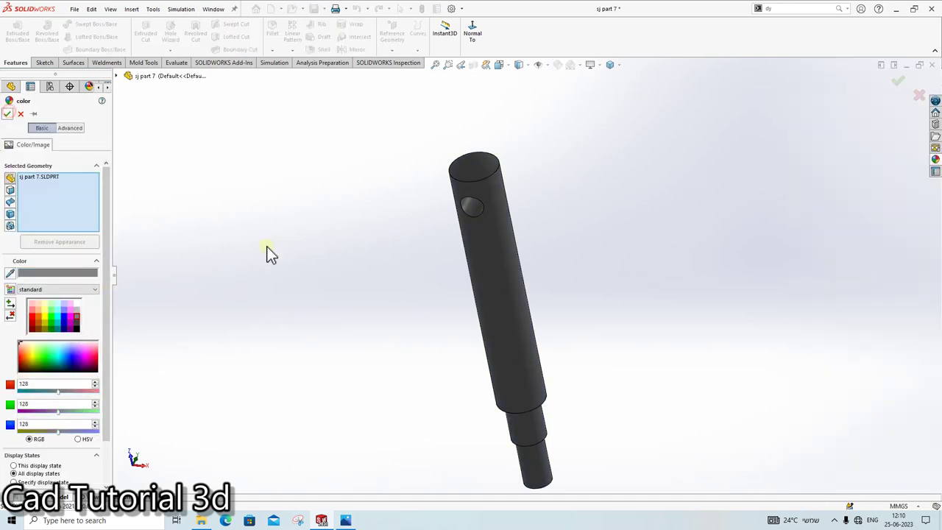
left_click(928, 65)
left_click(346, 521)
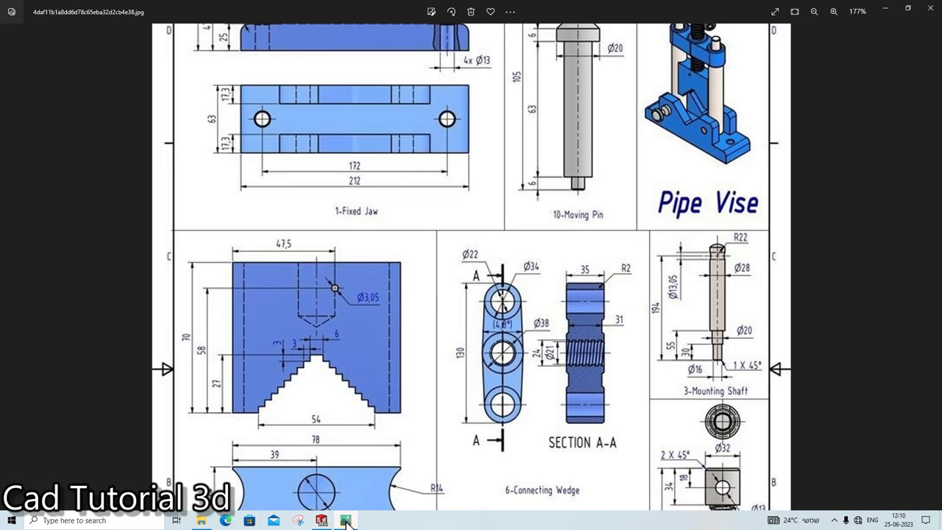
Step: Zoom the Photos image onto the 10-Moving Pin detail, then toggle the viewer from the taskbar
scroll(668, 335, "down", 1)
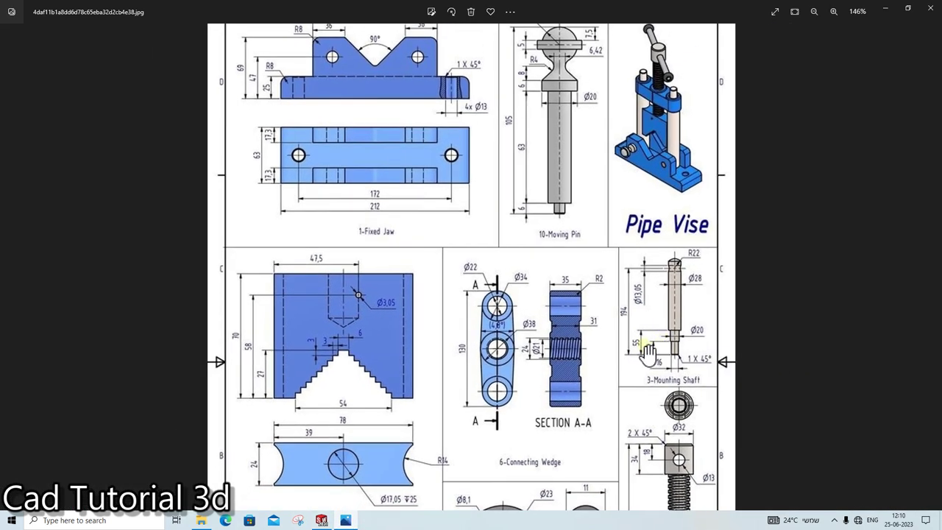
scroll(659, 342, "down", 1)
scroll(648, 349, "down", 1)
scroll(614, 359, "down", 1)
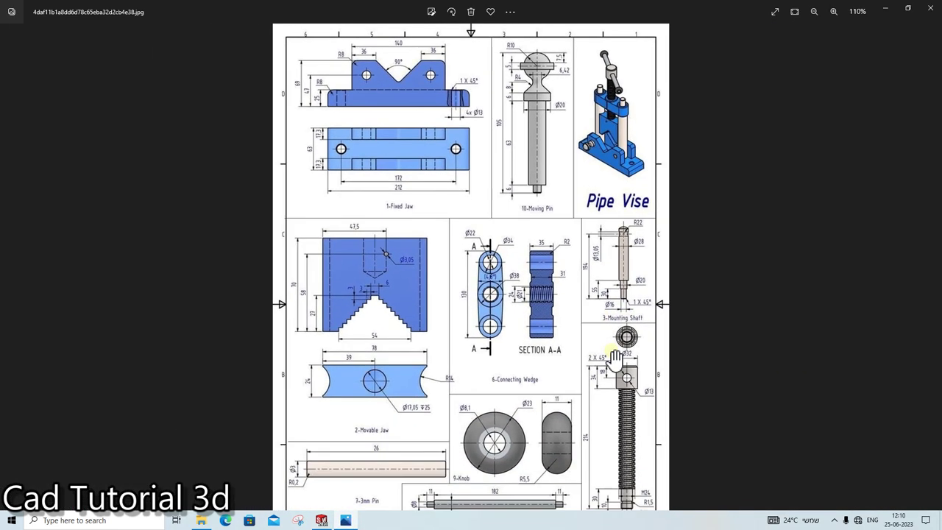
scroll(541, 81, "up", 2)
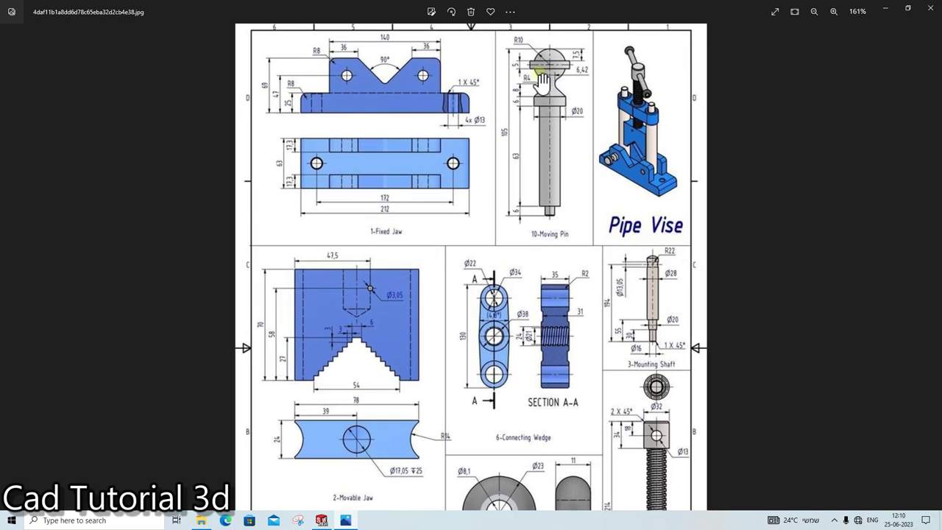
scroll(559, 89, "up", 3)
scroll(613, 189, "up", 1)
scroll(622, 184, "up", 1)
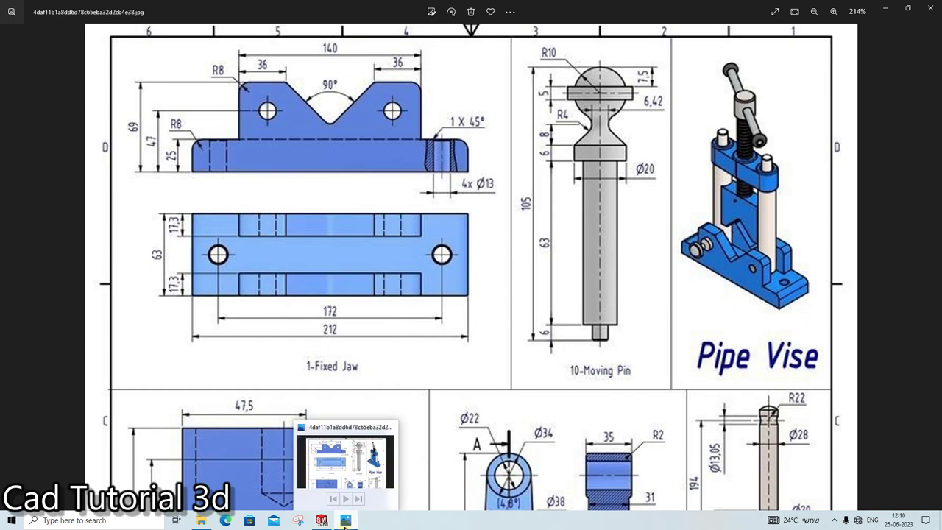
left_click(345, 521)
left_click(345, 521)
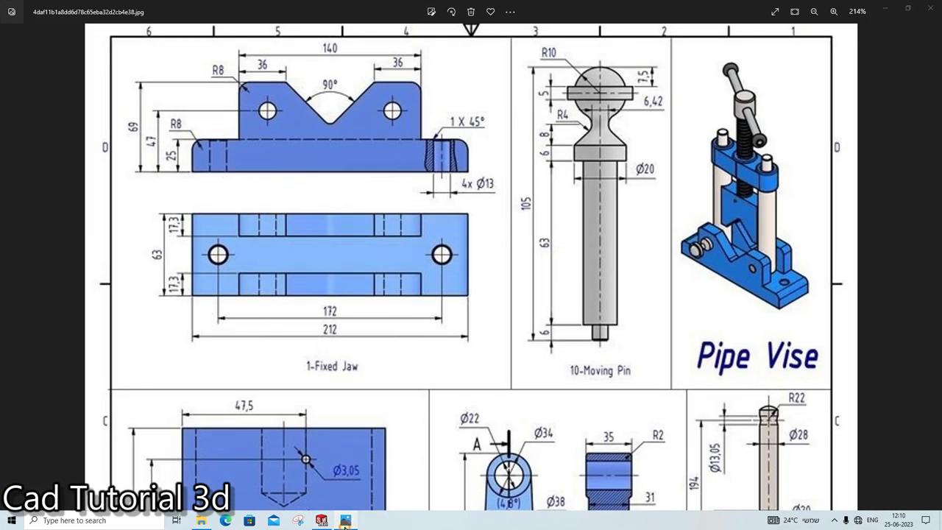
left_click(345, 521)
left_click(345, 520)
Step: Create a new blank part and start a sketch on the Front Plane
left_click(345, 521)
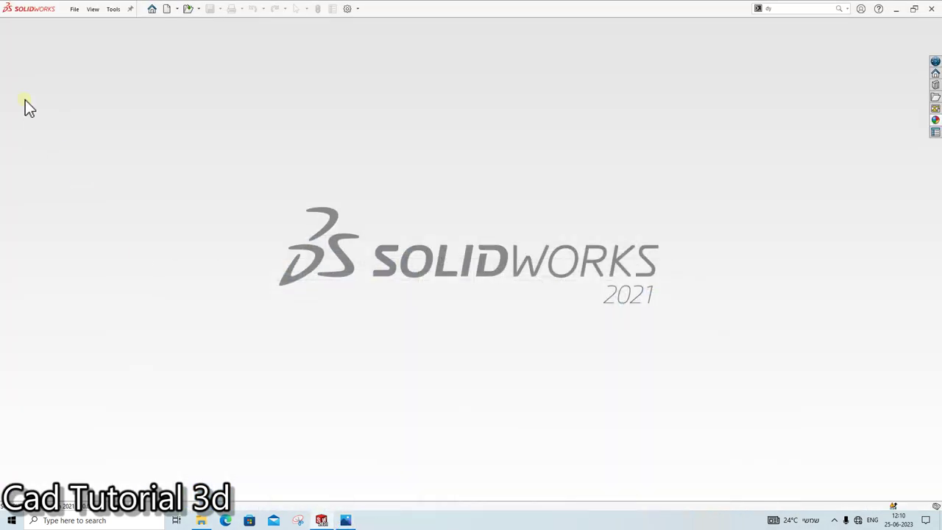
left_click(74, 9)
left_click(82, 27)
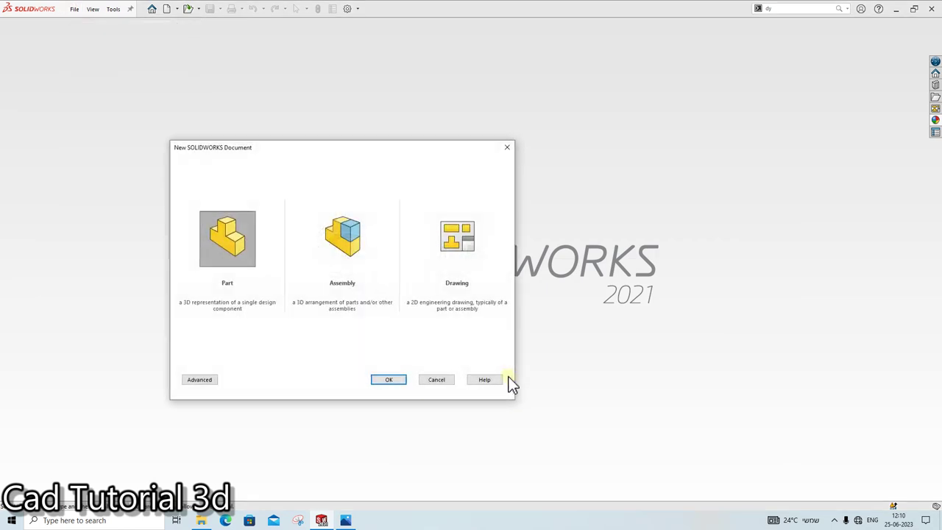
left_click(405, 382)
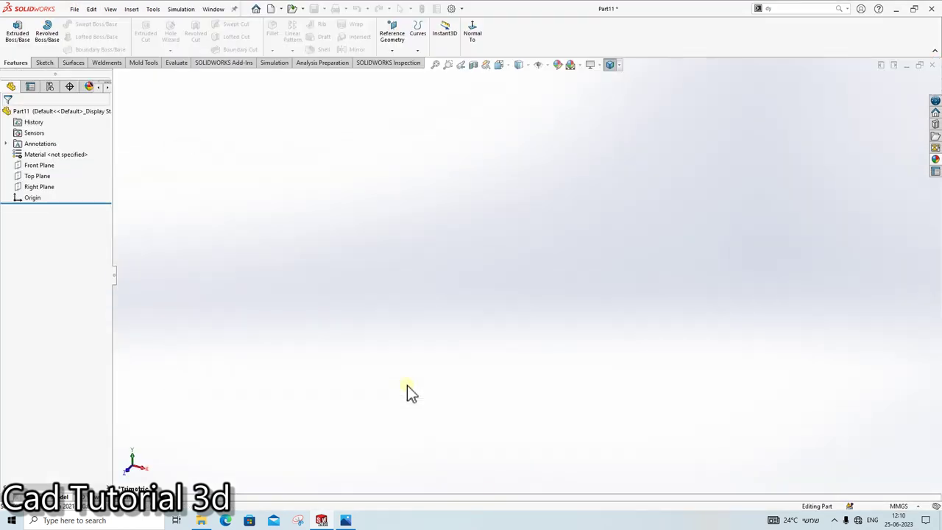
left_click(33, 165)
left_click(42, 152)
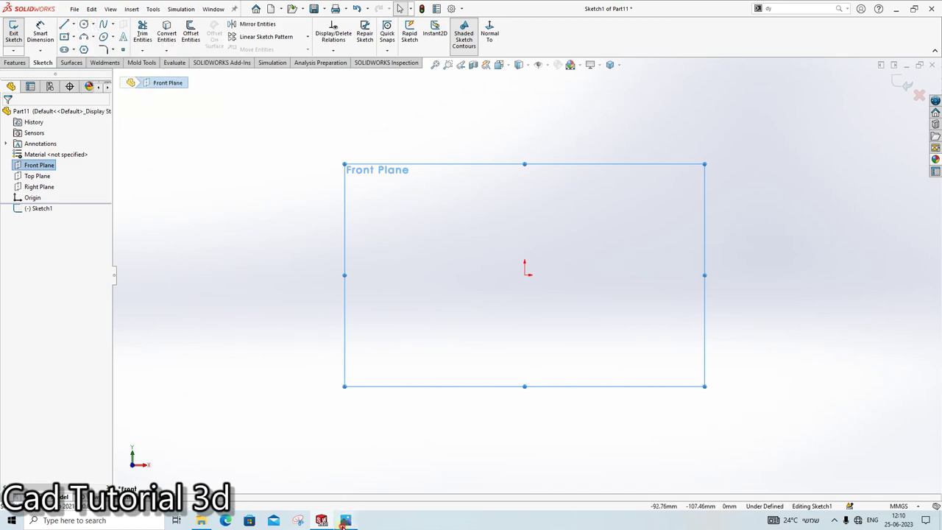
Step: Begin the stepped profile at the origin: a short line left, a rise, then left again
left_click(345, 520)
key("alt+Tab")
left_click(67, 25)
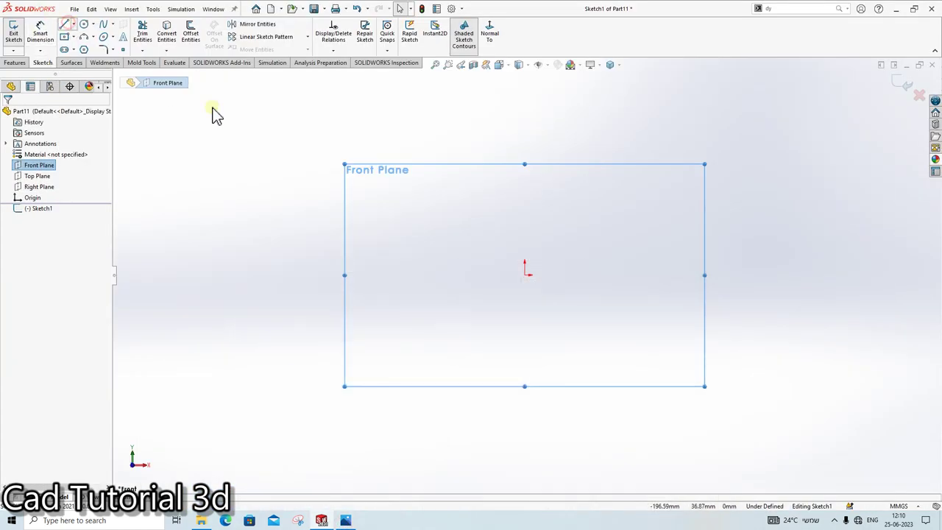
left_click(524, 275)
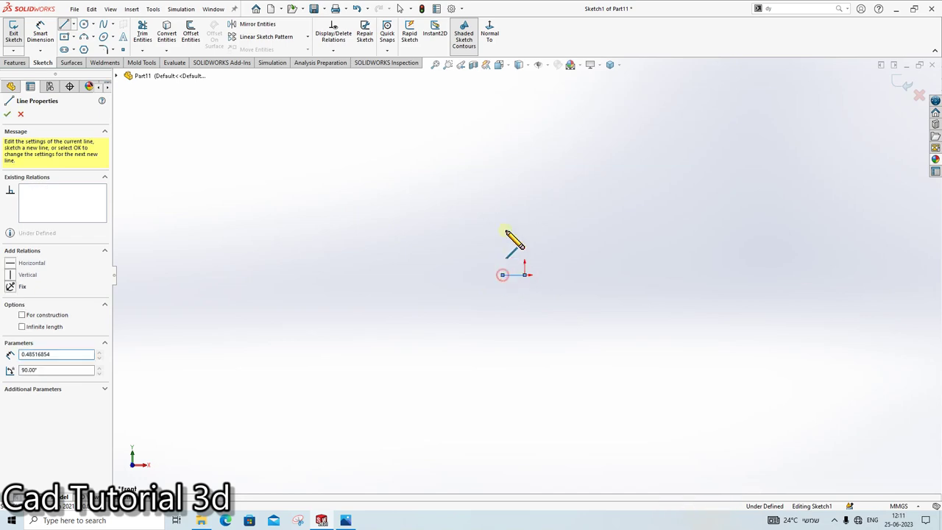
left_click(502, 274)
left_click(502, 166)
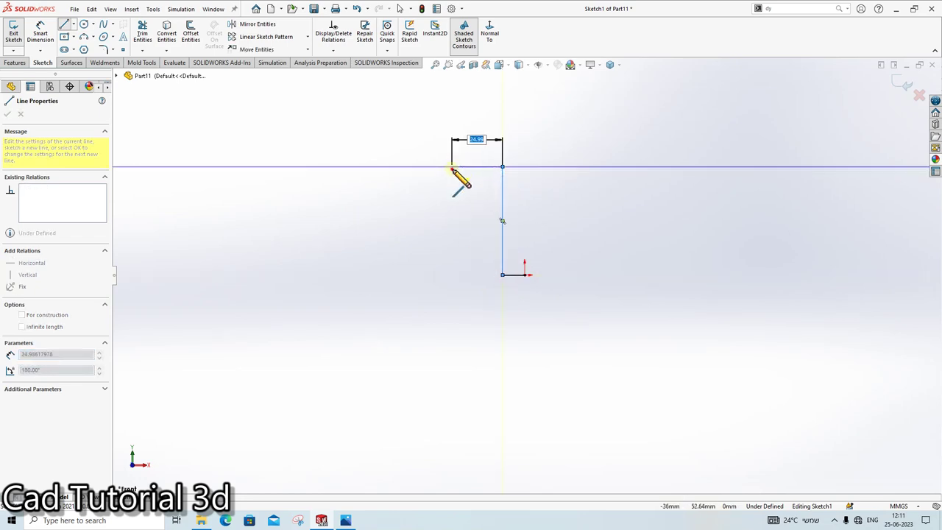
left_click(452, 166)
Step: Continue the profile with a long vertical rise and a short line to the left
left_click(352, 524)
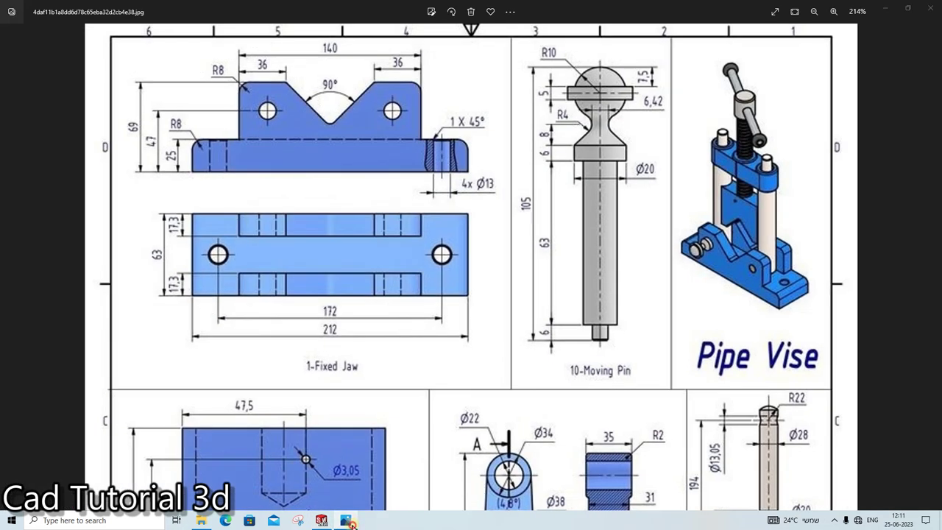
left_click(352, 523)
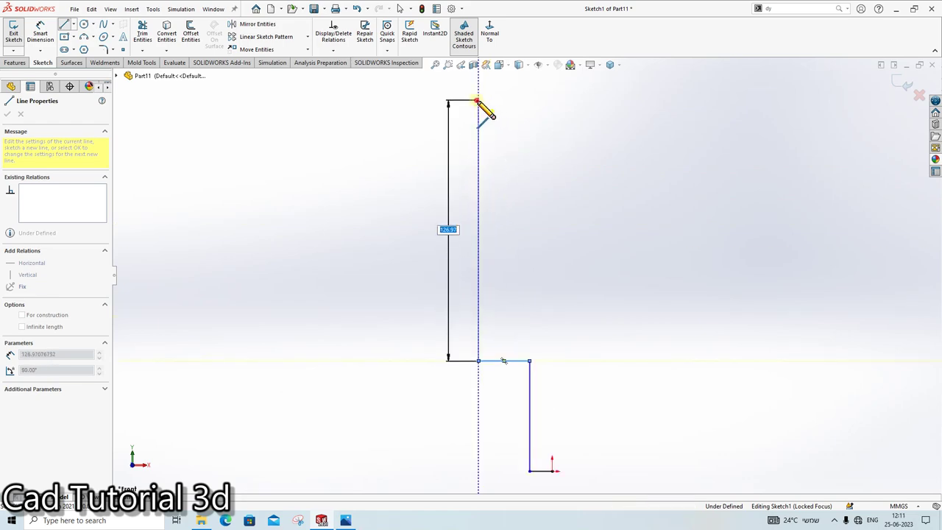
left_click(479, 101)
left_click(445, 99)
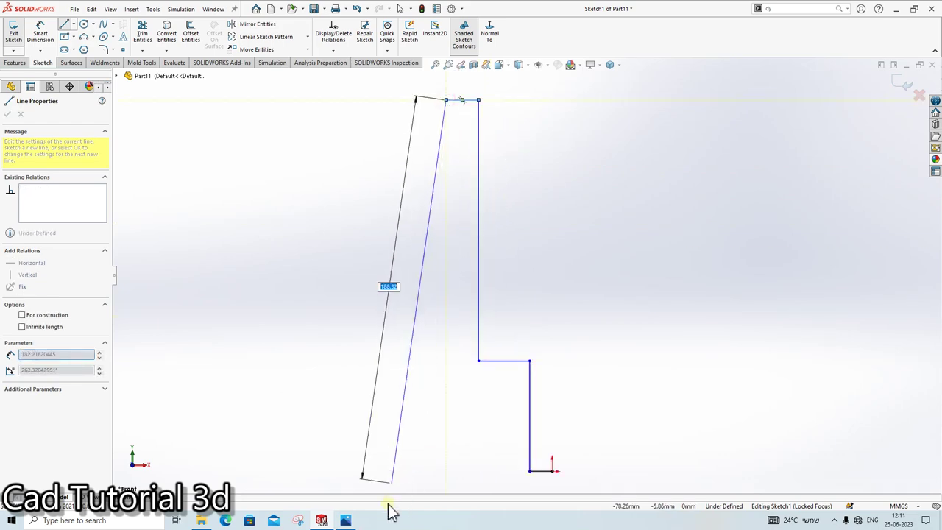
left_click(352, 520)
left_click(351, 520)
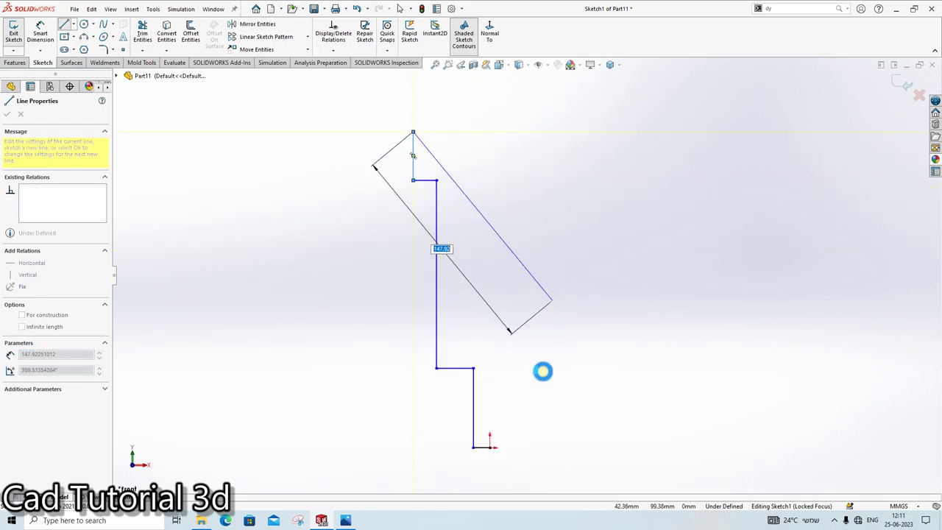
key("Escape")
Step: Zoom through the pipe vise drawing to check the moving pin's dimensions
left_click(344, 520)
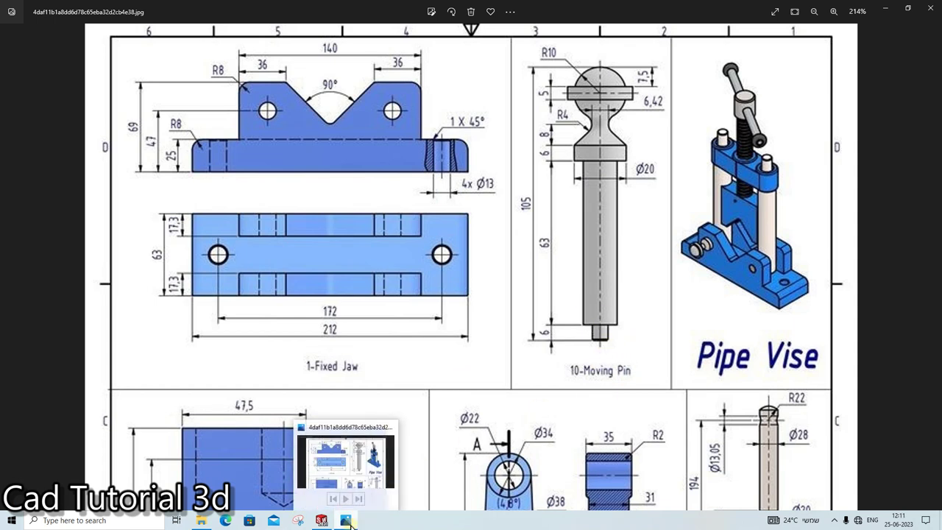
mouse_move(345, 520)
scroll(277, 462, "down", 2)
scroll(273, 462, "down", 2)
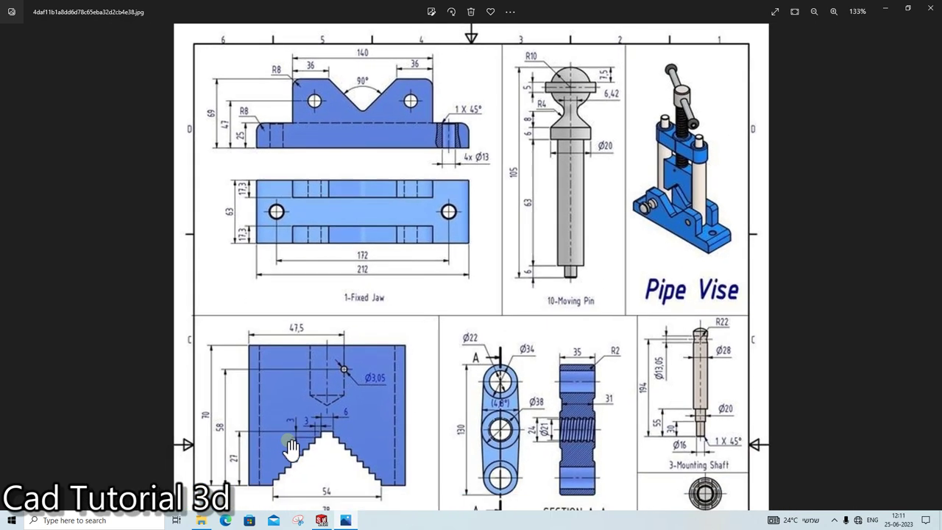
scroll(288, 448, "down", 1)
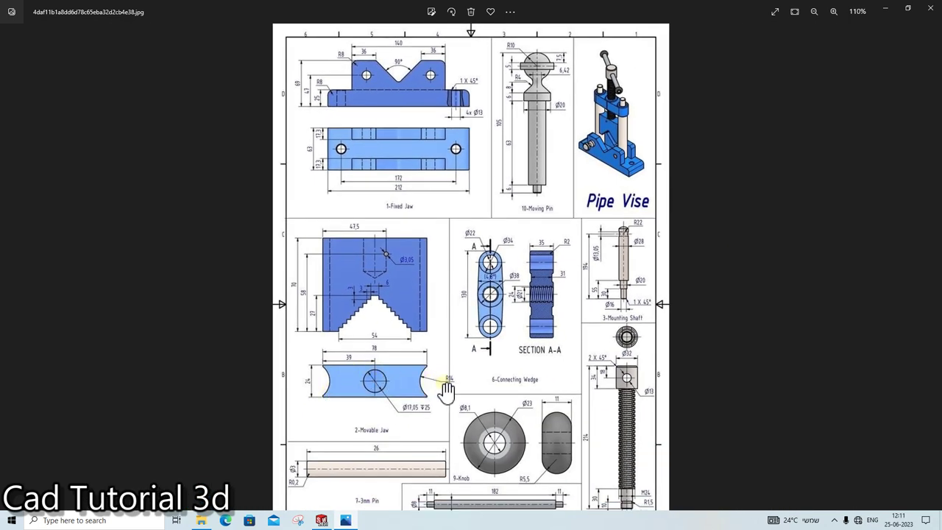
scroll(446, 391, "up", 1)
scroll(445, 392, "up", 1)
scroll(443, 391, "up", 1)
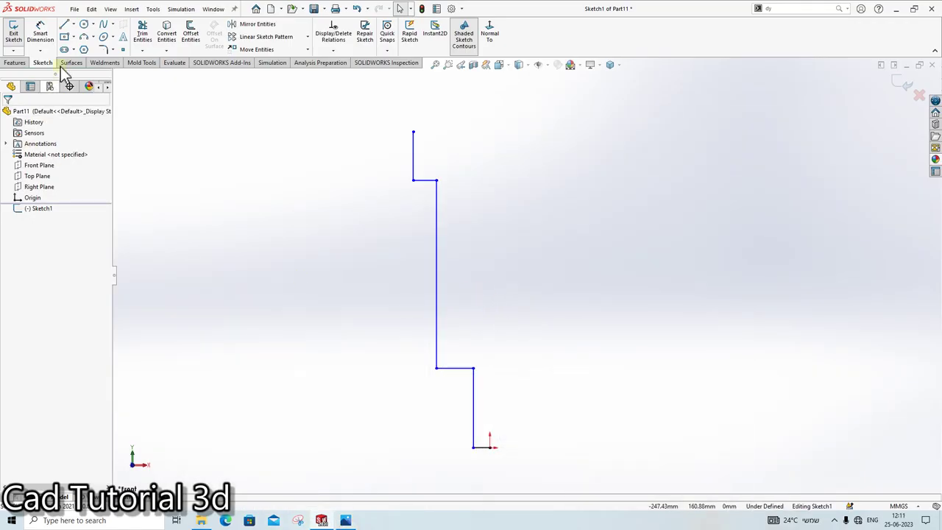
Step: Draw a tall vertical line rising from the origin beside the profile
left_click(65, 24)
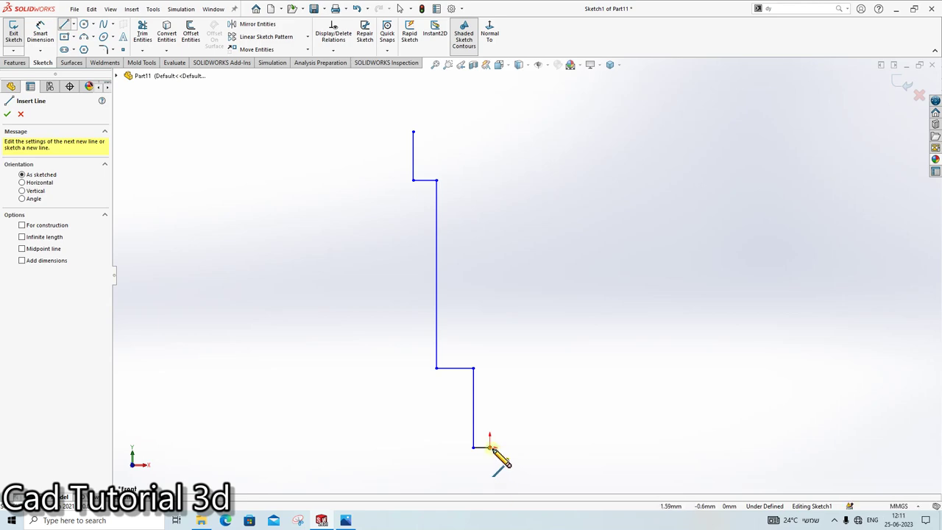
left_click(490, 446)
left_click(490, 126)
key("Escape")
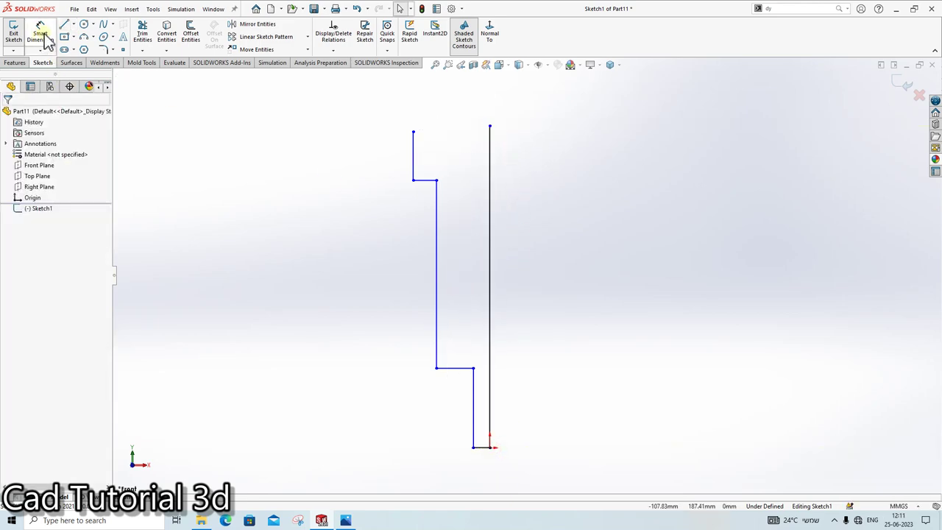
left_click(345, 520)
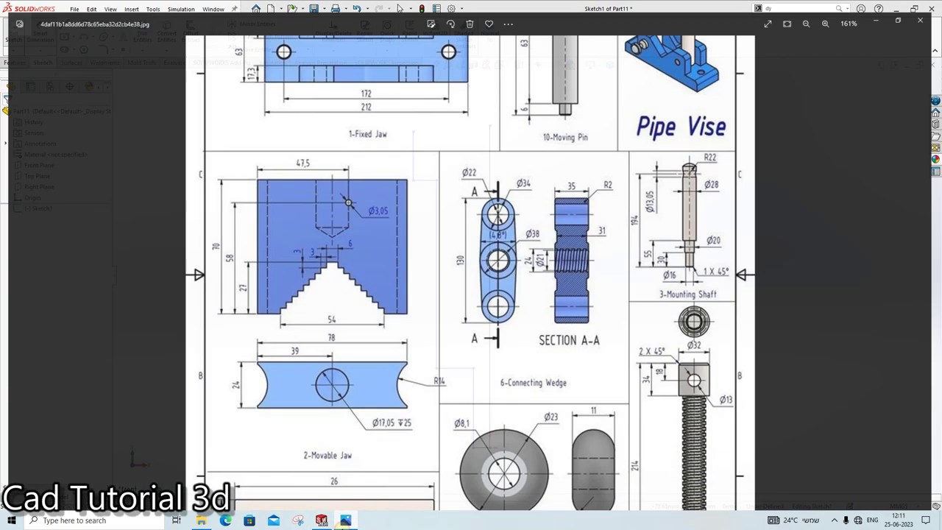
key("alt+Tab")
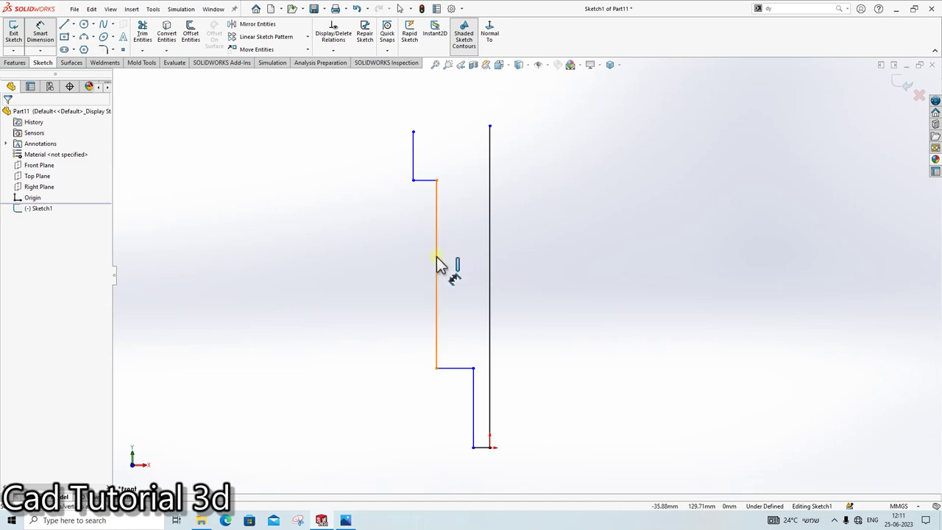
Step: Dimension the shank line 14 mm from the vertical axis line
left_click(438, 265)
left_click(490, 264)
left_click(466, 266)
type("14")
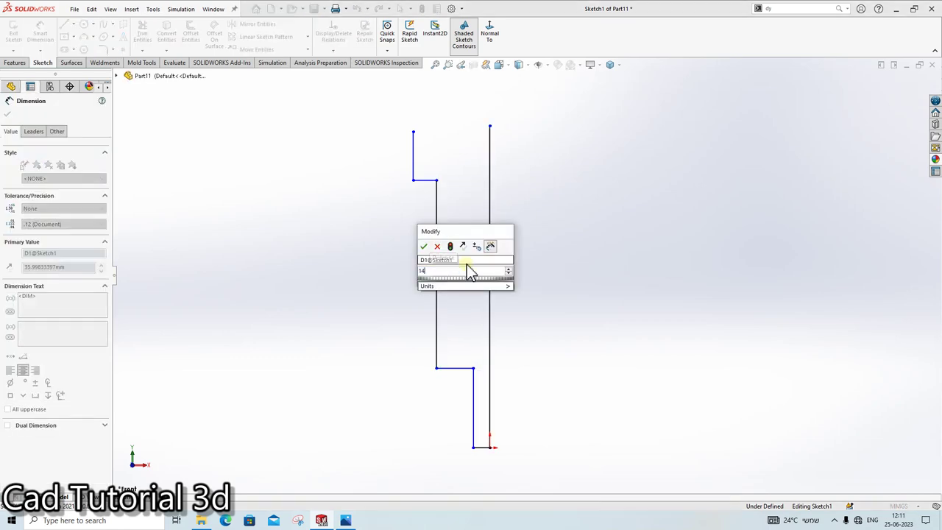
key("Return")
Step: After checking the reference drawing, set the long shank line to 63 mm
left_click(345, 520)
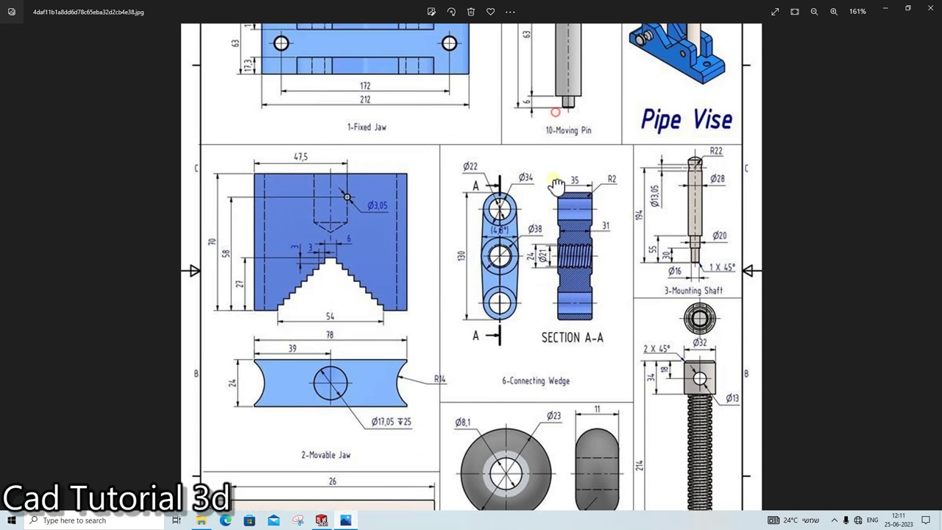
scroll(551, 216, "up", 2)
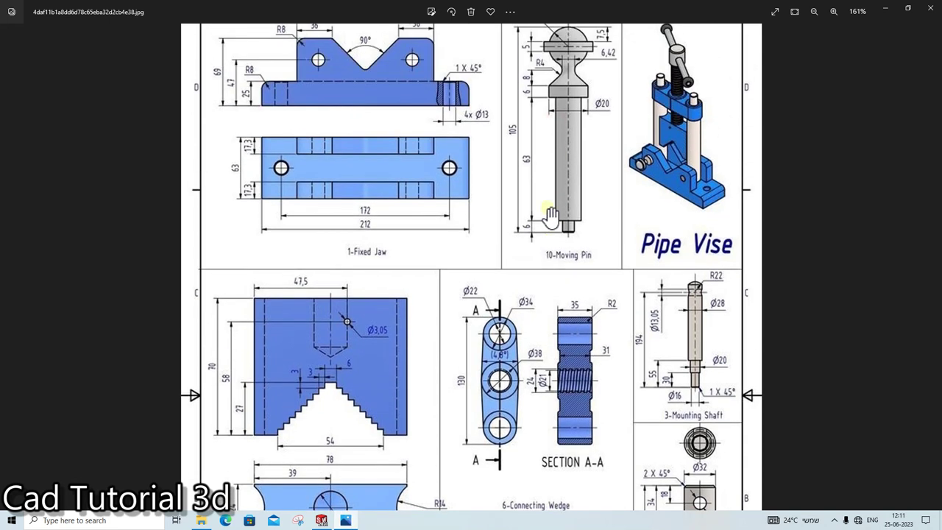
left_click(355, 516)
left_click(409, 259)
left_click(374, 268)
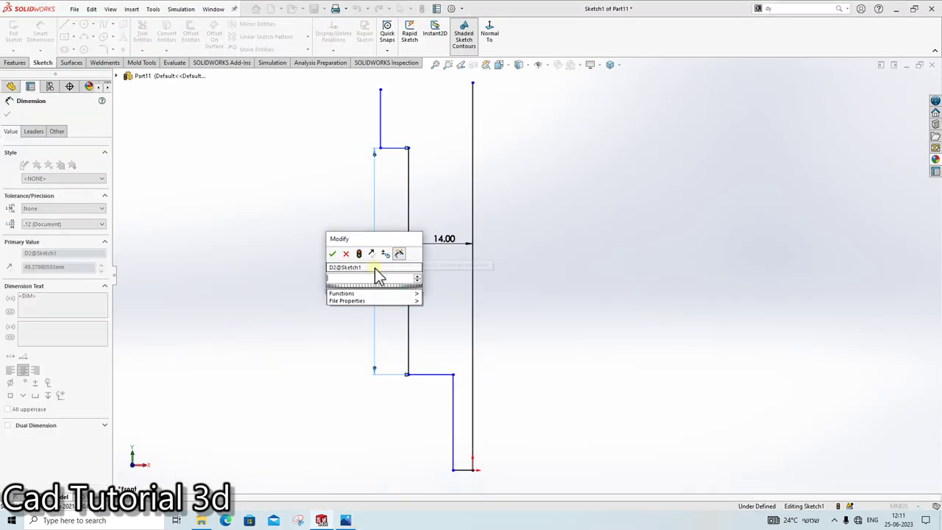
type("63")
key("Return")
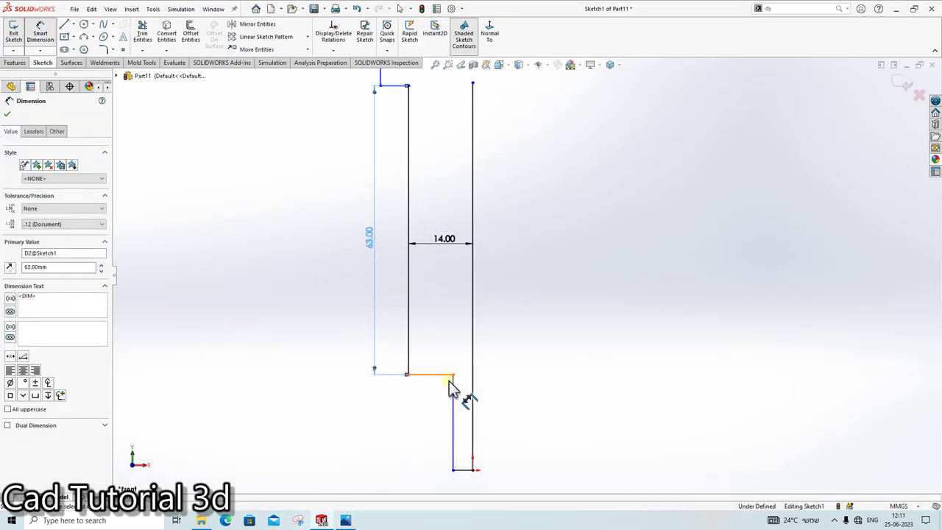
Step: Set the short bottom vertical step to 6 mm
left_click(452, 390)
left_click(440, 408)
type("6")
key("Return")
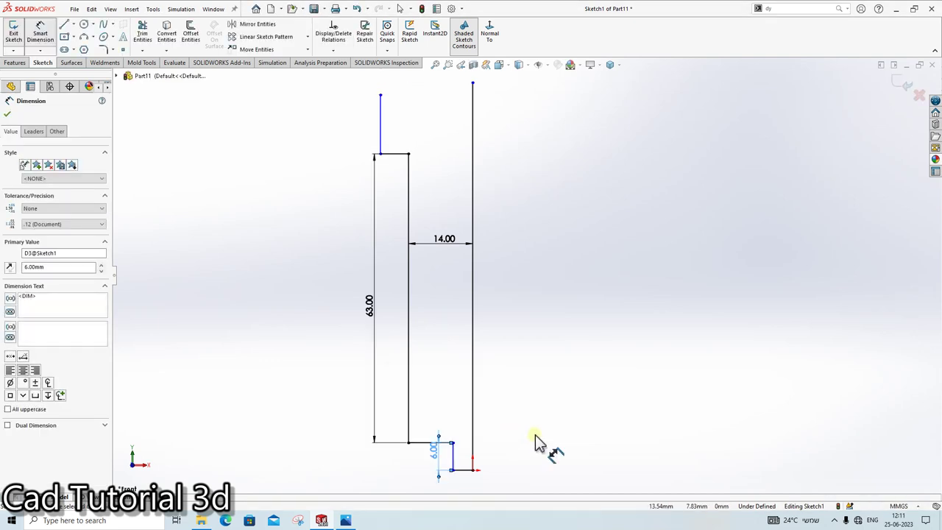
scroll(542, 446, "up", 2)
scroll(466, 420, "down", 5)
scroll(572, 276, "down", 2)
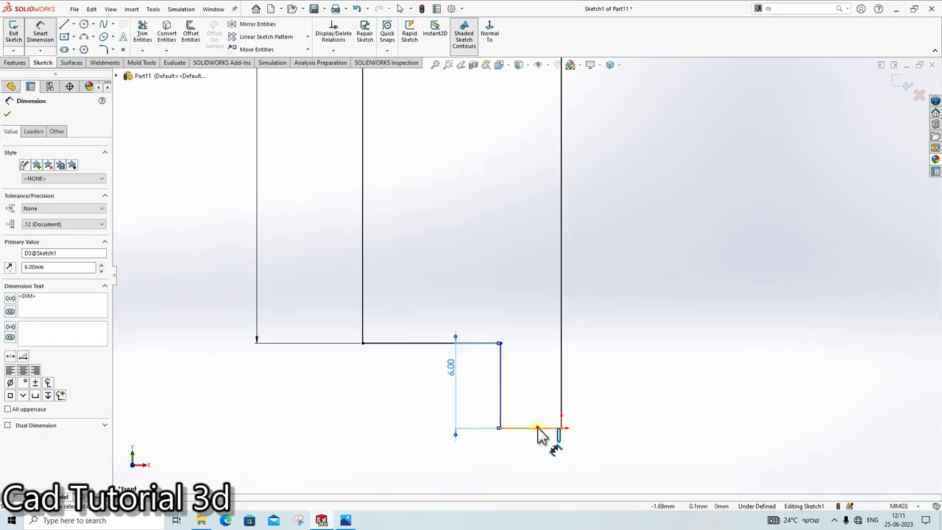
Step: Dimension the bottom horizontal step line to 4 mm
left_click(537, 428)
left_click(537, 454)
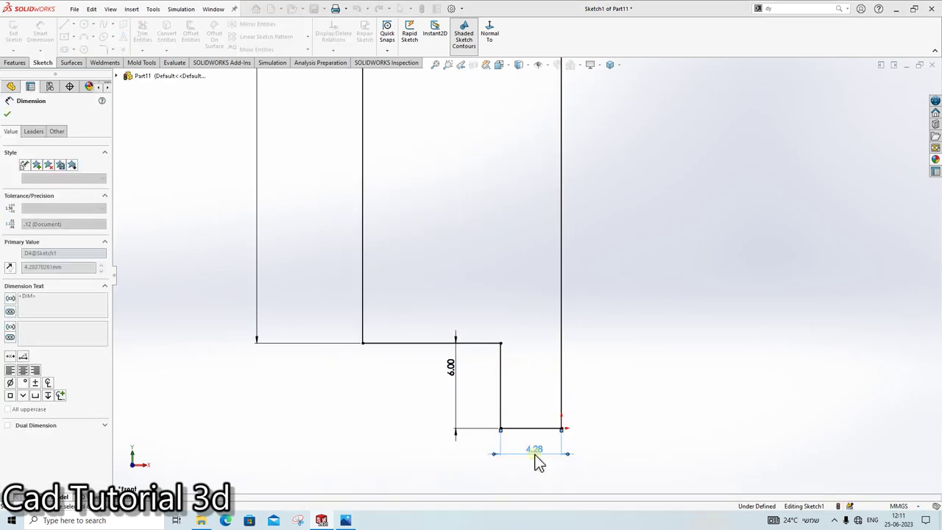
type("4")
key("Return")
scroll(588, 316, "up", 2)
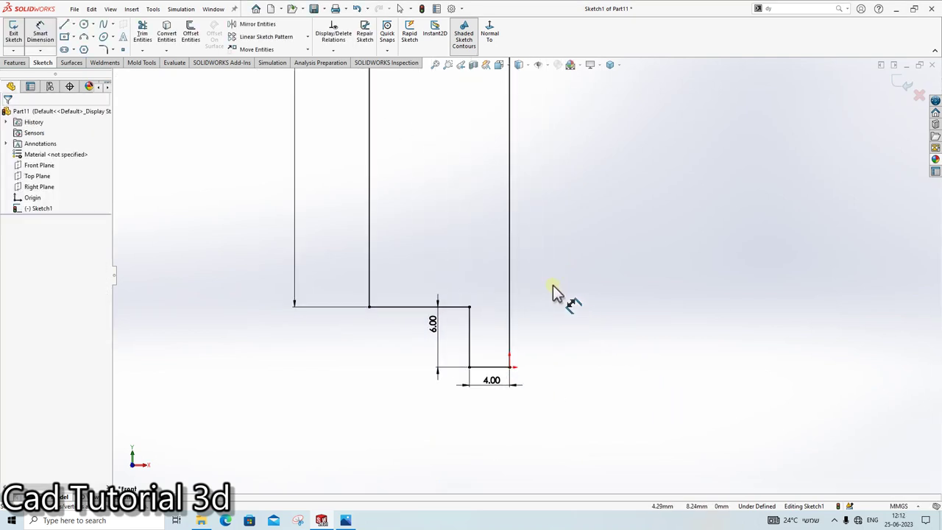
scroll(556, 292, "up", 2)
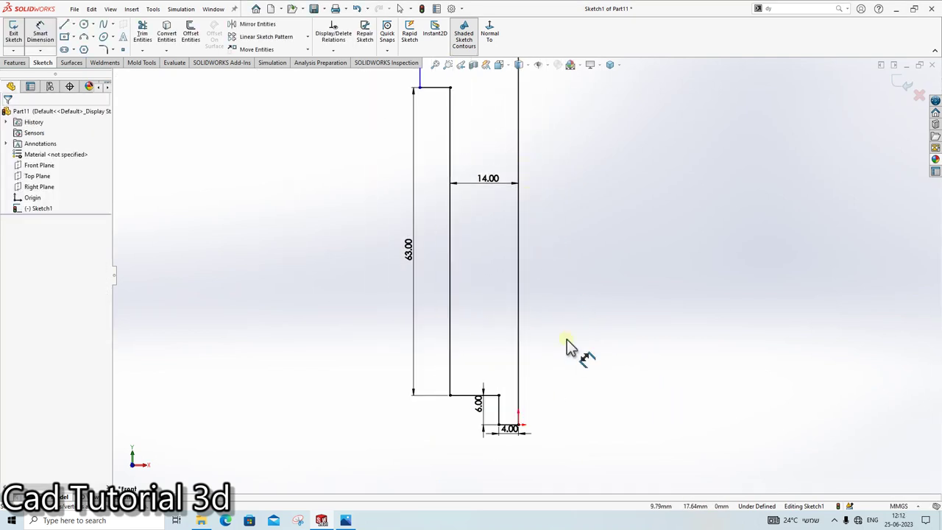
scroll(569, 346, "down", 2)
Step: Compare with the reference drawing, then sketch new lines above the shank's top corner
left_click(357, 517)
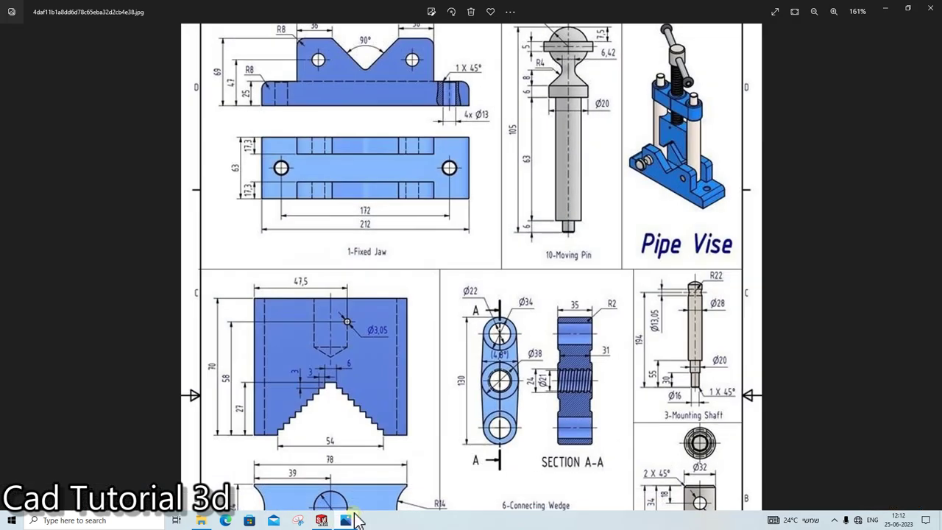
left_click(356, 515)
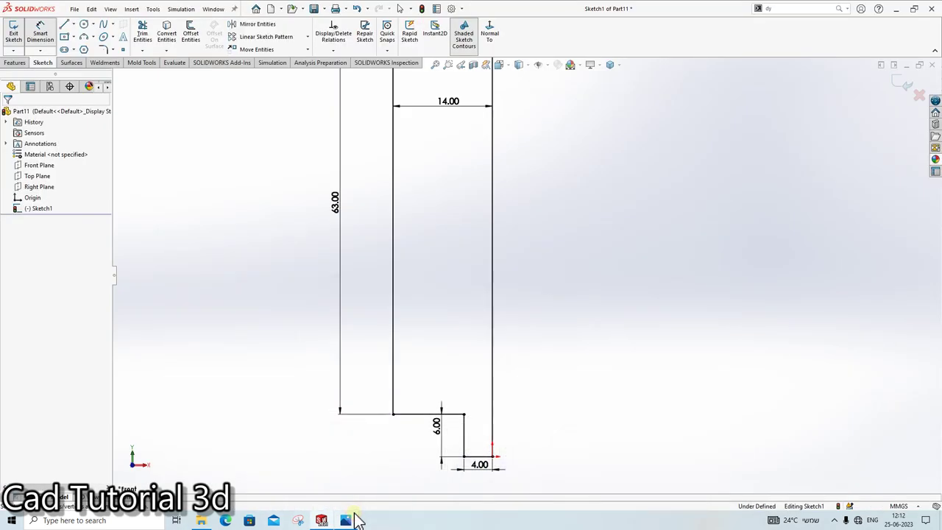
scroll(525, 197, "up", 5)
scroll(412, 401, "down", 3)
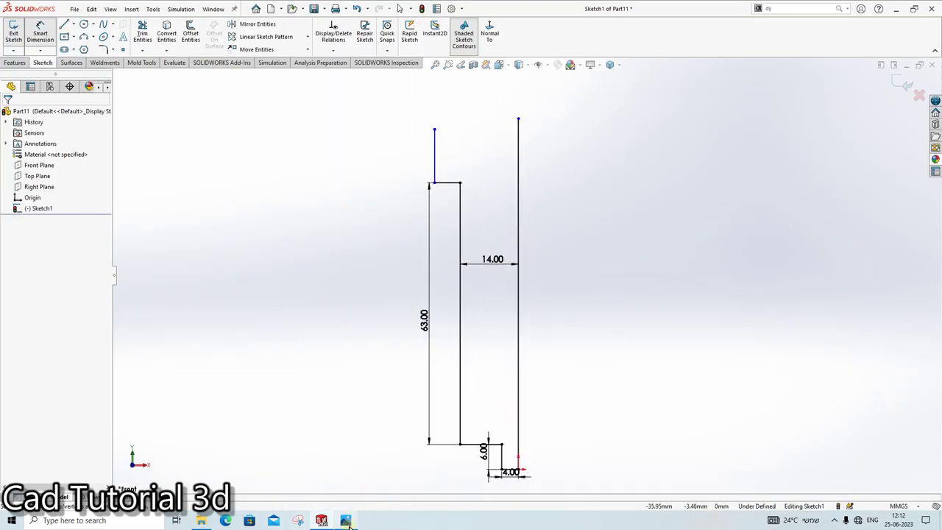
left_click(346, 520)
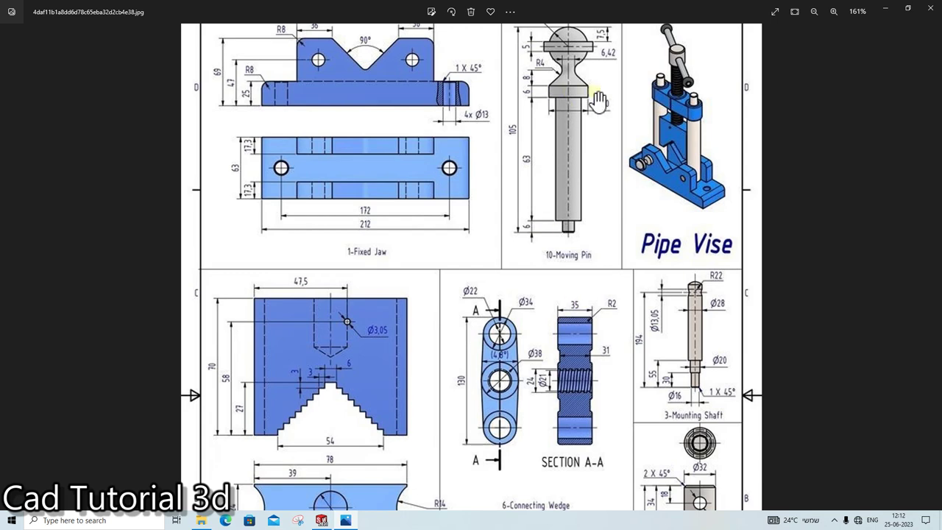
left_click(356, 519)
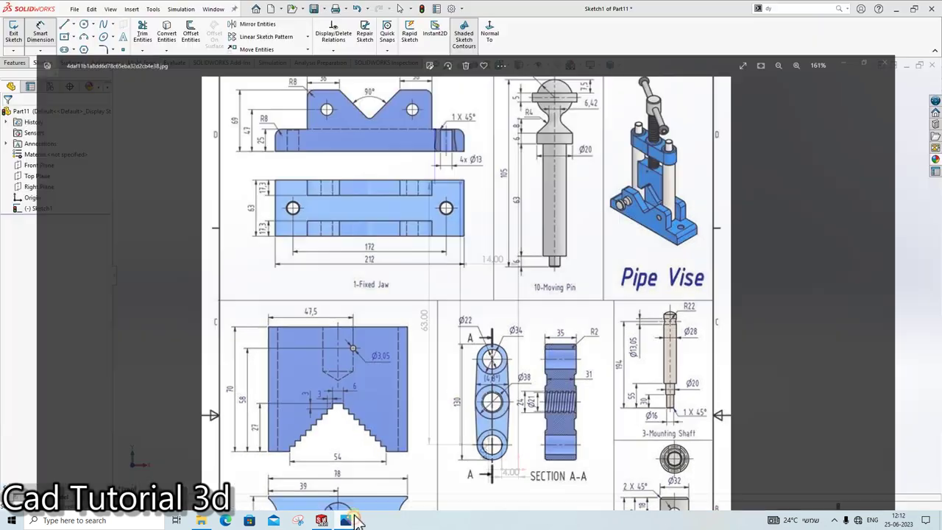
left_click(434, 182)
left_click(434, 129)
left_click(521, 128)
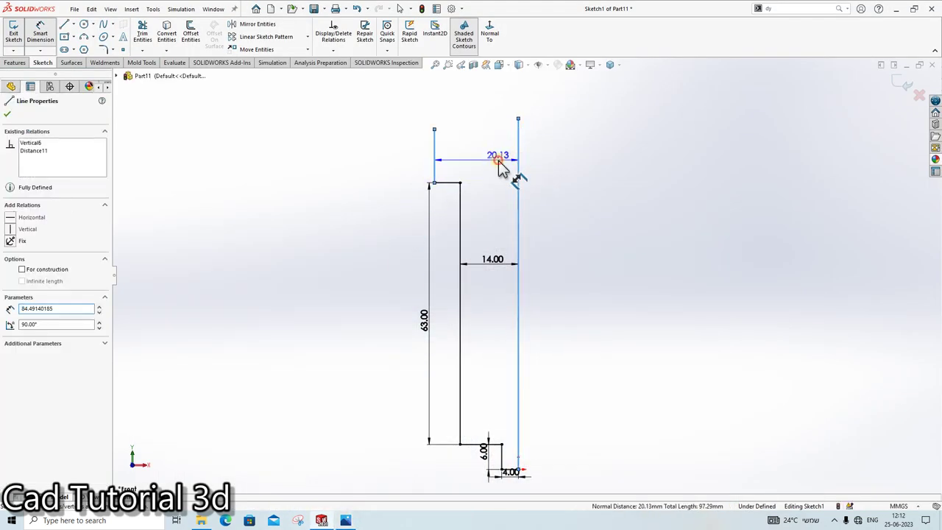
Step: Dimension the top line 10 mm from the axis and check the reference drawing
left_click(505, 171)
type("10")
key("Return")
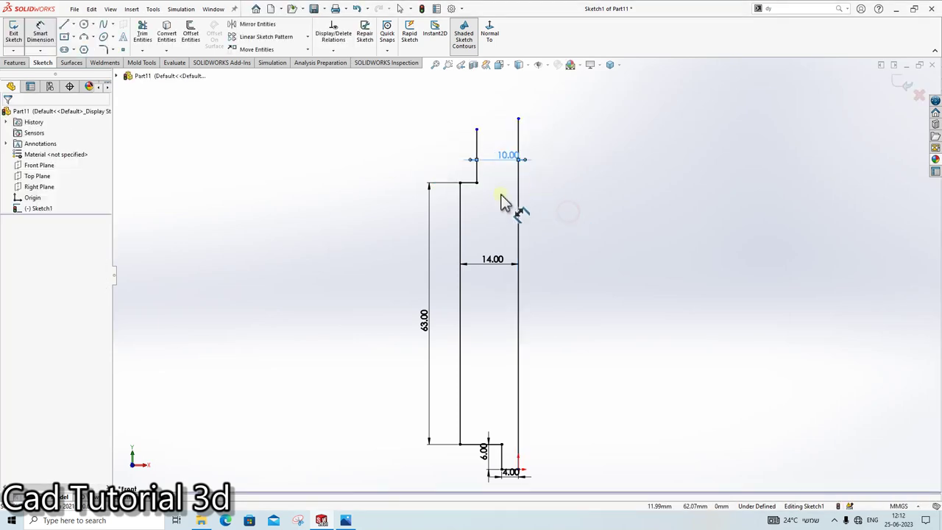
left_click(351, 520)
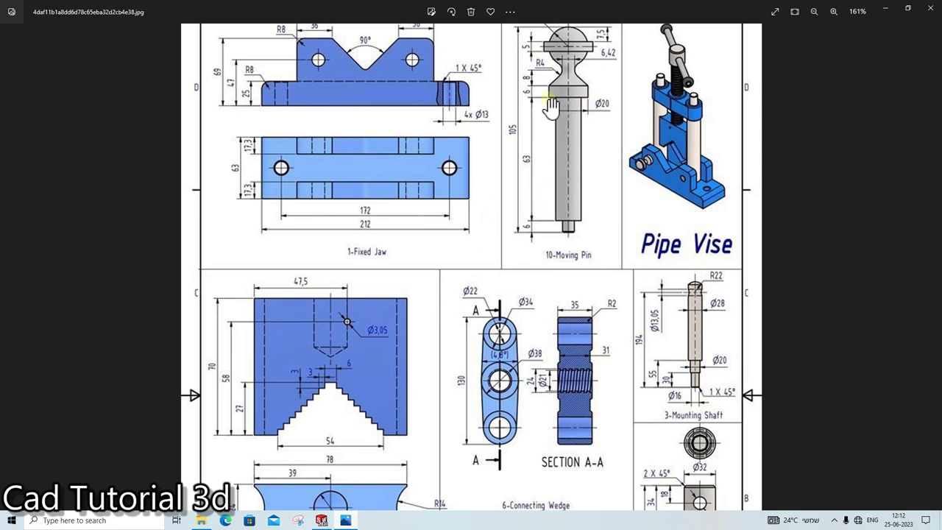
left_click(356, 520)
Step: Change the 14 mm dimension to 7 mm and recheck the reference drawing
double_click(505, 259)
type("7")
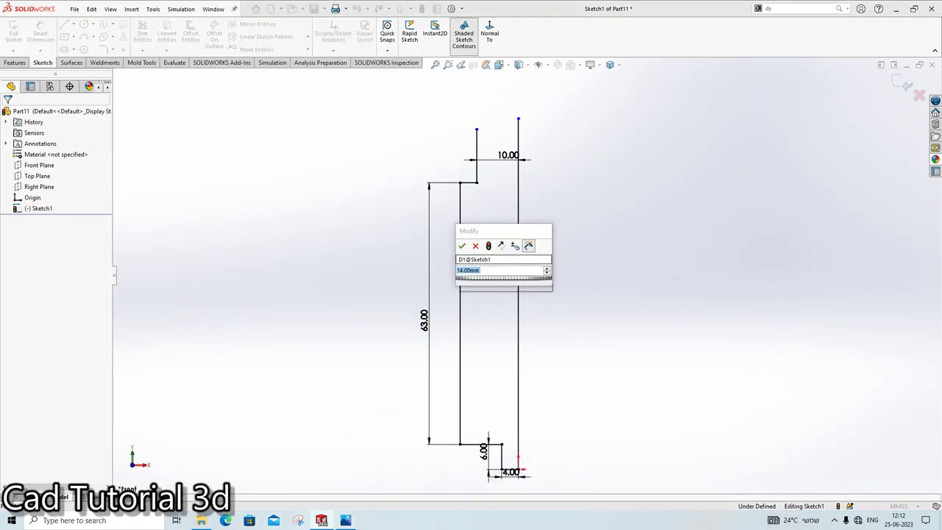
key("Return")
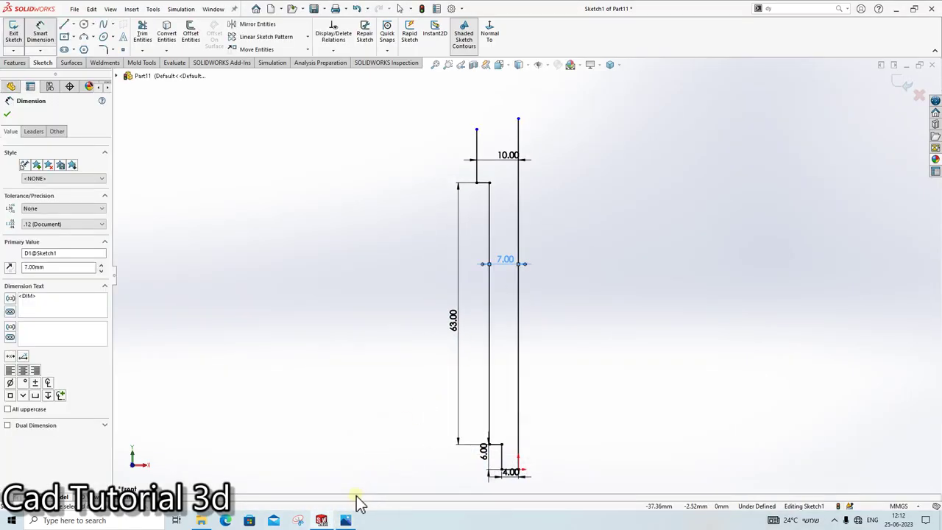
left_click(345, 519)
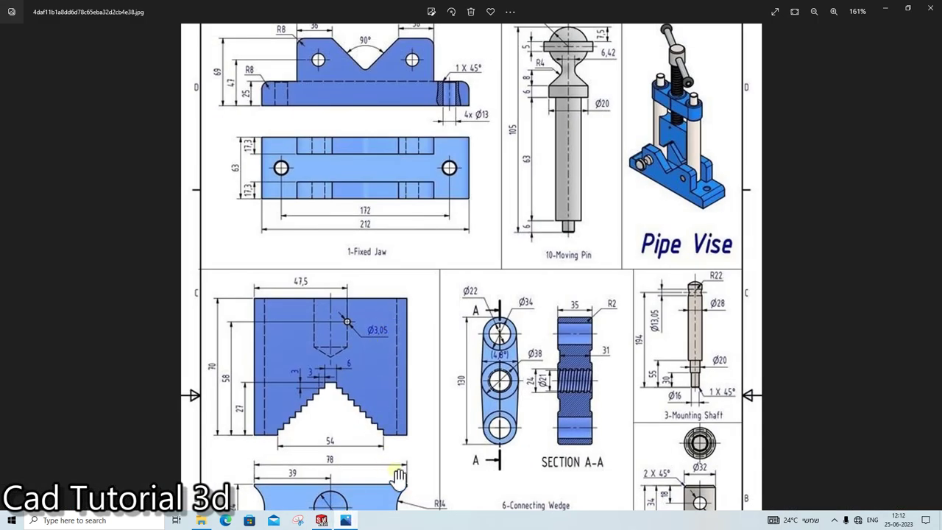
scroll(419, 458, "down", 2)
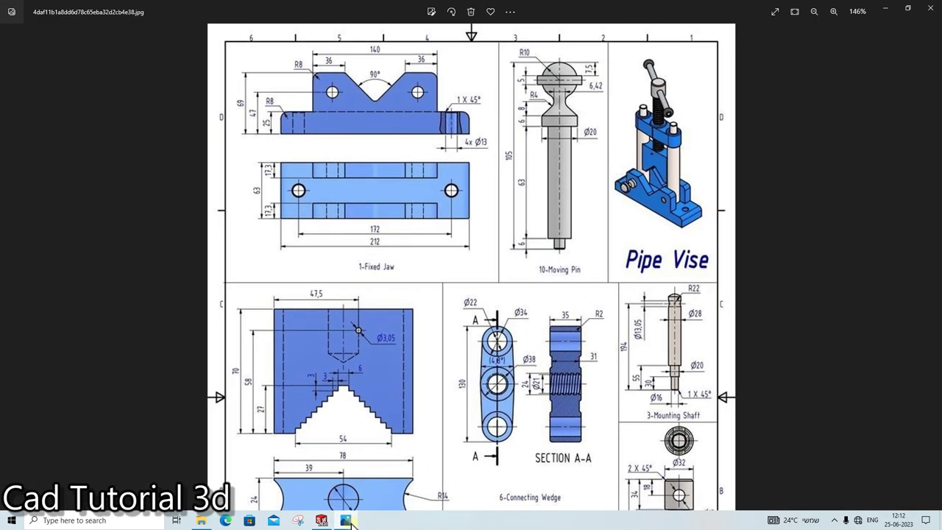
mouse_move(345, 520)
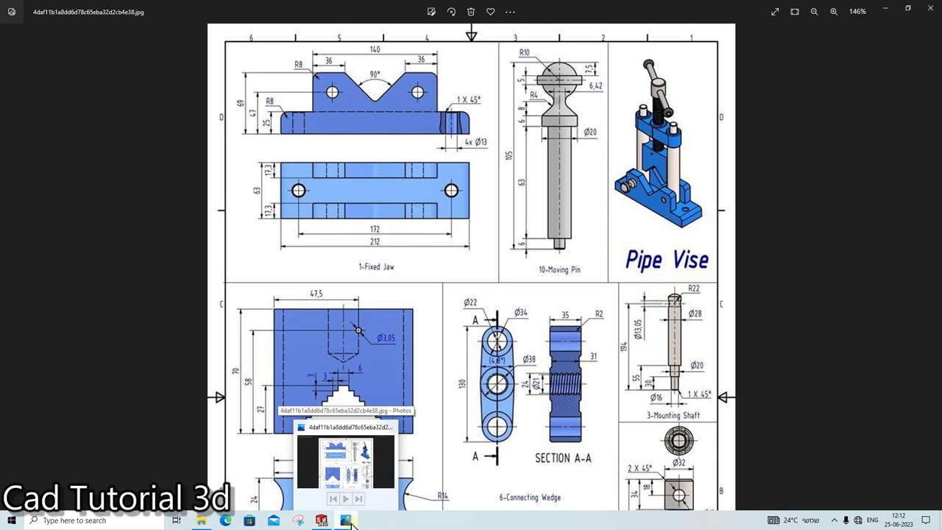
left_click(347, 519)
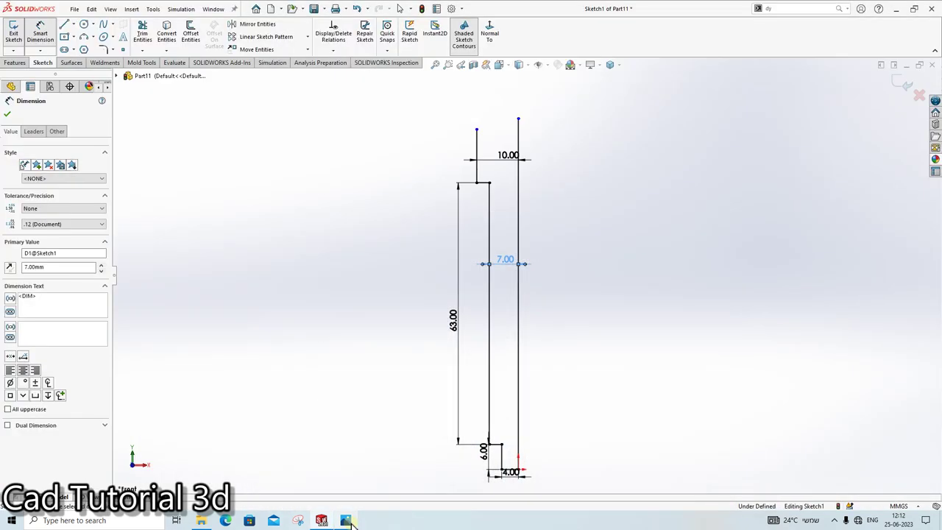
left_click(348, 519)
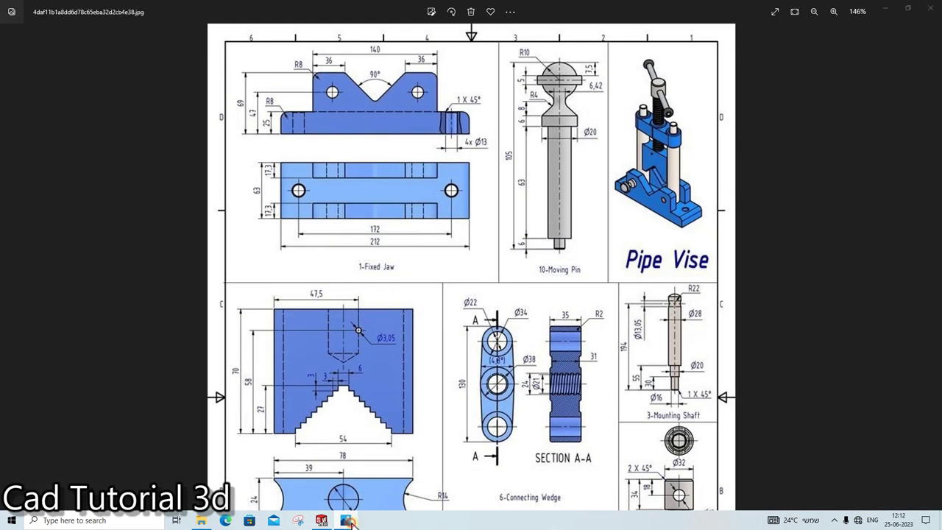
left_click(348, 520)
Step: Set the short upper left vertical step to 6 mm
left_click(40, 33)
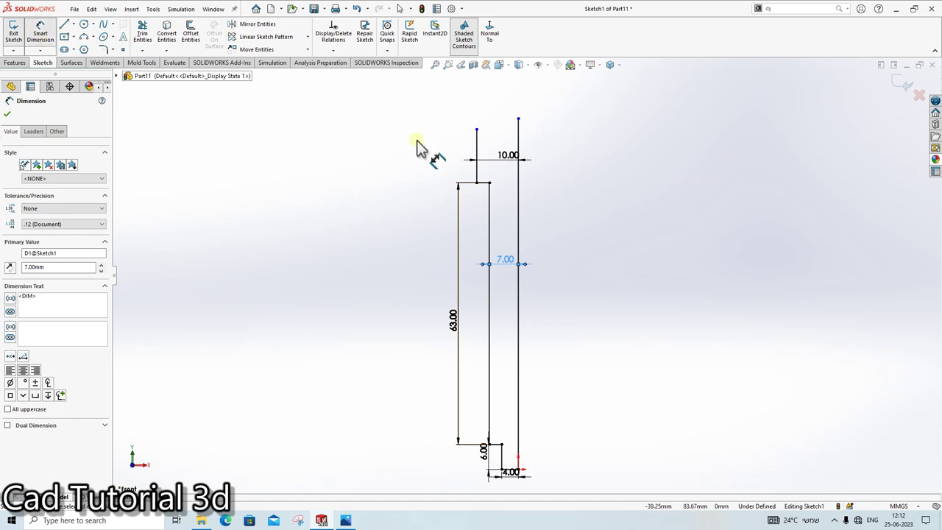
left_click(480, 133)
left_click(476, 165)
left_click(420, 157)
type("6")
key("Return")
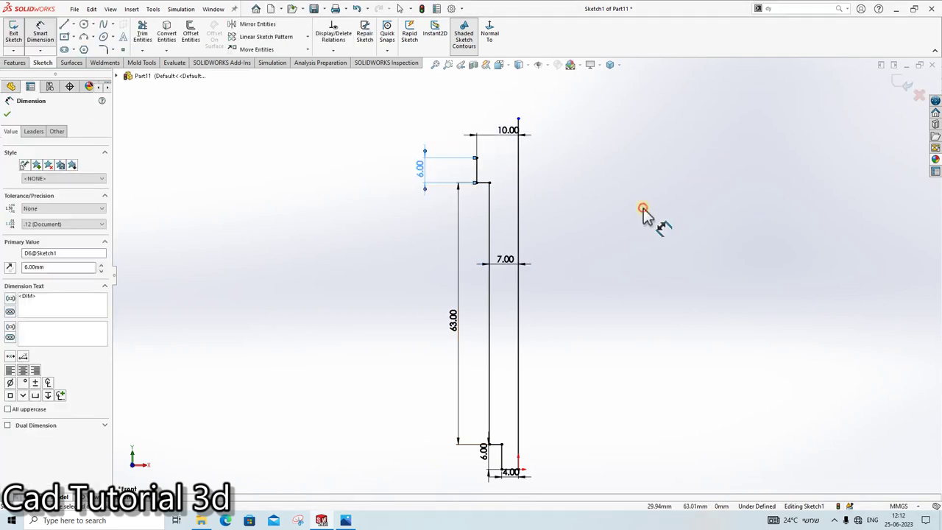
left_click(642, 211)
Step: Review the Pipe Vise reference drawing in Photos against the sketch
scroll(603, 211, "up", 2)
scroll(508, 294, "down", 1)
scroll(535, 357, "up", 2)
scroll(515, 367, "down", 1)
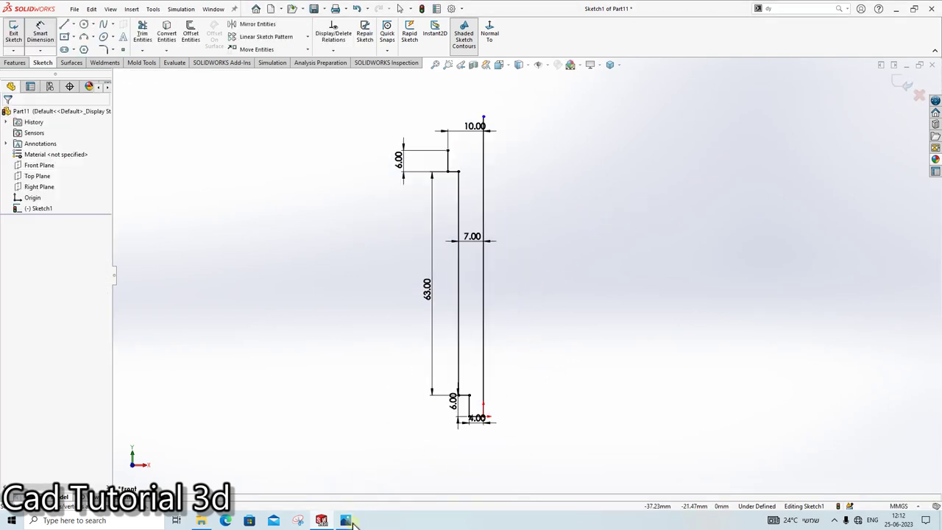
left_click(348, 520)
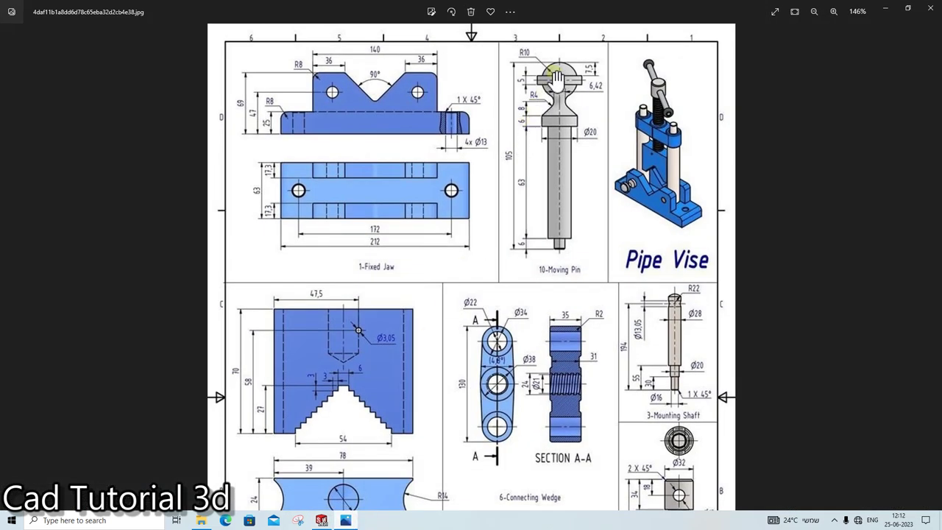
left_click(356, 520)
Step: Draw a circle above the pin profile for the ball head
left_click(85, 24)
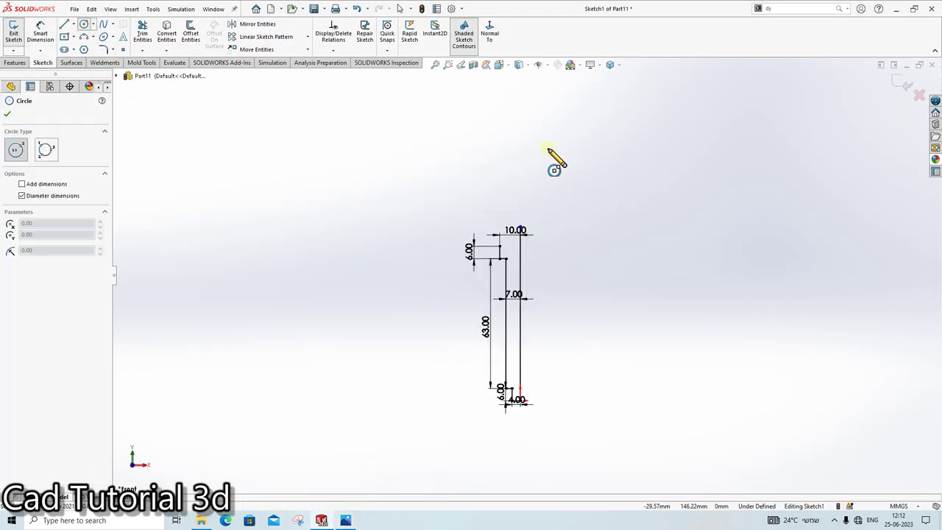
left_click(537, 154)
left_click(556, 133)
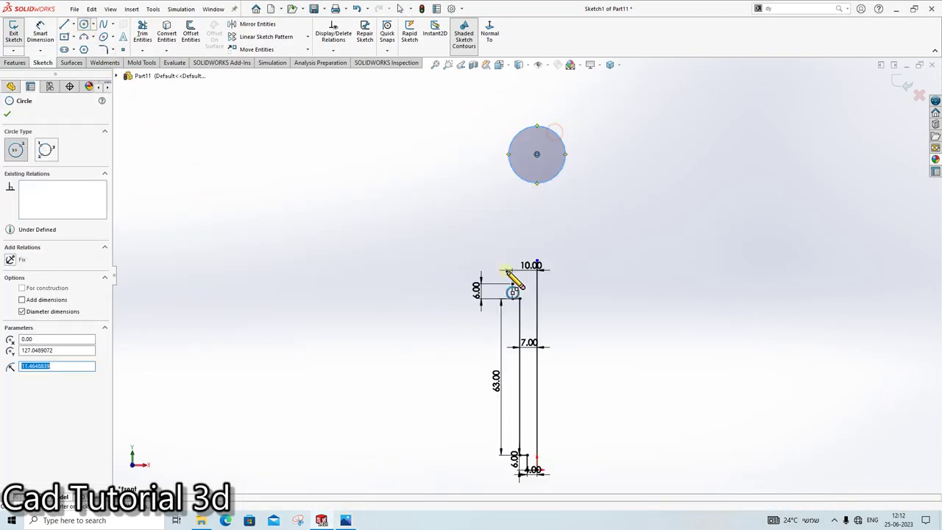
key("Escape")
left_click(356, 520)
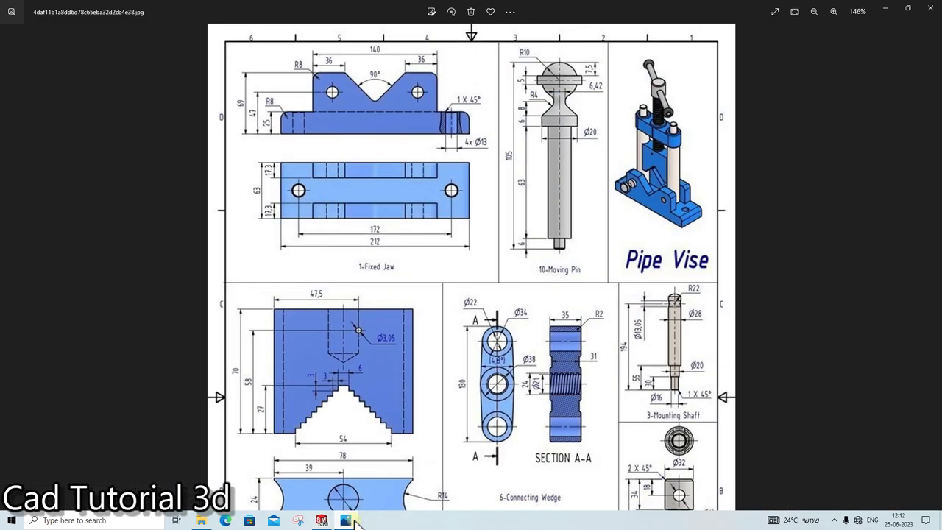
left_click(354, 520)
Step: Dimension the circle's diameter to 20 mm
left_click(44, 33)
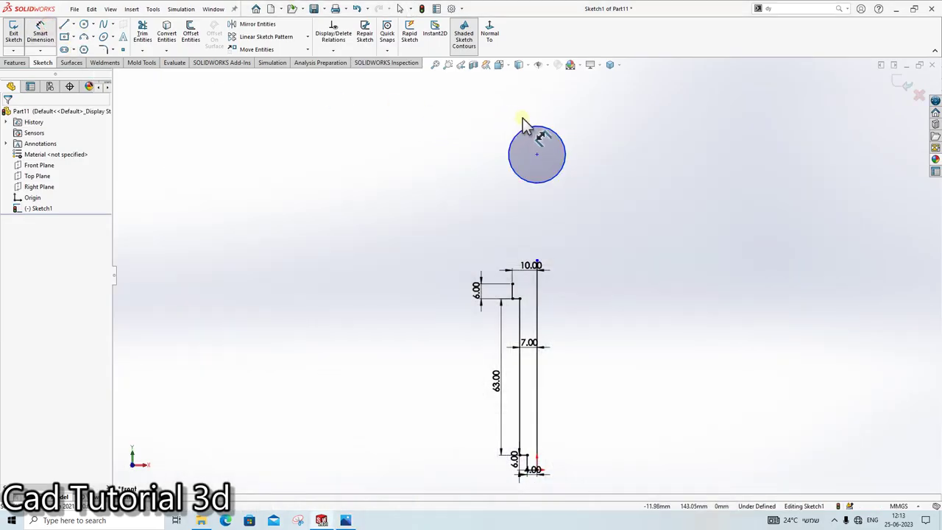
left_click(530, 127)
left_click(537, 101)
type("20")
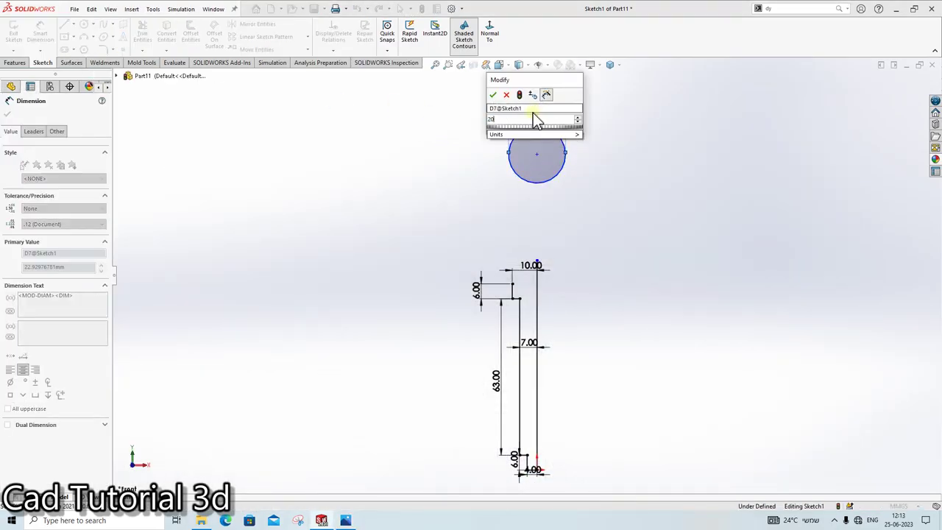
key("Return")
Step: Select the circle centre together with the right vertical axis line
left_click(537, 154)
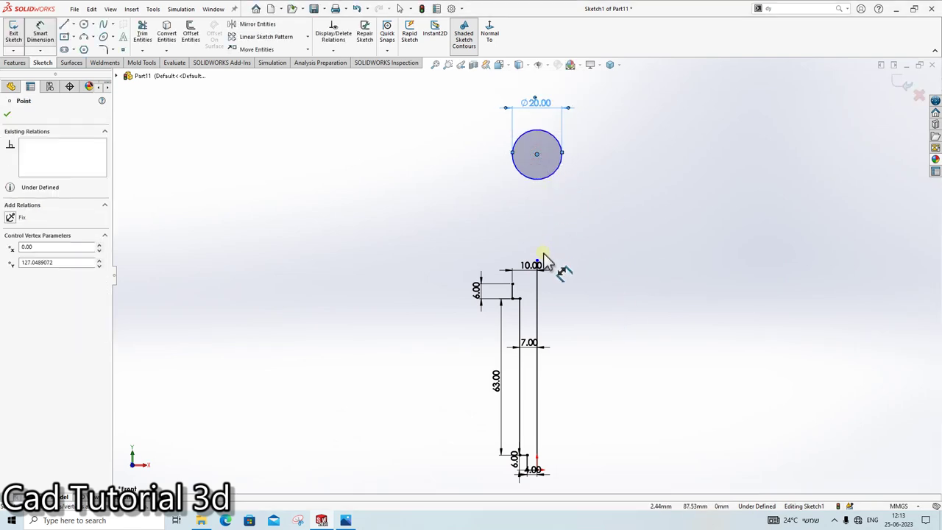
left_click(536, 263)
key("Escape")
key("Escape")
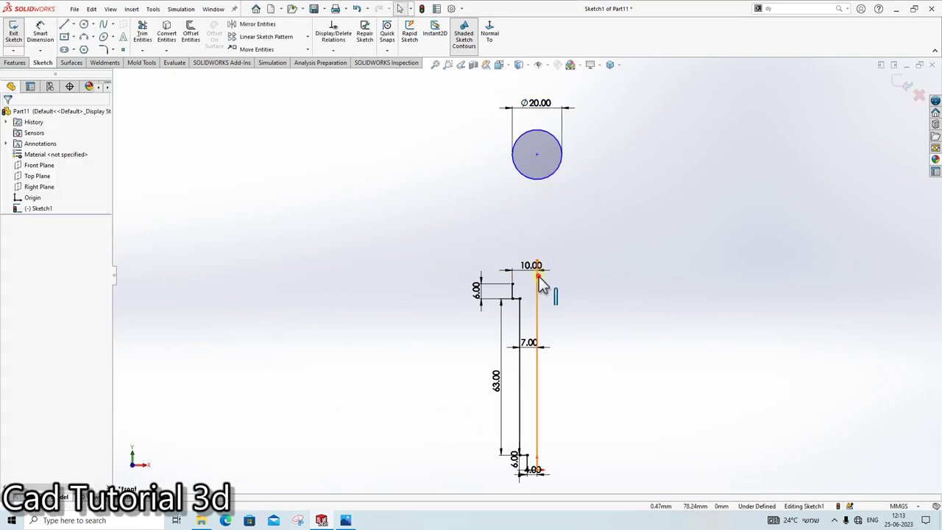
left_click(537, 280)
left_click(537, 154, "ctrl")
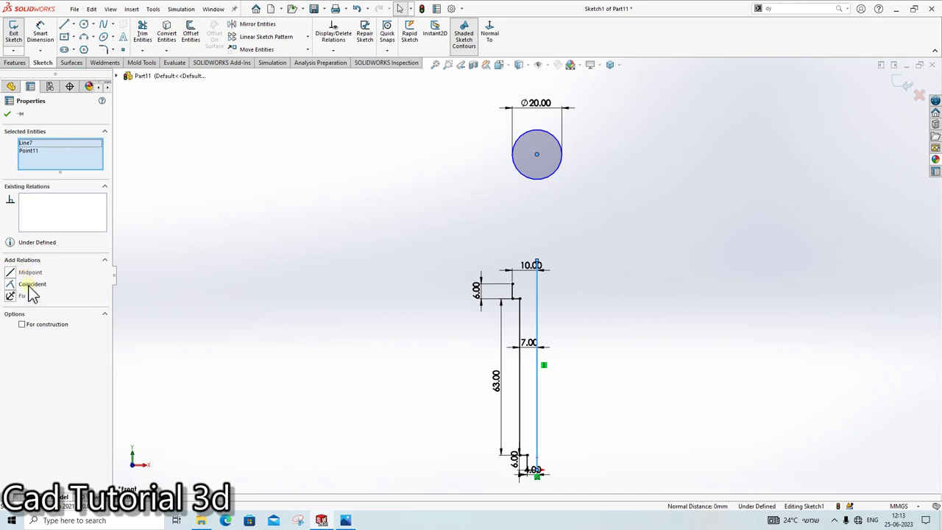
left_click(29, 286)
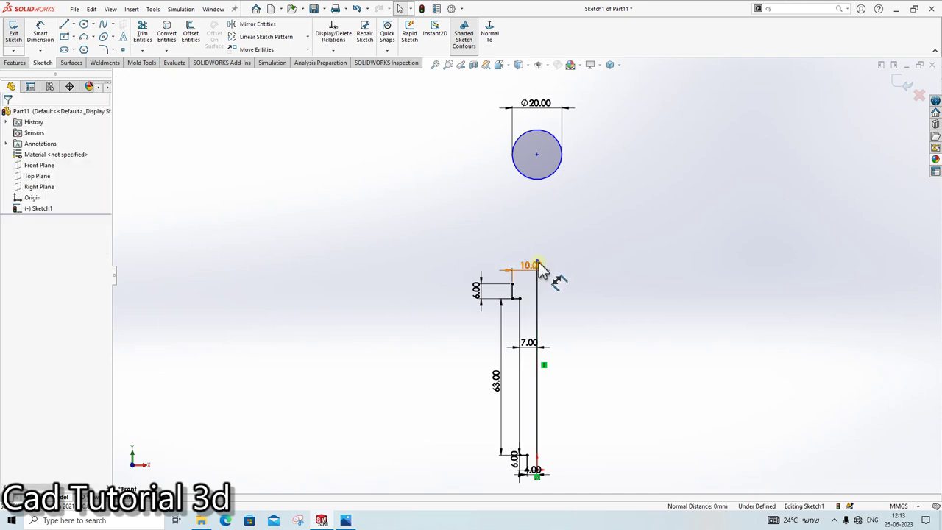
left_click(536, 154)
left_click(536, 302, "ctrl")
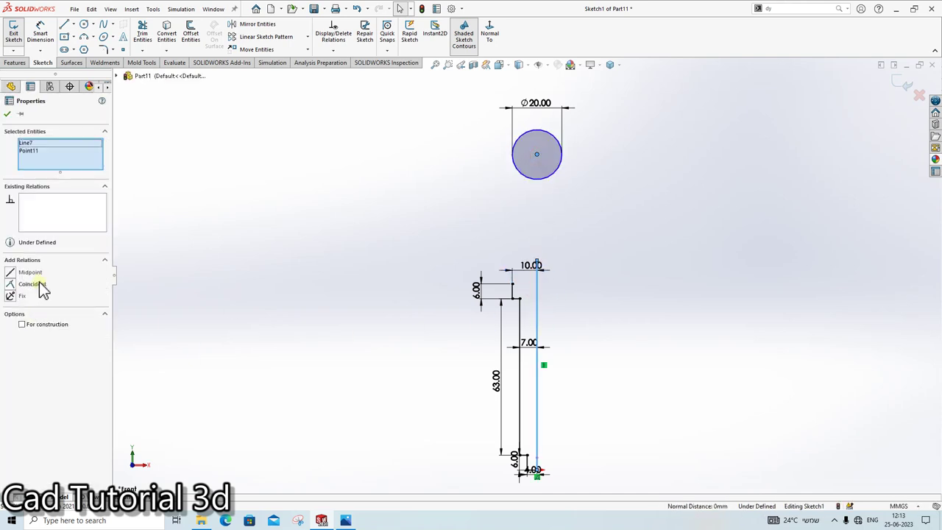
Step: Make the circle centre coincident with the axis line and extend the line to the circle
left_click(41, 288)
left_click(663, 250)
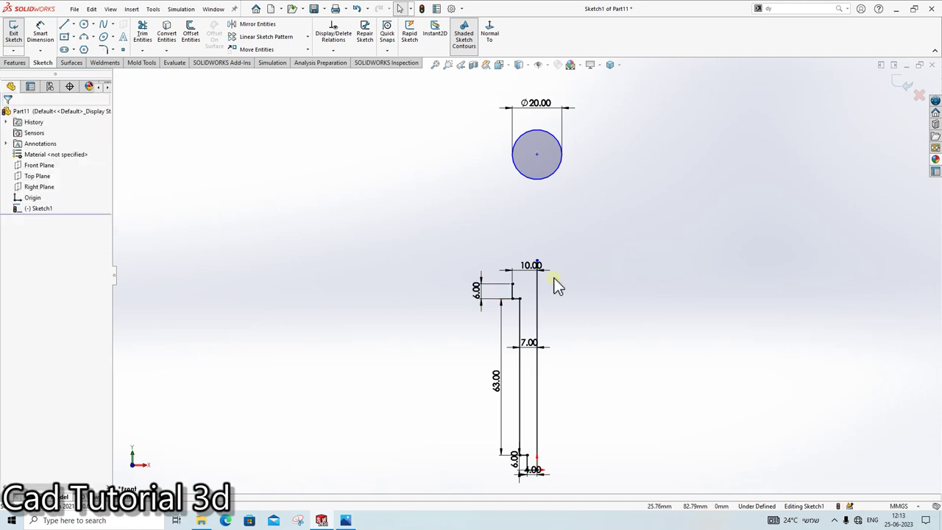
left_click_drag(538, 267, 536, 180)
scroll(538, 162, "down", 3)
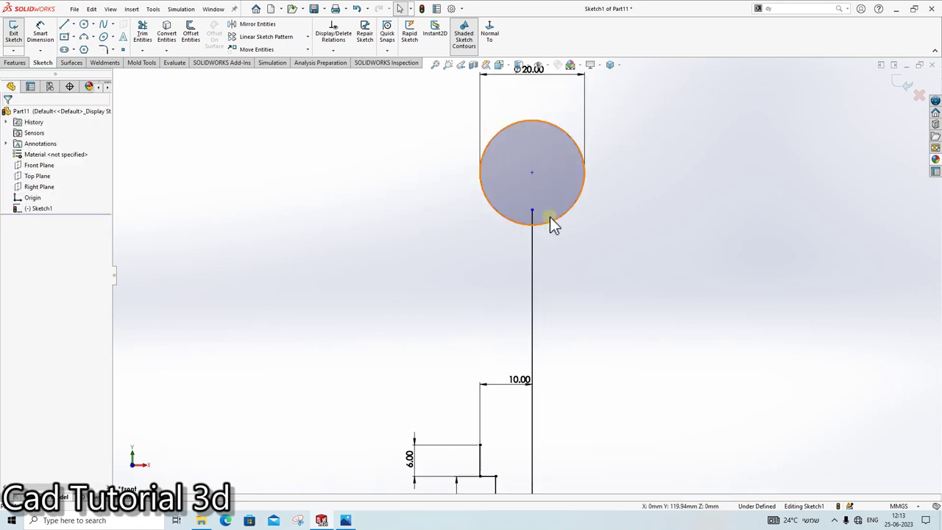
left_click(532, 211)
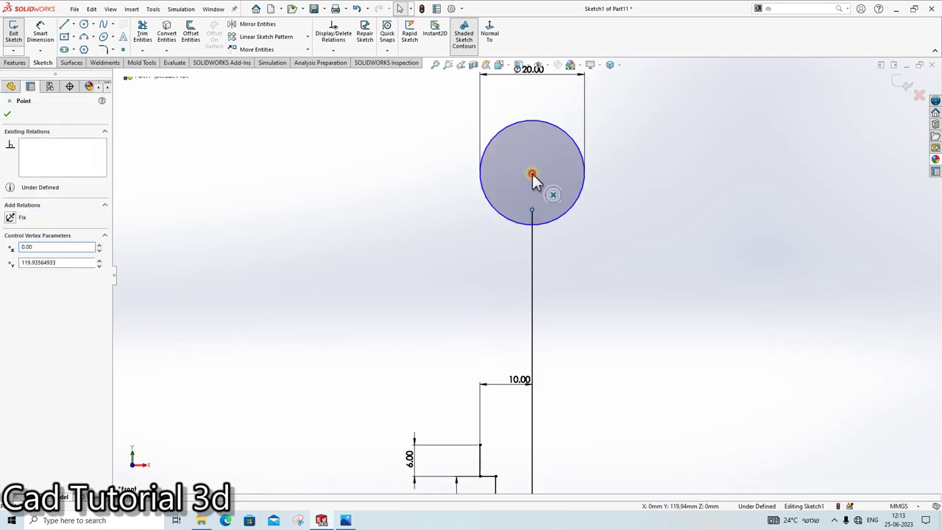
left_click(532, 175, "ctrl")
scroll(559, 294, "up", 3)
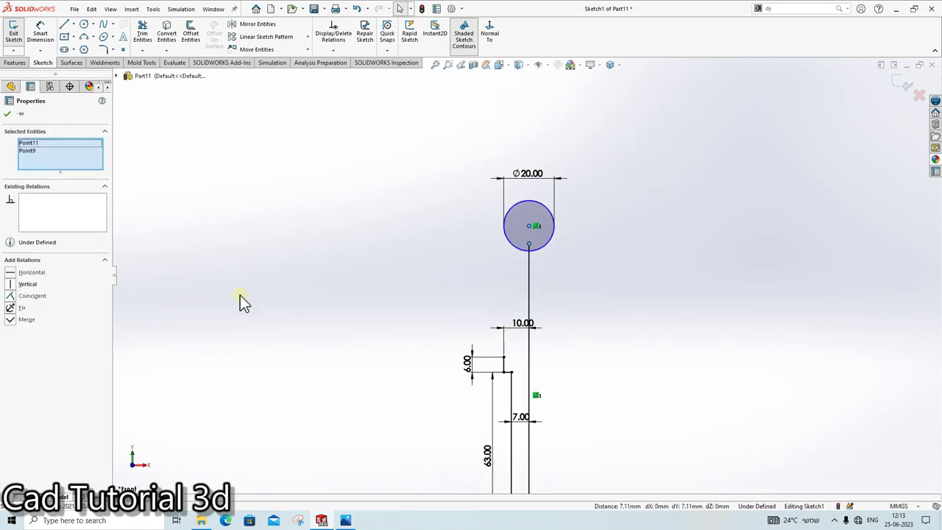
Step: Drag the circle to confirm it stays attached to the axis, then check the reference
left_click(426, 283)
scroll(536, 242, "down", 2)
scroll(540, 231, "down", 3)
left_click(536, 227)
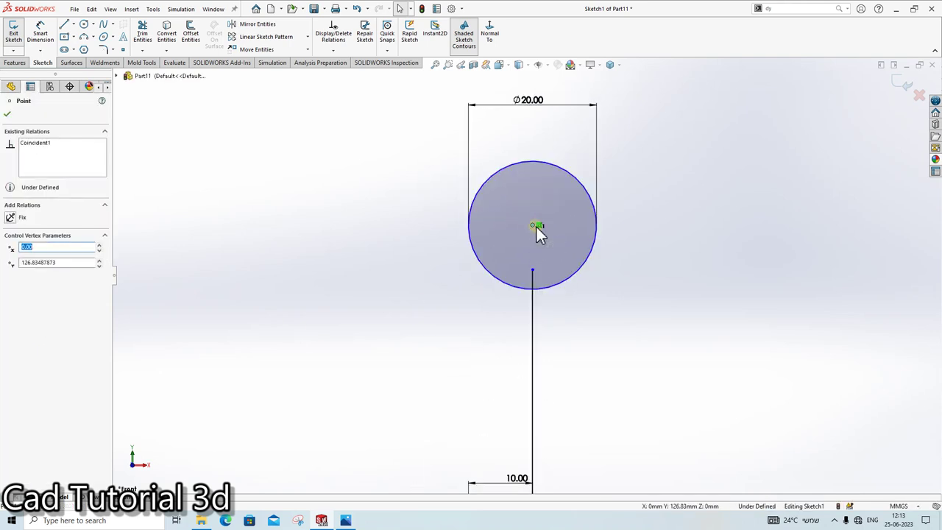
mouse_move(467, 237)
left_mouse_down()
mouse_move(479, 203)
mouse_move(476, 216)
left_mouse_up()
left_click(400, 439)
scroll(399, 438, "up", 3)
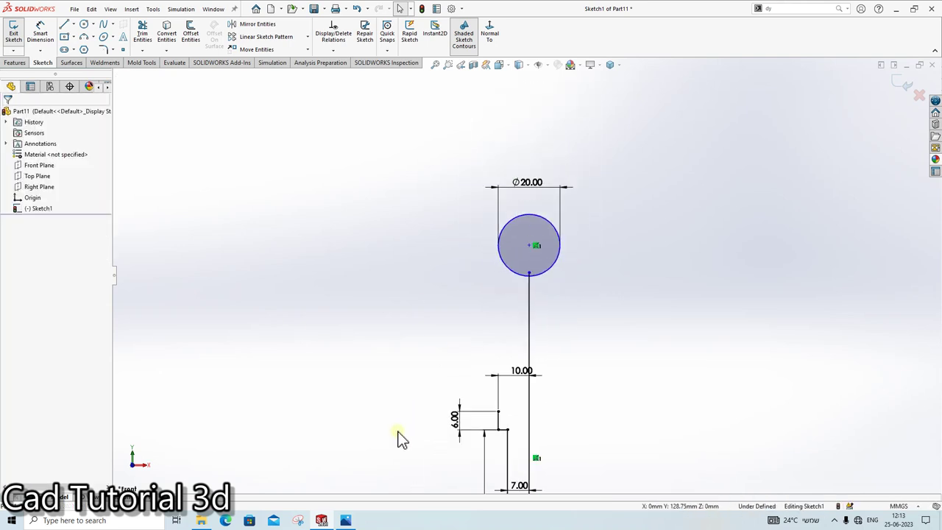
left_click(346, 520)
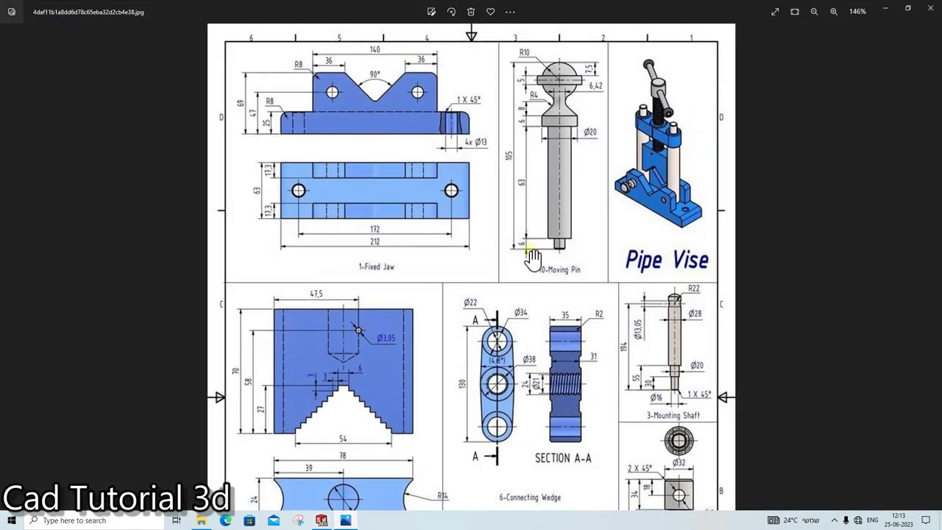
left_click(346, 521)
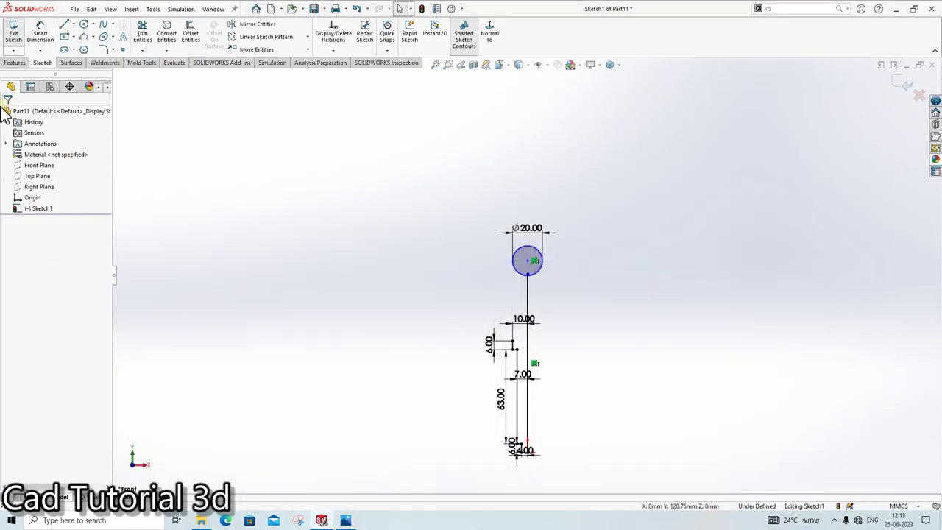
Step: Try a 105 mm circle-to-base dimension, then delete the wrong line and dimension
left_click(38, 43)
left_click(531, 256)
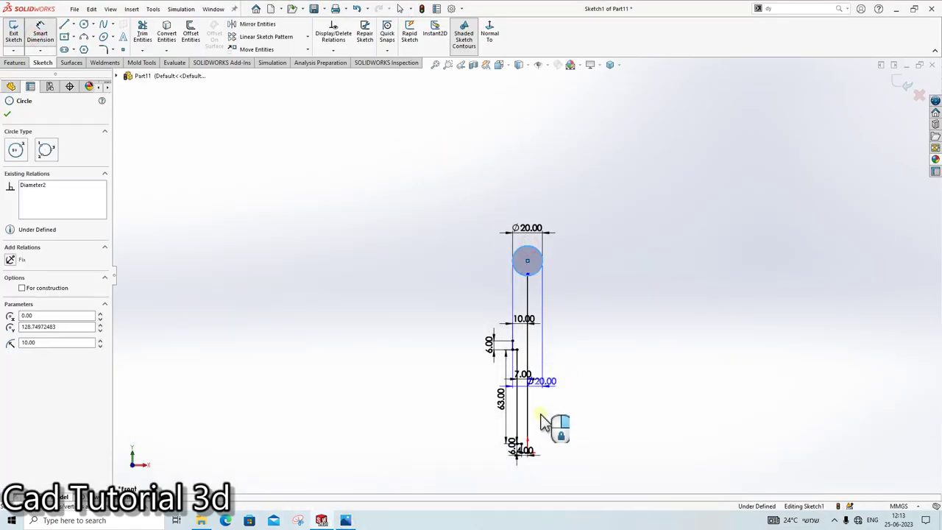
left_click(527, 451)
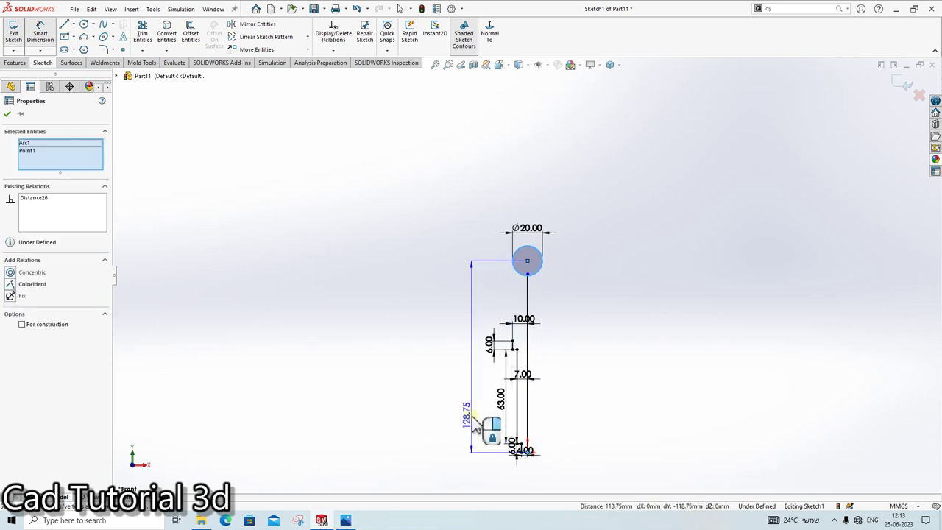
scroll(460, 442, "down", 3)
left_click(471, 390)
type("105")
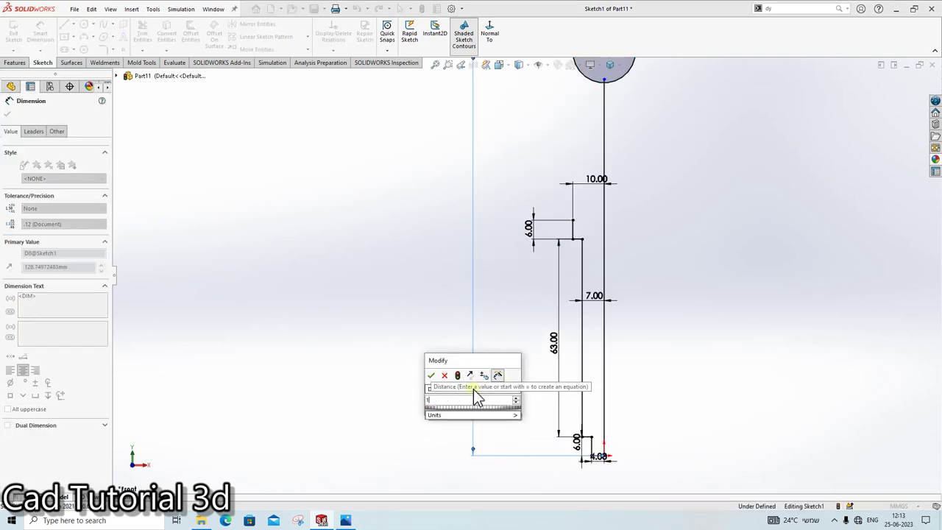
key("Return")
scroll(660, 318, "up", 2)
scroll(660, 318, "down", 2)
key("Escape")
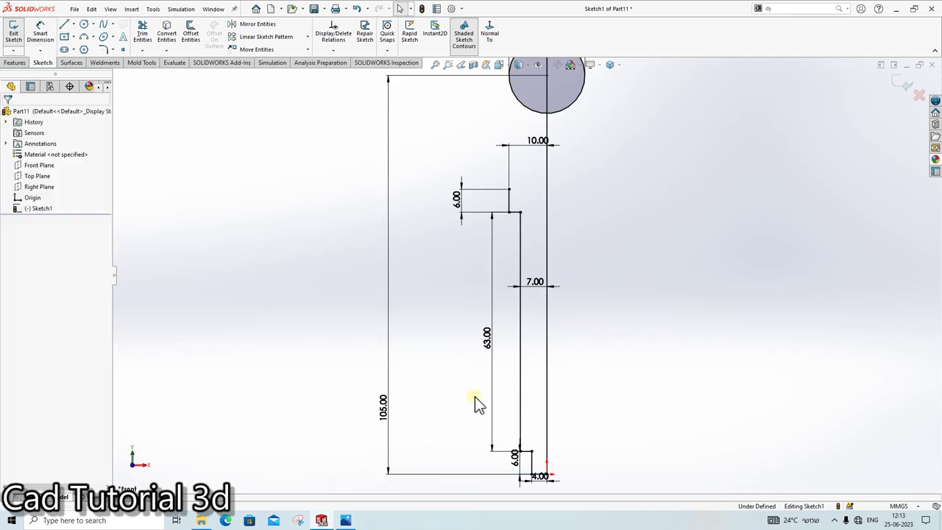
scroll(478, 367, "up", 2)
key("Delete")
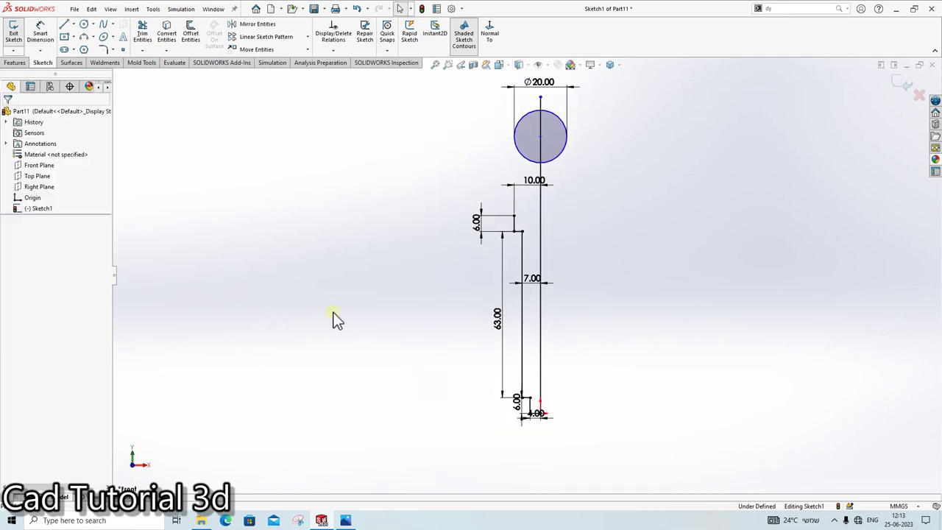
Step: Dimension the circle 105 mm above the profile's bottom point
left_click(40, 33)
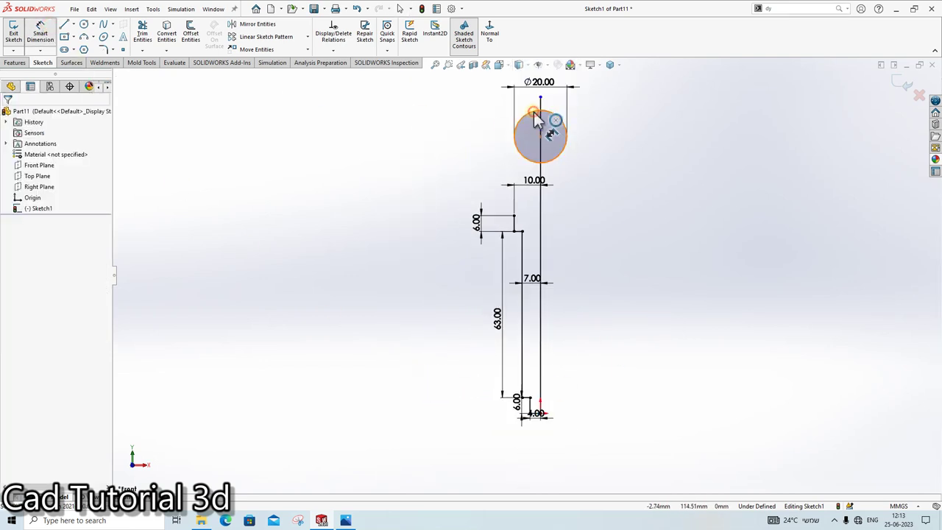
left_click(534, 120)
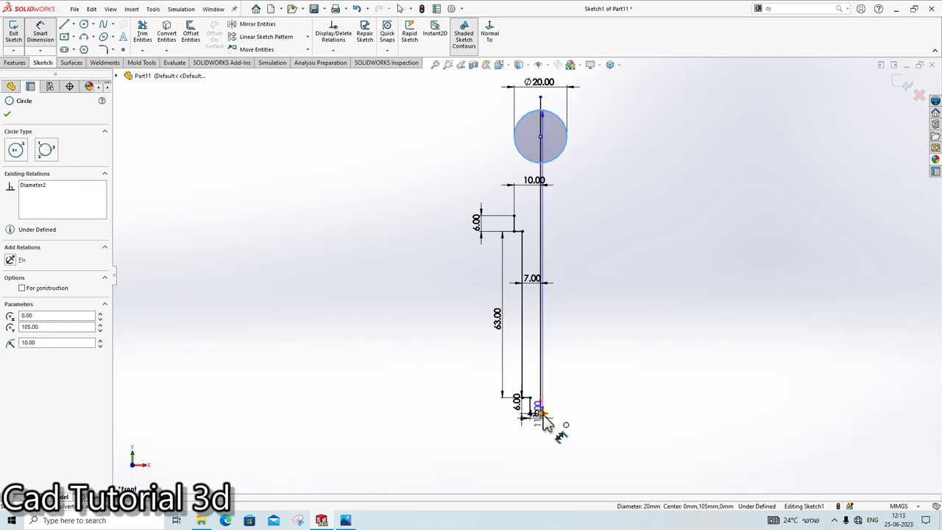
left_click(541, 413)
left_click(439, 337)
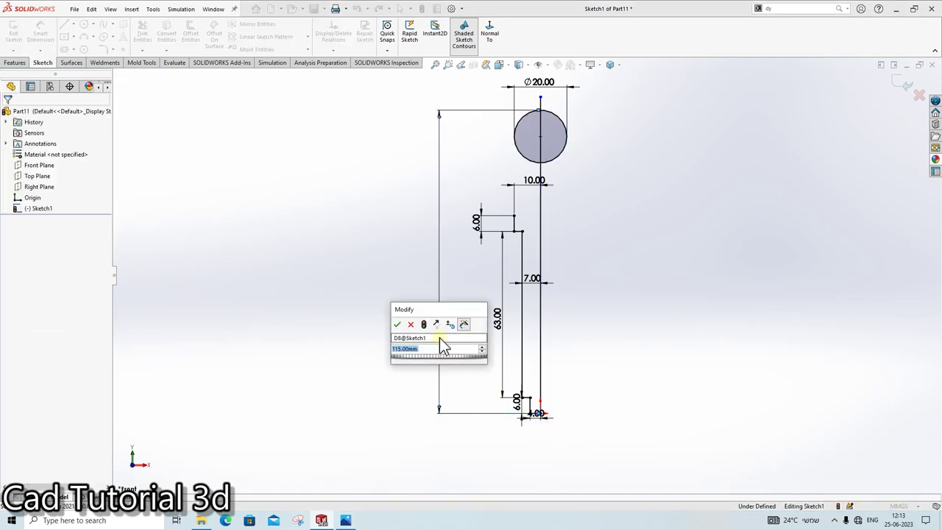
type("105")
key("Return")
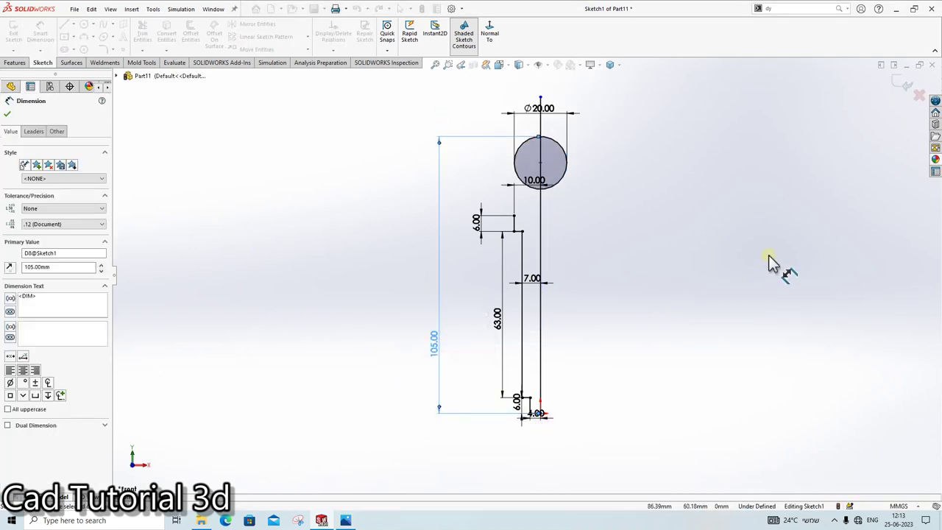
key("Escape")
Step: Snap the axis line's top endpoint onto the top of the circle
scroll(507, 181, "up", 1)
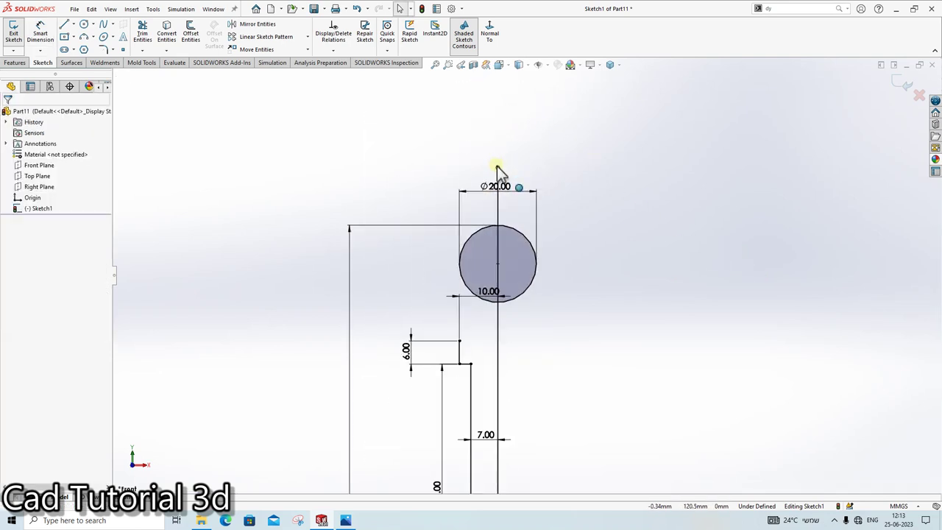
left_click_drag(497, 166, 497, 226)
scroll(539, 314, "down", 5)
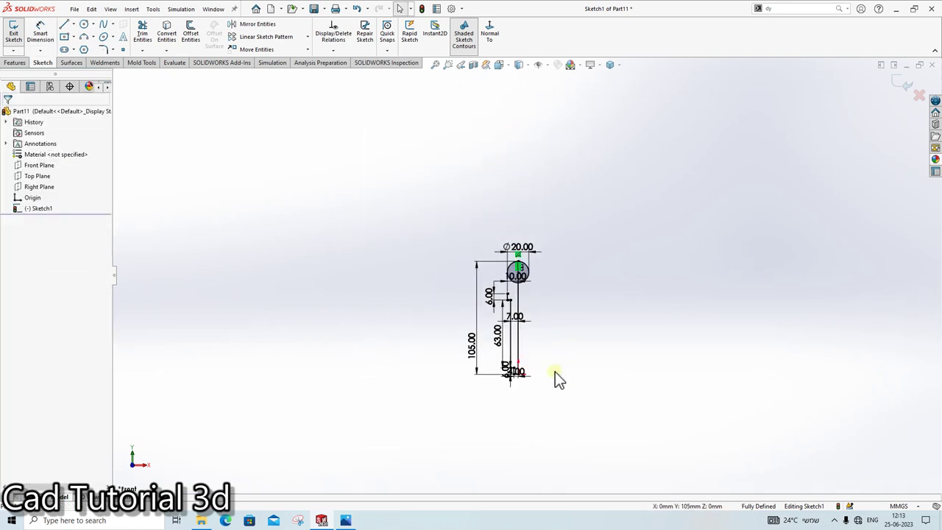
scroll(555, 371, "up", 3)
scroll(484, 229, "up", 1)
Step: Draw a center rectangle across the ball head, centred on the ball centre
left_click(345, 521)
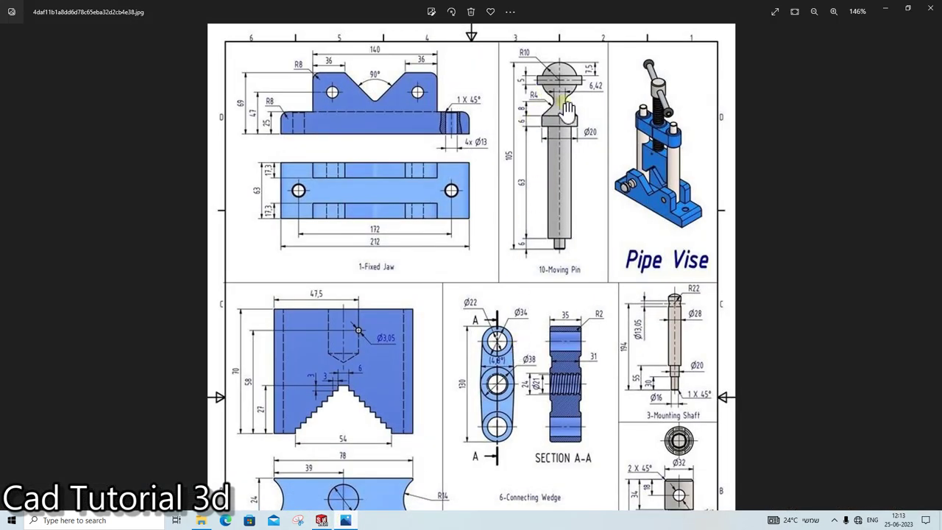
left_click(357, 519)
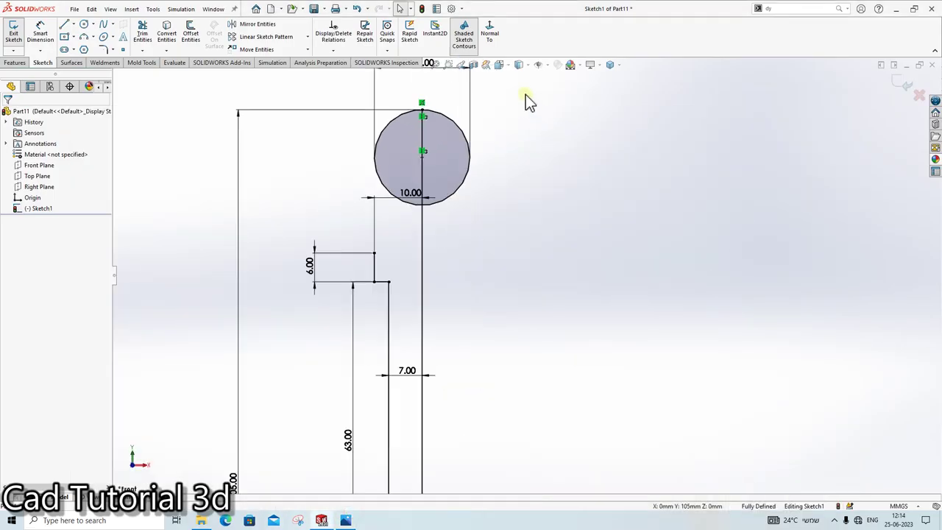
left_click(64, 37)
left_click(75, 36)
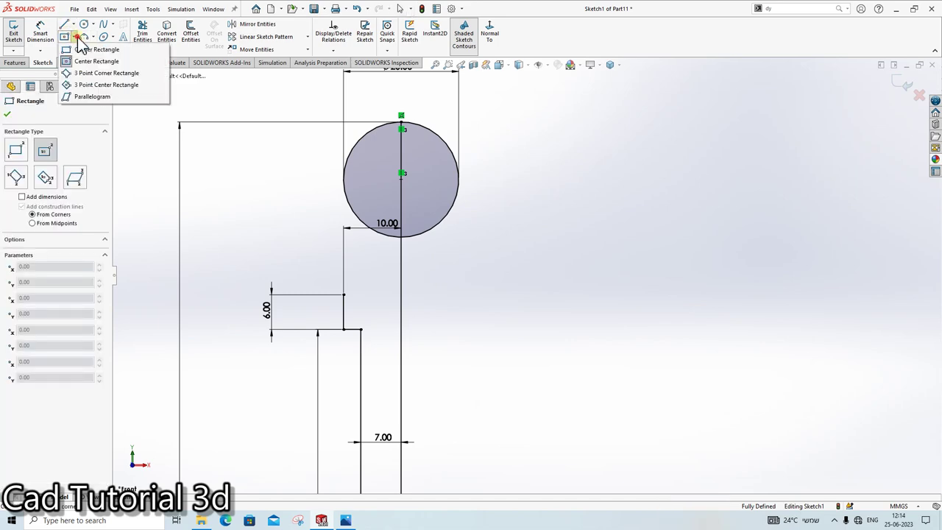
left_click(79, 62)
left_click(400, 171)
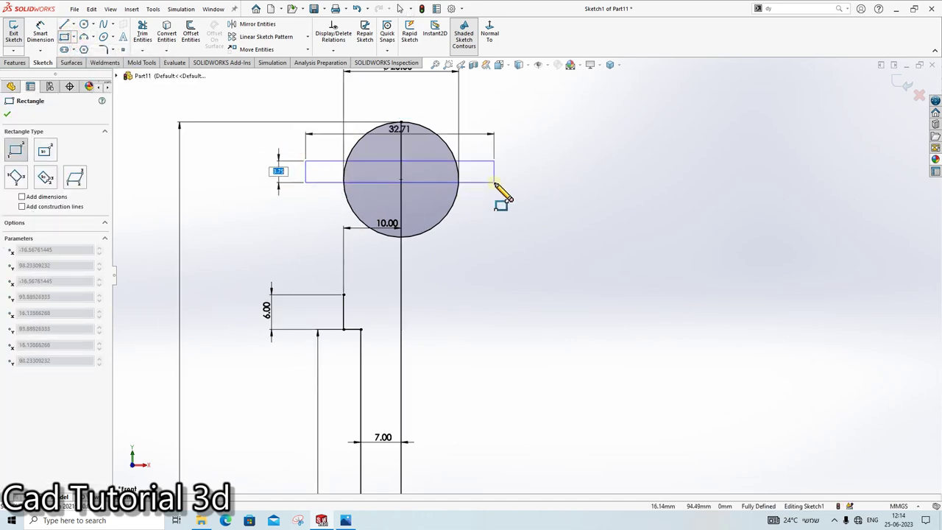
left_click(494, 182)
key("Escape")
Step: Dimension the slot height to 5 mm and its bottom edge 2.5 mm from the ball centre
left_click(347, 519)
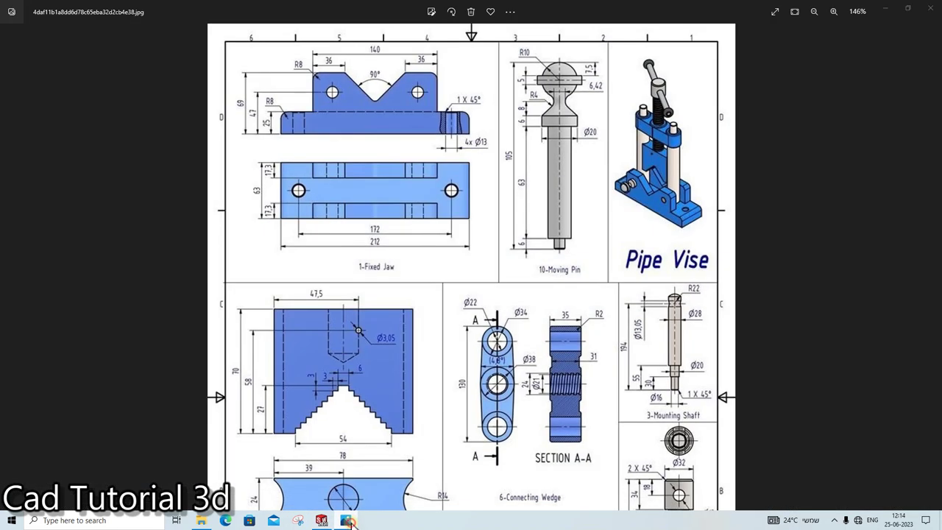
left_click(349, 520)
left_click(39, 33)
left_click(308, 171)
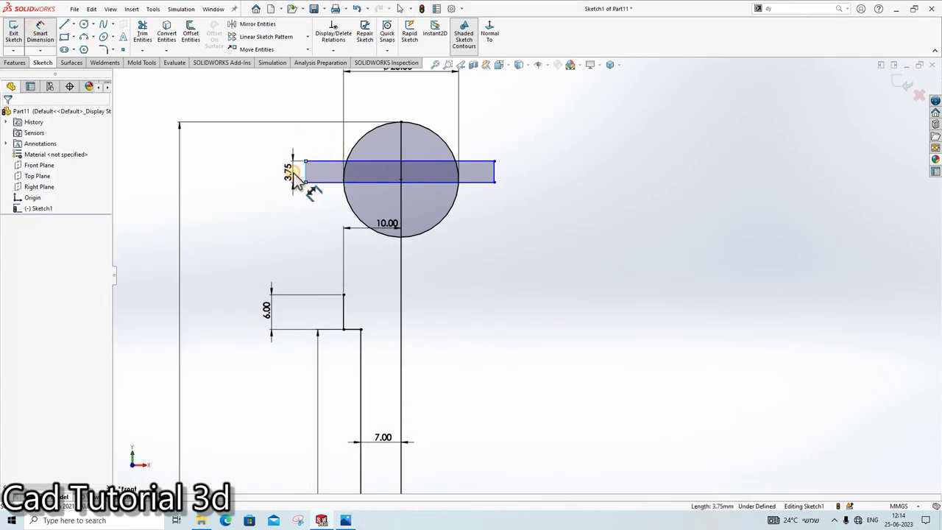
left_click(294, 173)
type("5")
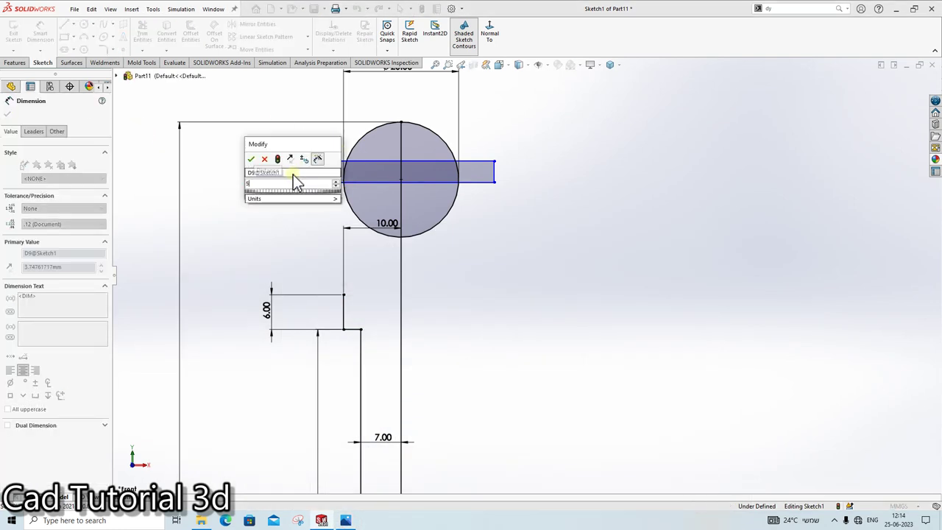
key("Return")
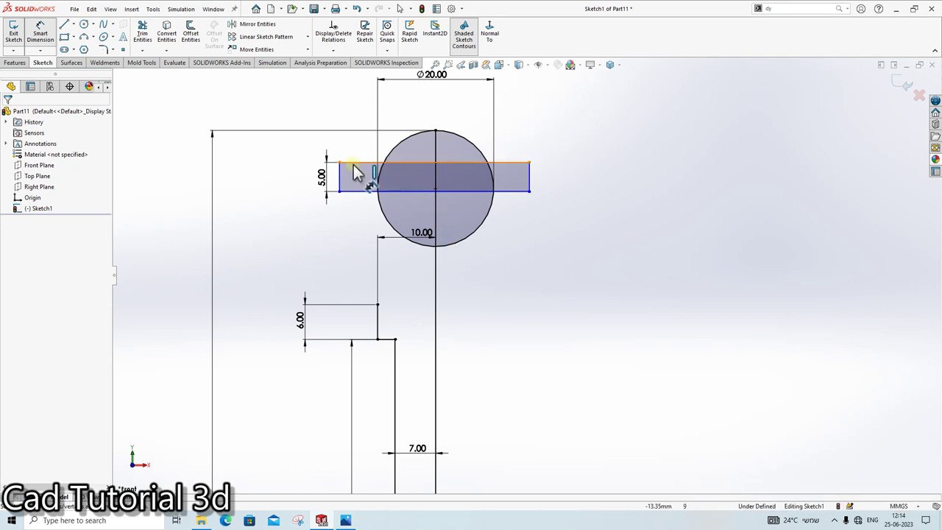
left_click(436, 192)
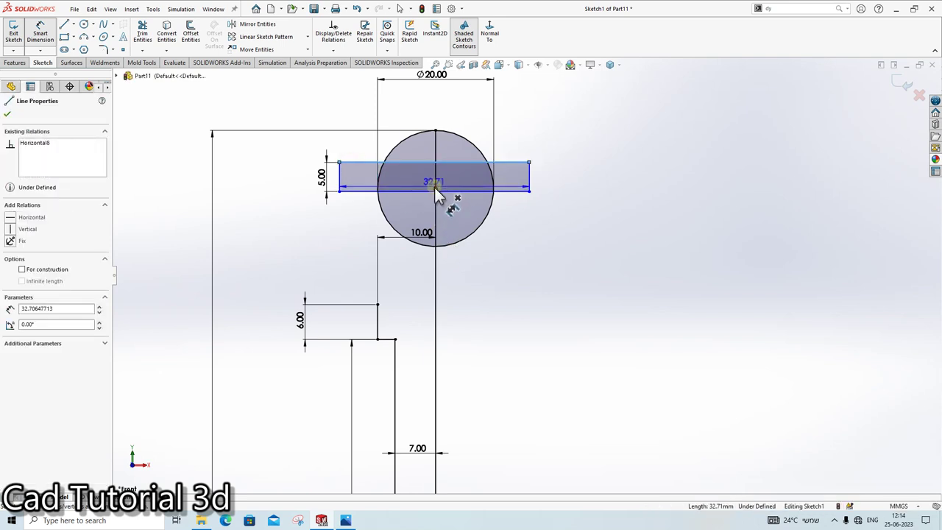
left_click(435, 188)
left_click(317, 184)
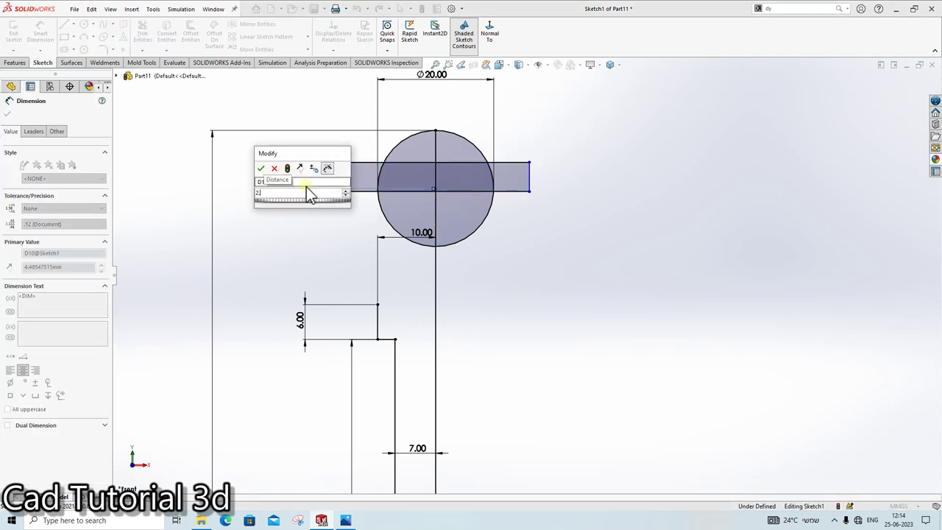
type("2.5")
key("Return")
Step: Dimension the slot length to 30 mm and its left edge 15 mm from the centreline
middle_click_drag(574, 322, 589, 341, "ctrl")
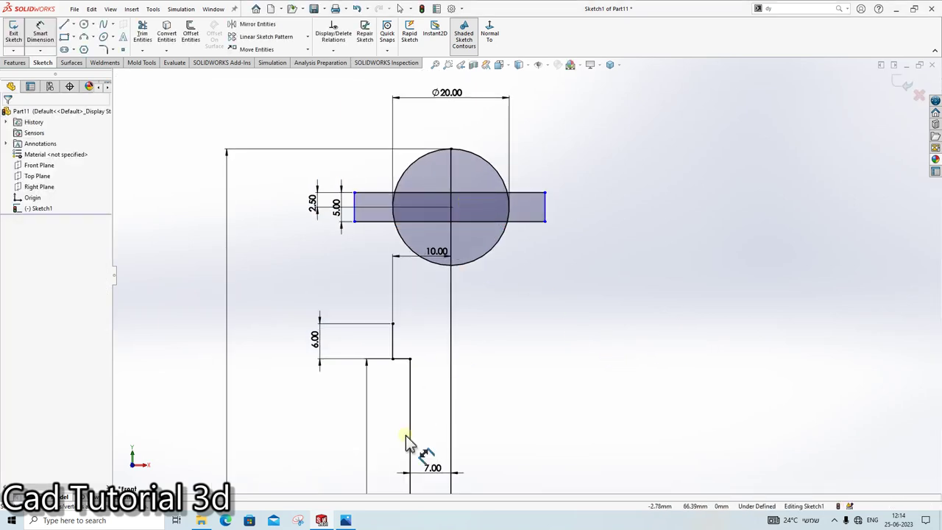
left_click(356, 519)
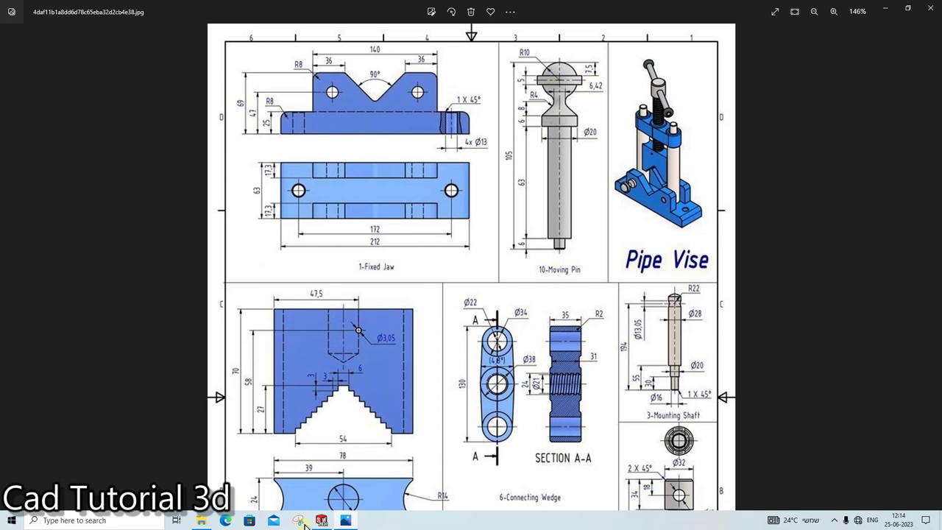
left_click(345, 519)
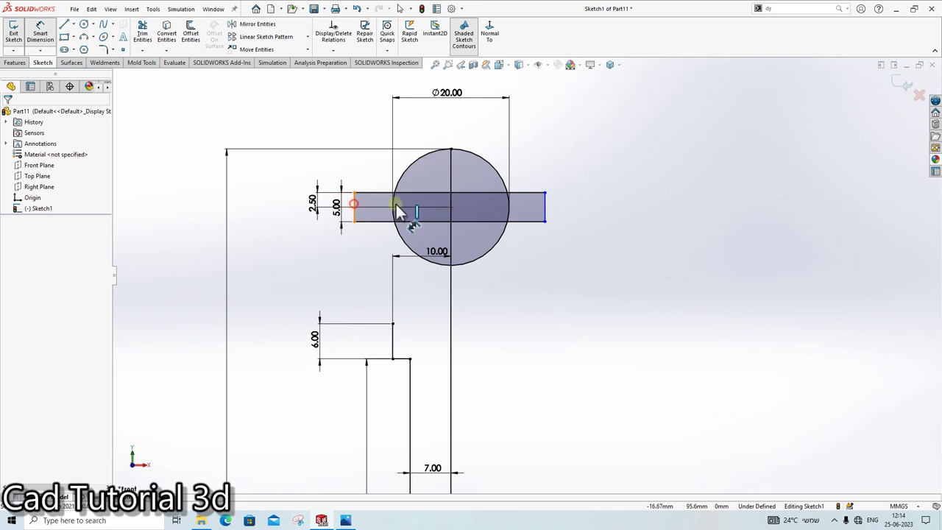
left_click(542, 208)
left_click(478, 193)
left_click(441, 177)
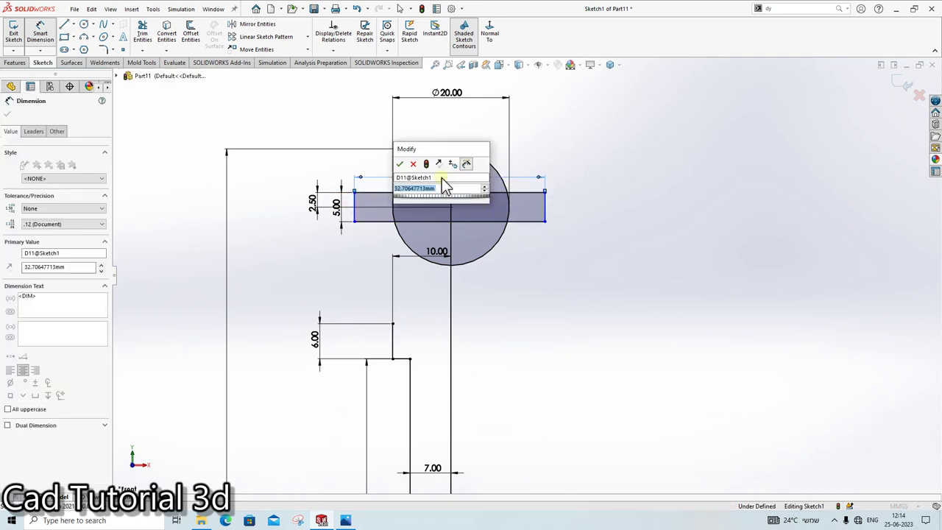
type("30")
key("Return")
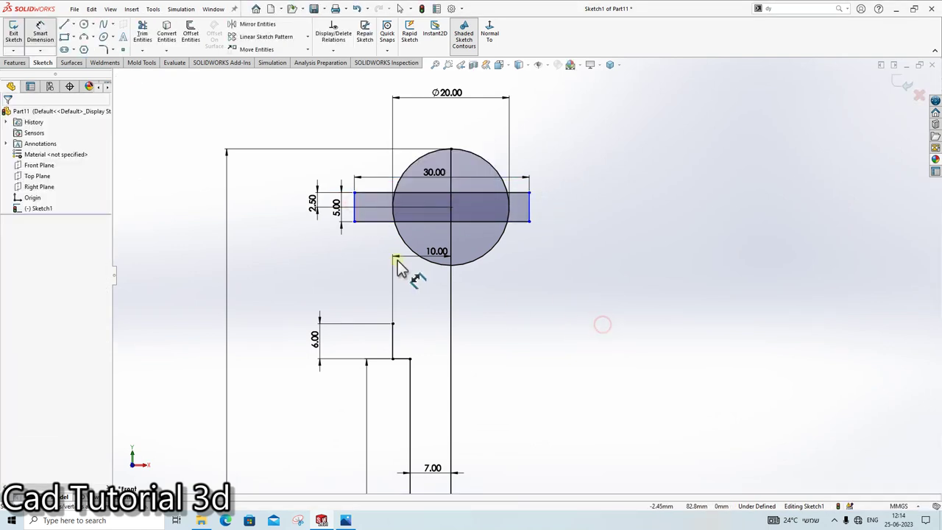
left_click(359, 212)
left_click(451, 206)
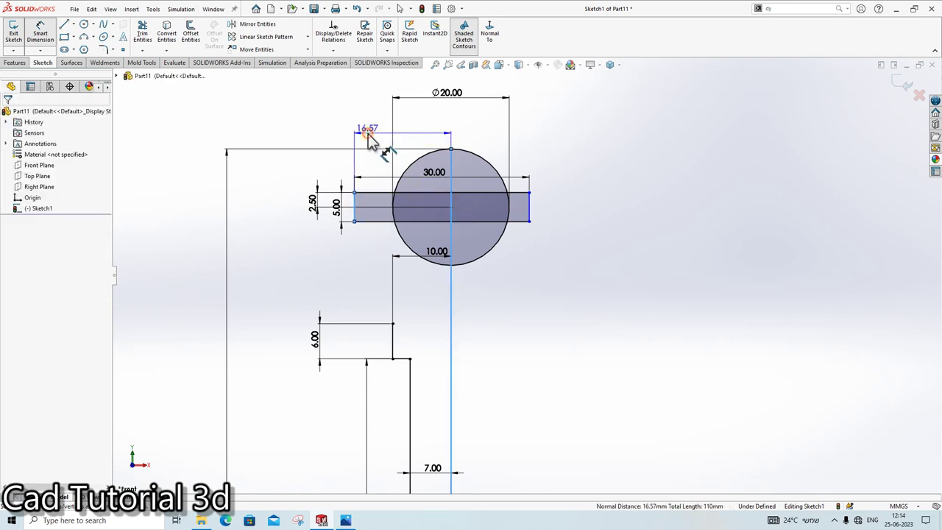
left_click(370, 138)
type("15")
key("Return")
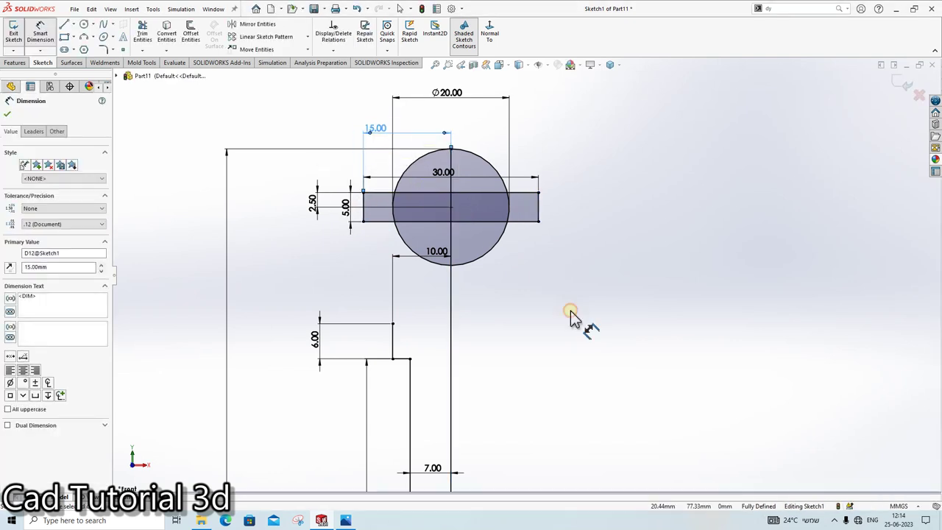
scroll(495, 326, "down", 2)
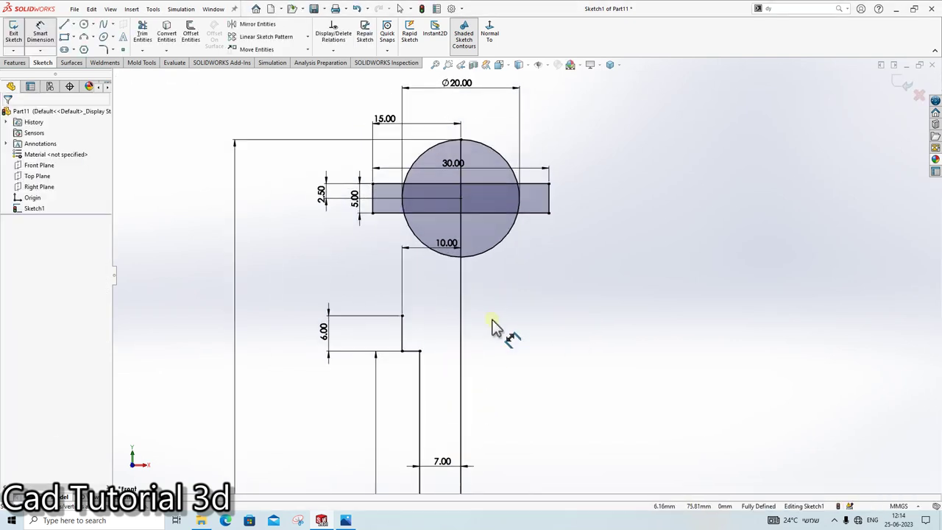
left_click(345, 520)
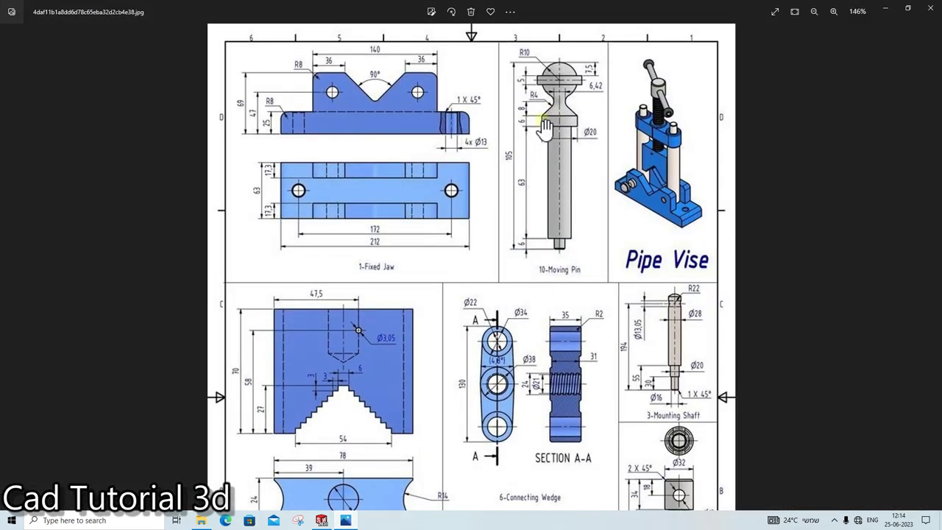
Step: Draw an angled neck line and arc from the shoulder, making the arc tangent to the ball
left_click(354, 516)
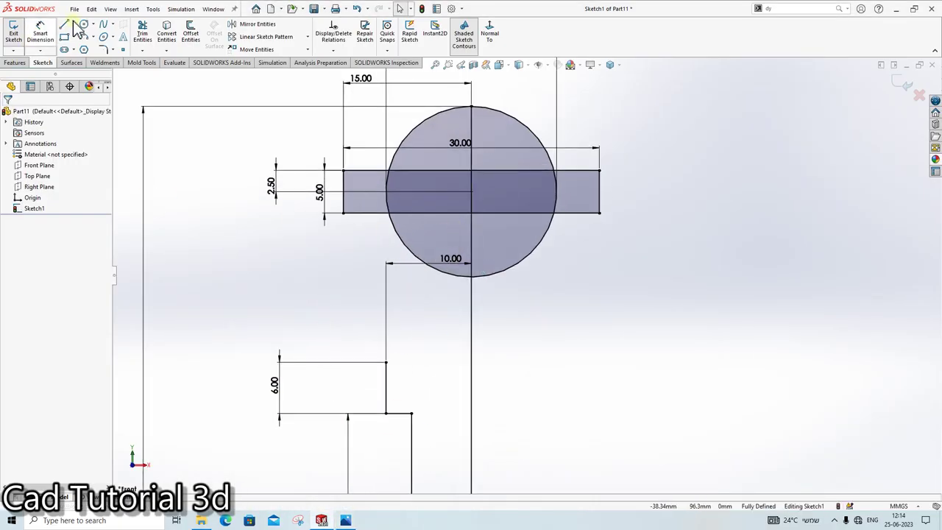
left_click(64, 25)
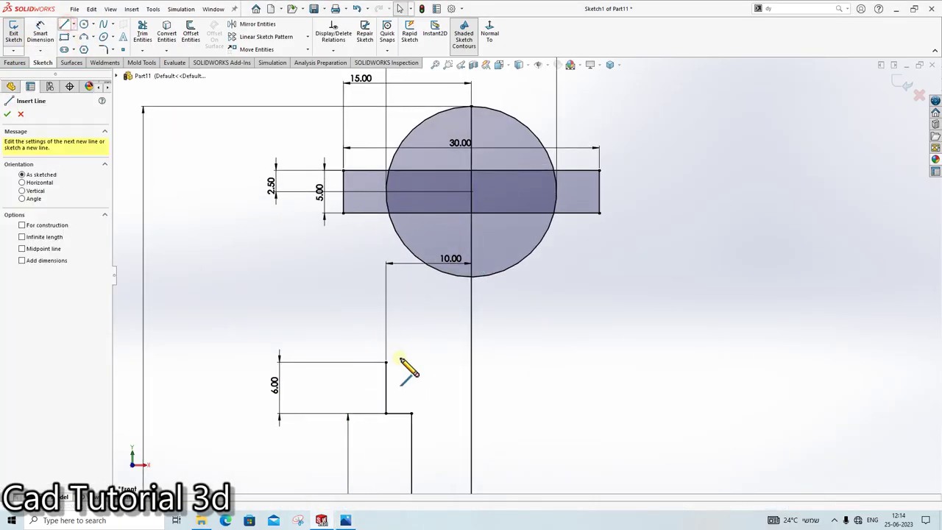
left_click(386, 361)
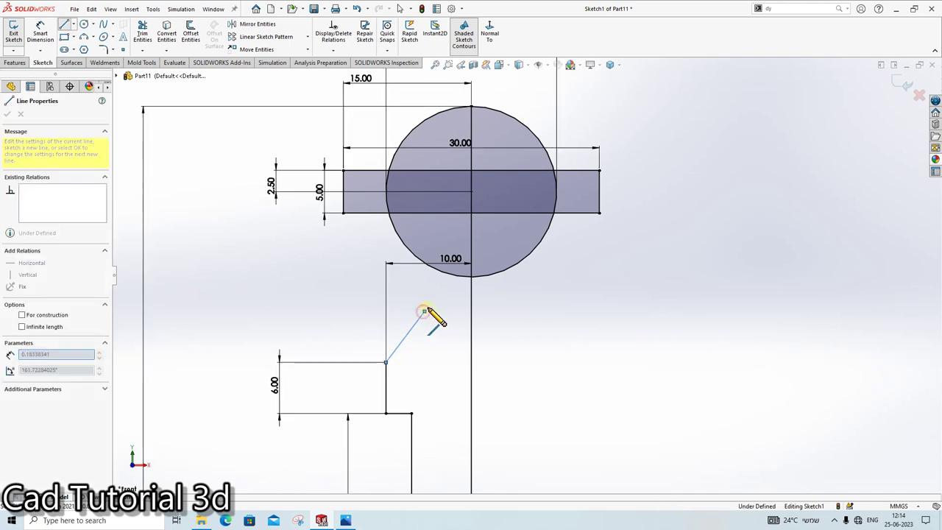
left_click(424, 311)
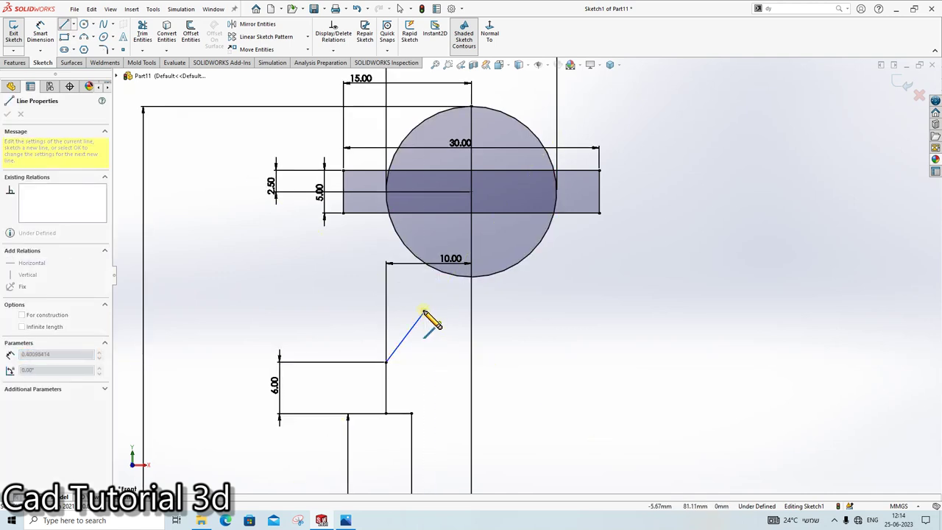
left_click(434, 273)
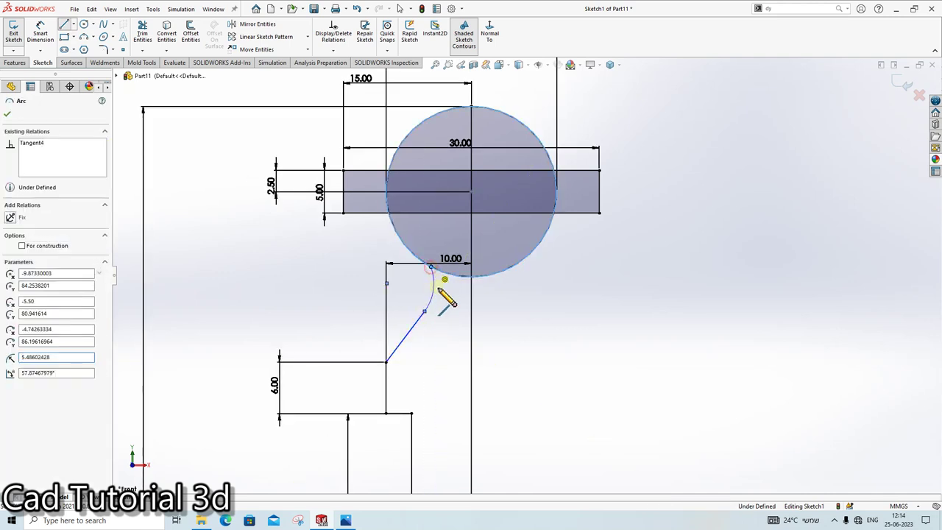
key("Escape")
scroll(442, 287, "down", 2)
left_click(440, 286)
left_click(430, 255, "ctrl")
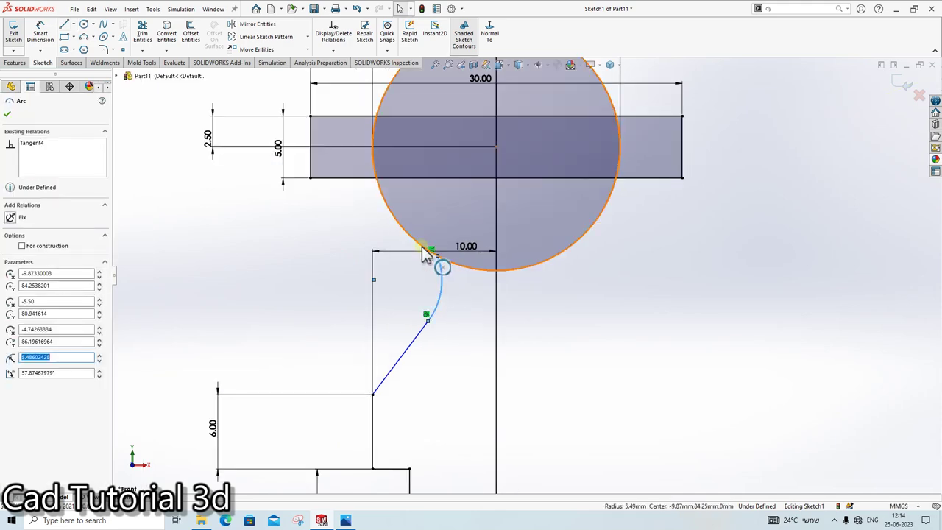
left_click(29, 285)
key("Escape")
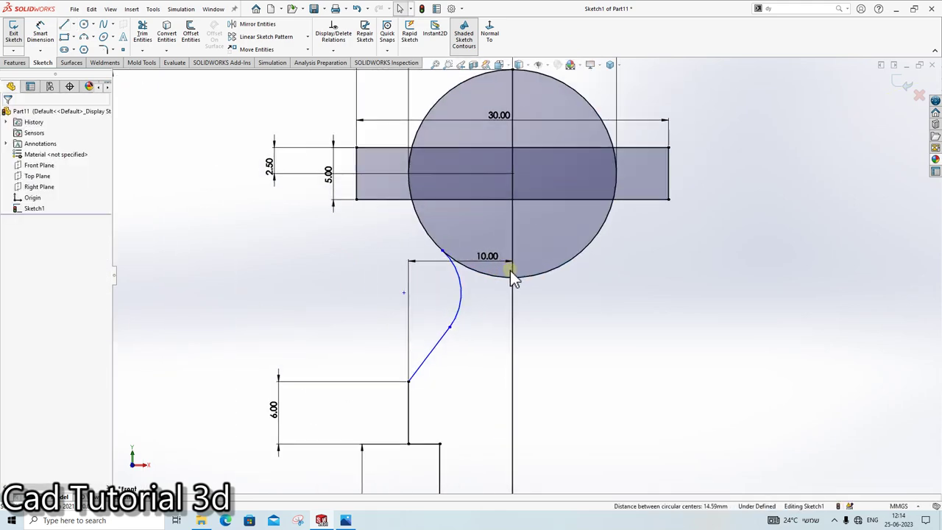
Step: Give the neck arc a 4 mm radius and attach its top end onto the ball circle
left_click(347, 520)
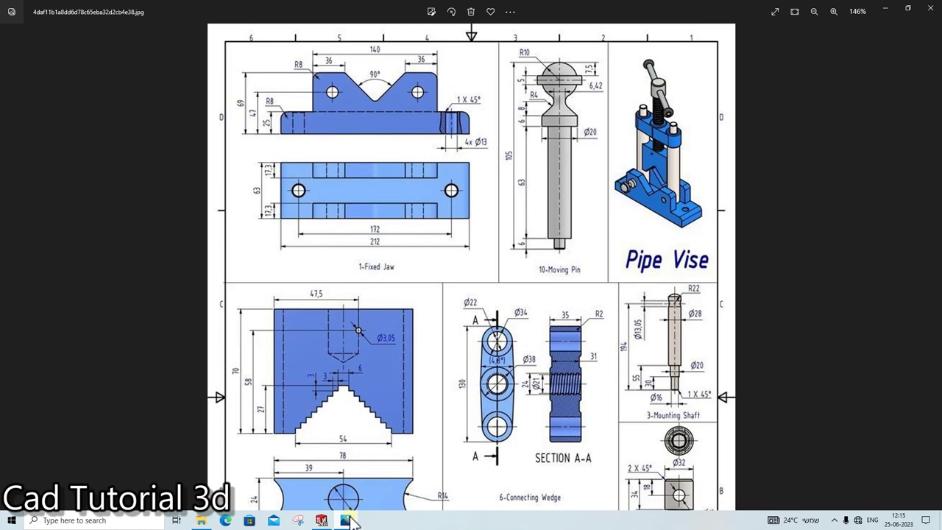
left_click(349, 520)
left_click(52, 37)
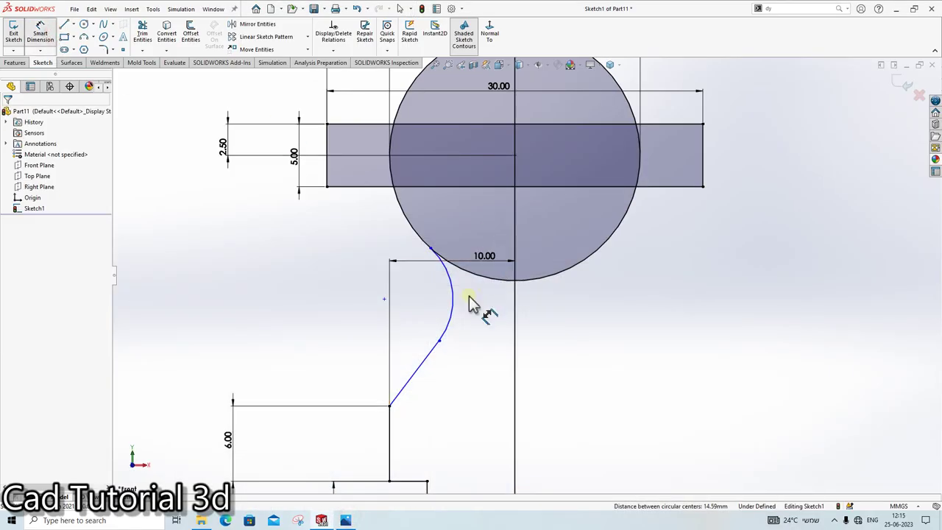
left_click(455, 301)
left_click(437, 307)
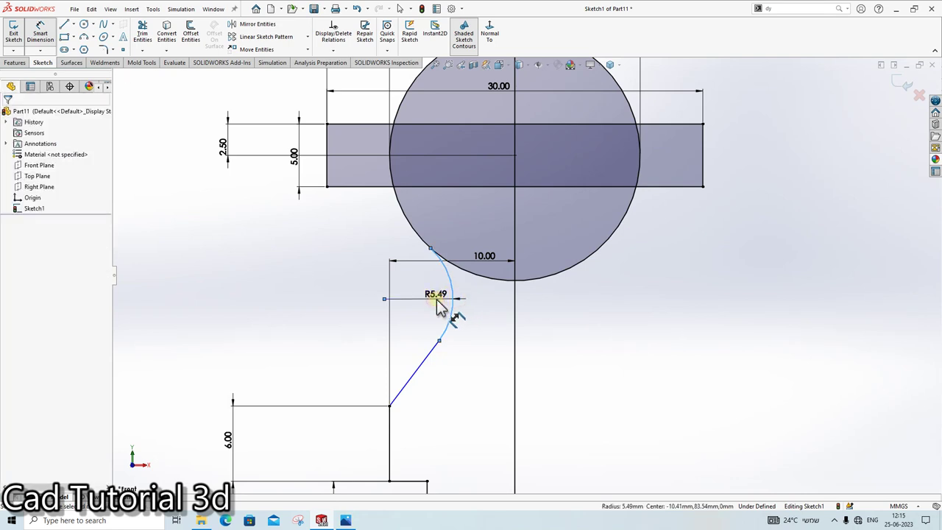
type("4")
key("Return")
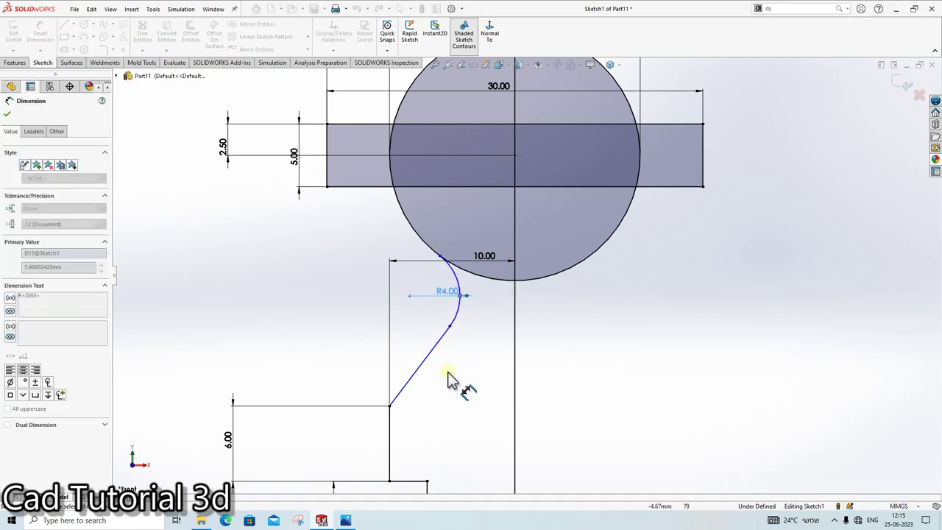
key("Escape")
left_click_drag(441, 258, 436, 249)
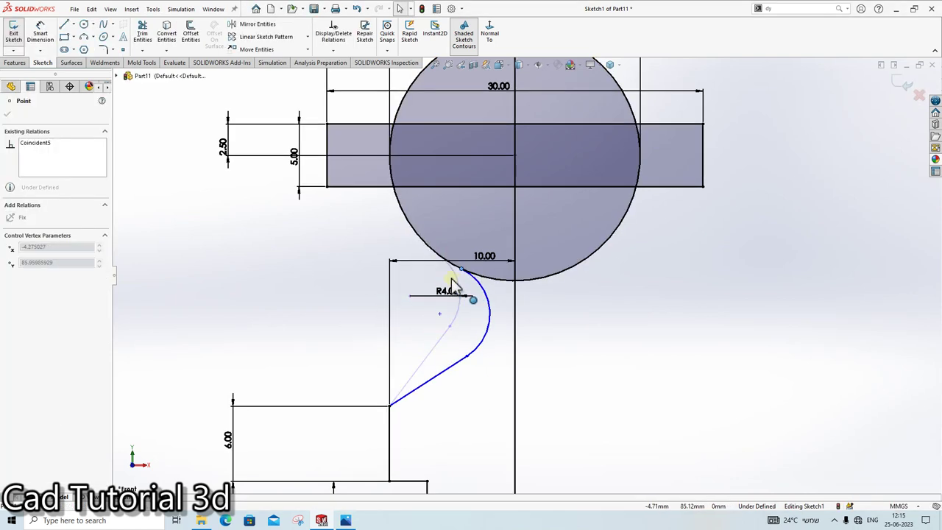
Step: Dimension the neck arc's end point 6.42 from the centreline
left_click(356, 521)
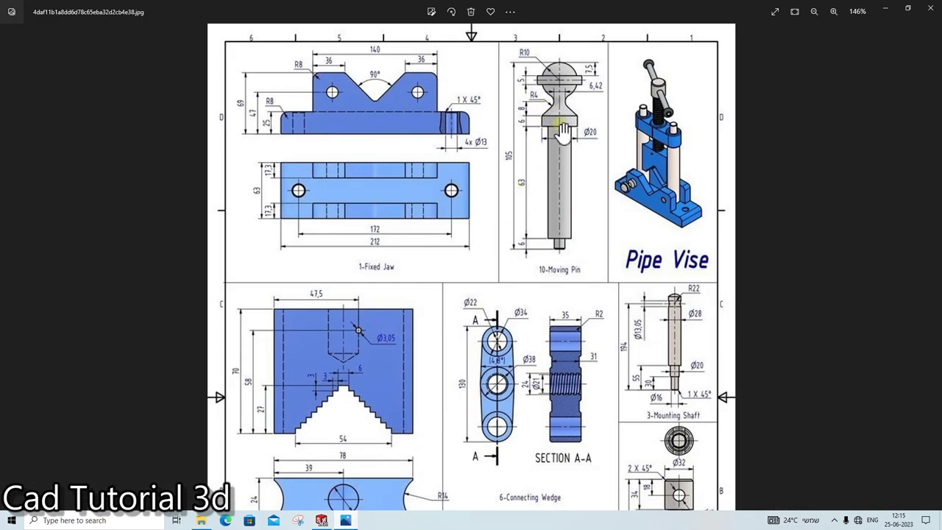
left_click(345, 521)
left_click(345, 521)
left_click(345, 521)
left_click(40, 33)
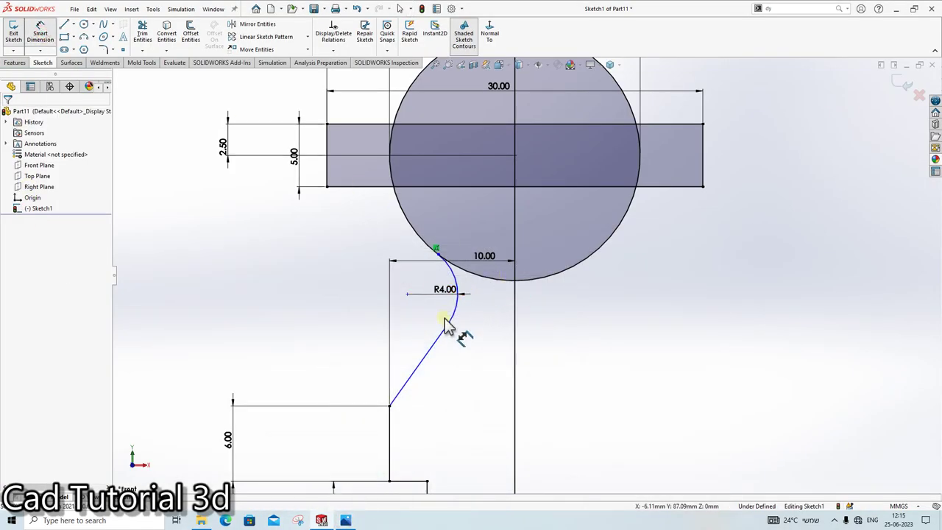
left_click(345, 521)
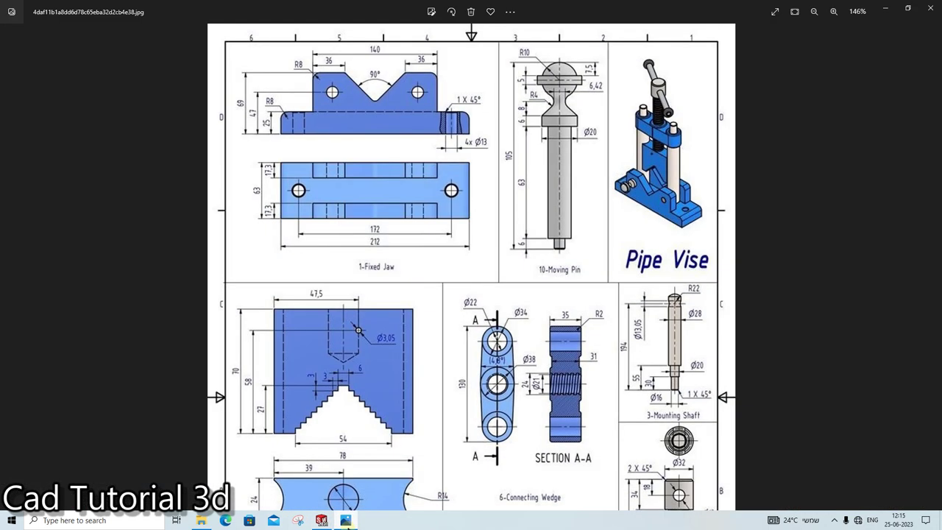
left_click(345, 521)
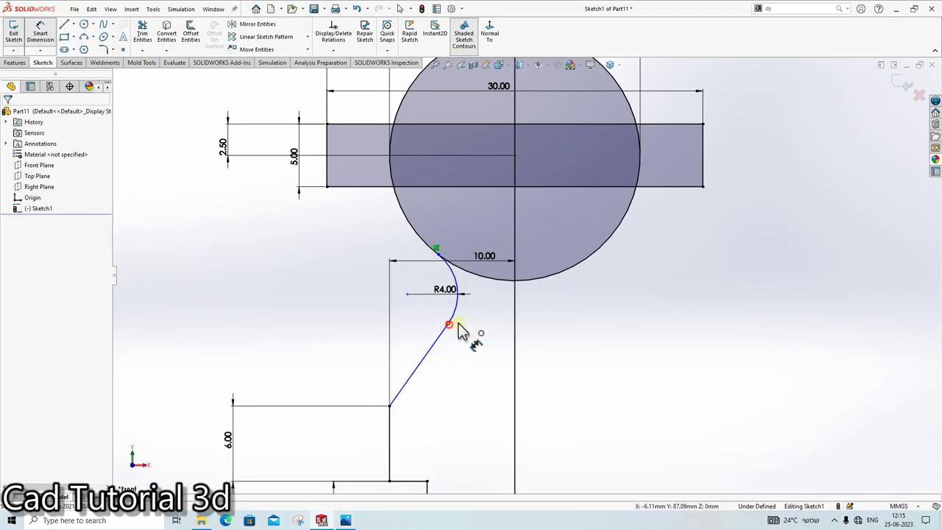
left_click(451, 324)
left_click(514, 331)
left_click(510, 341)
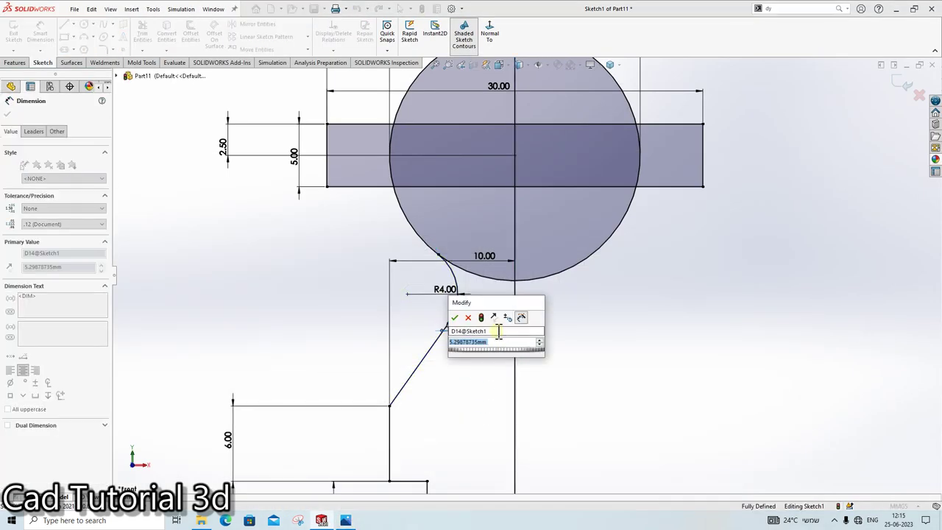
type("=")
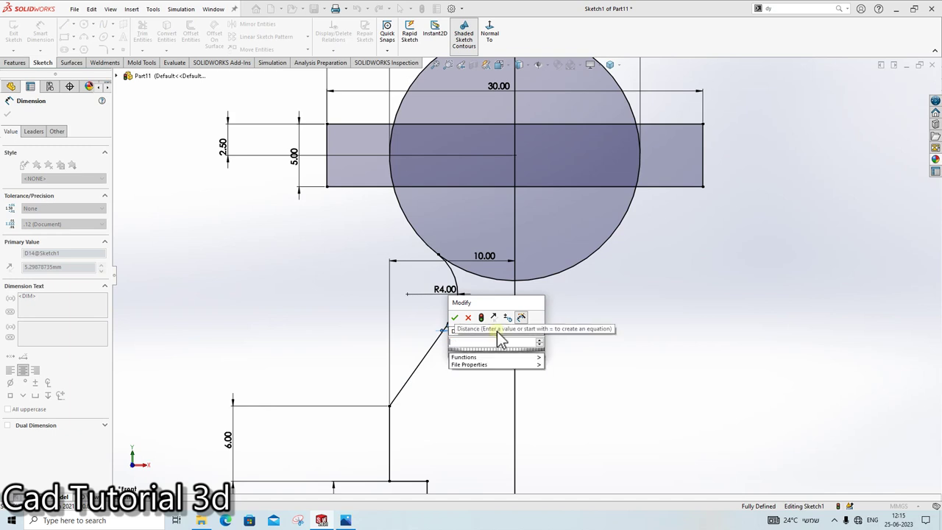
type("6.42")
key("Return")
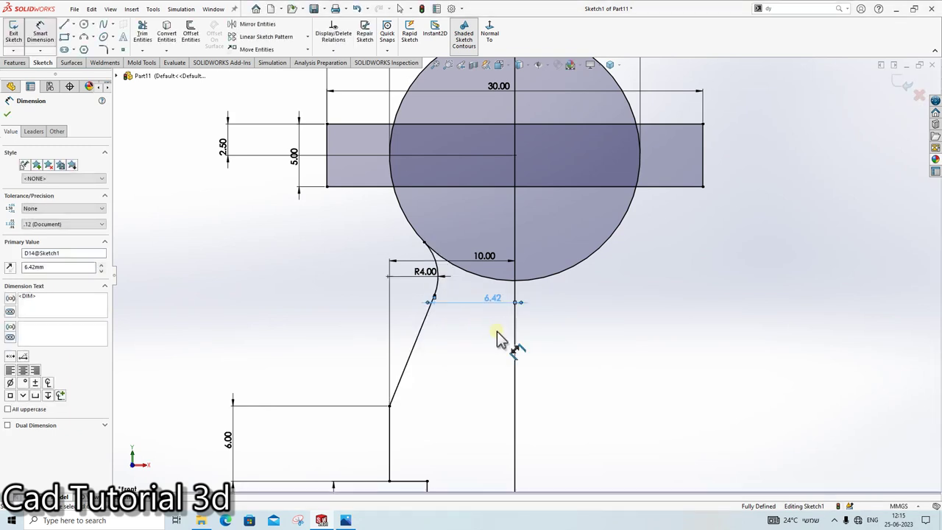
left_click(613, 343)
Step: Halve the 6.42 end-point dimension to 3.21
left_click(346, 520)
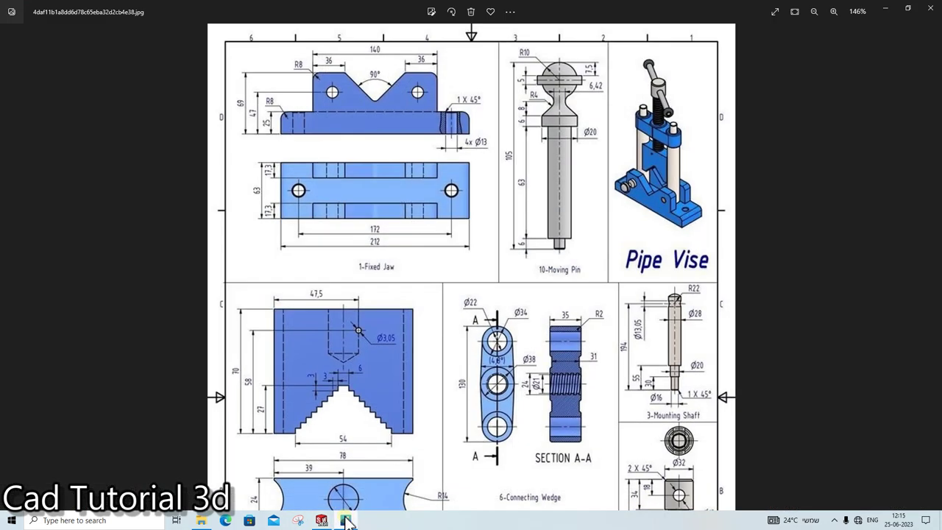
left_click(346, 521)
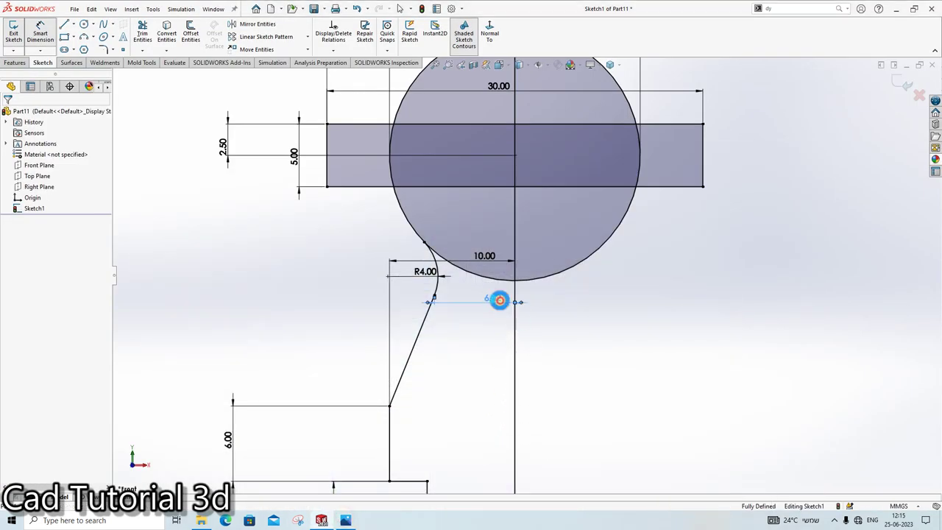
double_click(500, 300)
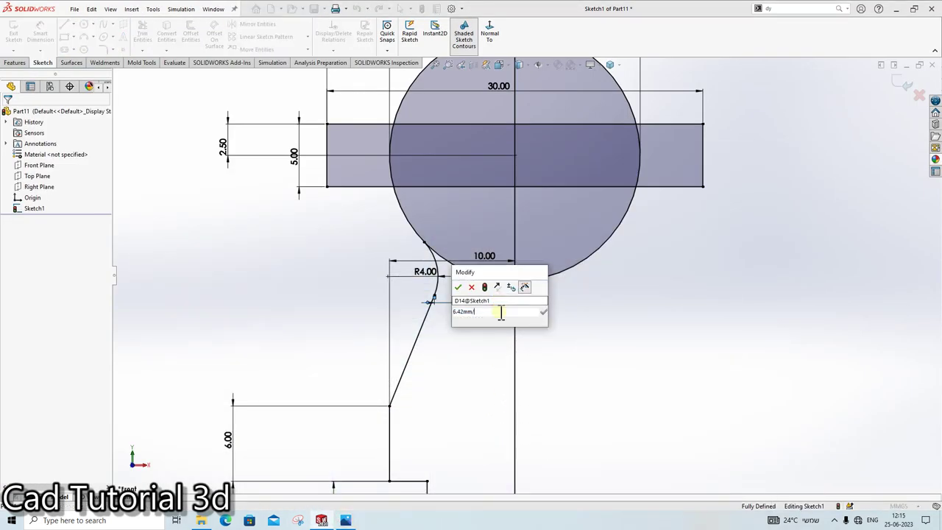
type("2")
key("Return")
left_click(576, 357)
scroll(531, 323, "up", 2)
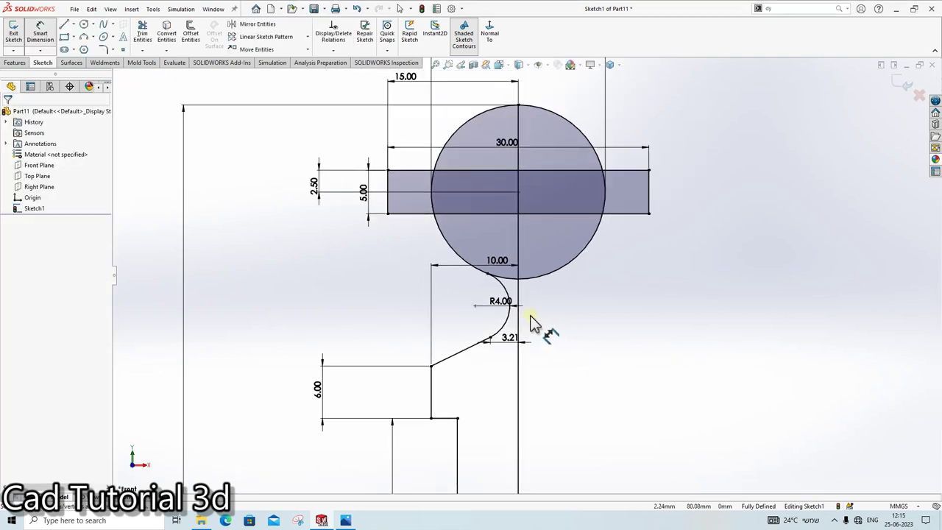
scroll(531, 324, "down", 3)
double_click(494, 349)
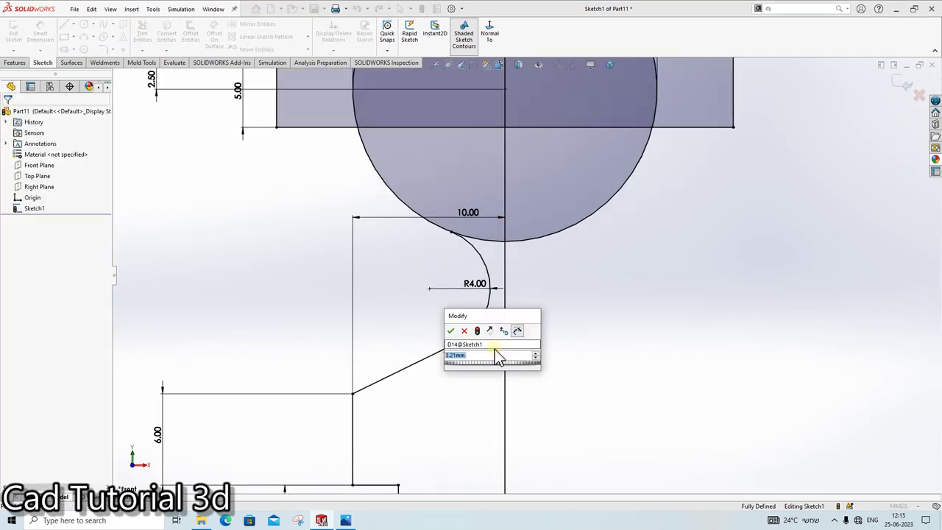
left_click(459, 331)
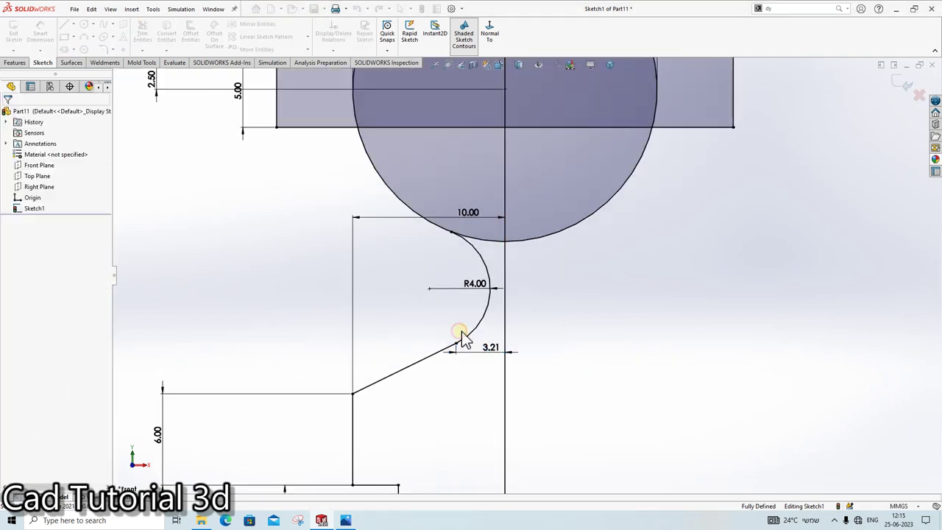
left_click(581, 345)
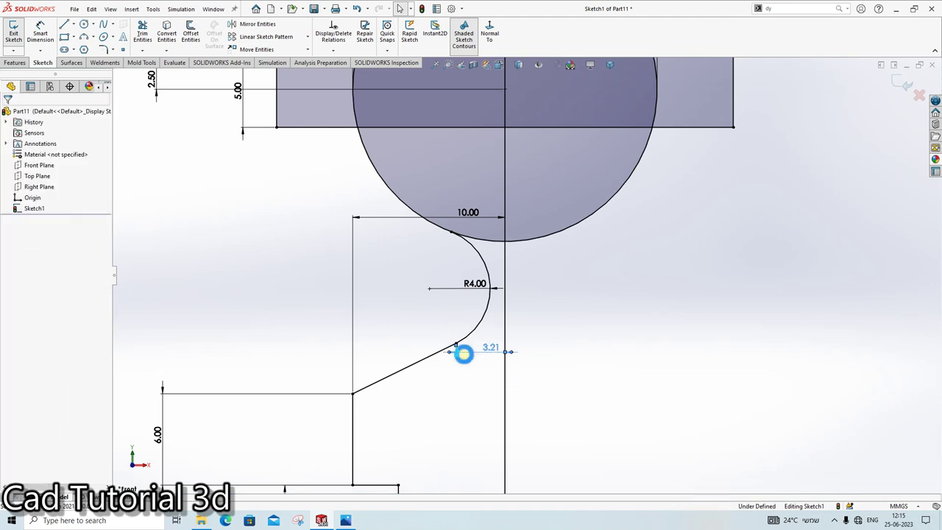
Step: Dimension the neck arc's upper end from the centreline, entering 3.55
left_click(451, 233)
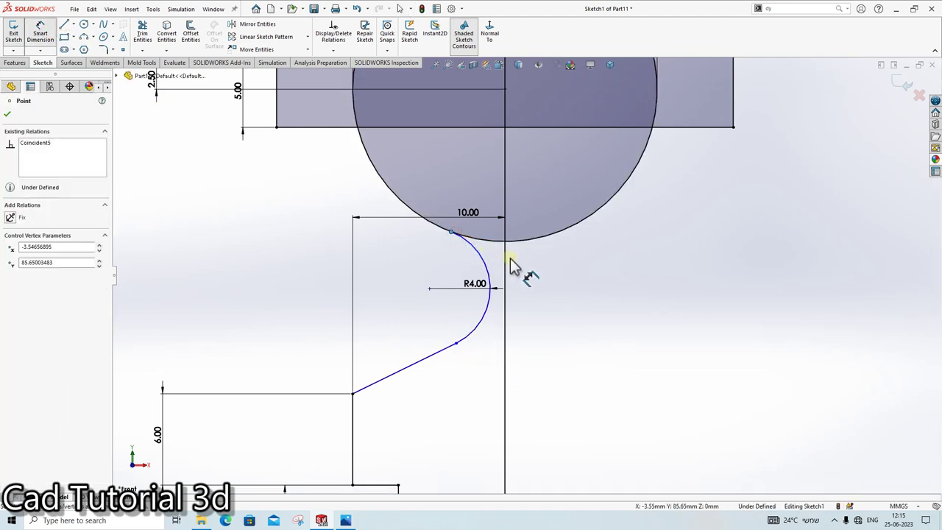
left_click(505, 262)
left_click(497, 263)
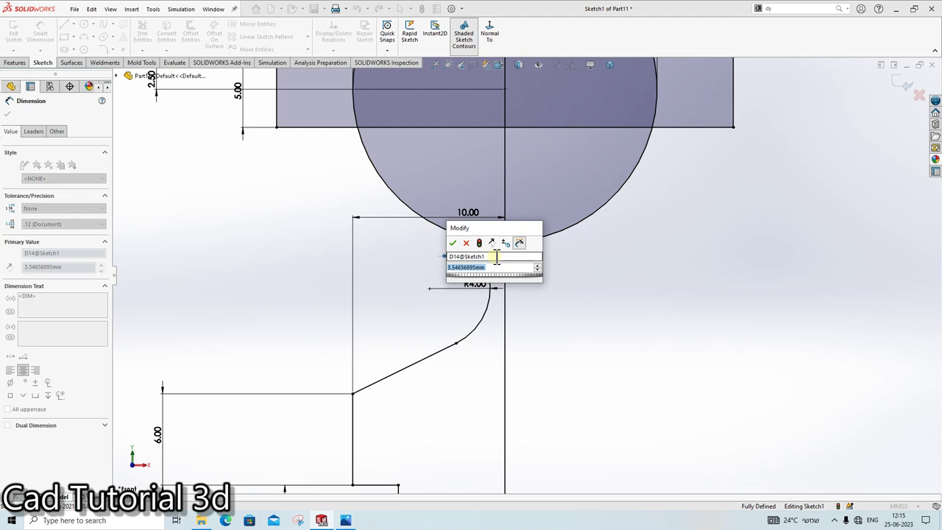
type("3.55")
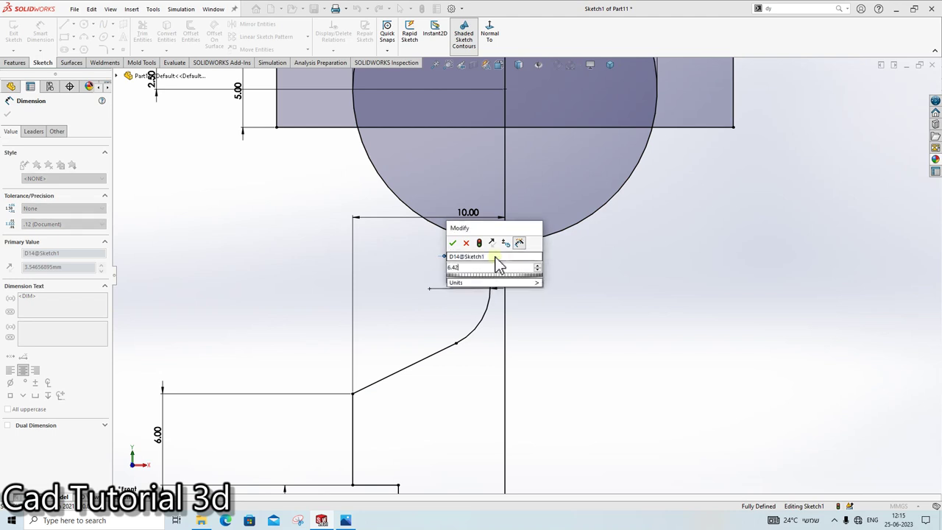
key("Return")
left_click(578, 305)
scroll(581, 309, "up", 4)
scroll(574, 309, "down", 1)
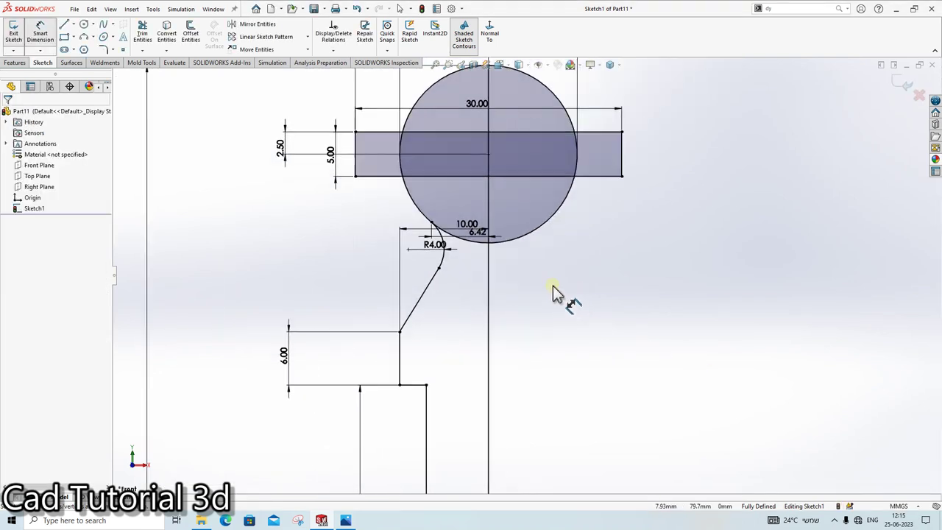
scroll(552, 301, "down", 2)
scroll(550, 308, "up", 3)
scroll(559, 324, "down", 2)
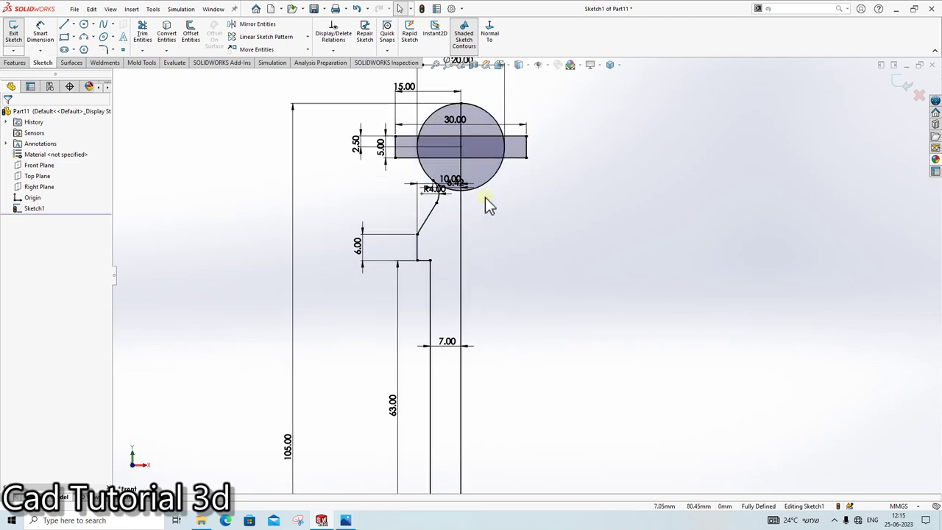
scroll(482, 193, "down", 2)
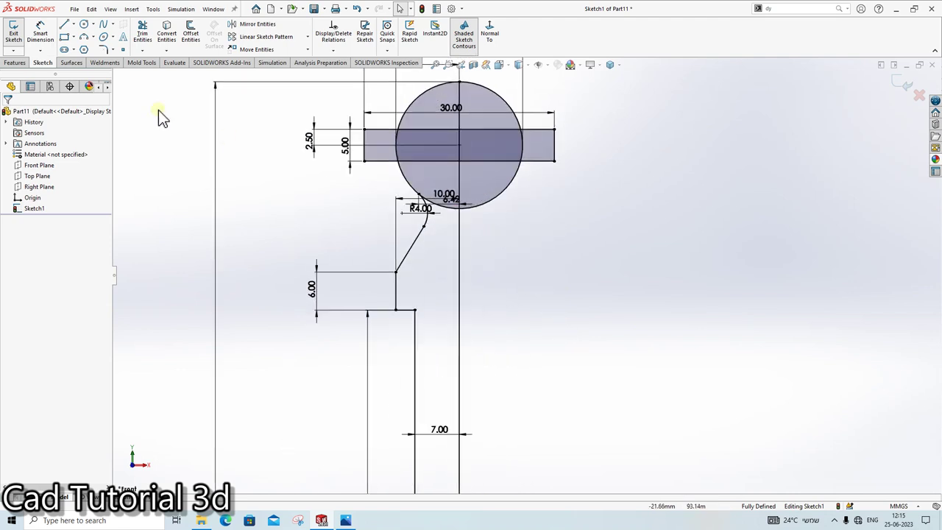
Step: Power-trim the unwanted ball-circle arcs and the slot line inside the ball
left_click(143, 46)
scroll(507, 254, "up", 3)
scroll(518, 287, "down", 4)
scroll(500, 250, "down", 1)
mouse_move(494, 241)
left_mouse_down()
mouse_move(511, 377)
mouse_move(547, 438)
left_mouse_up()
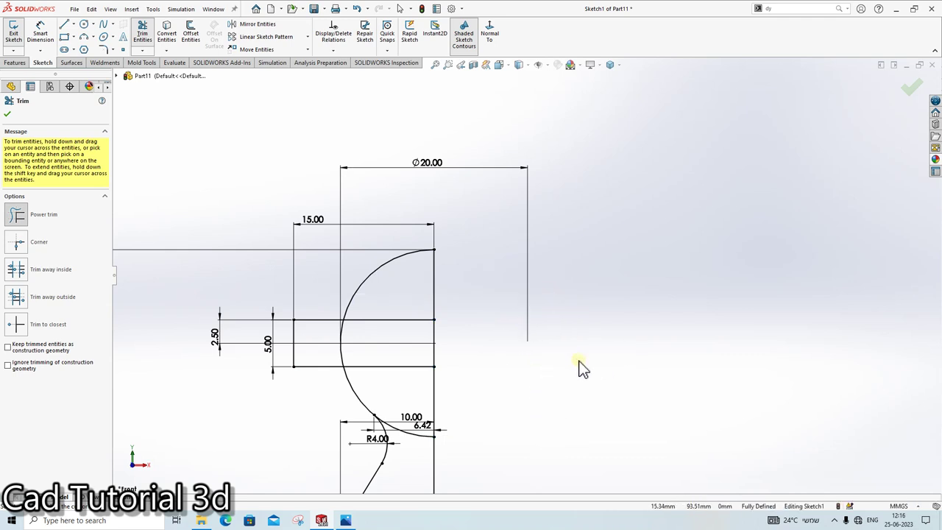
scroll(448, 330, "up", 2)
scroll(507, 283, "down", 3)
scroll(473, 257, "down", 1)
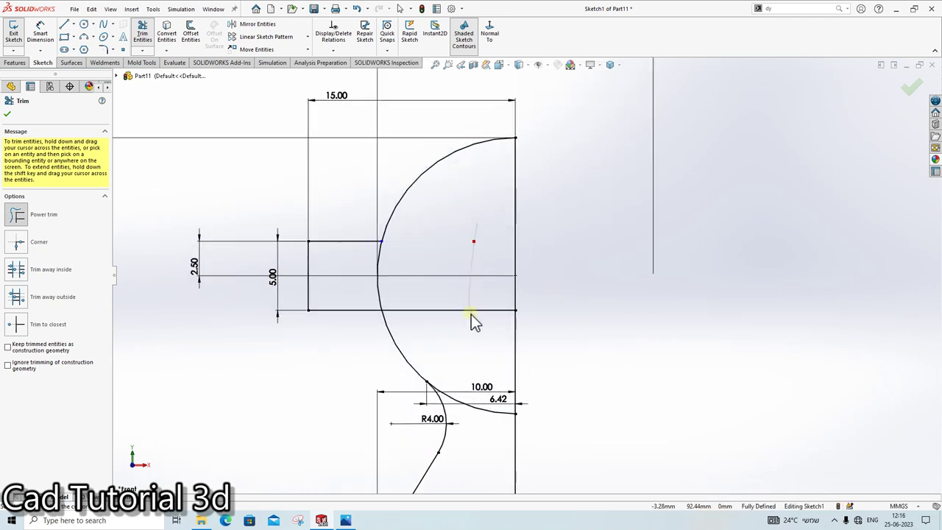
left_click_drag(470, 315, 474, 324)
scroll(515, 327, "up", 2)
scroll(484, 267, "down", 3)
scroll(471, 252, "down", 1)
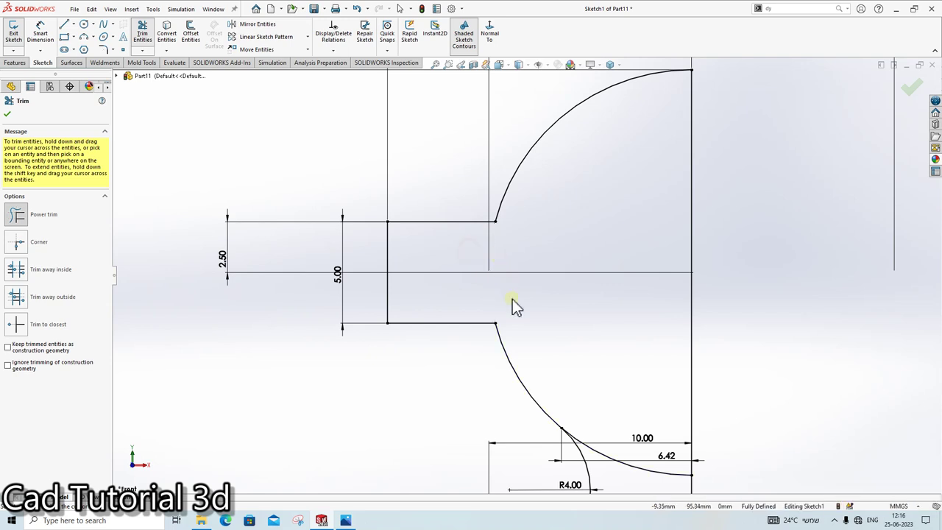
scroll(578, 323, "up", 2)
scroll(559, 316, "down", 3)
scroll(515, 327, "down", 1)
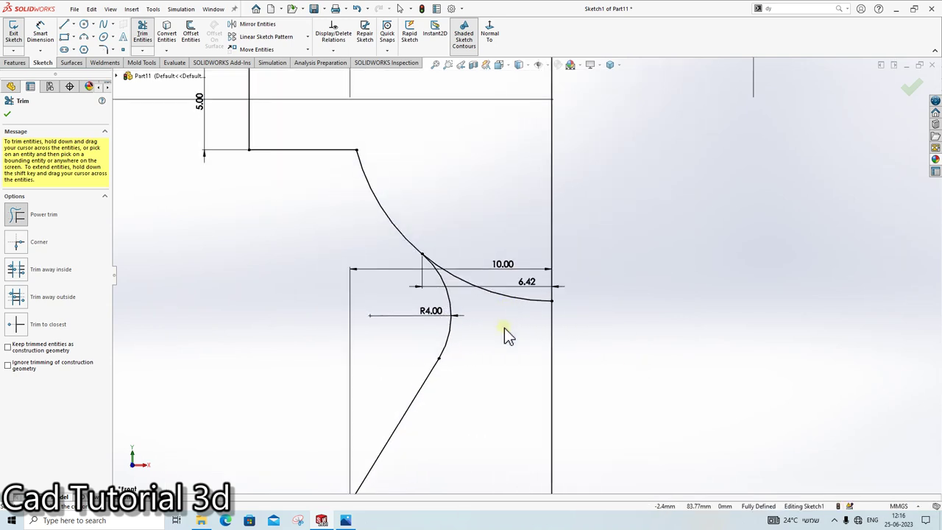
left_click_drag(505, 327, 496, 287)
scroll(544, 348, "up", 1)
scroll(559, 370, "up", 1)
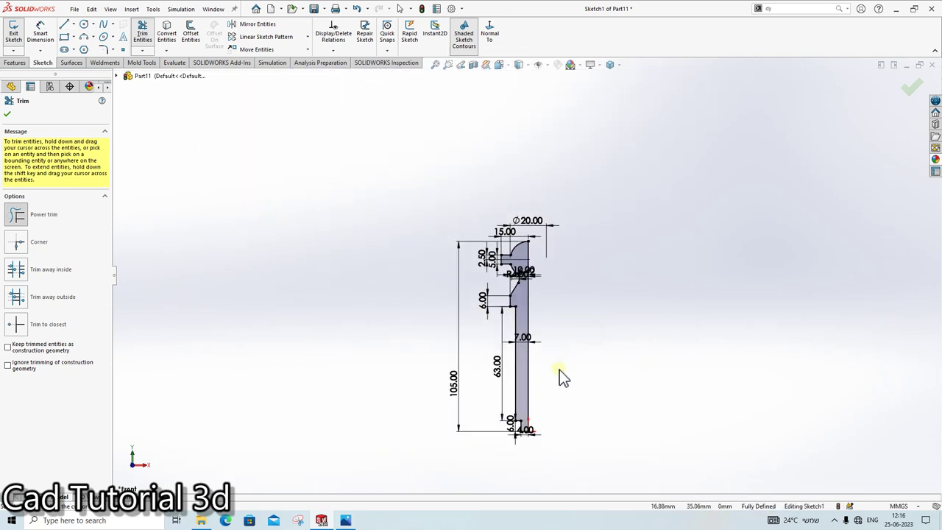
scroll(512, 213, "down", 2)
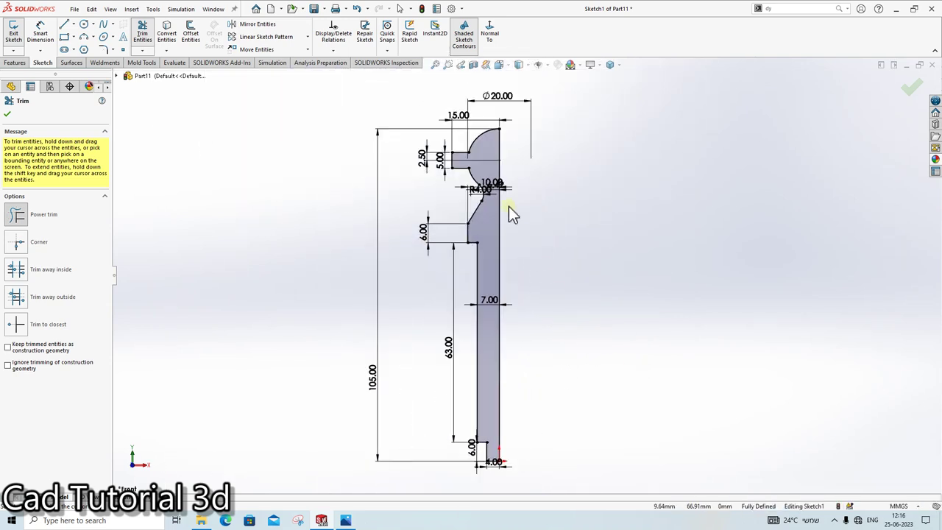
Step: Revolve the pin profile 360° about the centreline into a solid
left_click(7, 116)
left_click(13, 62)
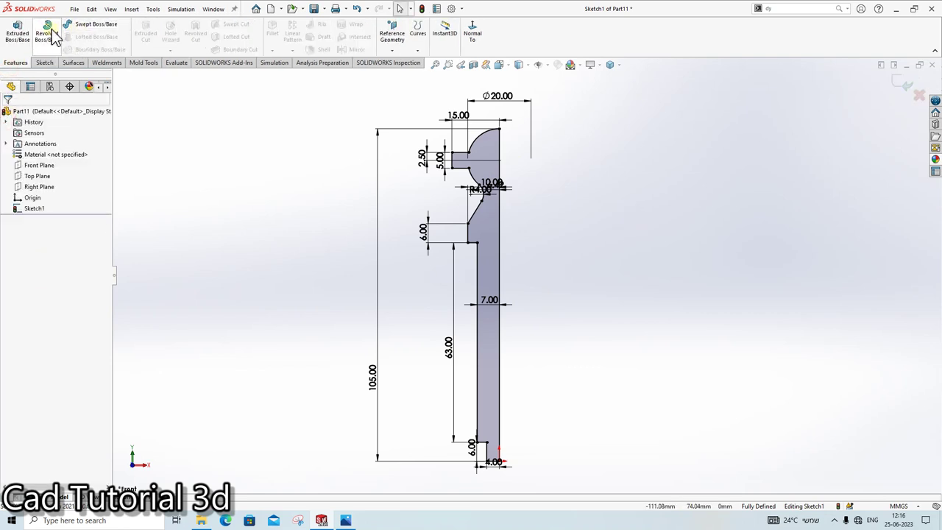
left_click(52, 33)
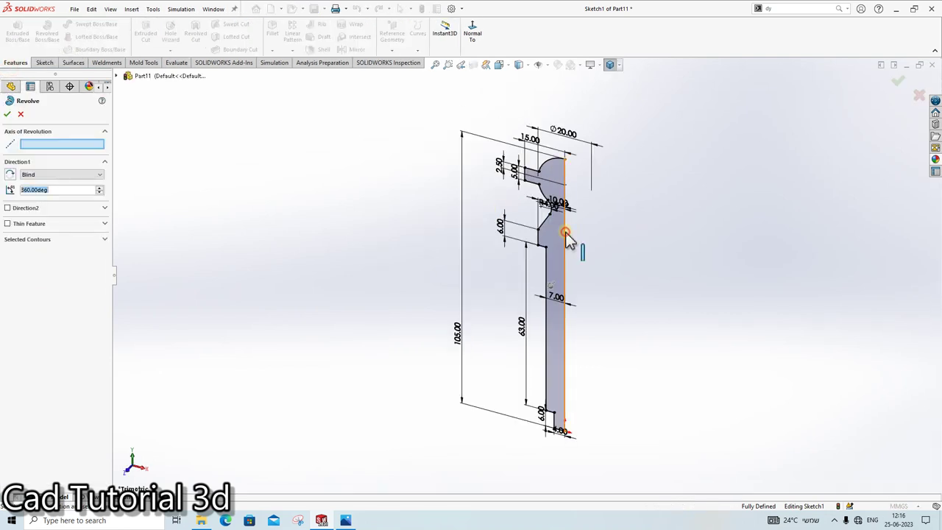
left_click(566, 236)
left_click(7, 114)
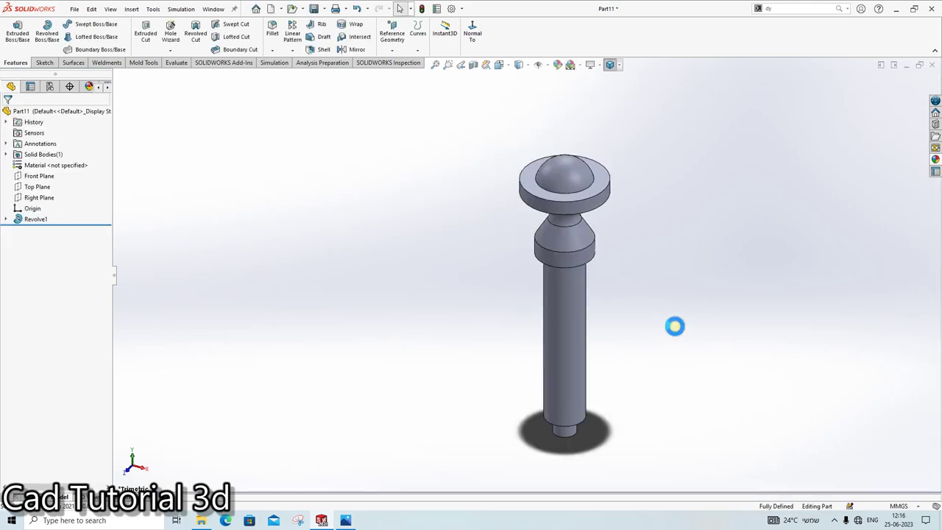
mouse_move(675, 325)
middle_mouse_down()
mouse_move(702, 257)
mouse_move(721, 253)
mouse_move(683, 288)
middle_mouse_up()
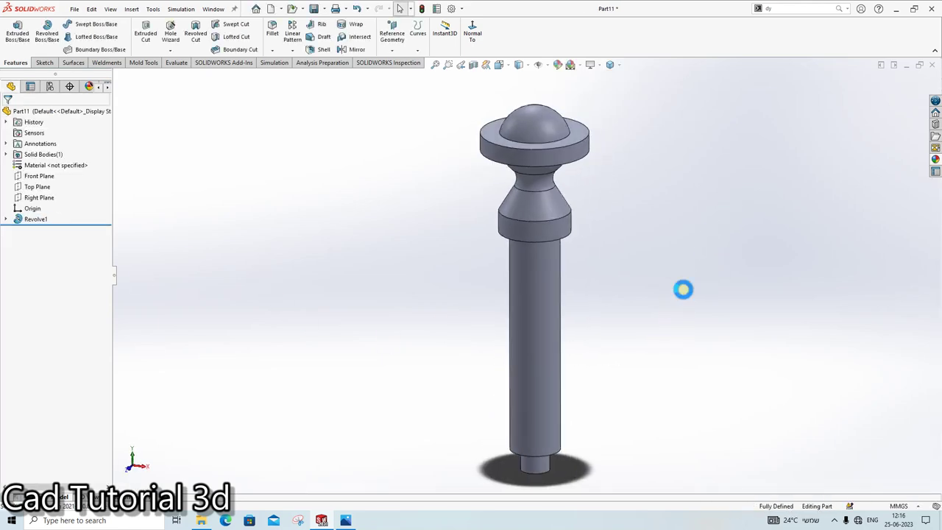
Step: Save the part as 'sj part 8' and bring back the Pipe Vise drawing
key("ctrl+s")
left_click(181, 133)
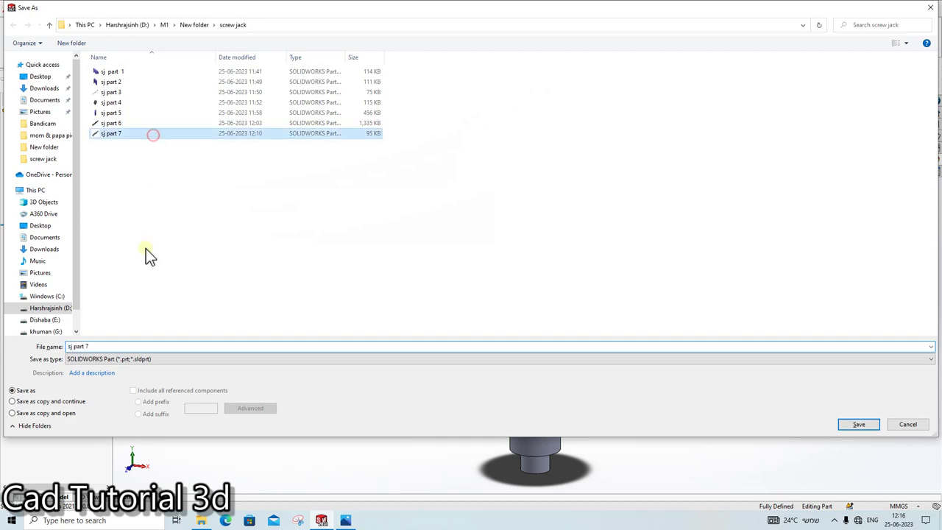
left_click(116, 348)
left_click(124, 346)
key("BackSpace")
type("8")
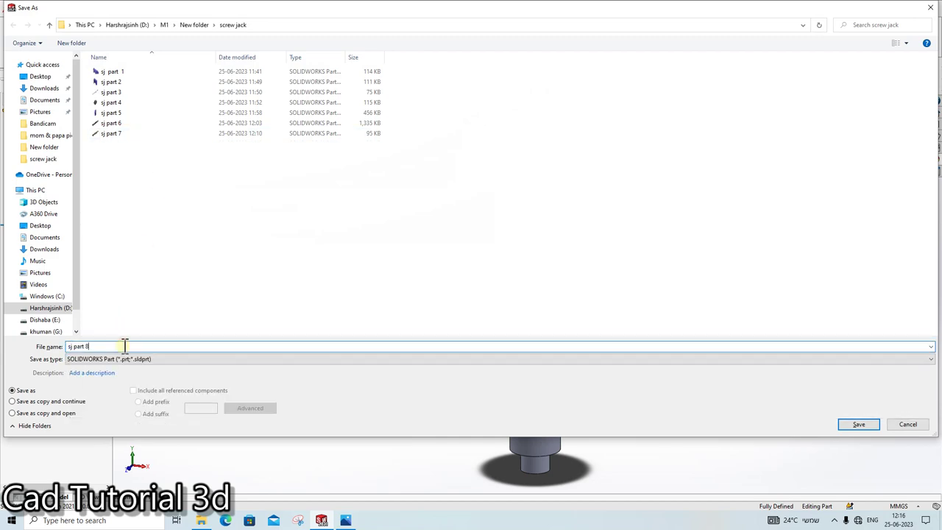
key("Return")
left_click(347, 520)
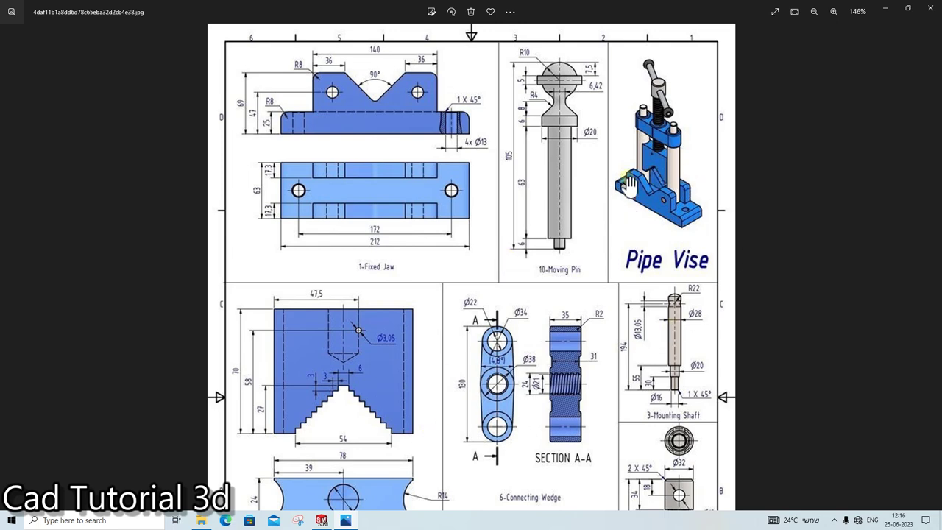
Step: Cancel the pin's colour change, check the Pipe Vise drawing, then save the pin in isometric view
left_click(346, 520)
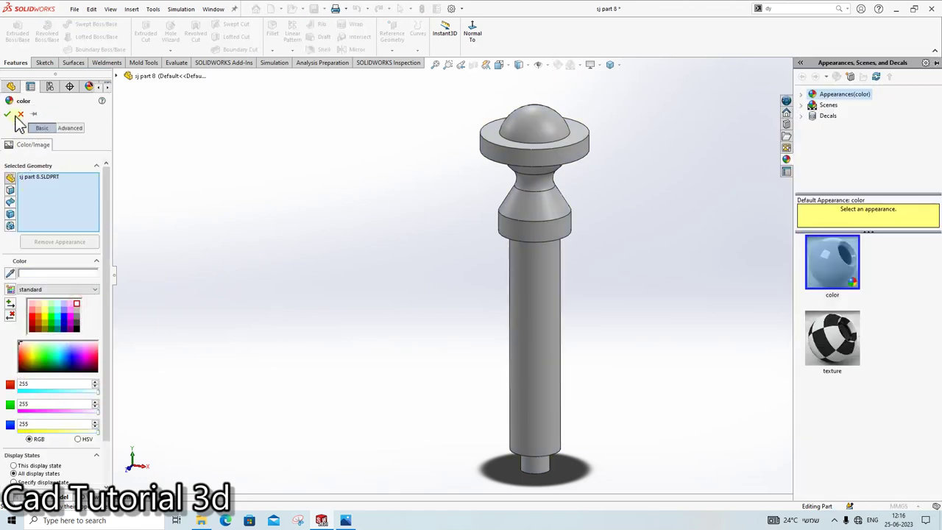
left_click(21, 113)
mouse_move(605, 319)
middle_mouse_down()
mouse_move(521, 280)
mouse_move(470, 383)
middle_mouse_up()
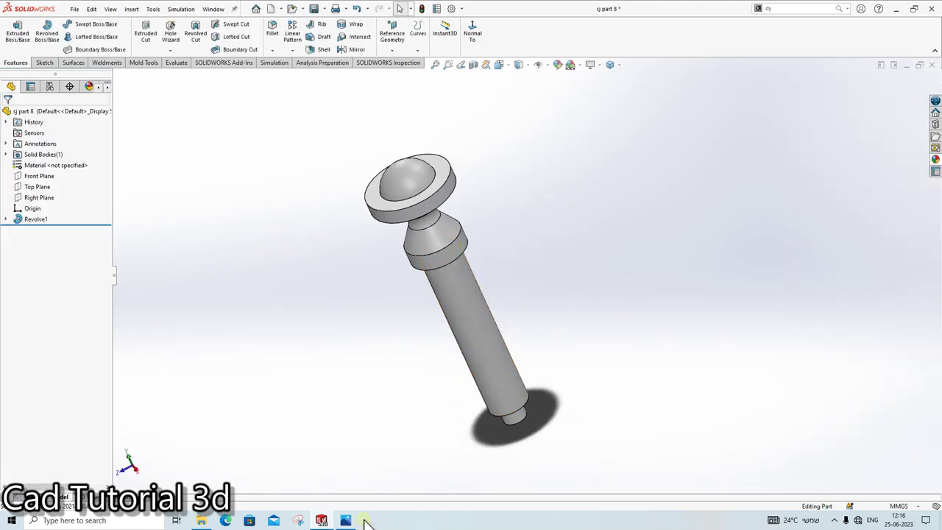
left_click(345, 520)
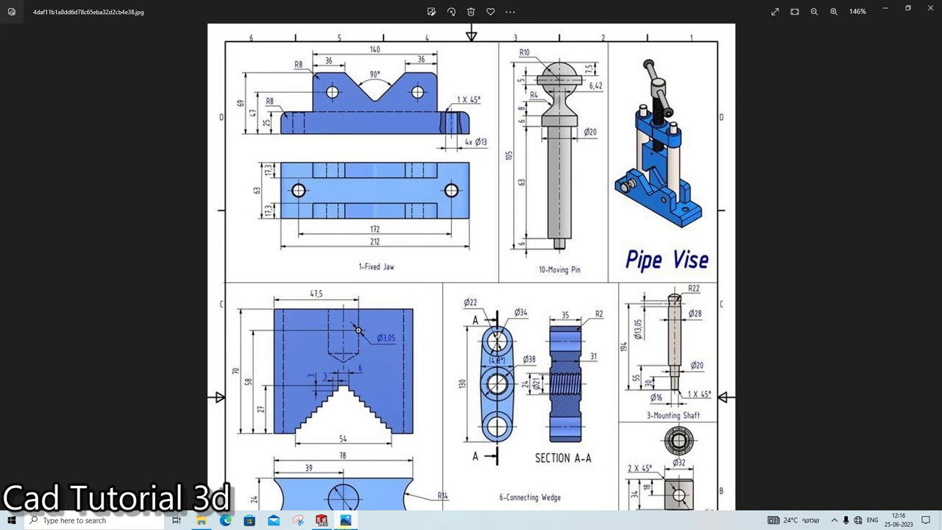
key("alt+Tab")
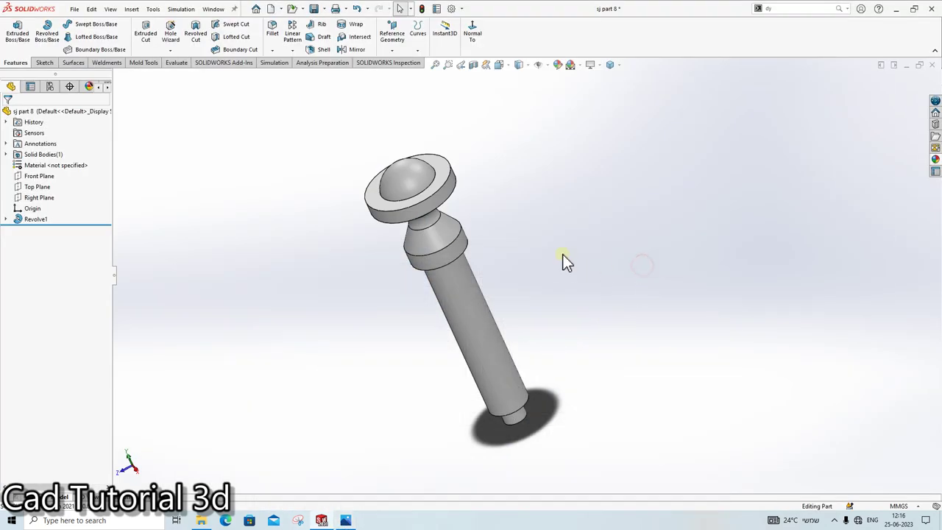
key("ctrl+7")
key("ctrl+s")
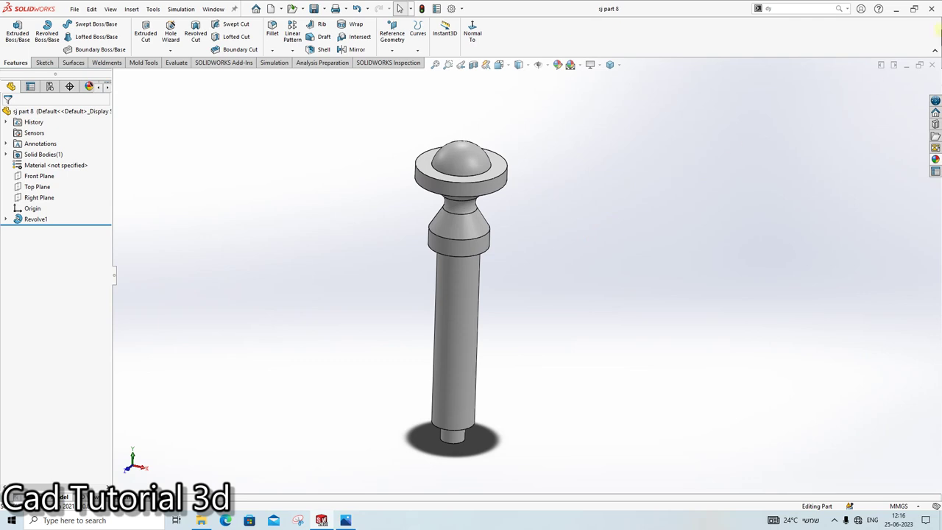
Step: Close the pin part and start a new assembly loading all eight sj part files
left_click(929, 65)
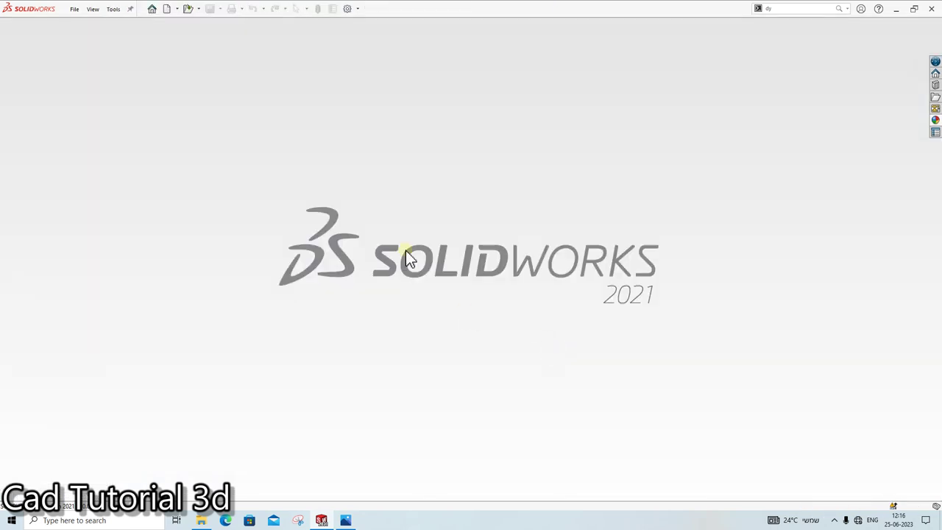
key("ctrl+n")
double_click(342, 234)
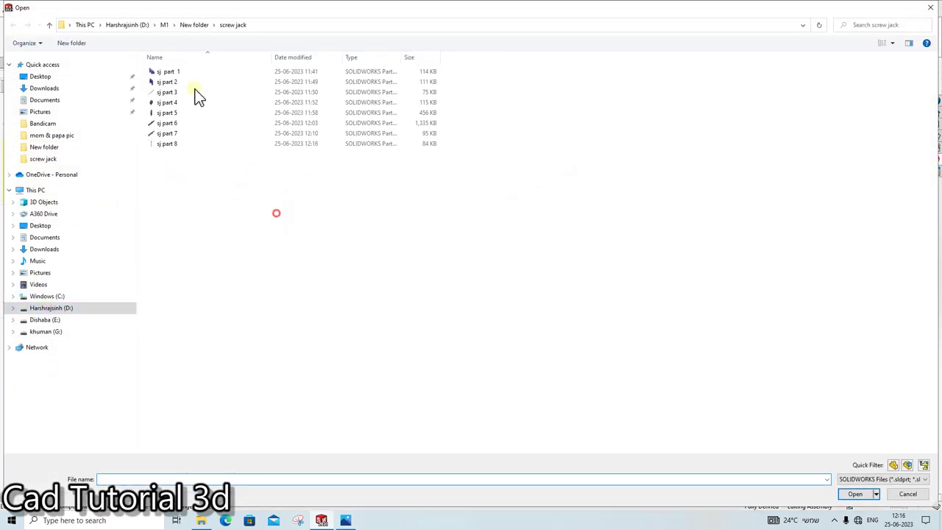
left_click_drag(285, 222, 147, 67)
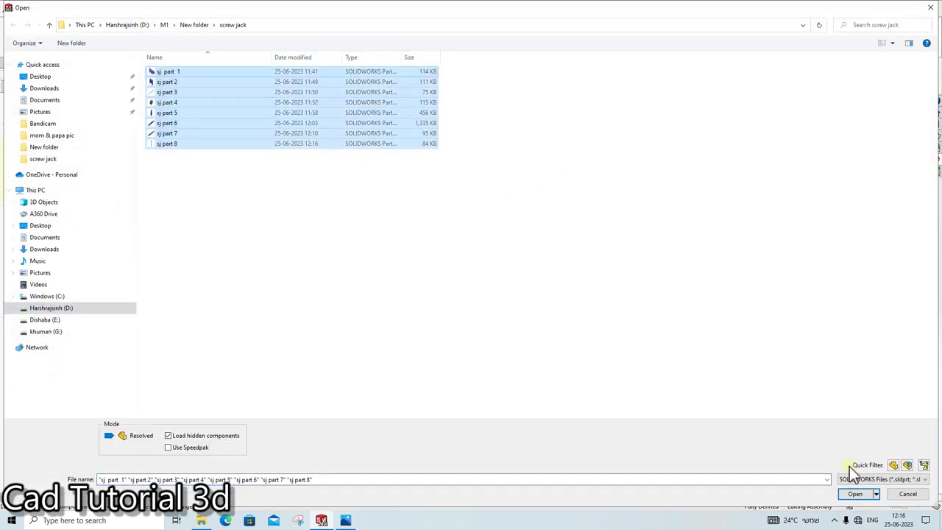
left_click(863, 497)
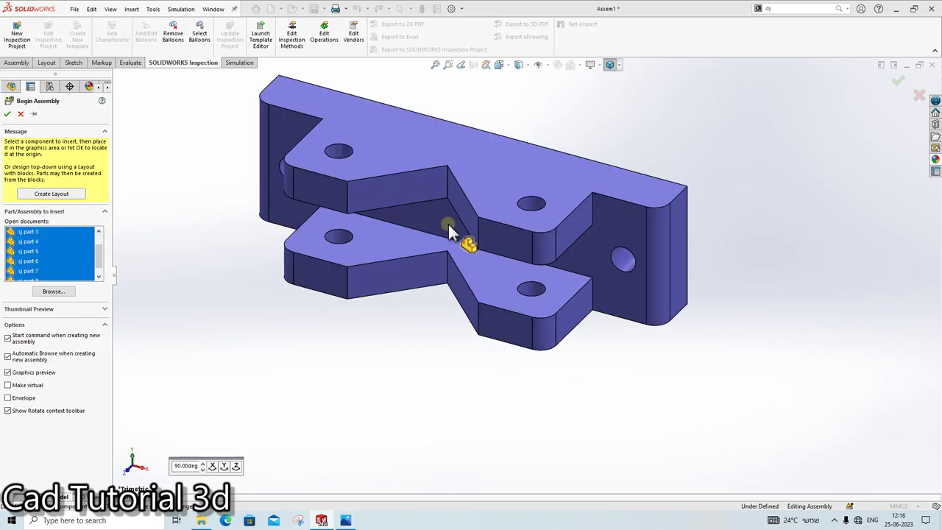
Step: Place the base, jaw block, shaft, wedge, cap, screw and pin around the assembly workspace
left_click(470, 289)
left_click(257, 214)
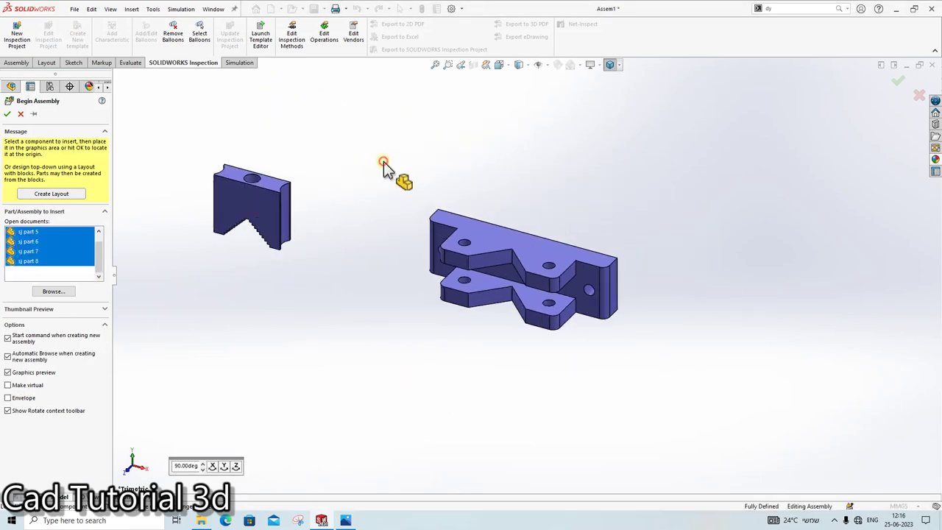
left_click(554, 126)
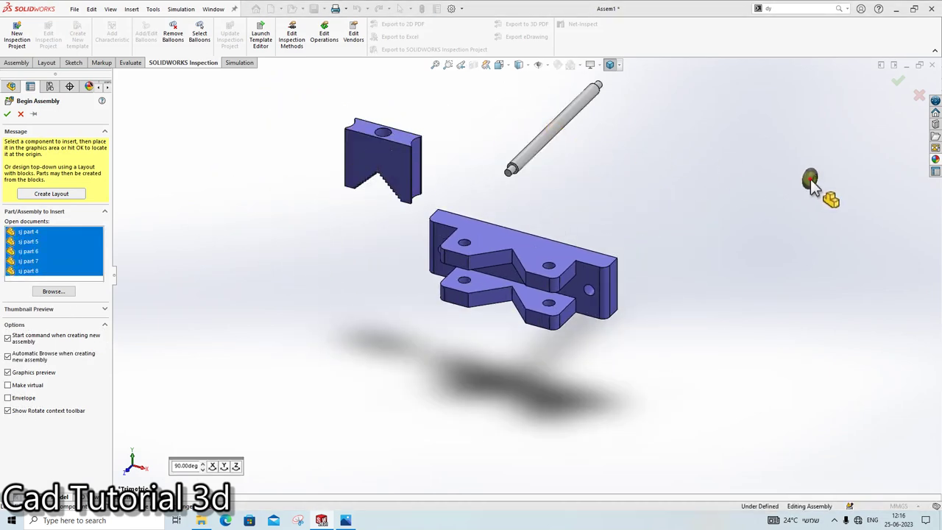
left_click(710, 252)
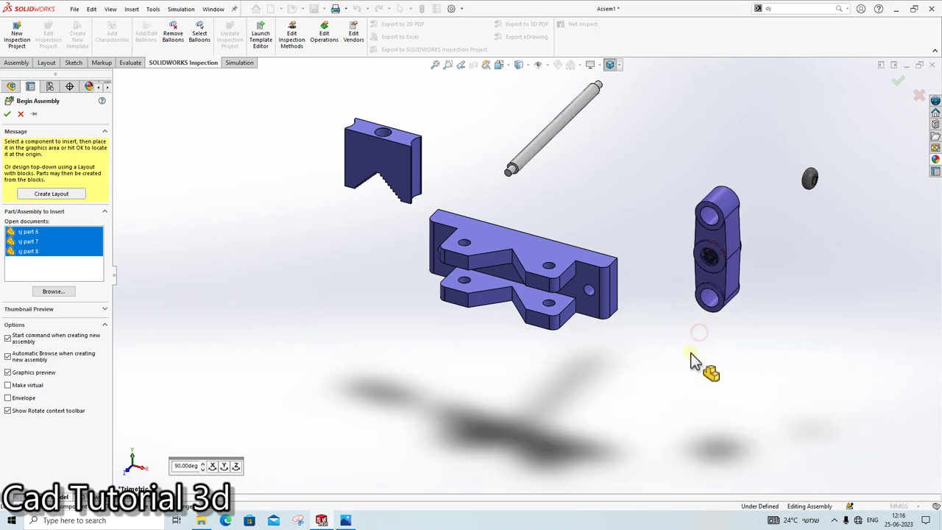
left_click(671, 382)
left_click(662, 412)
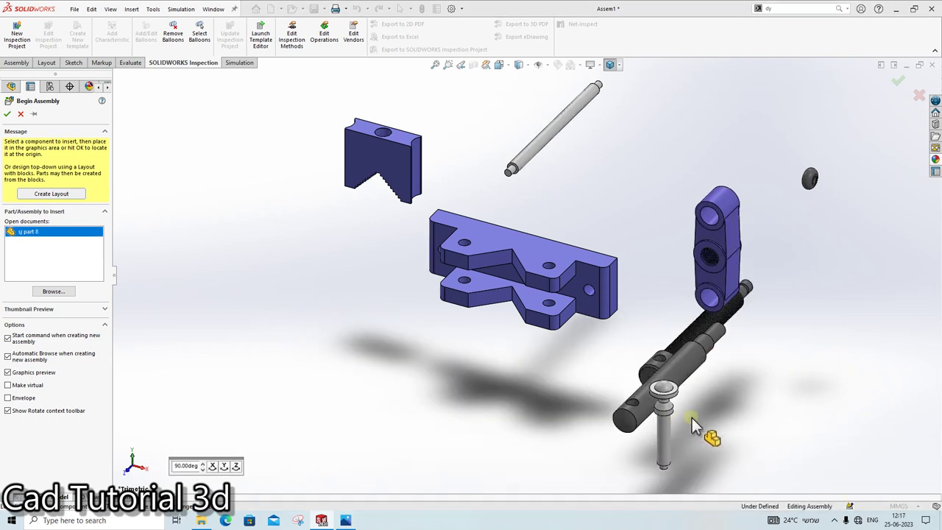
left_click(711, 423)
left_click(569, 305)
Step: Drag and rotate the long guide rod sj part 7 upright above the base's left hole
mouse_move(569, 306)
middle_mouse_down()
mouse_move(534, 240)
mouse_move(553, 209)
mouse_move(498, 248)
mouse_move(525, 256)
mouse_move(461, 221)
mouse_move(548, 221)
middle_mouse_up()
mouse_move(549, 221)
left_mouse_down()
mouse_move(564, 462)
mouse_move(603, 473)
mouse_move(595, 243)
left_mouse_up()
scroll(596, 243, "up", 3)
mouse_move(699, 269)
left_mouse_down()
mouse_move(463, 220)
mouse_move(519, 250)
left_mouse_up()
scroll(519, 250, "down", 3)
mouse_move(411, 227)
right_mouse_down()
mouse_move(478, 452)
mouse_move(391, 406)
mouse_move(384, 390)
mouse_move(419, 353)
mouse_move(541, 390)
mouse_move(515, 378)
mouse_move(595, 358)
right_mouse_up()
scroll(648, 324, "up", 3)
scroll(650, 263, "down", 2)
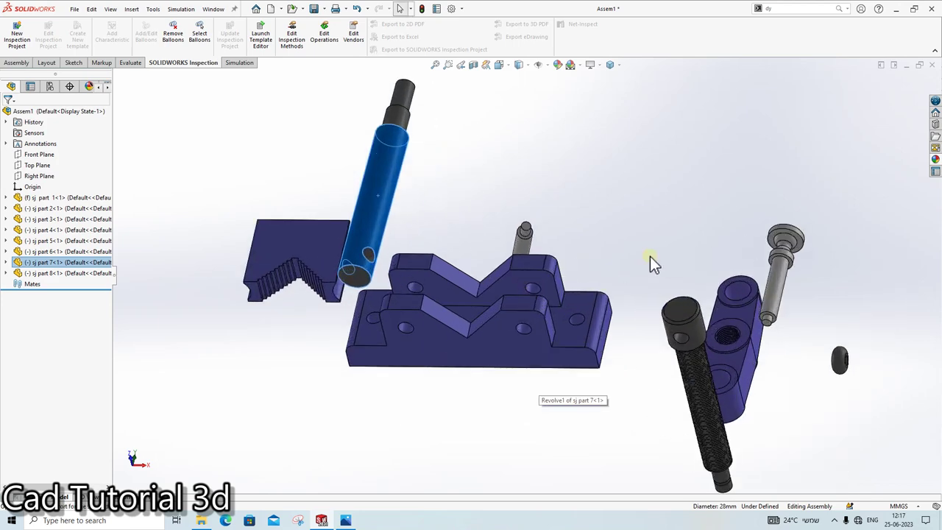
right_click_drag(390, 238, 387, 346)
left_click_drag(368, 418, 445, 235)
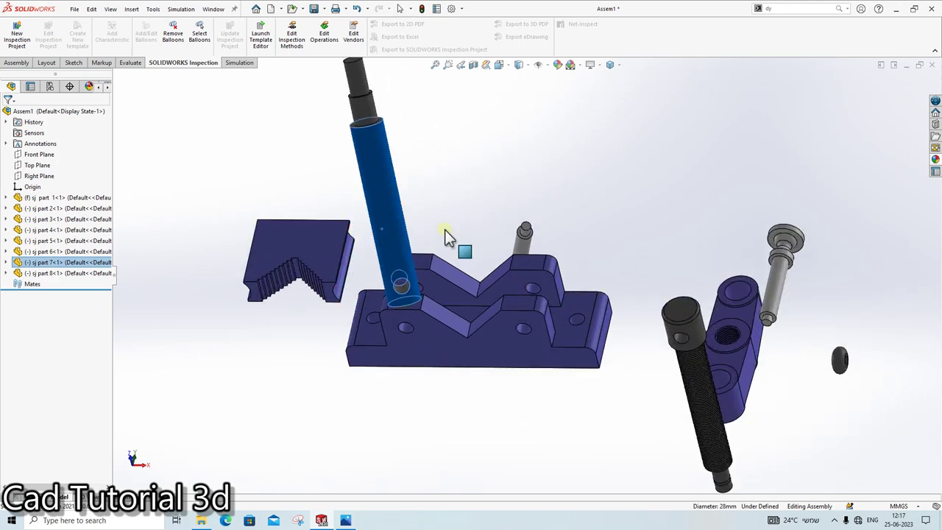
scroll(397, 283, "down", 5)
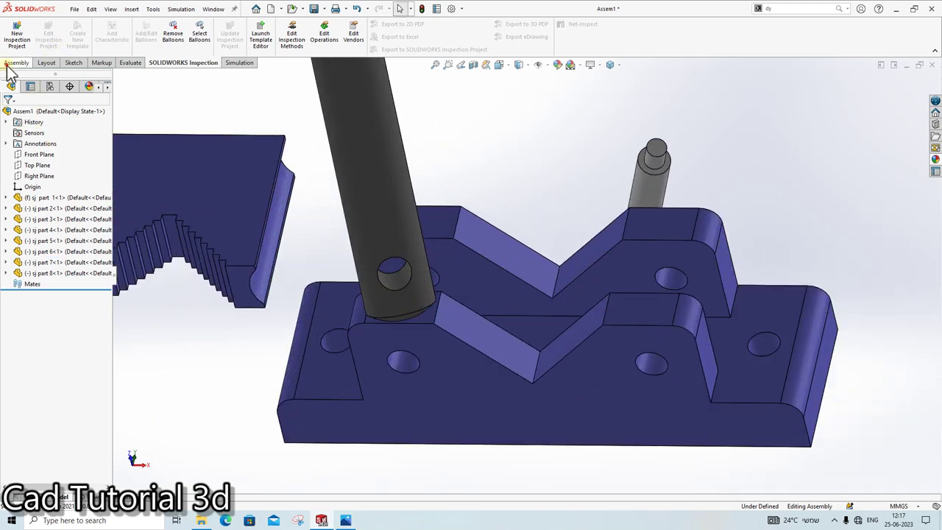
Step: Mate the guide rod concentric with the fixed jaw base's first hole
left_click(9, 64)
left_click(390, 289)
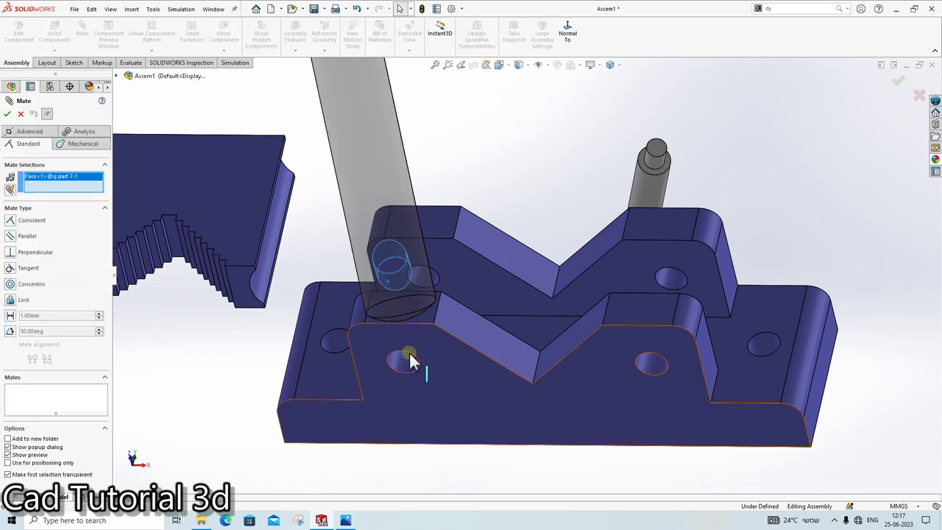
left_click(412, 362)
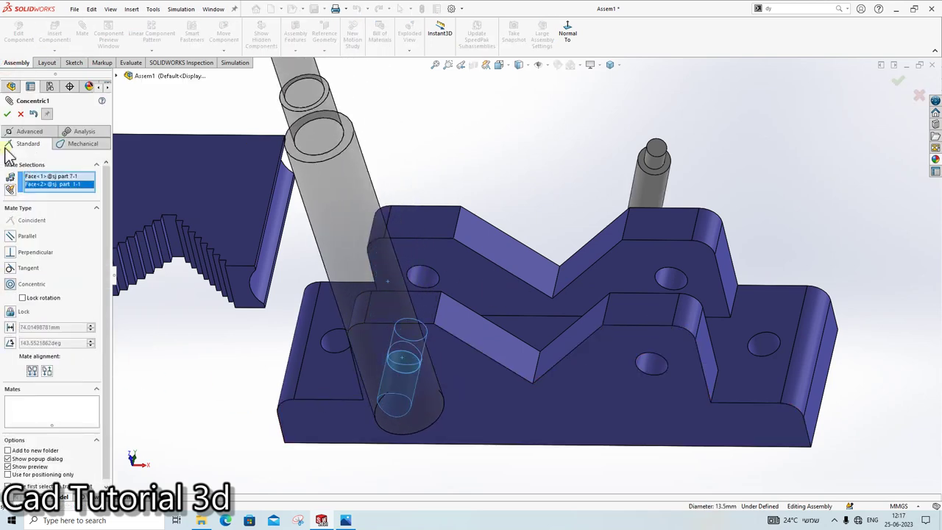
left_click(9, 118)
scroll(420, 315, "down", 3)
scroll(382, 324, "down", 2)
left_click(361, 330)
scroll(390, 320, "up", 4)
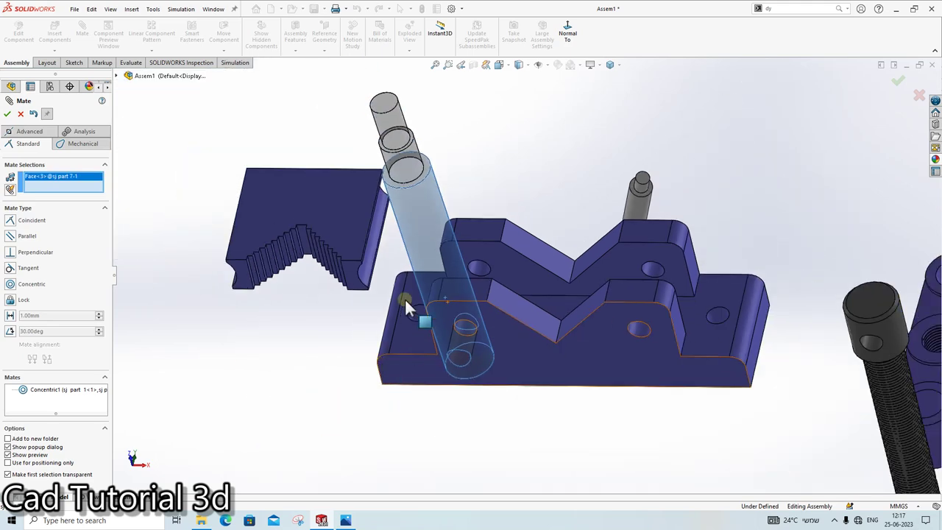
scroll(441, 294, "up", 3)
key("Escape")
scroll(483, 273, "down", 2)
scroll(507, 250, "down", 2)
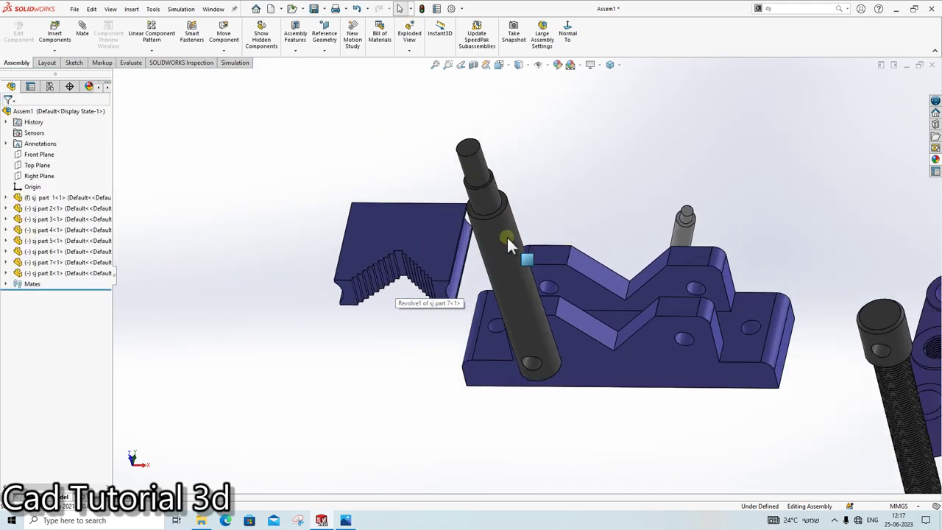
Step: Ctrl-drag a second guide rod copy and mate it concentric to the other base hole
middle_click_drag(717, 286, 543, 281, "ctrl")
left_click(345, 306)
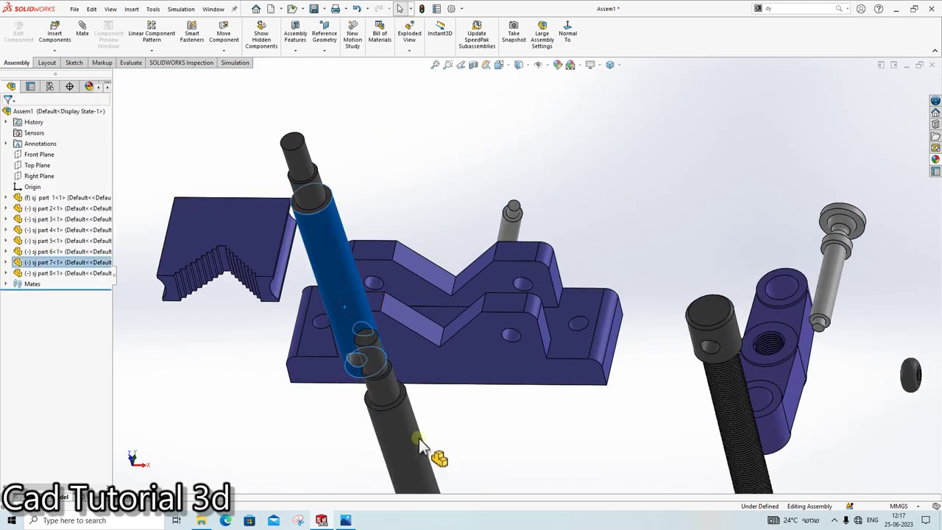
left_click_drag(603, 456, 602, 456, "ctrl")
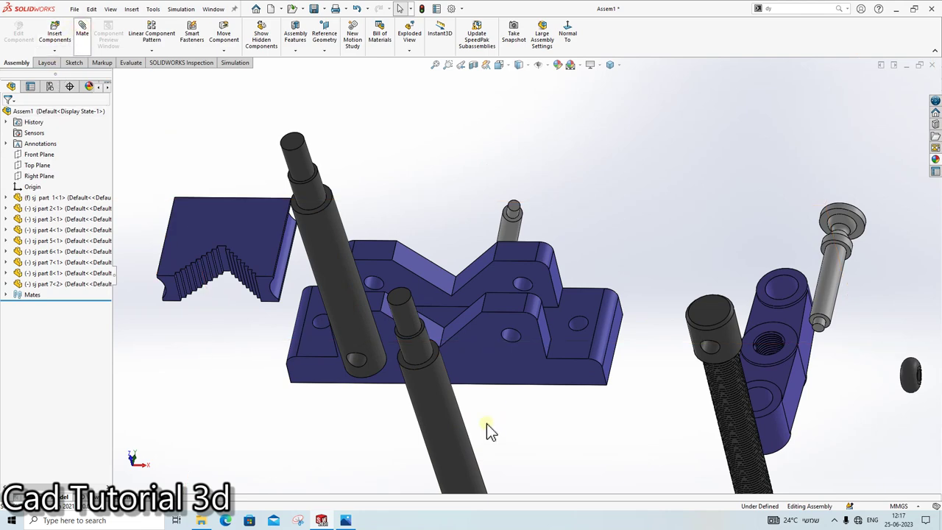
scroll(507, 390, "down", 3)
left_click(543, 397)
scroll(572, 209, "up", 3)
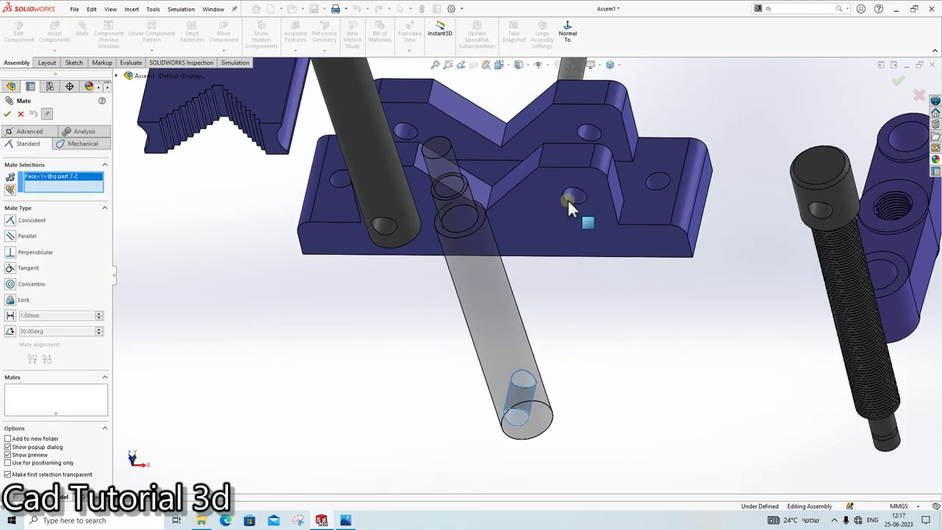
left_click(573, 200)
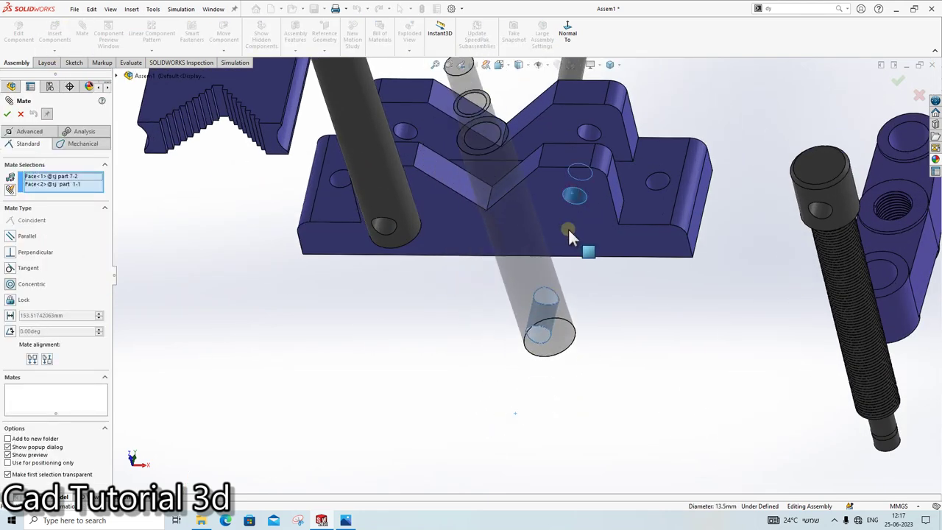
left_click(9, 114)
scroll(479, 202, "up", 3)
scroll(515, 263, "down", 3)
key("Escape")
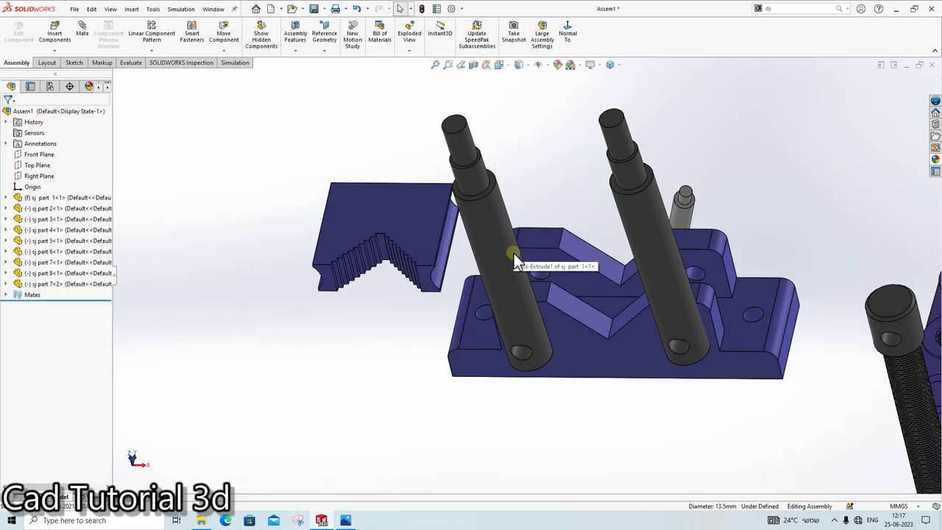
left_click(515, 261)
scroll(519, 265, "up", 3)
scroll(518, 265, "down", 3)
Step: Test the guide rod's freedom and select its Top Plane from the feature tree
mouse_move(516, 262)
left_mouse_down()
mouse_move(529, 184)
mouse_move(515, 170)
left_mouse_up()
left_click(5, 262)
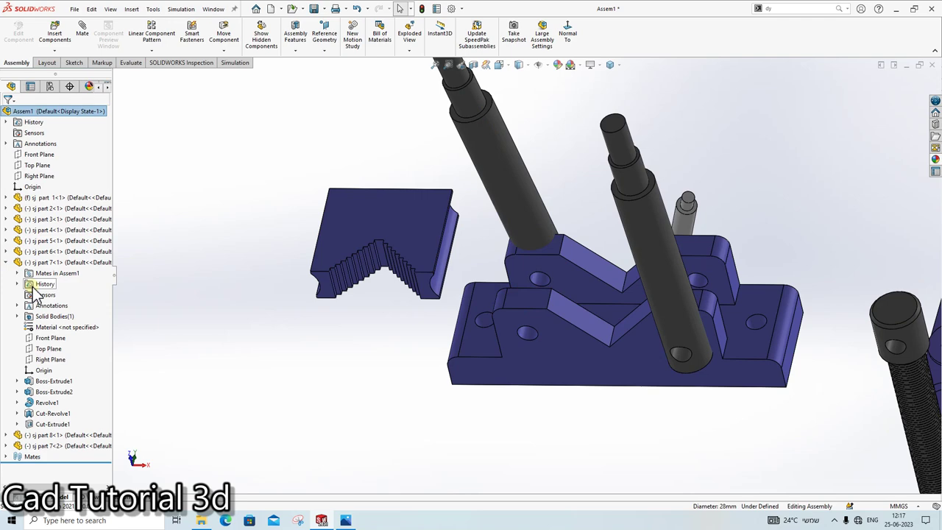
left_click(42, 339)
left_click(44, 359)
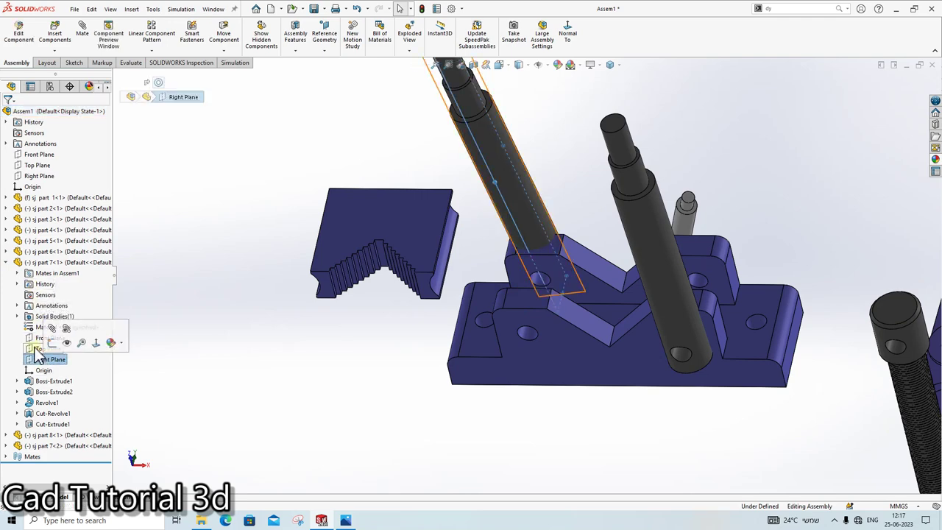
left_click(48, 348)
key("f")
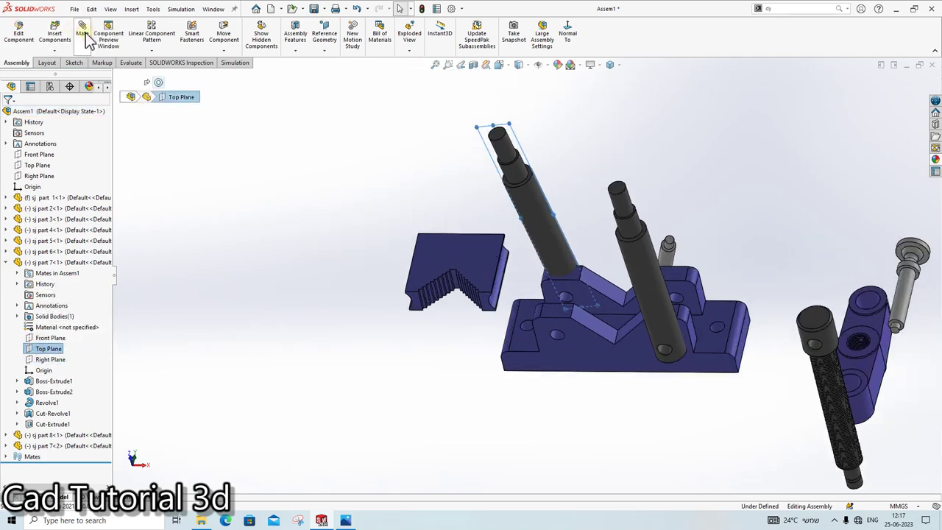
Step: Add a Symmetric mate centring the rod's Top Plane between the base's opposite side faces
left_click(84, 34)
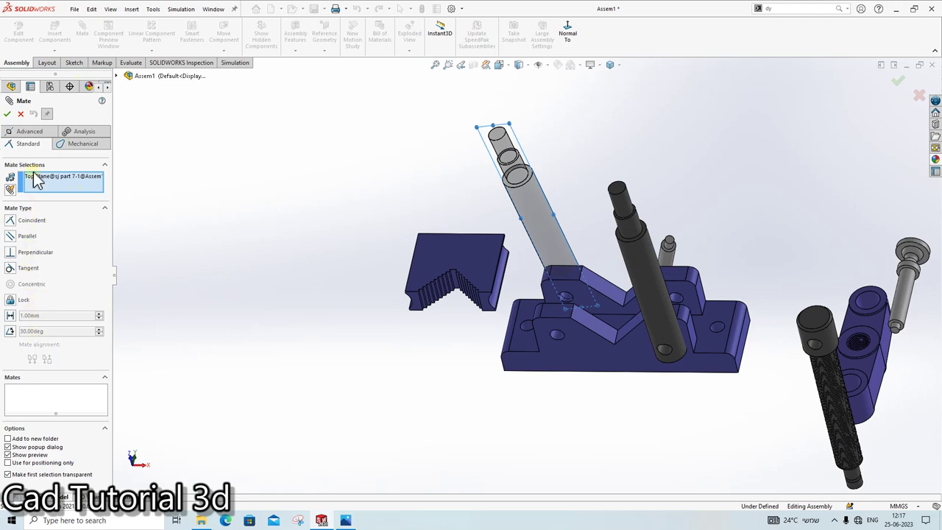
left_click(47, 133)
left_click(28, 234)
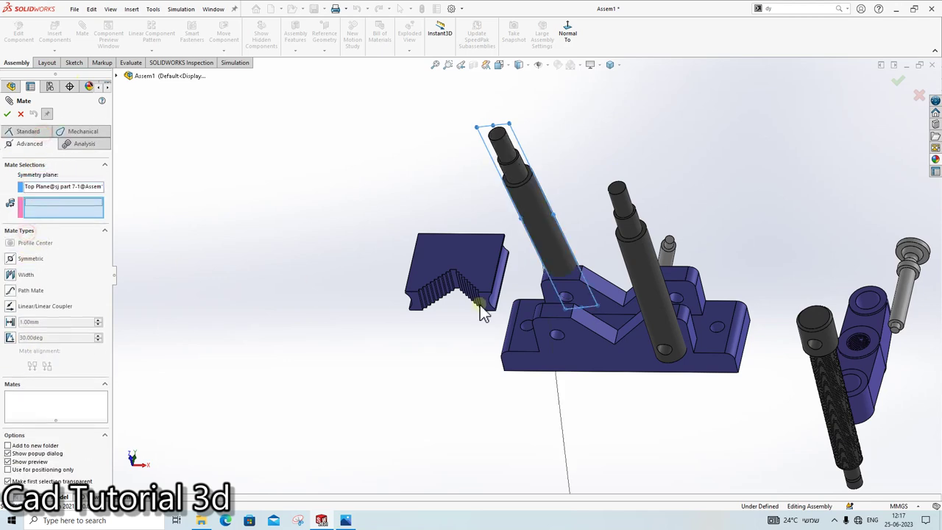
scroll(600, 298, "down", 3)
left_click(590, 322)
mouse_move(590, 322)
middle_mouse_down()
mouse_move(543, 427)
mouse_move(529, 333)
middle_mouse_up()
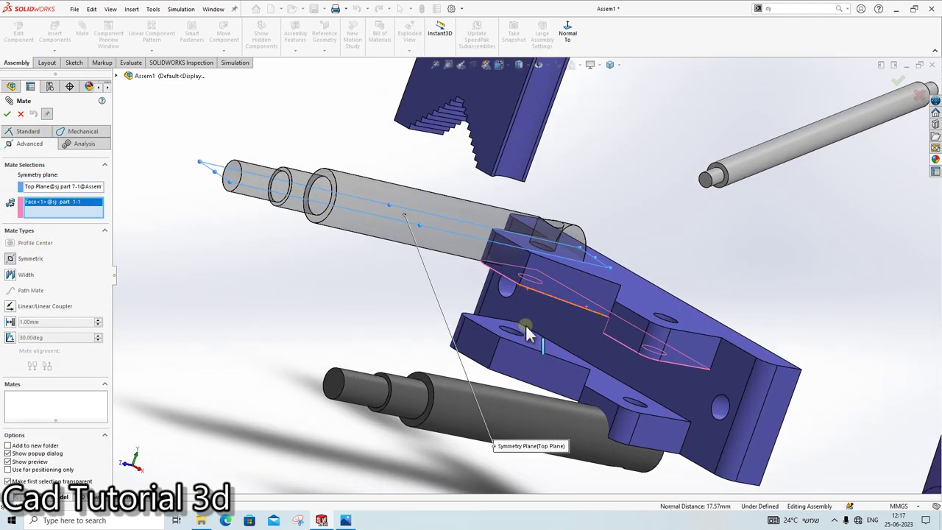
left_click(538, 325)
left_click(7, 114)
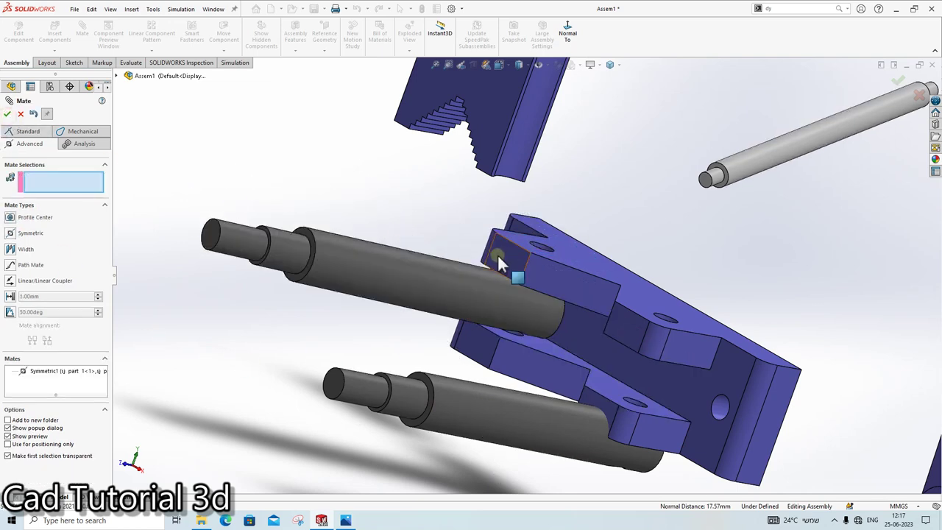
mouse_move(497, 253)
middle_mouse_down()
mouse_move(588, 199)
mouse_move(447, 269)
middle_mouse_up()
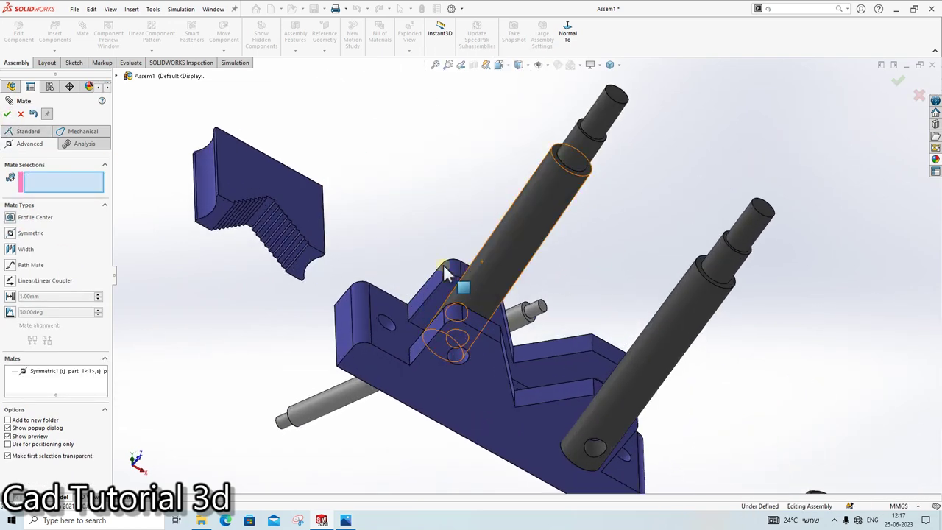
key("Escape")
Step: Add a Parallel mate between the shaft's Right Plane and the base end face
left_click(527, 213)
left_click(50, 338)
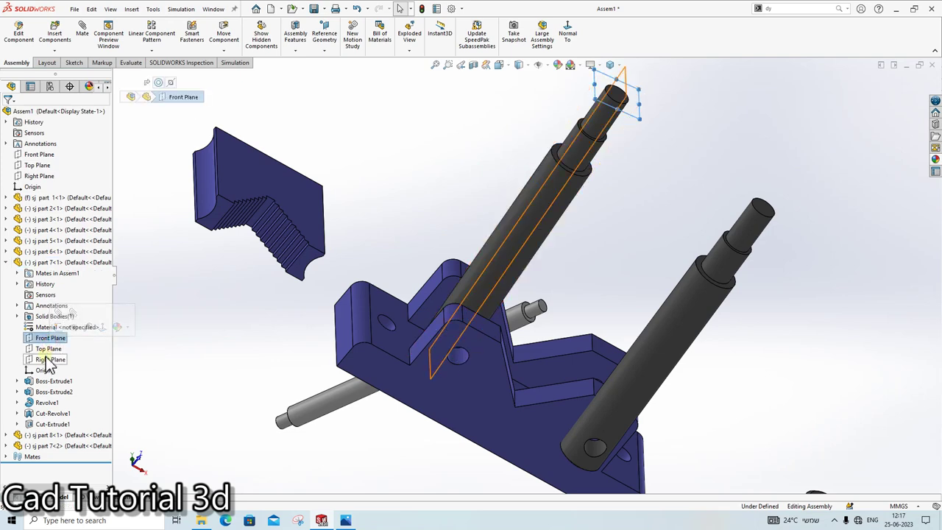
left_click(50, 359)
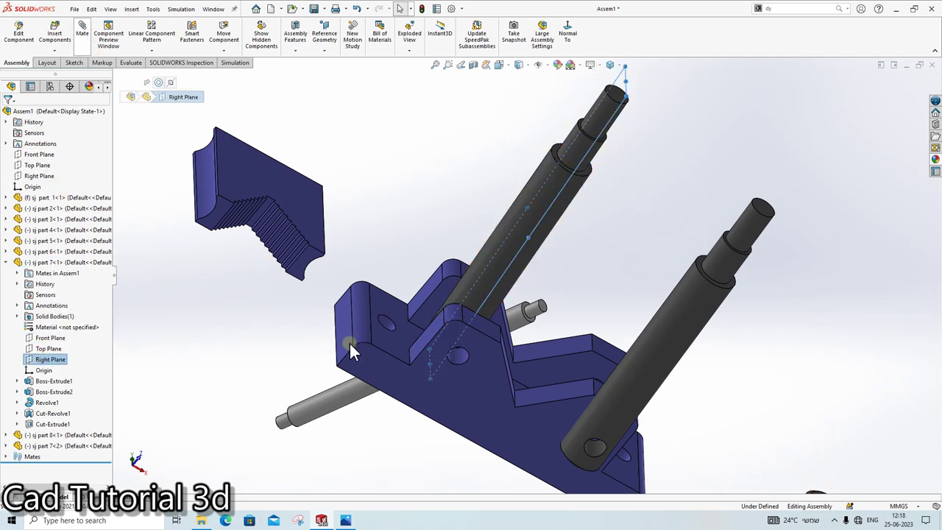
left_click(352, 352)
left_click(17, 236)
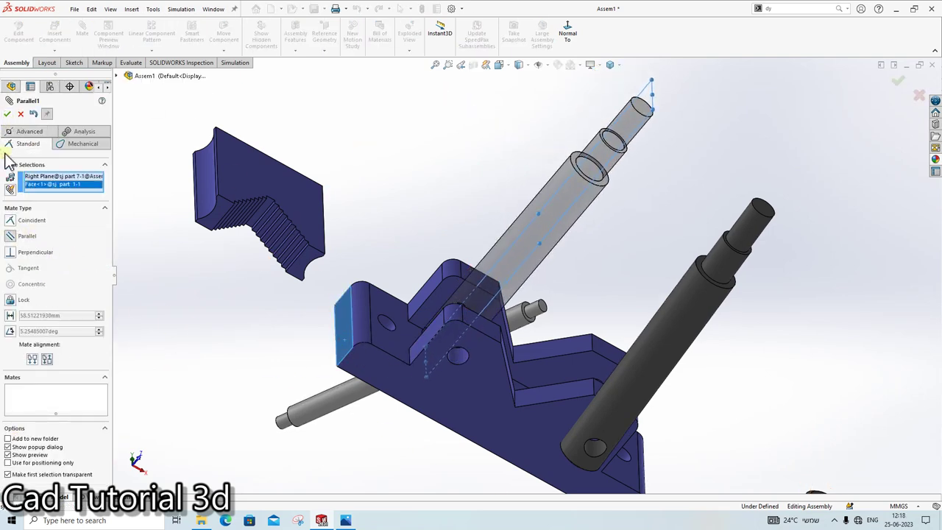
left_click(8, 113)
middle_click_drag(536, 309, 486, 239)
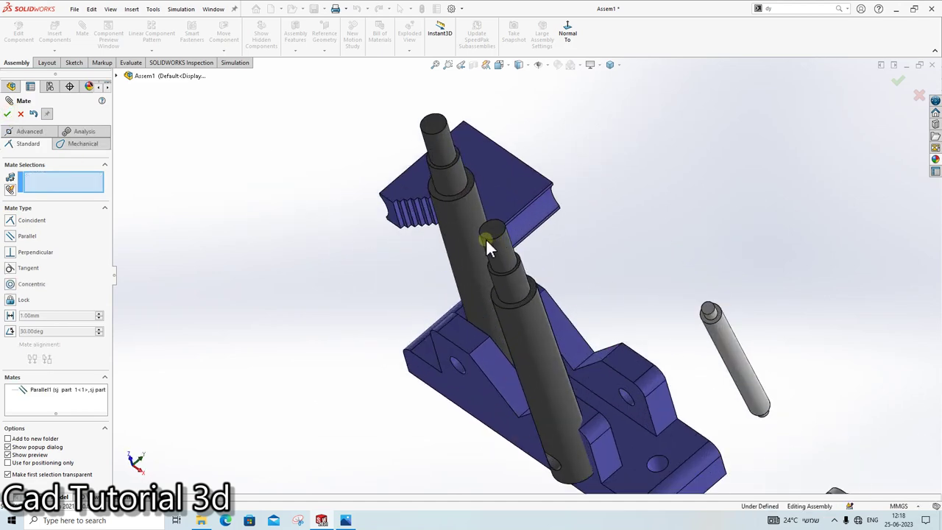
key("Escape")
Step: Delete the loose second shaft sj part 7<2>
left_click(559, 403)
key("Delete")
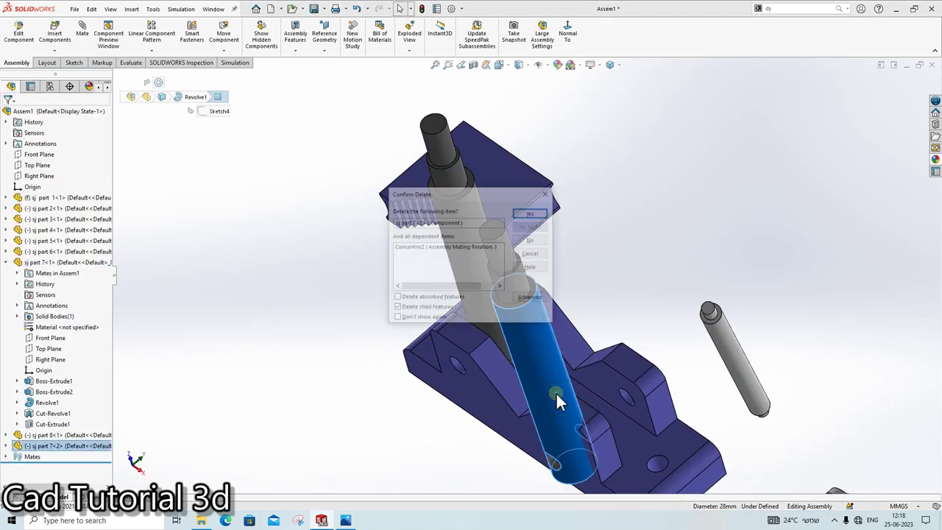
left_click(511, 309)
Step: Copy the guide rod with mates, using the second base hole for its concentric mate
left_click(54, 50)
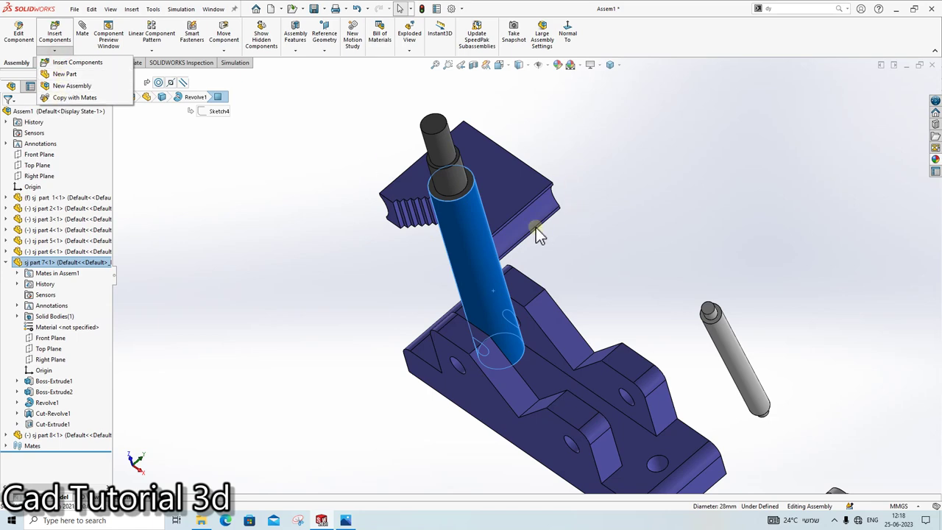
left_click(75, 97)
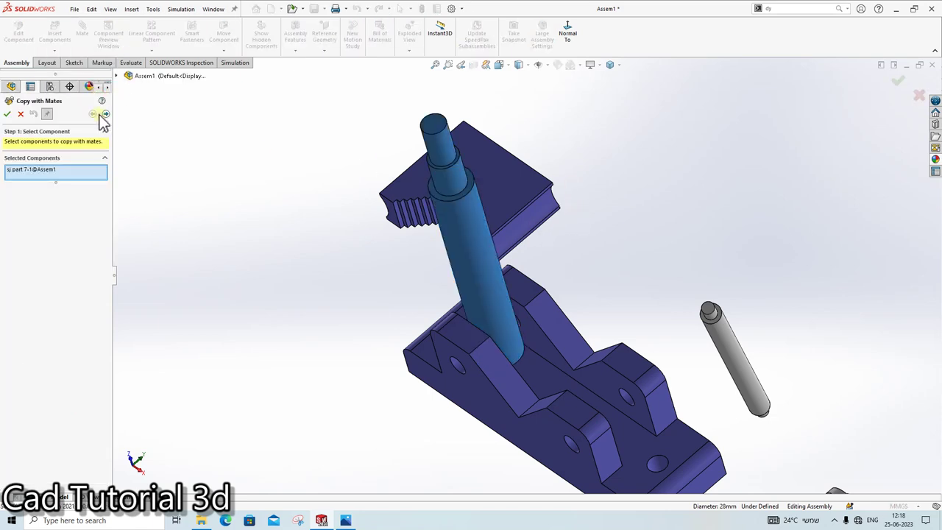
left_click(105, 113)
scroll(612, 368, "up", 3)
scroll(612, 370, "down", 3)
scroll(551, 384, "down", 2)
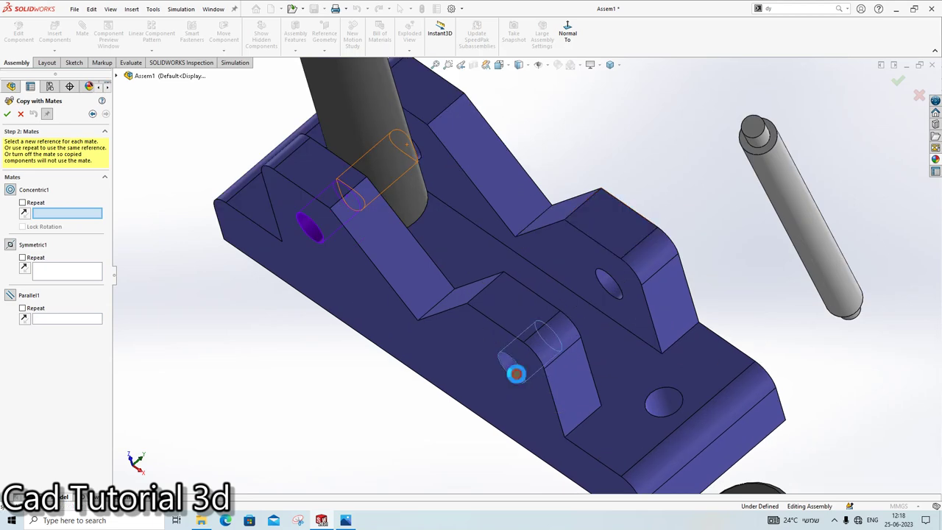
left_click(512, 372)
scroll(512, 372, "up", 5)
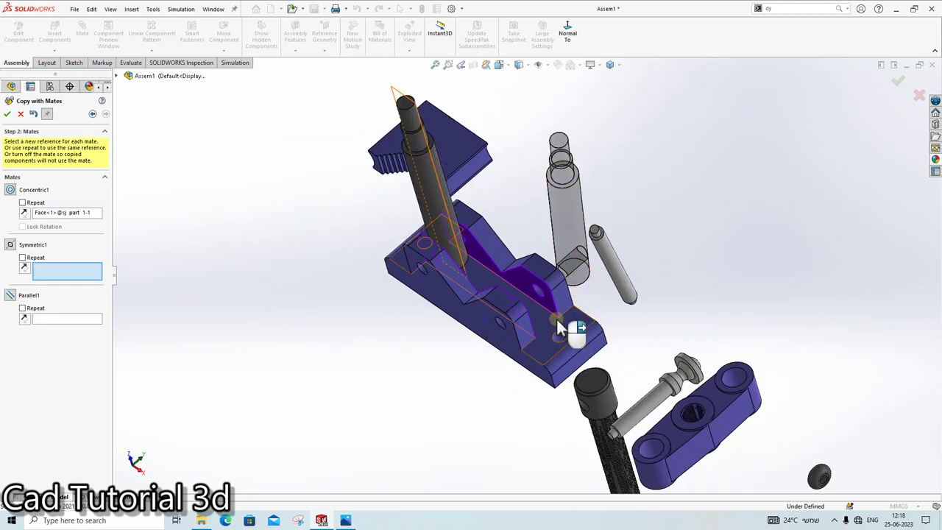
Step: Repeat the symmetric and parallel references and place the copied rod sj part 7<3>
left_click(24, 258)
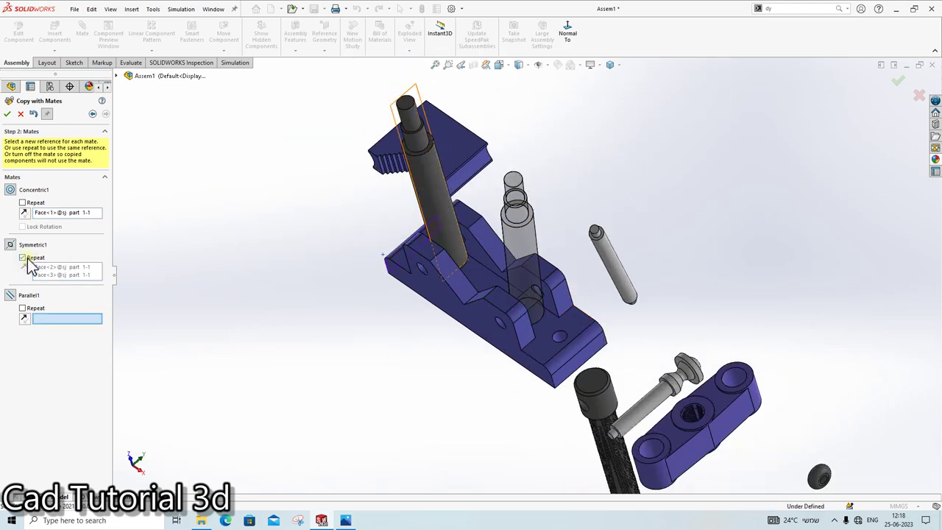
left_click(24, 308)
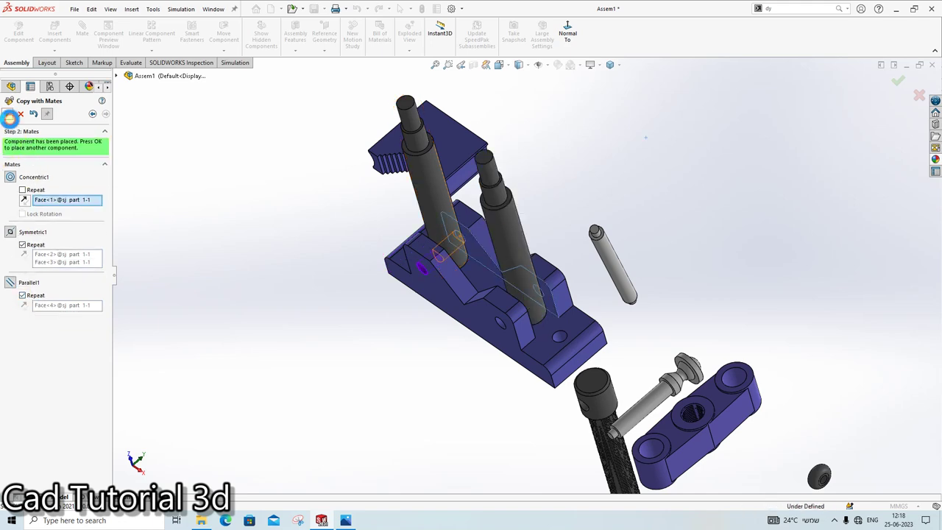
left_click(9, 116)
scroll(311, 393, "up", 2)
scroll(311, 392, "up", 2)
scroll(494, 267, "down", 3)
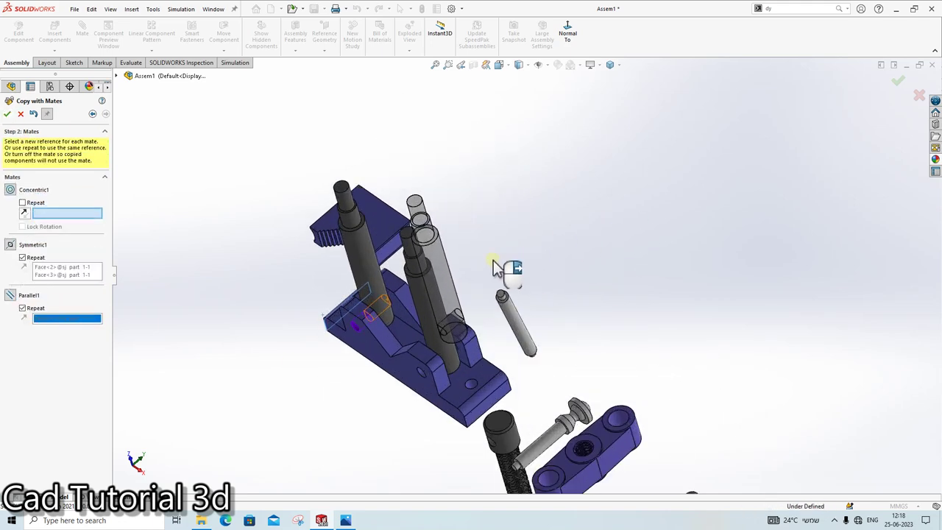
mouse_move(493, 266)
middle_mouse_down()
mouse_move(530, 201)
mouse_move(504, 279)
middle_mouse_up()
right_click(478, 287)
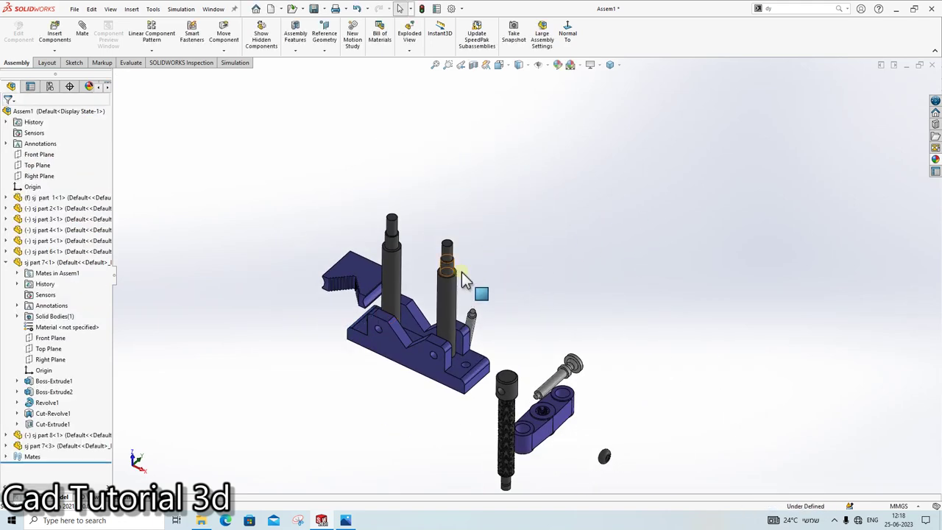
scroll(352, 243, "down", 2)
scroll(352, 243, "down", 2)
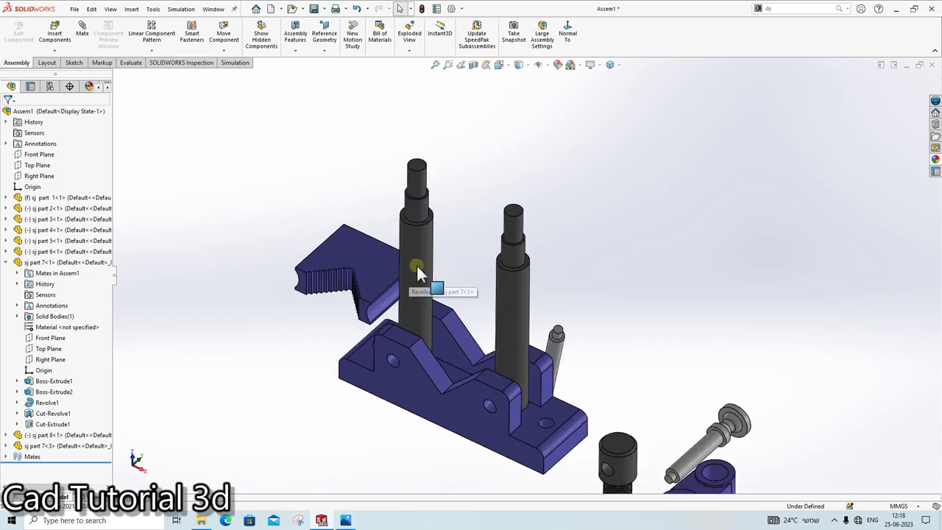
left_click(136, 63)
left_click(142, 36)
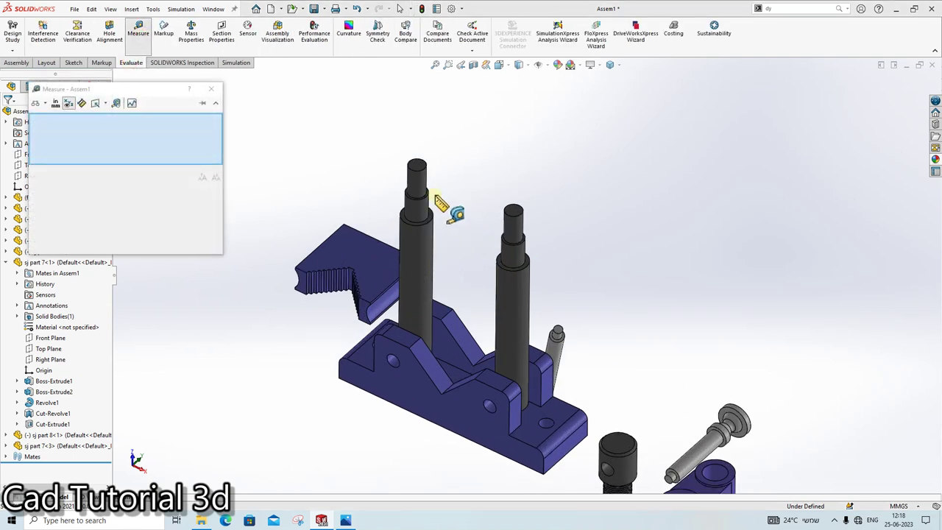
left_click(418, 183)
left_click(514, 222)
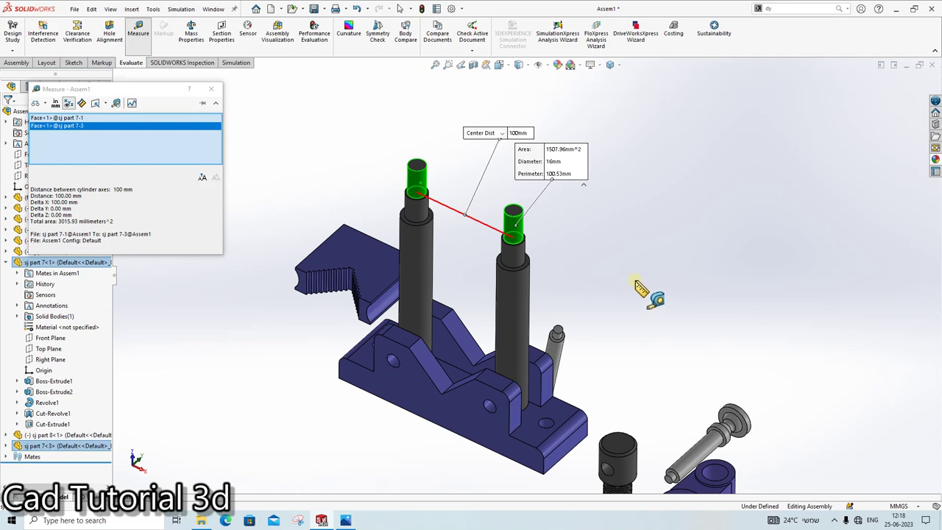
scroll(589, 294, "up", 2)
left_click(624, 320)
scroll(624, 409, "down", 3)
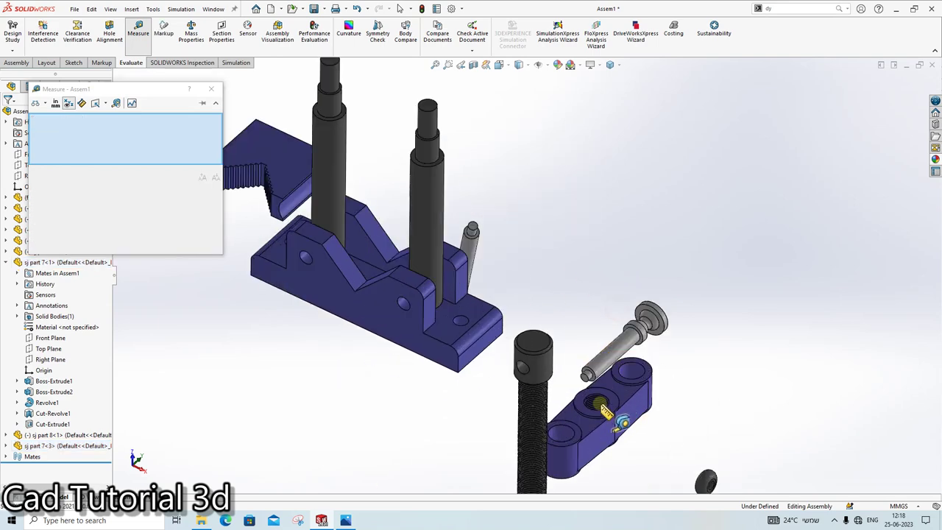
scroll(589, 427, "down", 2)
left_click(529, 440)
left_click(633, 359)
scroll(611, 350, "up", 2)
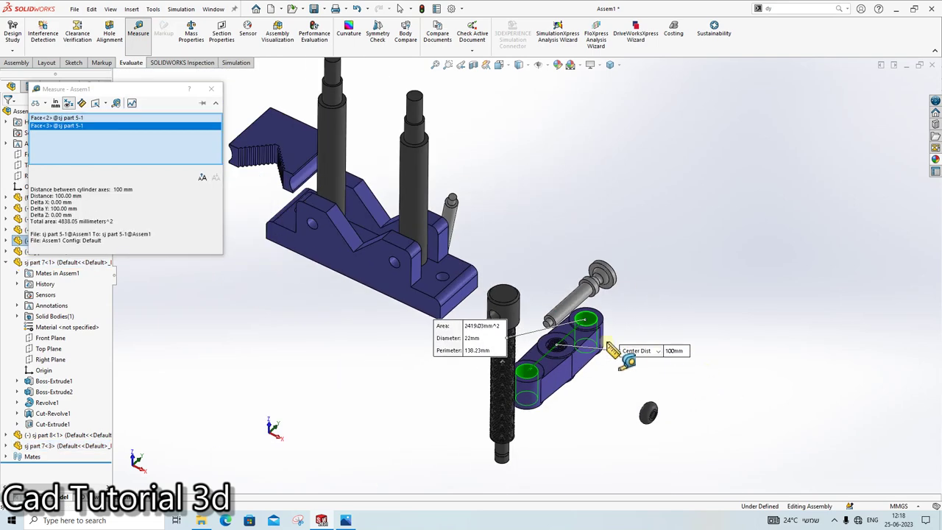
left_click(708, 289)
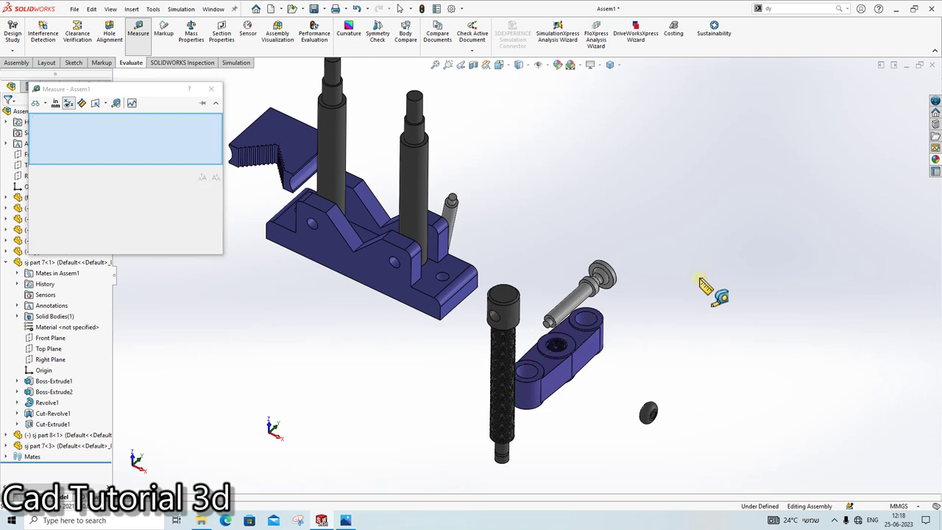
scroll(714, 292, "up", 2)
scroll(574, 183, "down", 2)
key("Escape")
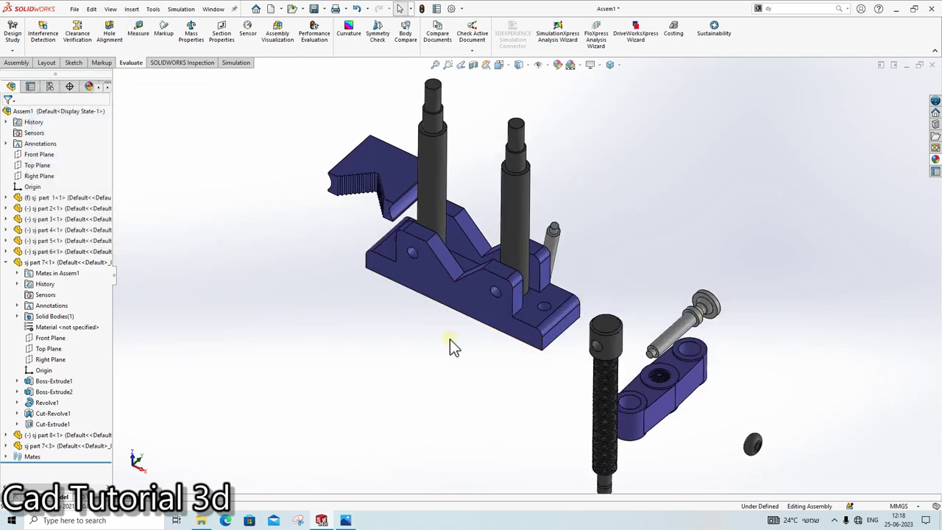
left_click(350, 521)
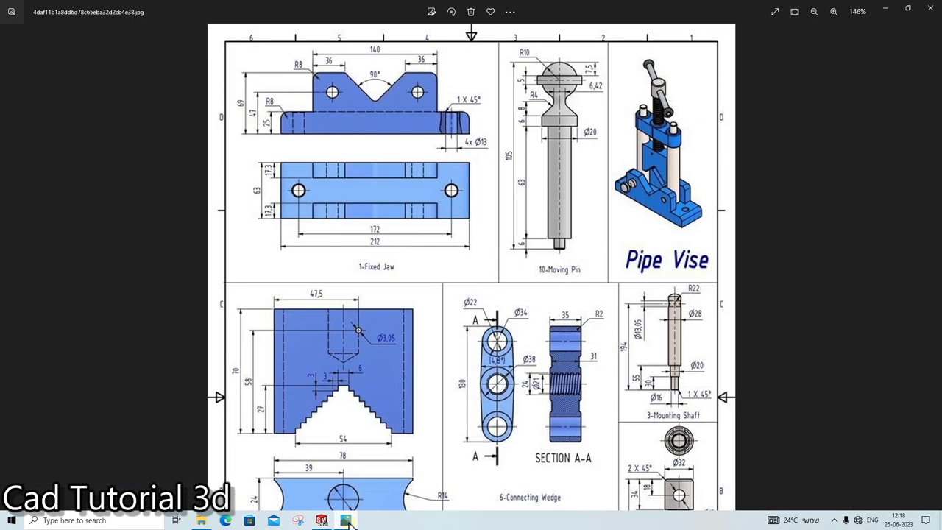
left_click(350, 520)
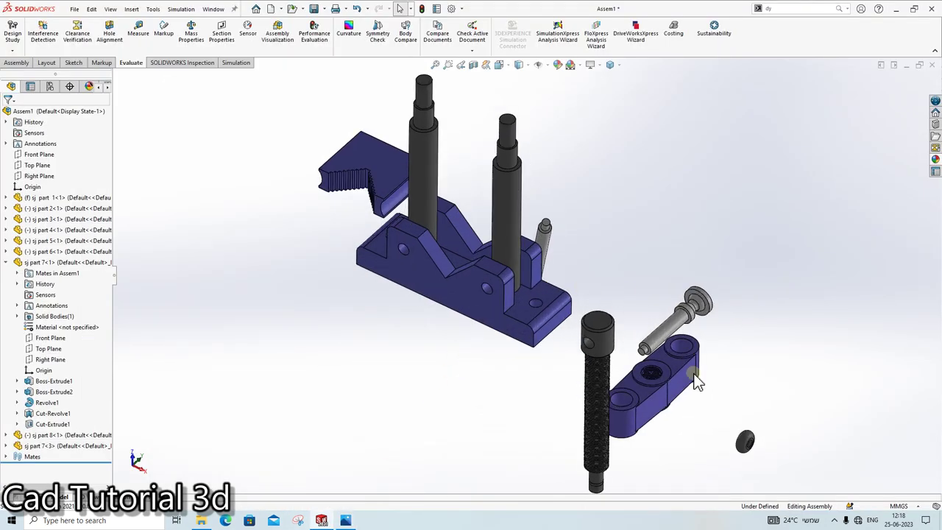
Step: Mate both cross-bar holes concentric with the two guide rods
left_click_drag(655, 420, 593, 441)
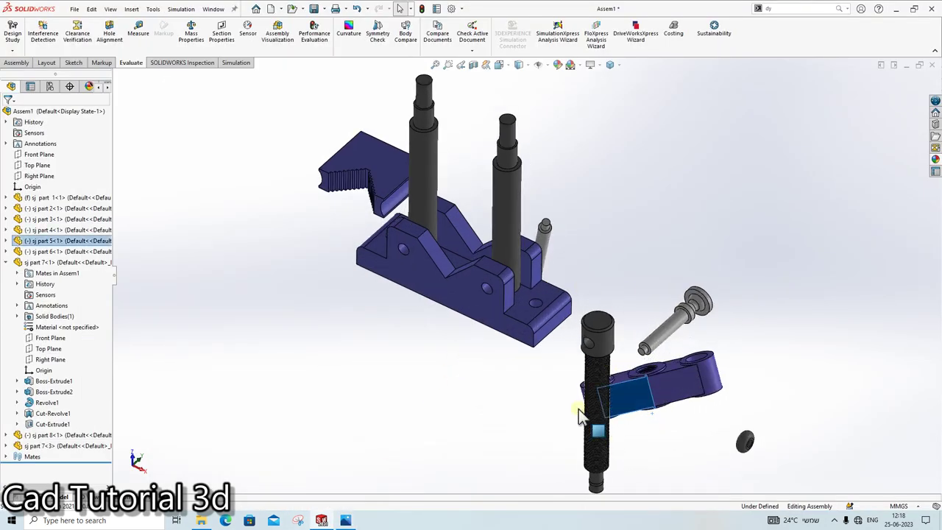
left_click(16, 63)
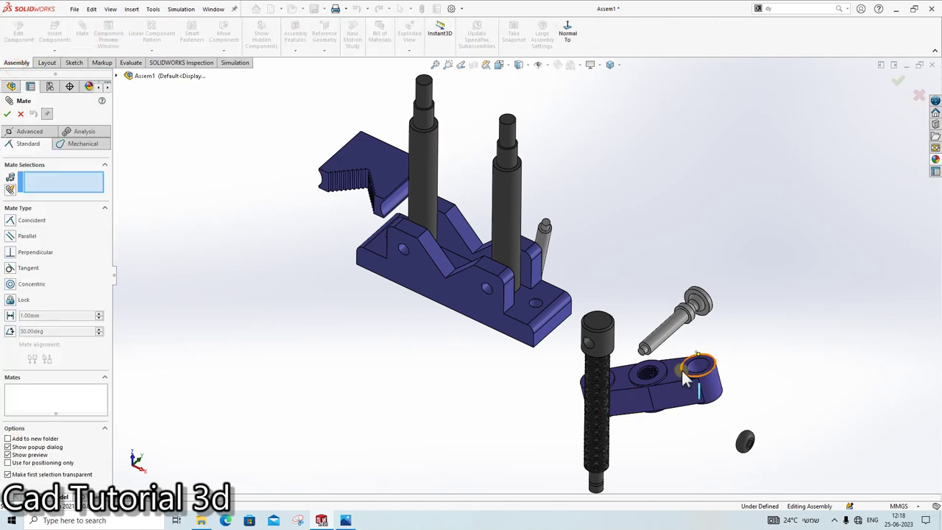
middle_click_drag(647, 401, 607, 375)
scroll(607, 375, "down", 4)
left_click(580, 377)
scroll(581, 377, "up", 3)
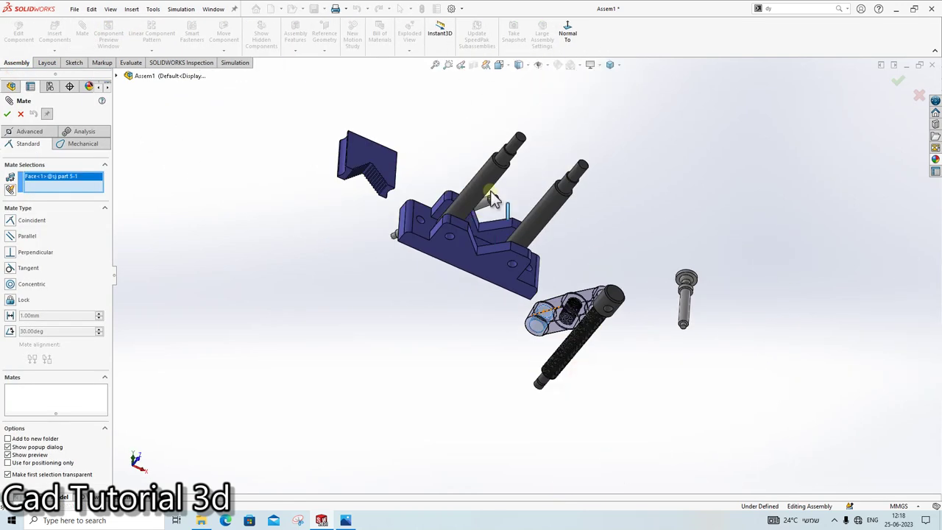
scroll(515, 206, "down", 3)
left_click(565, 195)
left_click(8, 113)
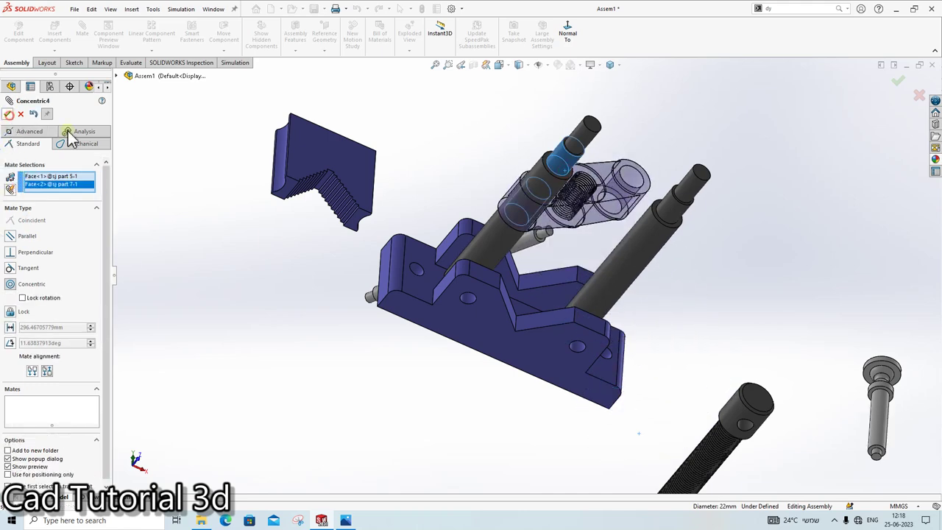
scroll(625, 185, "down", 3)
left_click(632, 190)
left_click(713, 243)
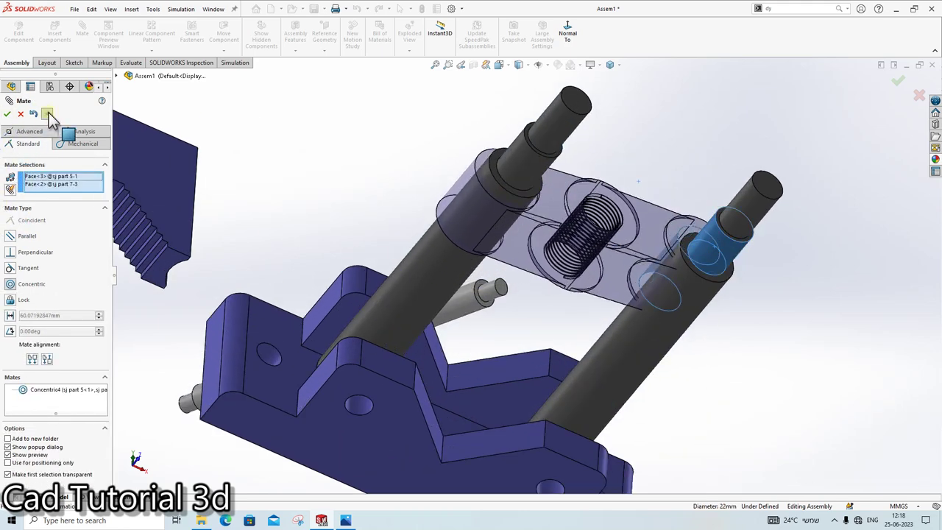
left_click(7, 113)
Step: Add a Coincident mate making the guide rod's top face flush with the bar face
scroll(524, 253, "down", 3)
scroll(555, 155, "down", 2)
scroll(553, 155, "down", 3)
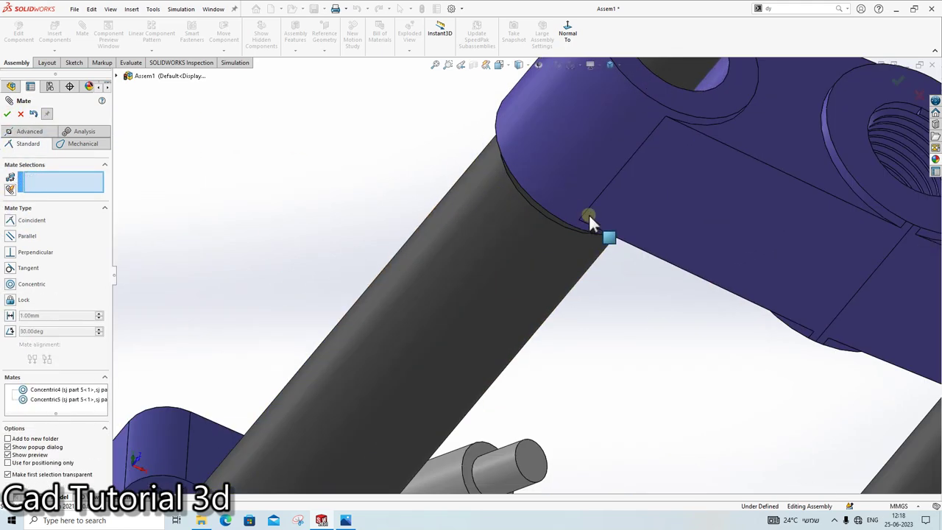
scroll(588, 214, "down", 2)
left_click(553, 211)
middle_click_drag(609, 165, 524, 237)
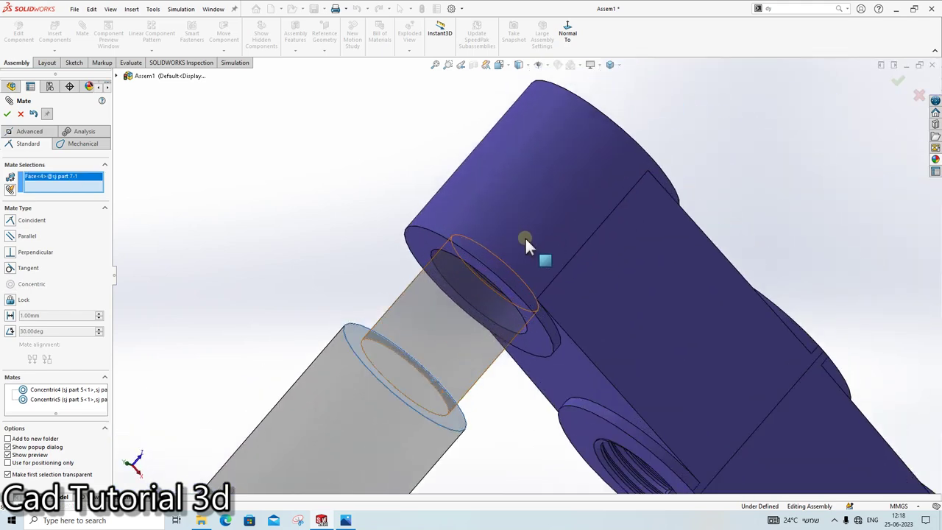
left_click(421, 246)
left_click(7, 113)
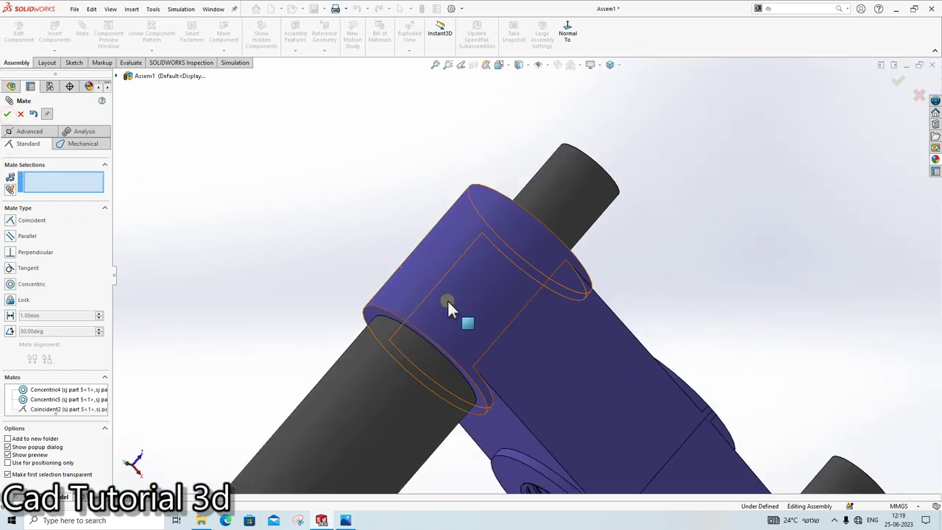
middle_click_drag(448, 300, 398, 375)
scroll(398, 375, "up", 5)
mouse_move(599, 235)
middle_mouse_down()
mouse_move(517, 346)
mouse_move(490, 295)
mouse_move(510, 332)
middle_mouse_up()
scroll(630, 399, "down", 3)
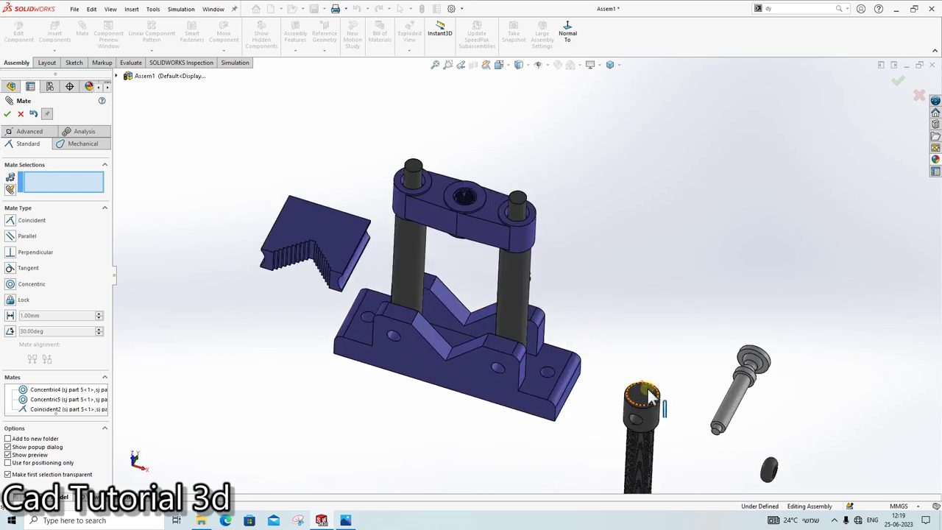
scroll(630, 399, "down", 2)
left_click_drag(612, 215, 710, 202)
Step: Mate the threaded screw concentric with the threaded hole in the top bar
left_click(81, 31)
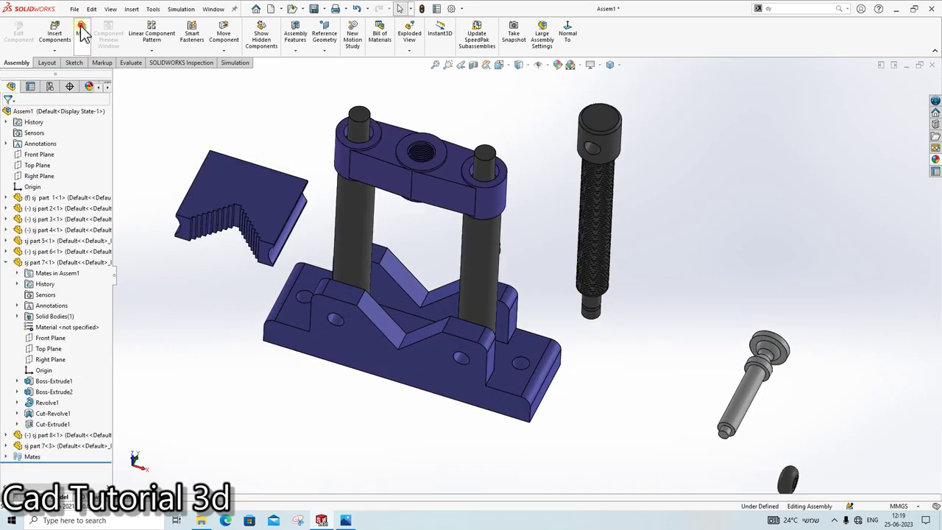
scroll(465, 162, "down", 3)
scroll(435, 158, "down", 2)
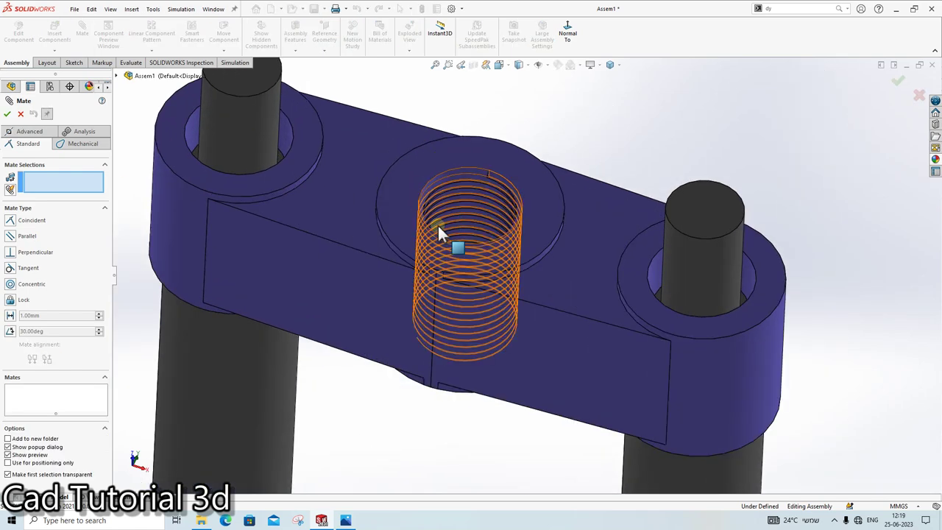
left_click(422, 256)
left_click(760, 322)
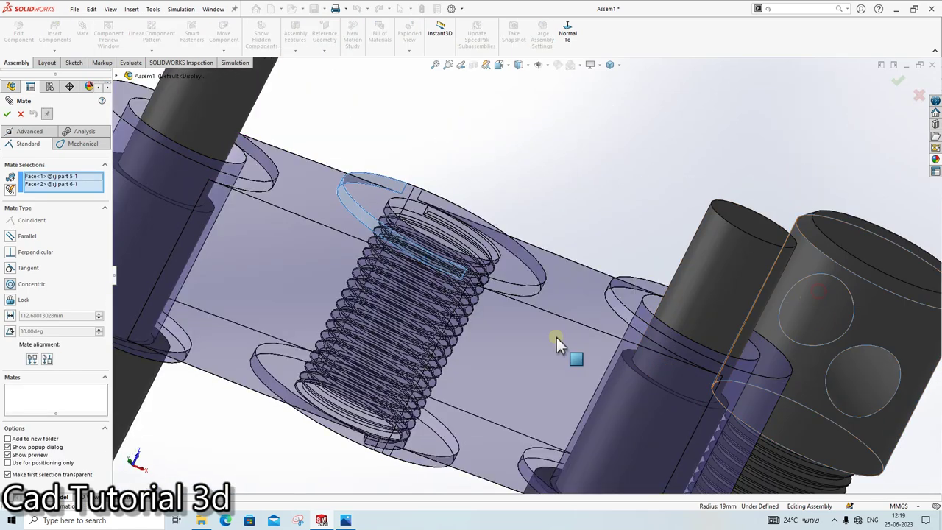
left_click(8, 113)
scroll(487, 263, "up", 3)
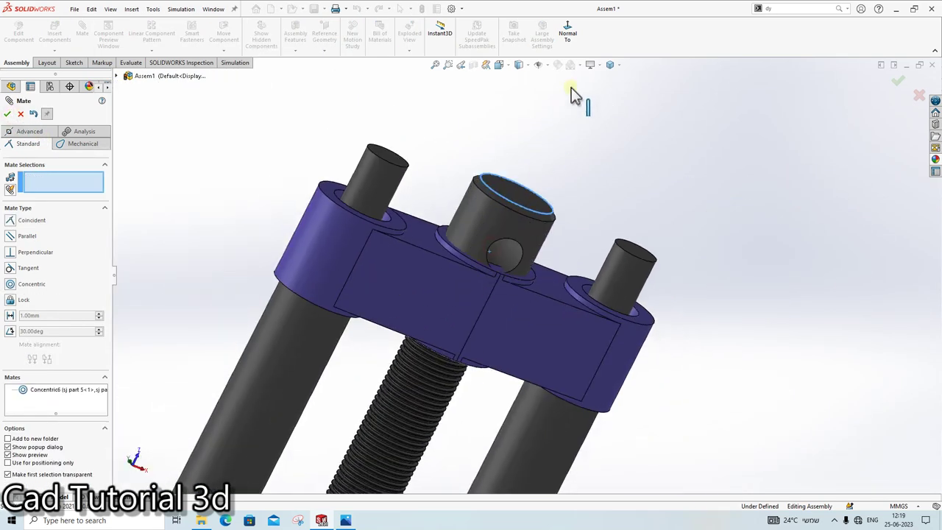
mouse_move(477, 287)
middle_mouse_down()
mouse_move(432, 294)
mouse_move(529, 317)
middle_mouse_up()
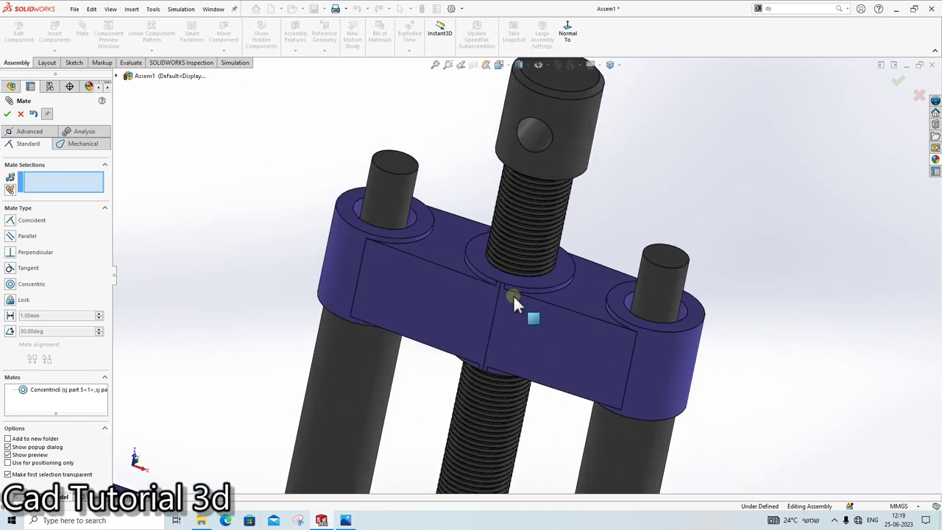
Step: Attempt a Screw mate between the screw edge and bar hole edge, dismissing the failure warning
left_click(83, 145)
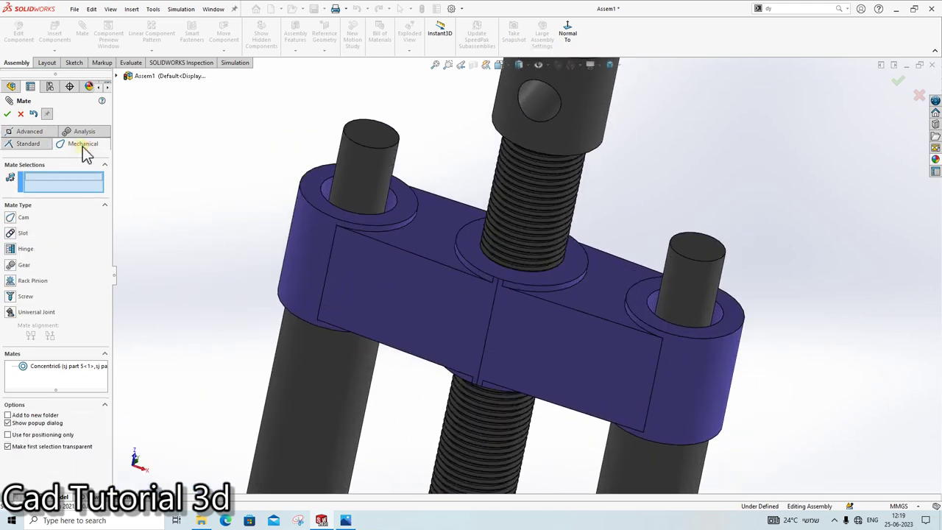
left_click(30, 298)
type("200")
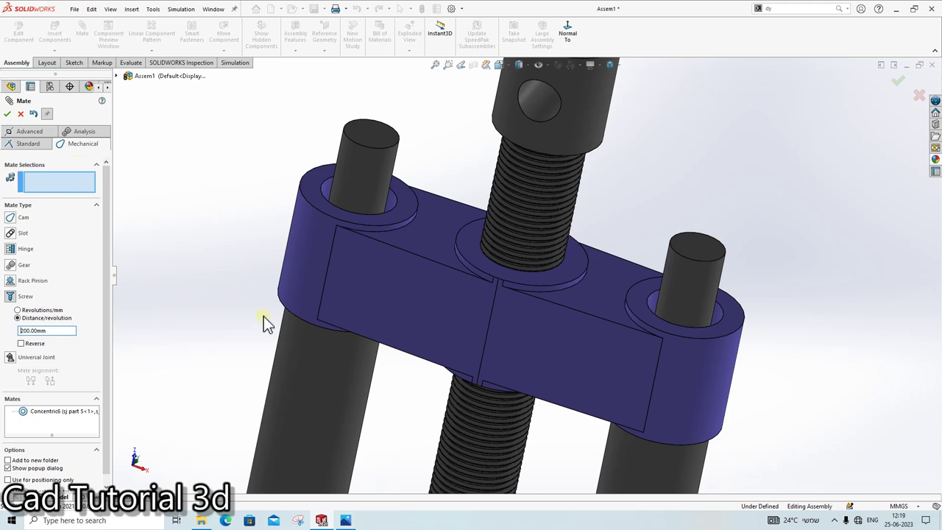
scroll(264, 324, "up", 3)
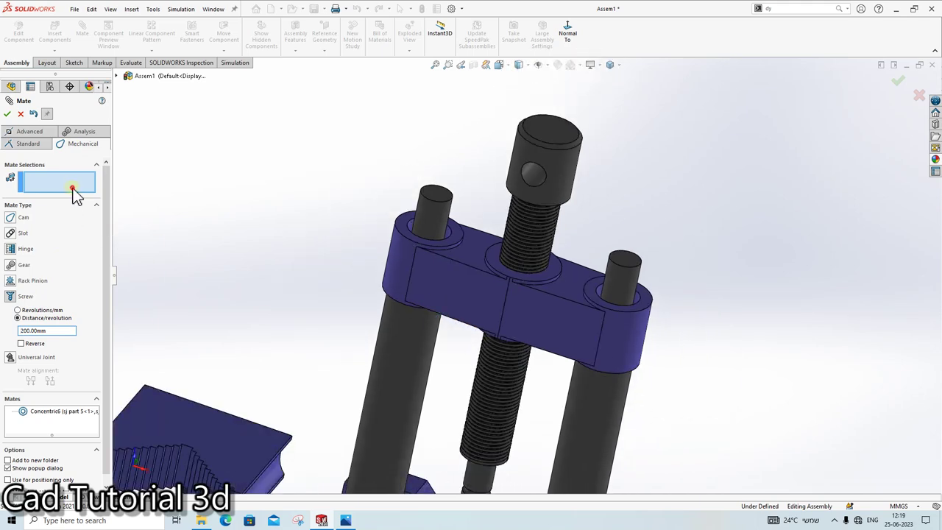
left_click(524, 209)
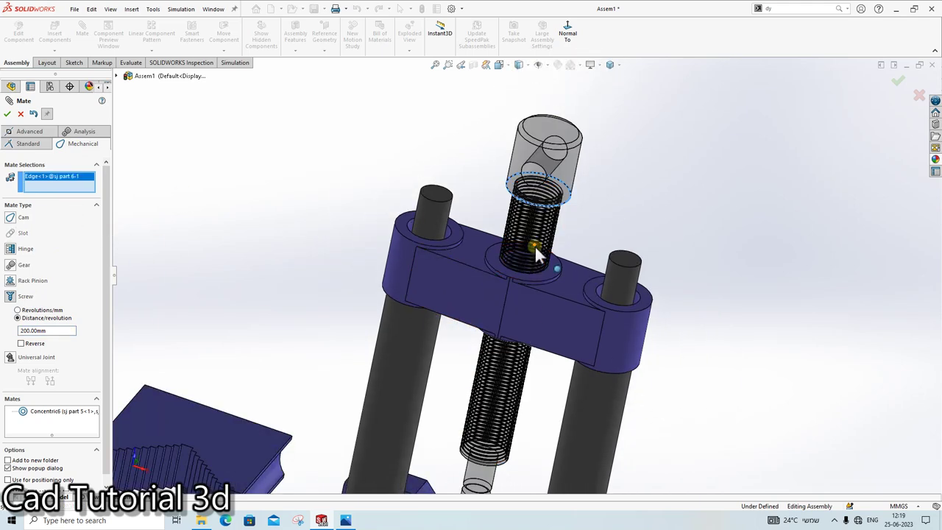
left_click(492, 271)
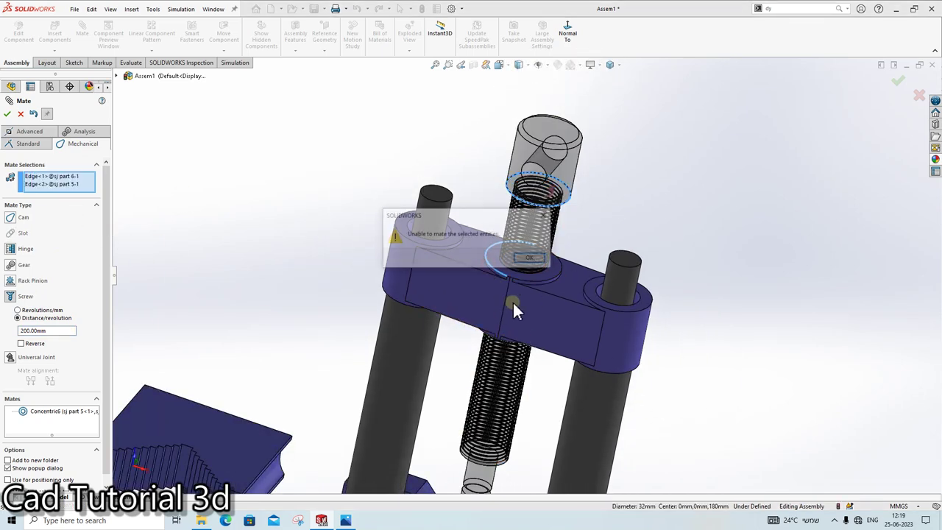
left_click(531, 259)
scroll(526, 274, "down", 3)
scroll(548, 271, "down", 2)
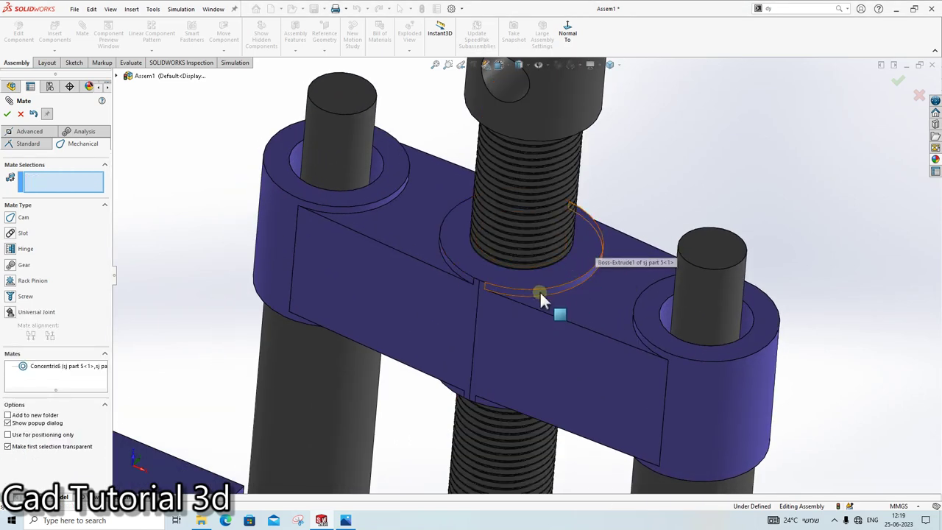
Step: Pull the screw up out of the bar to reposition it
mouse_move(515, 278)
middle_mouse_down()
mouse_move(530, 252)
mouse_move(505, 272)
mouse_move(577, 263)
mouse_move(543, 192)
mouse_move(518, 264)
middle_mouse_up()
scroll(518, 263, "up", 3)
scroll(518, 264, "up", 3)
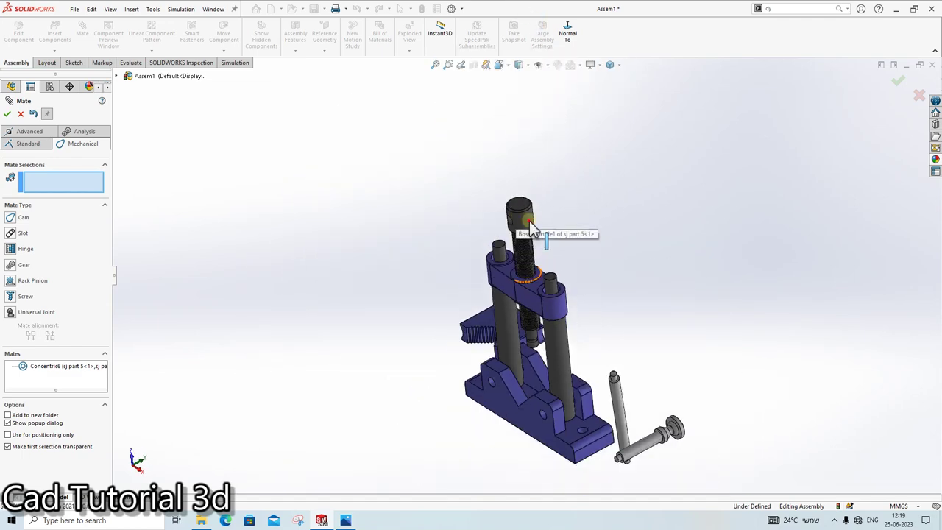
left_click_drag(525, 231, 537, 29)
scroll(515, 275, "down", 3)
scroll(511, 338, "down", 2)
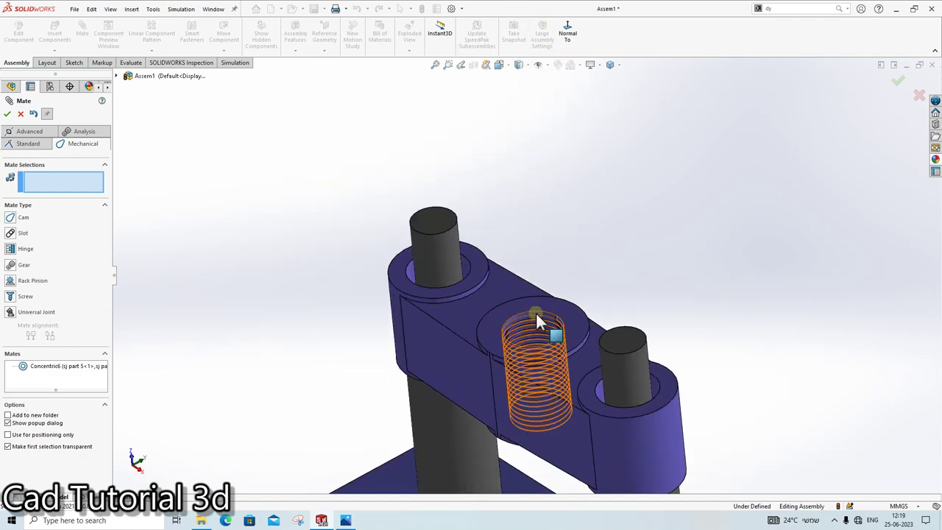
Step: Add a reversed Screw mate at 200 mm per revolution between bar hole and screw
left_click(537, 320)
scroll(537, 320, "up", 3)
scroll(546, 263, "down", 3)
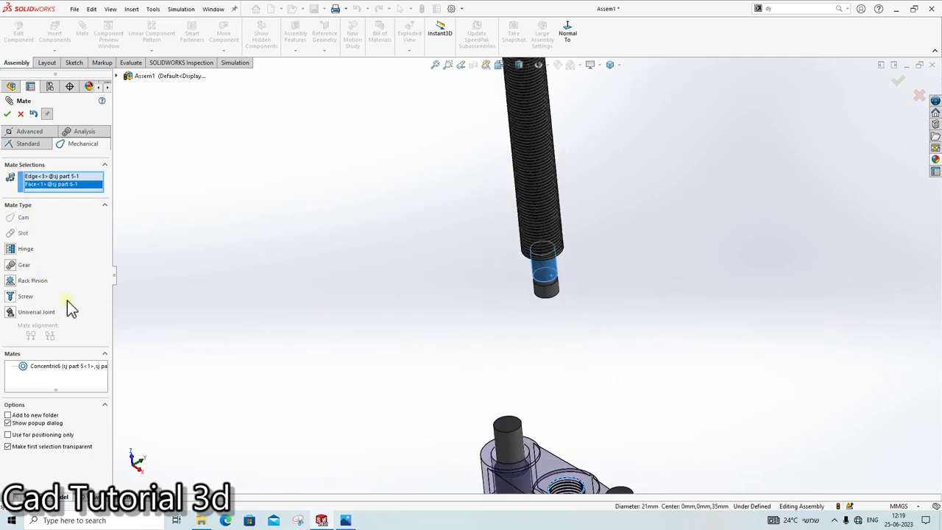
left_click(8, 115)
scroll(563, 292, "up", 3)
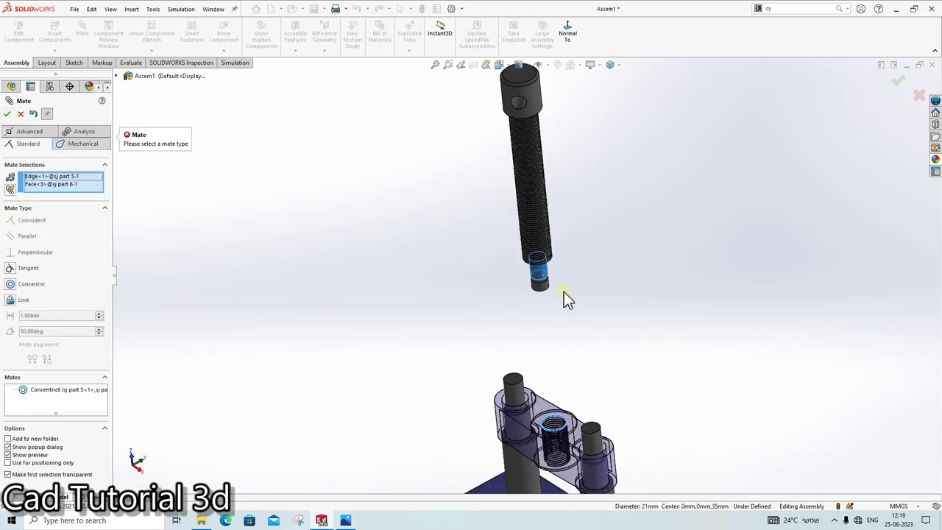
scroll(217, 225, "up", 2)
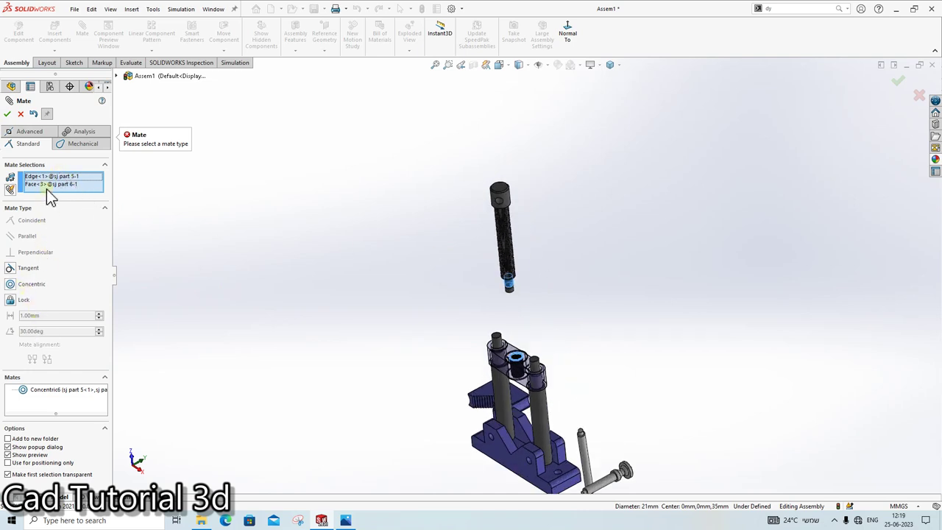
left_click(76, 147)
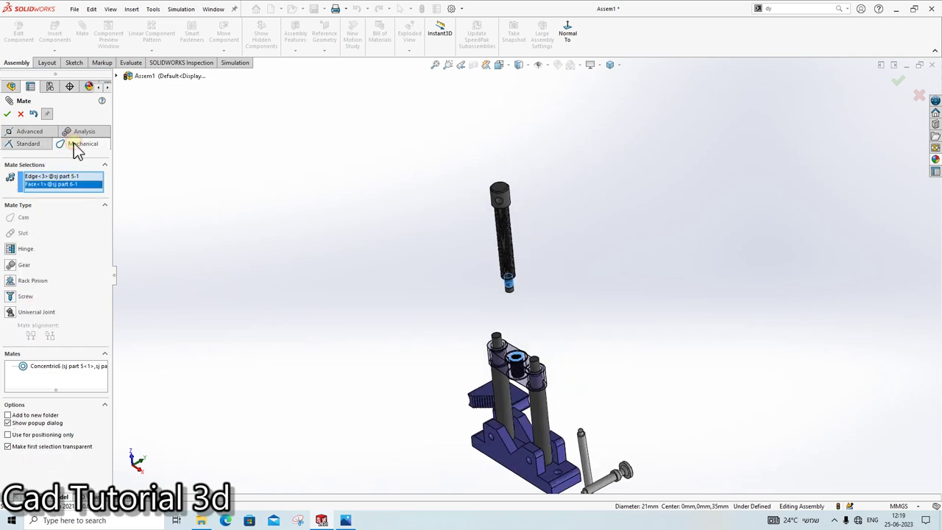
left_click(25, 297)
scroll(540, 323, "down", 2)
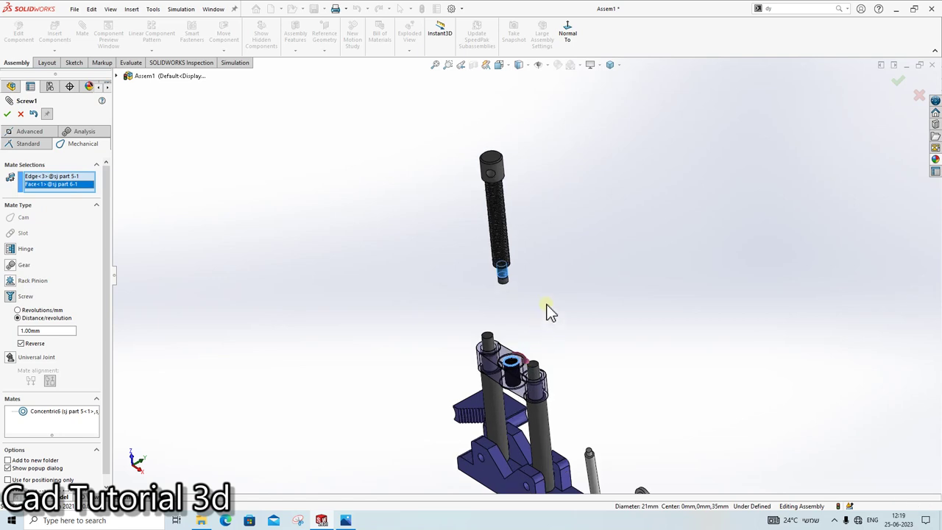
middle_click_drag(547, 312, 399, 342)
type("200")
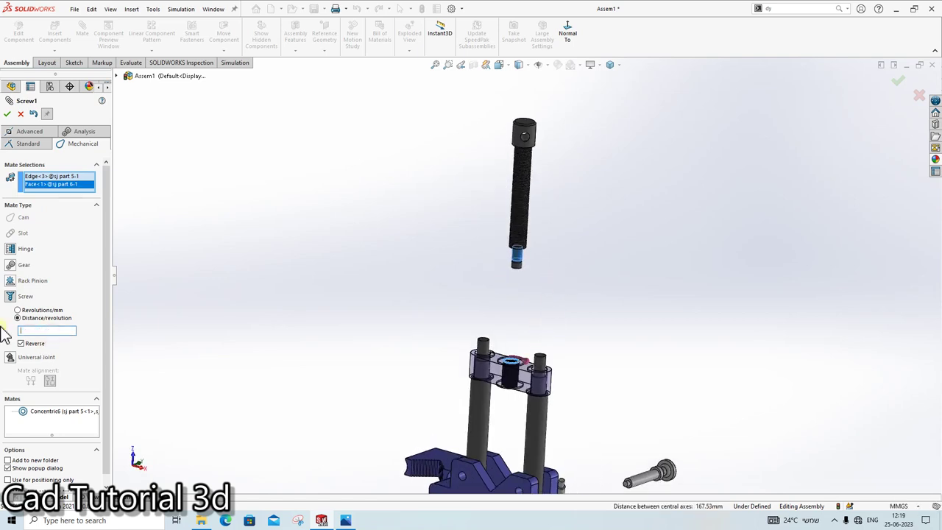
left_click(7, 114)
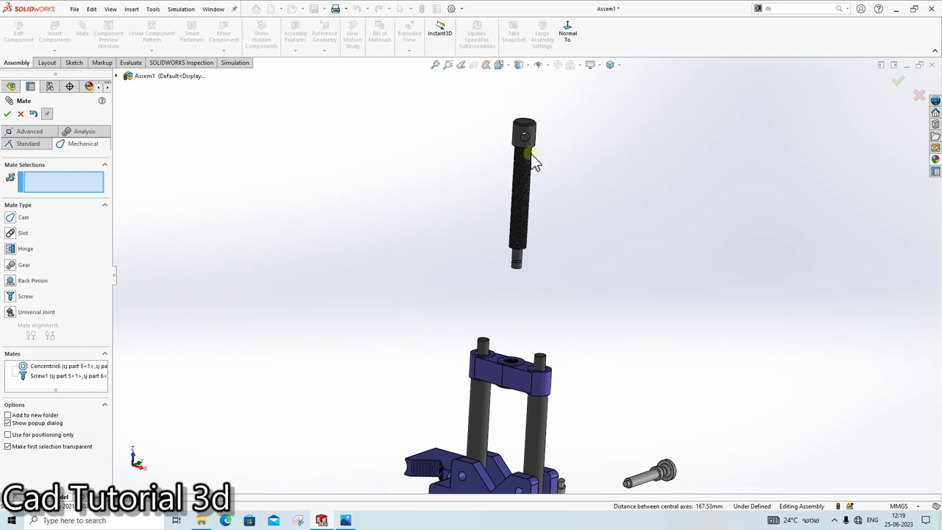
Step: Lower the screw into the top bar's hole and orbit to check it
key("Escape")
mouse_move(529, 174)
left_mouse_down()
mouse_move(505, 513)
mouse_move(522, 330)
mouse_move(500, 506)
mouse_move(507, 473)
left_mouse_up()
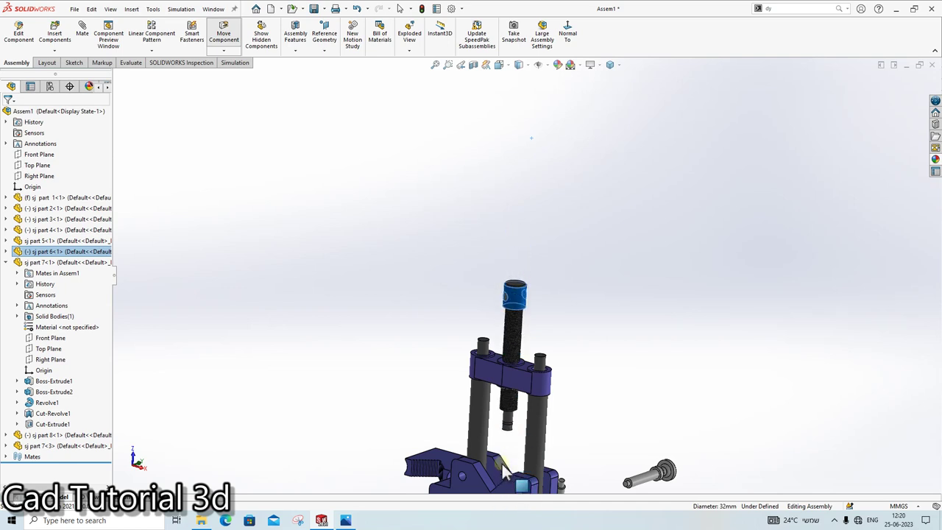
left_click(642, 335)
mouse_move(642, 335)
middle_mouse_down()
mouse_move(522, 351)
mouse_move(543, 413)
middle_mouse_up()
mouse_move(521, 447)
middle_mouse_down()
mouse_move(581, 299)
mouse_move(552, 273)
mouse_move(517, 101)
mouse_move(506, 301)
mouse_move(343, 331)
middle_mouse_up()
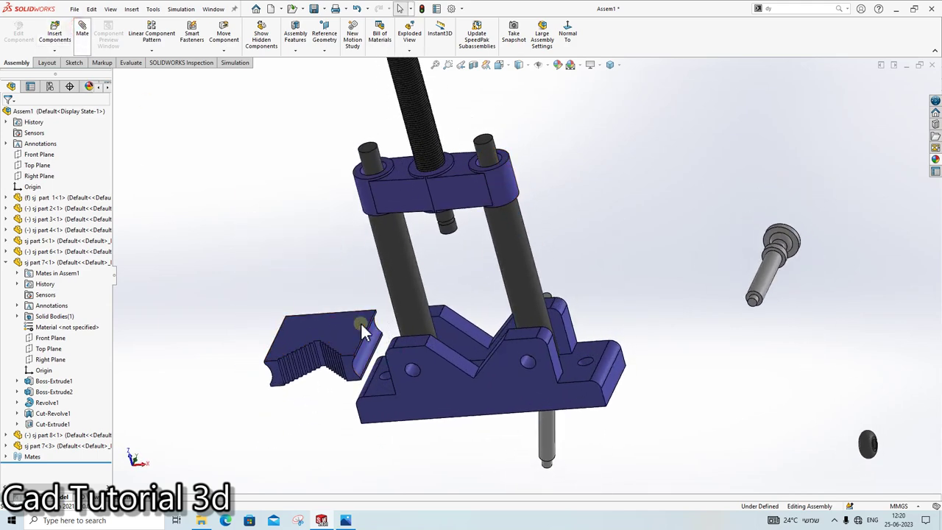
Step: Mate the jaw block's hole edge concentric with the screw's lower end
left_click(361, 325)
middle_click_drag(374, 441, 336, 316)
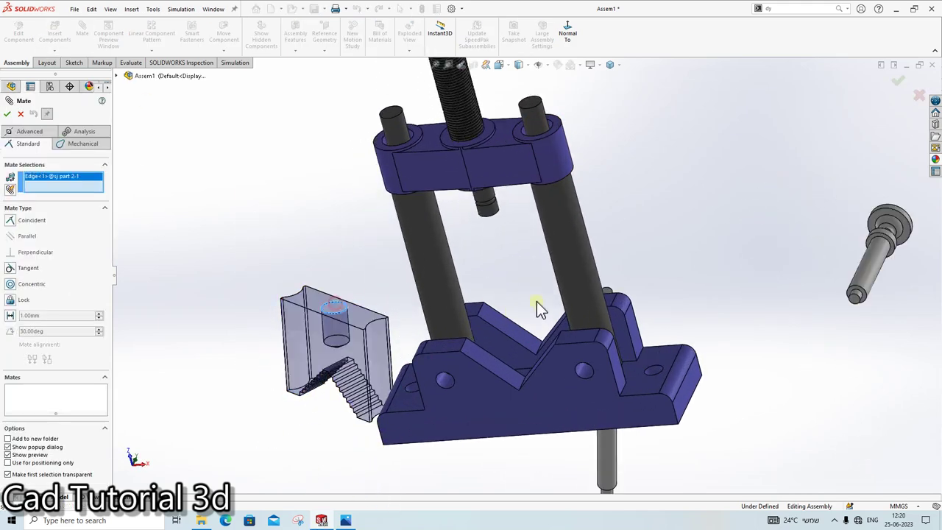
scroll(493, 214, "down", 1)
left_click(492, 213)
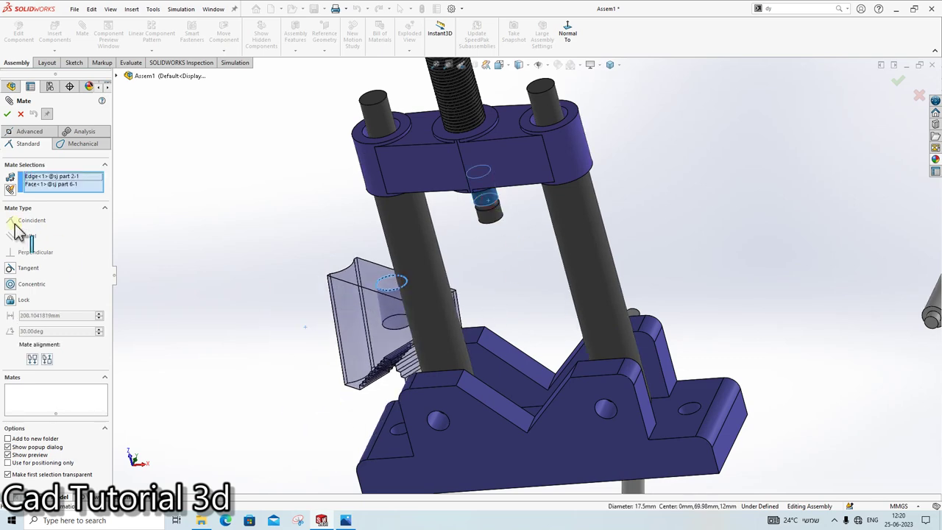
left_click(7, 114)
Step: Make the jaw block's top face coincident with the screw's shoulder face
scroll(513, 239, "down", 2)
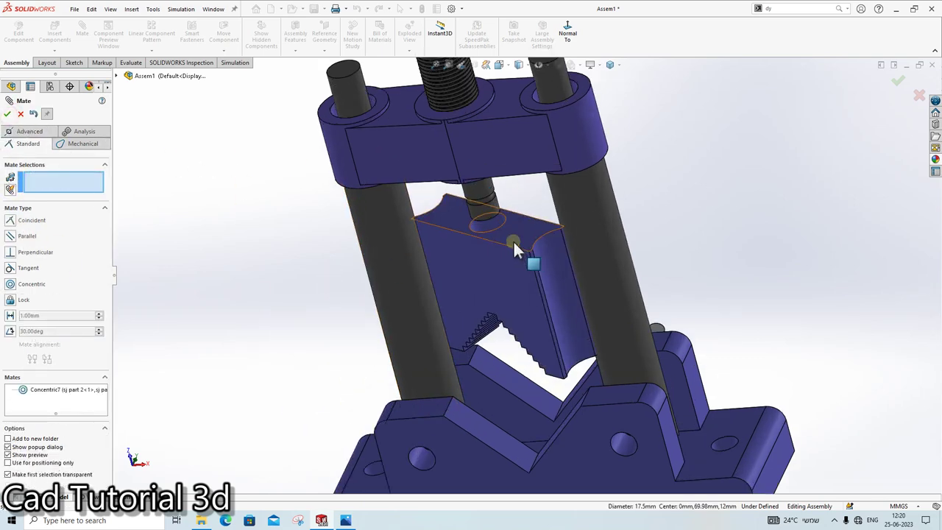
scroll(513, 240, "down", 2)
scroll(483, 264, "down", 2)
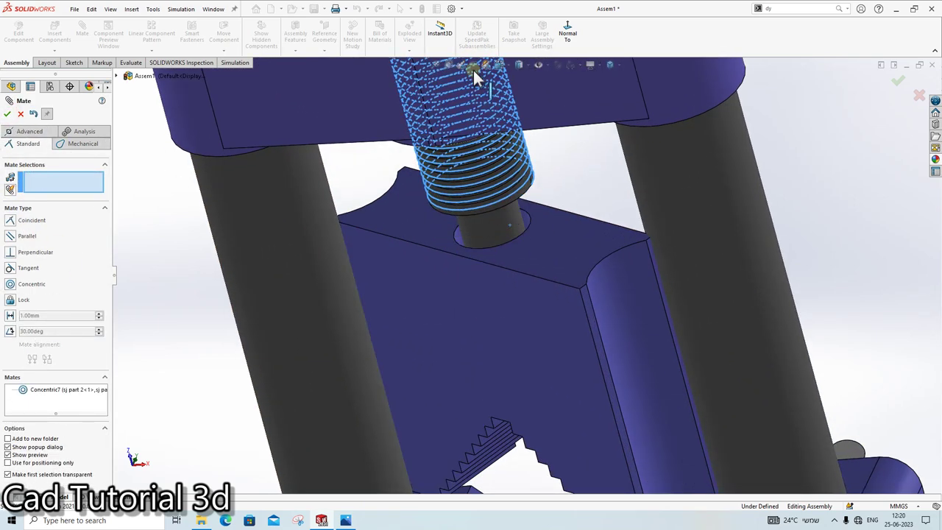
left_click(553, 247)
scroll(553, 246, "down", 2)
scroll(530, 224, "down", 2)
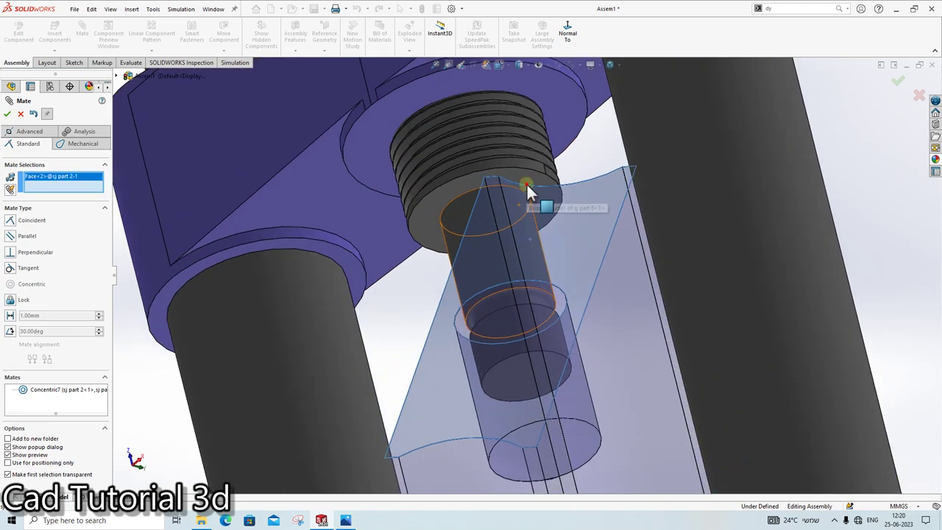
left_click(525, 189)
left_click(8, 114)
Step: Make the jaw block's front face parallel to the base's front face
scroll(442, 228, "up", 3)
scroll(442, 228, "up", 2)
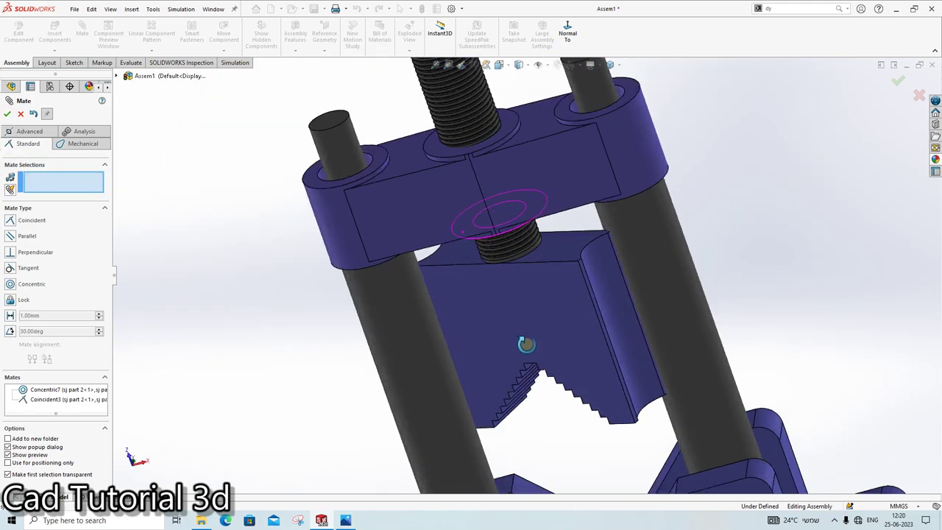
scroll(521, 332, "up", 2)
scroll(526, 320, "up", 2)
scroll(526, 319, "down", 3)
mouse_move(525, 319)
middle_mouse_down()
mouse_move(509, 288)
mouse_move(538, 274)
middle_mouse_up()
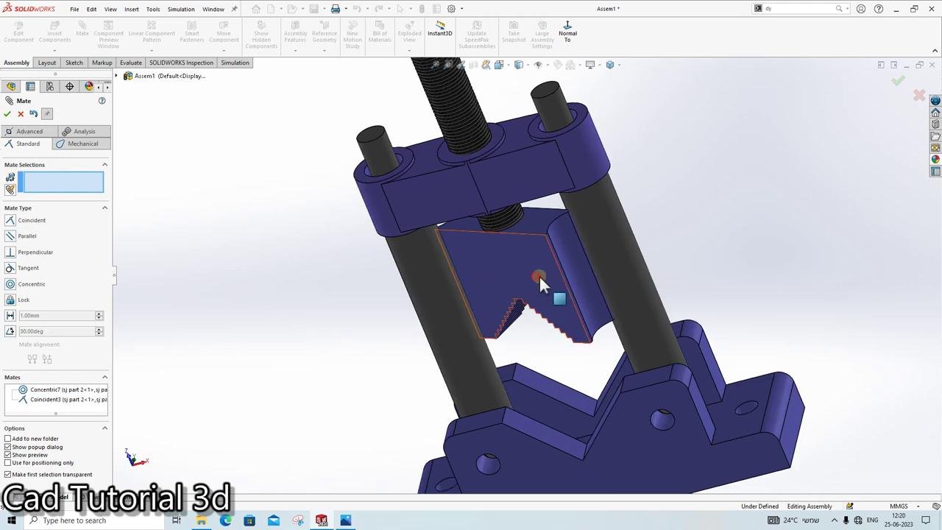
left_click(570, 269)
scroll(599, 408, "up", 3)
left_click(599, 409)
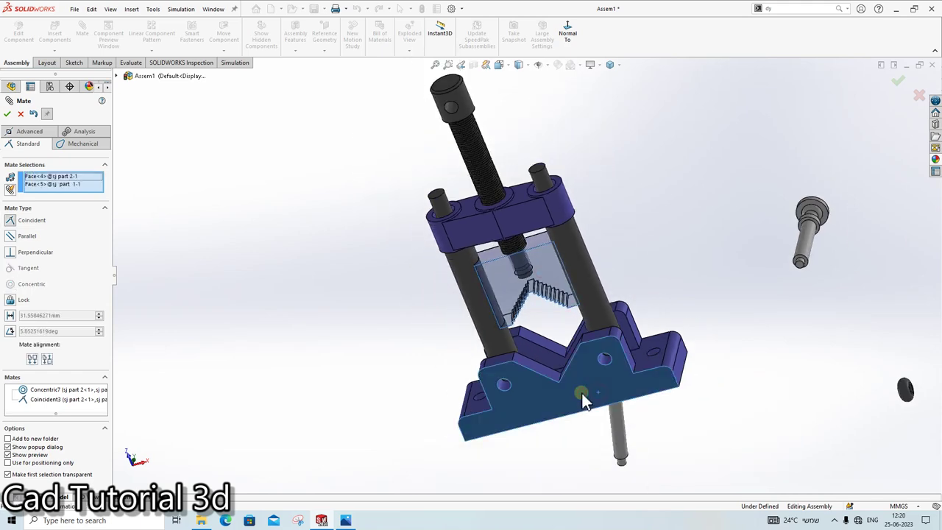
left_click(18, 237)
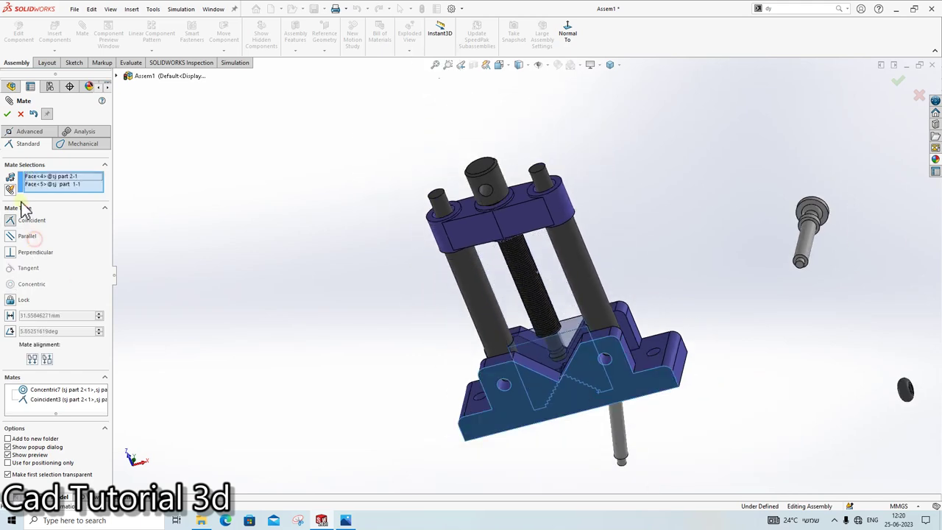
left_click(8, 114)
scroll(518, 324, "up", 3)
key("Escape")
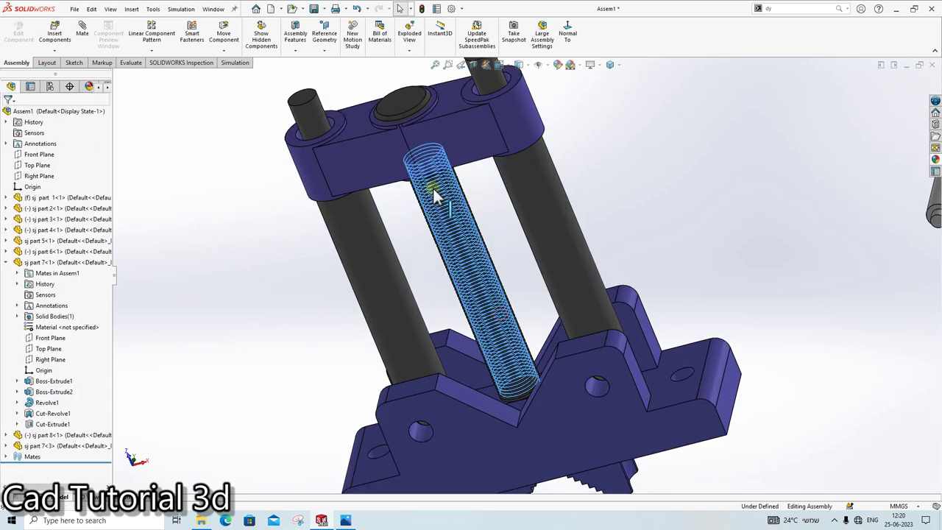
Step: Slide the screw up and down to test the jaw, then move the loose rod near the screw head
mouse_move(431, 189)
left_mouse_down()
mouse_move(375, 59)
mouse_move(444, 137)
left_mouse_up()
middle_click_drag(444, 137, 498, 221, "ctrl")
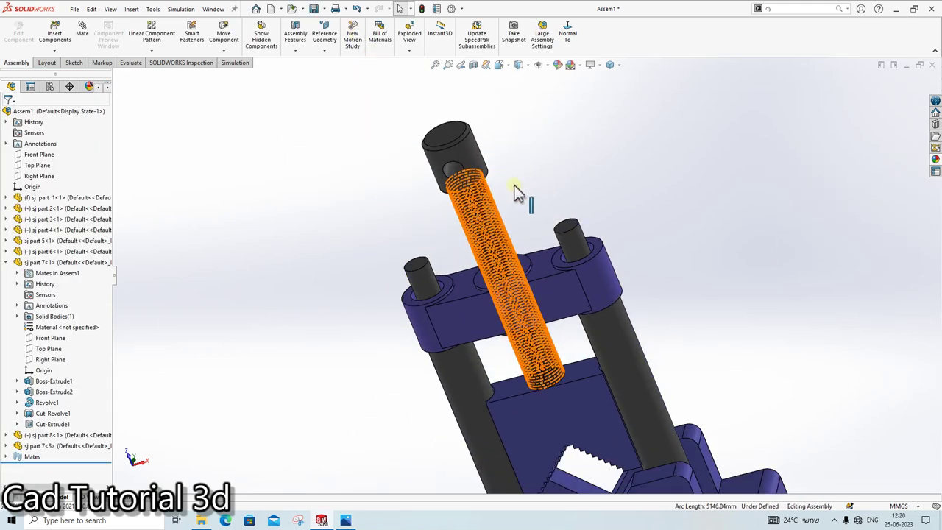
left_click_drag(475, 205, 483, 236)
mouse_move(615, 403)
middle_mouse_down()
mouse_move(545, 424)
mouse_move(610, 375)
middle_mouse_up()
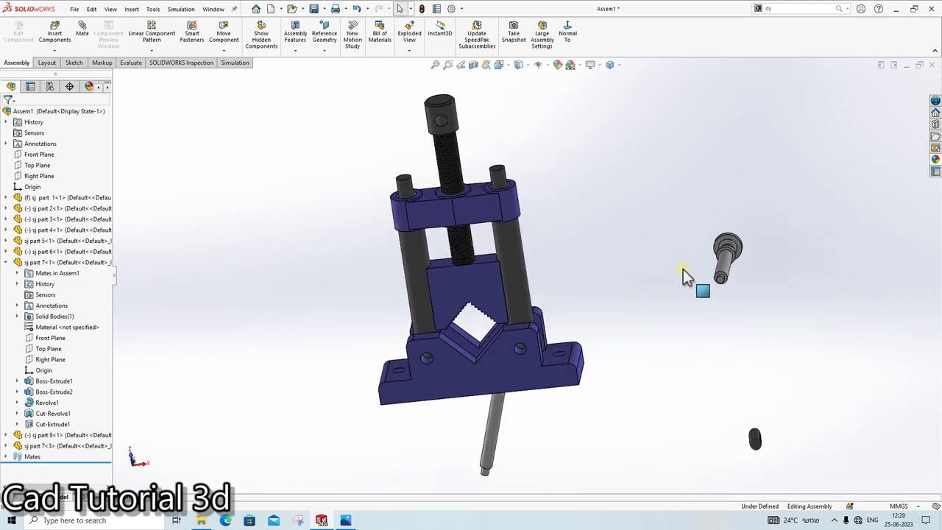
scroll(510, 387, "up", 2)
scroll(506, 217, "down", 3)
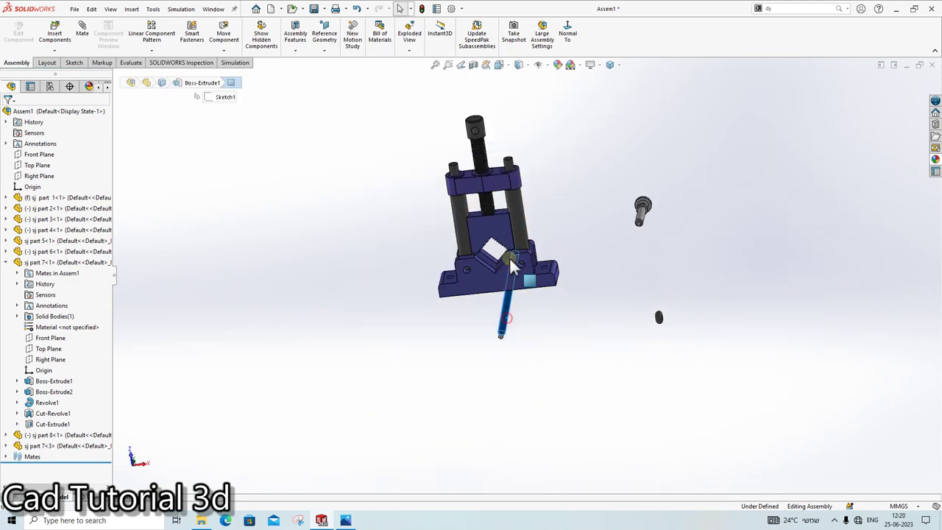
left_click_drag(519, 294, 526, 117)
scroll(526, 140, "up", 5)
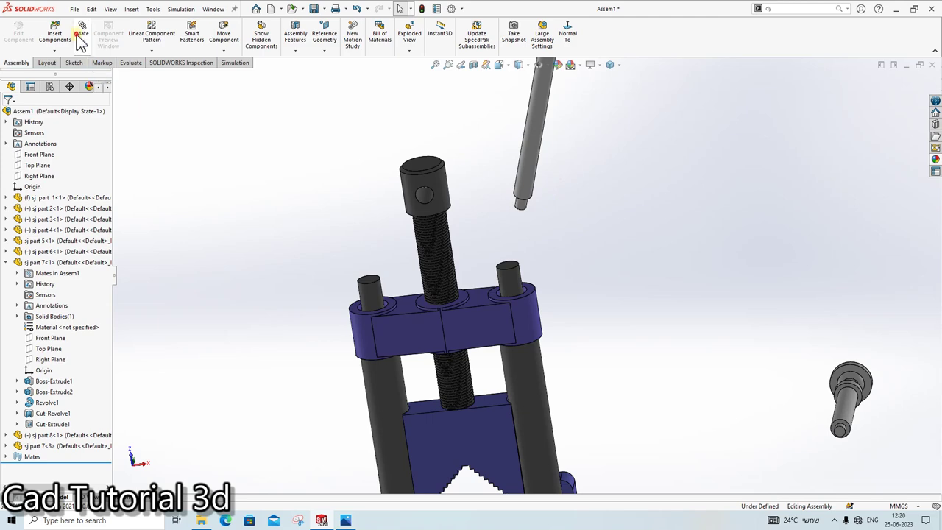
Step: Mate the handle rod concentric with the screw head's cross hole
left_click(401, 206)
scroll(580, 227, "up", 3)
scroll(508, 184, "down", 3)
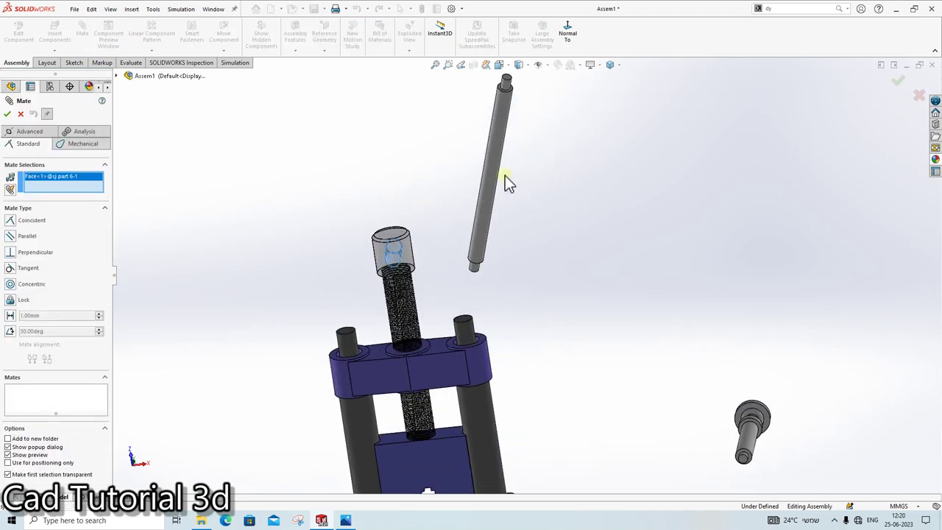
left_click(500, 182)
left_click(8, 114)
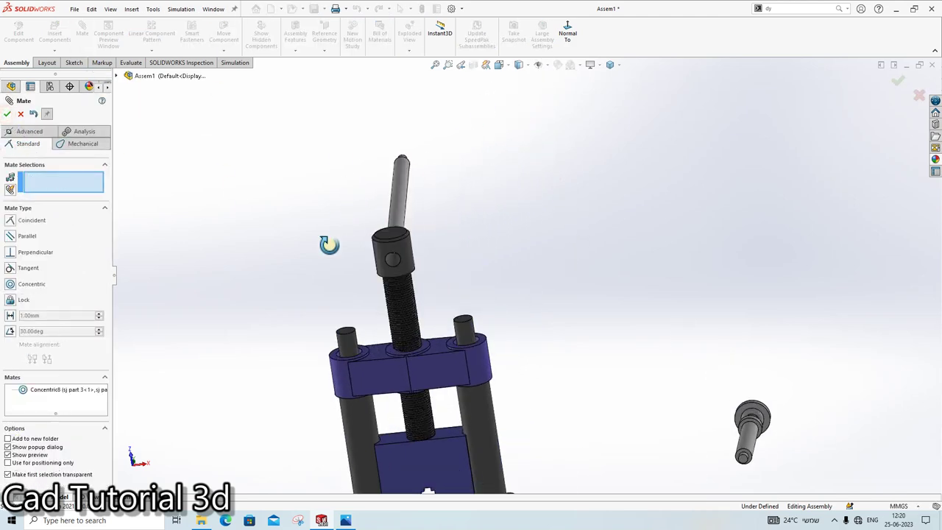
middle_click_drag(326, 246, 445, 161)
key("Escape")
Step: Slide and swing the rod through the screw head to check its freedom
left_click(431, 247)
scroll(456, 236, "up", 3)
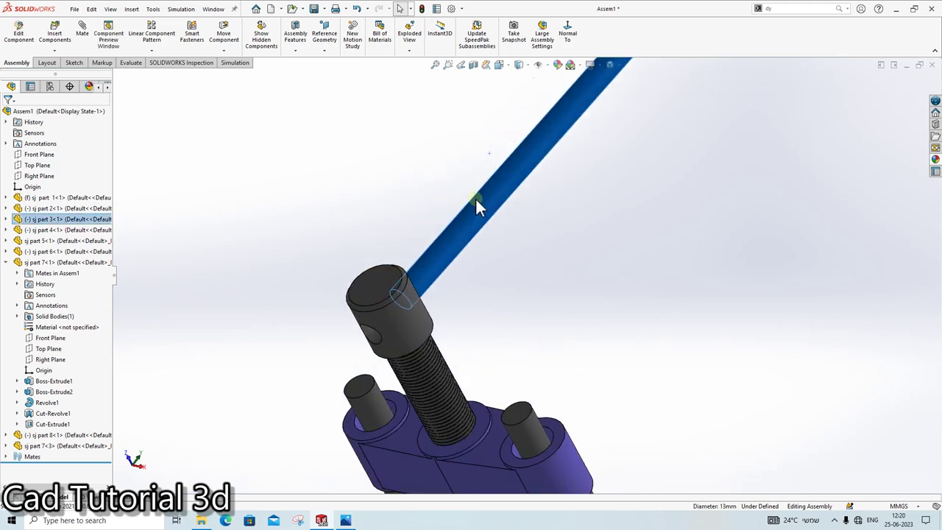
mouse_move(479, 206)
left_mouse_down()
mouse_move(323, 357)
mouse_move(368, 331)
left_mouse_up()
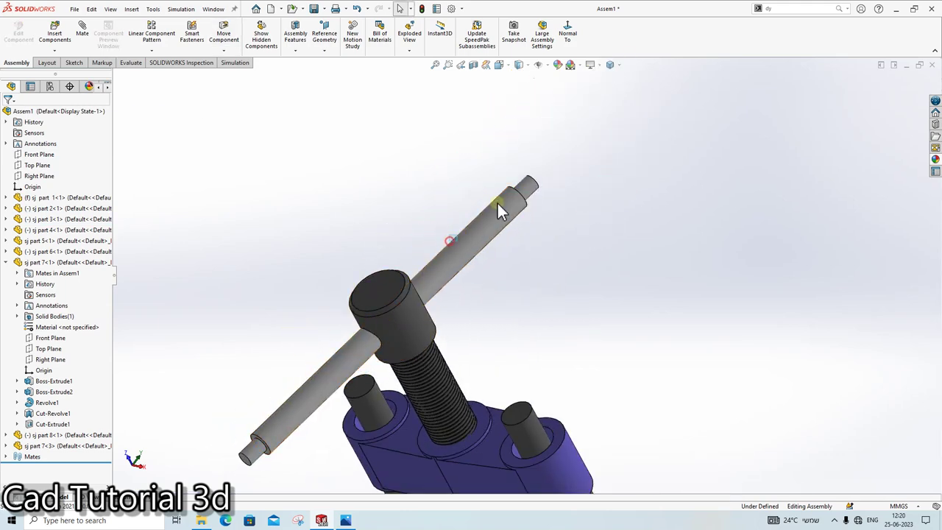
left_click_drag(499, 211, 534, 181)
scroll(420, 312, "up", 2)
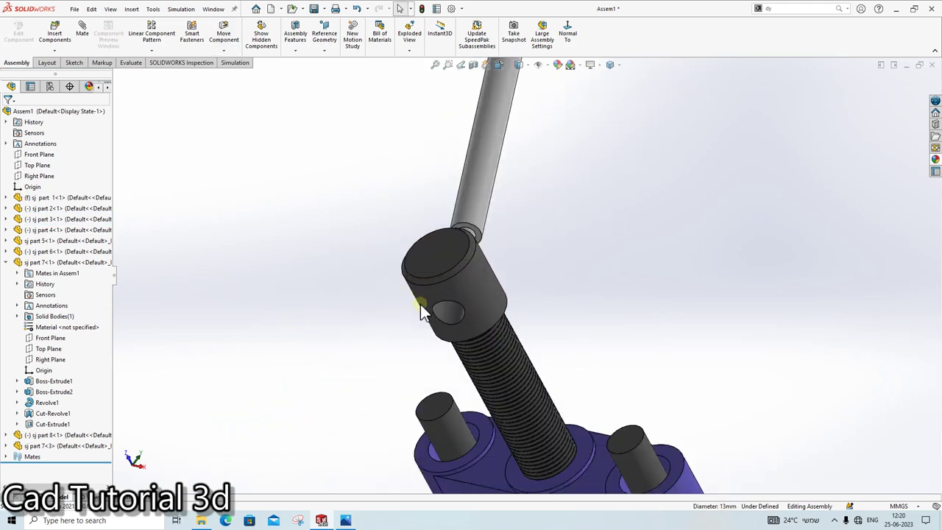
Step: Choose the screw's Top Plane as the symmetry plane for a Symmetric mate
left_click(458, 311)
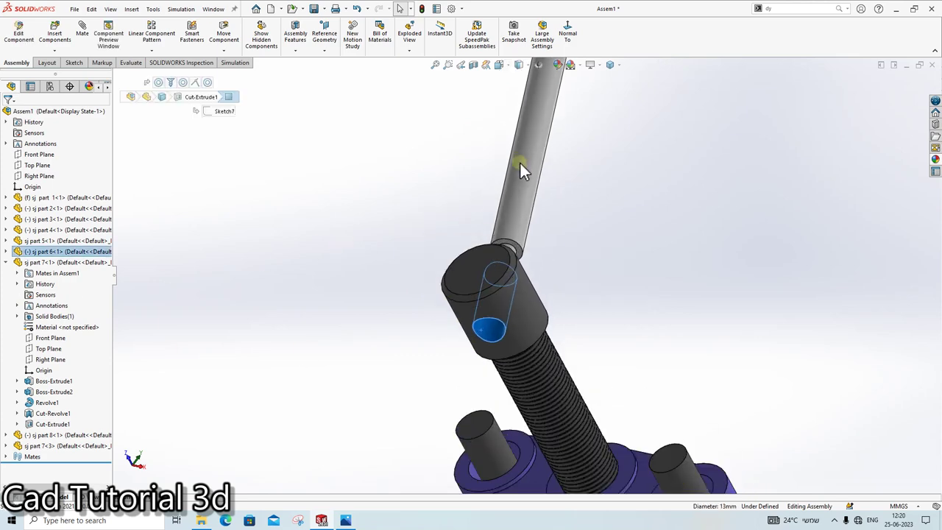
left_click(7, 251)
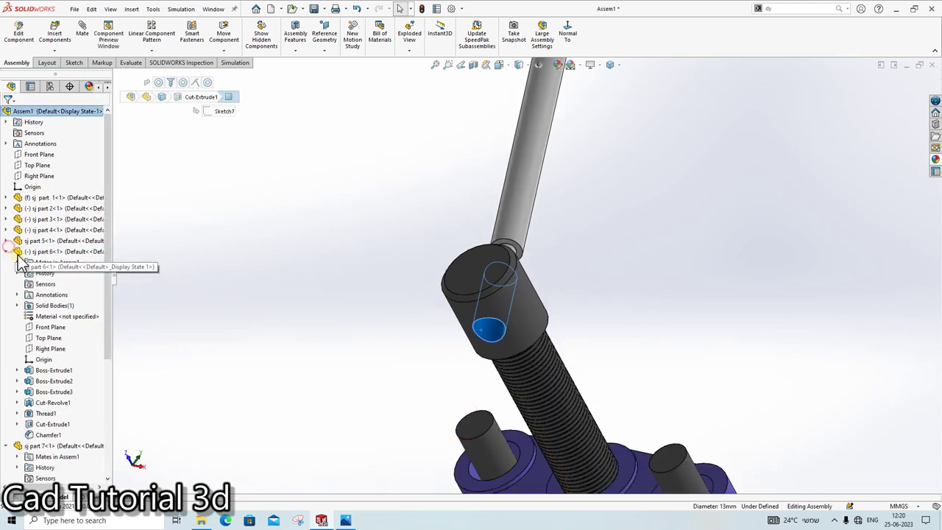
left_click(52, 327)
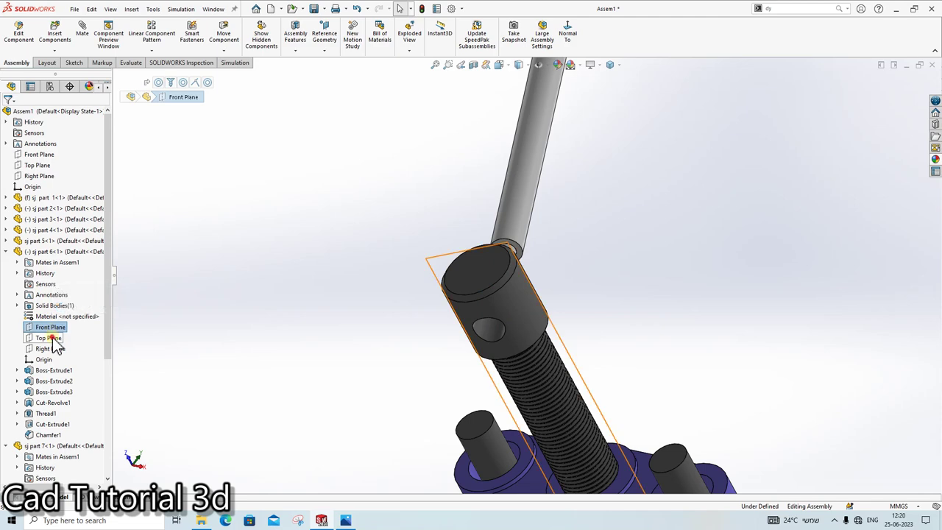
left_click(50, 339)
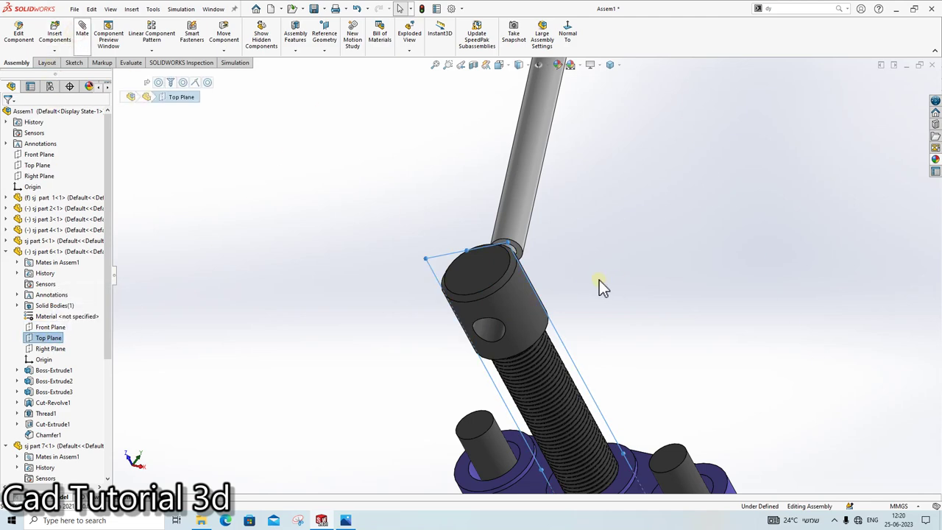
left_click(21, 278)
left_click(42, 143)
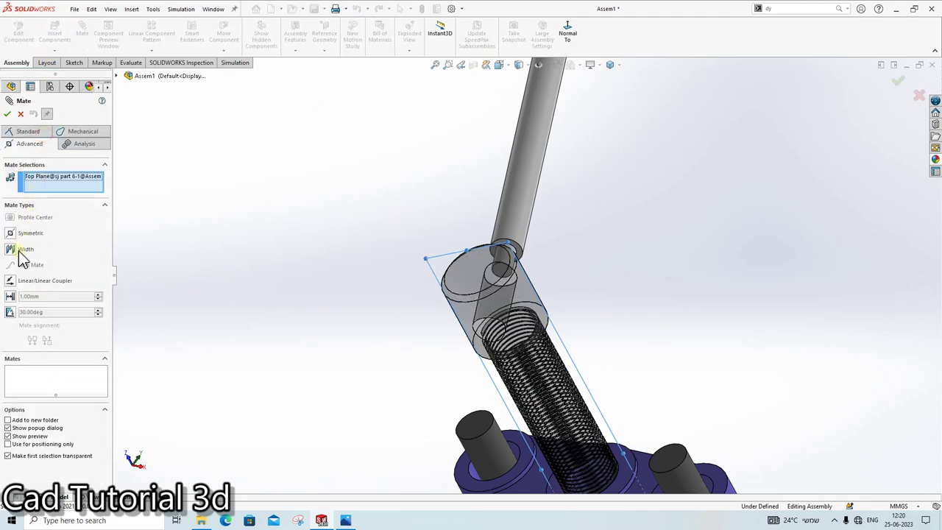
left_click(24, 234)
Step: Pick the rod's end faces to centre the handle symmetrically about the Top Plane
scroll(484, 231, "down", 3)
scroll(563, 285, "up", 1)
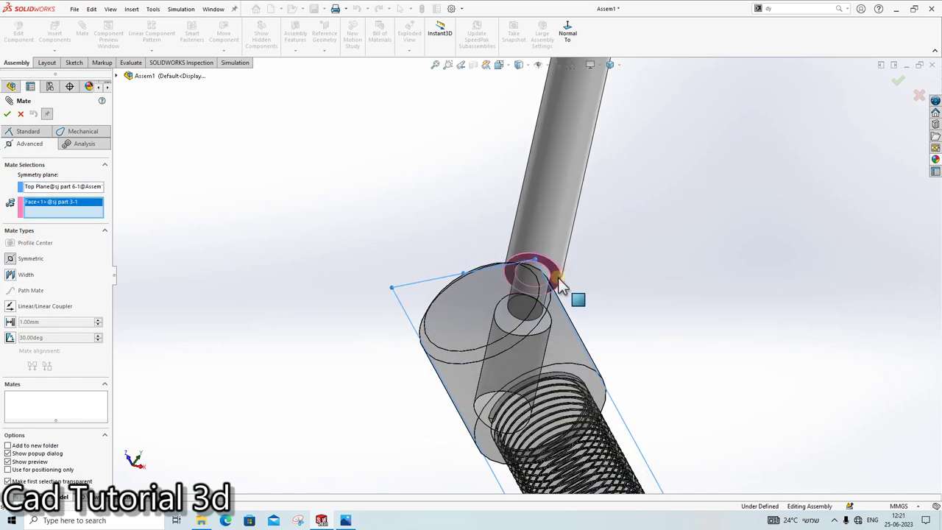
scroll(559, 283, "up", 2)
scroll(536, 326, "up", 2)
scroll(581, 122, "down", 4)
scroll(542, 210, "up", 1)
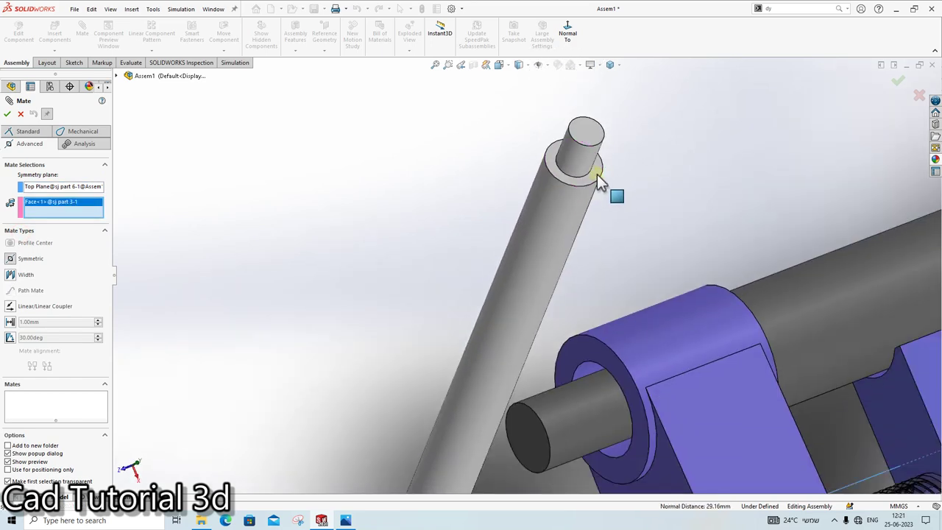
left_click(599, 181)
left_click(8, 114)
Step: Orbit around the vise to check the centred handle and close mating
scroll(425, 369, "up", 2)
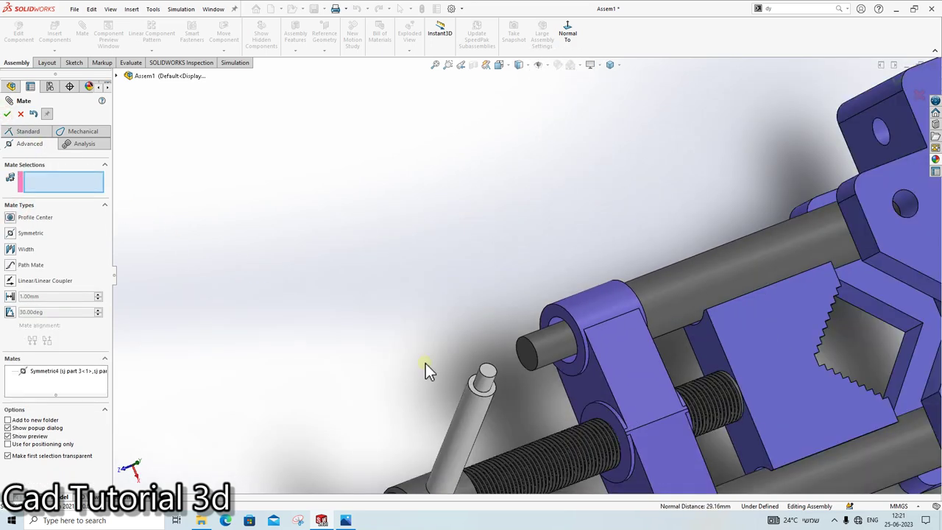
scroll(425, 363, "up", 3)
middle_click_drag(547, 263, 474, 397)
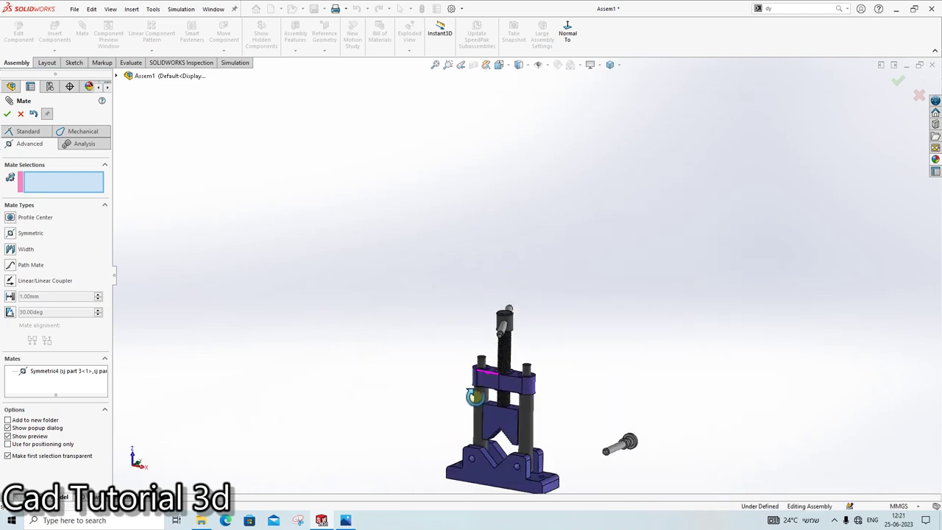
scroll(491, 357, "down", 3)
mouse_move(578, 317)
middle_mouse_down()
mouse_move(646, 300)
mouse_move(648, 358)
middle_mouse_up()
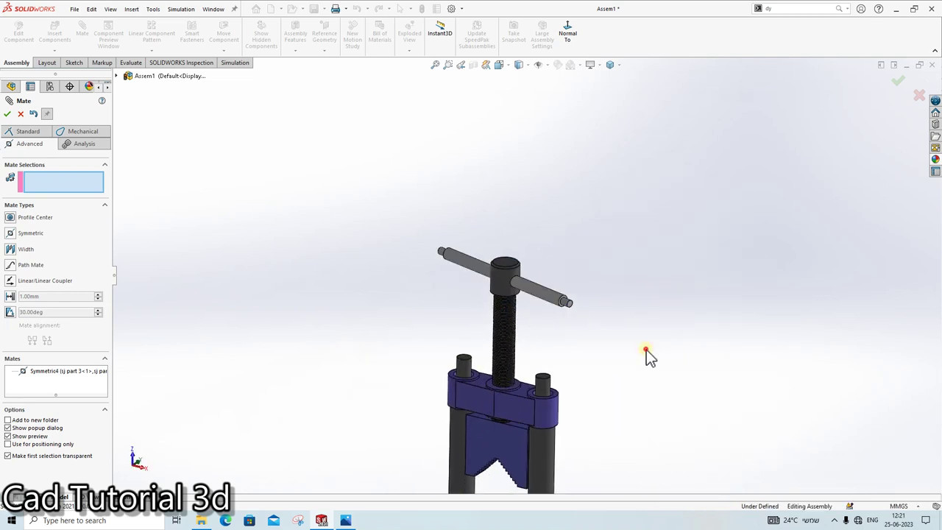
scroll(605, 388, "up", 3)
scroll(600, 453, "down", 2)
key("Escape")
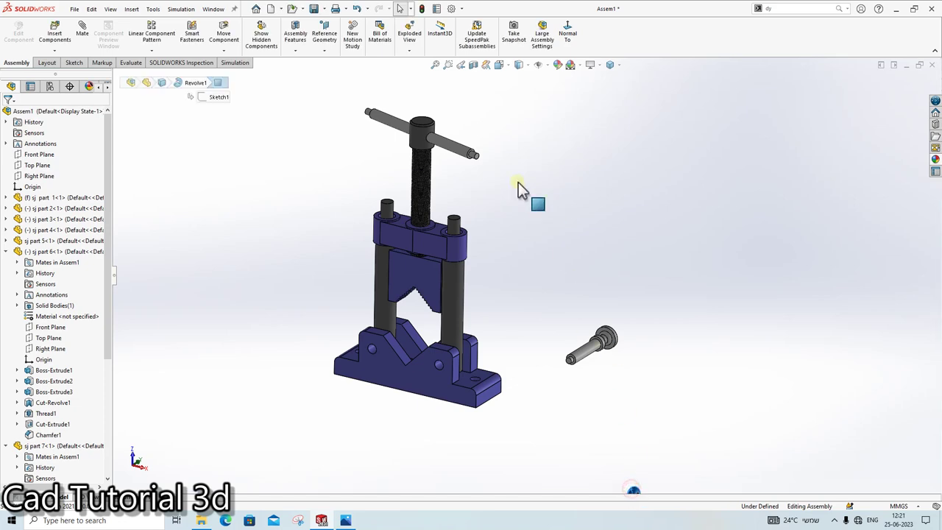
left_click(492, 165)
Step: Centre the first end washer concentrically on the handle rod
scroll(466, 165, "down", 5)
left_click(552, 301)
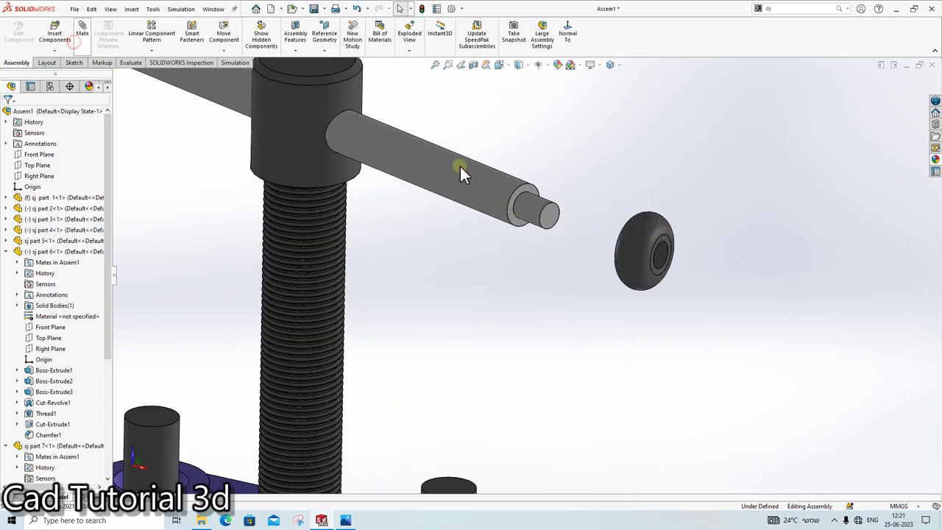
left_click(531, 212)
left_click(659, 251)
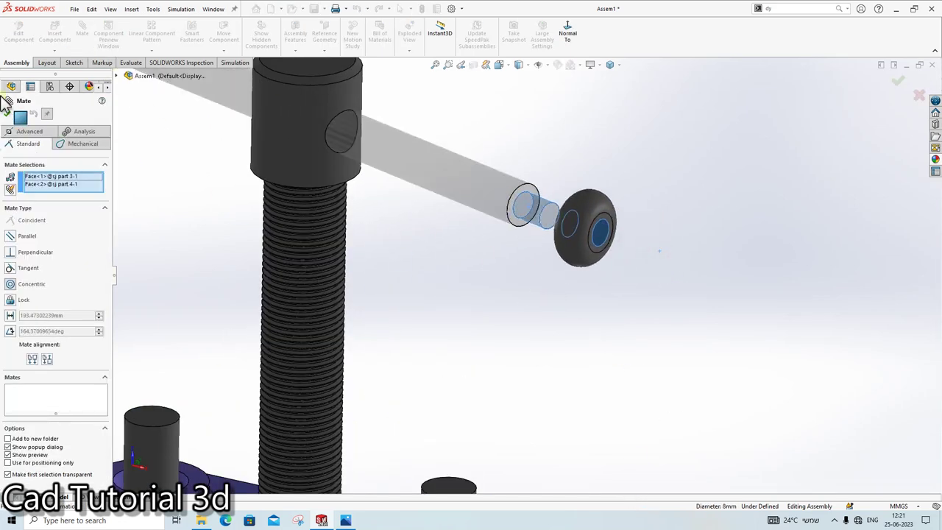
left_click(471, 174)
Step: Seat the first washer's inner face flush against the rod shoulder
scroll(420, 291, "down", 2)
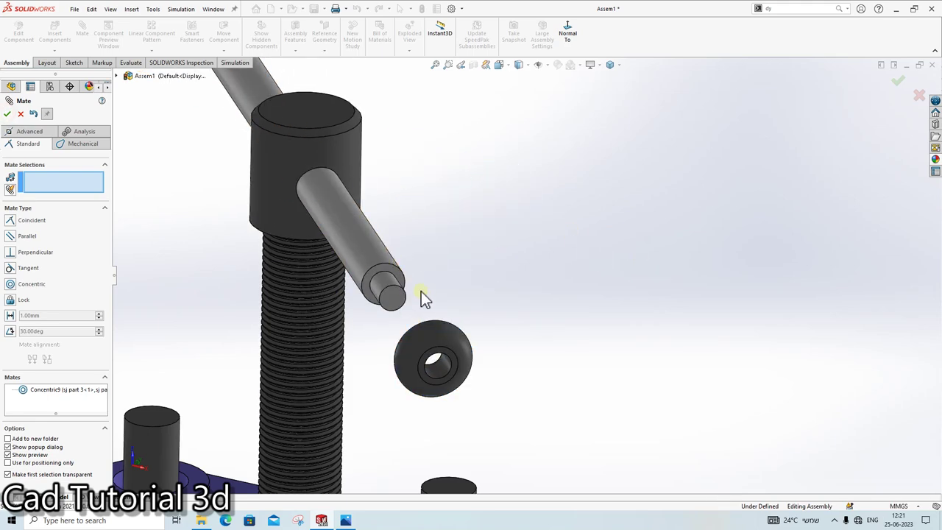
scroll(409, 268, "down", 3)
left_click(409, 268)
mouse_move(409, 268)
middle_mouse_down()
mouse_move(442, 333)
mouse_move(446, 263)
mouse_move(471, 271)
middle_mouse_up()
left_click(471, 268)
left_click(6, 114)
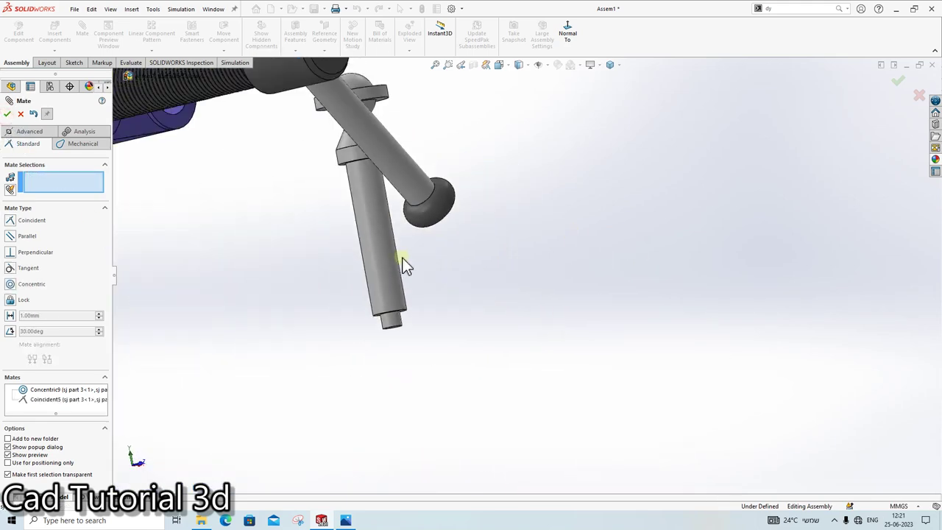
scroll(404, 263, "up", 5)
scroll(588, 254, "down", 5)
key("Escape")
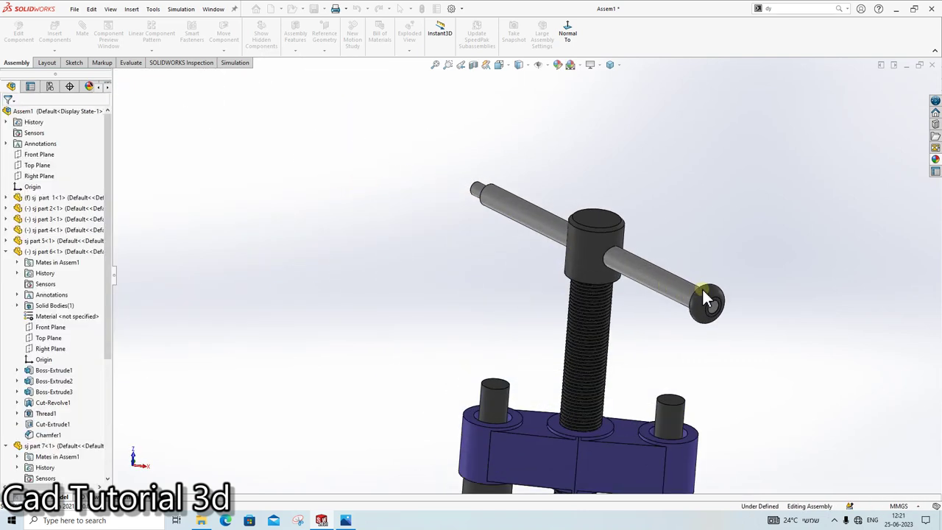
Step: Place a second end washer and centre it on the rod's other end
left_click_drag(704, 301, 431, 261)
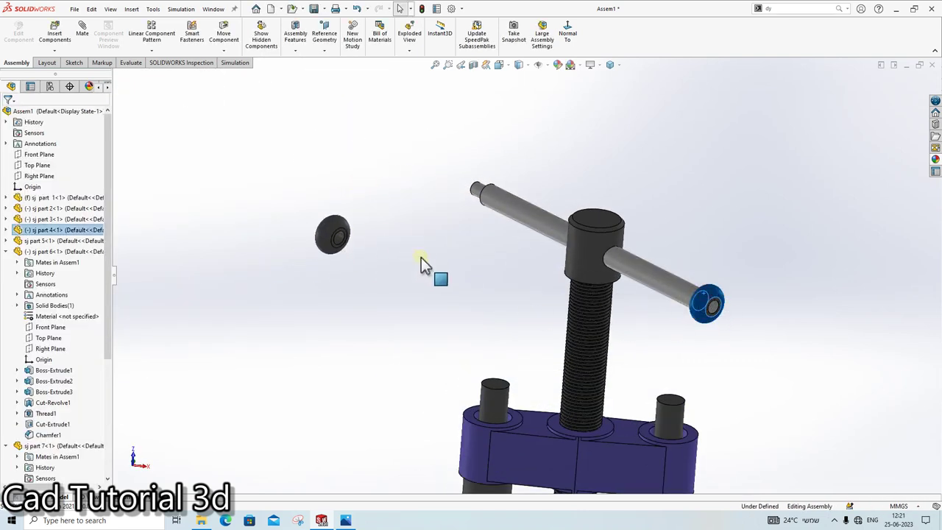
scroll(353, 256, "down", 2)
left_click(344, 232)
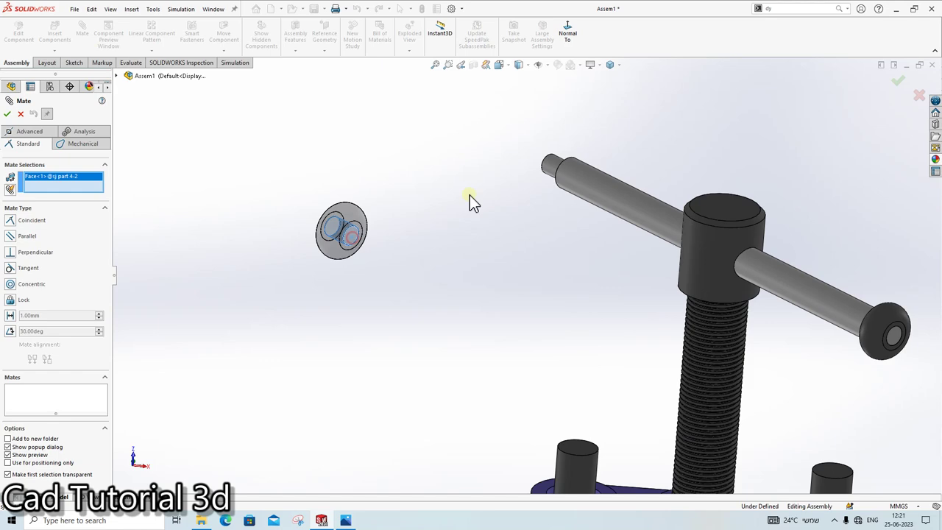
left_click(548, 168)
left_click(7, 114)
Step: Seat the second washer flush against the rod shoulder and orbit to review
scroll(529, 175, "down", 5)
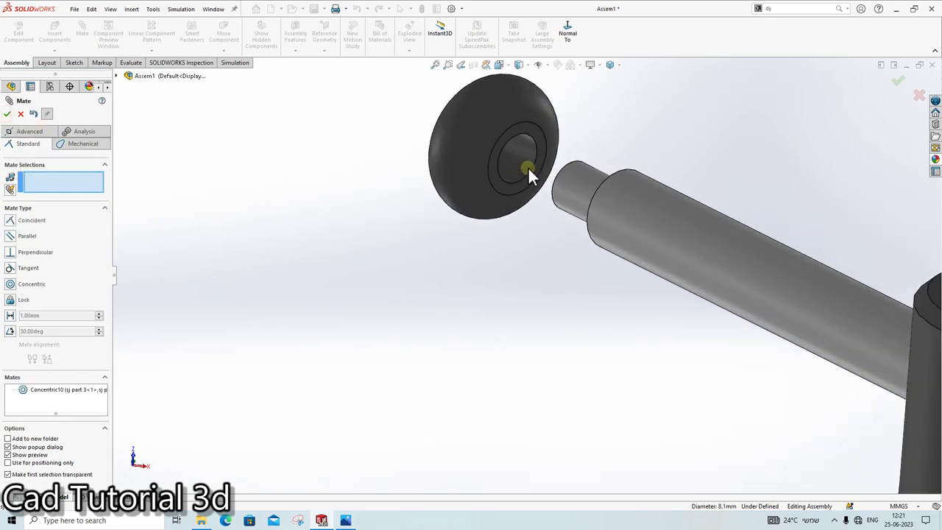
left_click(542, 147)
scroll(594, 204, "down", 2)
scroll(646, 188, "down", 2)
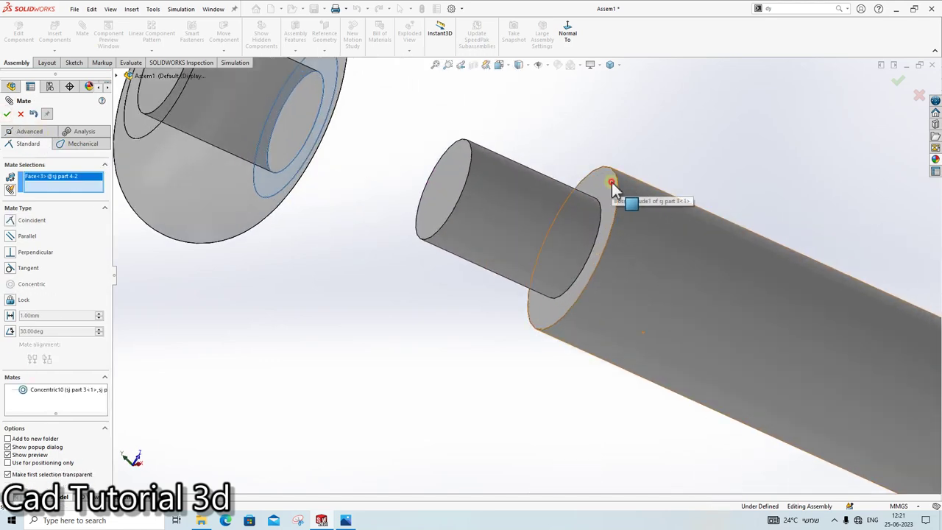
left_click(612, 184)
left_click(584, 299)
scroll(632, 364, "up", 3)
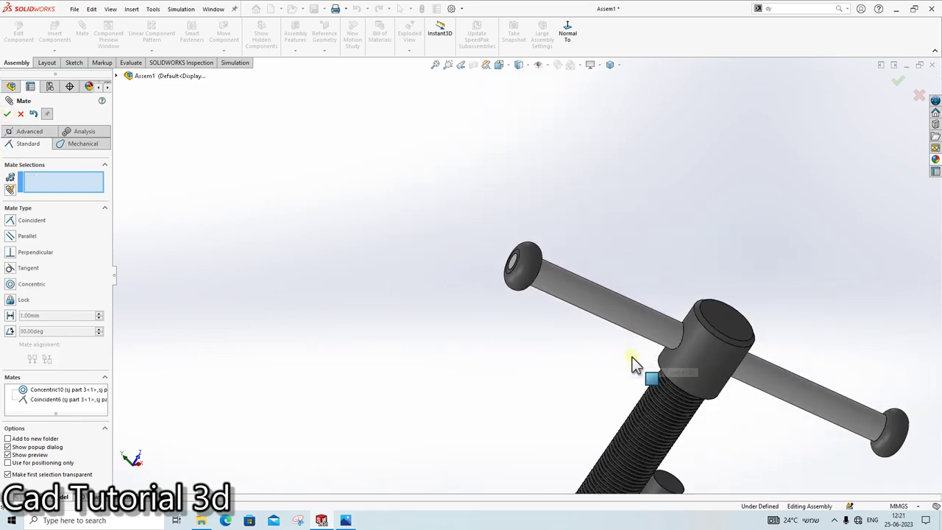
scroll(632, 364, "up", 2)
scroll(614, 370, "up", 2)
scroll(523, 357, "up", 2)
mouse_move(552, 382)
middle_mouse_down()
mouse_move(582, 364)
mouse_move(567, 368)
middle_mouse_up()
key("Escape")
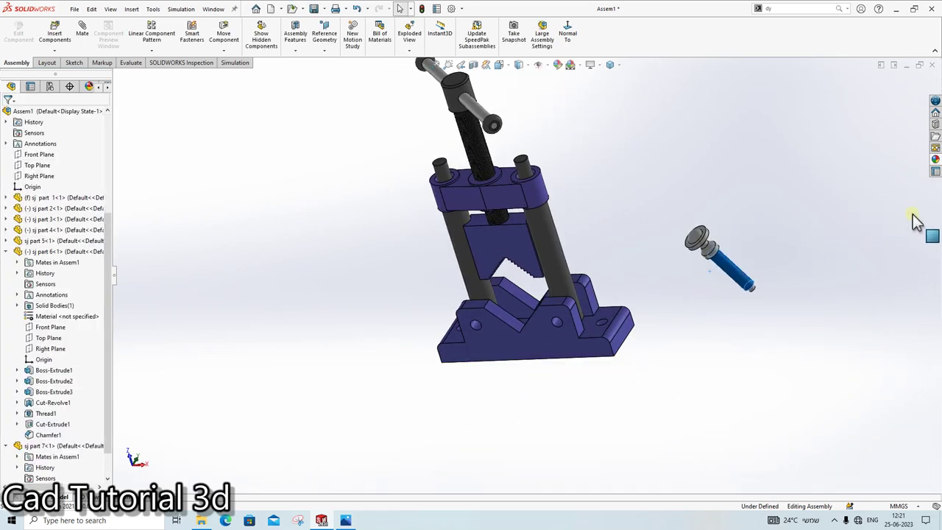
Step: Mate the loose pin concentric with the hole at the front of the vise base
left_click(800, 388)
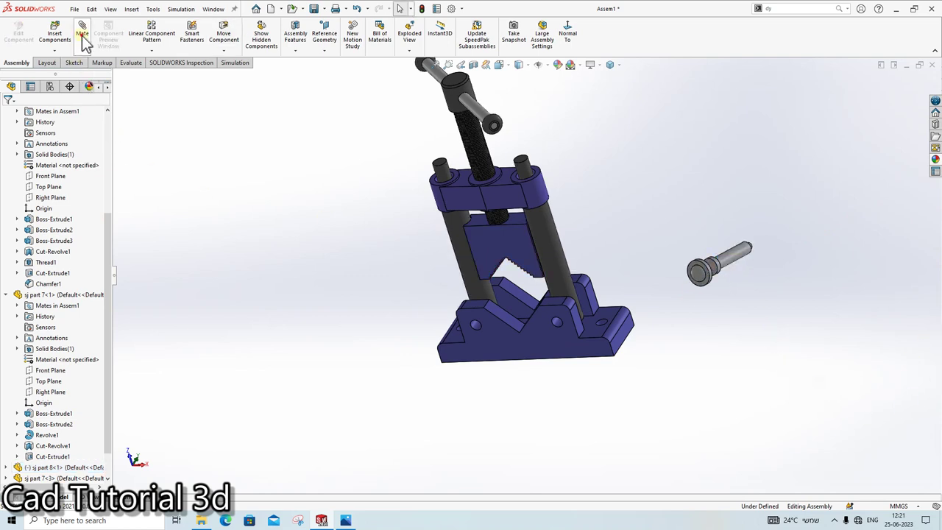
left_click(713, 271)
scroll(508, 325, "down", 3)
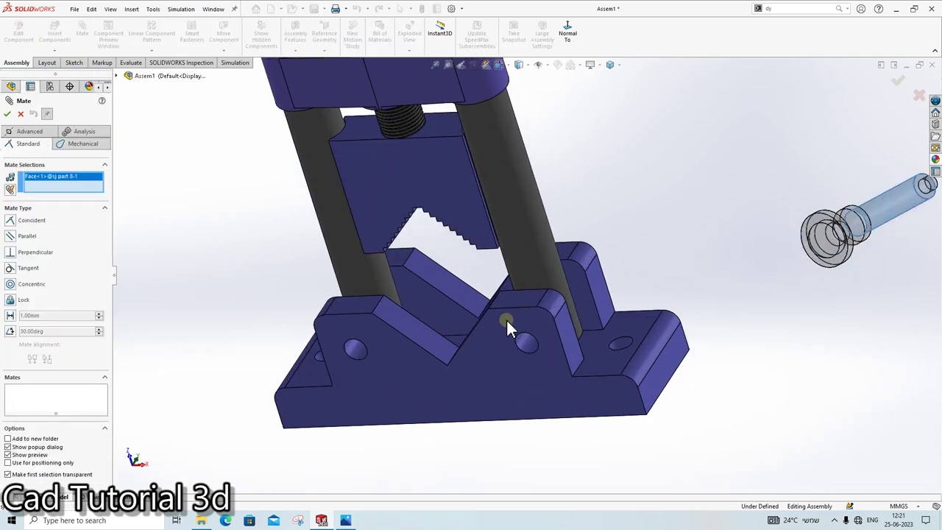
left_click(350, 355)
left_click(300, 331)
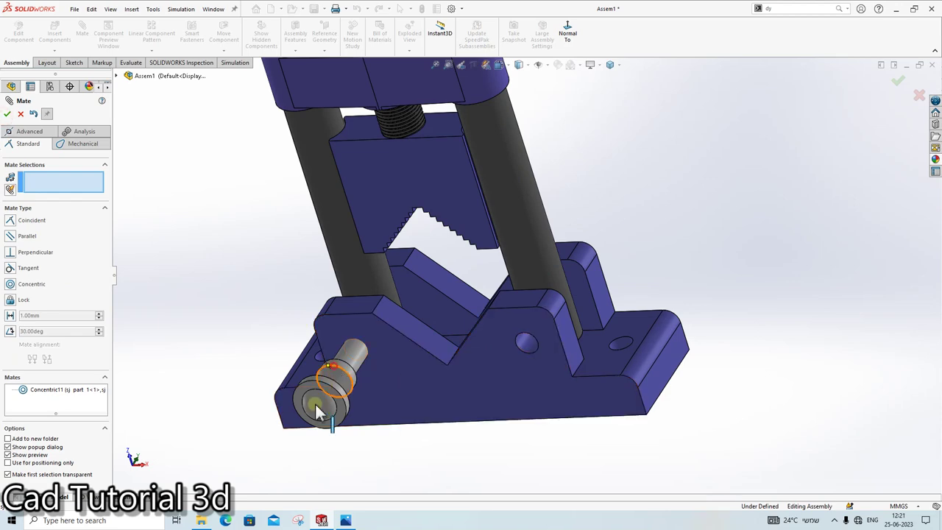
Step: Seat the pin shoulder flush against the base face with a coincident mate
left_click_drag(314, 409, 397, 346)
left_click(397, 344)
middle_click_drag(466, 411, 598, 379)
scroll(388, 397, "down", 5)
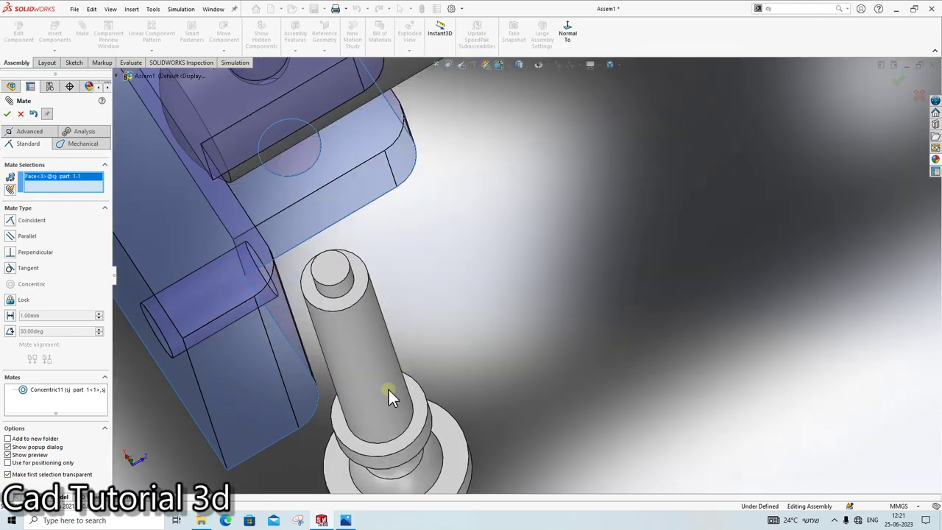
left_click(423, 406)
left_click(15, 112)
scroll(459, 300, "up", 5)
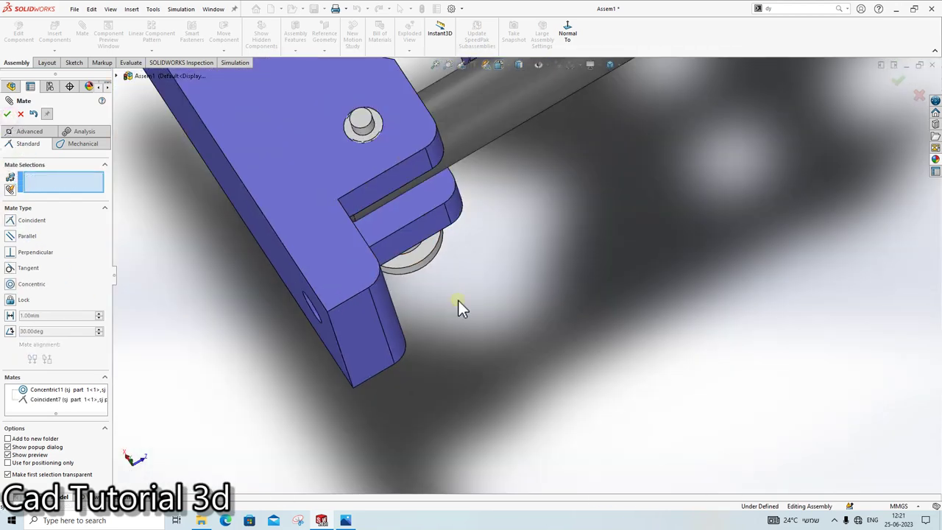
mouse_move(458, 300)
middle_mouse_down()
mouse_move(230, 237)
mouse_move(477, 202)
mouse_move(527, 355)
mouse_move(404, 286)
middle_mouse_up()
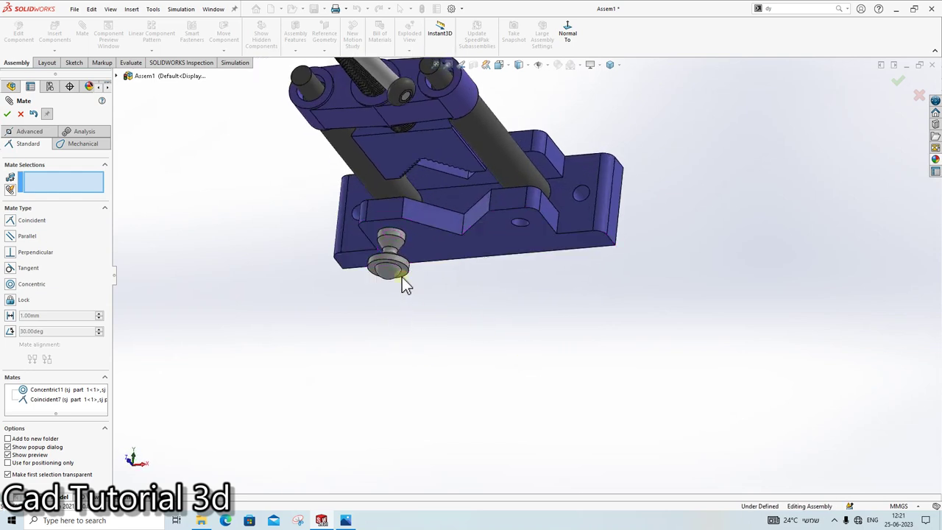
key("Escape")
left_click(405, 263)
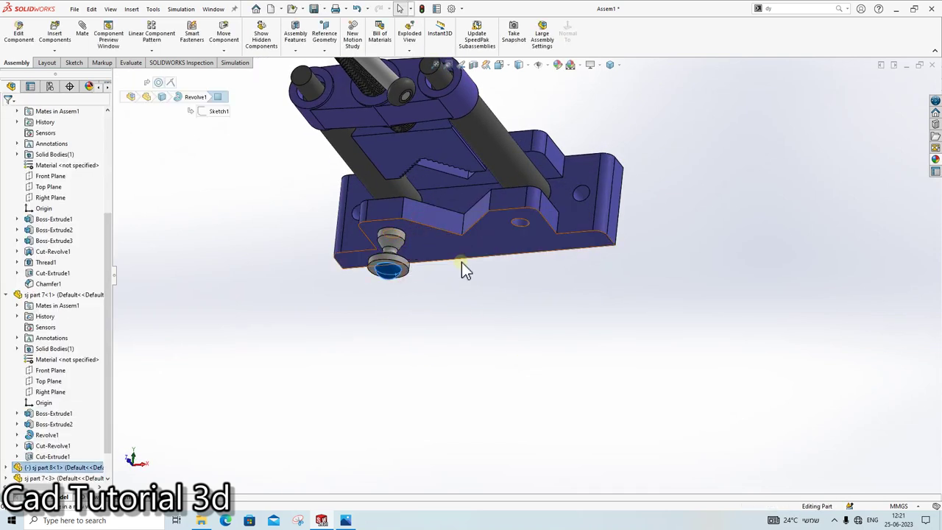
Step: Open sj part 8 on its own and apply Metal > Brass > polished brass
left_click(513, 316)
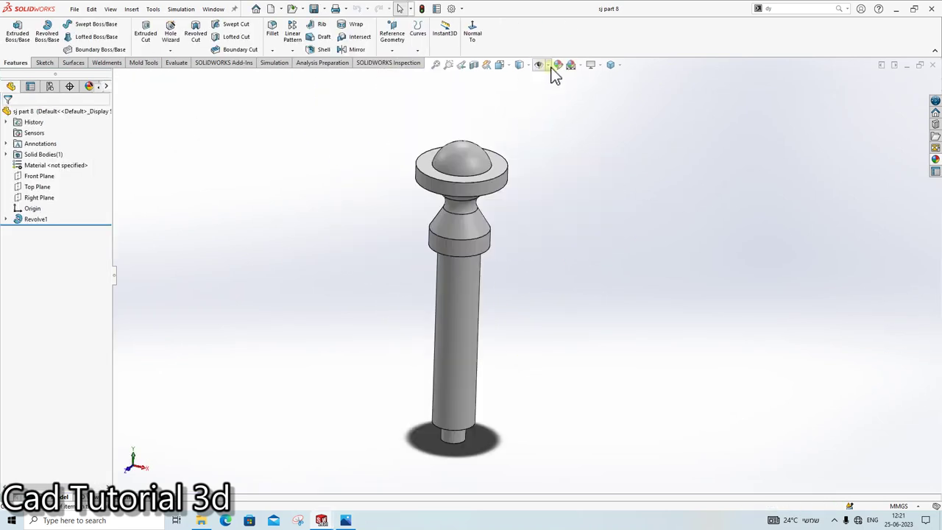
left_click(935, 159)
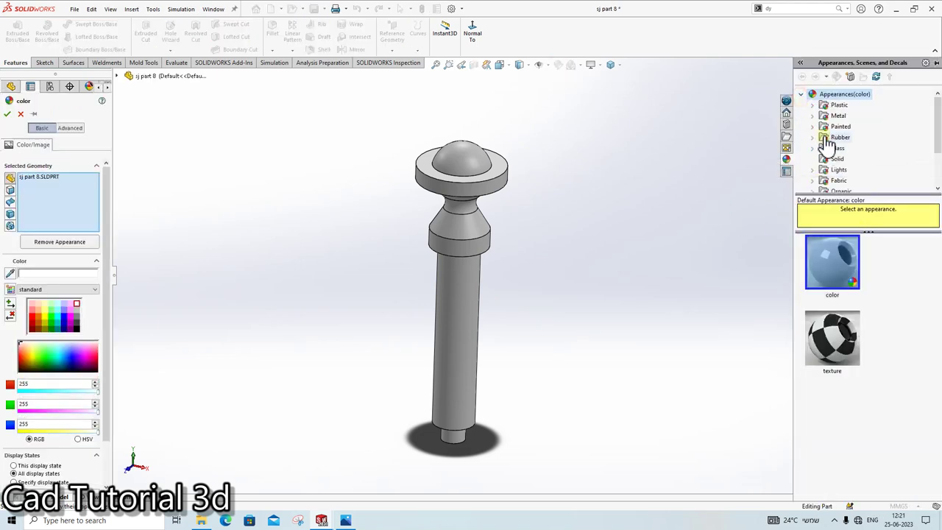
scroll(827, 170, "down", 1)
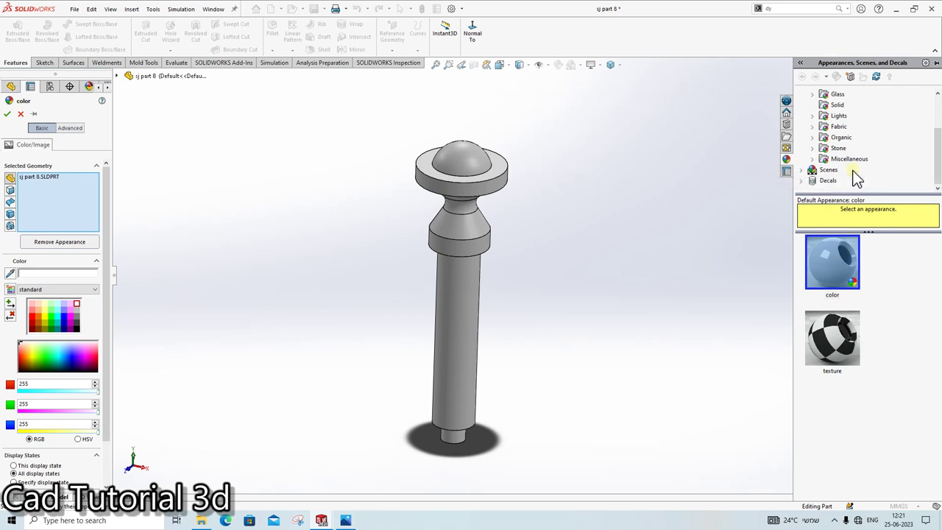
scroll(830, 159, "up", 1)
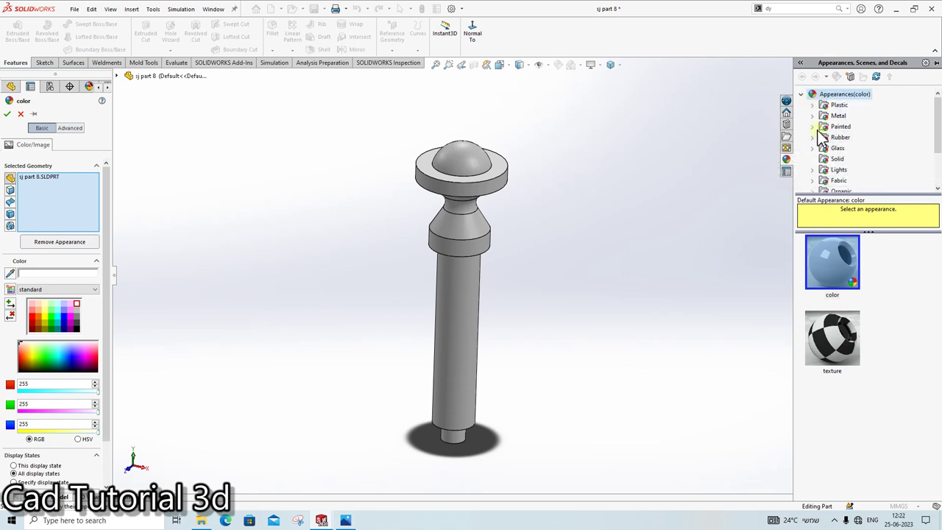
left_click(812, 117)
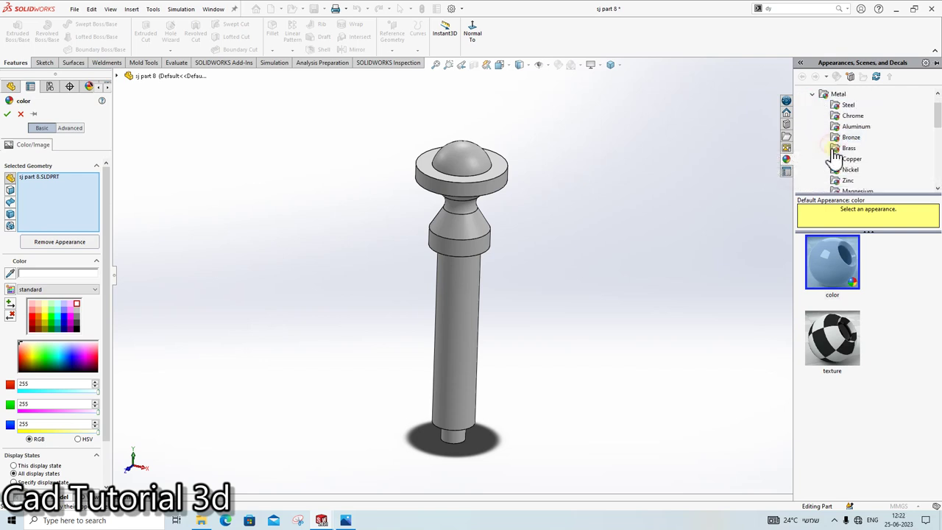
left_click(836, 149)
left_click(839, 242)
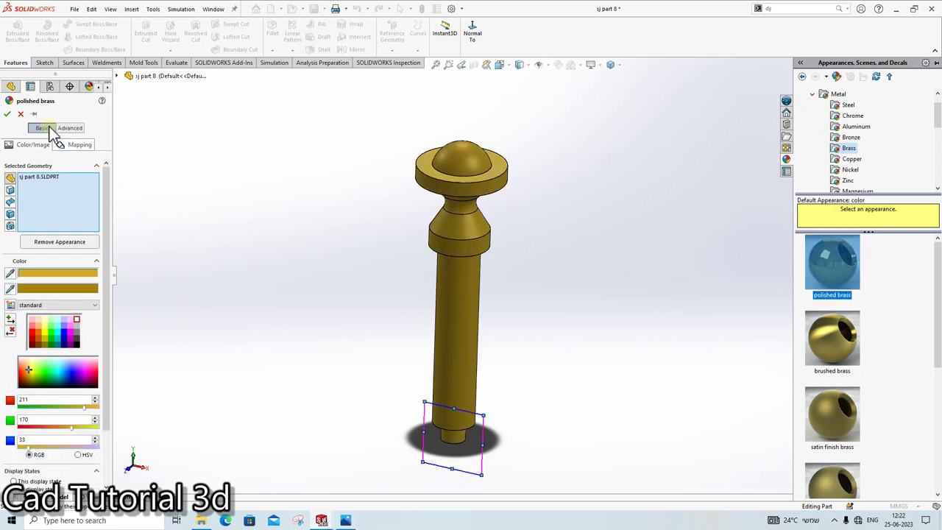
left_click(9, 114)
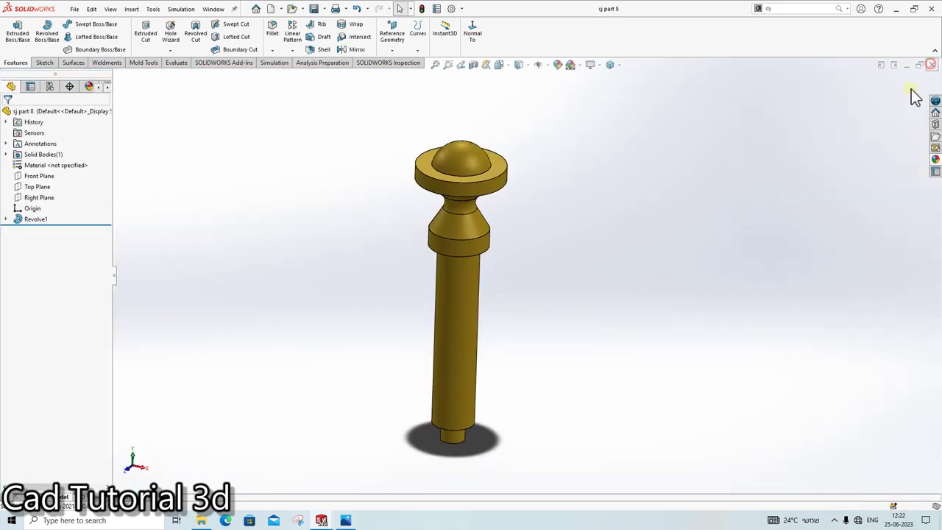
Step: Back in the assembly, start a Copy with Mates of the brass pin
key("ctrl+Tab")
middle_click_drag(500, 289, 449, 315)
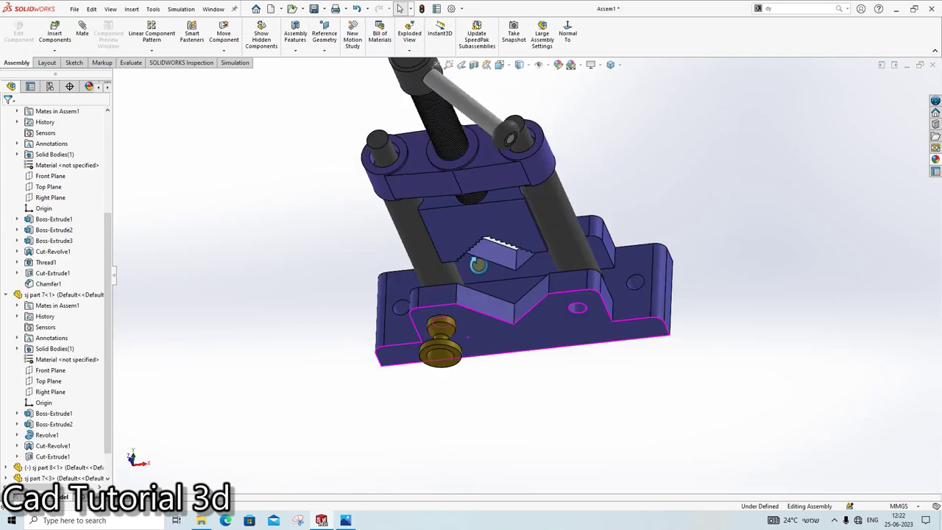
left_click(425, 343)
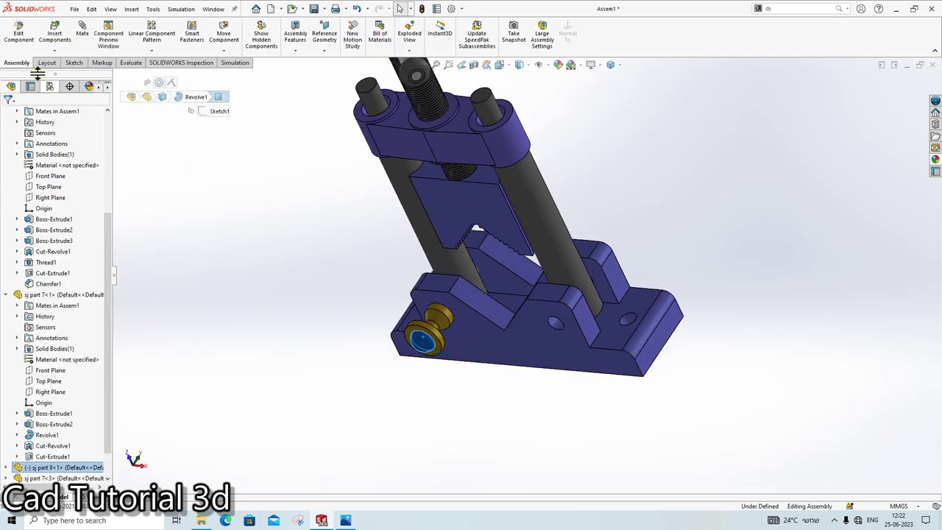
left_click(54, 50)
left_click(73, 95)
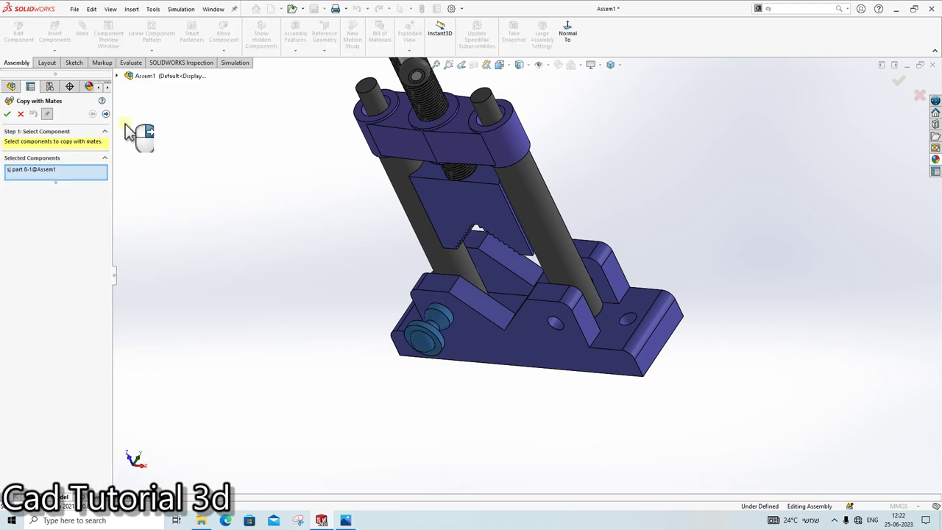
left_click(105, 115)
scroll(584, 331, "down", 2)
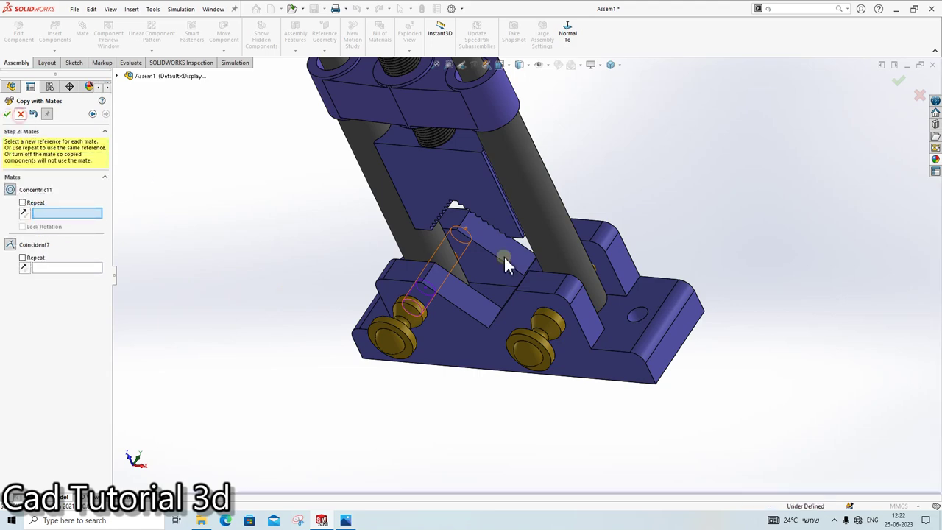
Step: Cancel the copy and turn to the Front view, selecting then deselecting the jaw block
key("Escape")
scroll(517, 218, "up", 2)
key("ctrl+1")
scroll(517, 219, "down", 3)
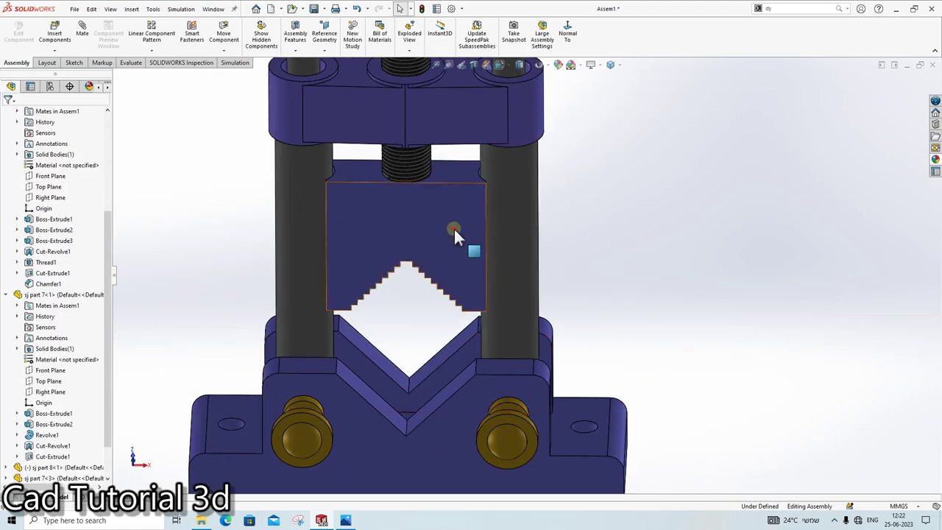
left_click(462, 215)
left_click(720, 220)
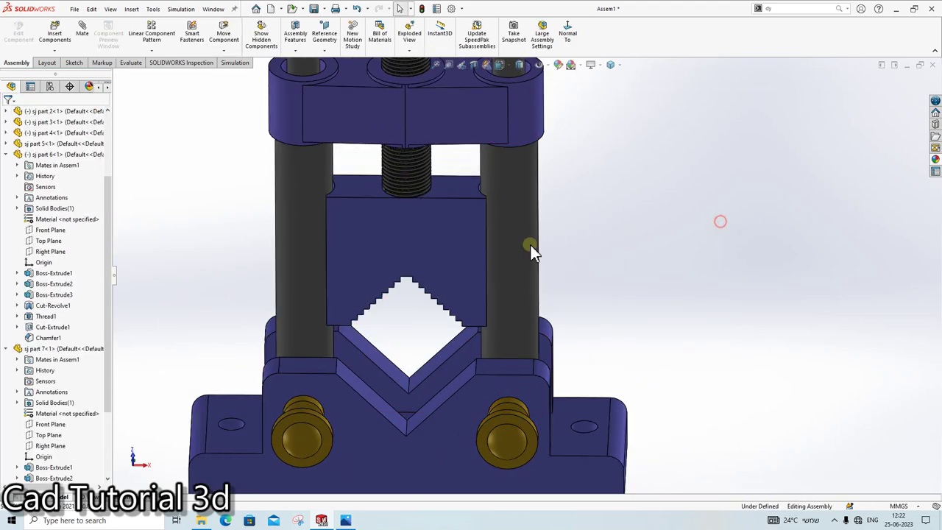
Step: Start the Evaluate Measure tool and trial-measure two vise faces, then clear them
left_click(132, 64)
left_click(138, 33)
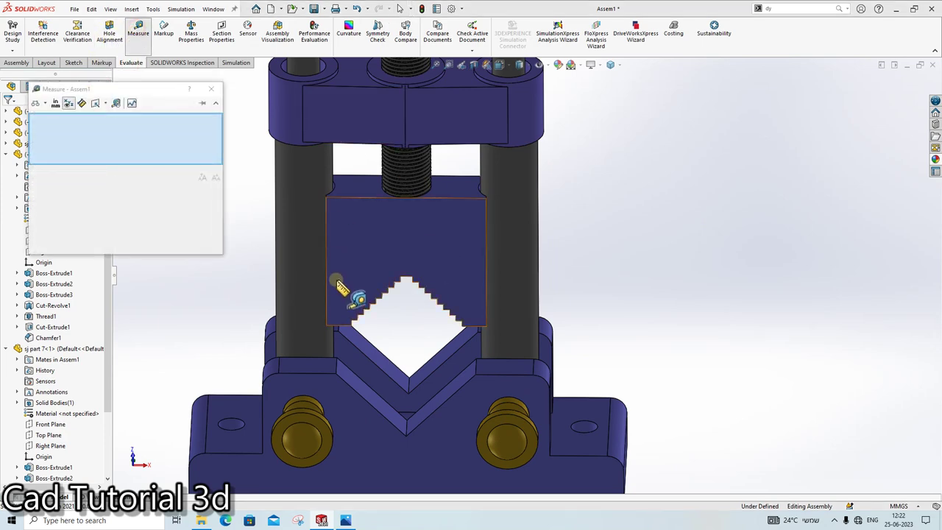
middle_click_drag(343, 284, 362, 197)
left_click(361, 197)
mouse_move(410, 225)
middle_mouse_down()
mouse_move(447, 395)
mouse_move(447, 441)
middle_mouse_up()
left_click(446, 433)
scroll(430, 318, "up", 3)
left_click(298, 335)
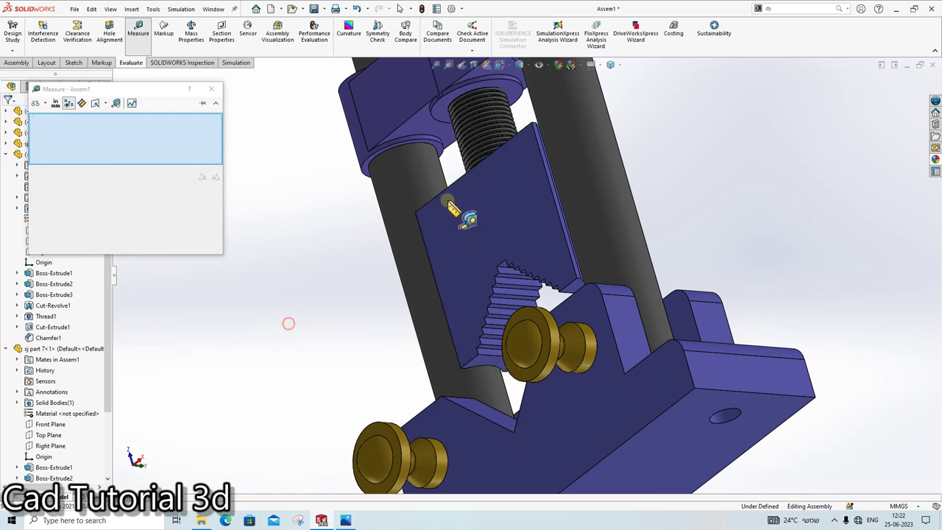
Step: Measure the upper clamp face to the base face, reading 161 mm
scroll(441, 164, "down", 3)
scroll(446, 161, "down", 3)
left_click(447, 160)
scroll(494, 315, "up", 3)
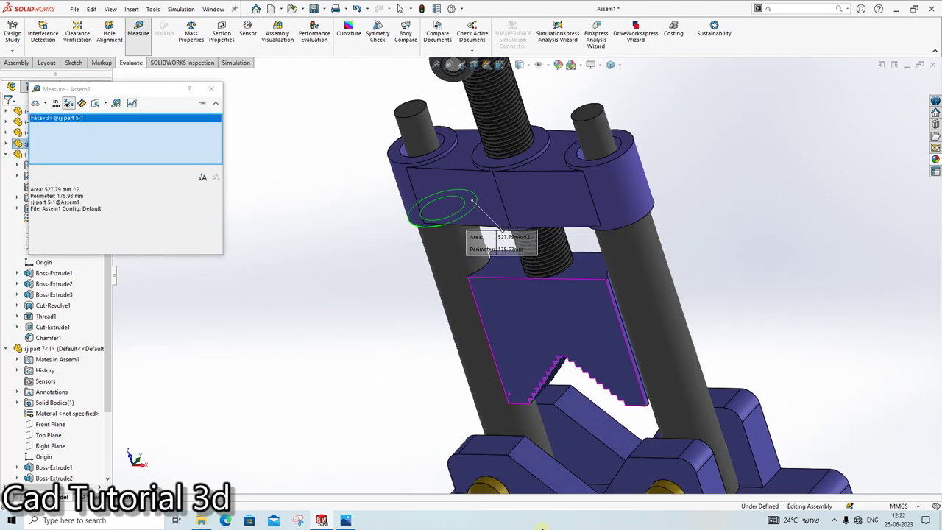
scroll(581, 437, "down", 3)
scroll(645, 400, "down", 2)
left_click(642, 395)
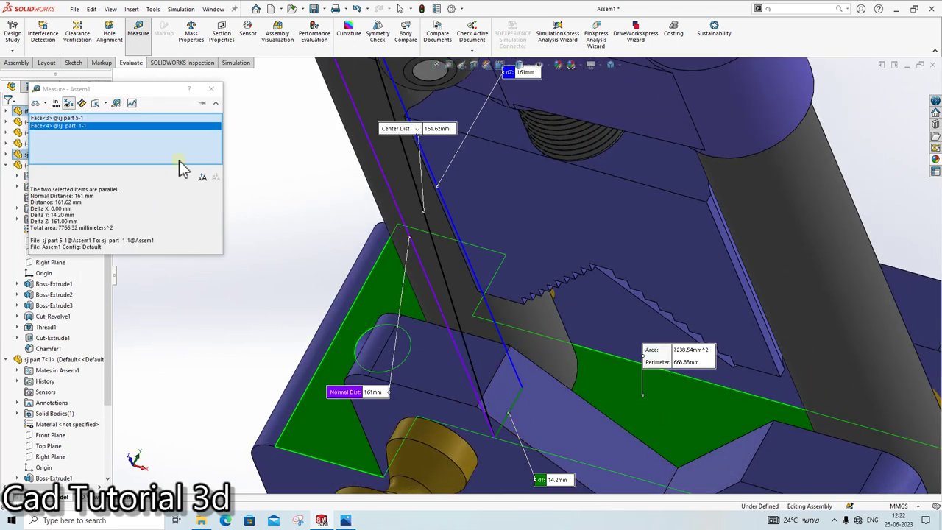
left_click(211, 90)
Step: Mate a base face to the jaw's bottom face, trying then cancelling a linear coupler
left_click(7, 64)
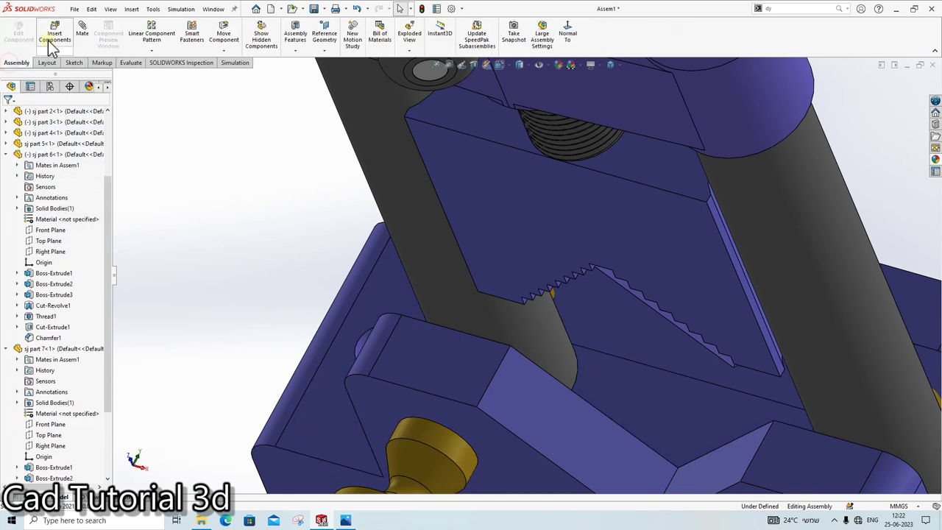
left_click(624, 399)
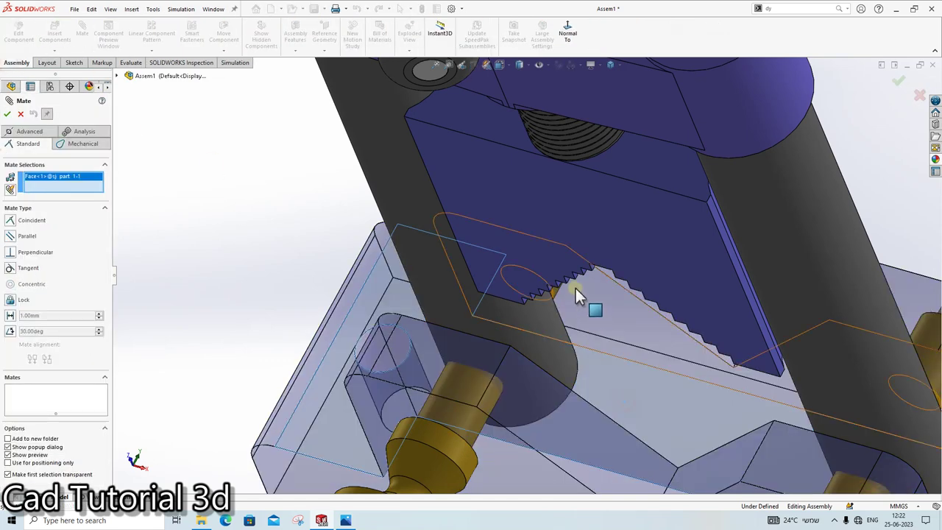
middle_click_drag(575, 286, 563, 189)
scroll(498, 193, "down", 3)
mouse_move(498, 192)
middle_mouse_down()
mouse_move(475, 110)
mouse_move(483, 200)
middle_mouse_up()
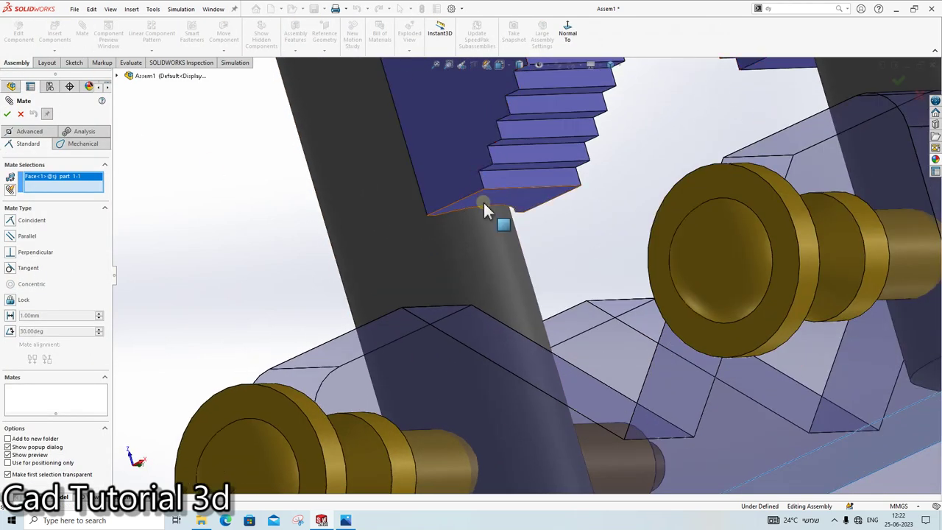
left_click(537, 251)
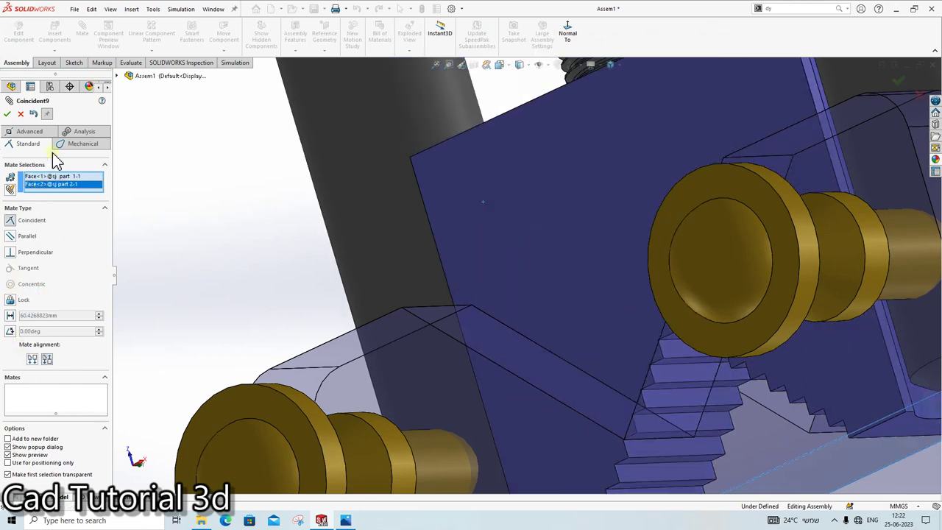
left_click(26, 143)
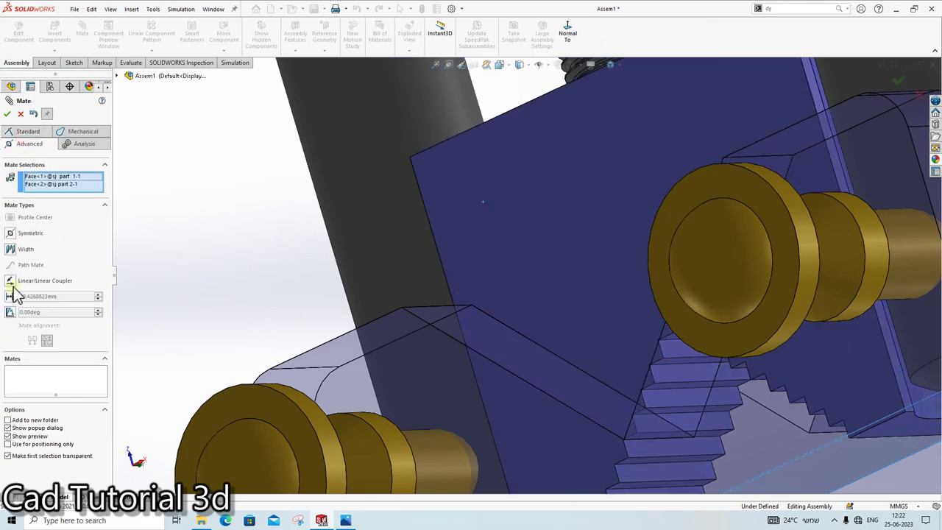
left_click(15, 283)
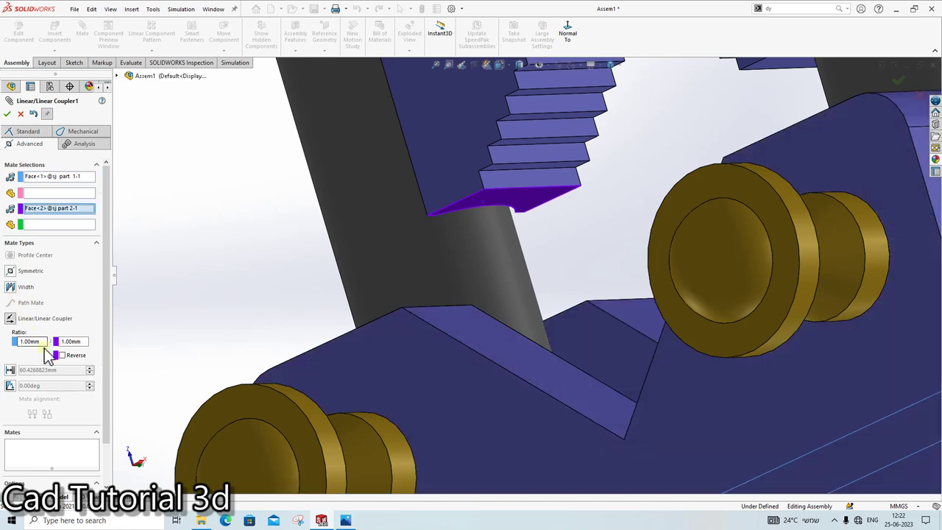
left_click(22, 114)
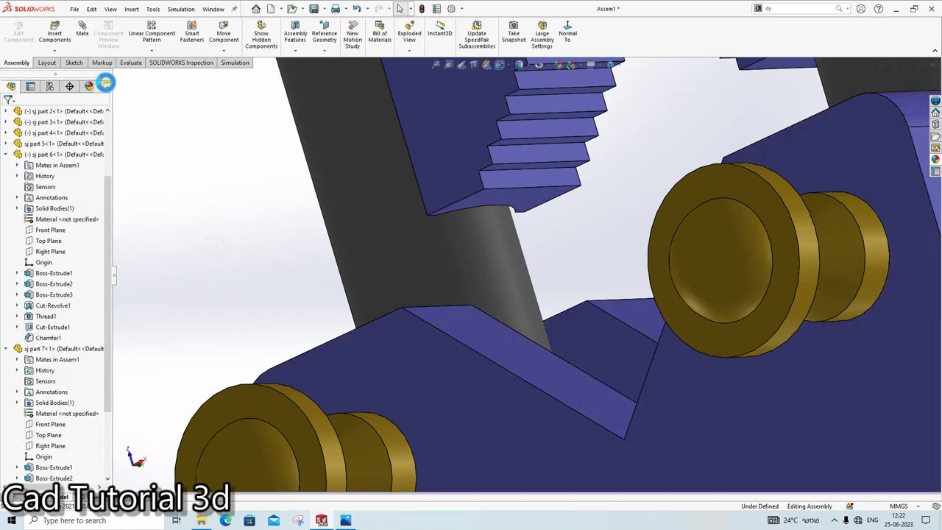
Step: Add a limit distance mate between jaw bottom and base face, 0 to 91 mm
left_click(530, 201)
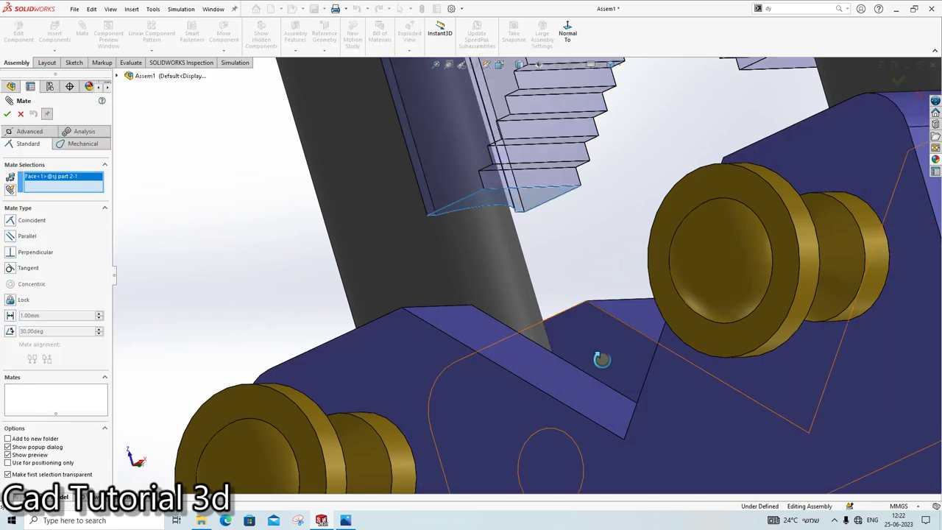
mouse_move(598, 361)
middle_mouse_down()
mouse_move(626, 427)
mouse_move(616, 470)
mouse_move(599, 357)
middle_mouse_up()
left_click(599, 357)
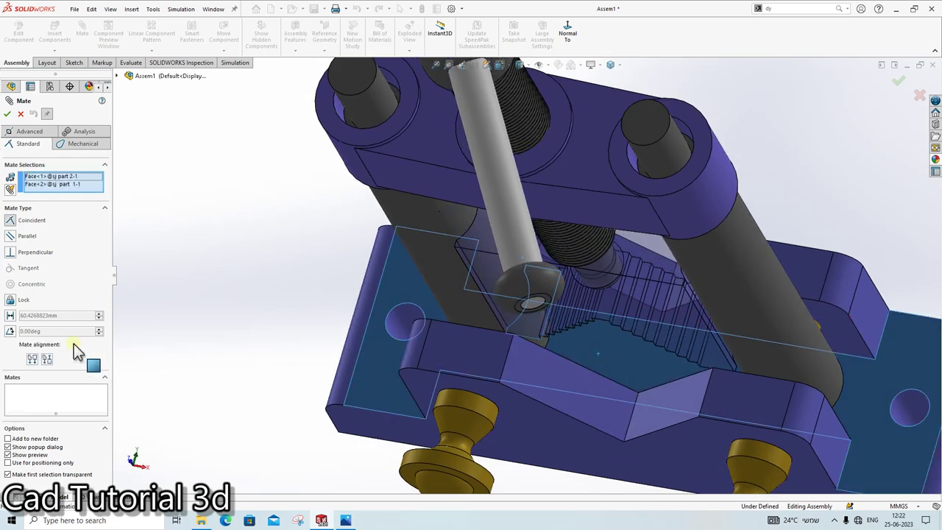
left_click(37, 134)
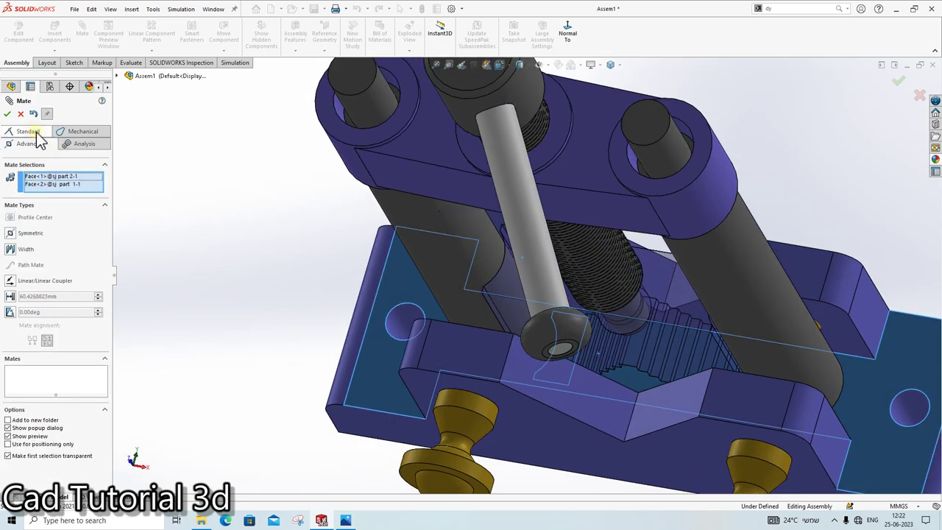
left_click(15, 297)
type("91")
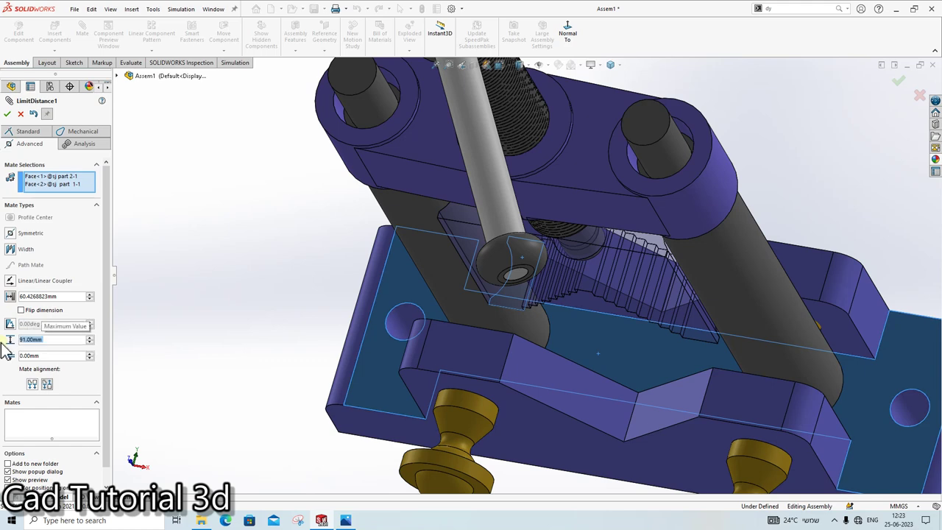
left_click(7, 113)
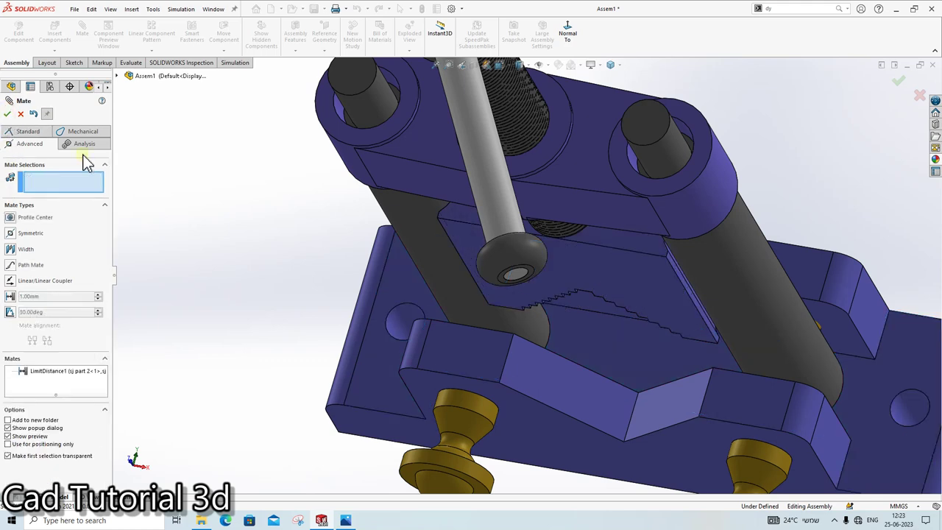
Step: Collapse the tree, then drag the handle and jaw downward to test the screw
key("Escape")
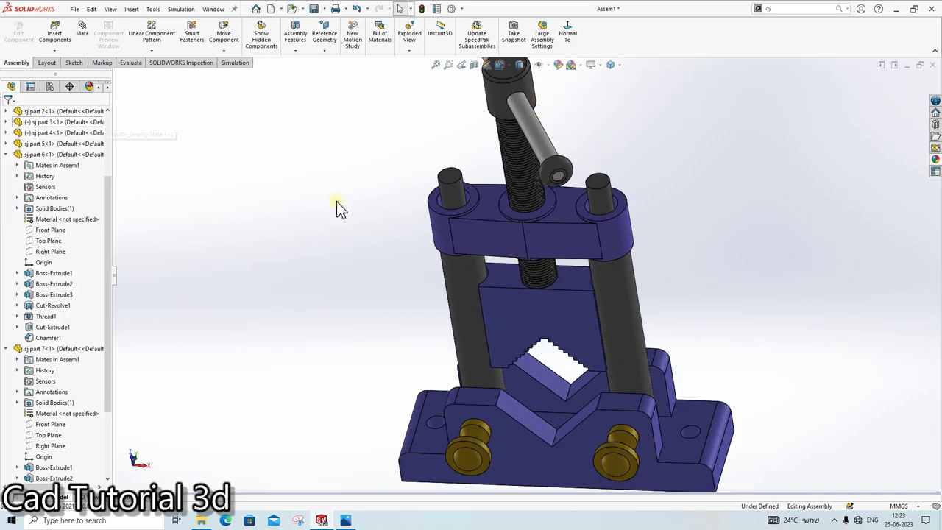
scroll(360, 265, "up", 3)
key("shift+c")
scroll(540, 221, "down", 3)
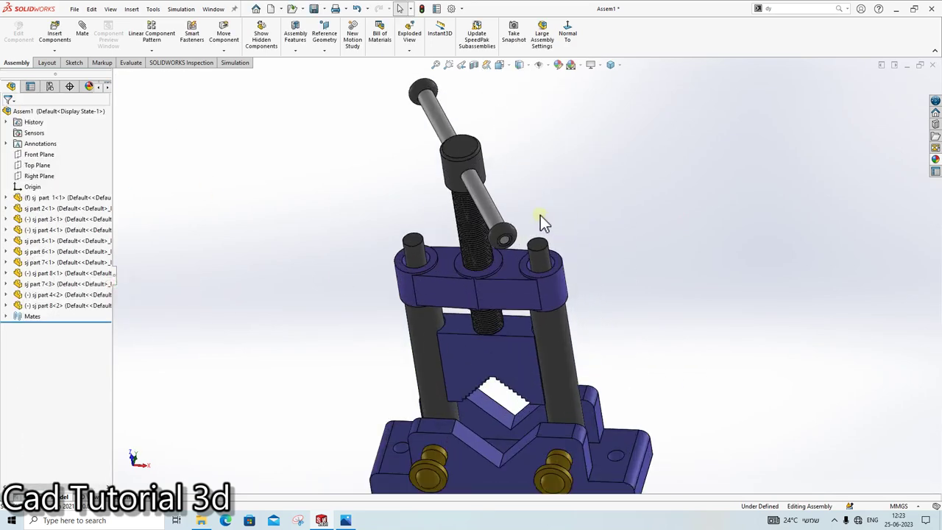
mouse_move(462, 185)
left_mouse_down()
mouse_move(523, 408)
mouse_move(548, 464)
left_mouse_up()
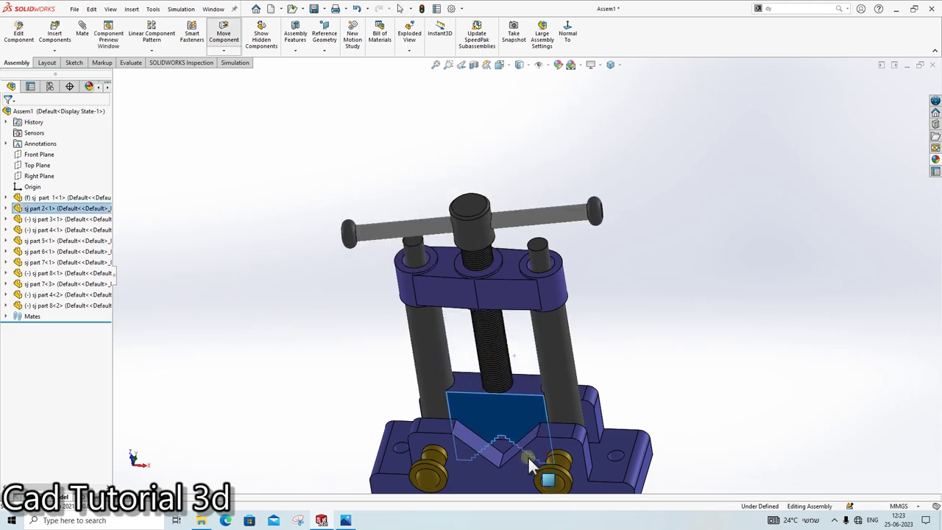
mouse_move(548, 464)
middle_mouse_down()
mouse_move(463, 434)
mouse_move(489, 351)
middle_mouse_up()
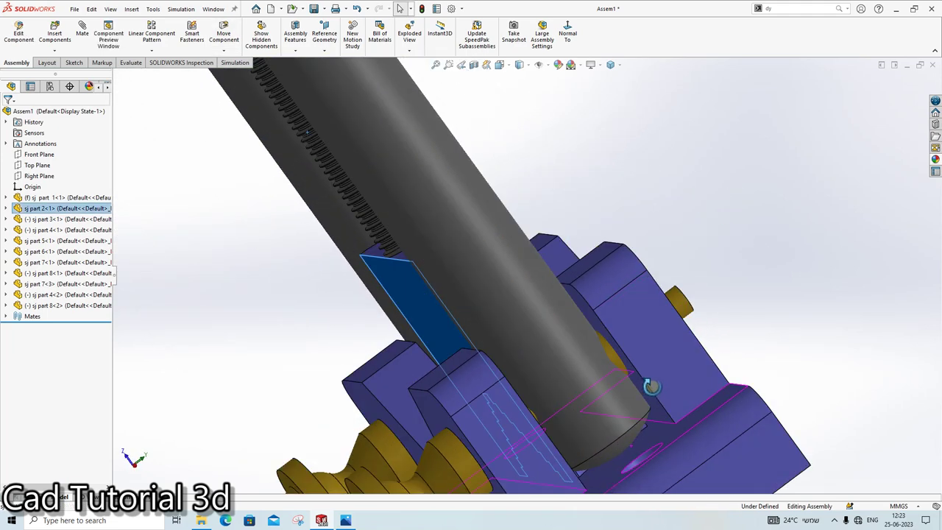
scroll(489, 350, "up", 5)
scroll(479, 281, "up", 3)
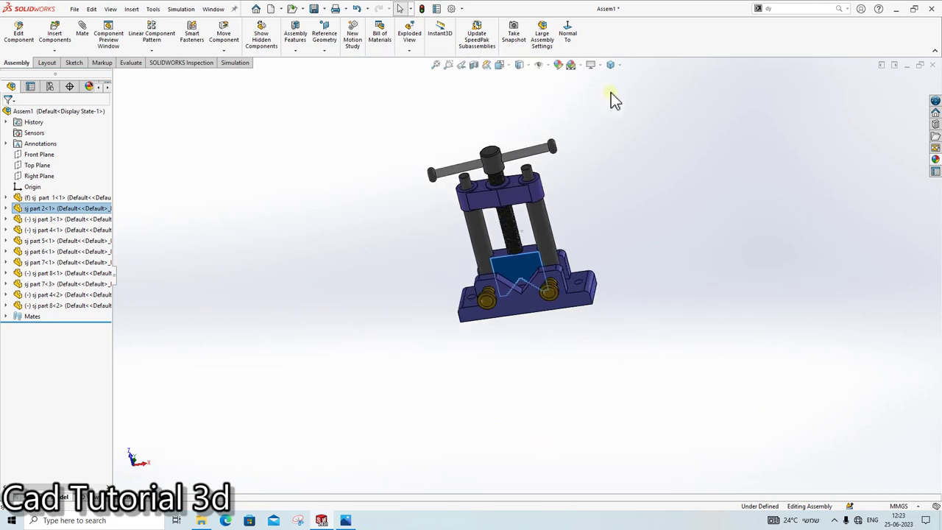
Step: In Front view, drag the jaw up toward the top plate and back down
left_click(568, 35)
scroll(478, 242, "down", 5)
mouse_move(518, 382)
left_mouse_down()
mouse_move(515, 252)
mouse_move(480, 209)
left_mouse_up()
scroll(486, 215, "down", 5)
scroll(515, 246, "up", 6)
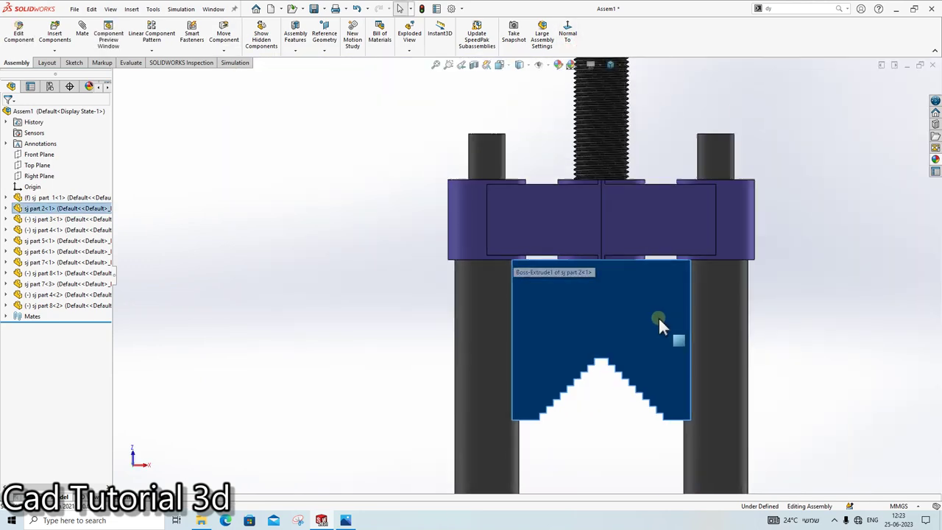
left_click_drag(634, 350, 641, 498)
scroll(584, 368, "up", 3)
scroll(584, 368, "down", 3)
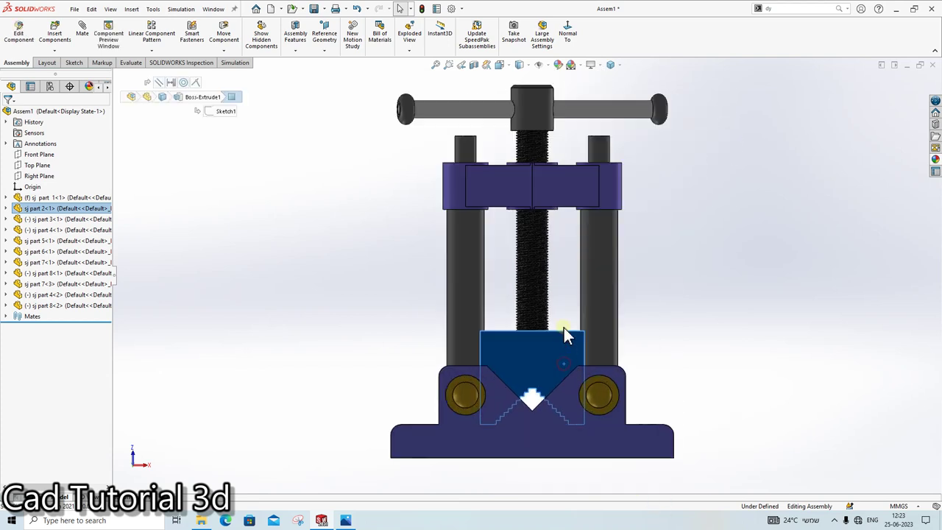
mouse_move(563, 332)
left_mouse_down()
mouse_move(539, 210)
mouse_move(537, 353)
left_mouse_up()
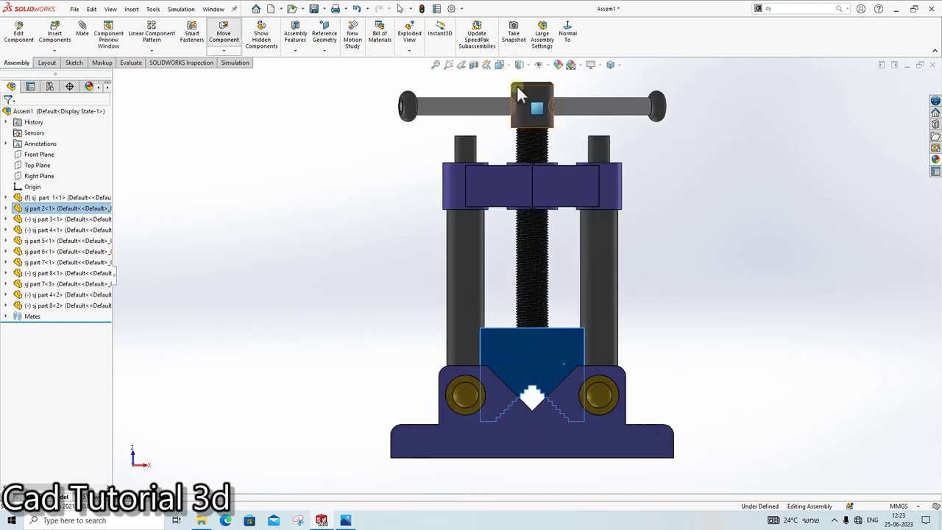
key("Escape")
Step: Edit and confirm the Screw1 mate from the assembly mates list
left_click(5, 316)
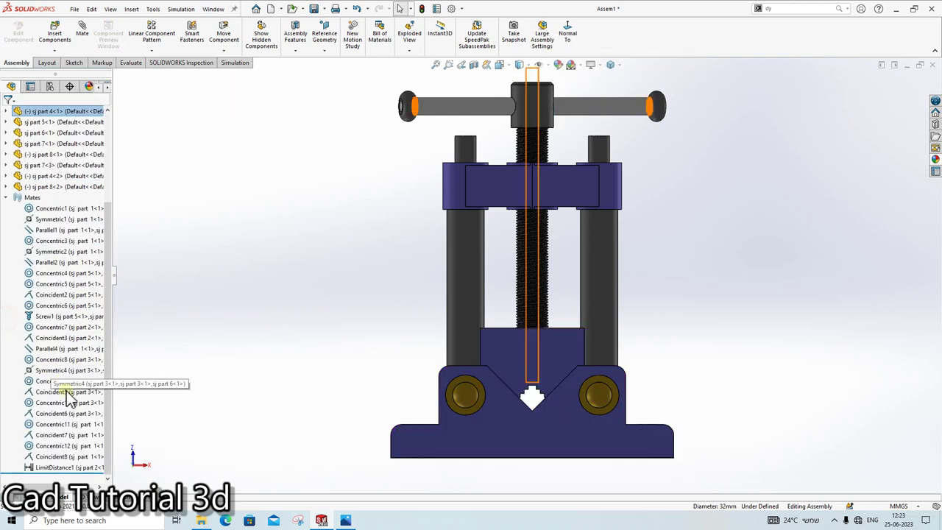
left_click(70, 317)
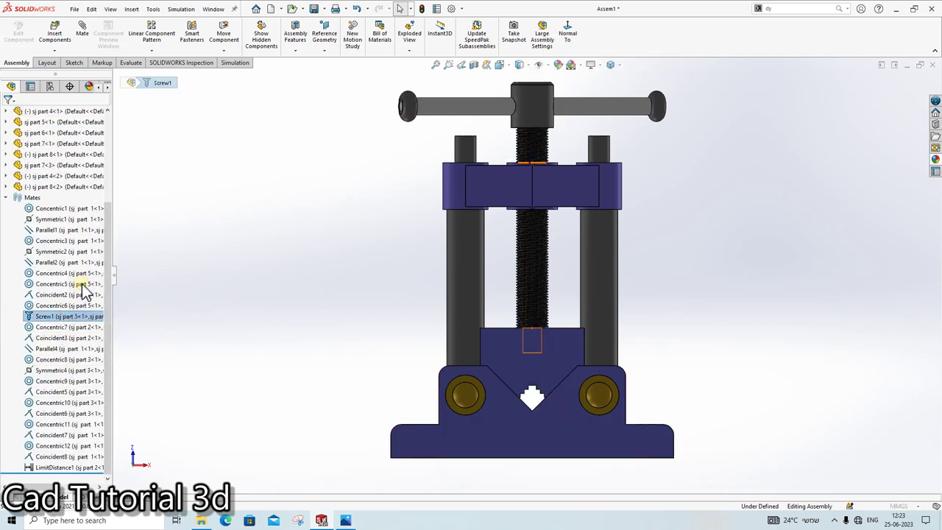
left_click(83, 289)
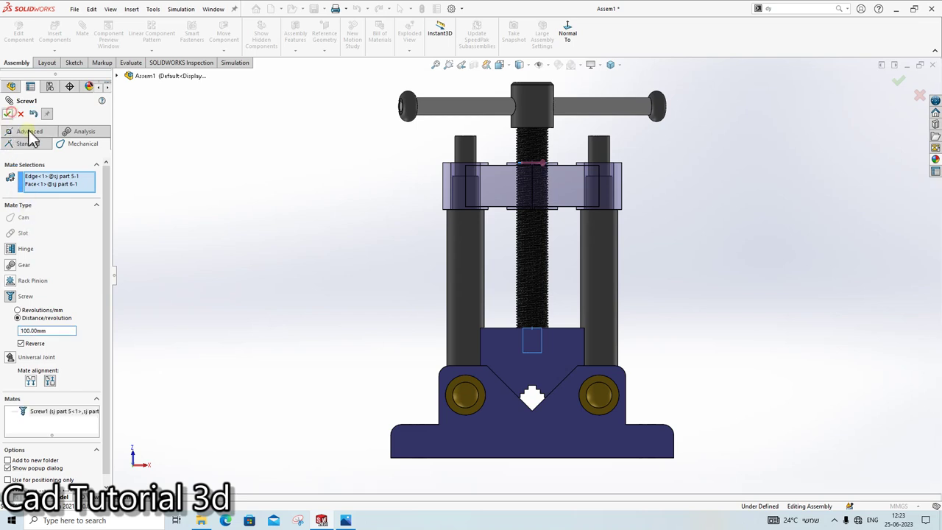
left_click(199, 258)
key("Escape")
Step: Drag the handle and jaw to check the screw follows along the posts
left_click_drag(533, 110, 559, 79)
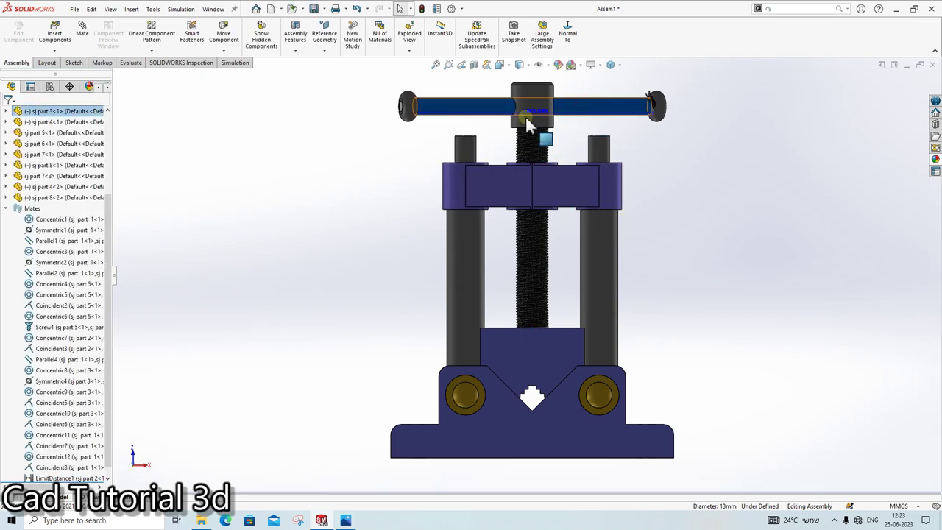
scroll(540, 242, "up", 5)
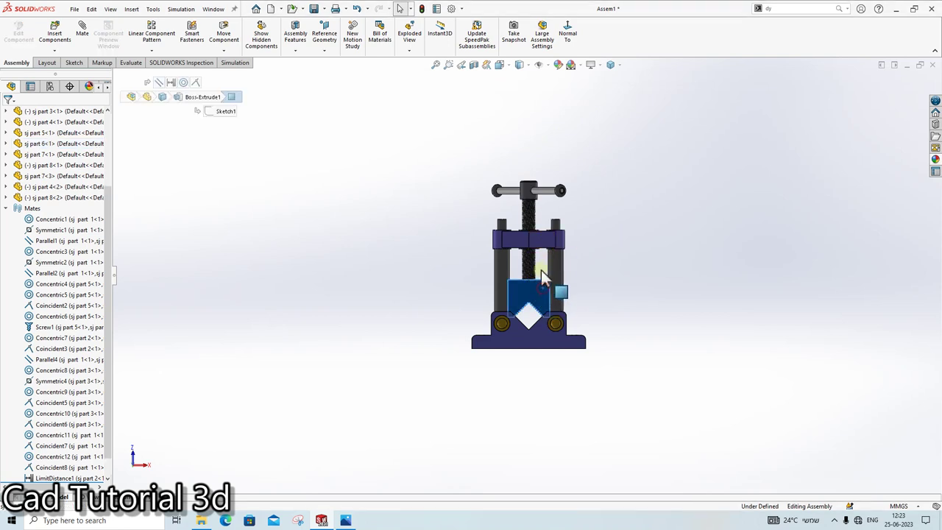
mouse_move(542, 278)
left_mouse_down()
mouse_move(546, 242)
mouse_move(550, 262)
left_mouse_up()
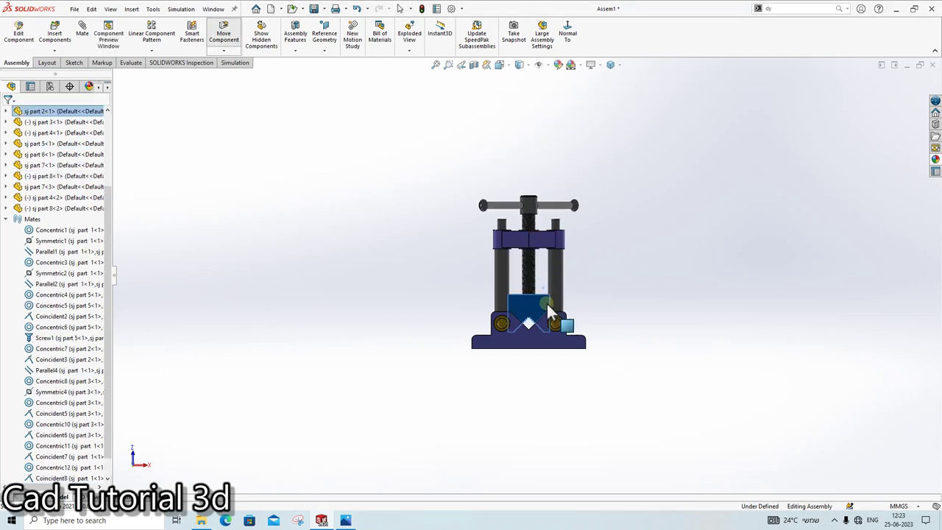
mouse_move(545, 311)
left_mouse_down()
mouse_move(537, 269)
mouse_move(550, 252)
left_mouse_up()
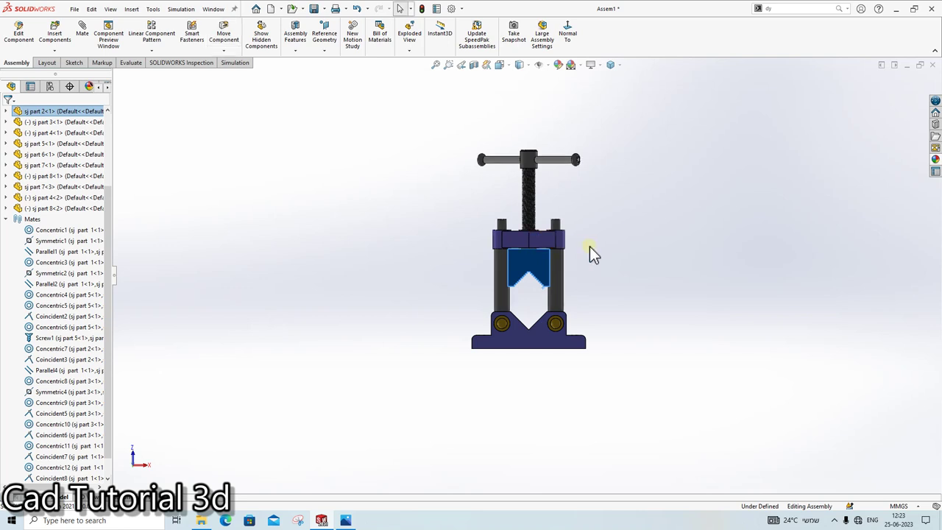
mouse_move(593, 252)
middle_mouse_down()
mouse_move(571, 313)
mouse_move(557, 304)
middle_mouse_up()
scroll(544, 294, "down", 3)
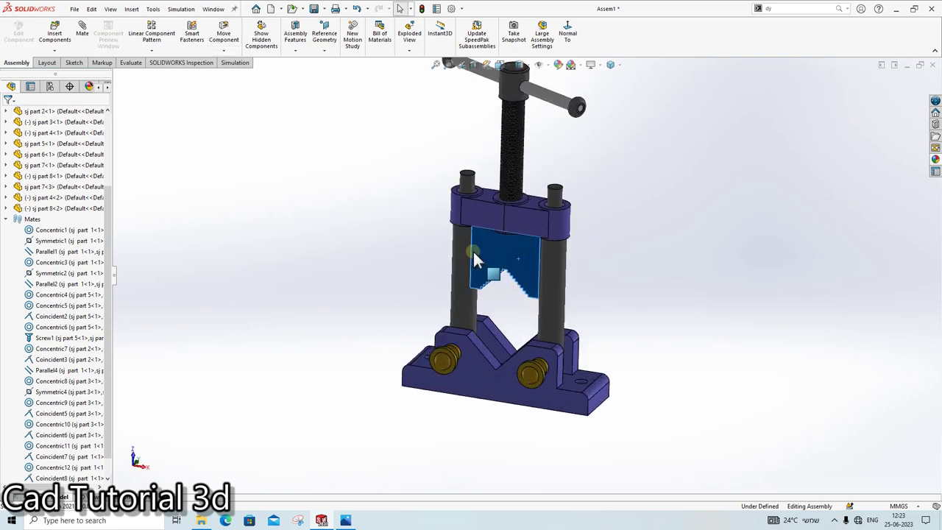
left_click(630, 197)
Step: Open the left guide rod, sj part 7, as its own part
mouse_move(631, 197)
middle_mouse_down()
mouse_move(510, 237)
mouse_move(492, 313)
middle_mouse_up()
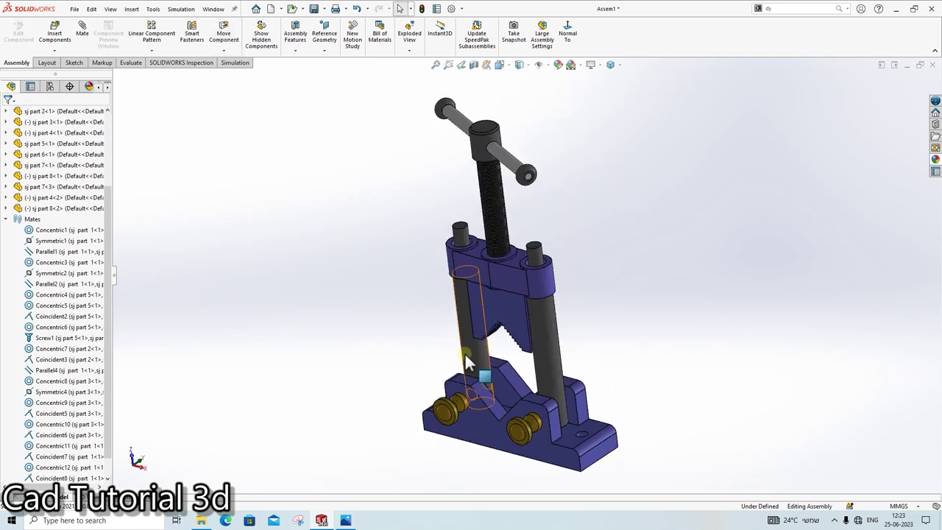
left_click(492, 315)
left_click(496, 309)
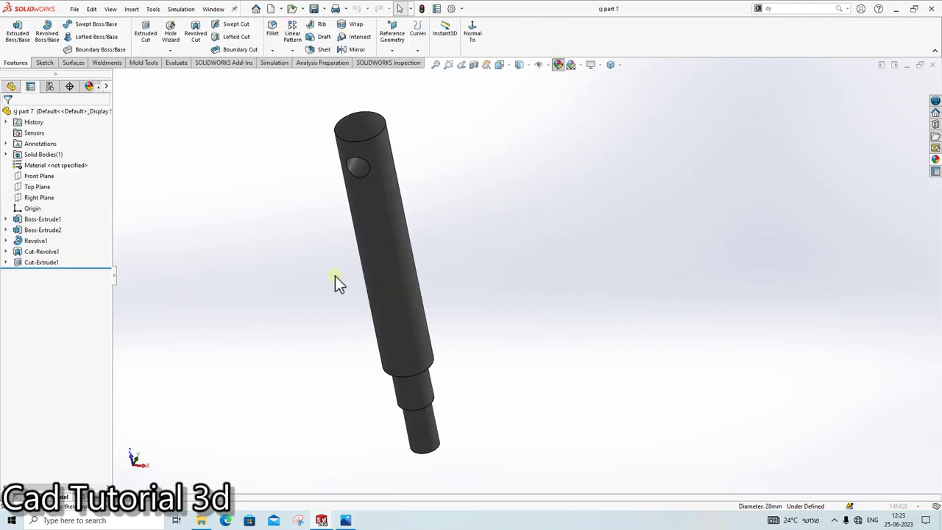
Step: Give the guide rod part a light grey colour and switch back to Assem1
left_click(77, 304)
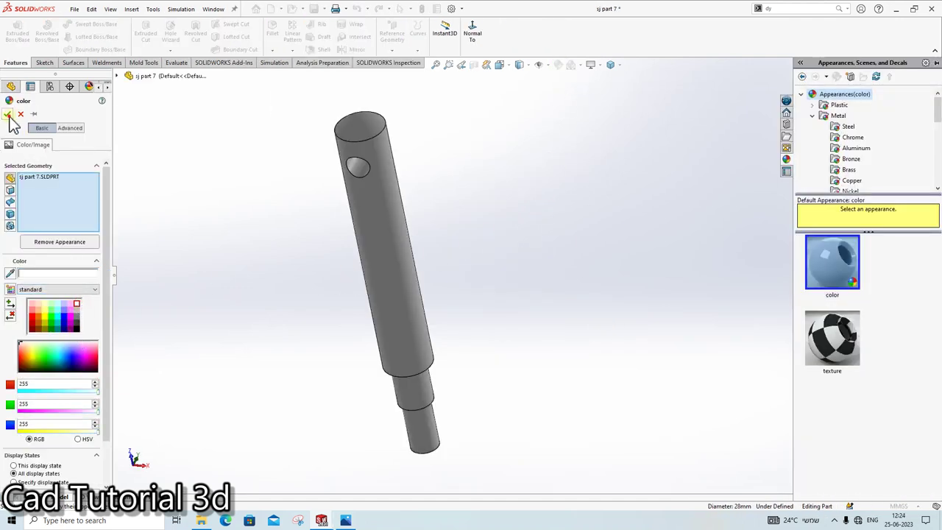
left_click(8, 115)
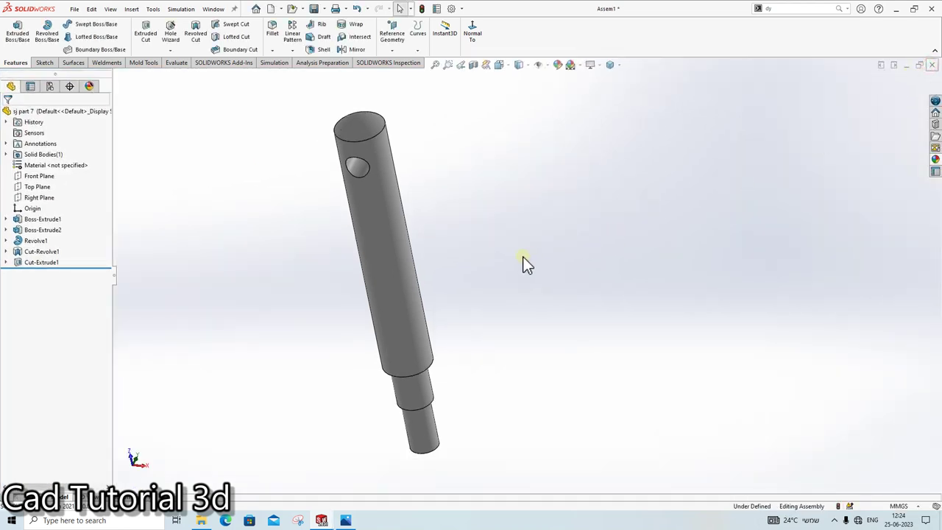
key("ctrl+Tab")
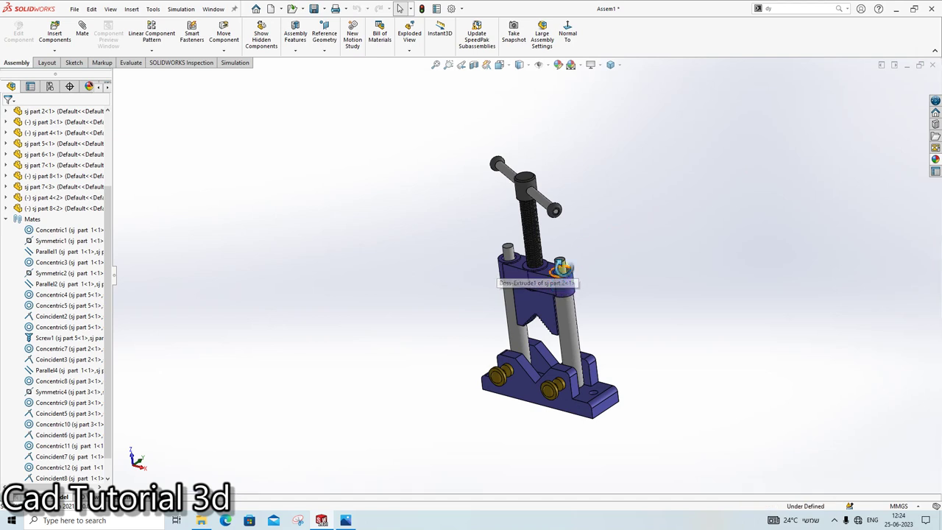
Step: In Front view, drag the handle and jaw to test the screw motion
mouse_move(559, 264)
middle_mouse_down()
mouse_move(611, 236)
mouse_move(567, 301)
mouse_move(585, 209)
middle_mouse_up()
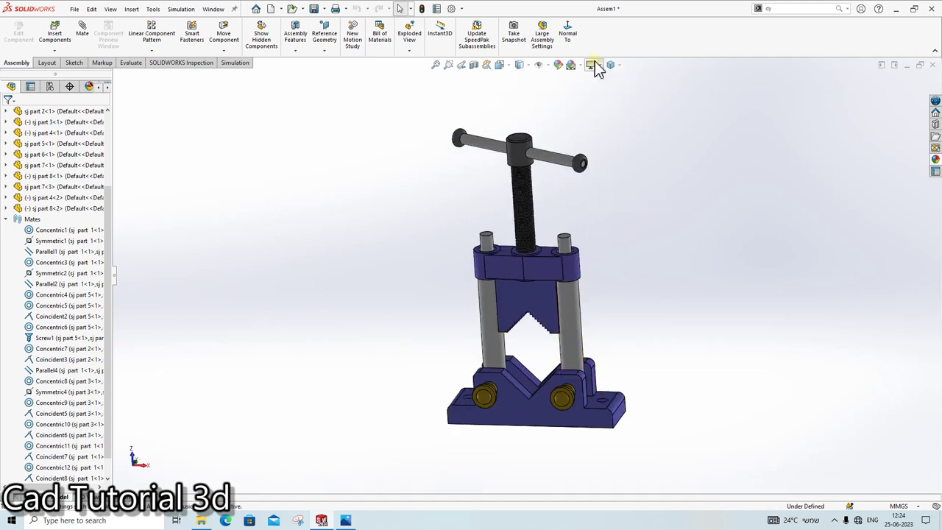
key("ctrl+1")
mouse_move(535, 290)
left_mouse_down()
mouse_move(544, 330)
mouse_move(581, 210)
left_mouse_up()
mouse_move(565, 172)
left_mouse_down()
mouse_move(351, 204)
mouse_move(269, 246)
left_mouse_up()
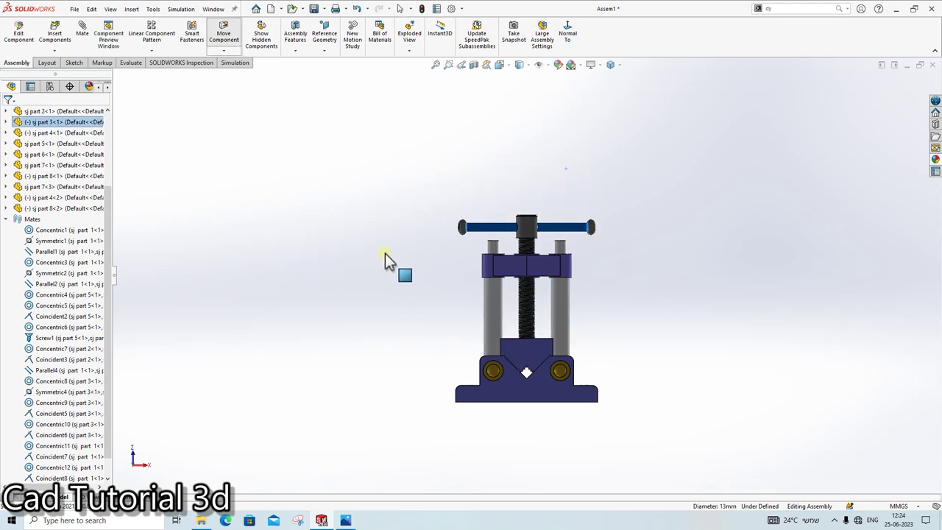
key("Escape")
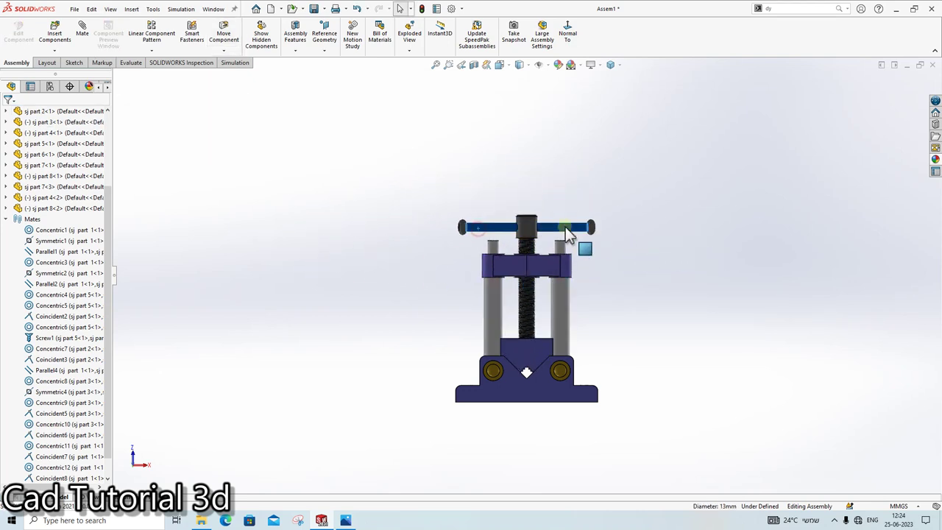
left_click_drag(567, 234, 698, 233)
left_click_drag(505, 232, 641, 236)
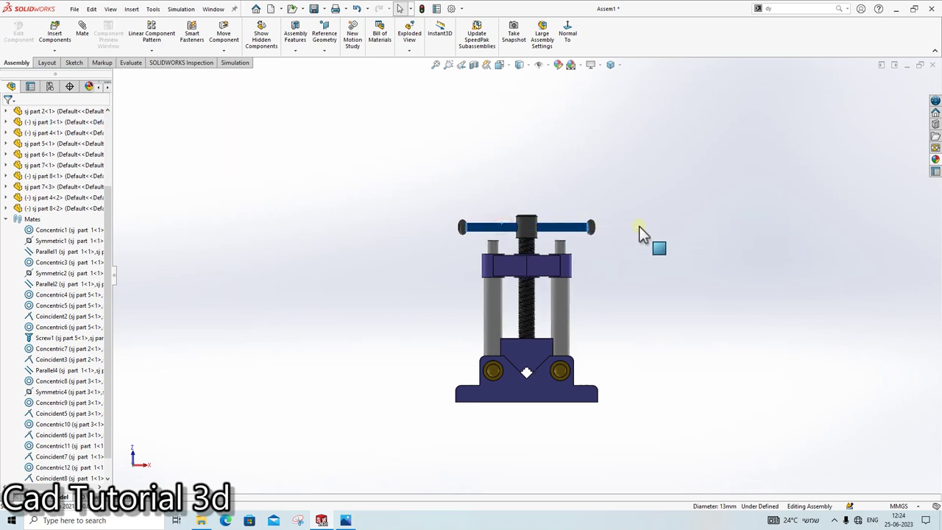
Step: Collapse the assembly tree to top-level items and drag the jaw again to retest
right_click(19, 269)
left_click(51, 273)
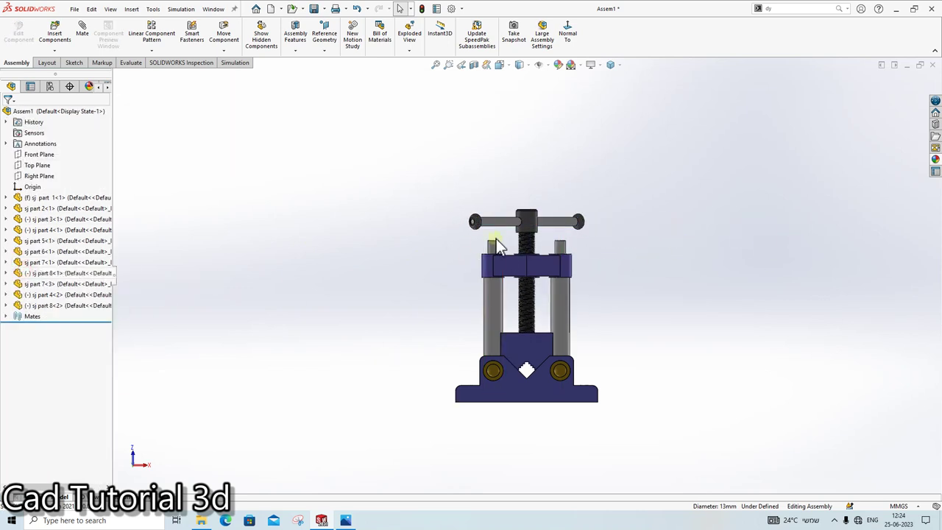
scroll(581, 227, "down", 2)
left_click_drag(579, 219, 779, 197)
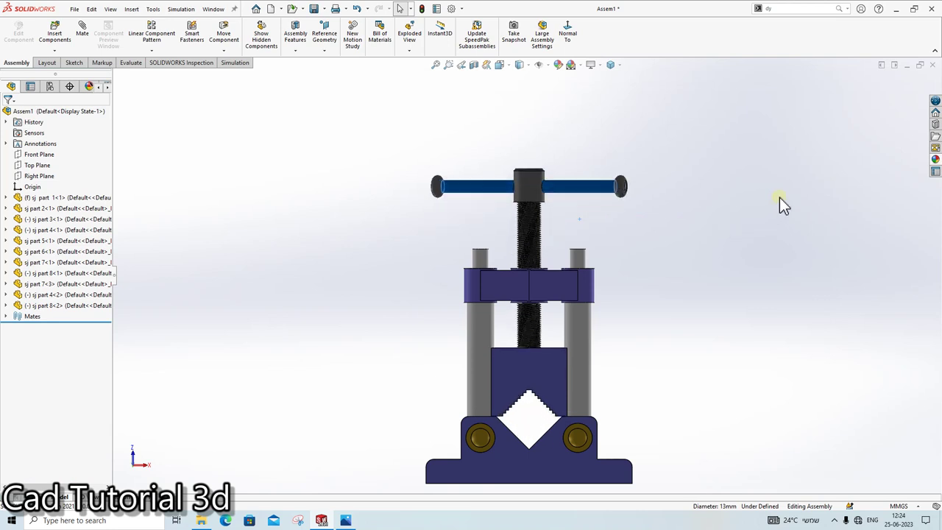
left_click(572, 372)
mouse_move(573, 374)
left_mouse_down()
mouse_move(580, 431)
mouse_move(595, 305)
mouse_move(598, 448)
mouse_move(599, 324)
mouse_move(578, 452)
mouse_move(559, 323)
mouse_move(563, 446)
left_mouse_up()
left_click(683, 328)
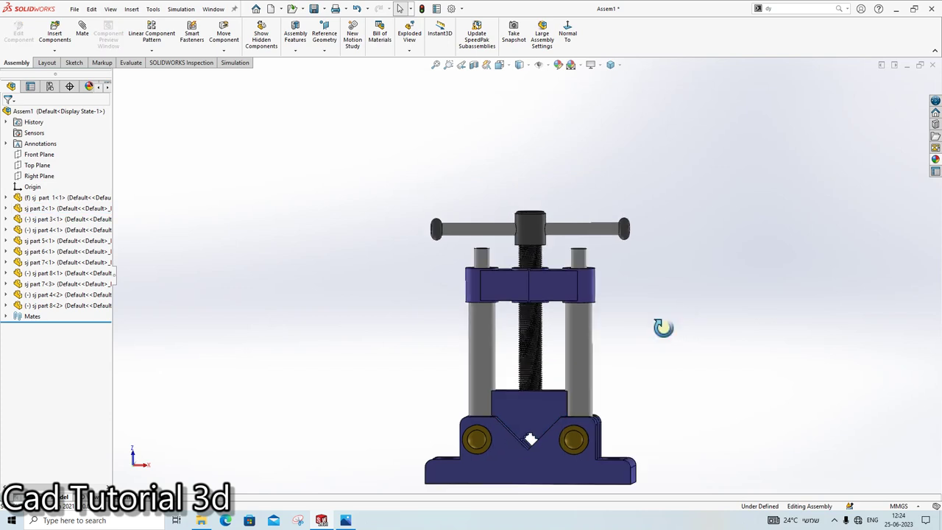
mouse_move(662, 328)
middle_mouse_down()
mouse_move(567, 412)
mouse_move(601, 424)
mouse_move(559, 345)
middle_mouse_up()
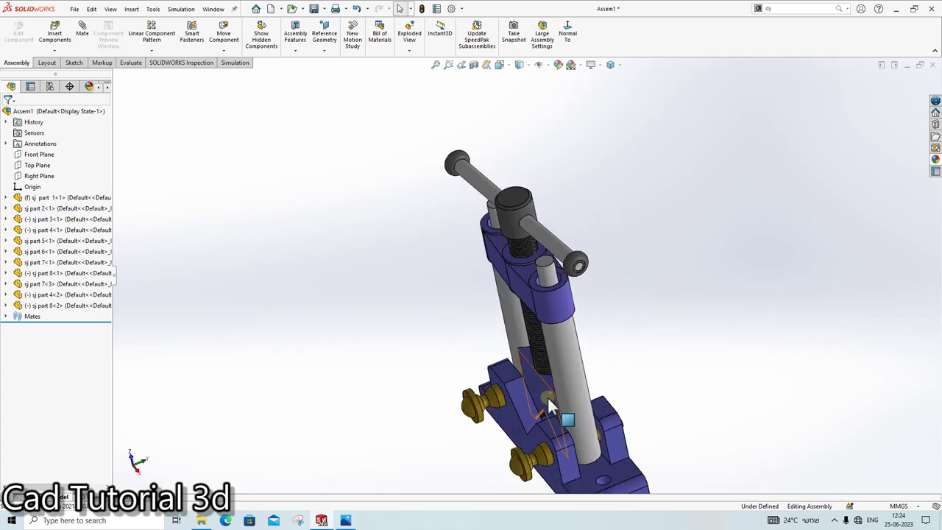
scroll(548, 324, "down", 3)
scroll(540, 314, "down", 2)
scroll(535, 269, "down", 2)
mouse_move(535, 269)
left_mouse_down()
mouse_move(541, 397)
mouse_move(535, 283)
mouse_move(530, 392)
left_mouse_up()
left_click(721, 254)
mouse_move(721, 254)
middle_mouse_down()
mouse_move(586, 313)
mouse_move(672, 241)
mouse_move(834, 316)
mouse_move(557, 382)
mouse_move(672, 434)
mouse_move(478, 507)
mouse_move(351, 505)
mouse_move(502, 384)
middle_mouse_up()
scroll(502, 384, "up", 2)
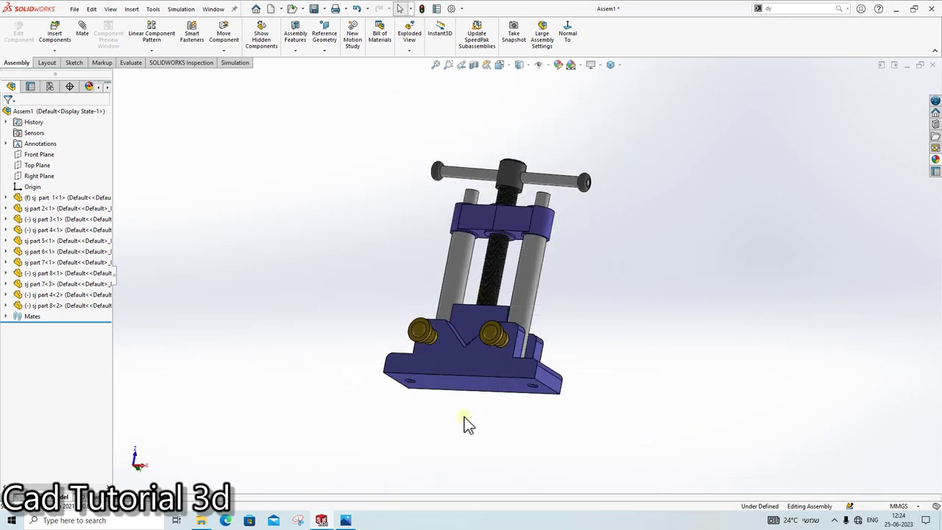
mouse_move(572, 296)
middle_mouse_down()
mouse_move(525, 410)
mouse_move(498, 380)
mouse_move(609, 297)
mouse_move(735, 300)
mouse_move(642, 322)
mouse_move(499, 421)
middle_mouse_up()
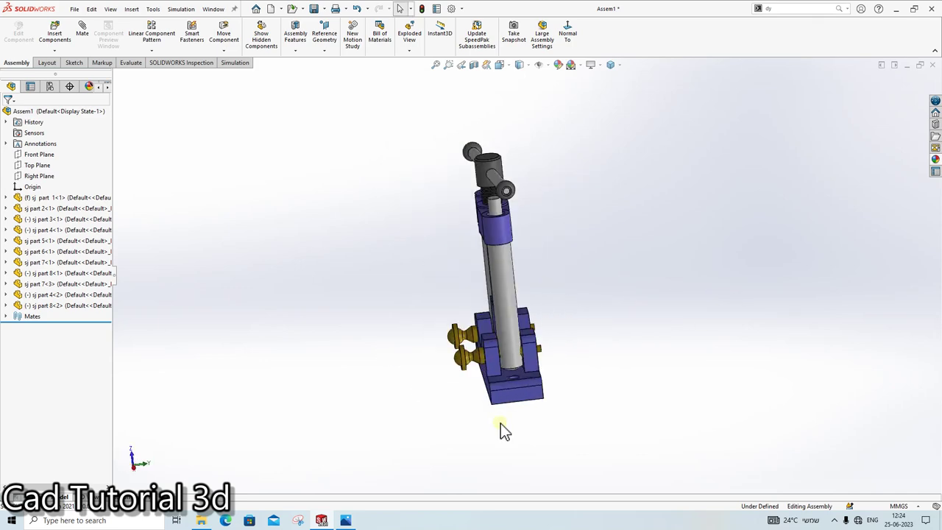
mouse_move(596, 298)
middle_mouse_down()
mouse_move(402, 361)
mouse_move(425, 481)
middle_mouse_up()
scroll(544, 316, "down", 2)
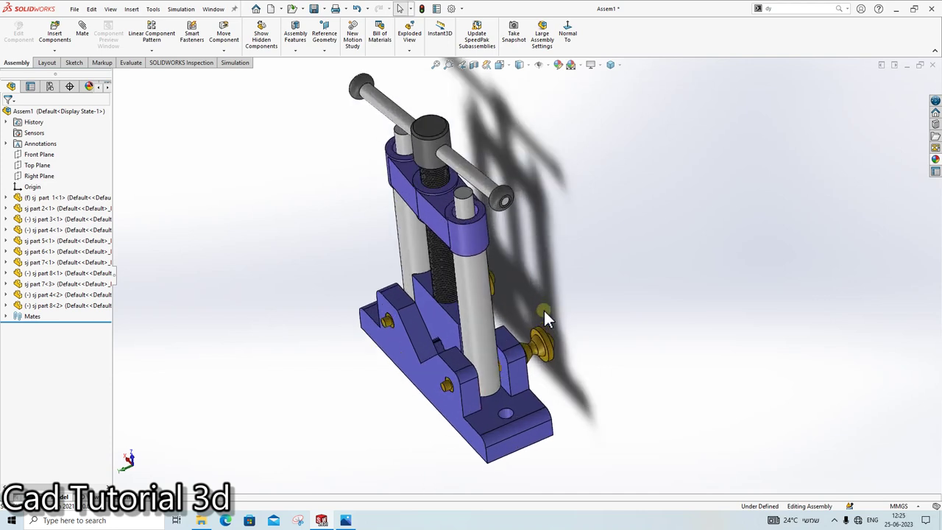
scroll(543, 308, "down", 2)
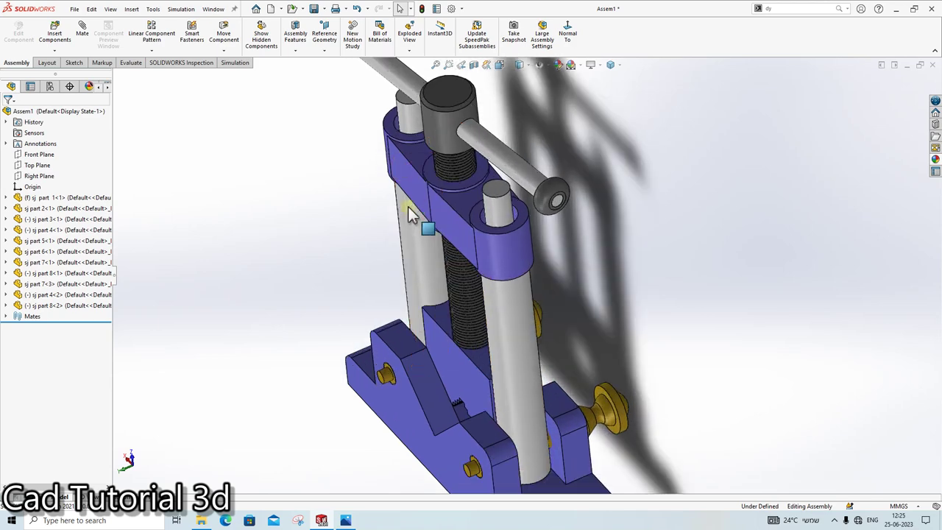
mouse_move(420, 221)
middle_mouse_down()
mouse_move(508, 335)
mouse_move(563, 326)
middle_mouse_up()
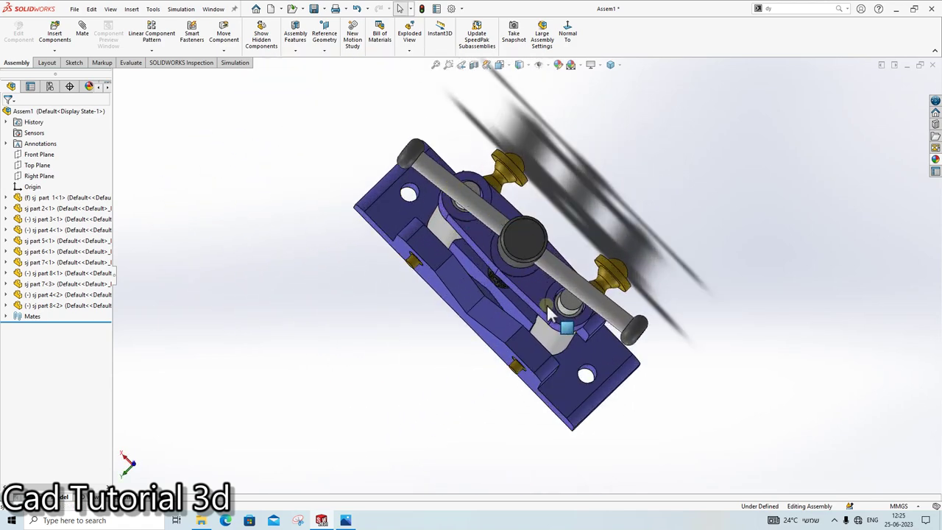
scroll(564, 326, "down", 2)
mouse_move(513, 417)
middle_mouse_down()
mouse_move(654, 259)
mouse_move(556, 301)
mouse_move(592, 252)
mouse_move(517, 328)
mouse_move(520, 411)
mouse_move(633, 287)
mouse_move(664, 275)
mouse_move(633, 327)
middle_mouse_up()
scroll(503, 362, "down", 2)
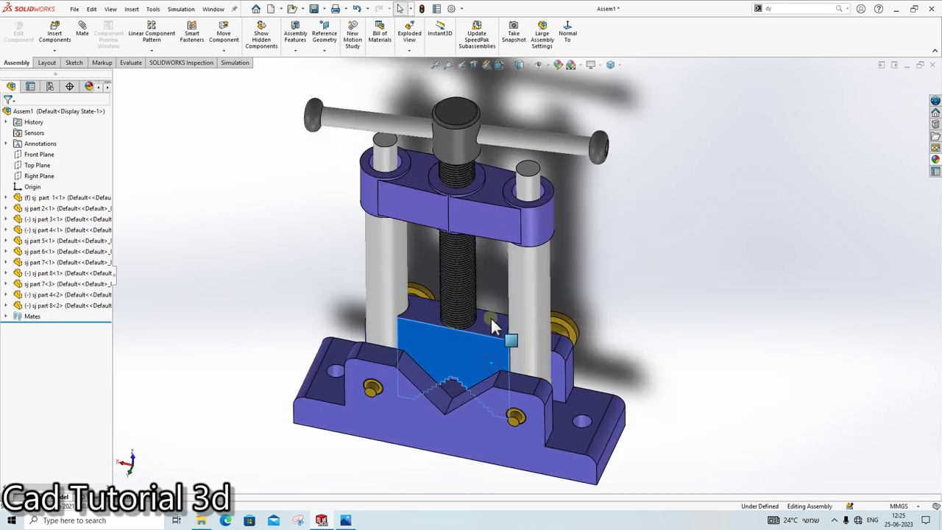
mouse_move(500, 321)
left_mouse_down()
mouse_move(506, 237)
mouse_move(510, 357)
left_mouse_up()
scroll(511, 358, "up", 2)
mouse_move(511, 358)
middle_mouse_down()
mouse_move(578, 257)
mouse_move(525, 258)
mouse_move(601, 290)
middle_mouse_up()
scroll(578, 256, "down", 2)
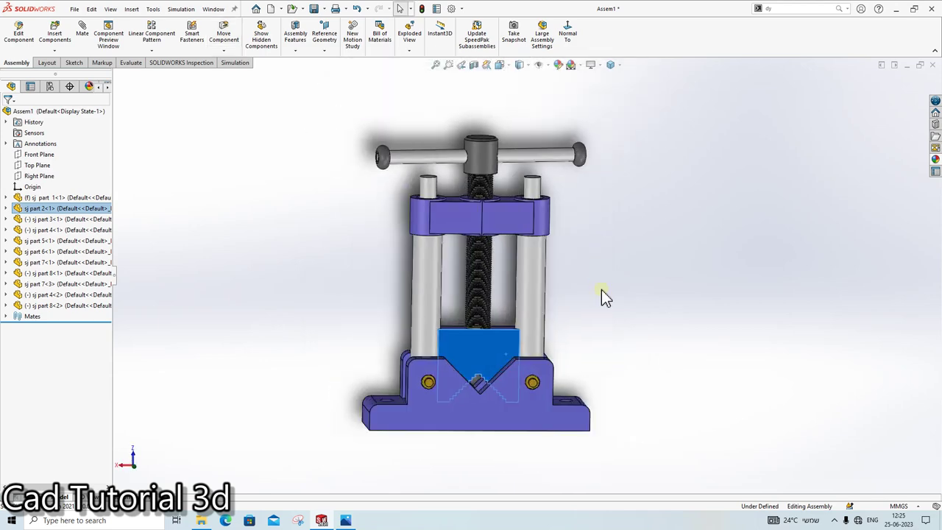